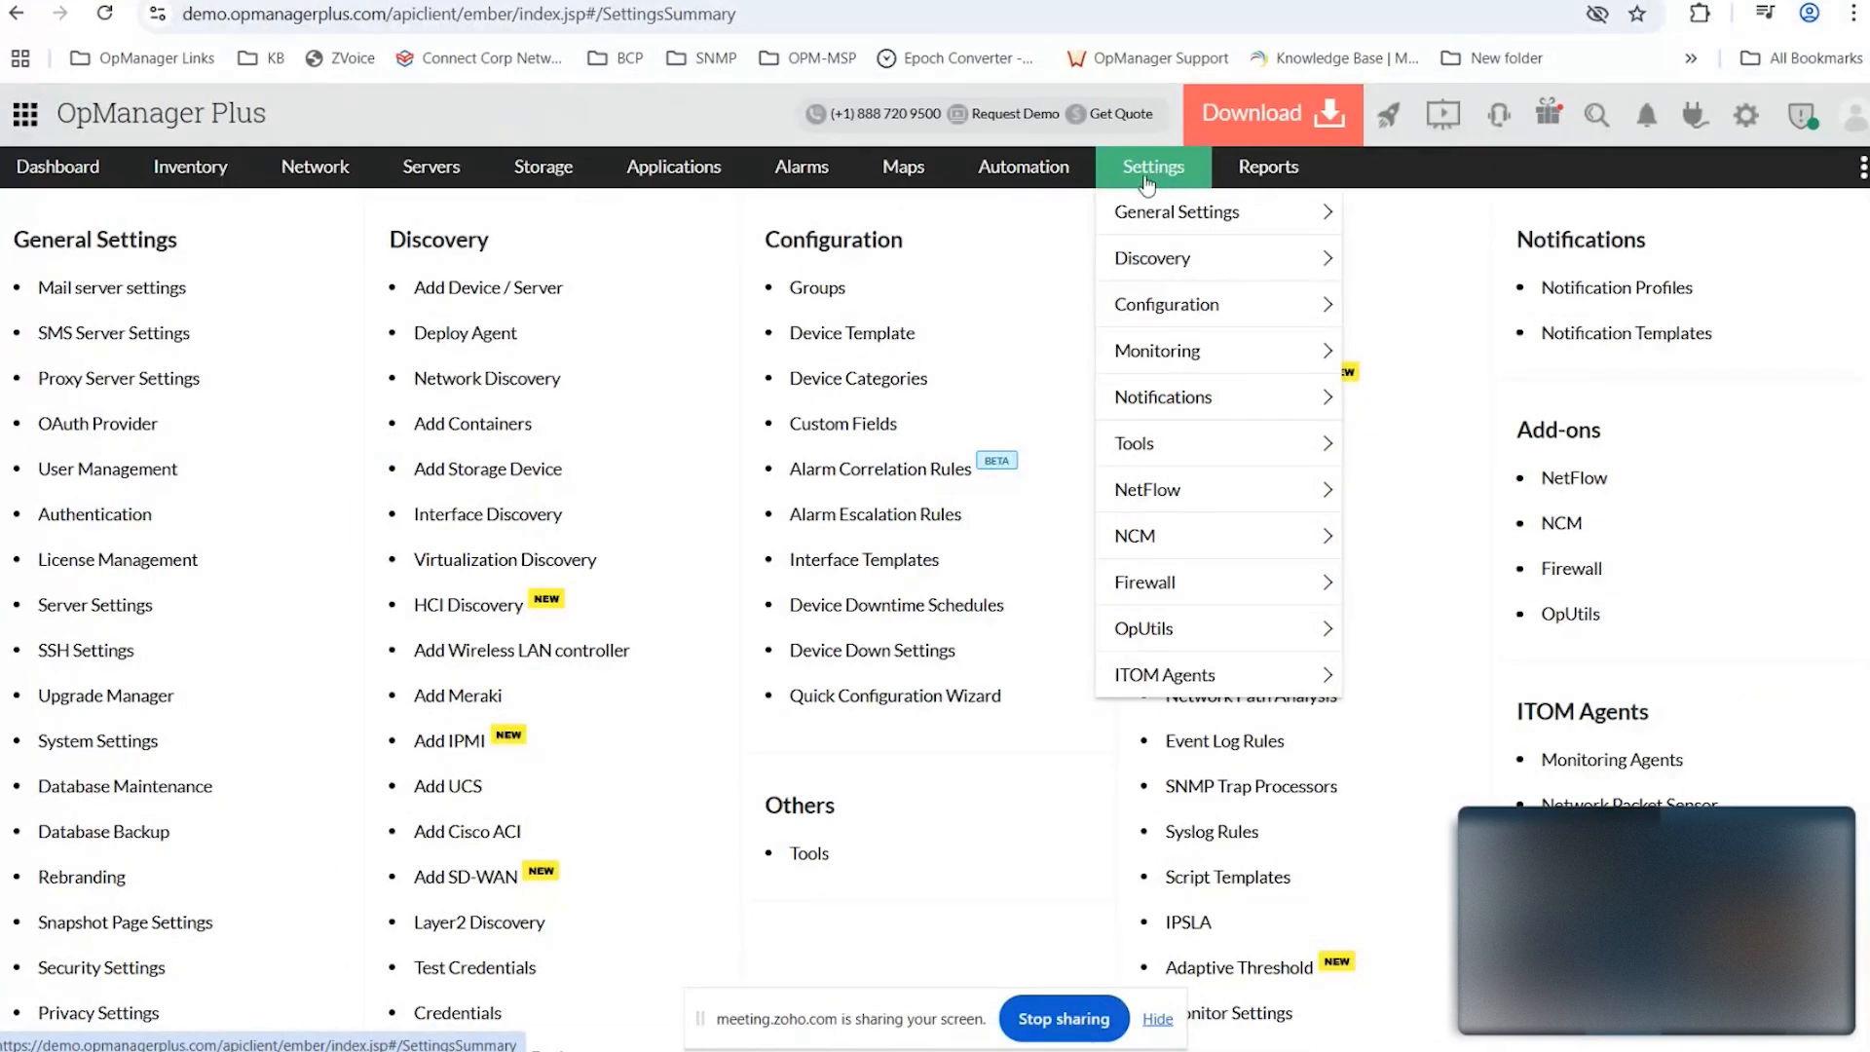
Open the Windows 2016 device template, examine its availability monitoring interval, device identifier and associated monitors, and close it.
left_click(898, 335)
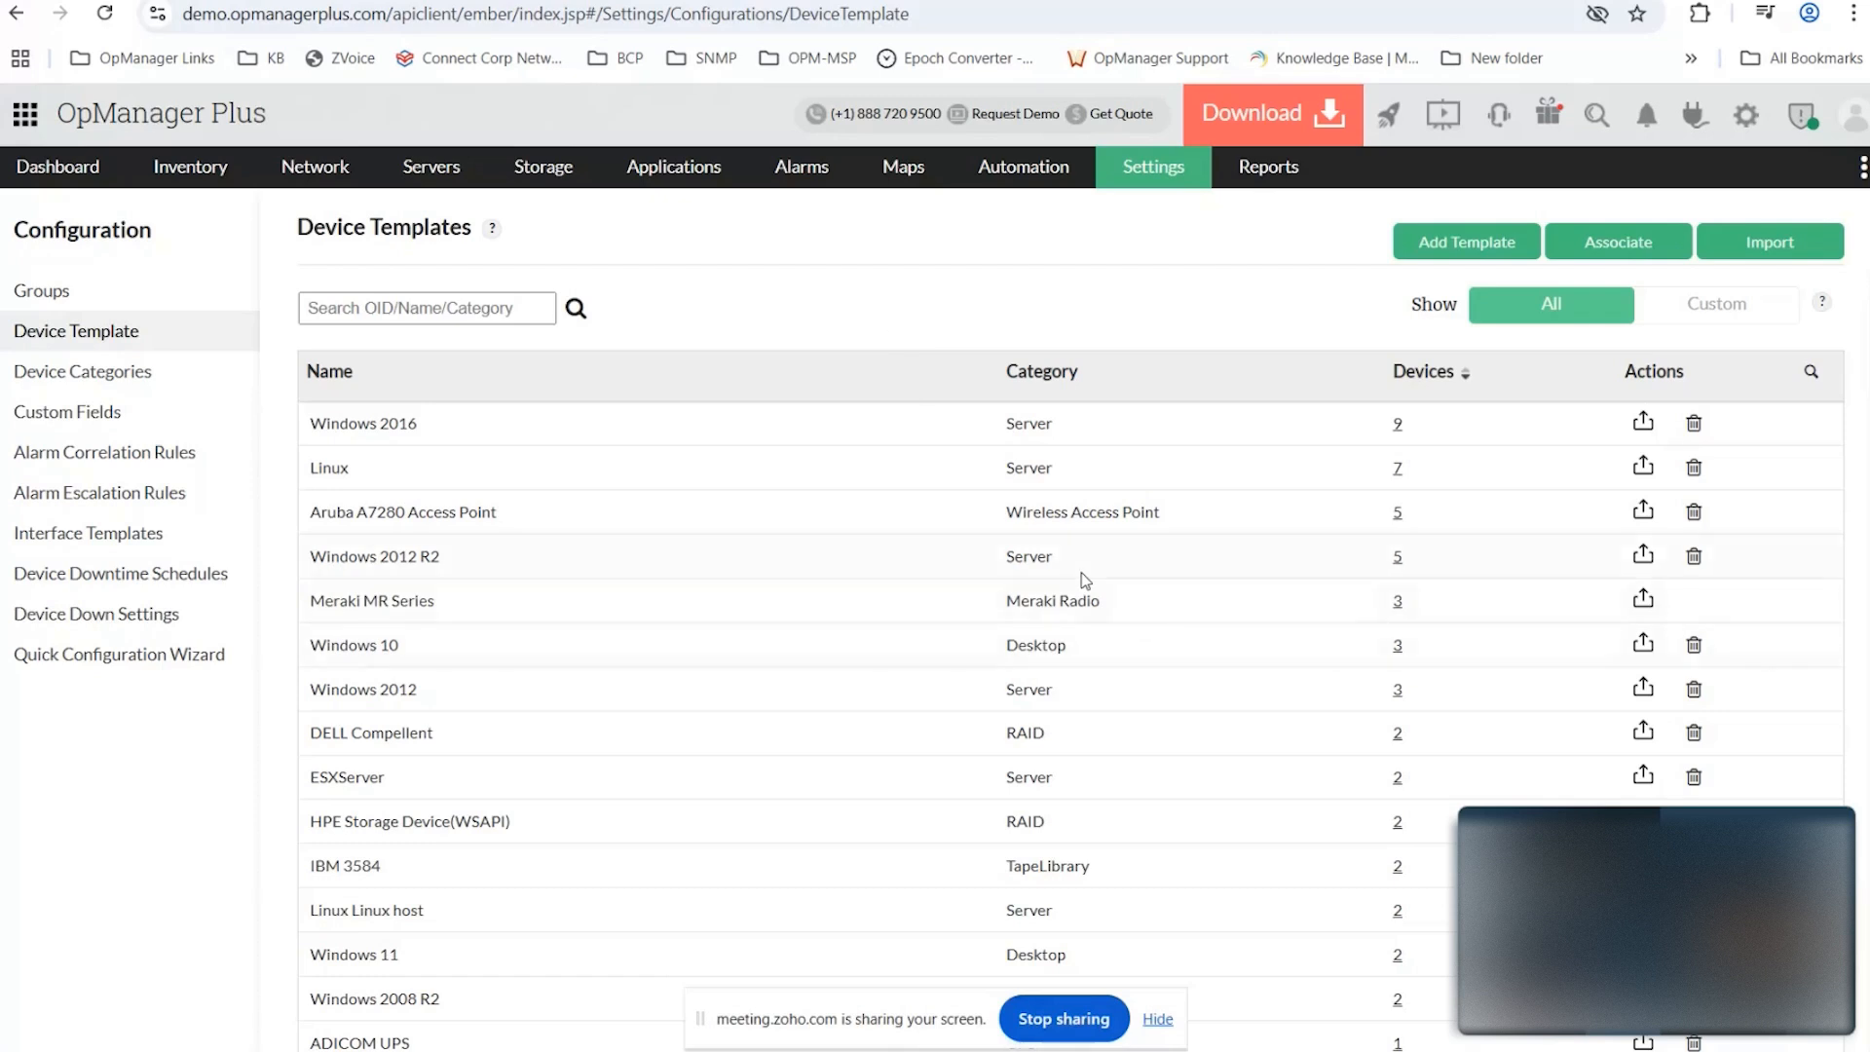
scroll(830, 522, "down", 1)
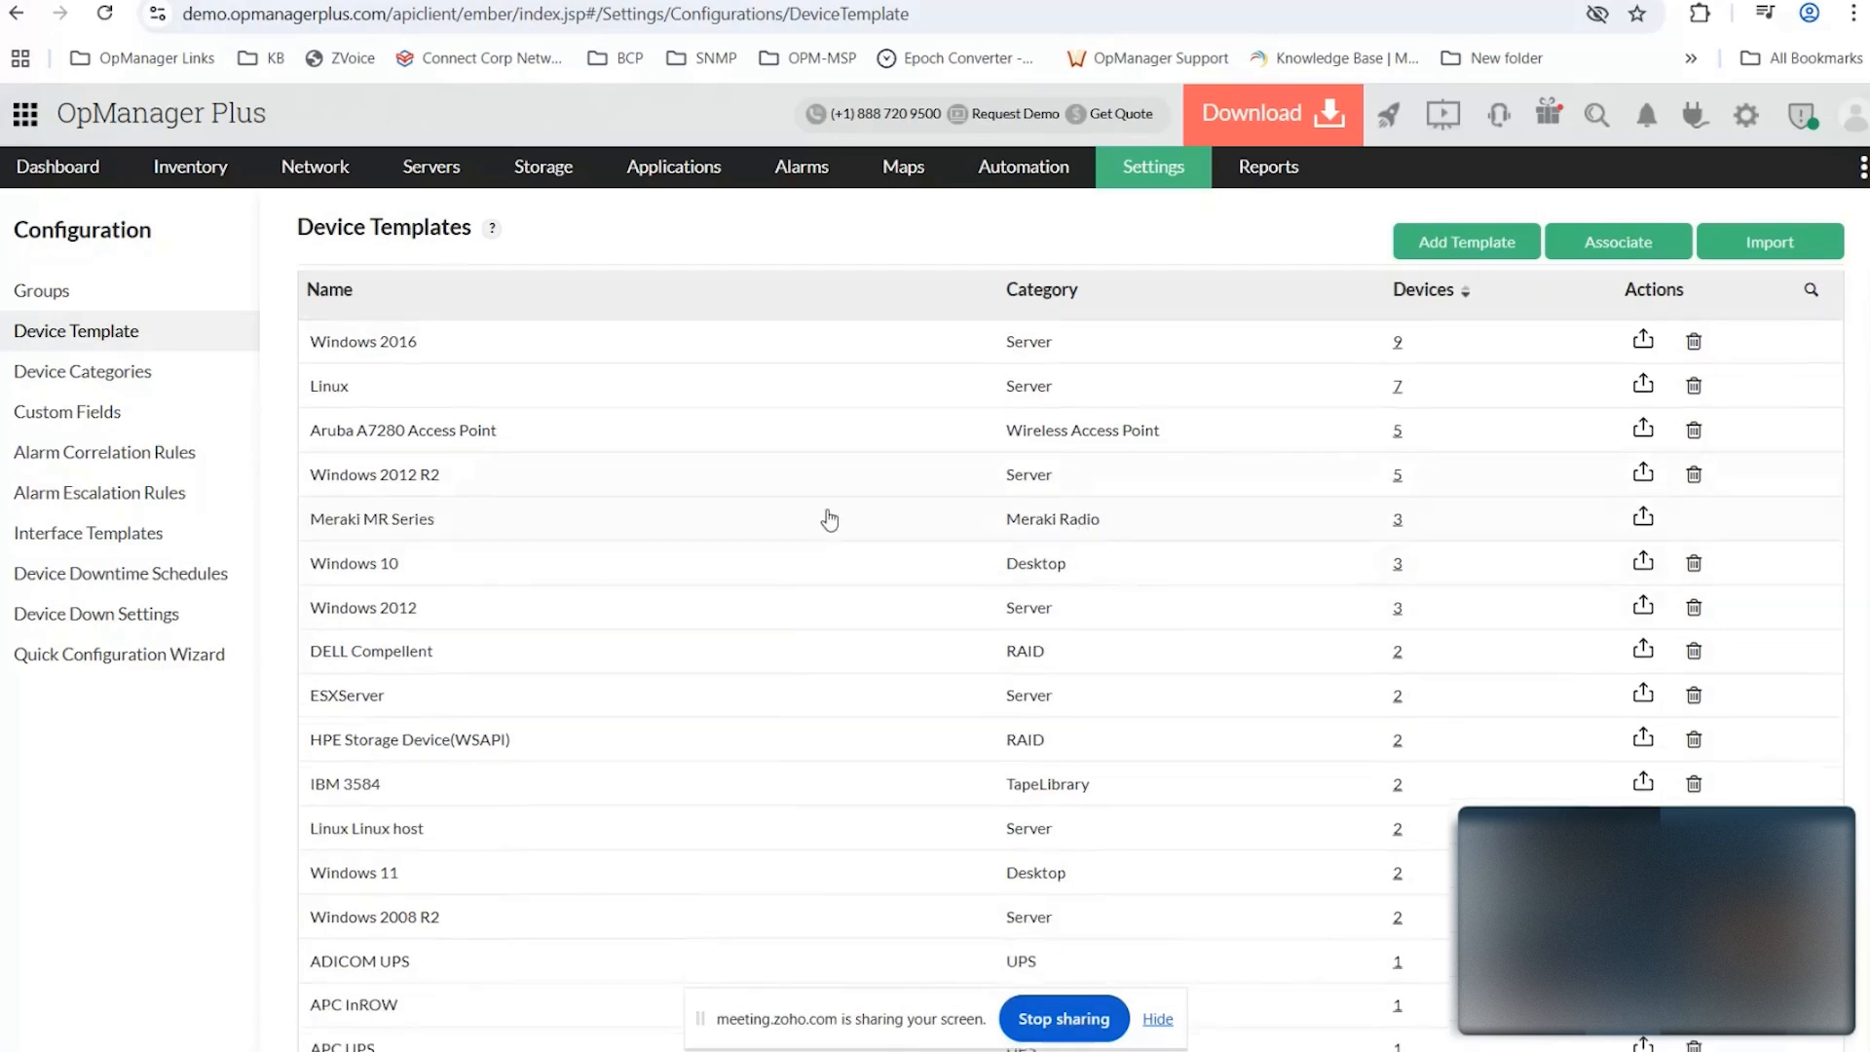
left_click(399, 346)
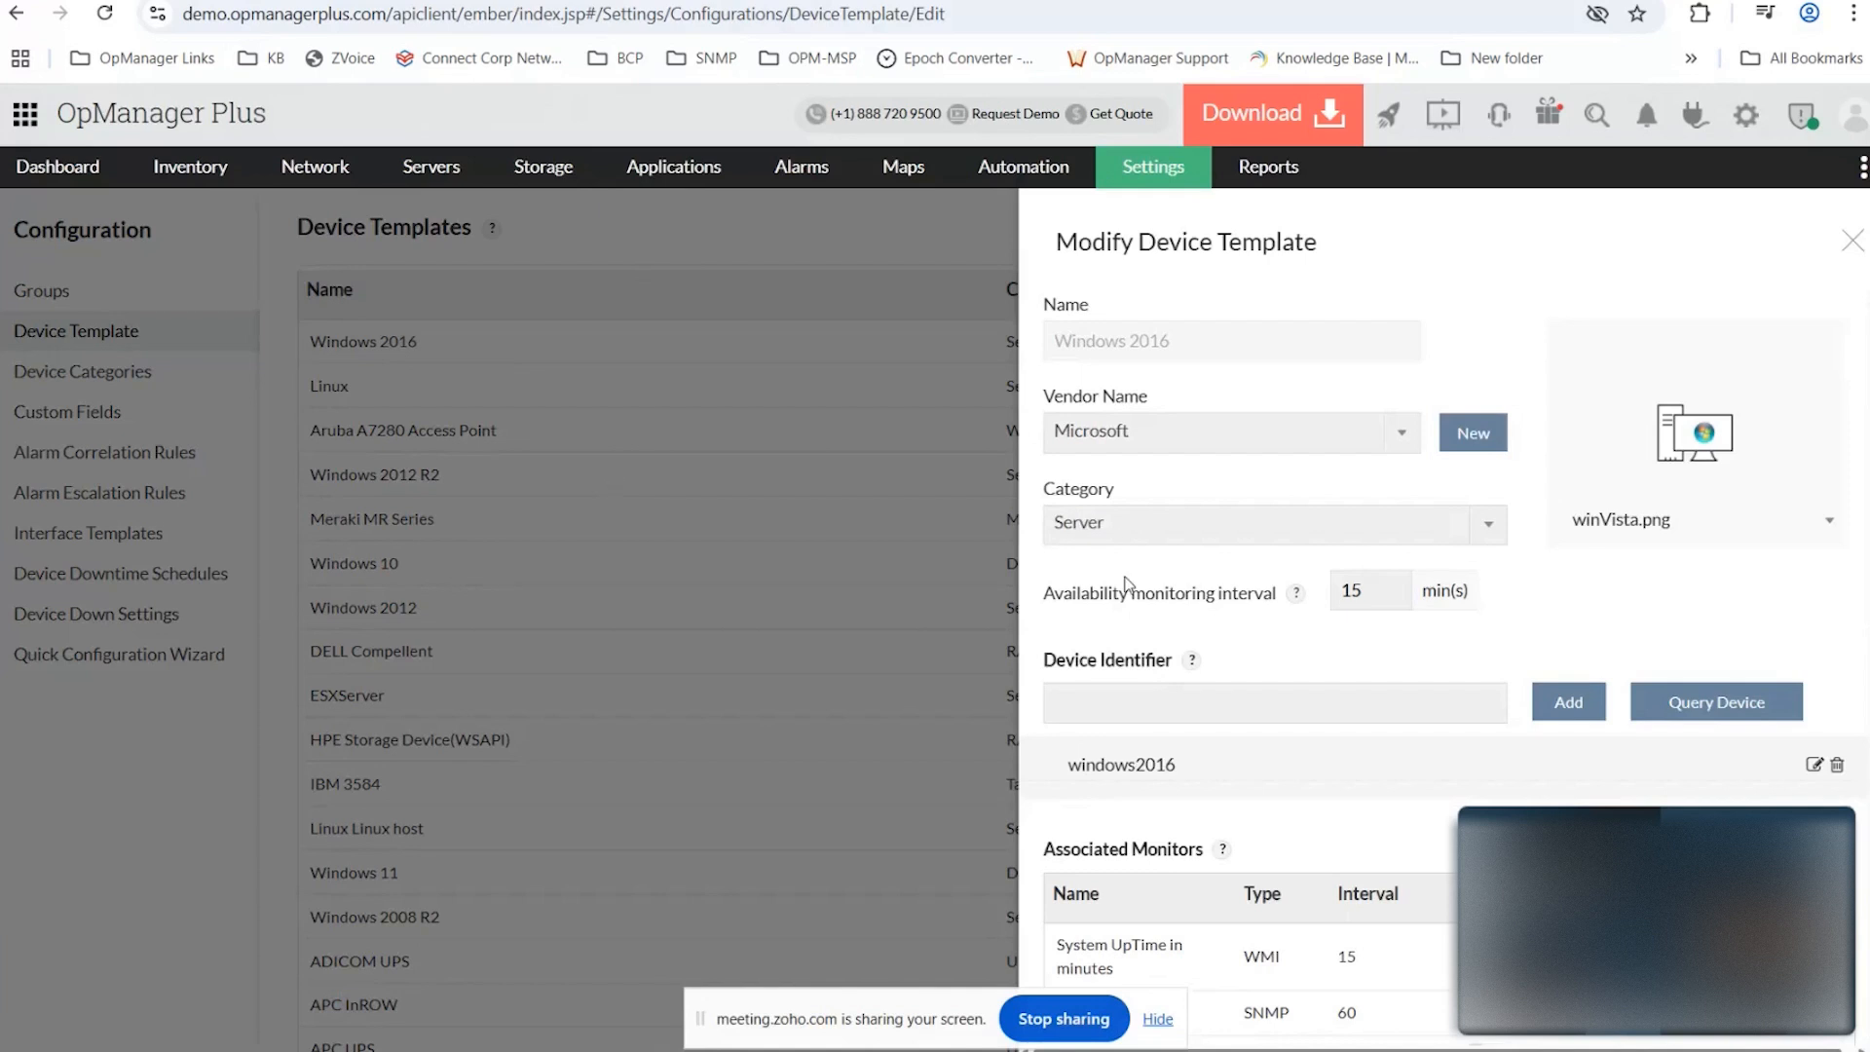
scroll(1126, 581, "down", 5)
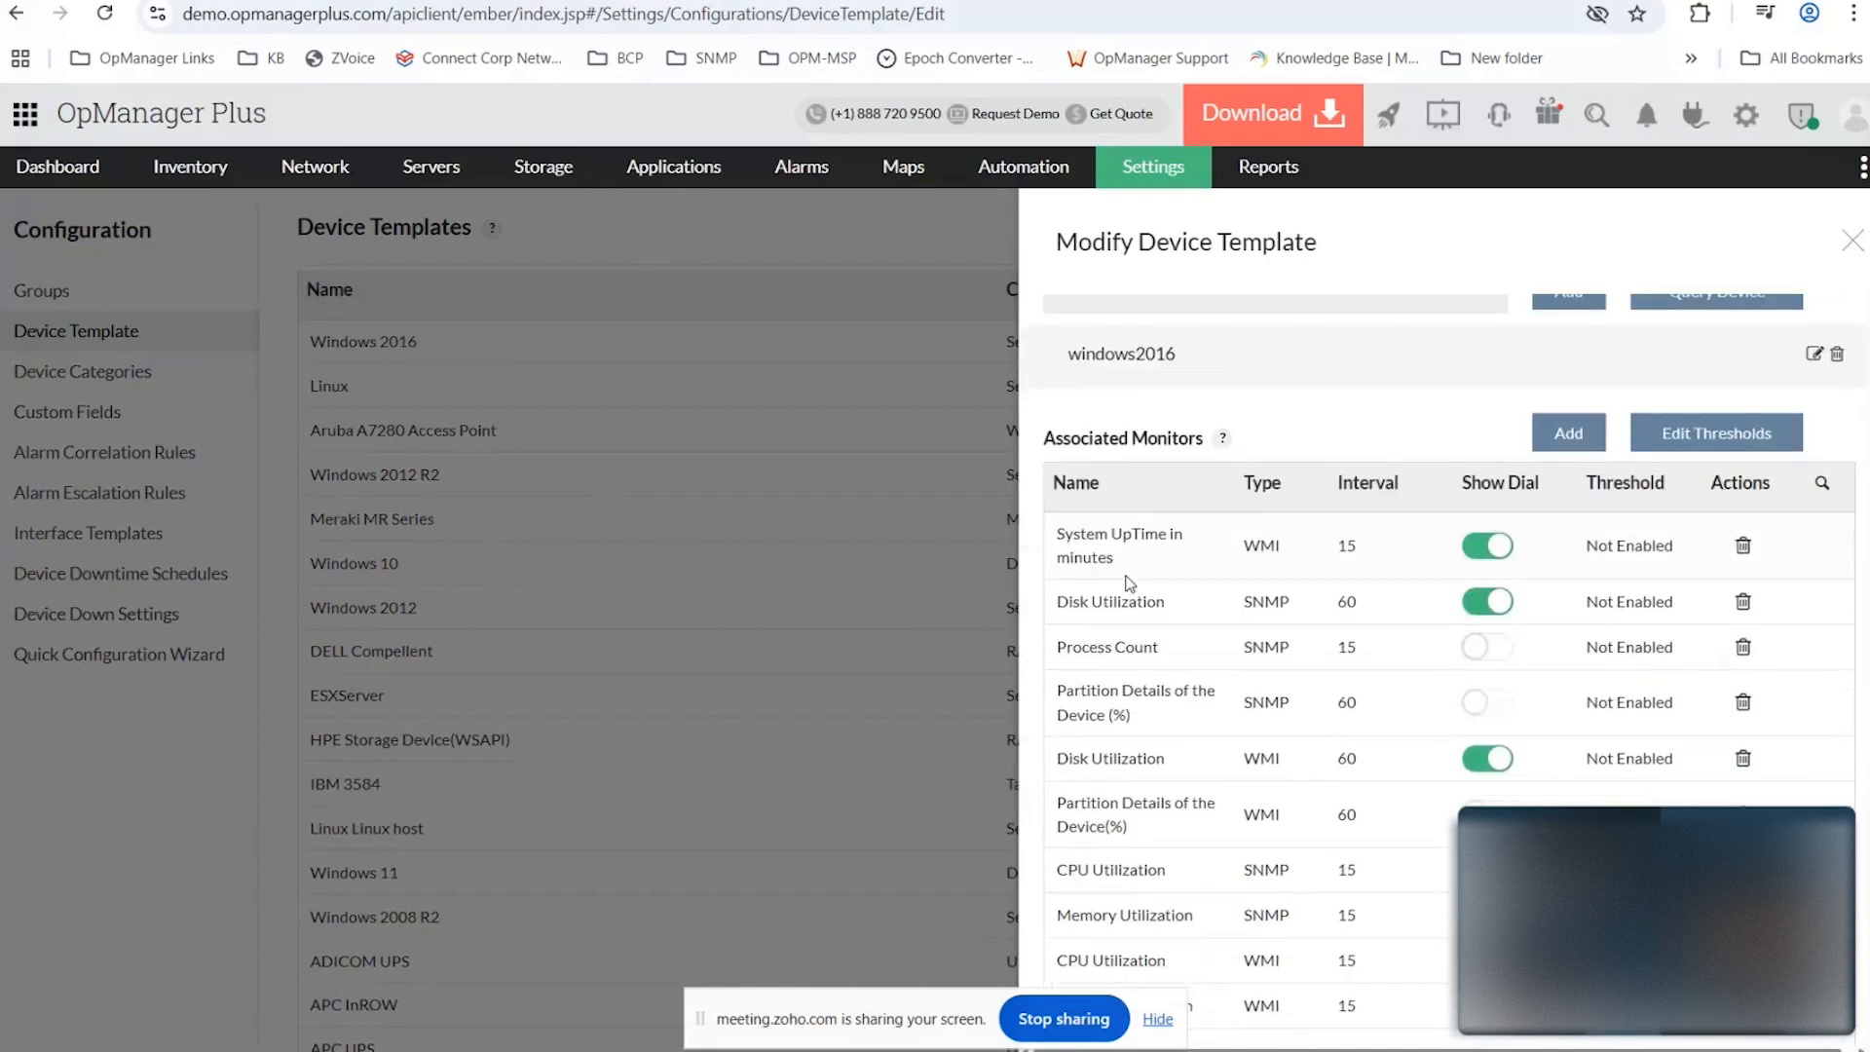
scroll(1130, 582, "up", 4)
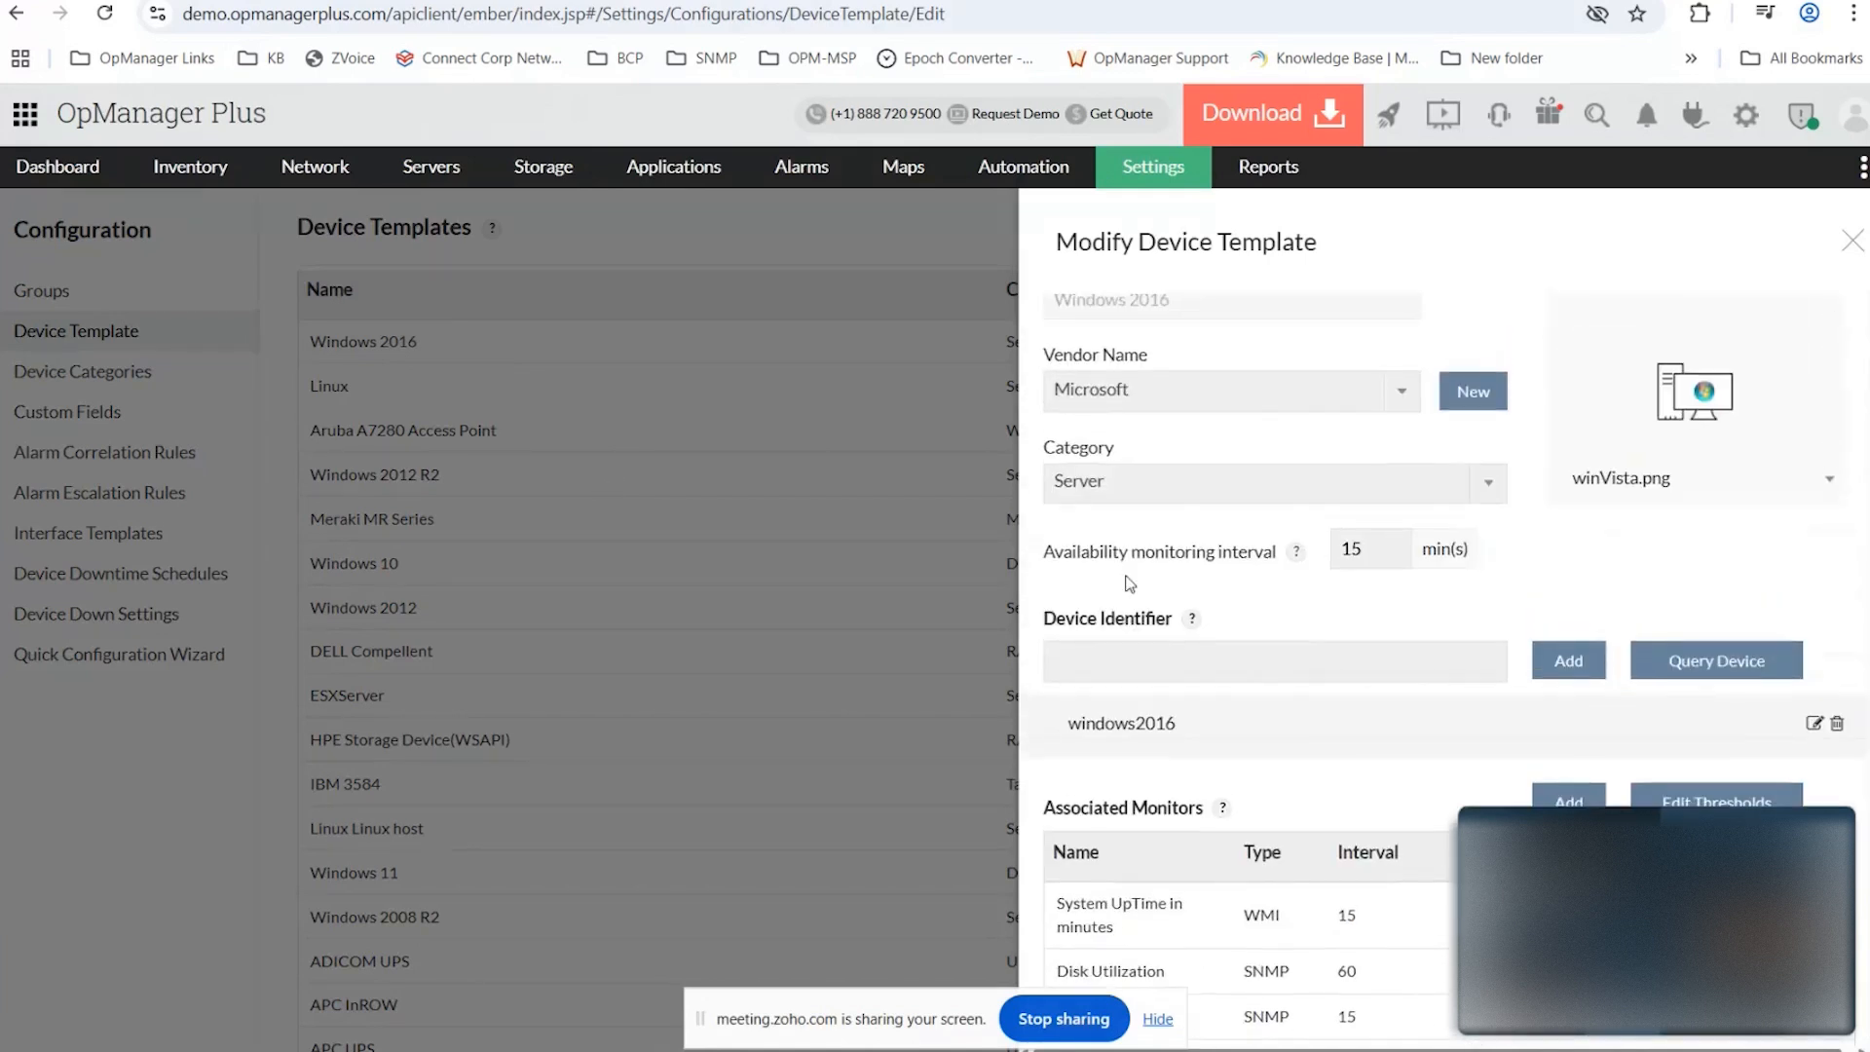
scroll(1130, 583, "down", 3)
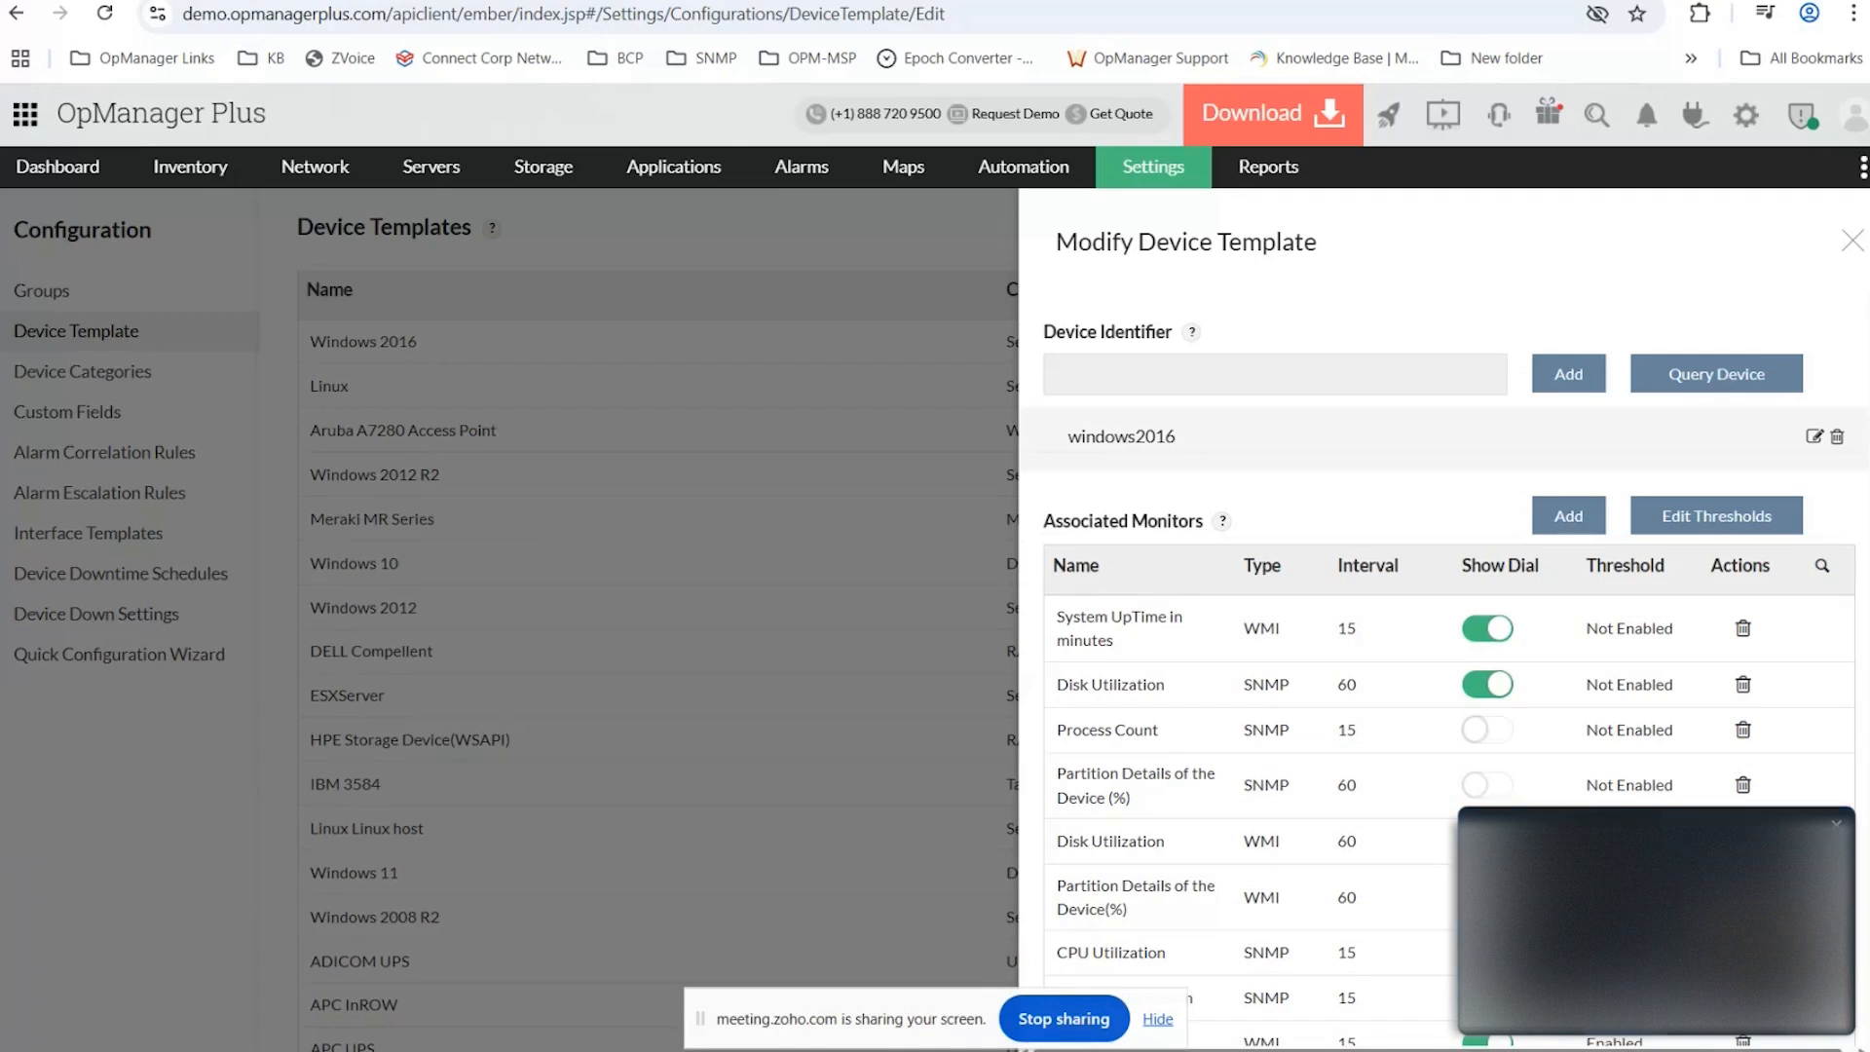
scroll(1390, 765, "down", 2)
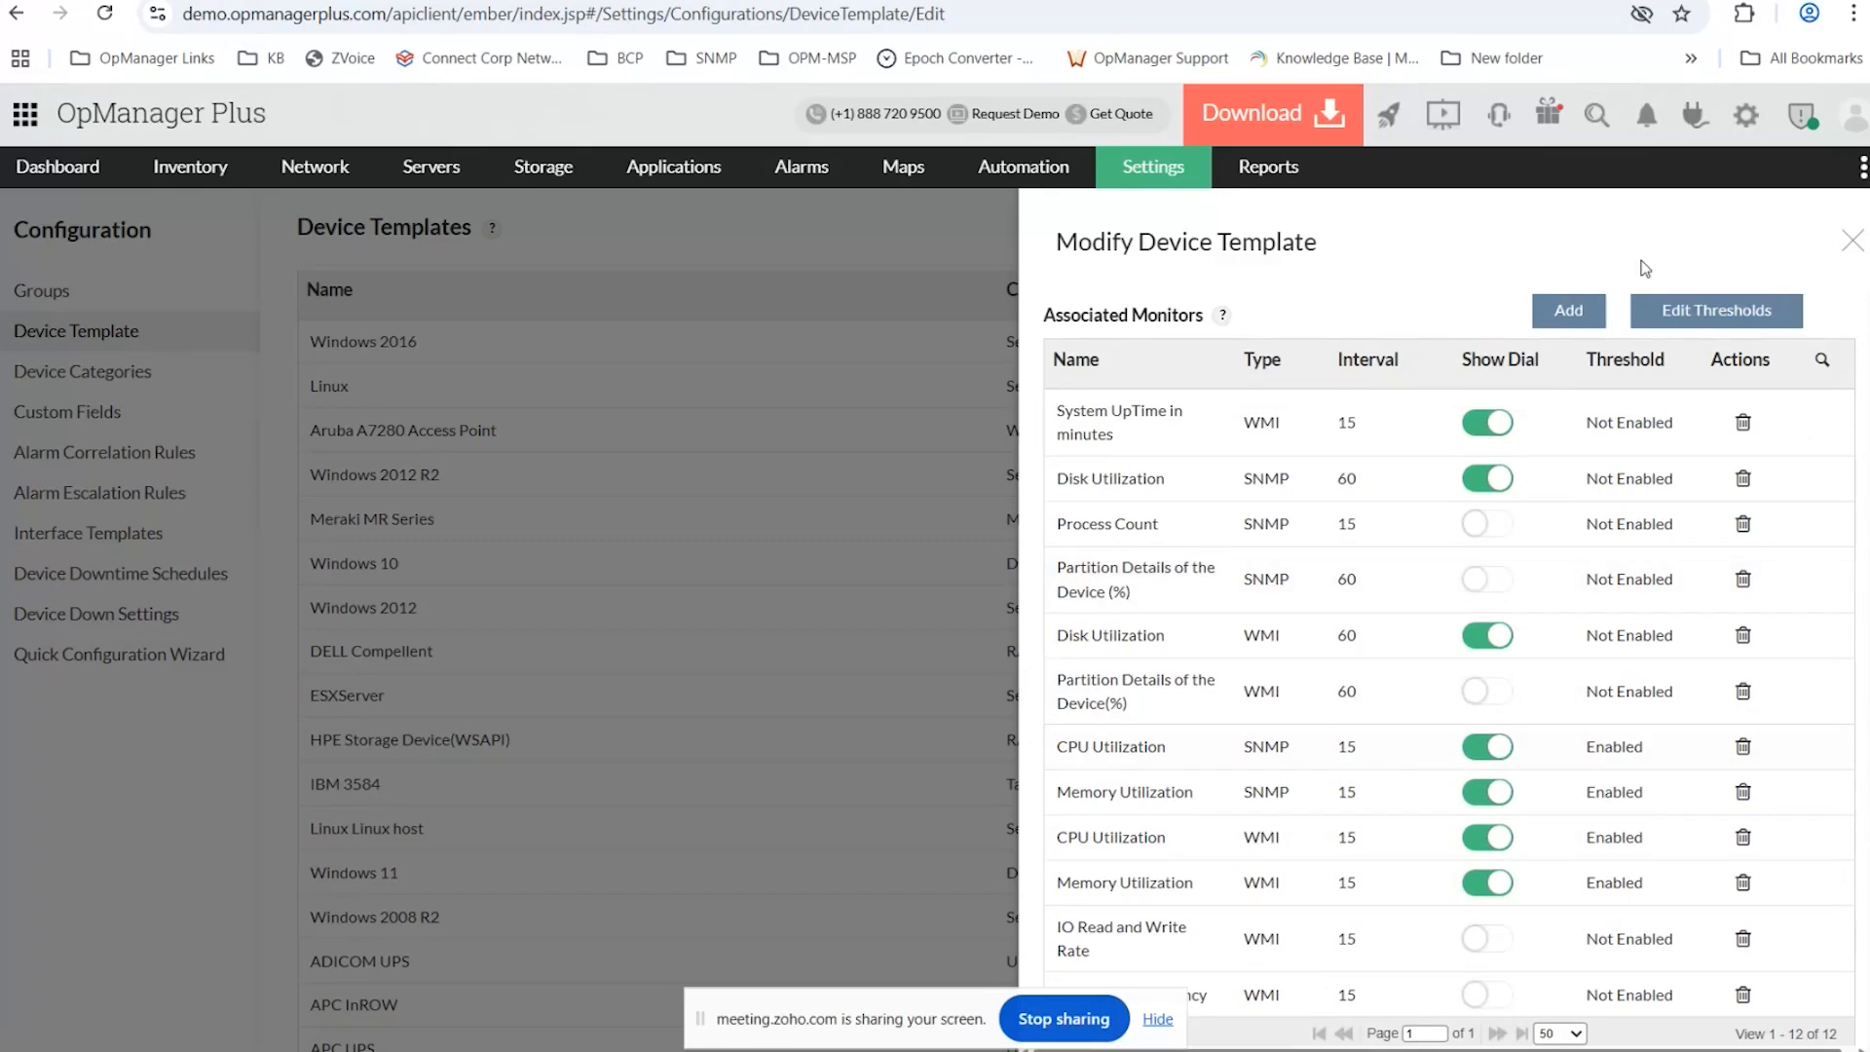
left_click(1850, 242)
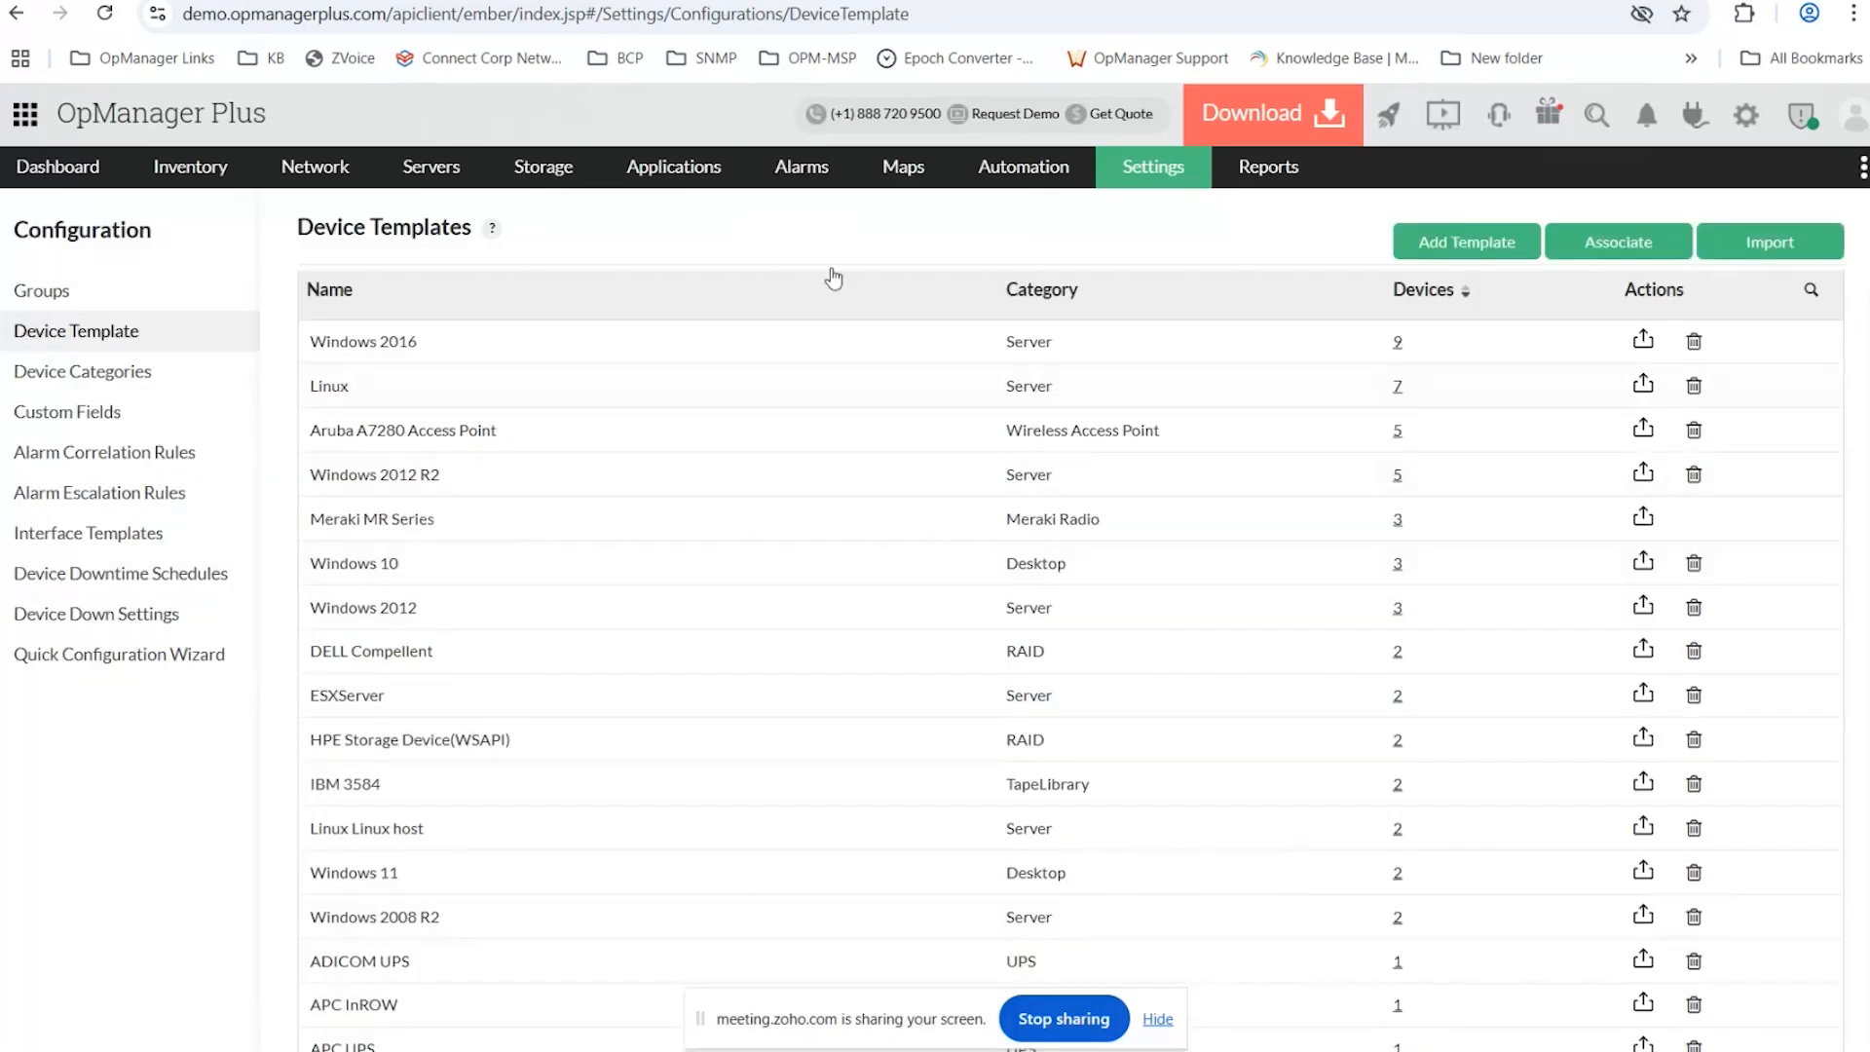
key("alt+Tab")
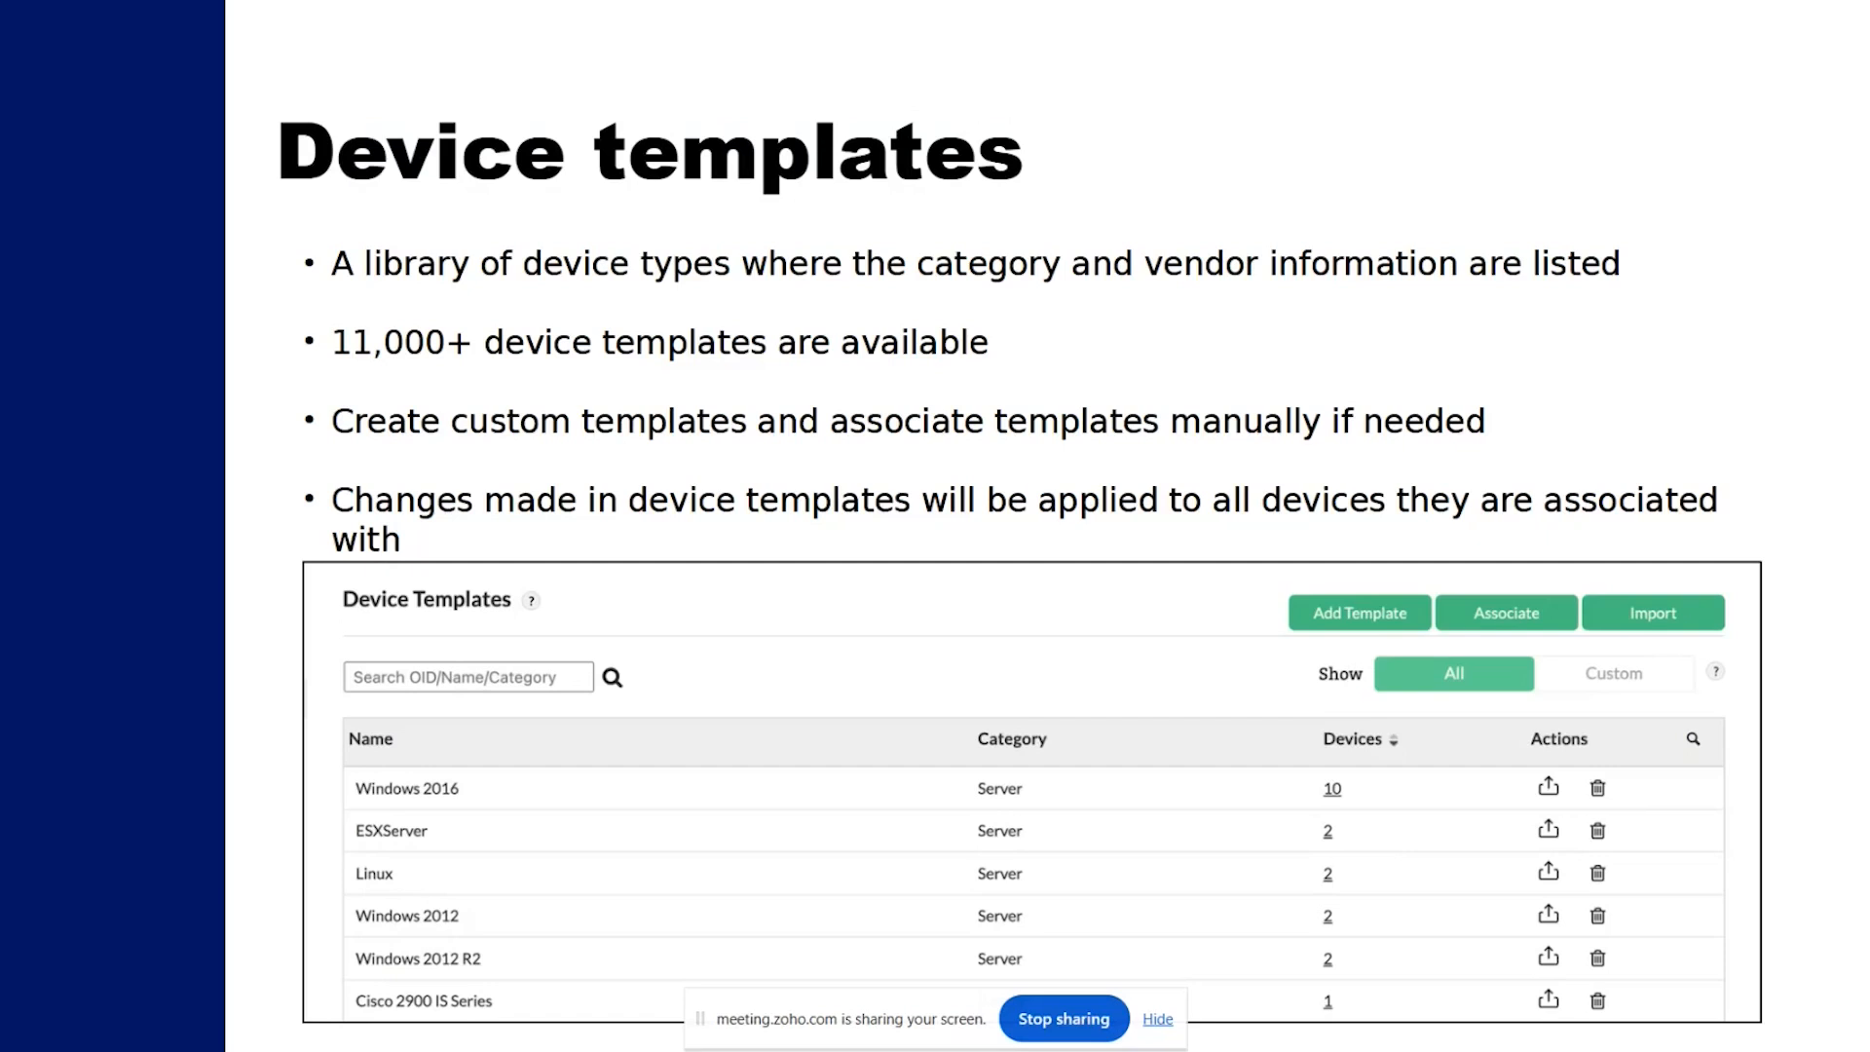
key("Right")
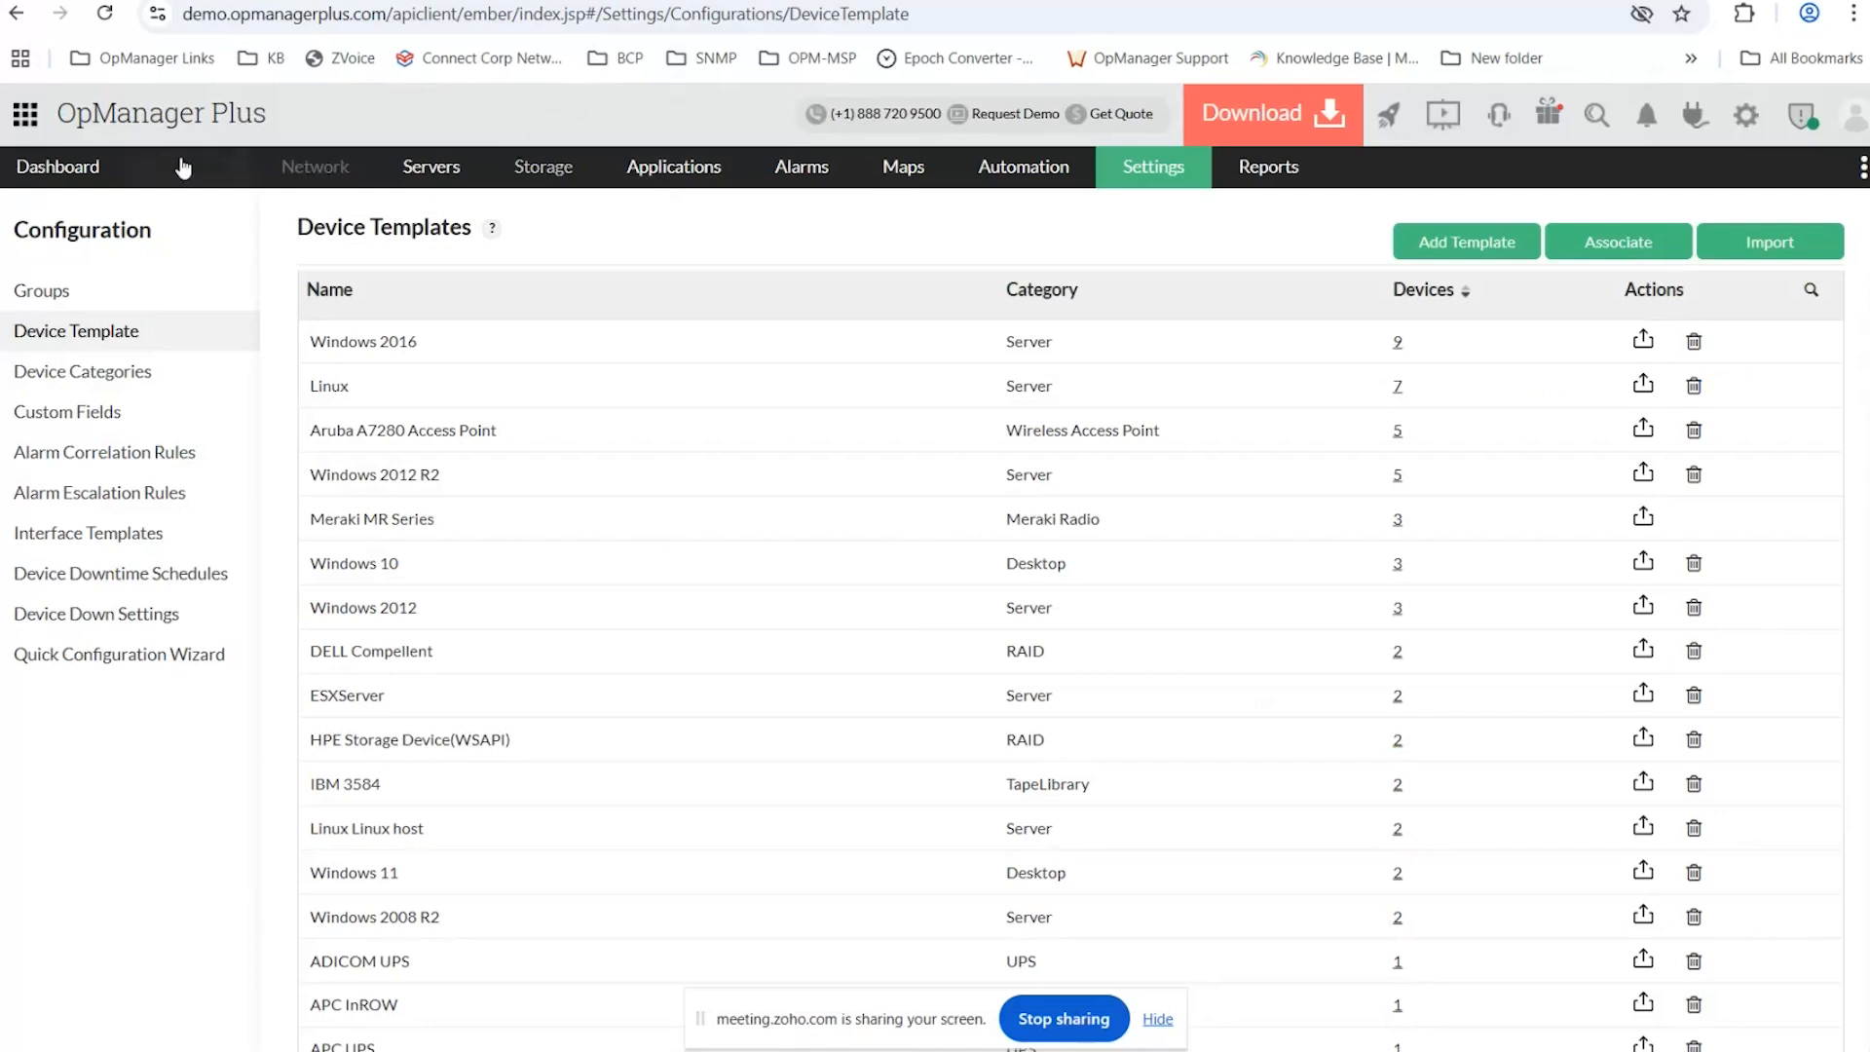
Open the device inventory, show only the devices in the Server category, and clear that filter.
left_click(195, 175)
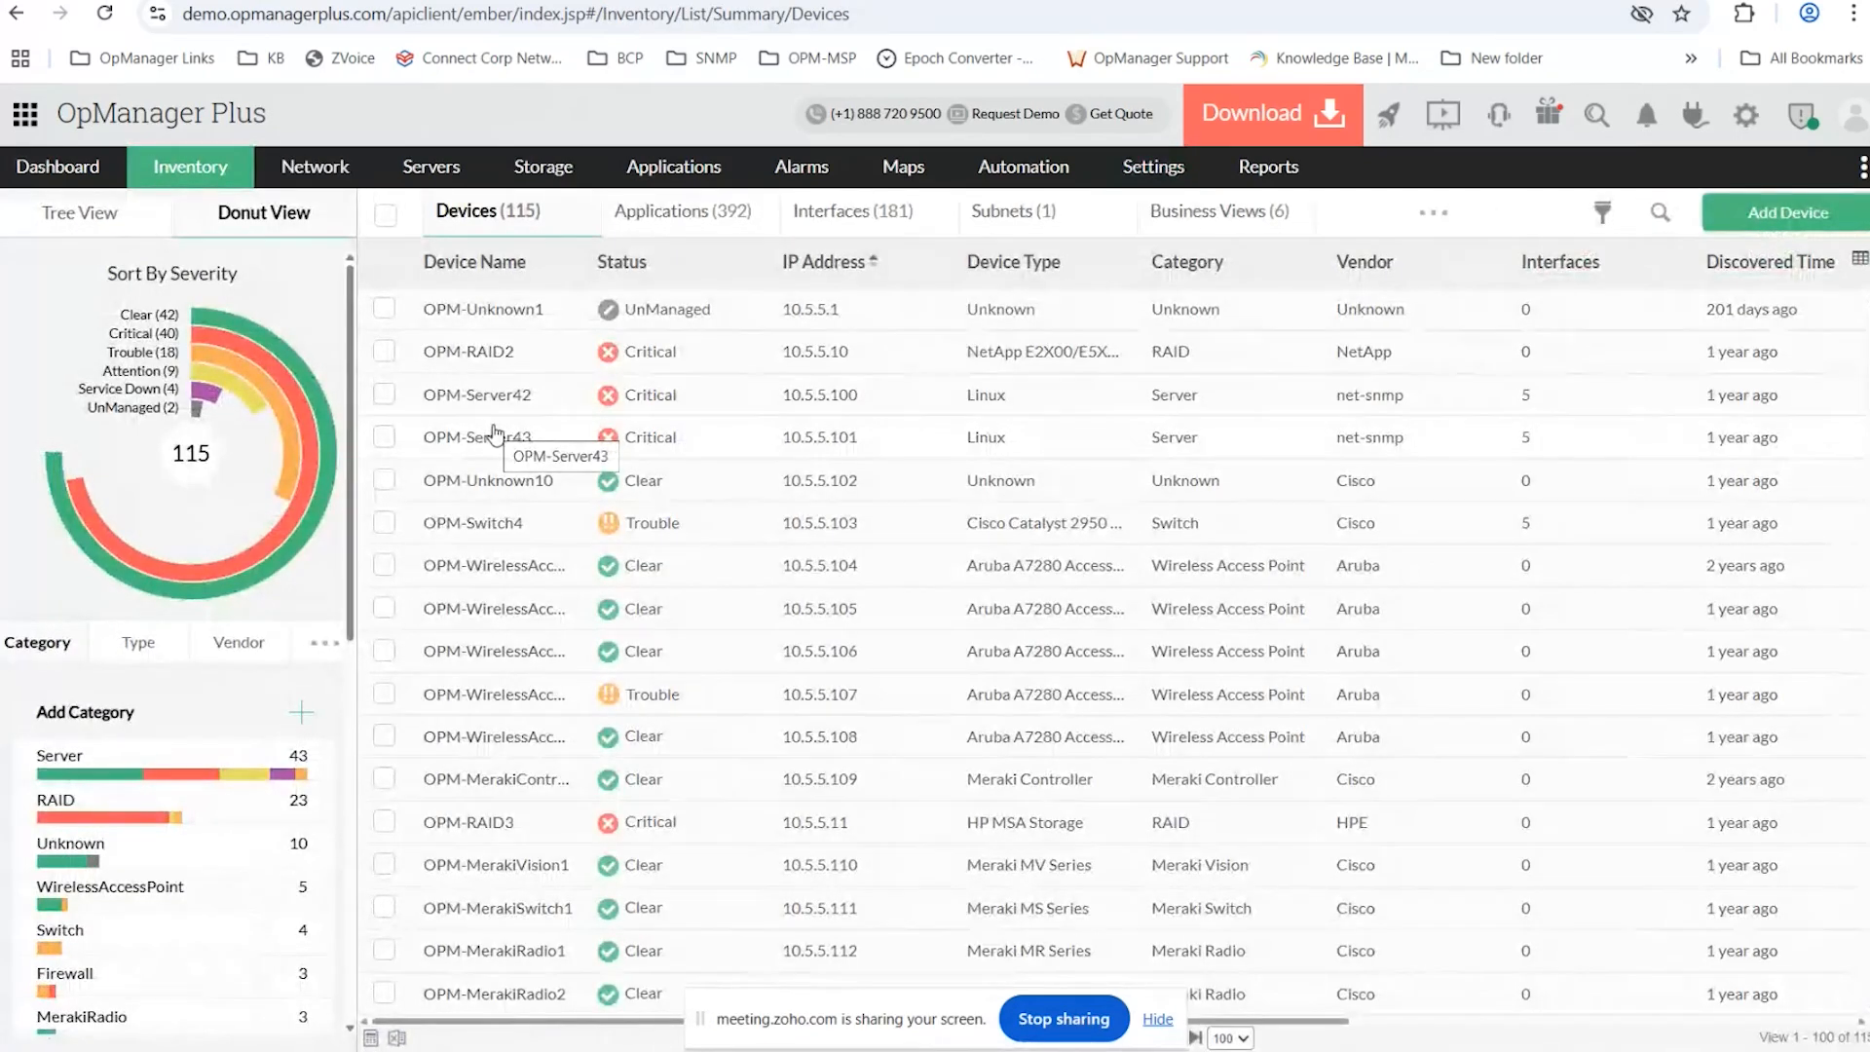
scroll(187, 491, "down", 2)
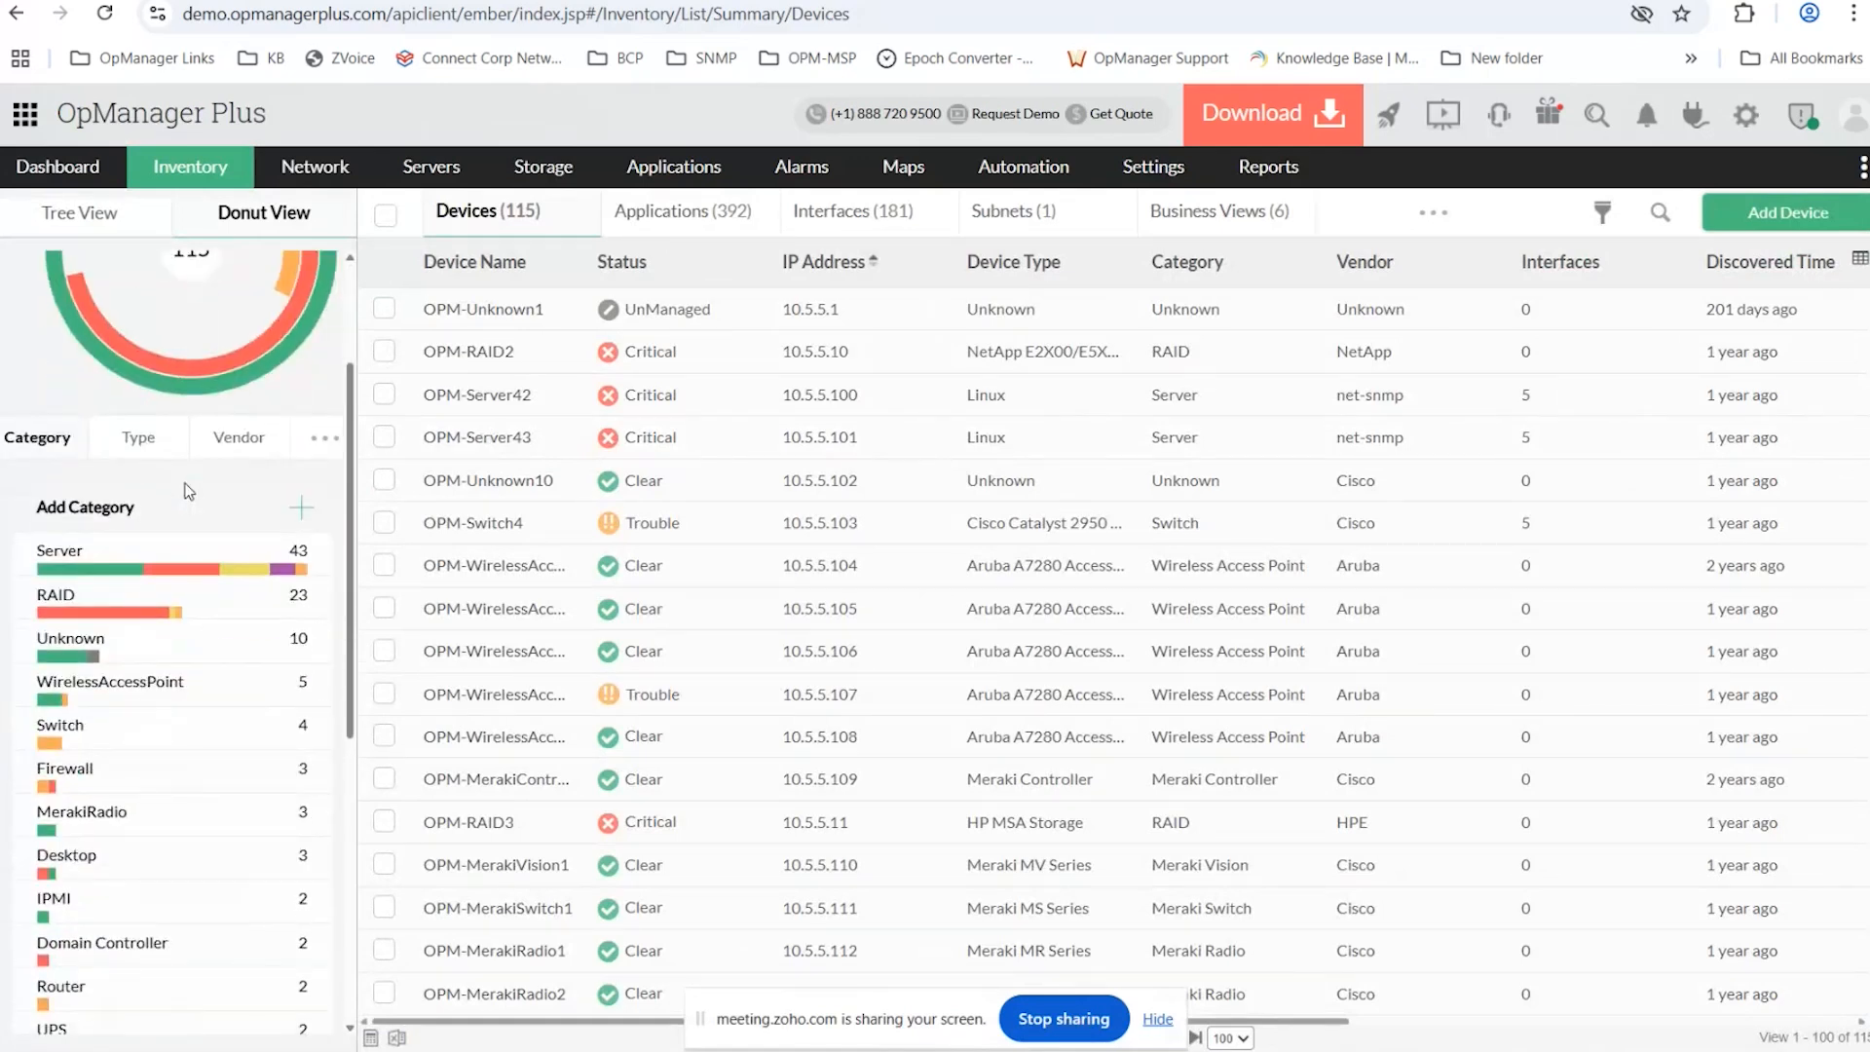
scroll(189, 491, "down", 1)
left_click(192, 458)
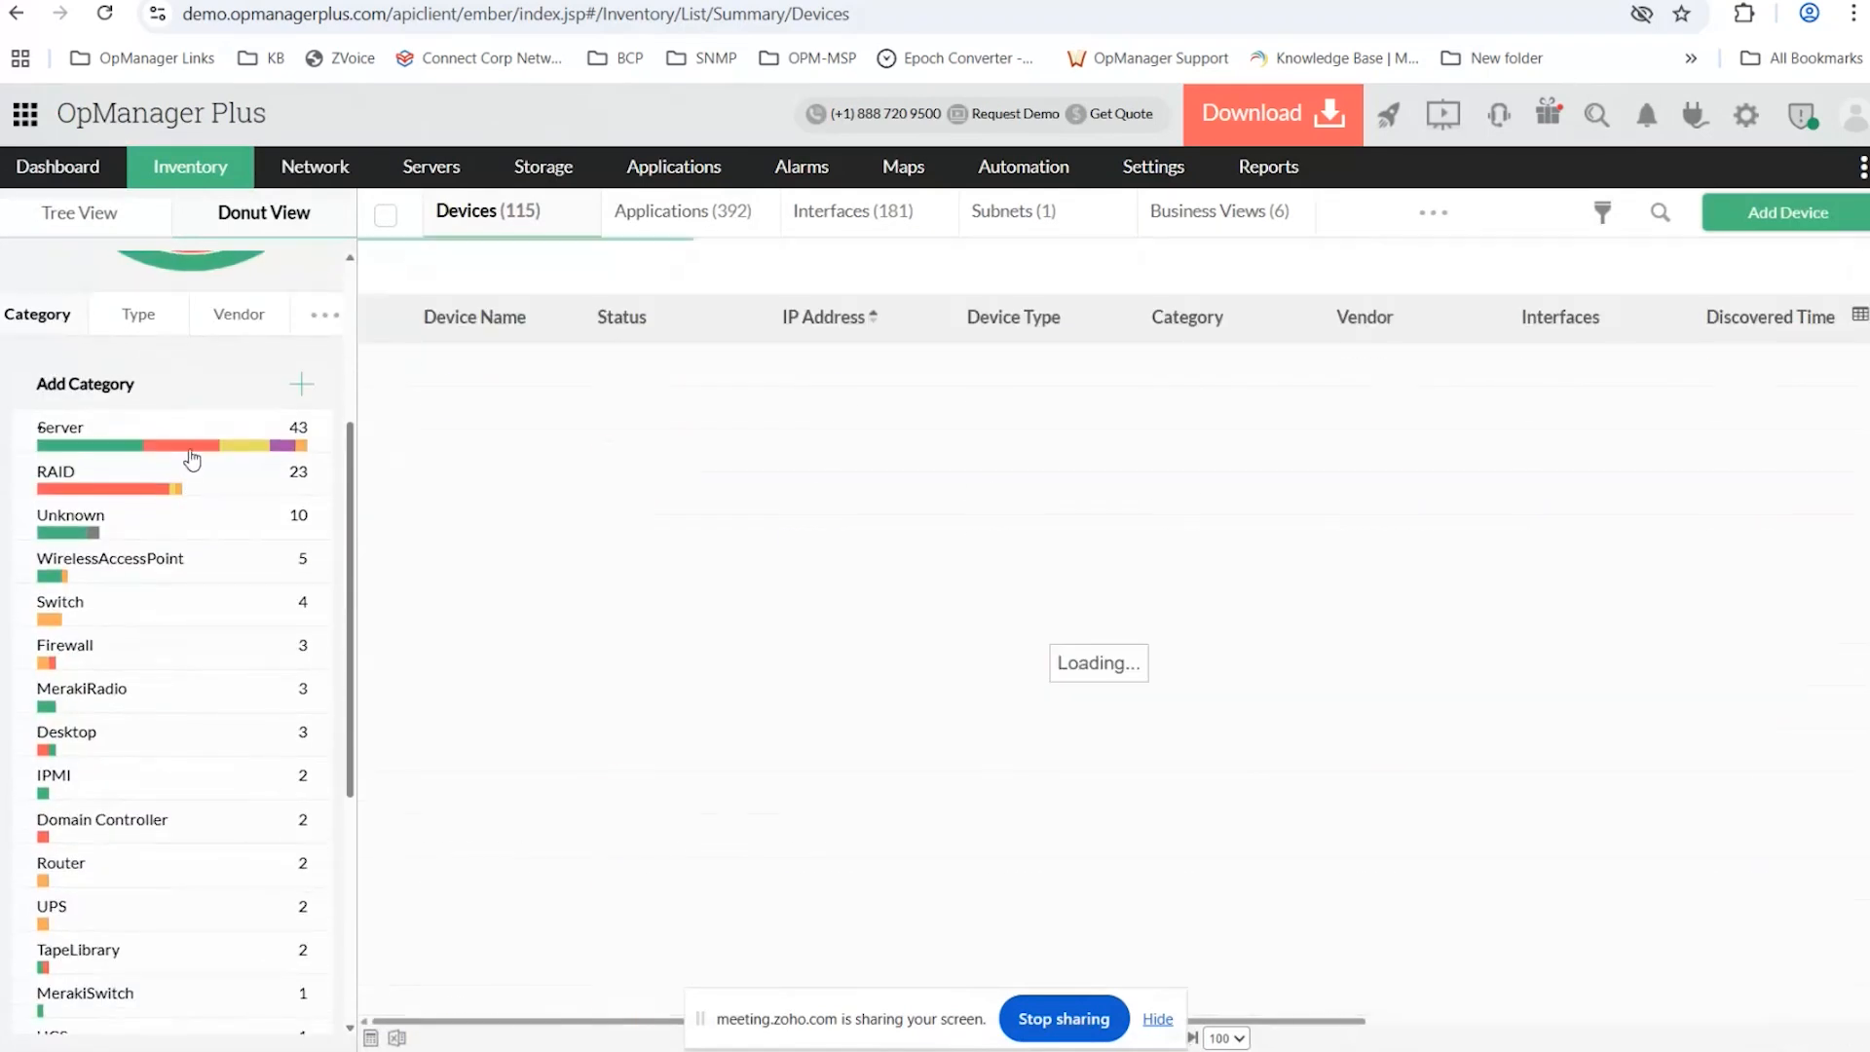
left_click(175, 454)
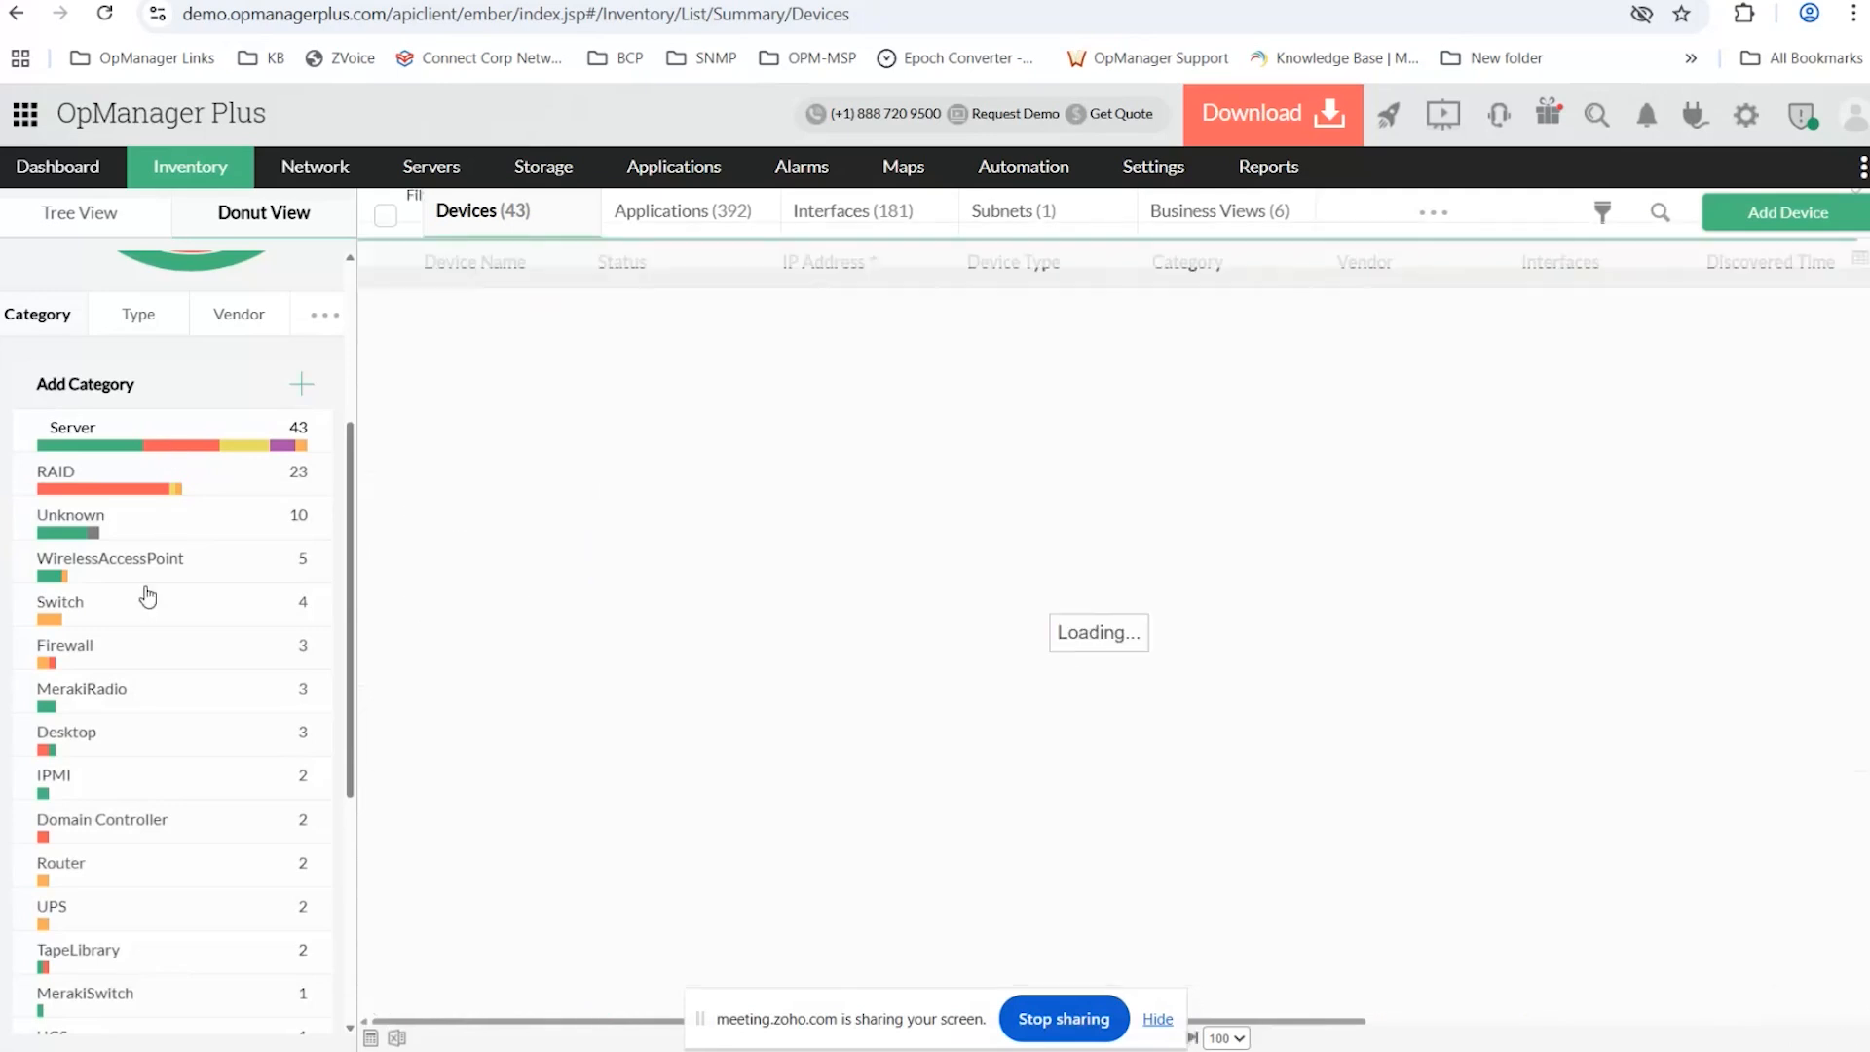
Filter the inventory by the Switch category and by the Firewall category, clearing each filter after viewing its devices.
left_click(145, 614)
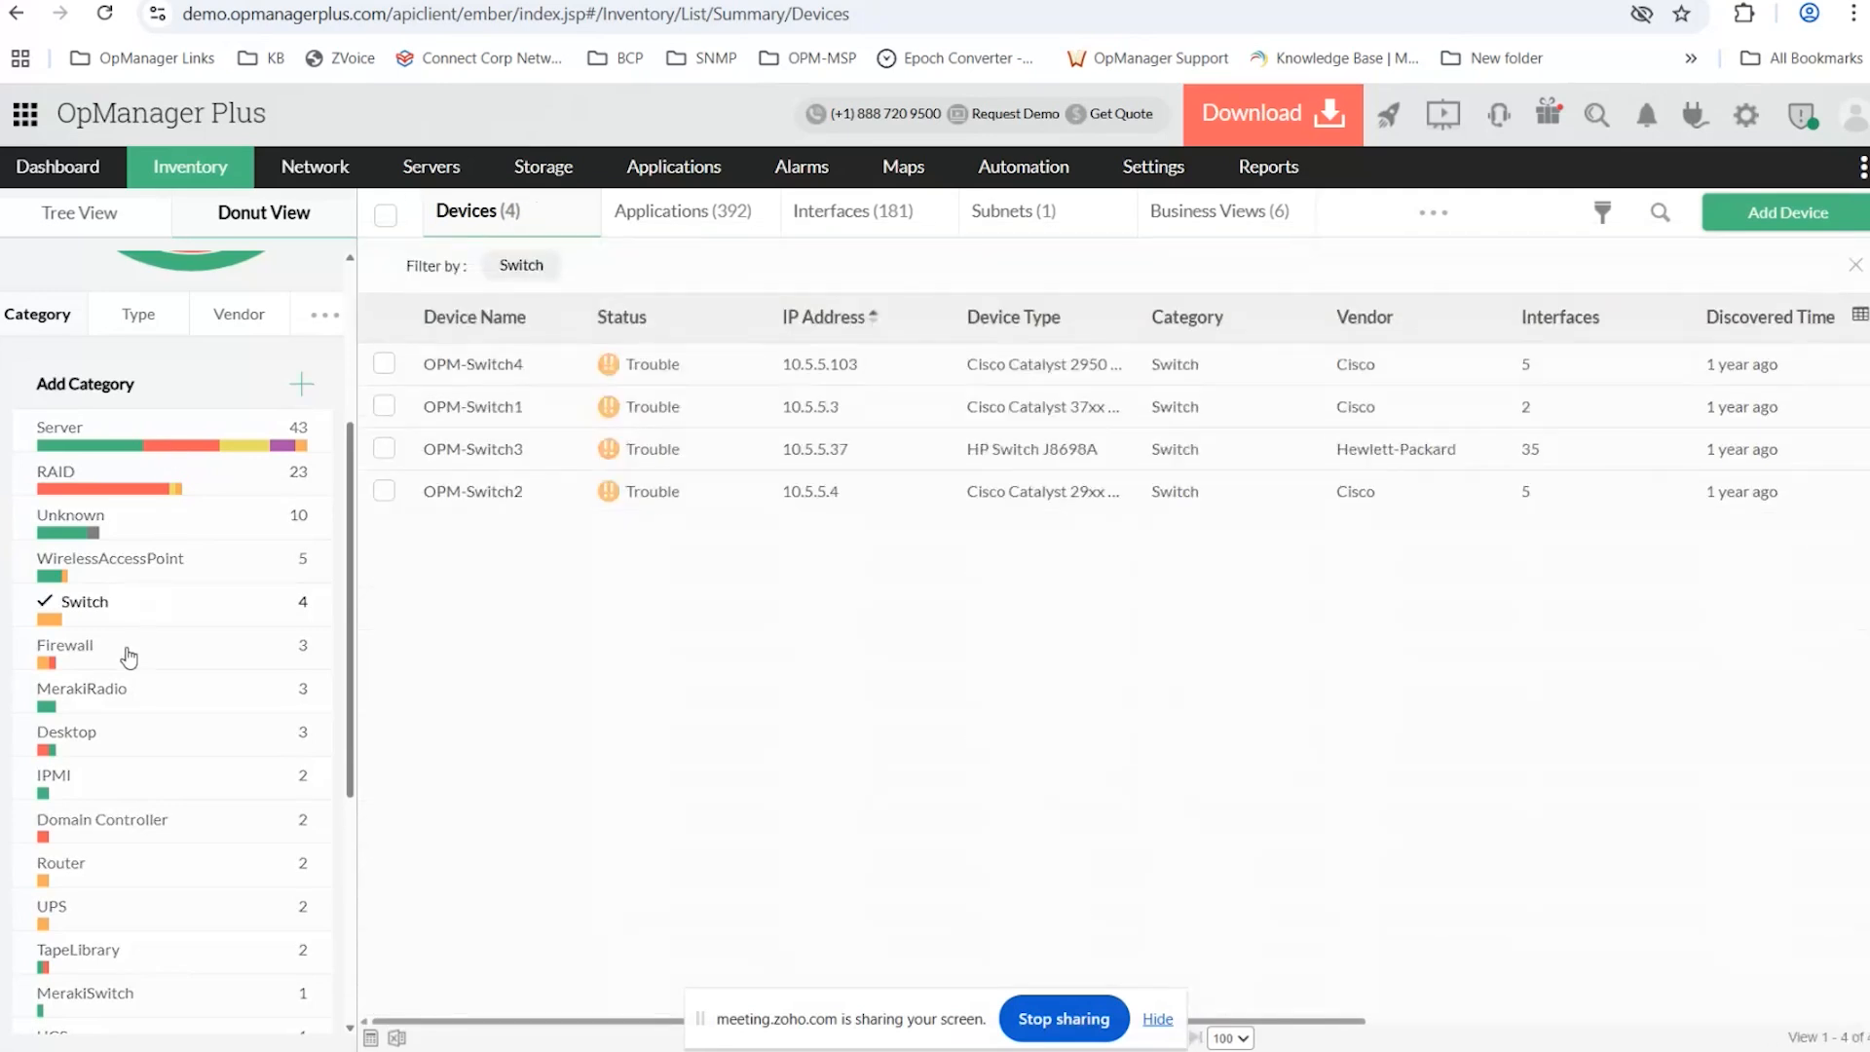
left_click(127, 651)
left_click(127, 610)
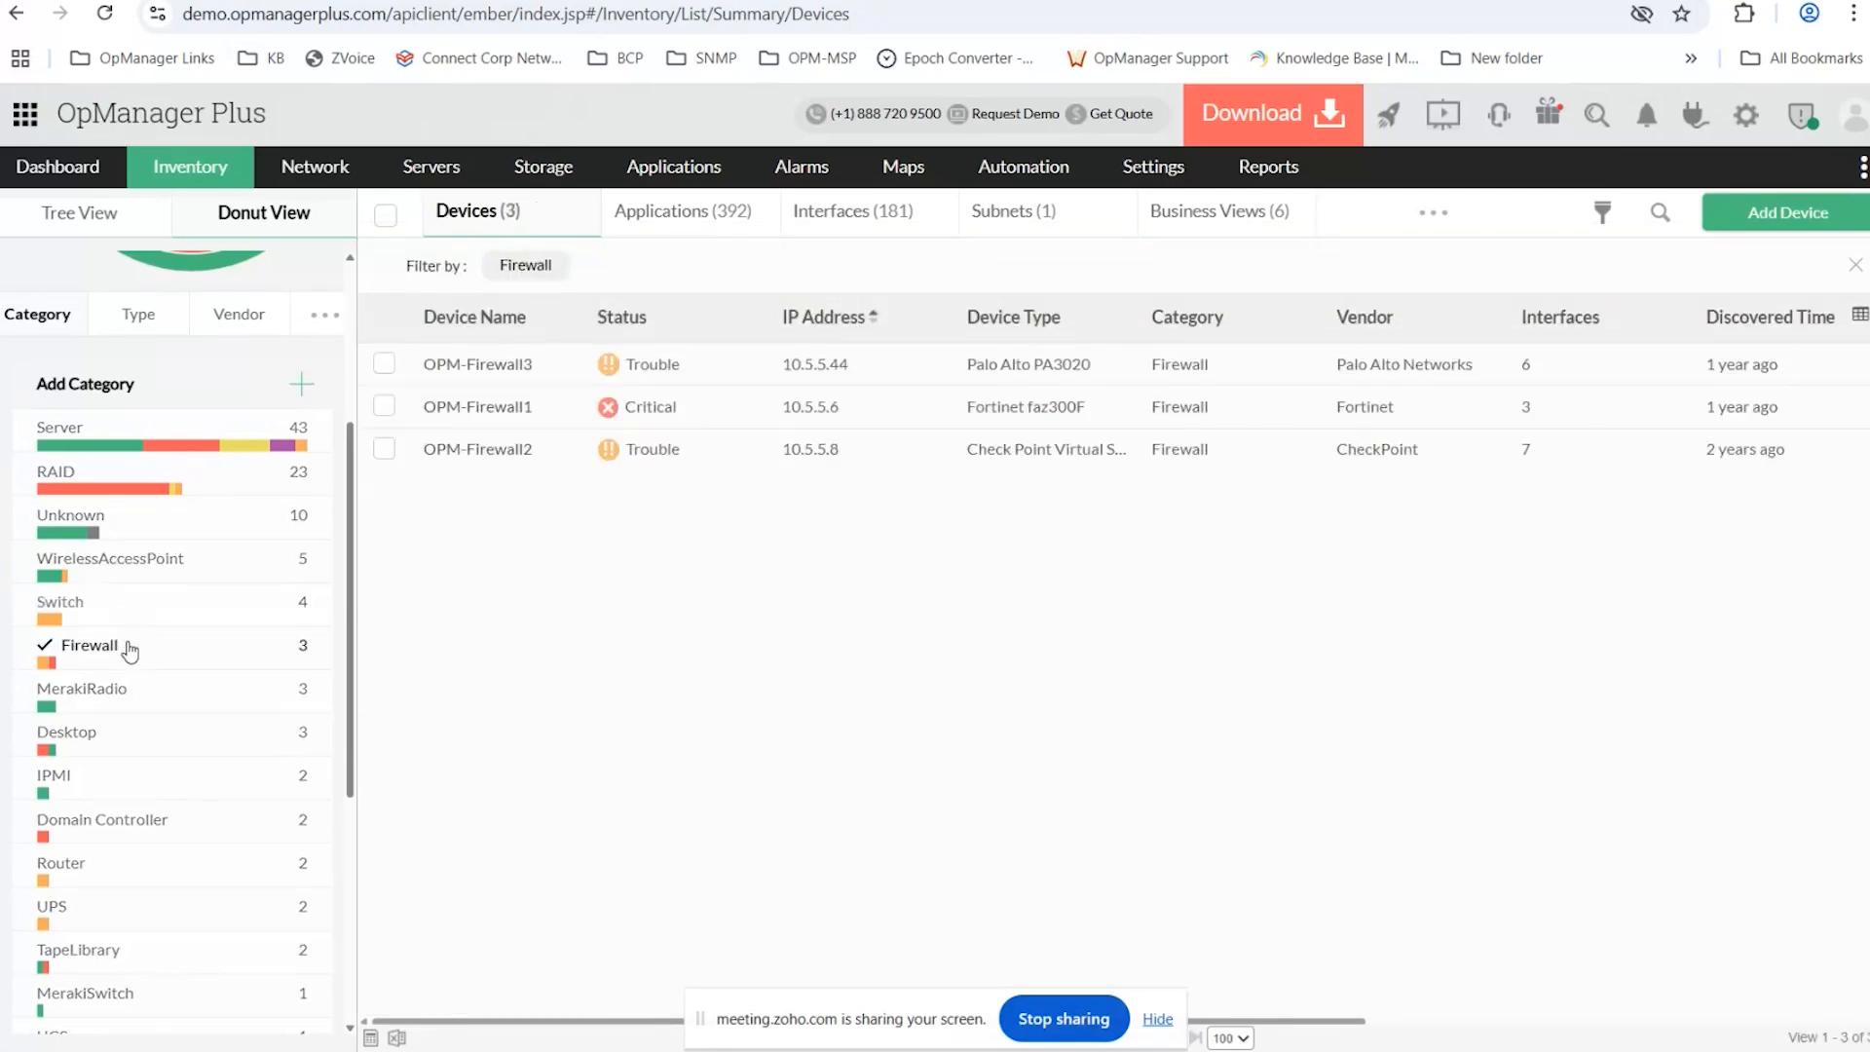
left_click(128, 650)
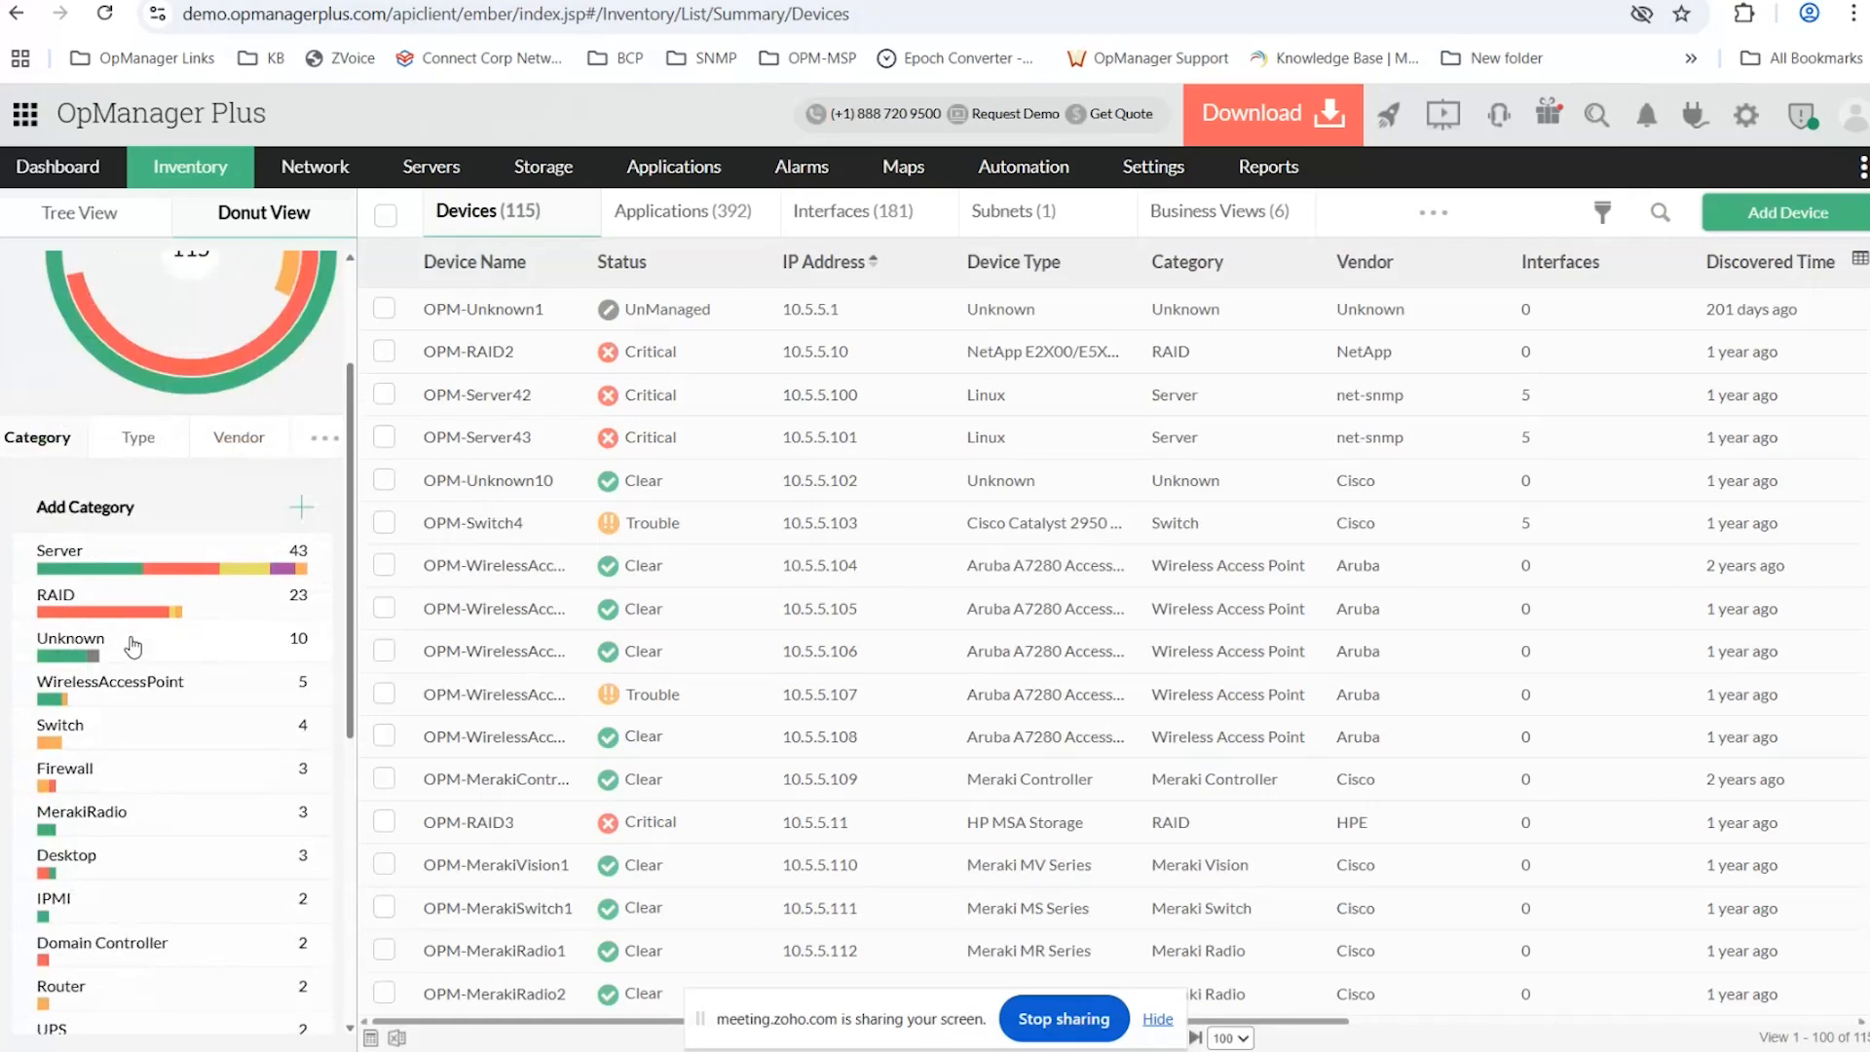
Break the inventory down by device type, view the Windows 2016 and the Linux Linux host devices, and clear each filter.
left_click(138, 437)
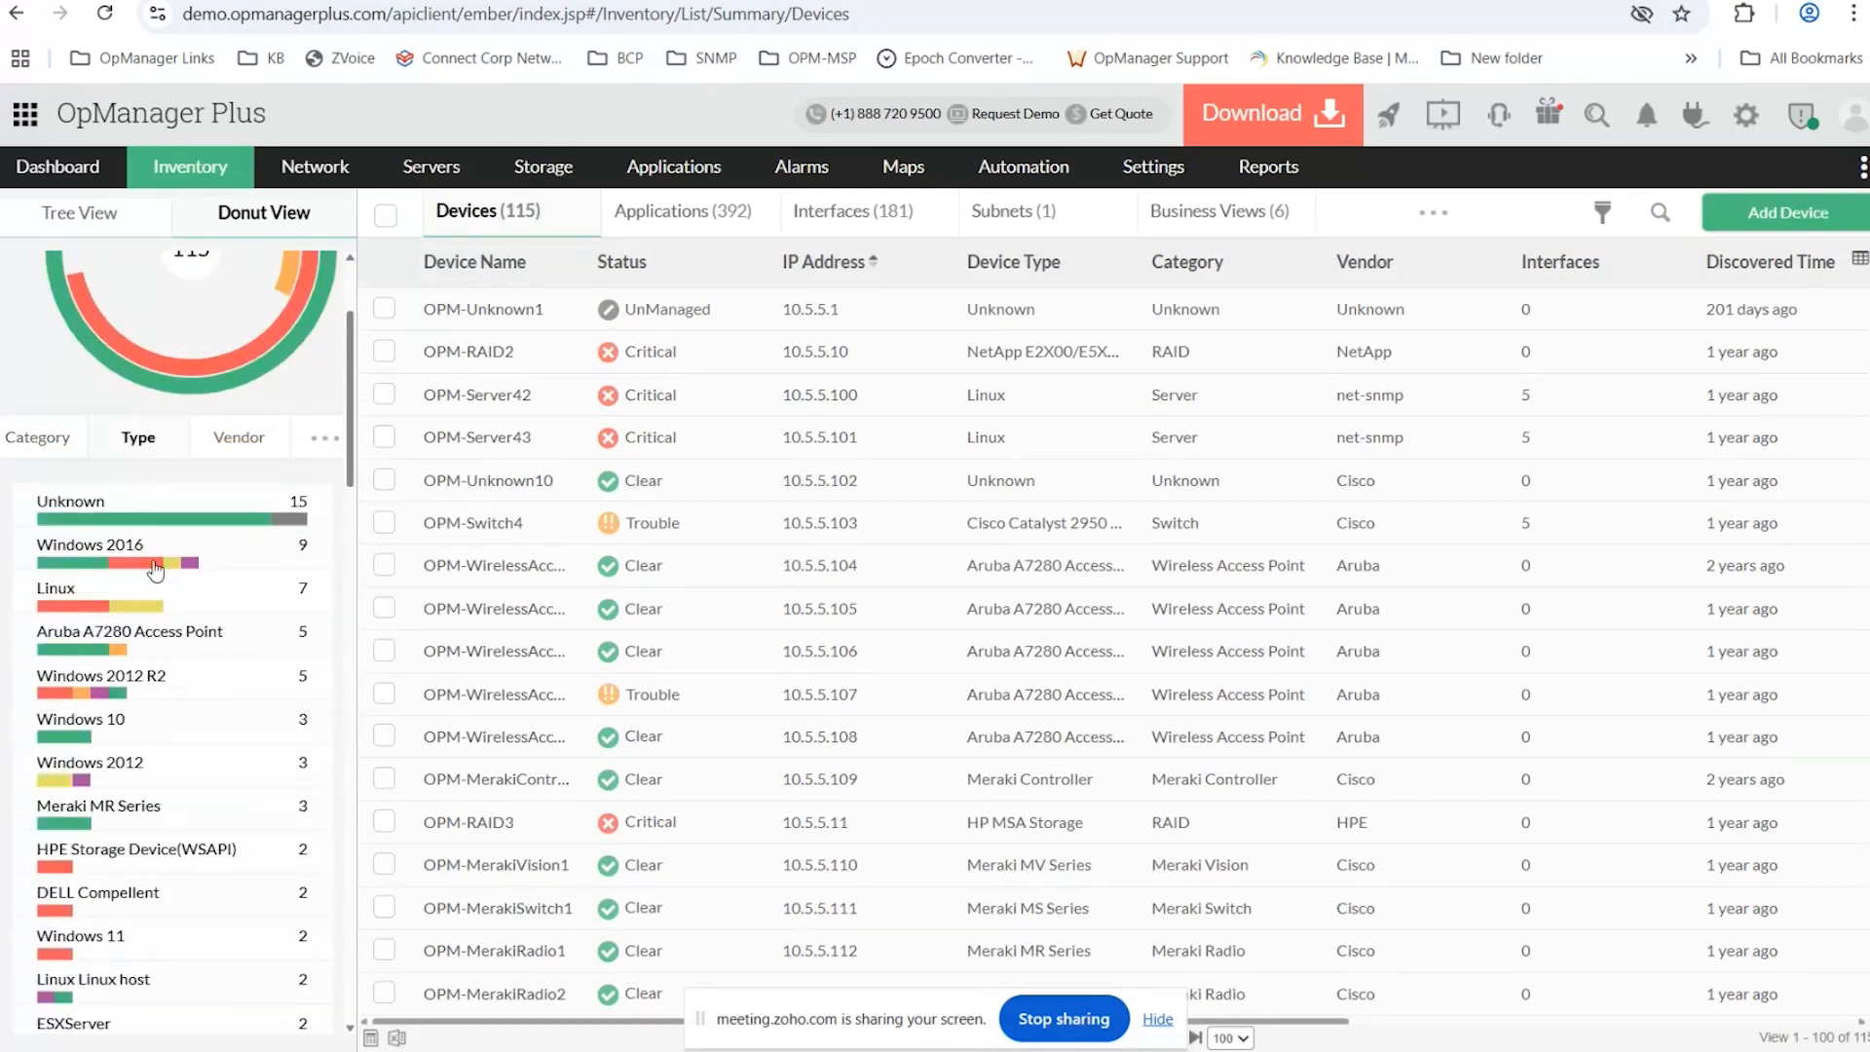
left_click(155, 567)
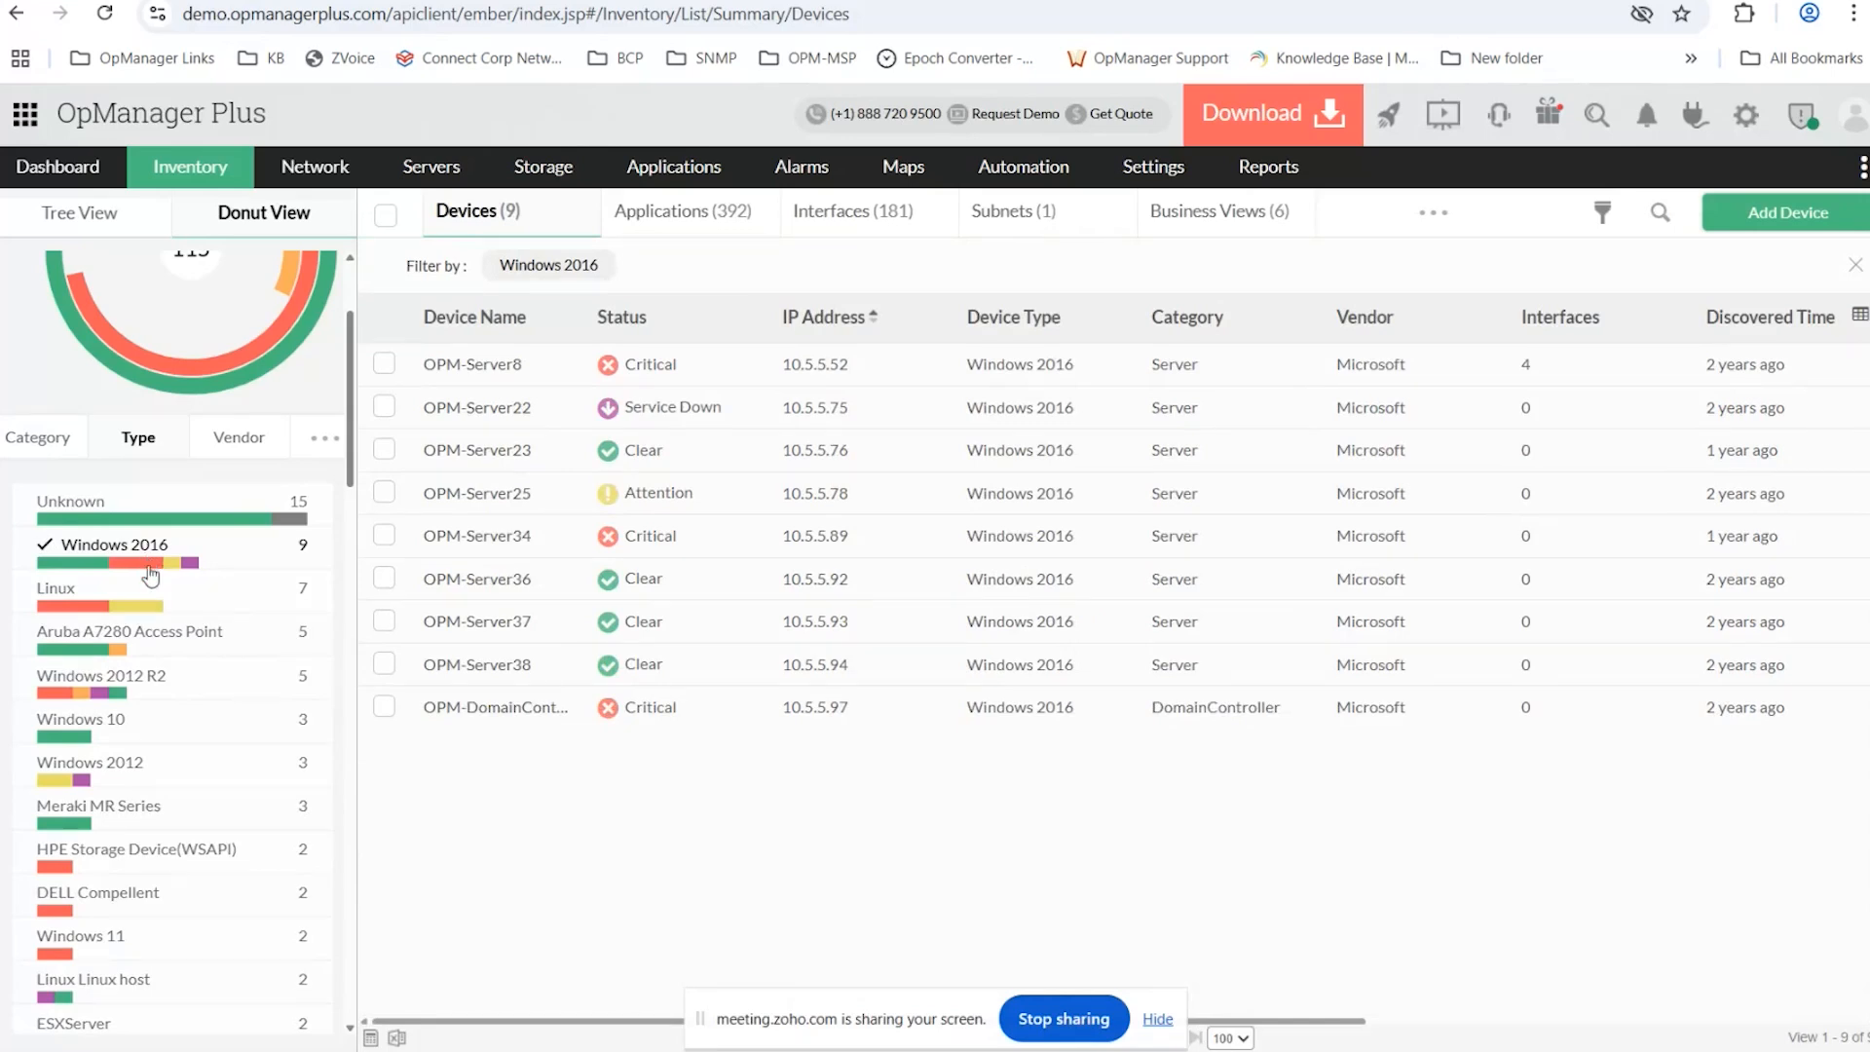
left_click(152, 569)
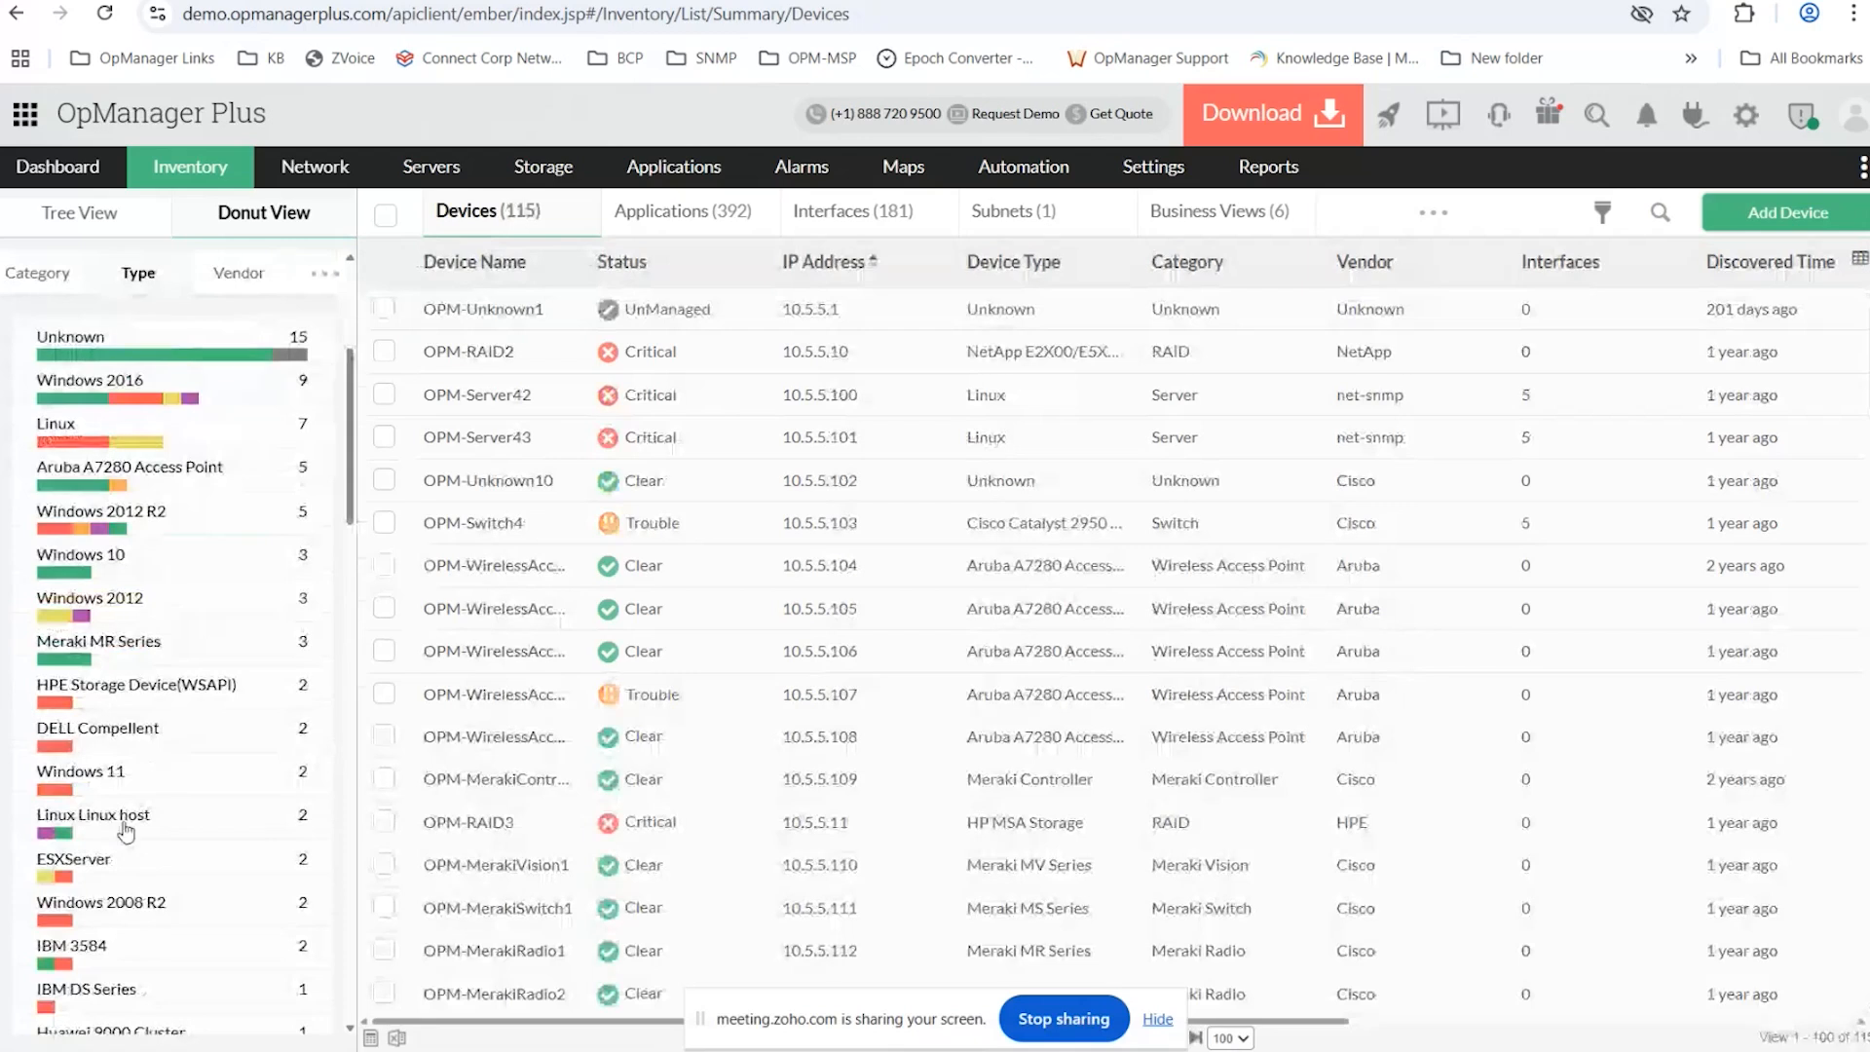
left_click(132, 816)
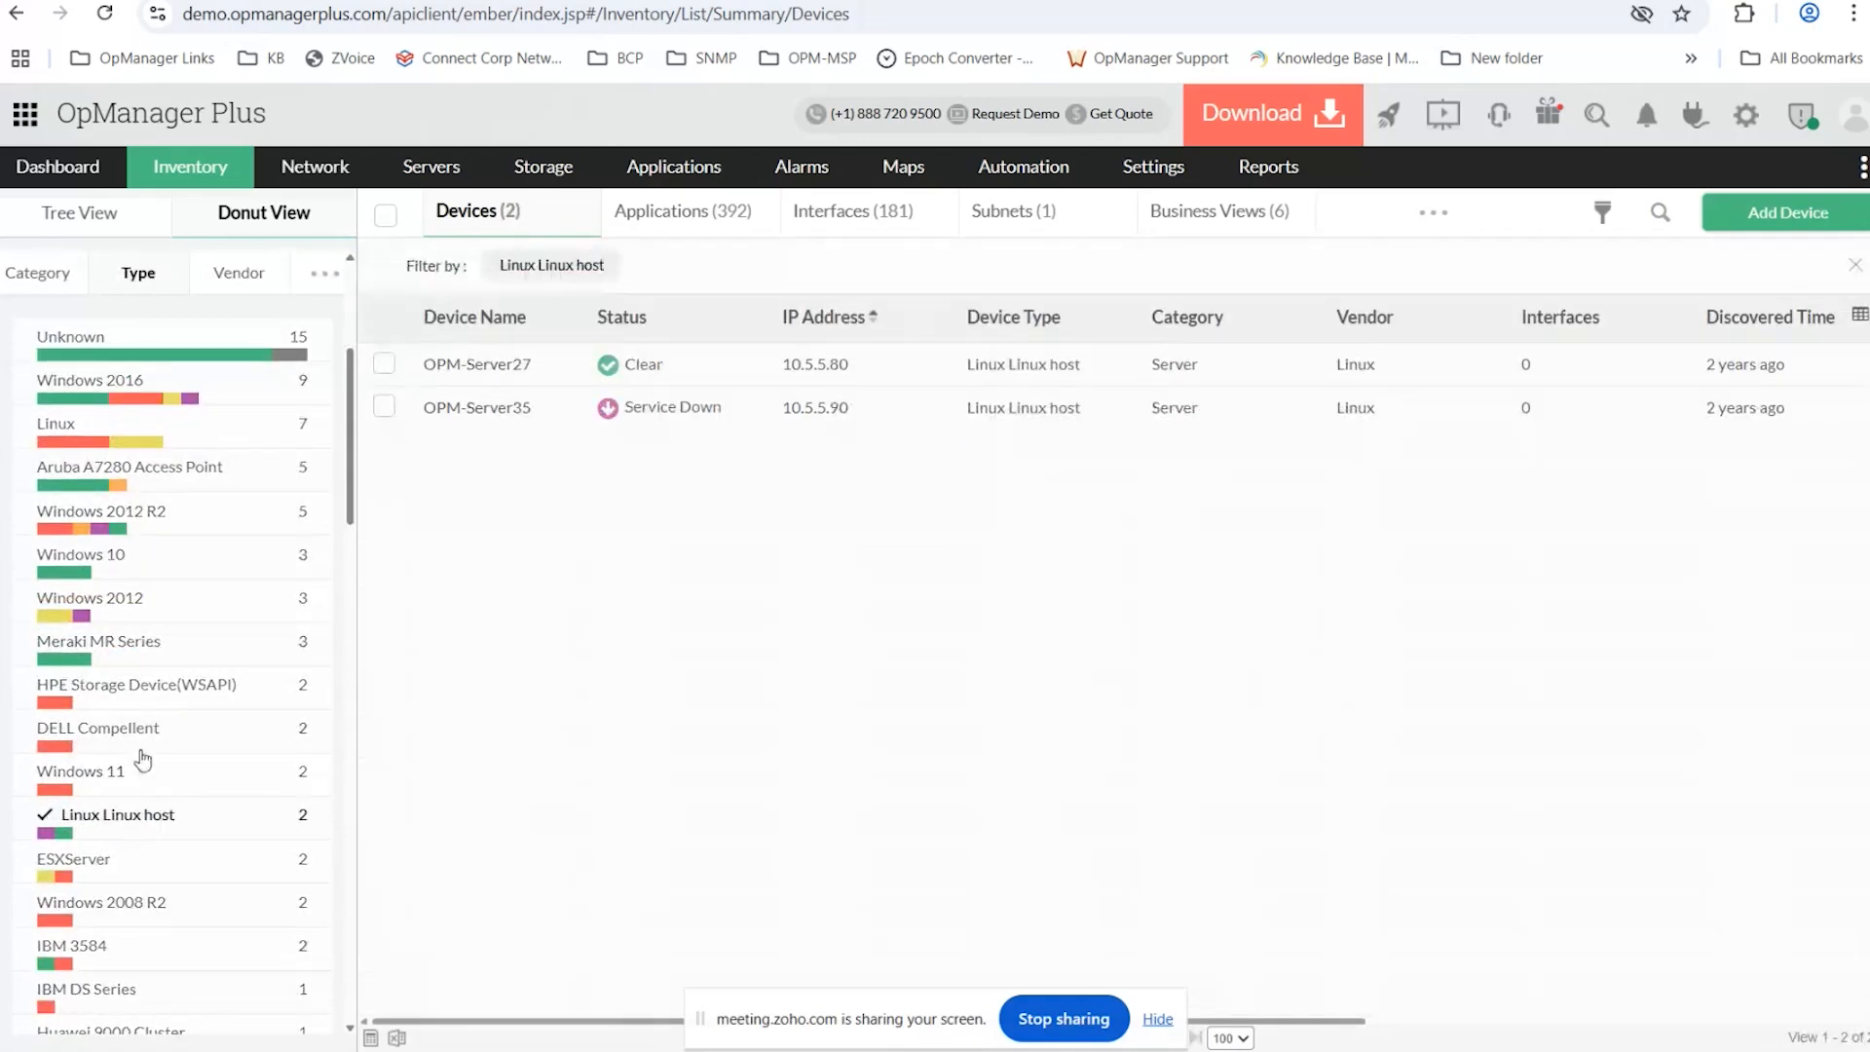
left_click(109, 816)
View the inventory by vendor, examine the other grouping options in the donut and tree views, and return to the donut view.
left_click(237, 294)
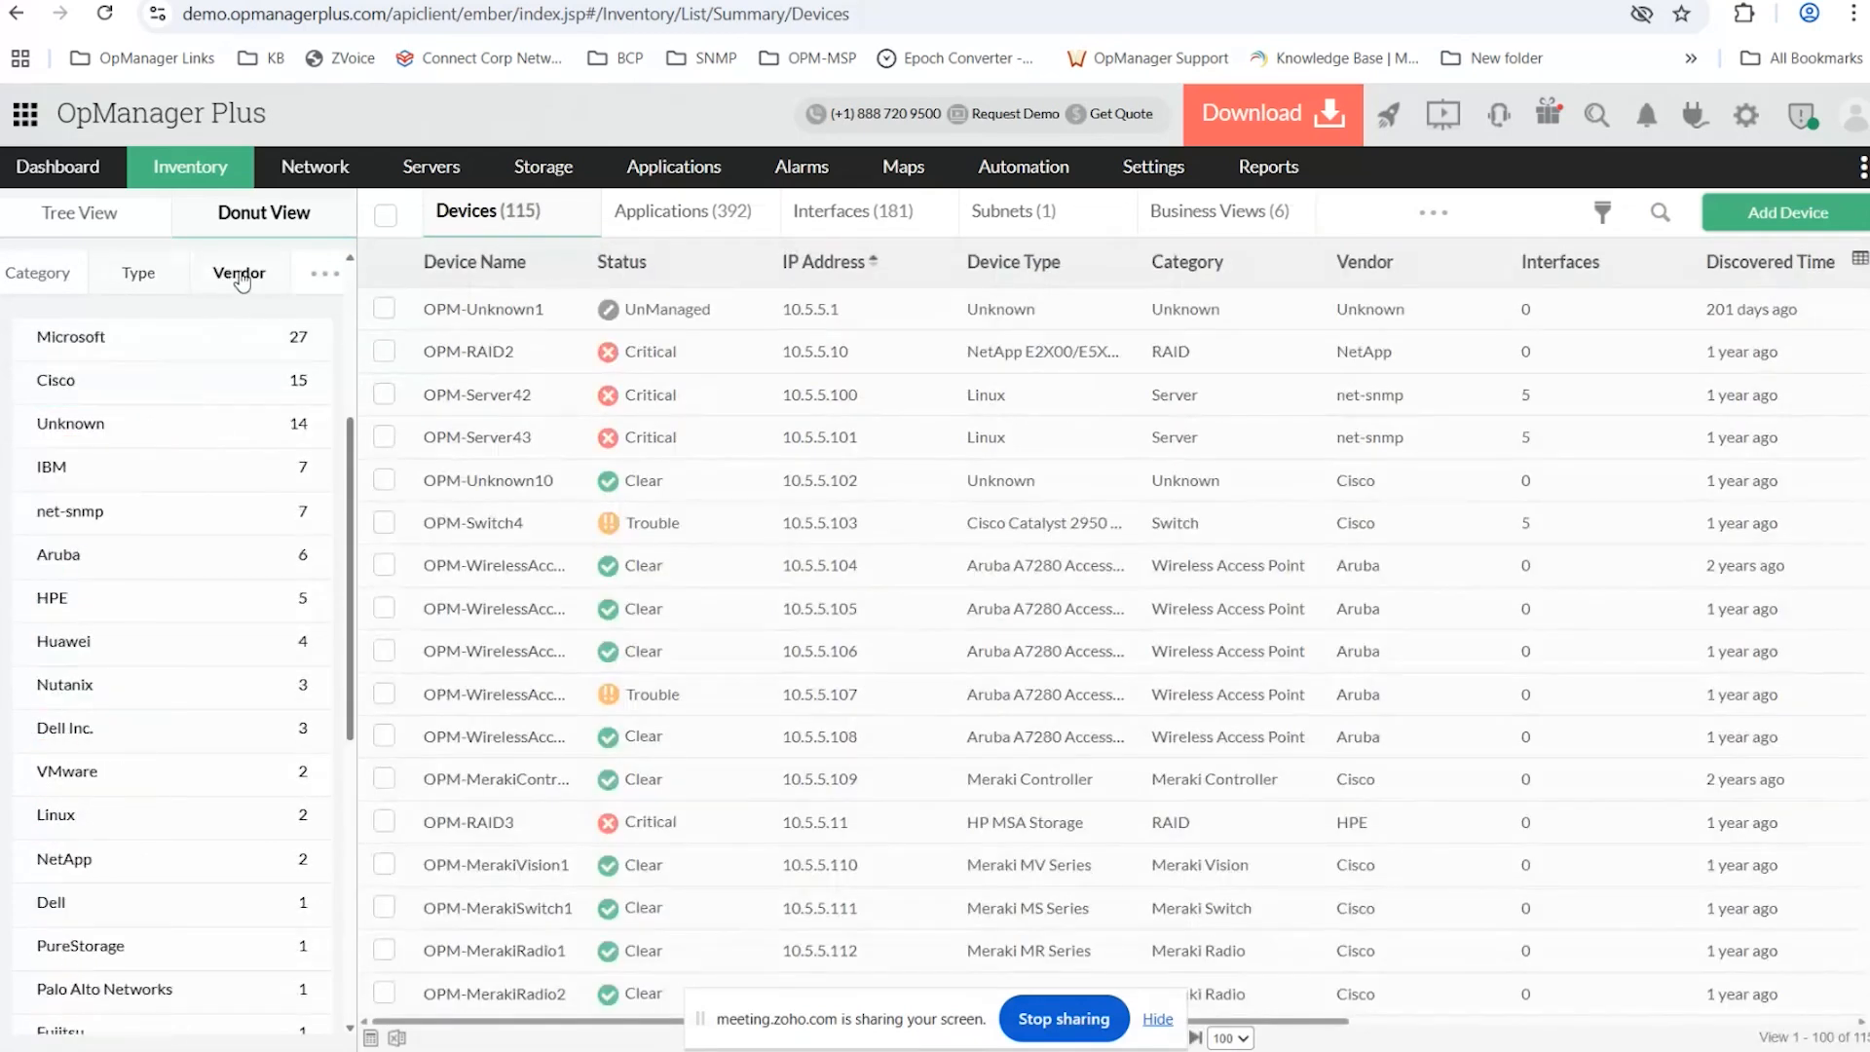
left_click(327, 275)
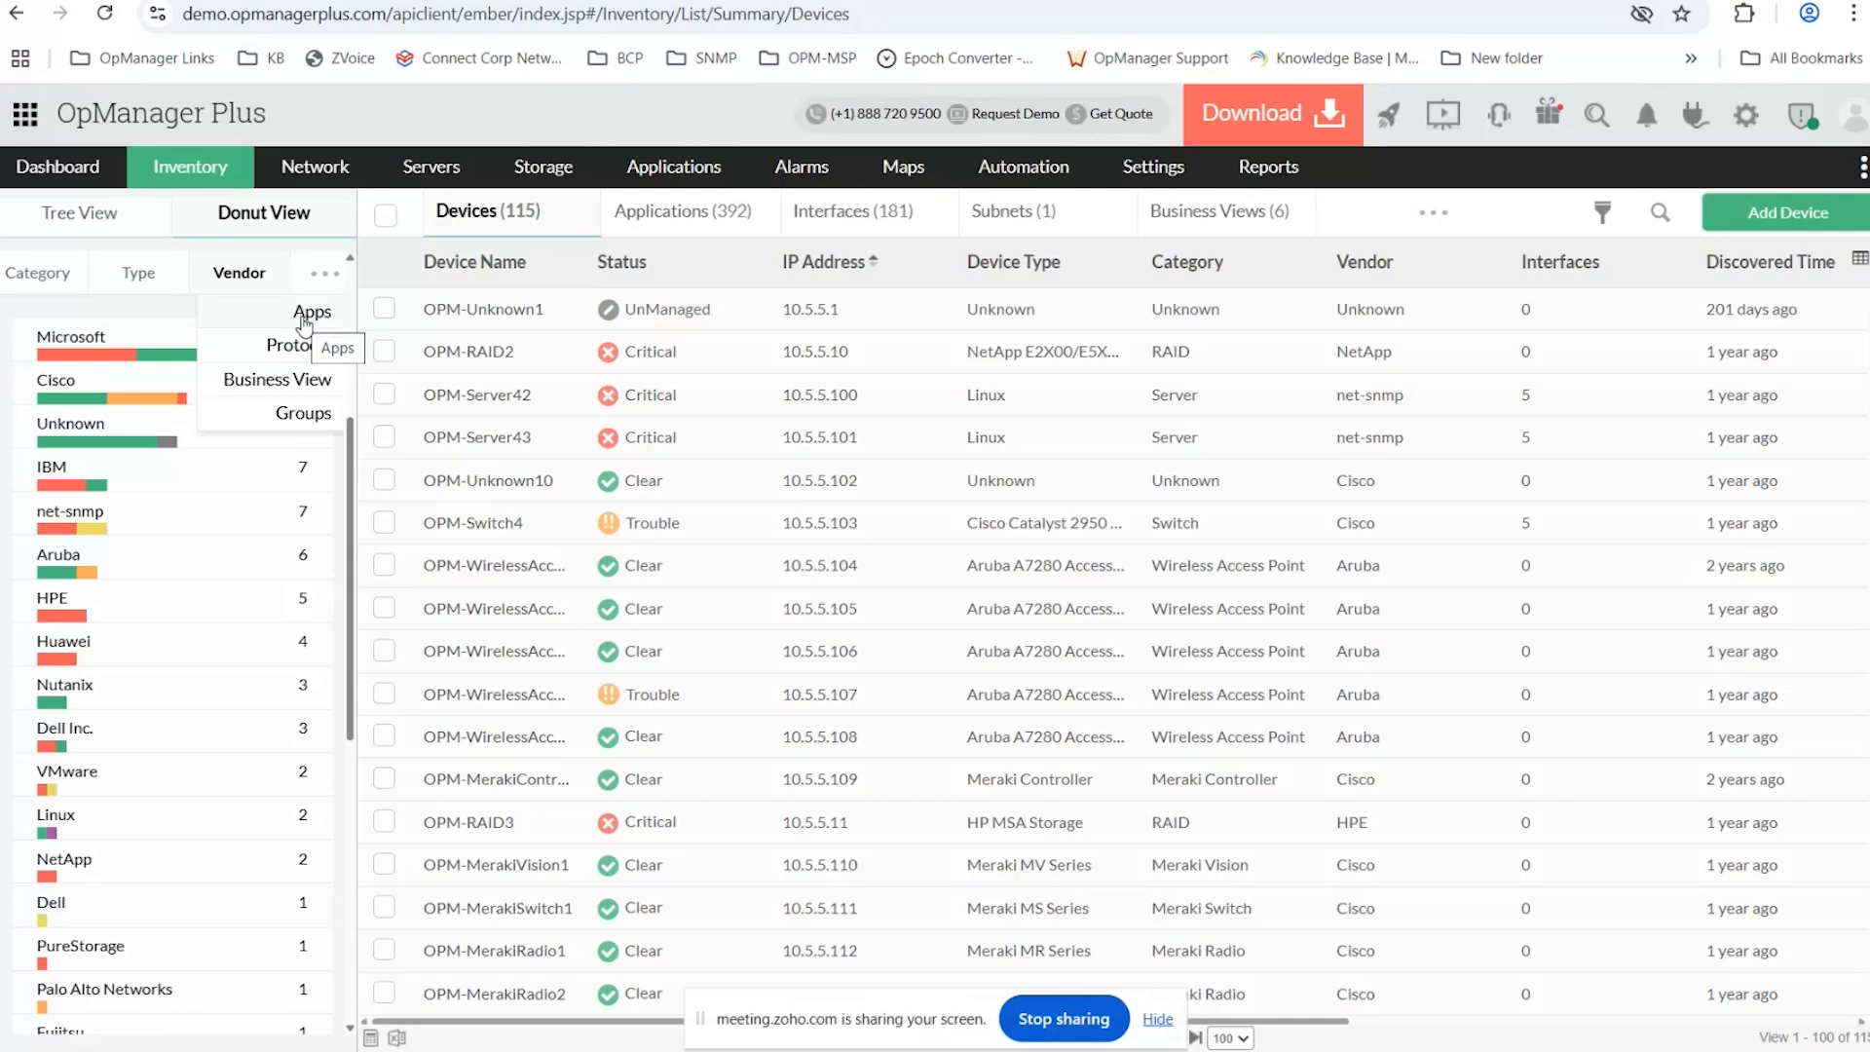
left_click(72, 227)
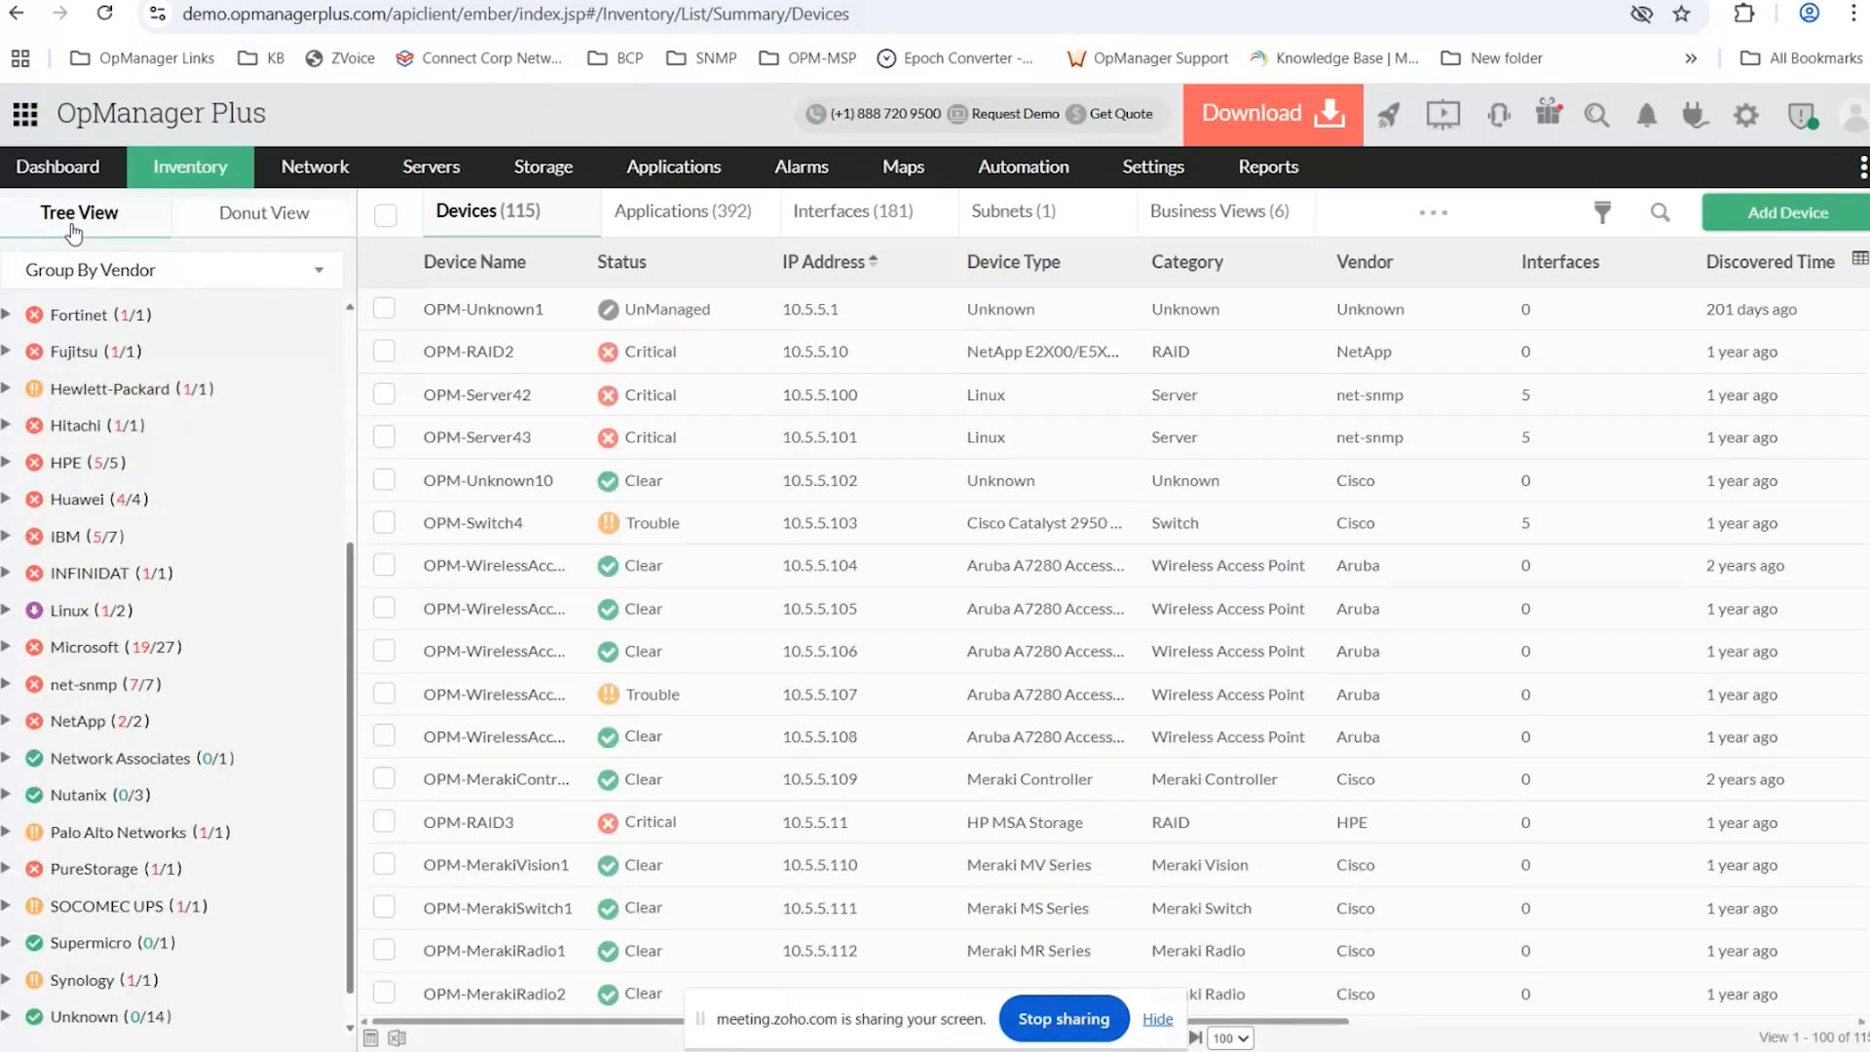
left_click(105, 275)
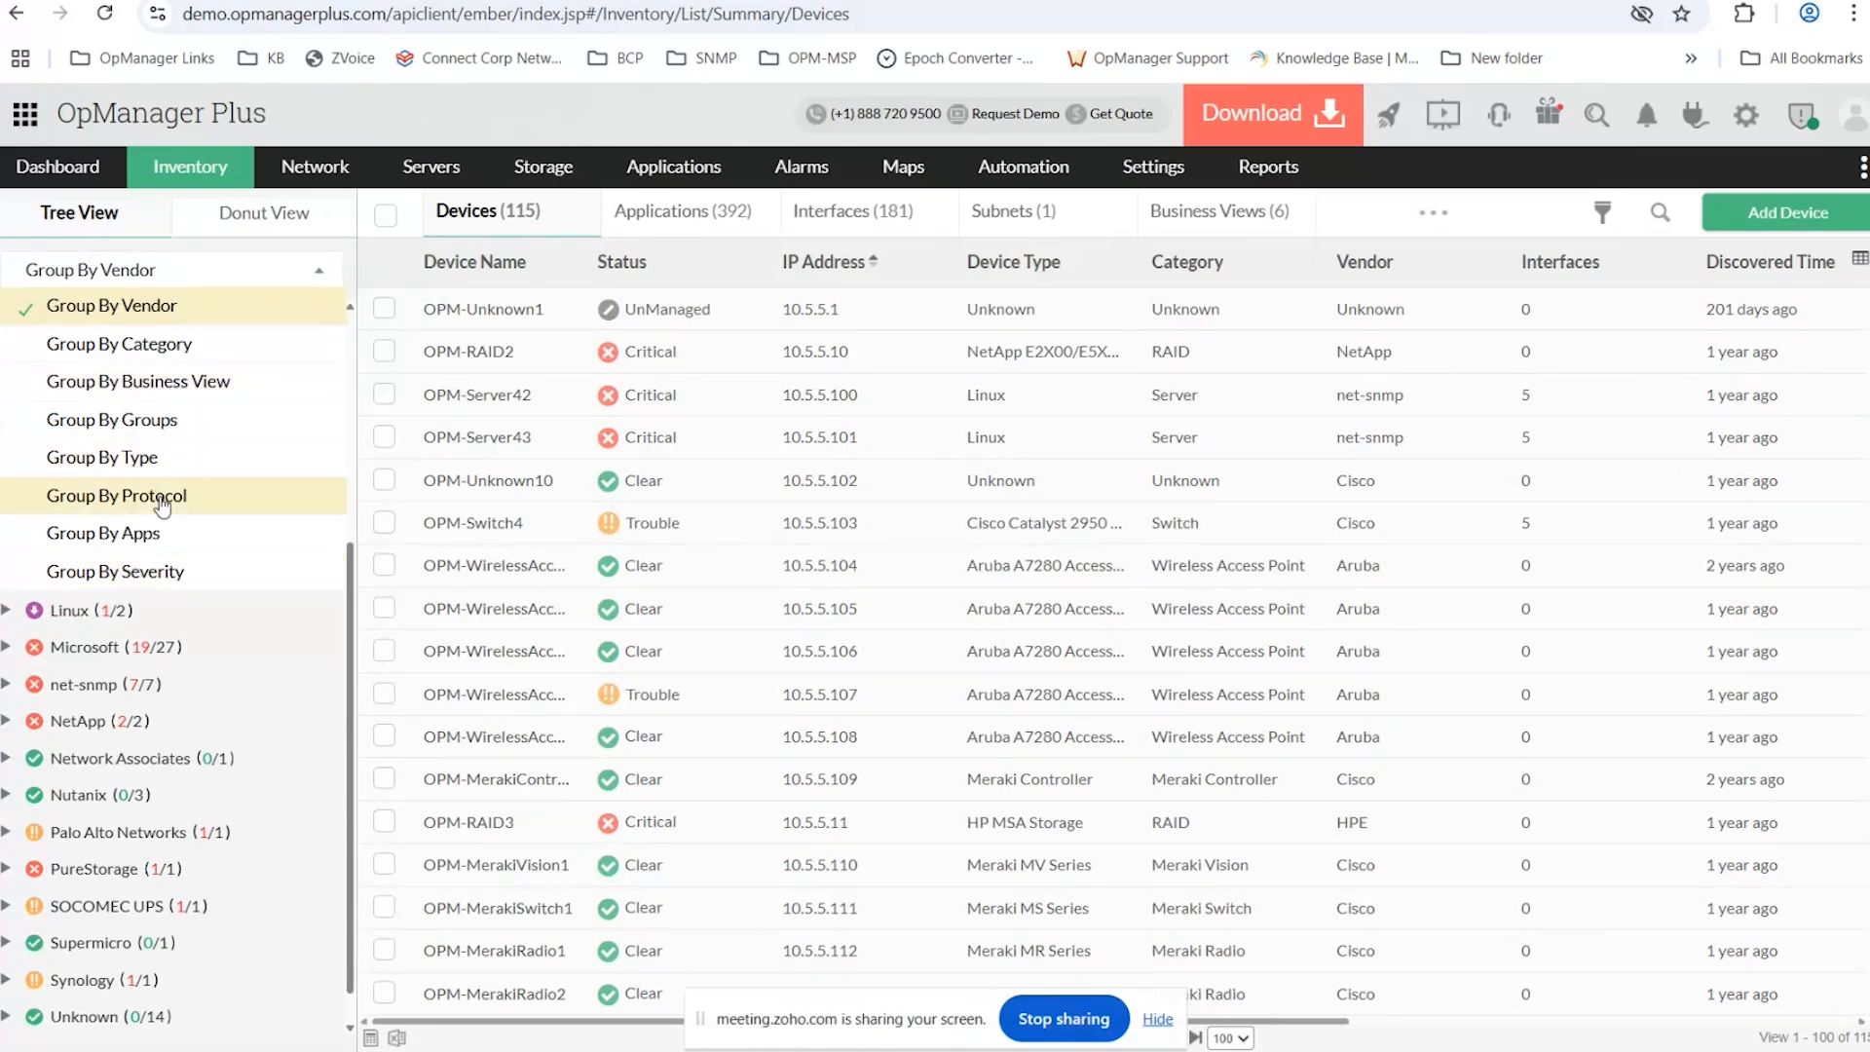
left_click(221, 225)
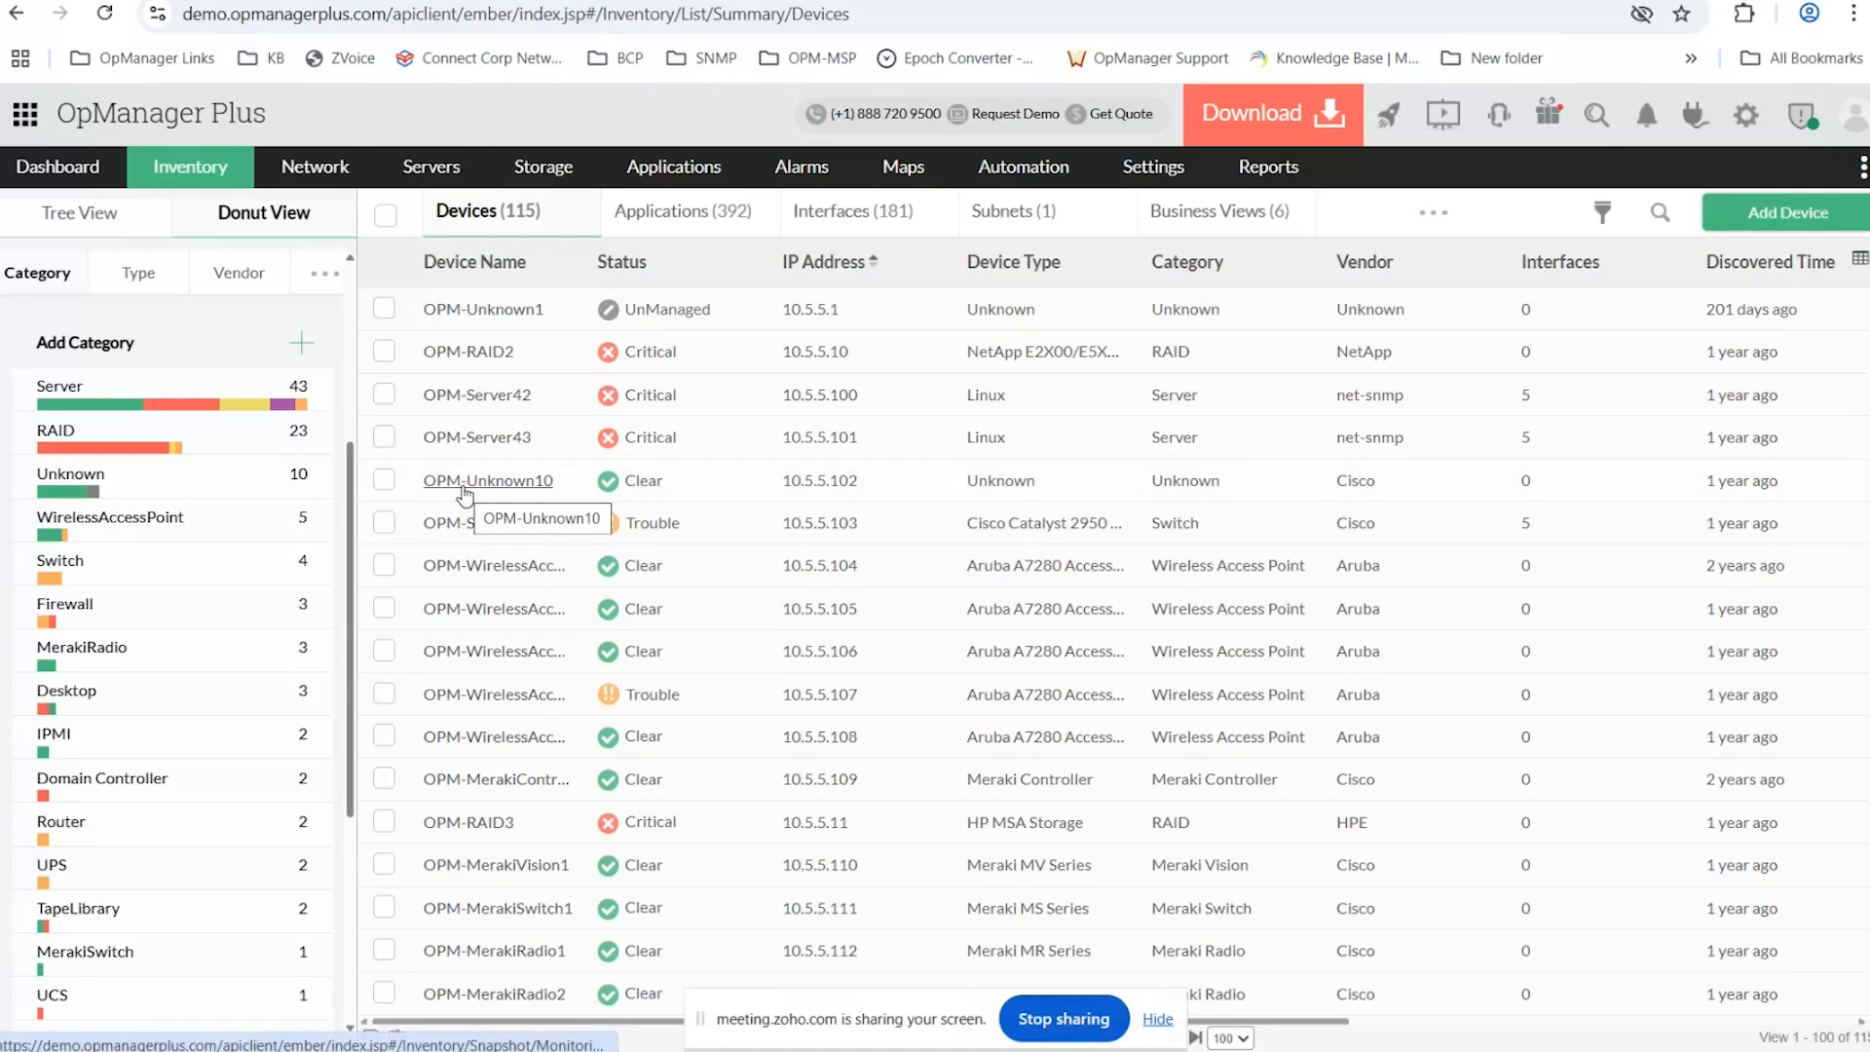
Open the OPM-Switch4 snapshot page and examine its device summary, recent alarms, VLANs, sensor info and custom fields.
left_click(468, 526)
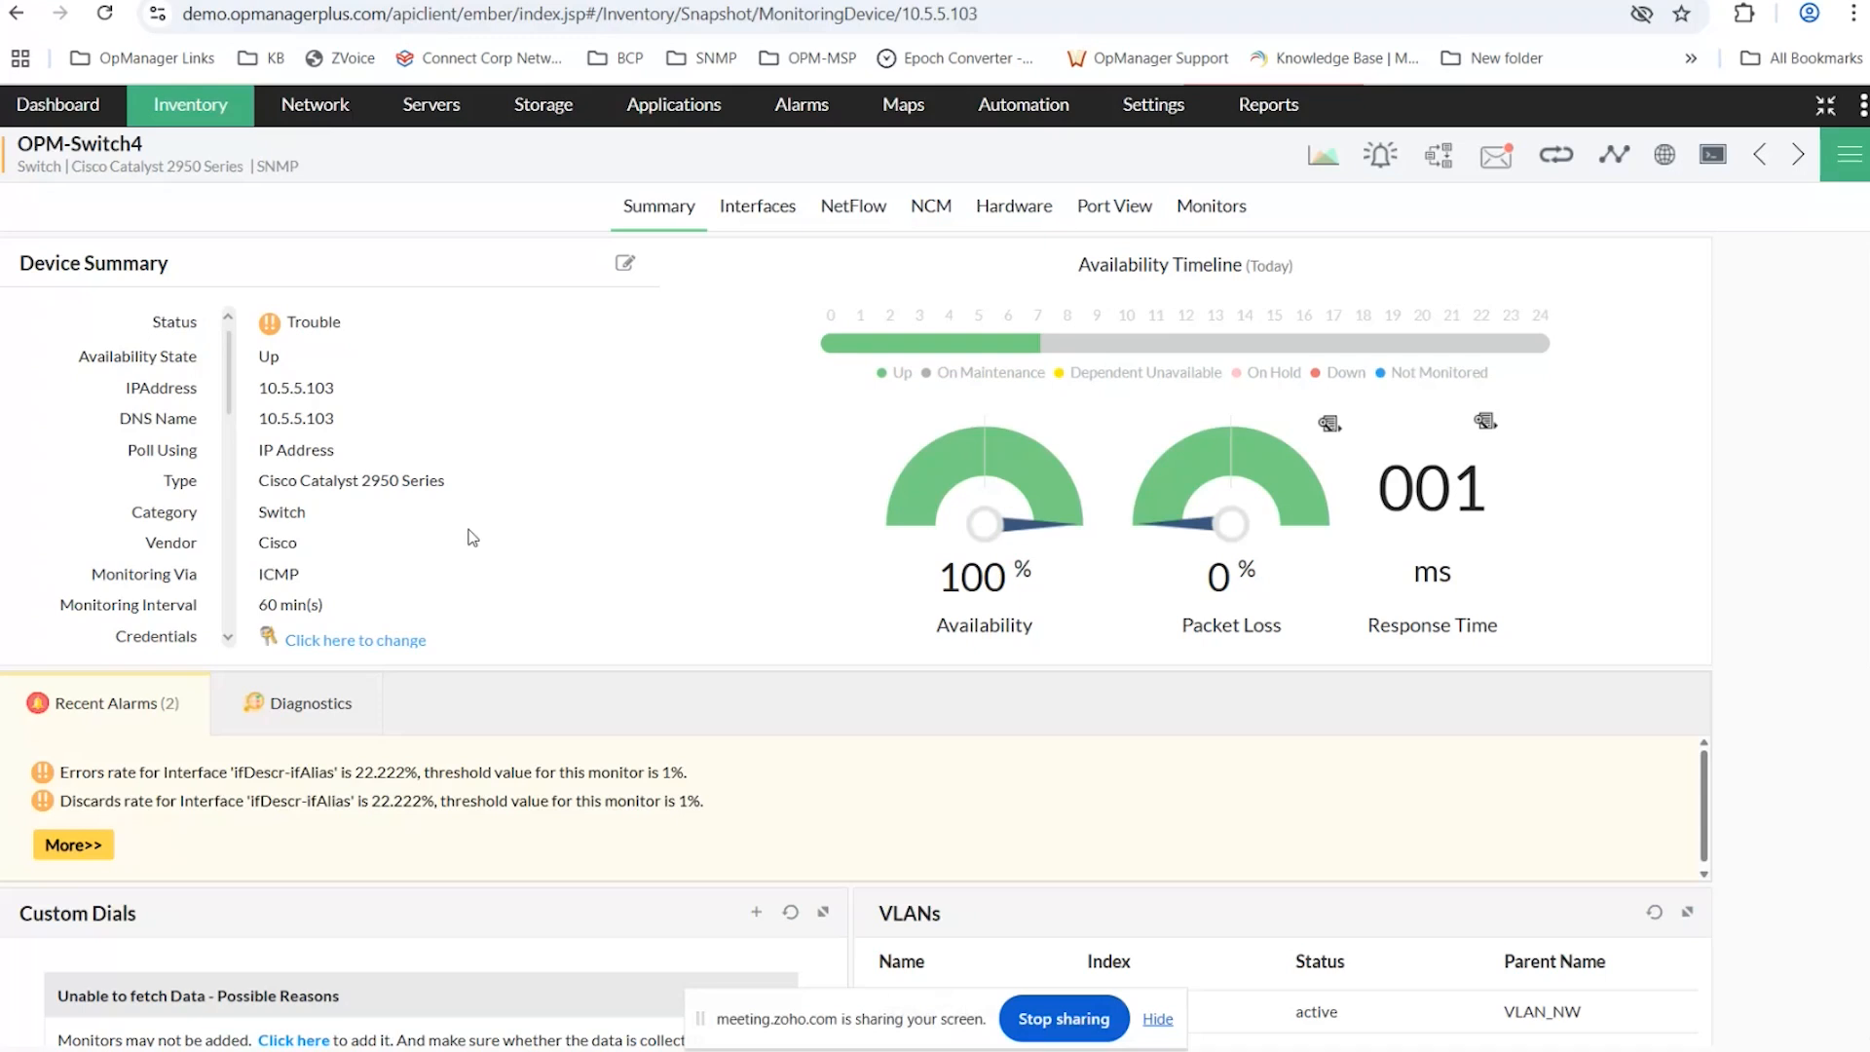
scroll(472, 536, "down", 3)
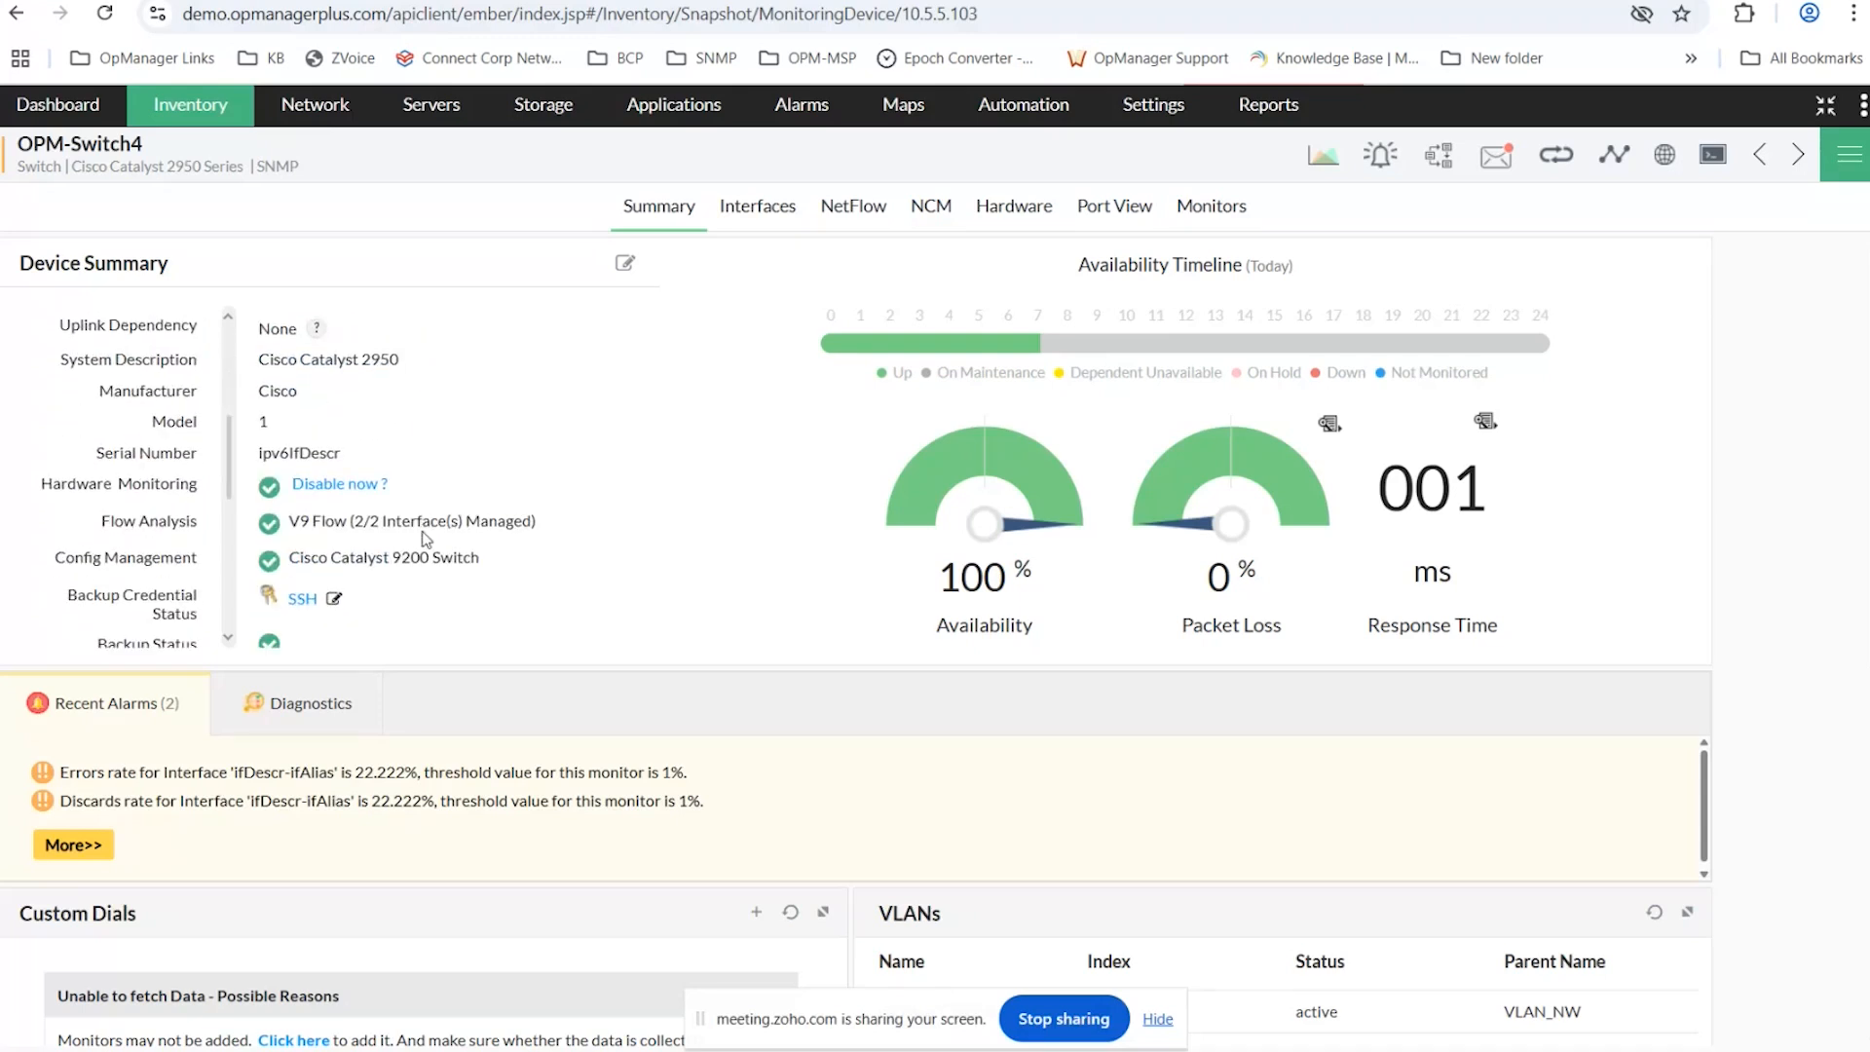
scroll(424, 539, "down", 3)
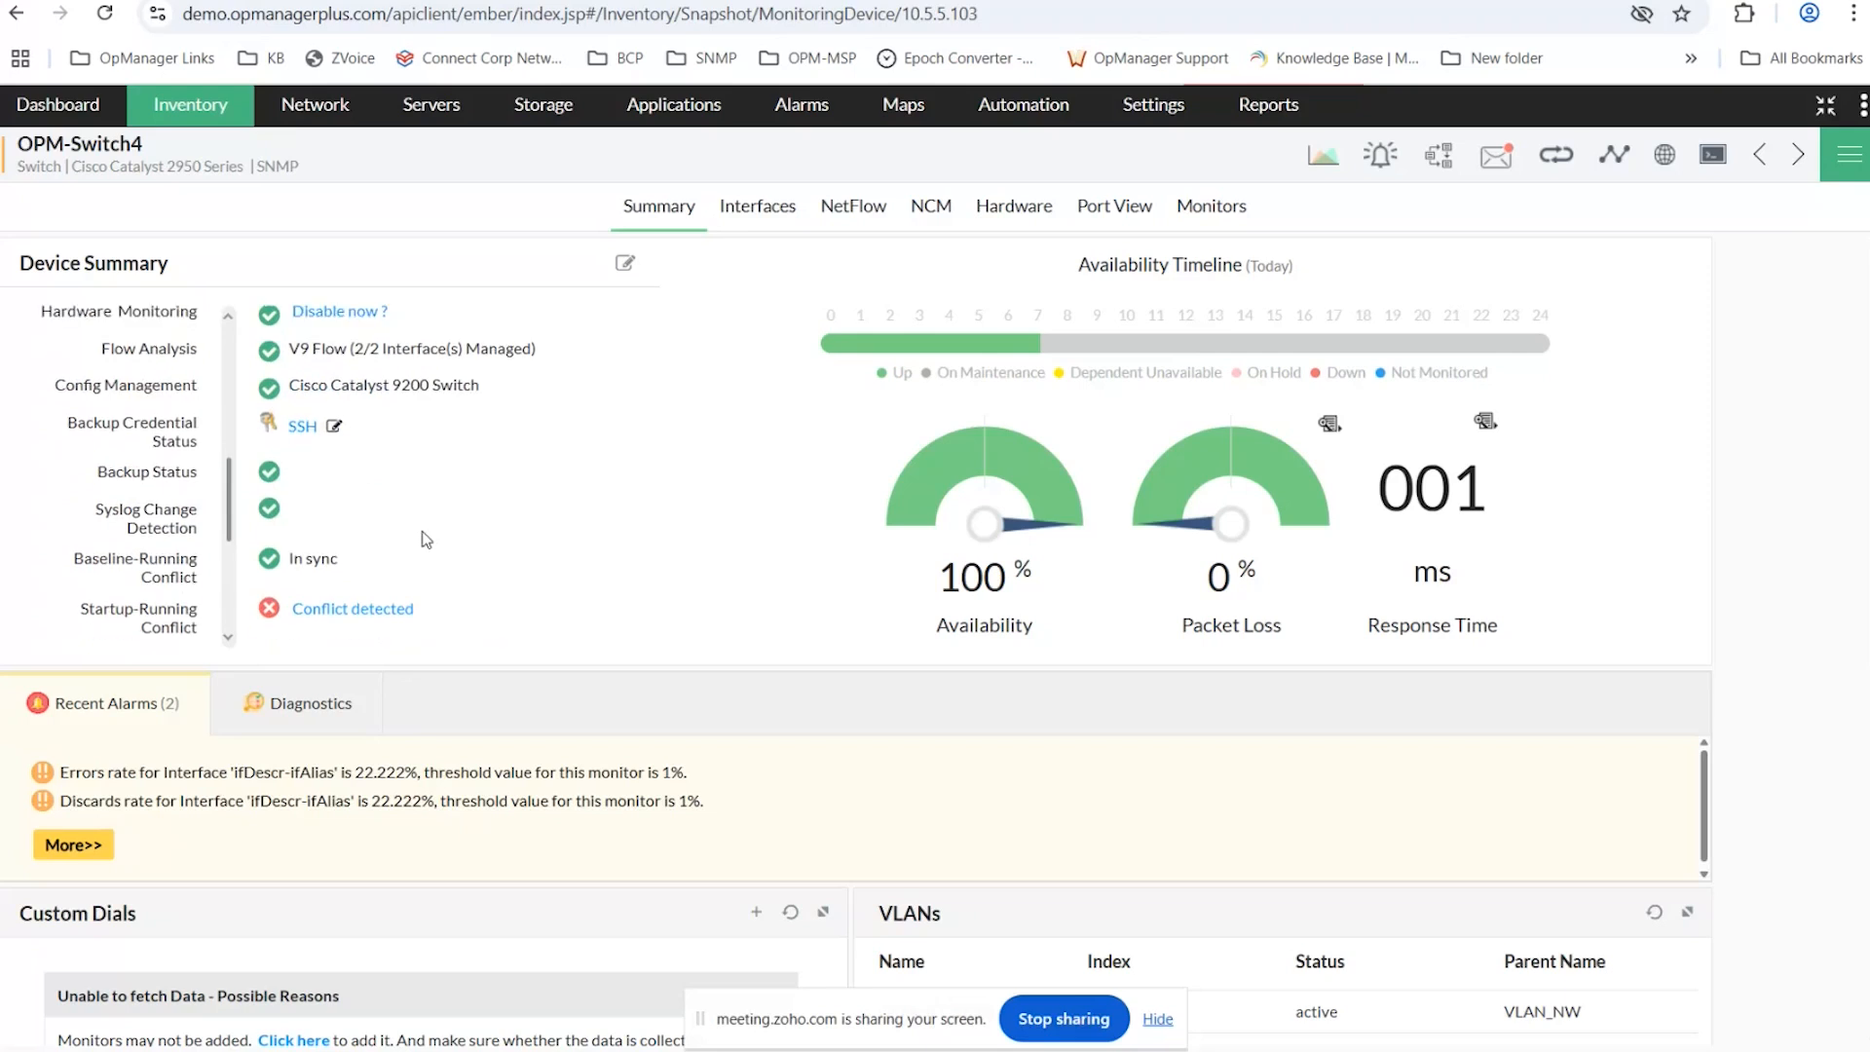
scroll(424, 532, "up", 3)
scroll(423, 532, "down", 3)
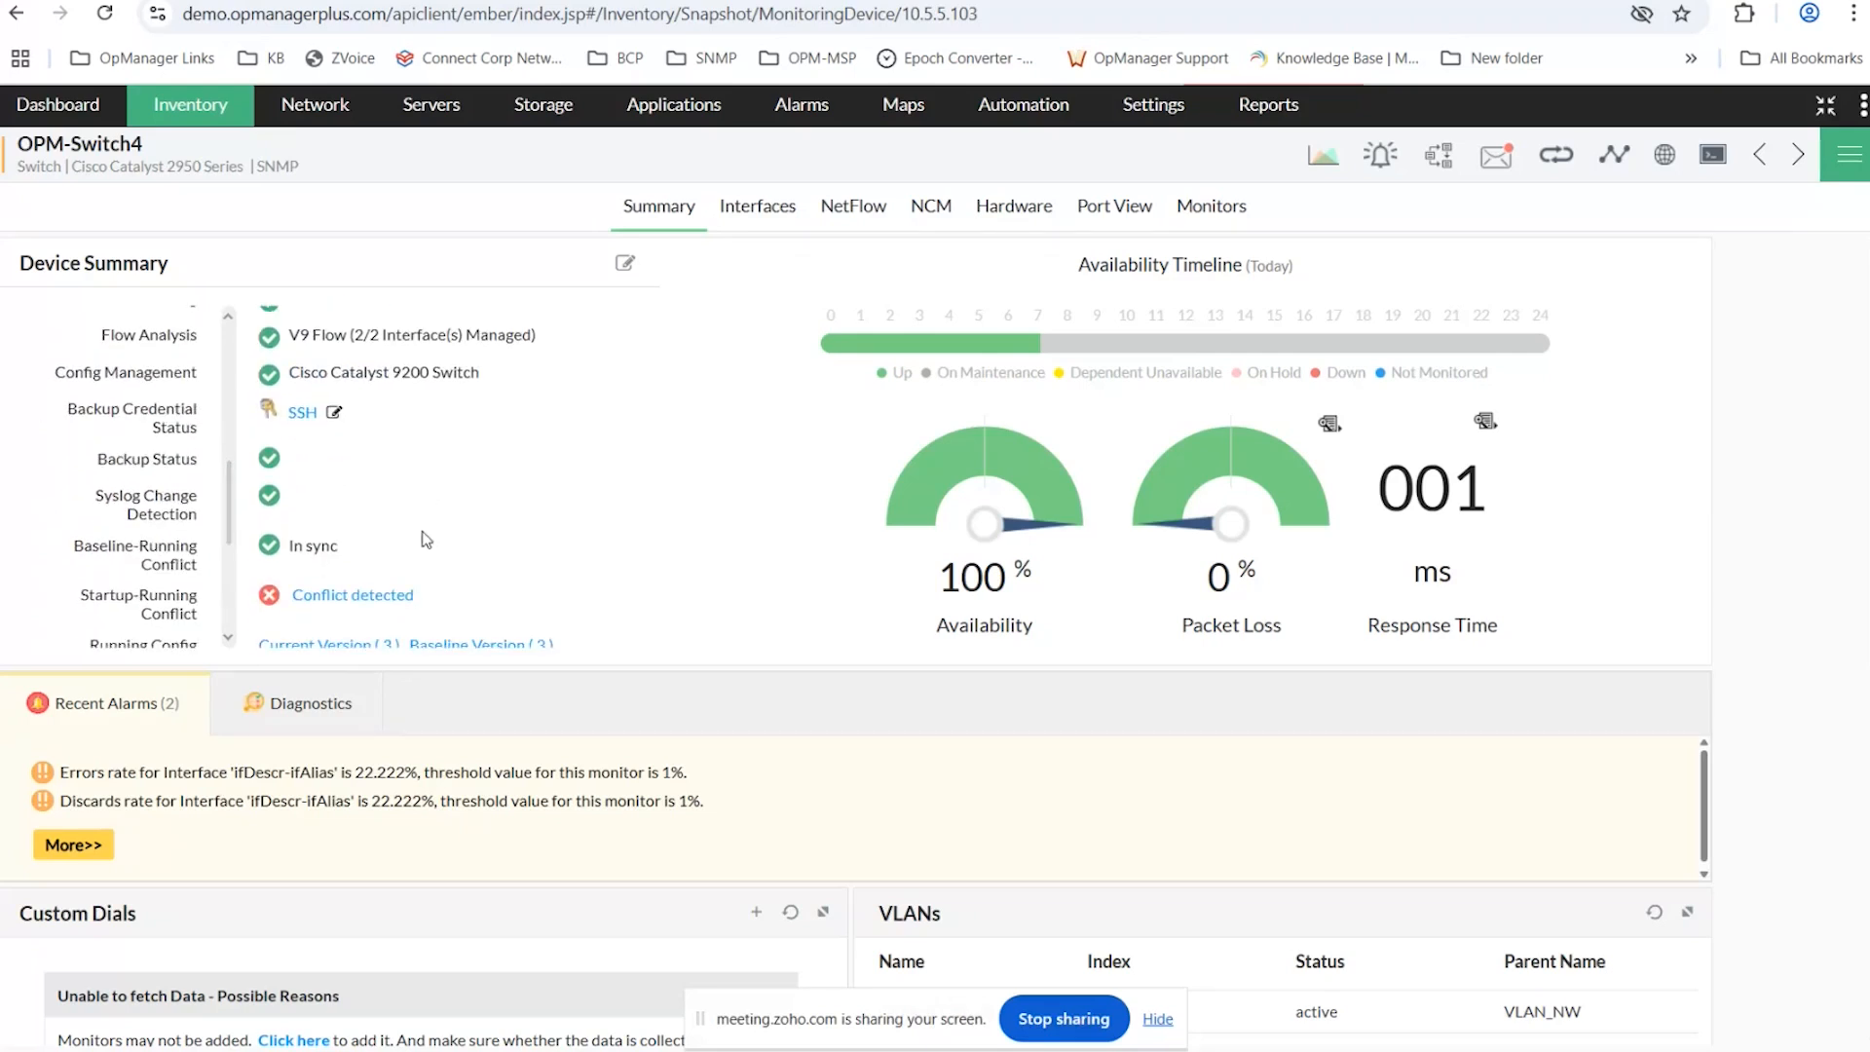
scroll(425, 538, "down", 4)
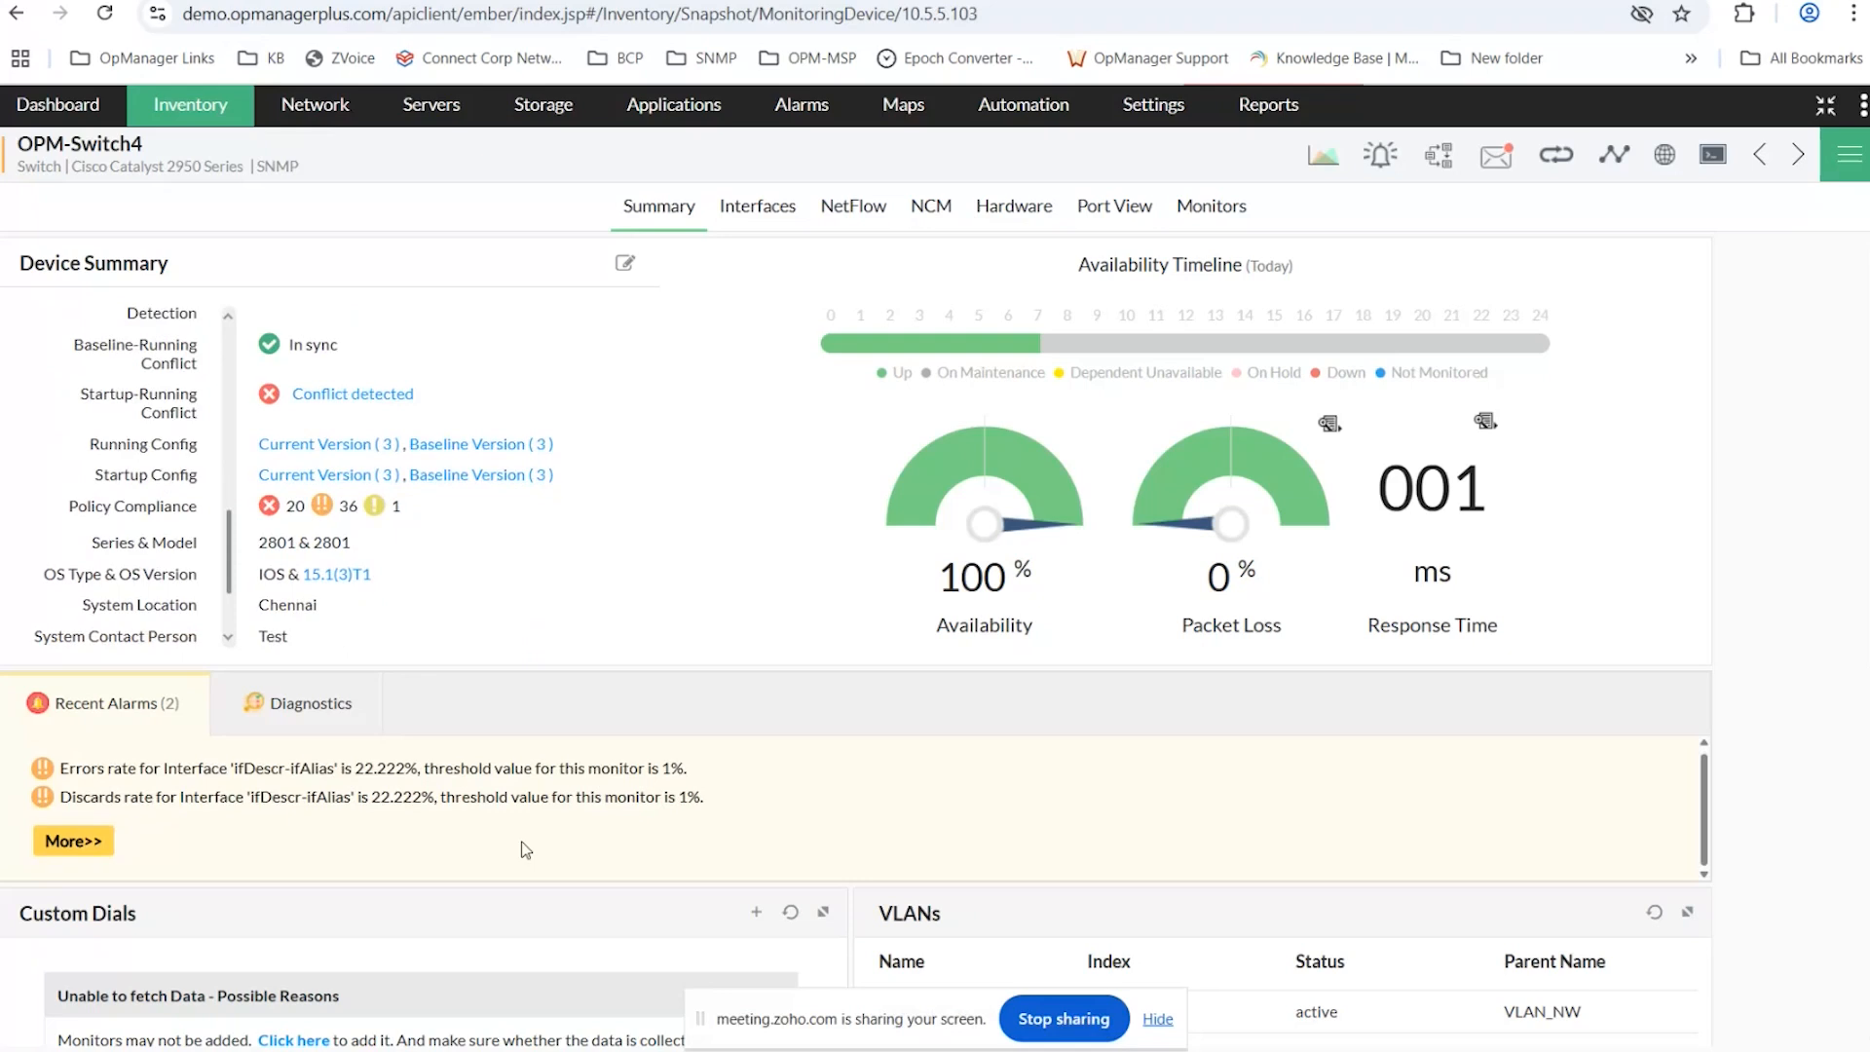
scroll(526, 852, "down", 1)
scroll(1128, 910, "down", 6)
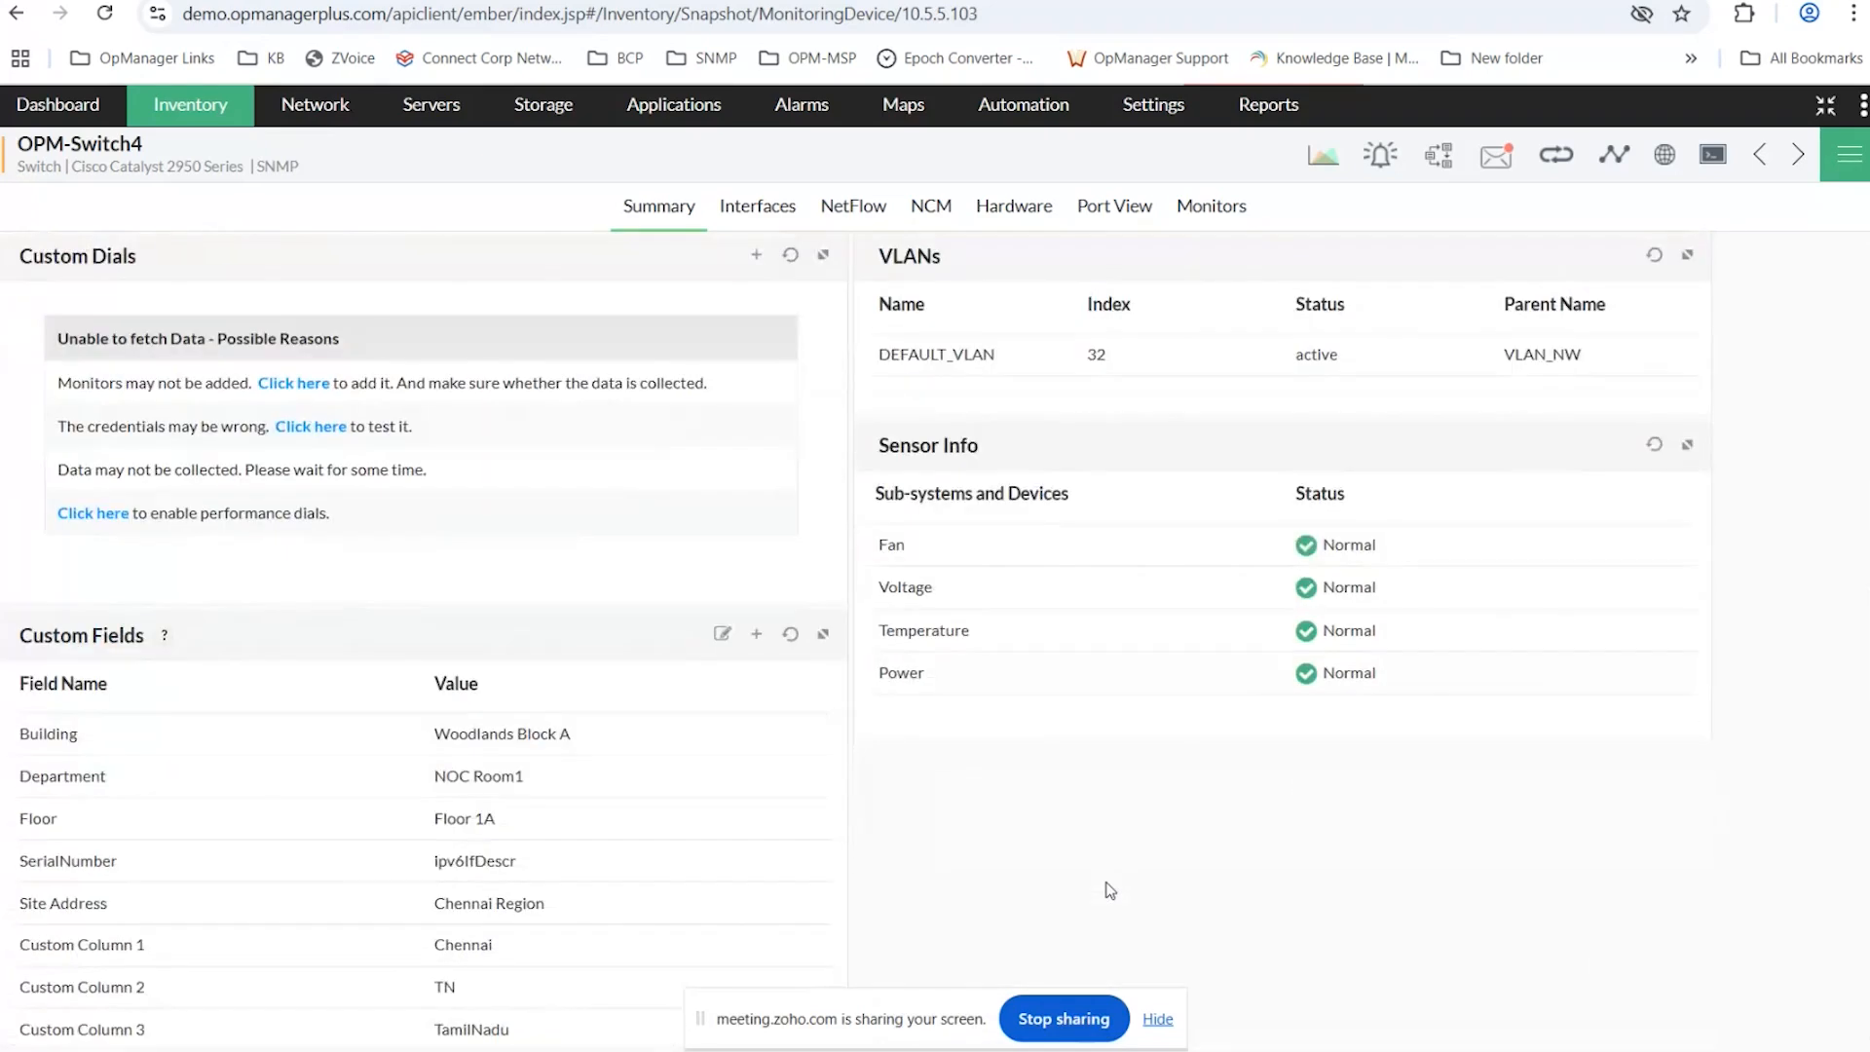
left_click(1156, 1018)
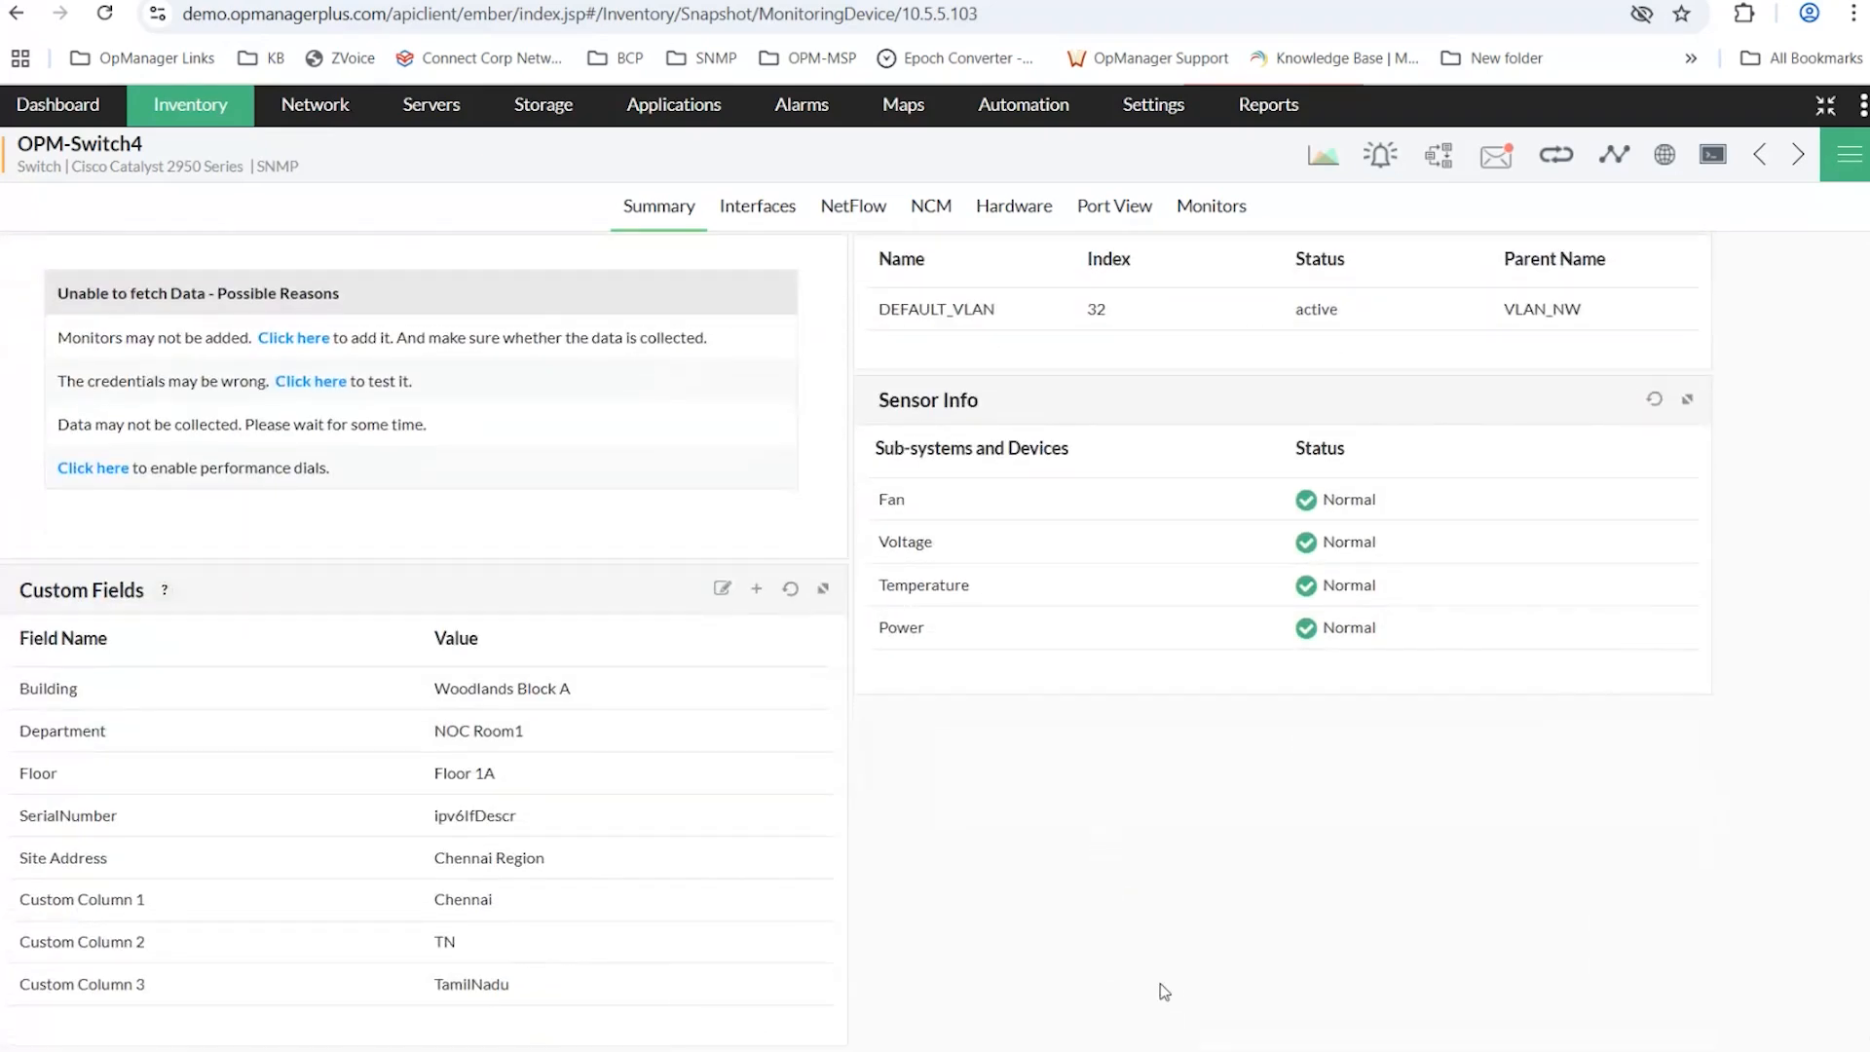
Show the list of interfaces monitored on OPM-Switch4.
scroll(1042, 867, "up", 1)
scroll(1042, 867, "up", 6)
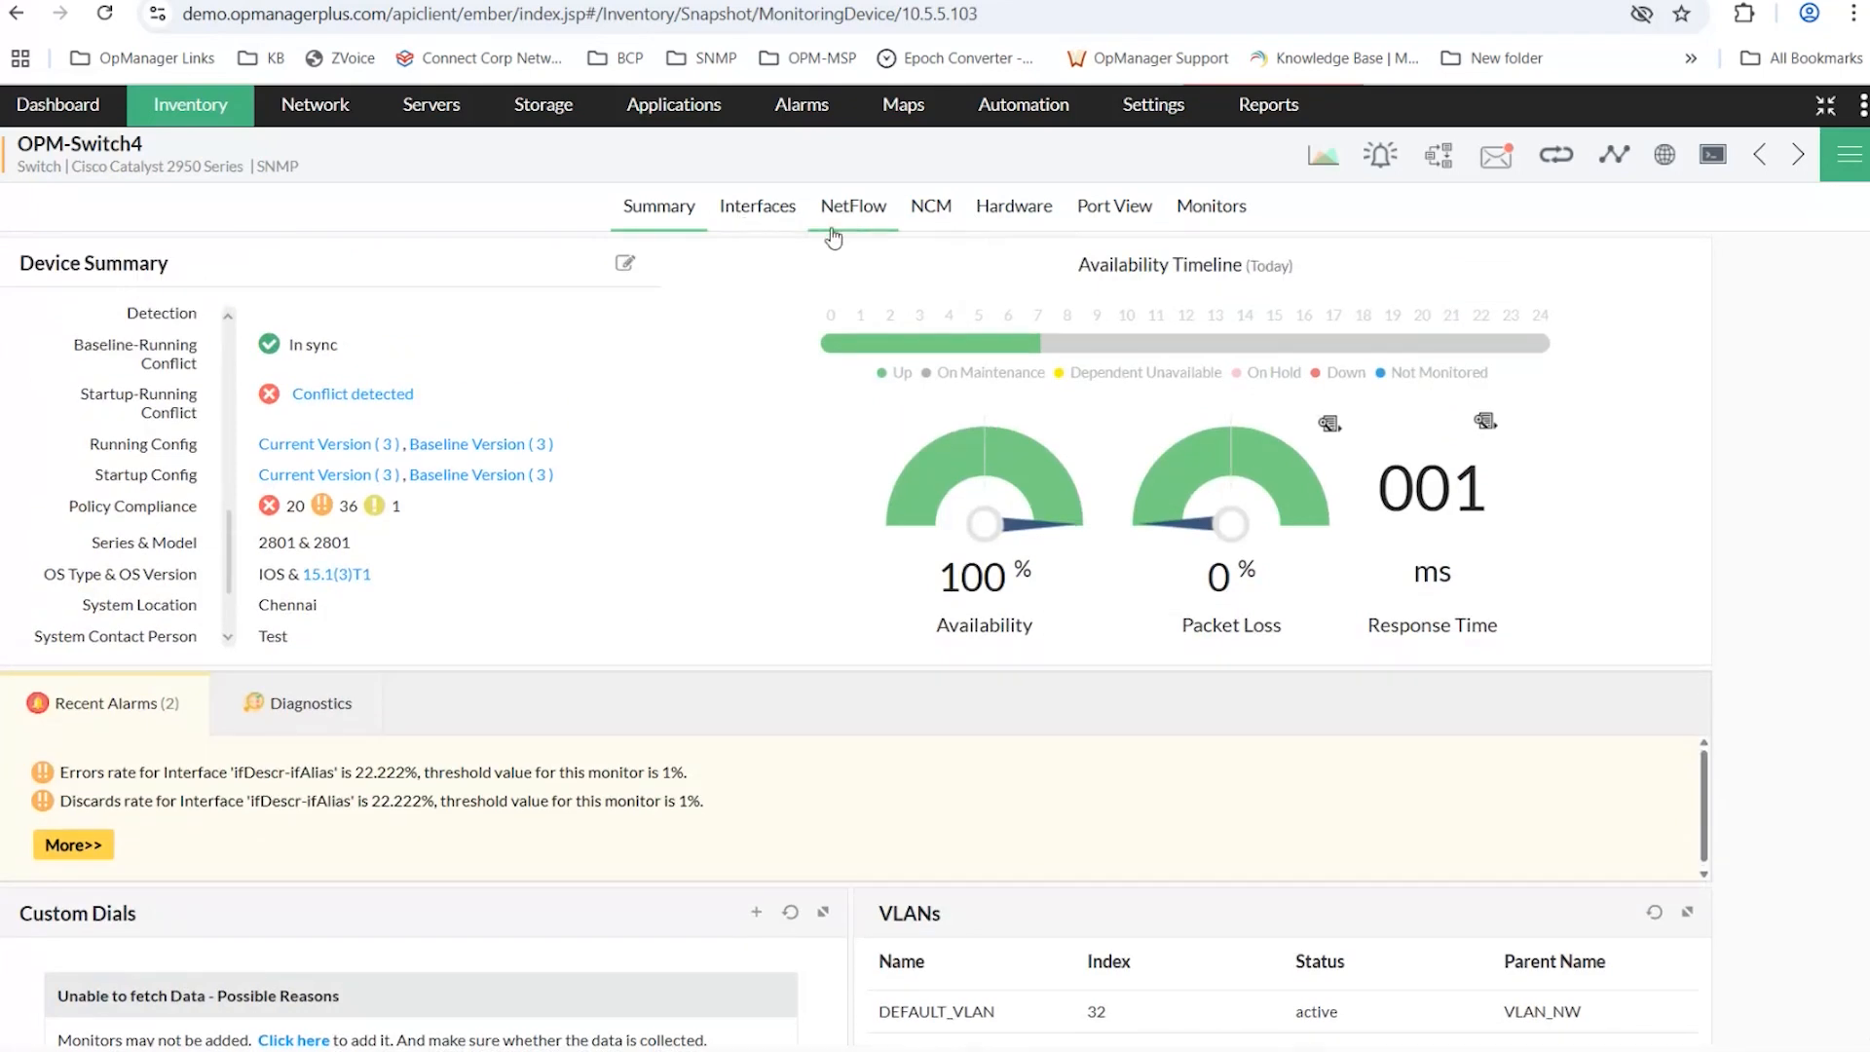
left_click(791, 232)
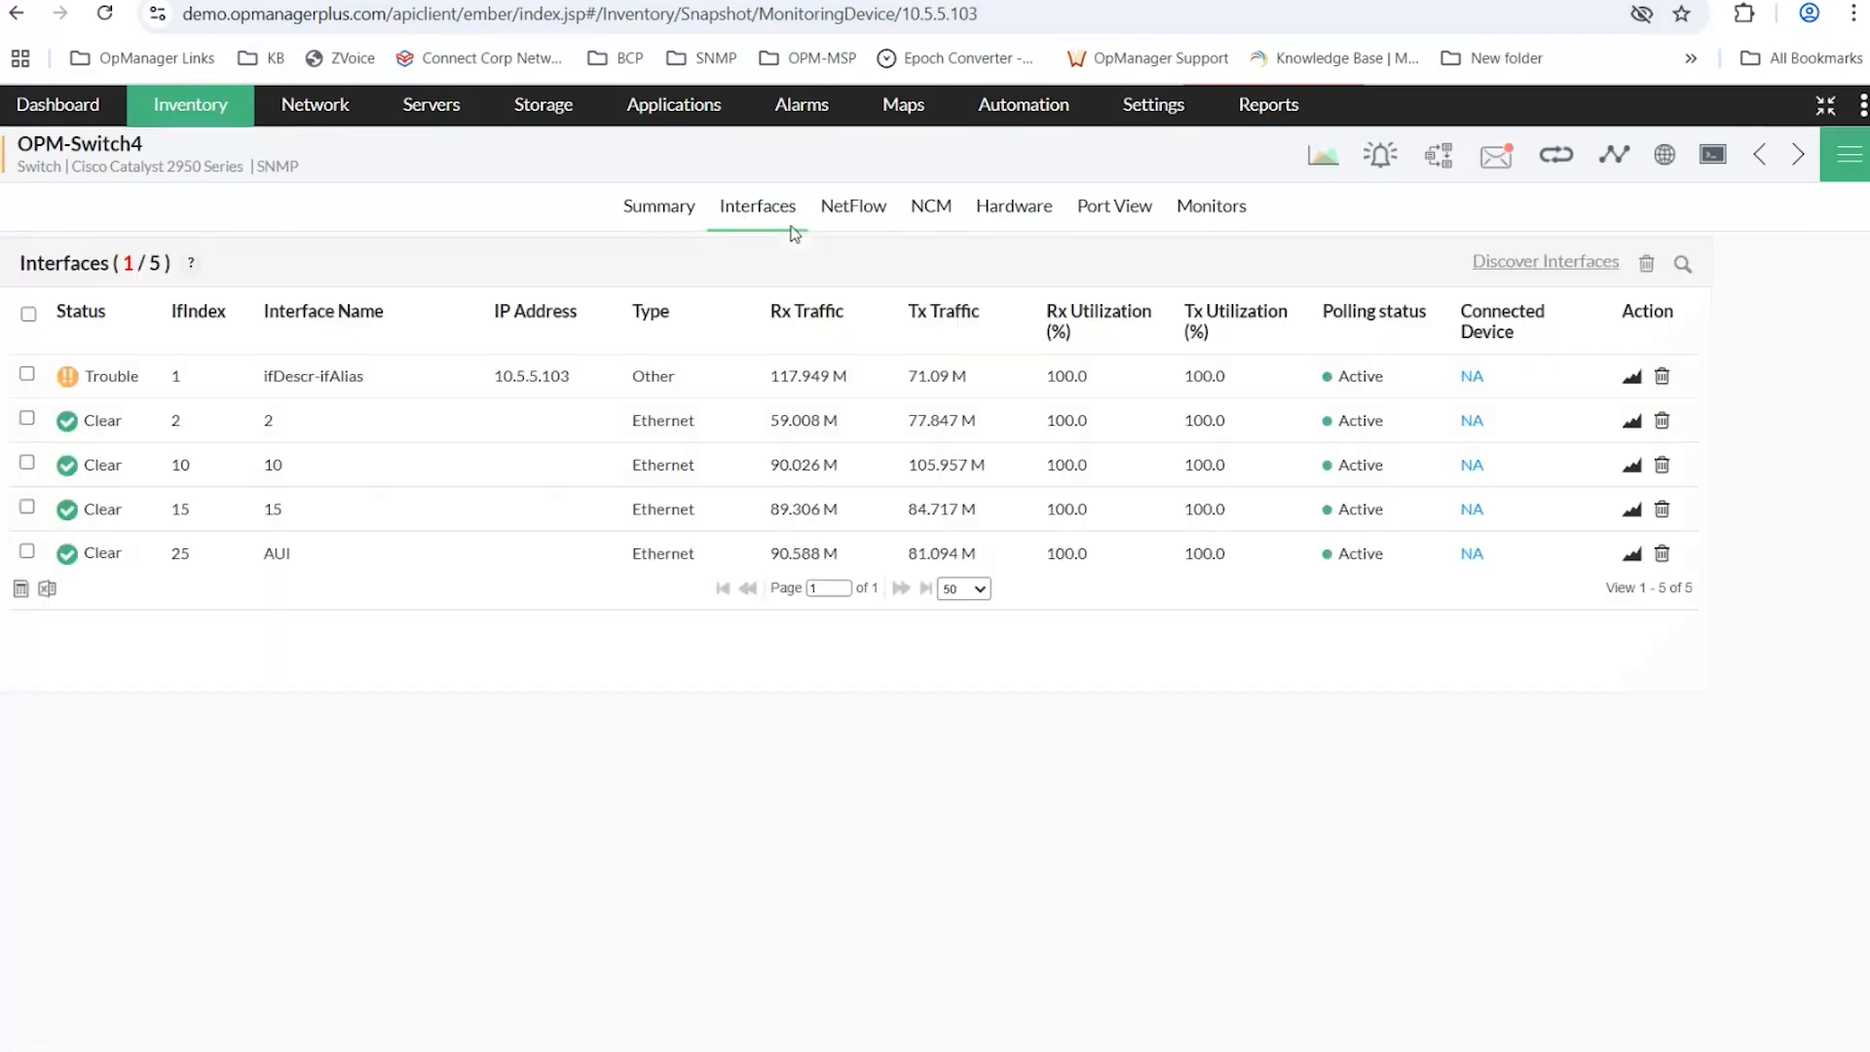
Examine OPM-Switch4's NetFlow, NCM, Hardware, Port View and Monitors pages, and return to its summary.
left_click(847, 216)
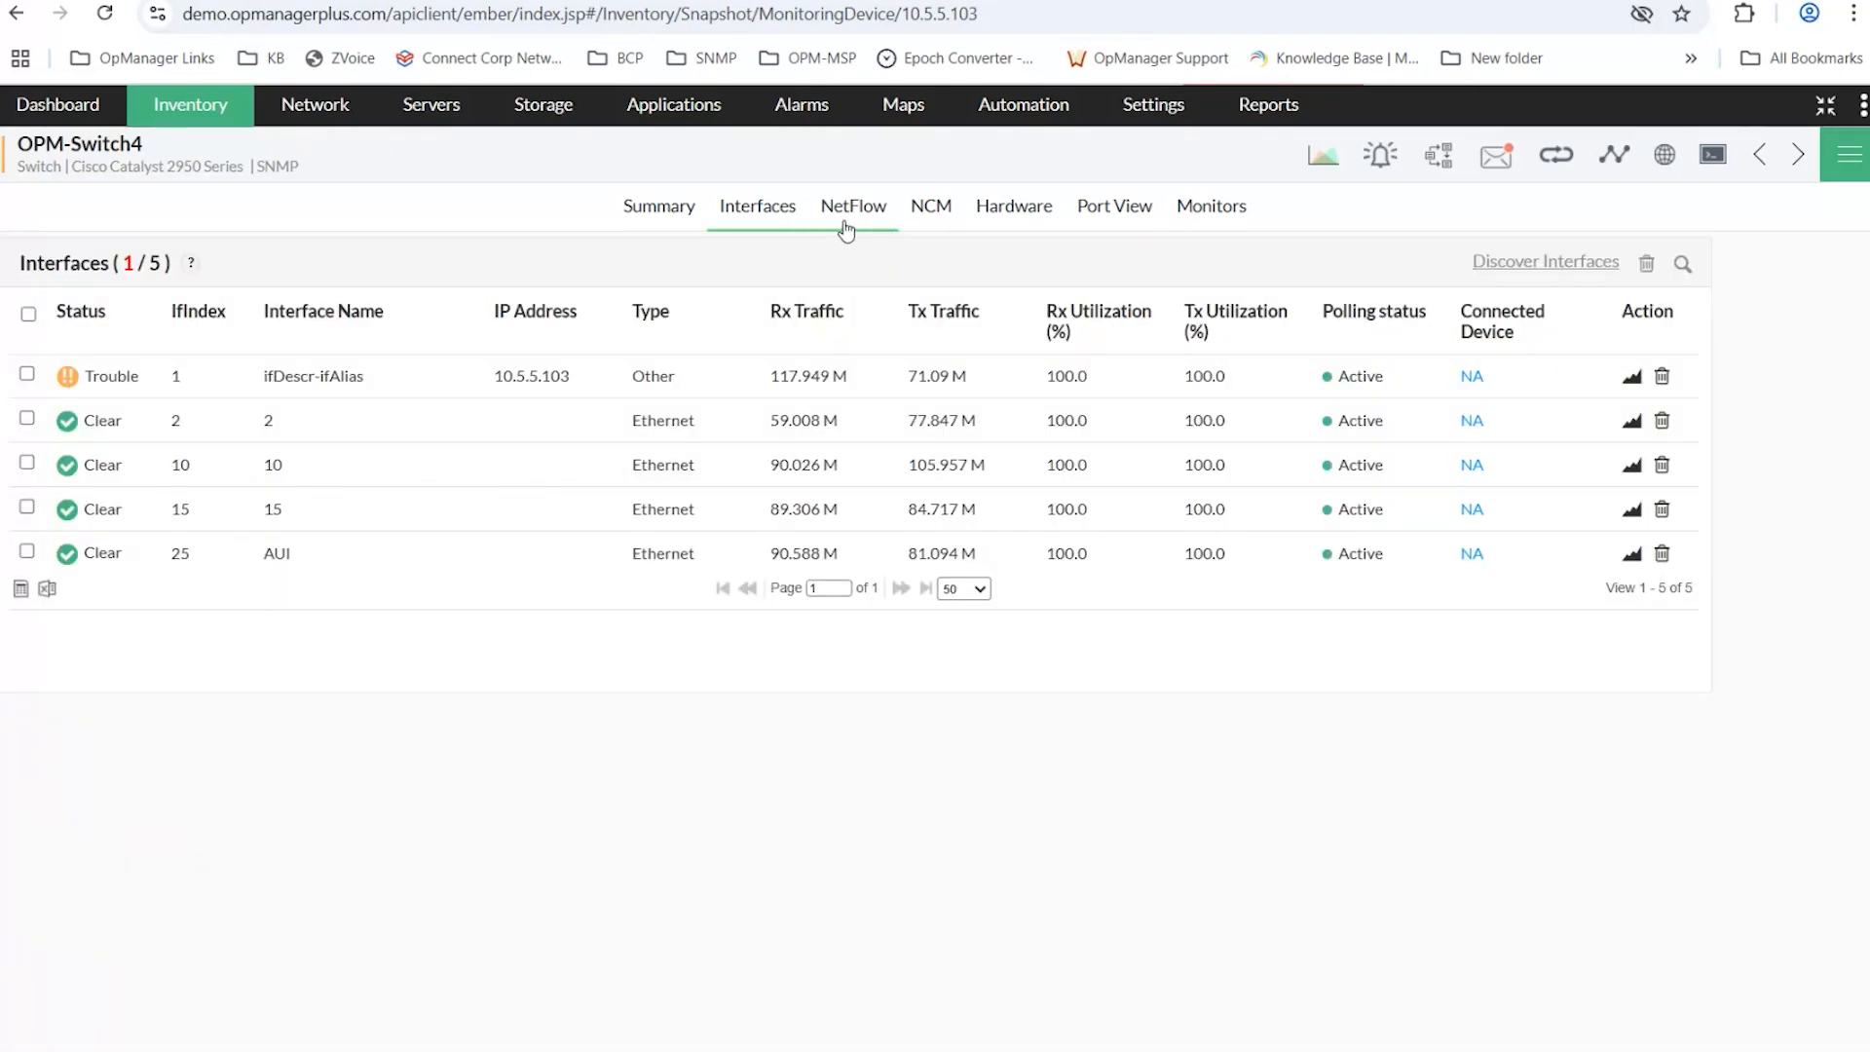
left_click(925, 218)
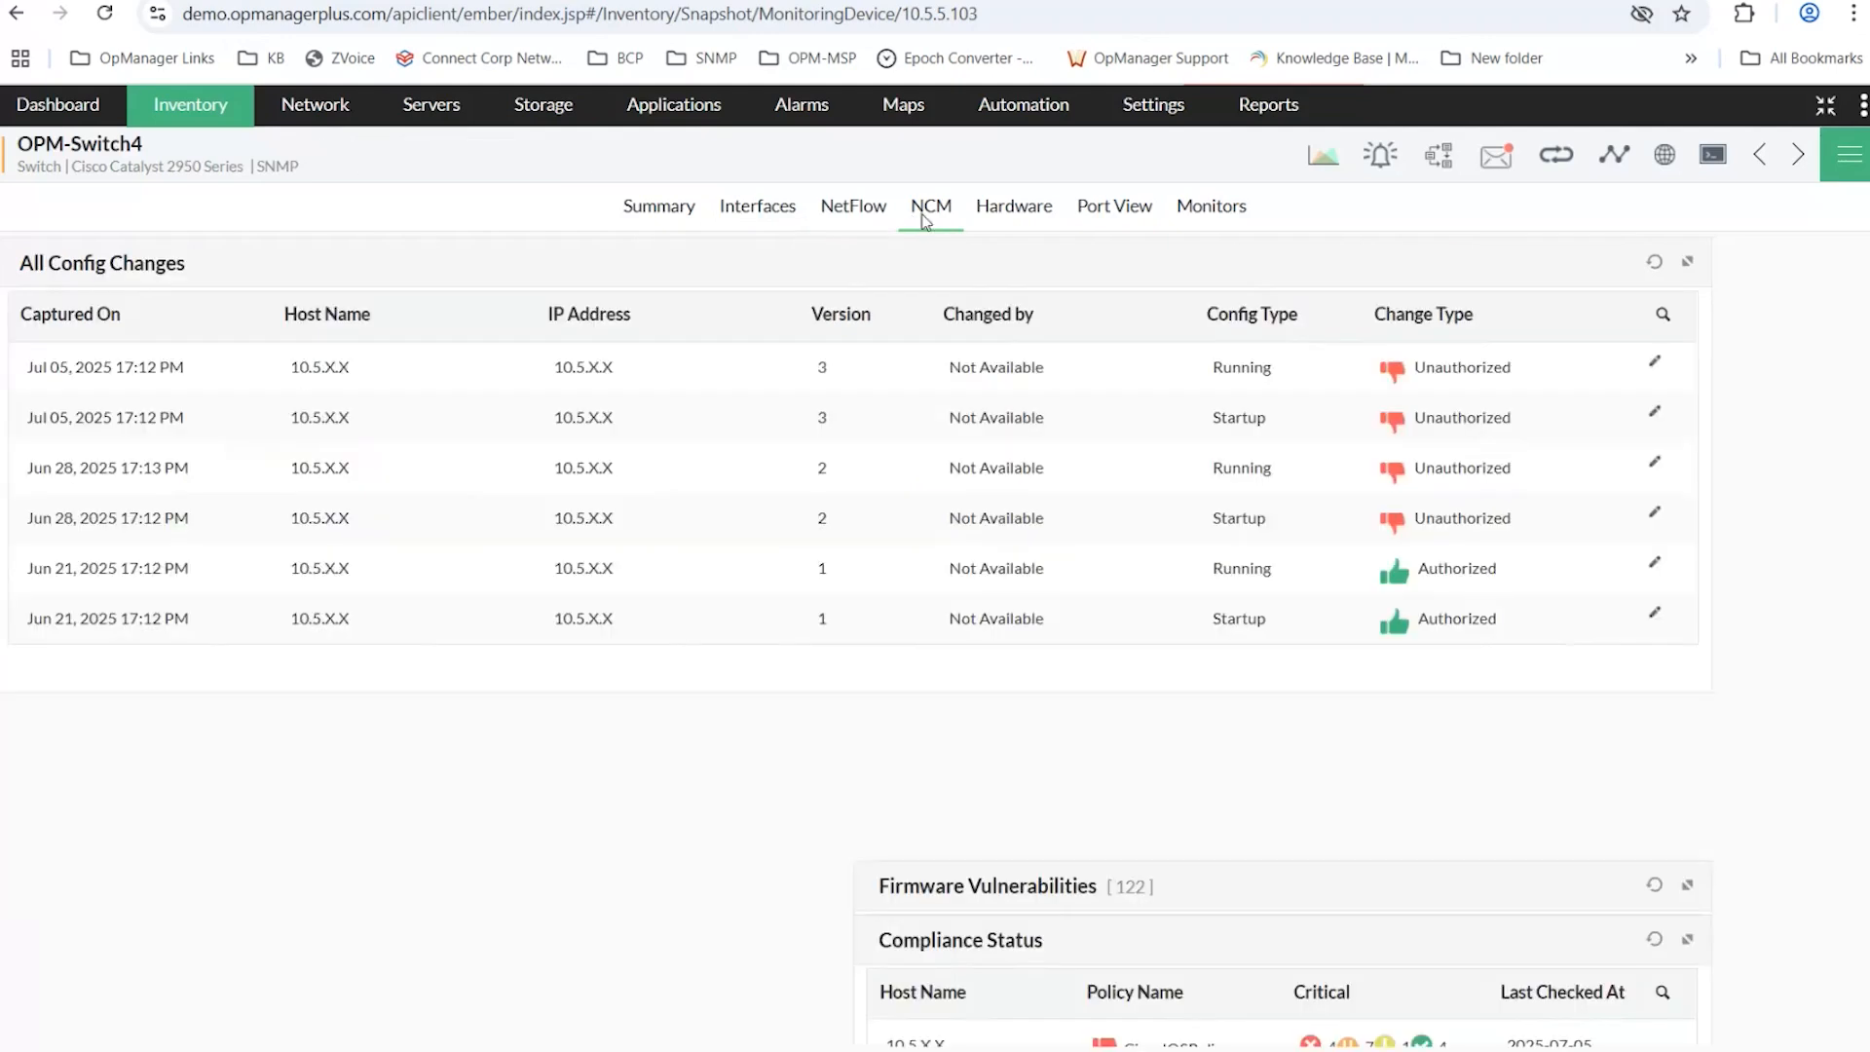
left_click(994, 222)
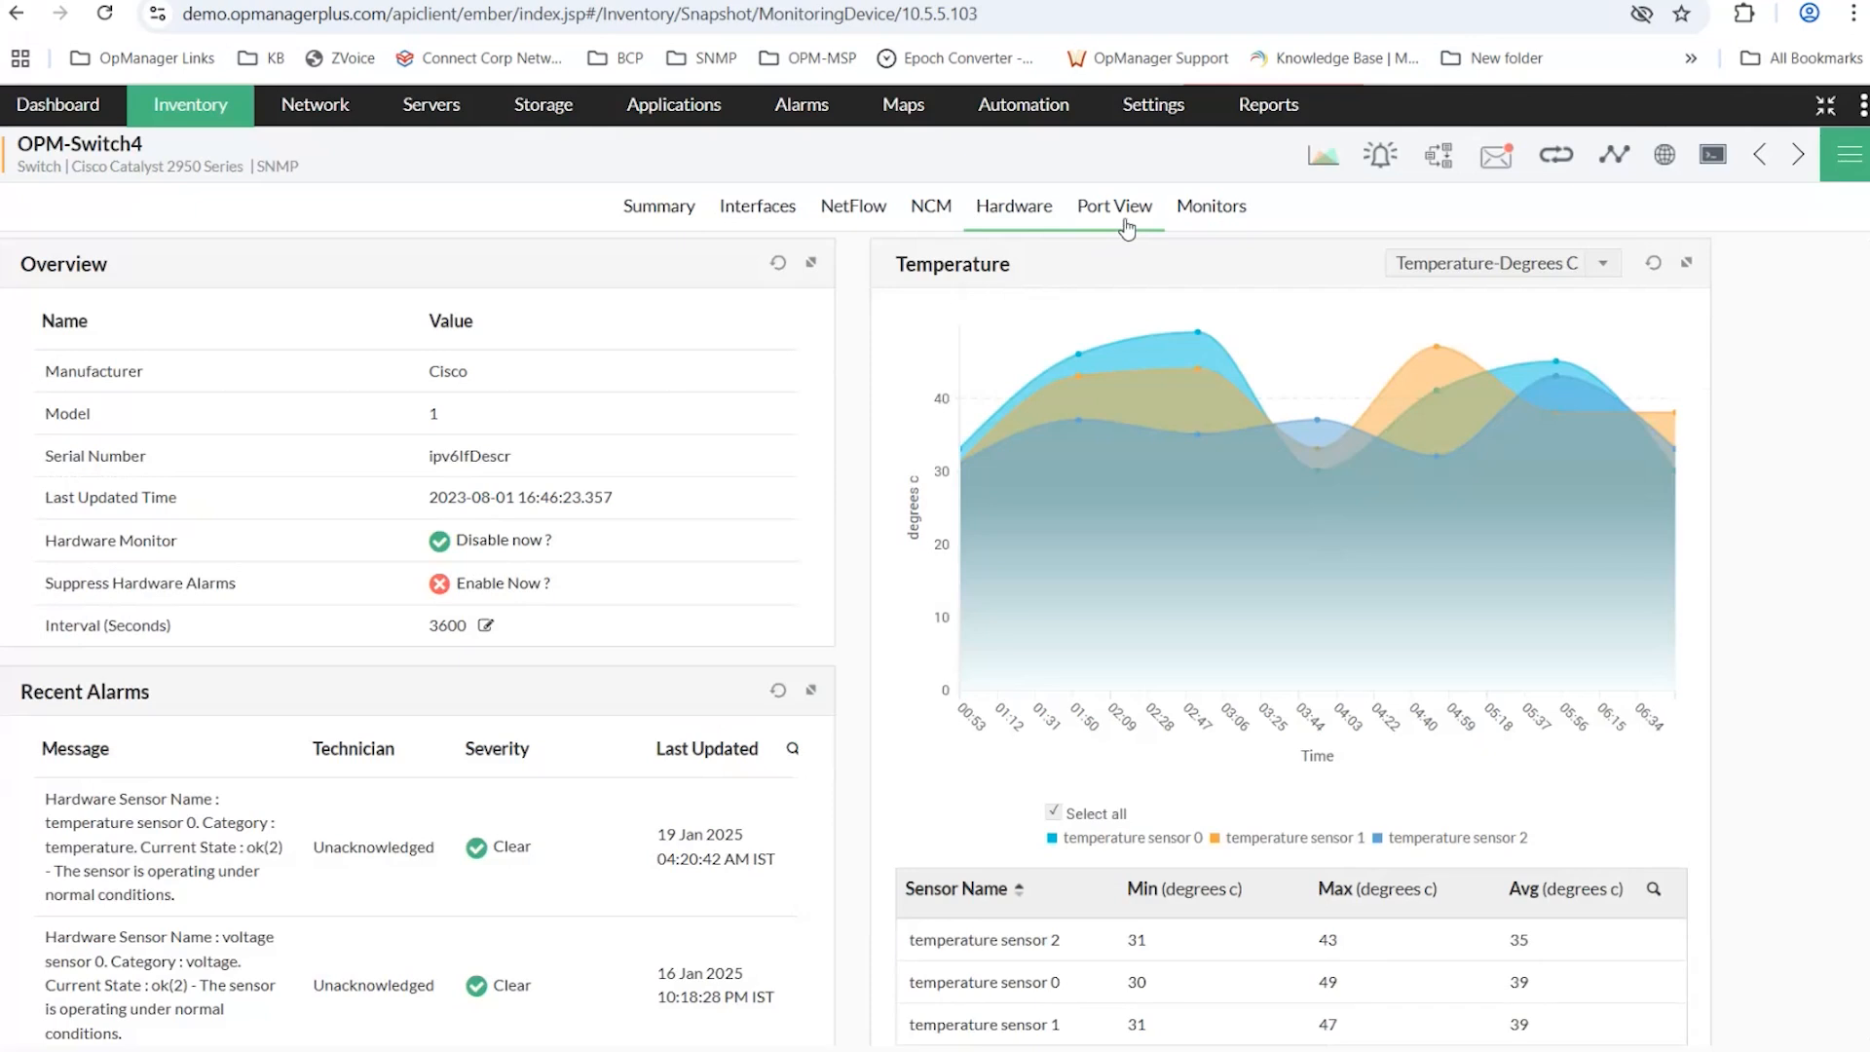
left_click(1125, 225)
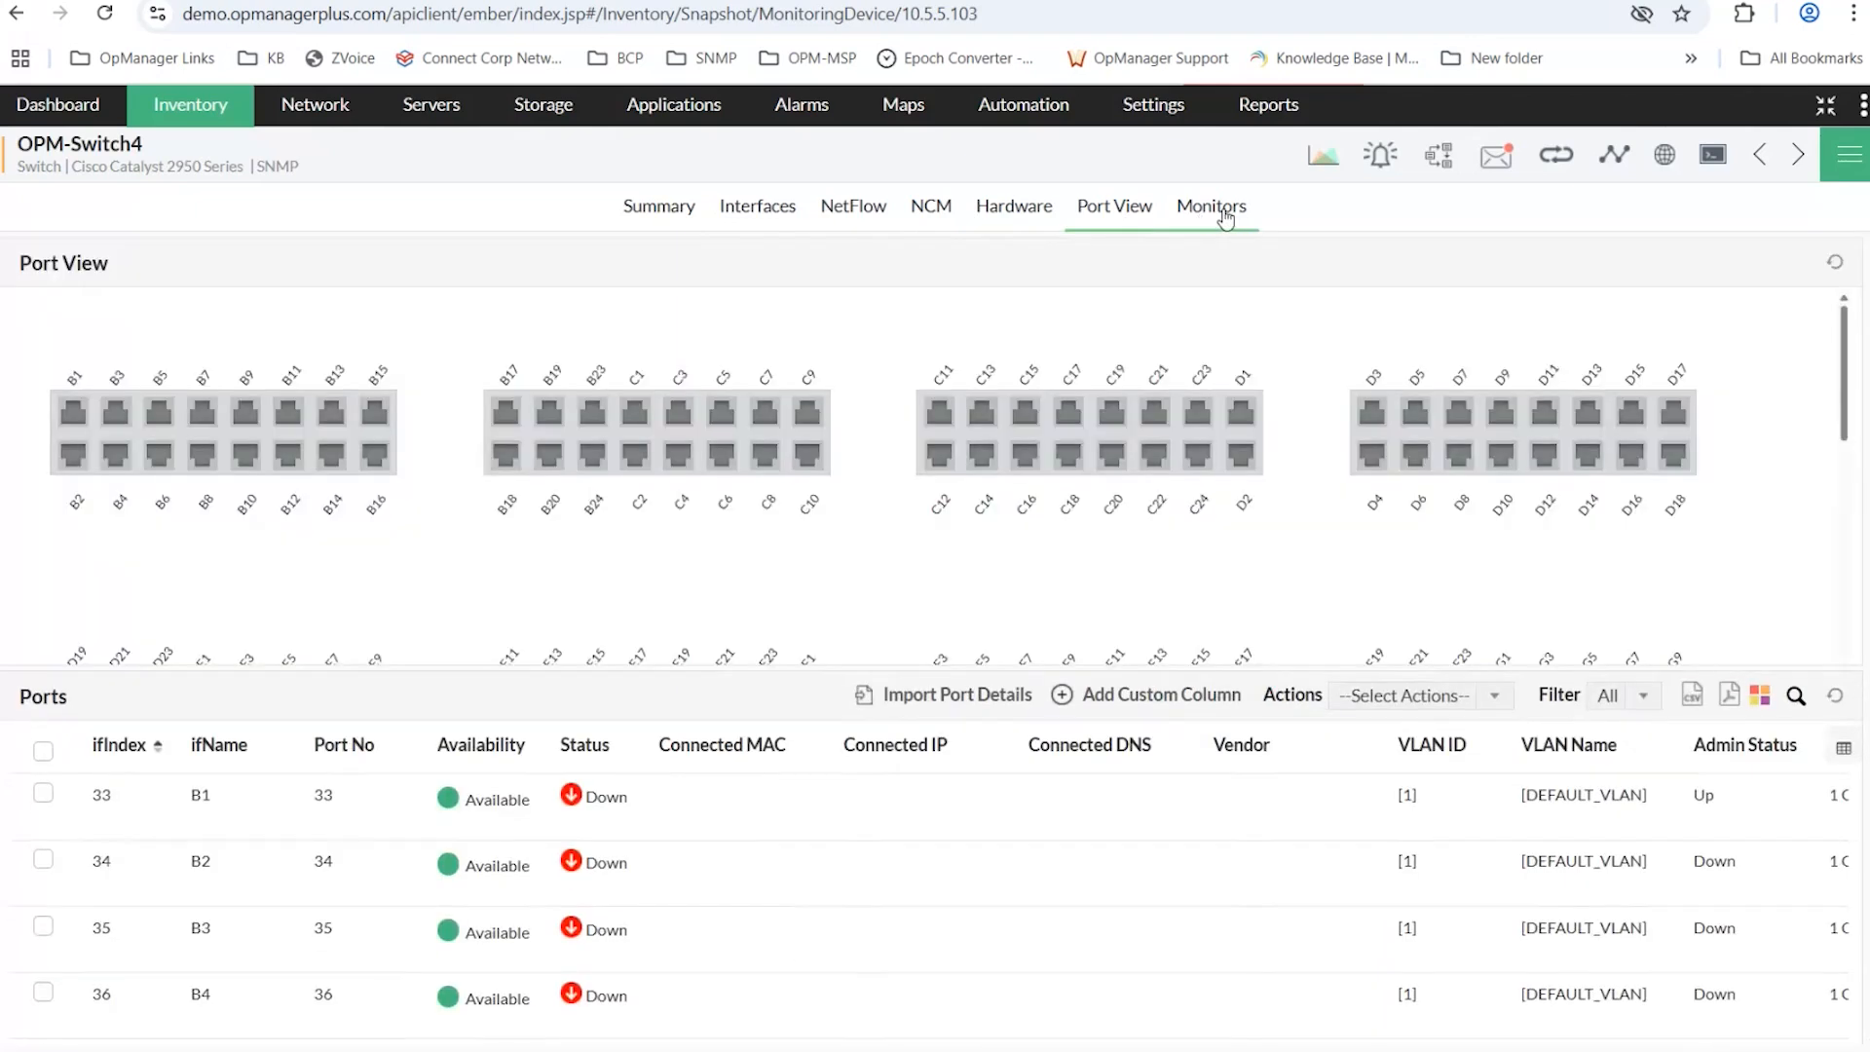
left_click(1225, 219)
left_click(663, 222)
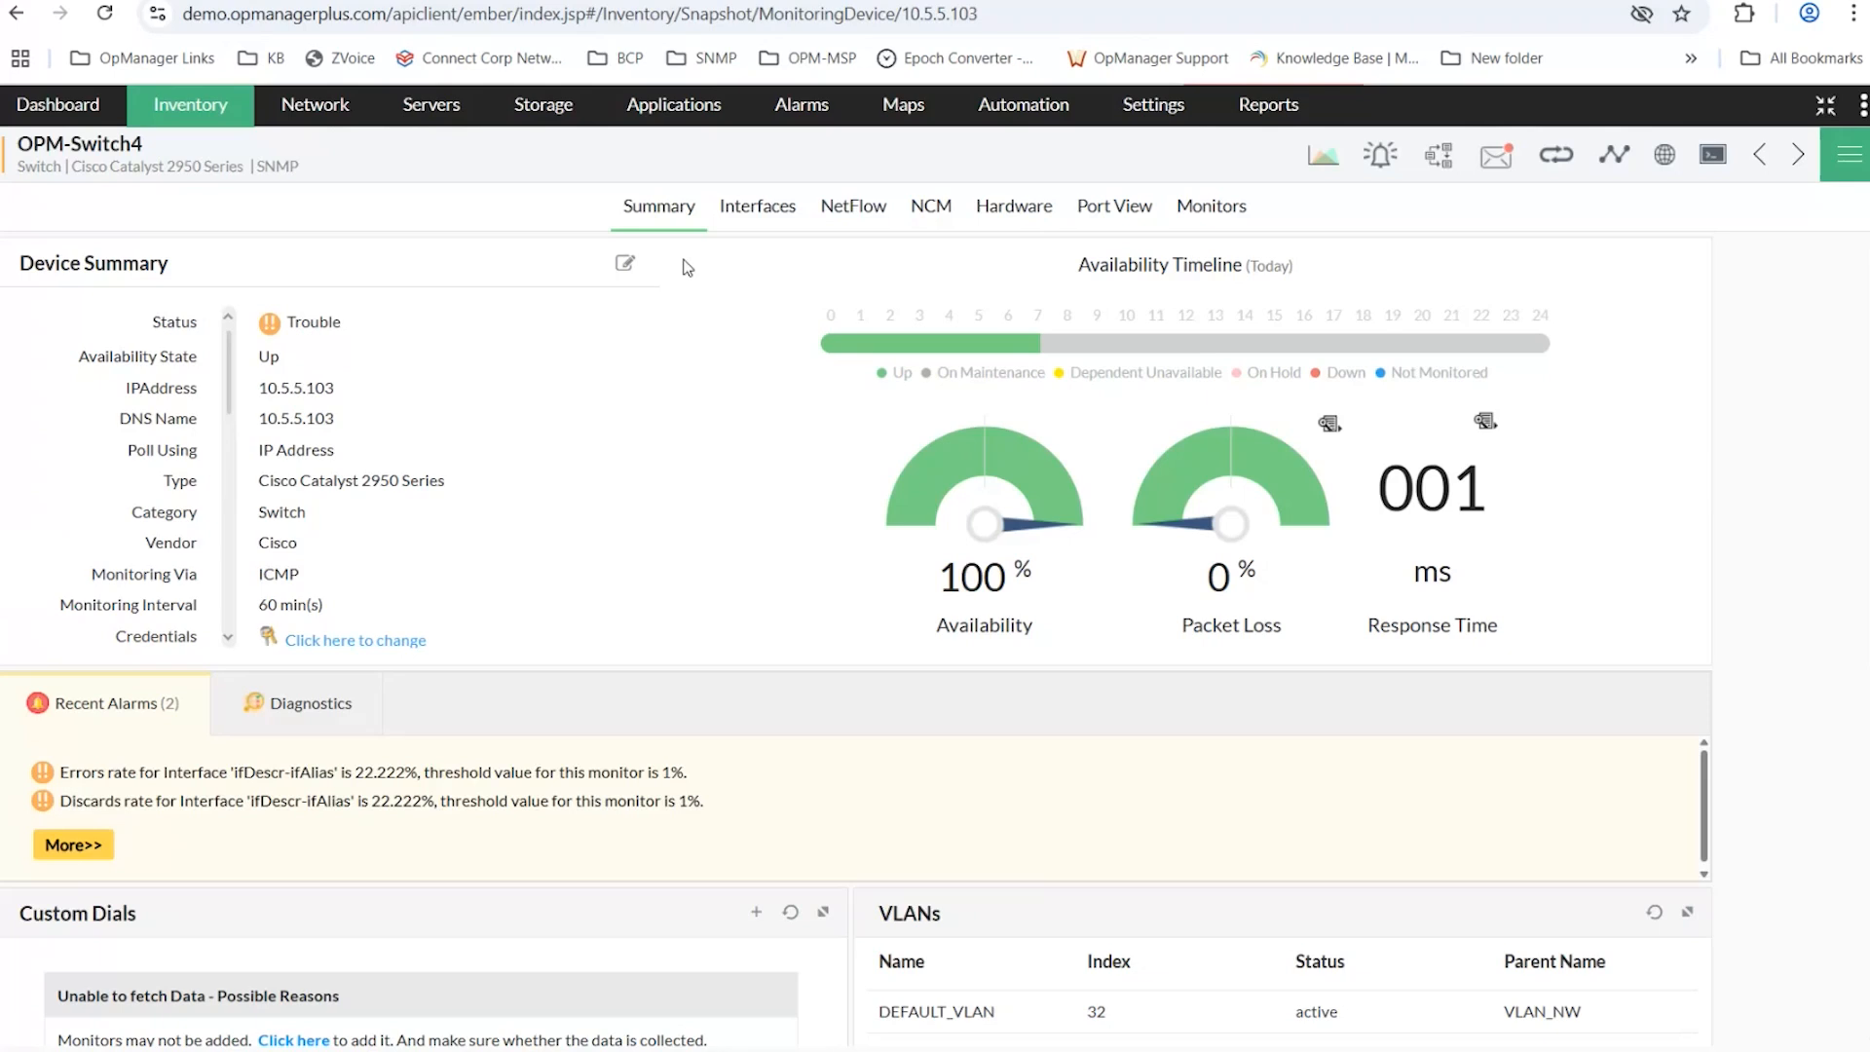
Switch to the training presentation and advance to the Monitor templates slide.
key("alt+Tab")
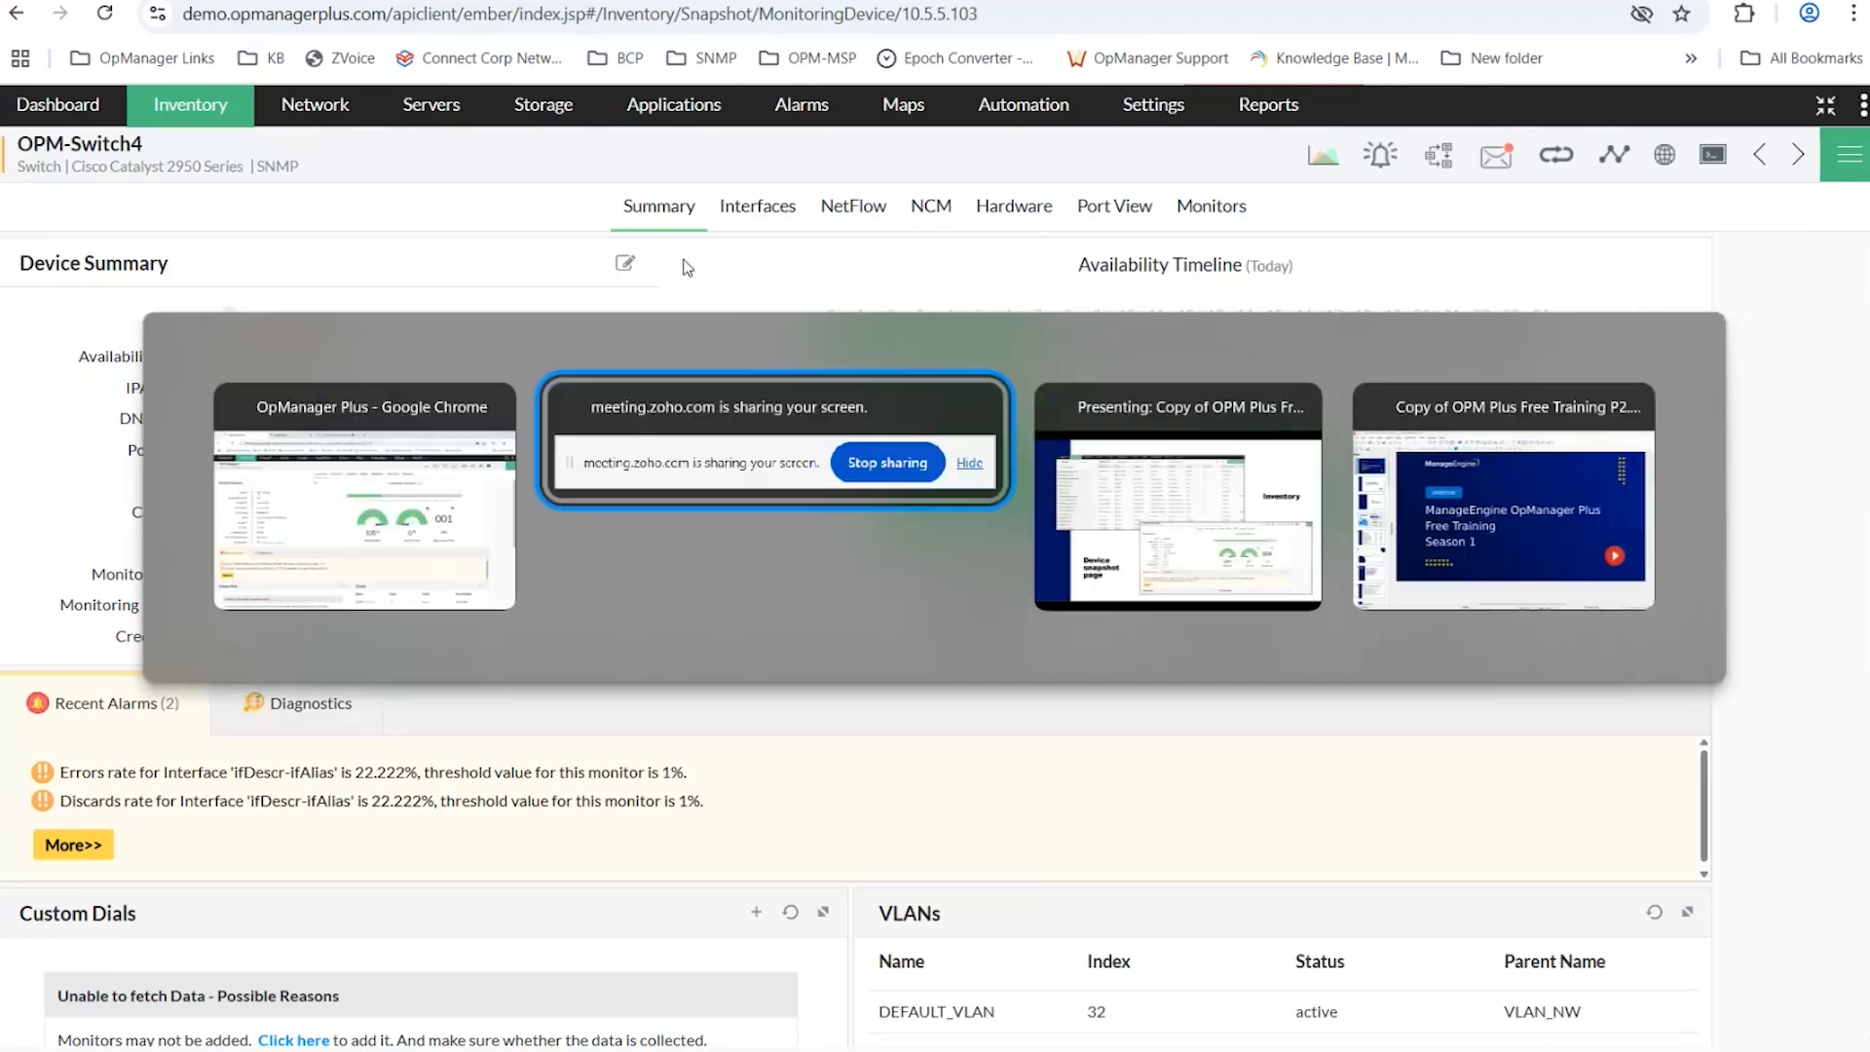
key("alt+Tab")
key("alt+Tab")
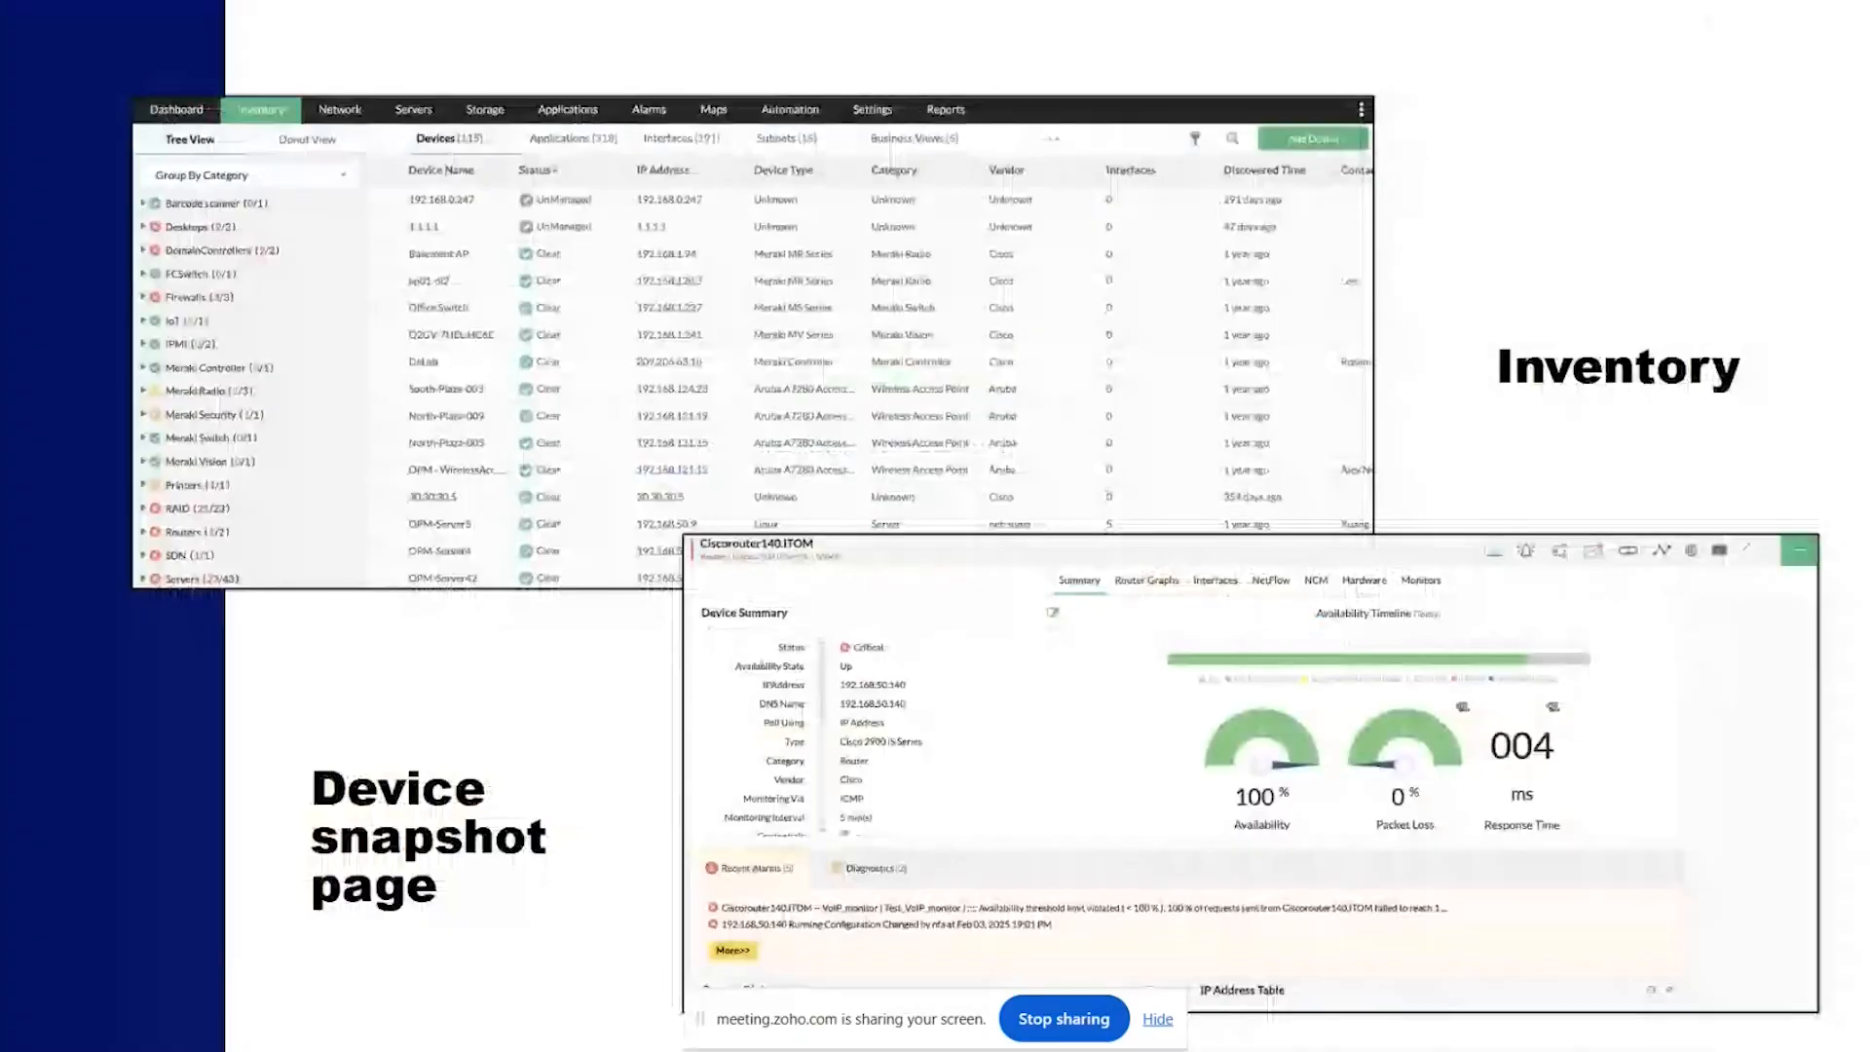
key("Right")
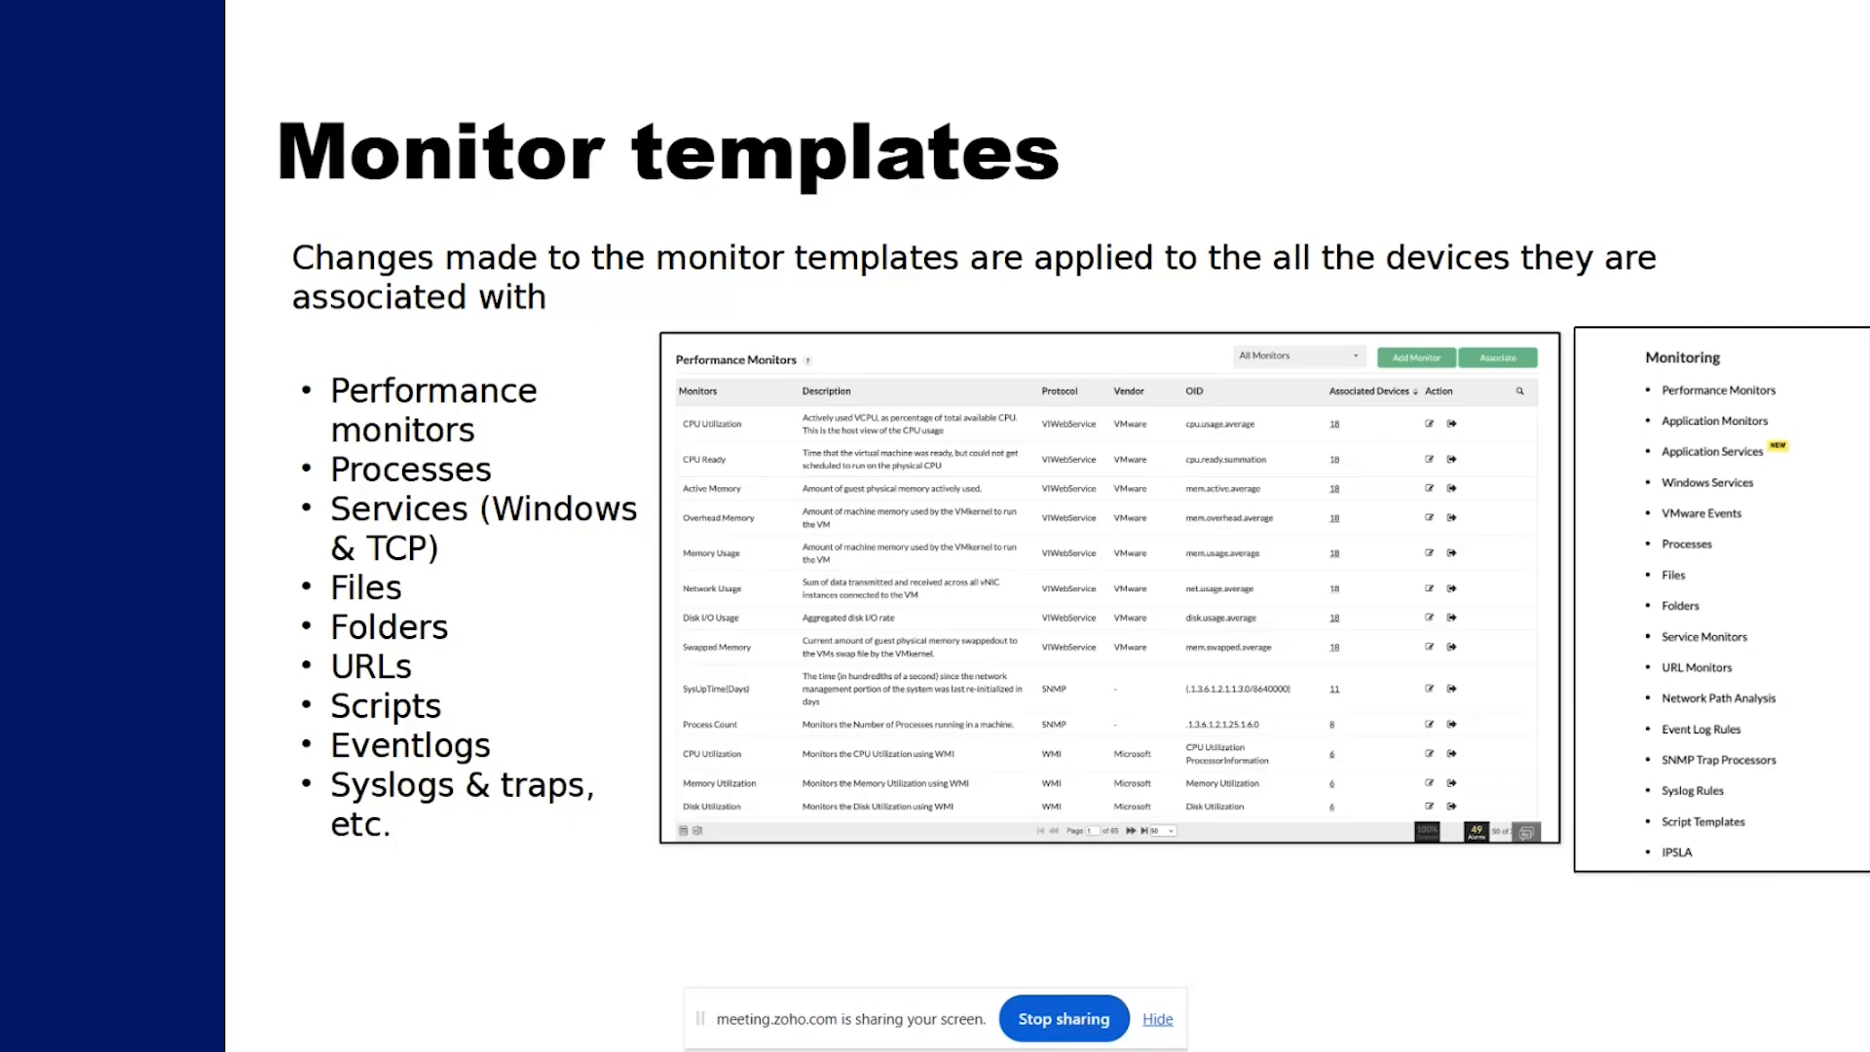
Switch back to OpManager Plus in the browser and show the list of performance monitor templates.
key("alt+Tab")
key("alt+Tab")
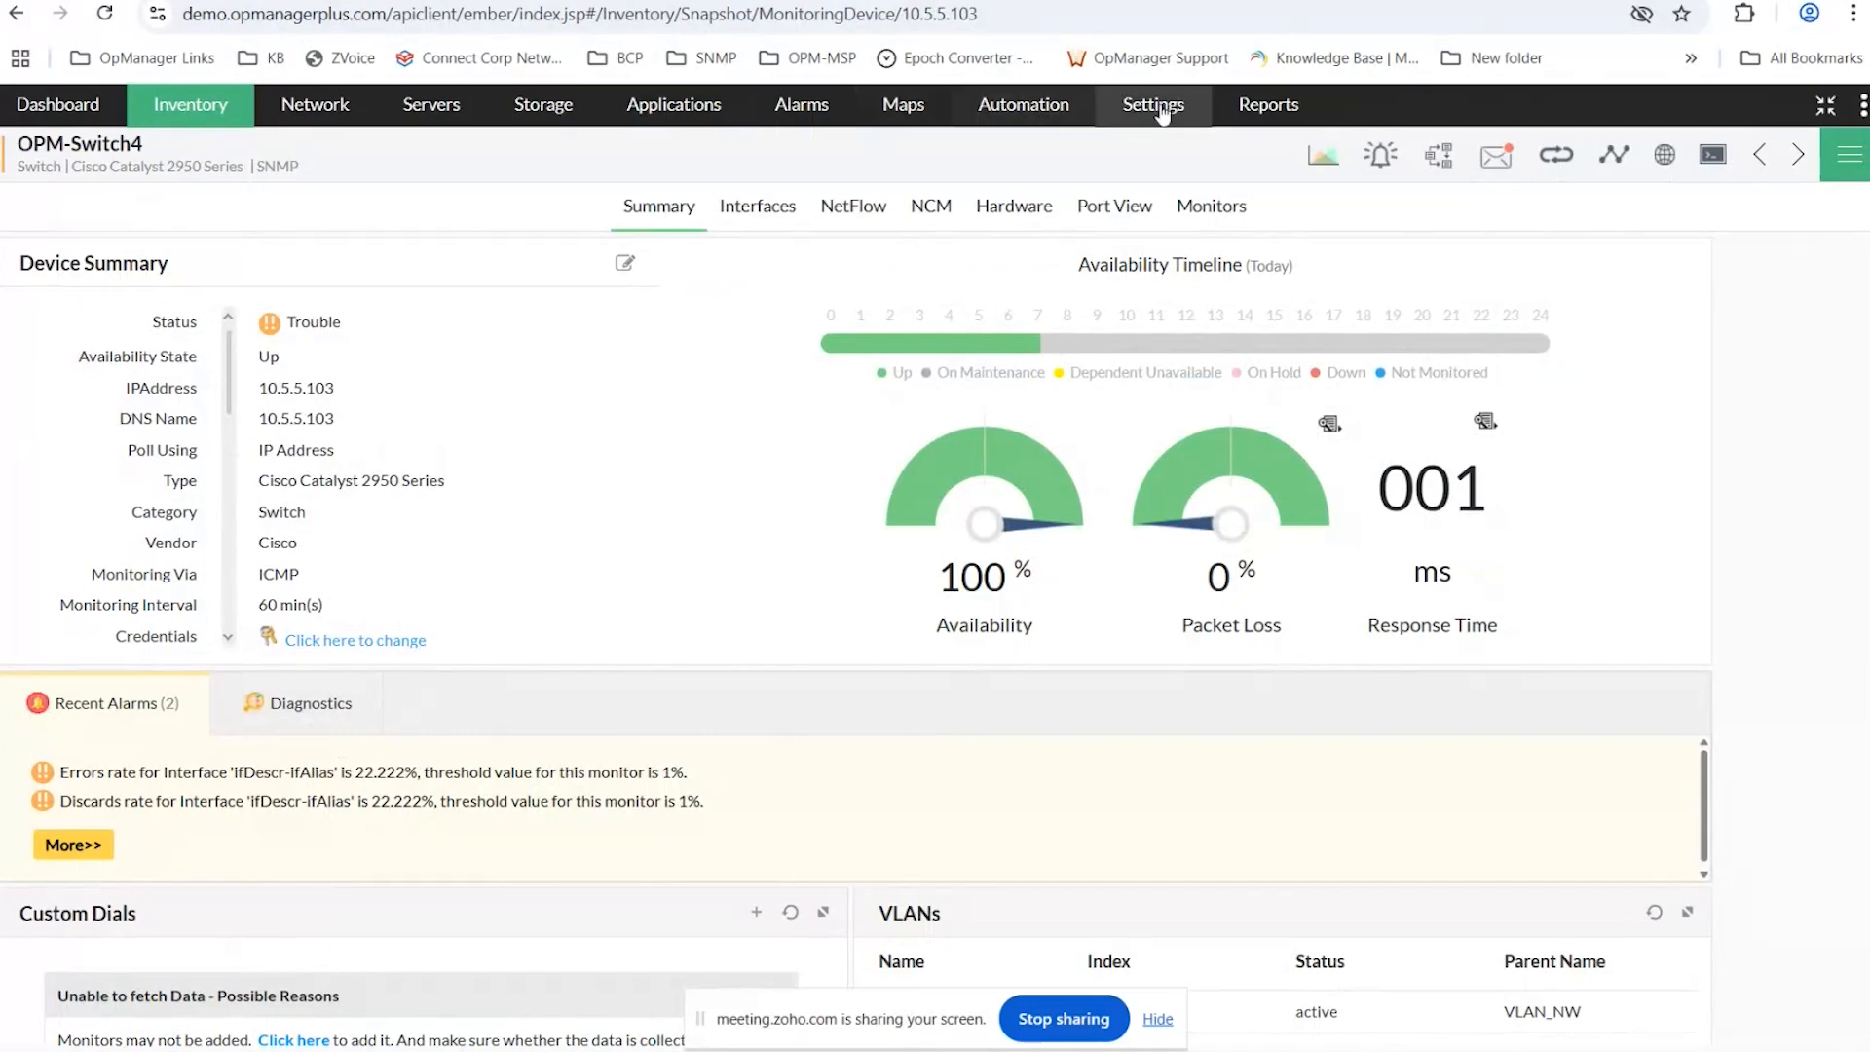
mouse_move(1162, 110)
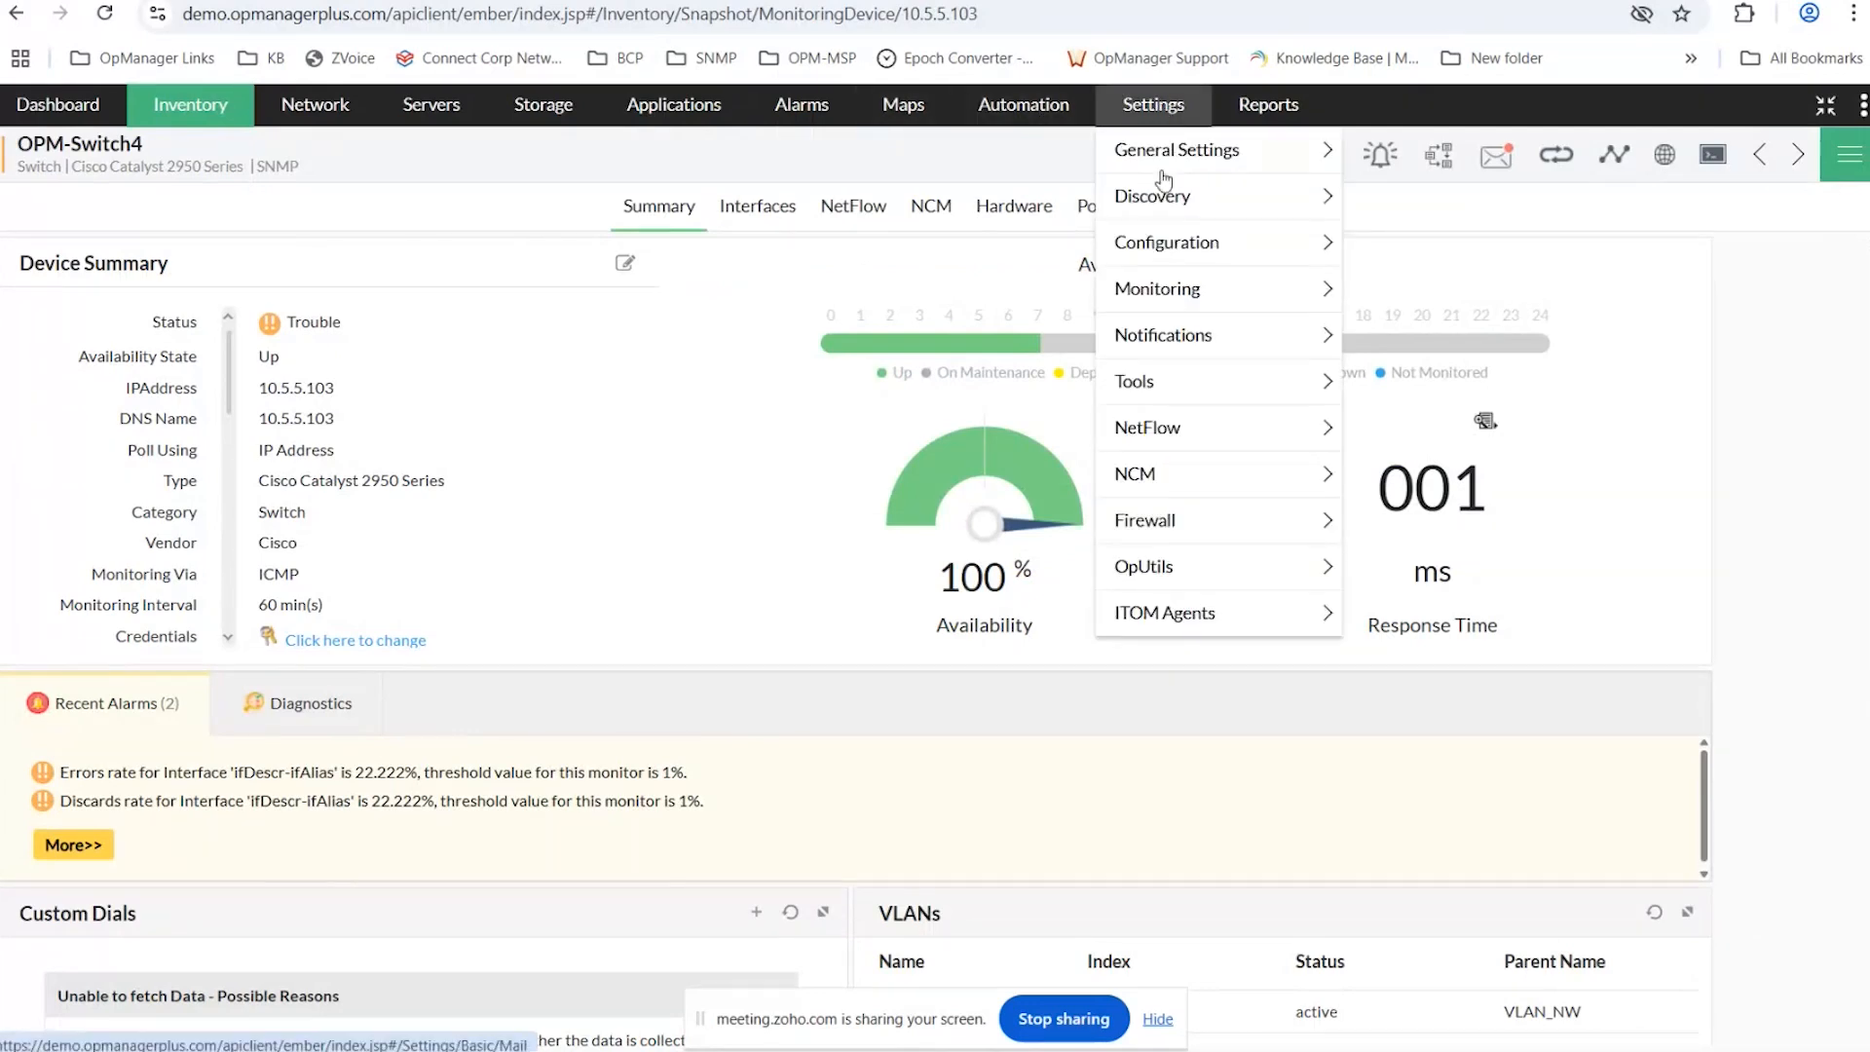
mouse_move(1168, 288)
left_click(1422, 291)
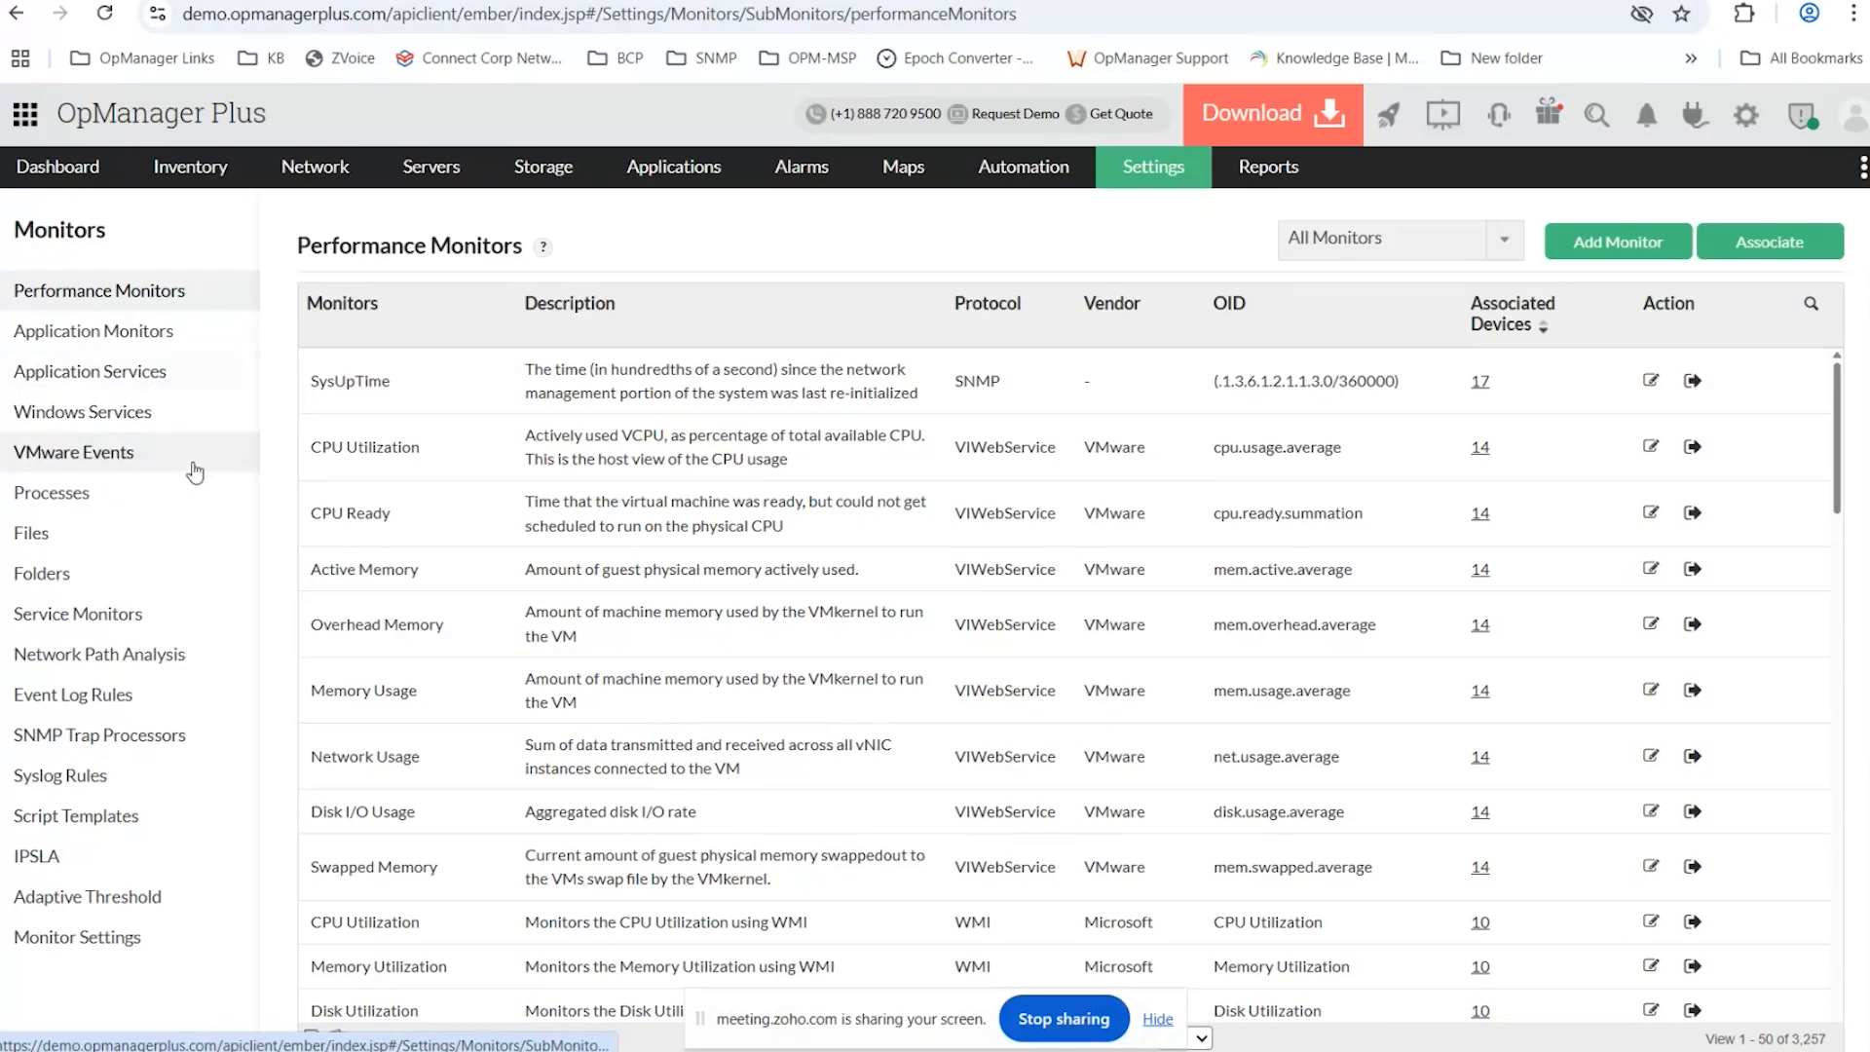
Switch to the local OpManager instance and show its list of performance monitor templates.
left_click(440, 1)
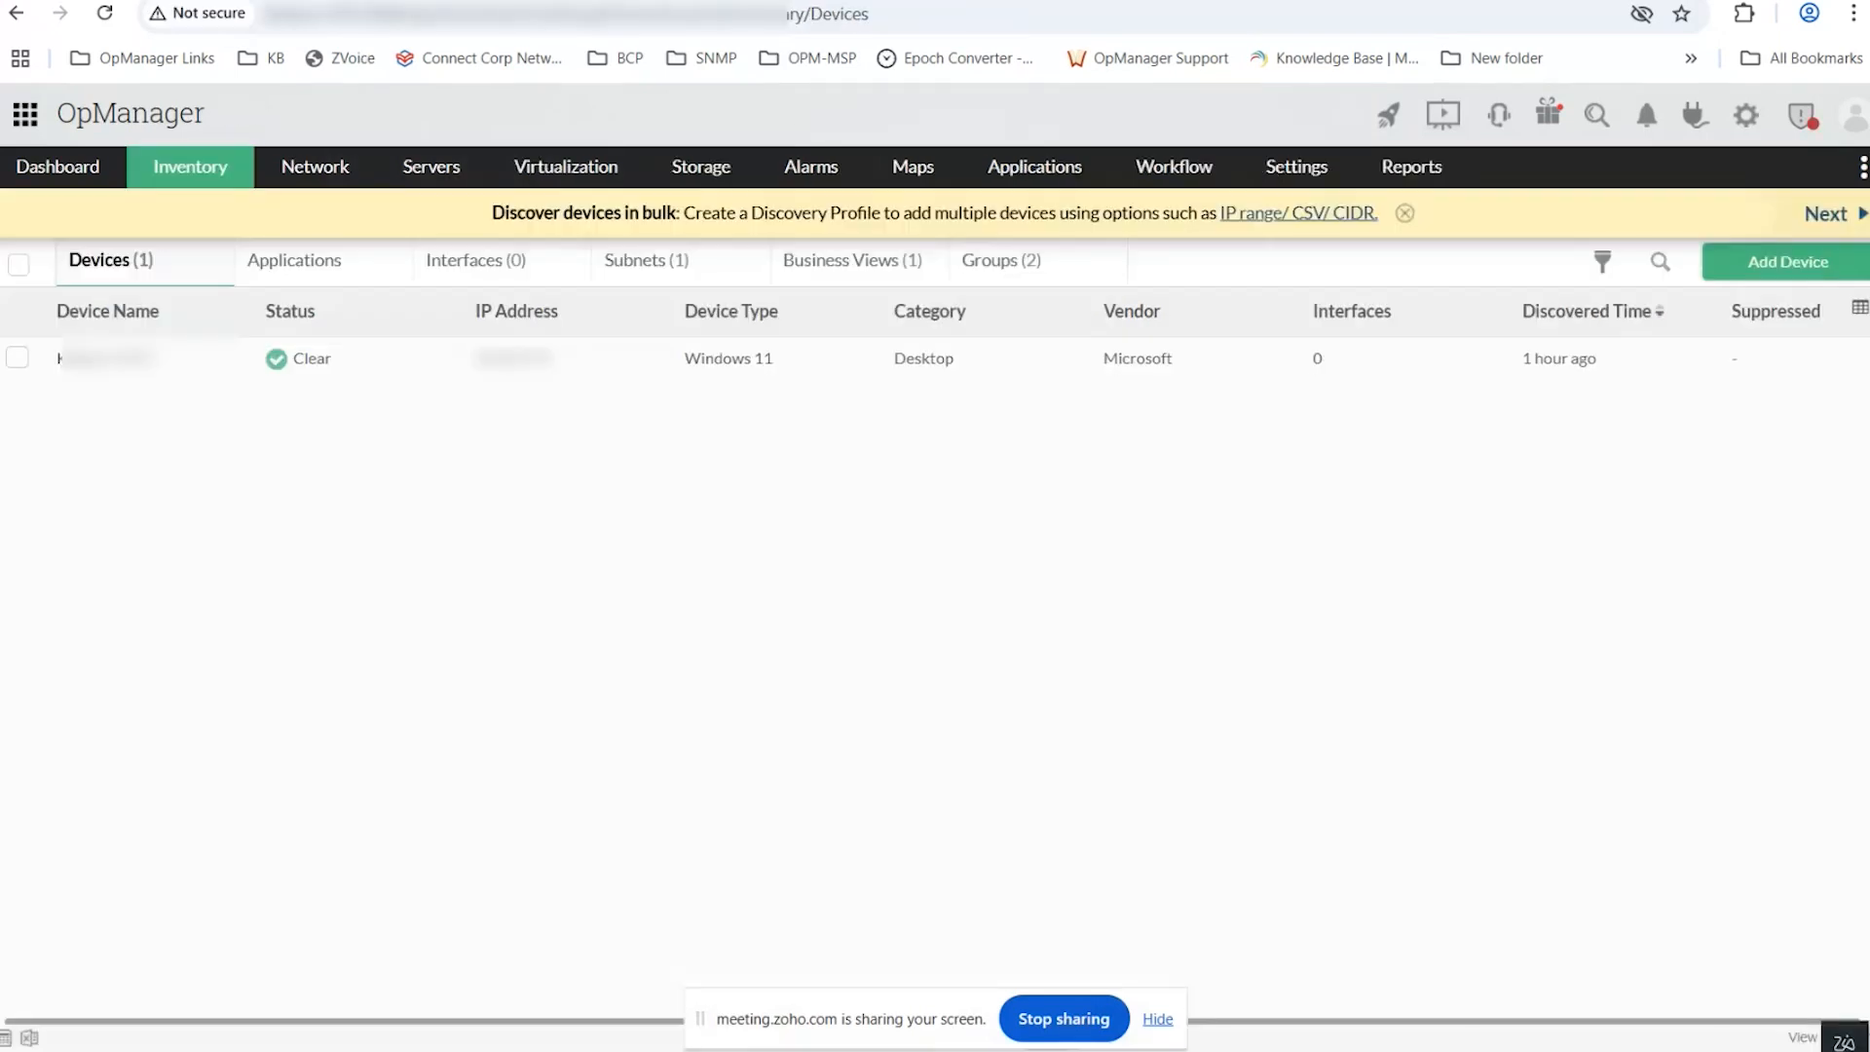
left_click(1310, 175)
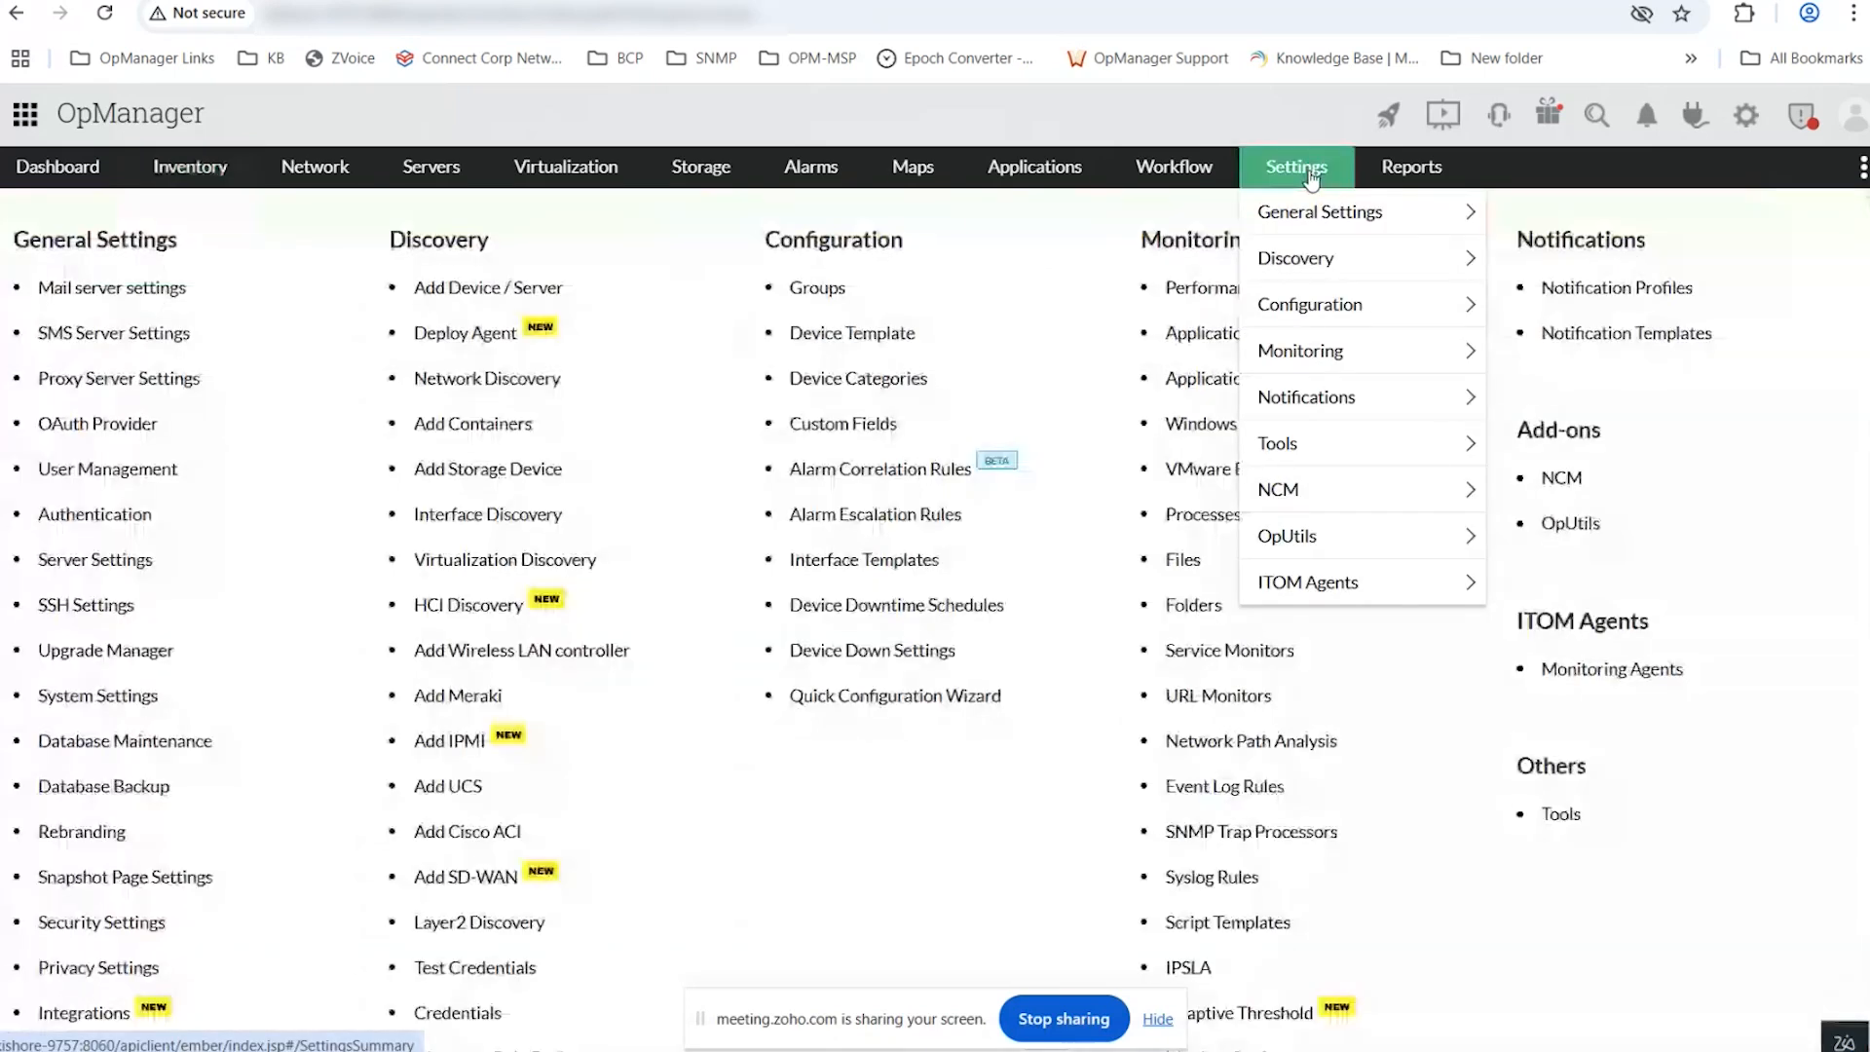
left_click(1326, 354)
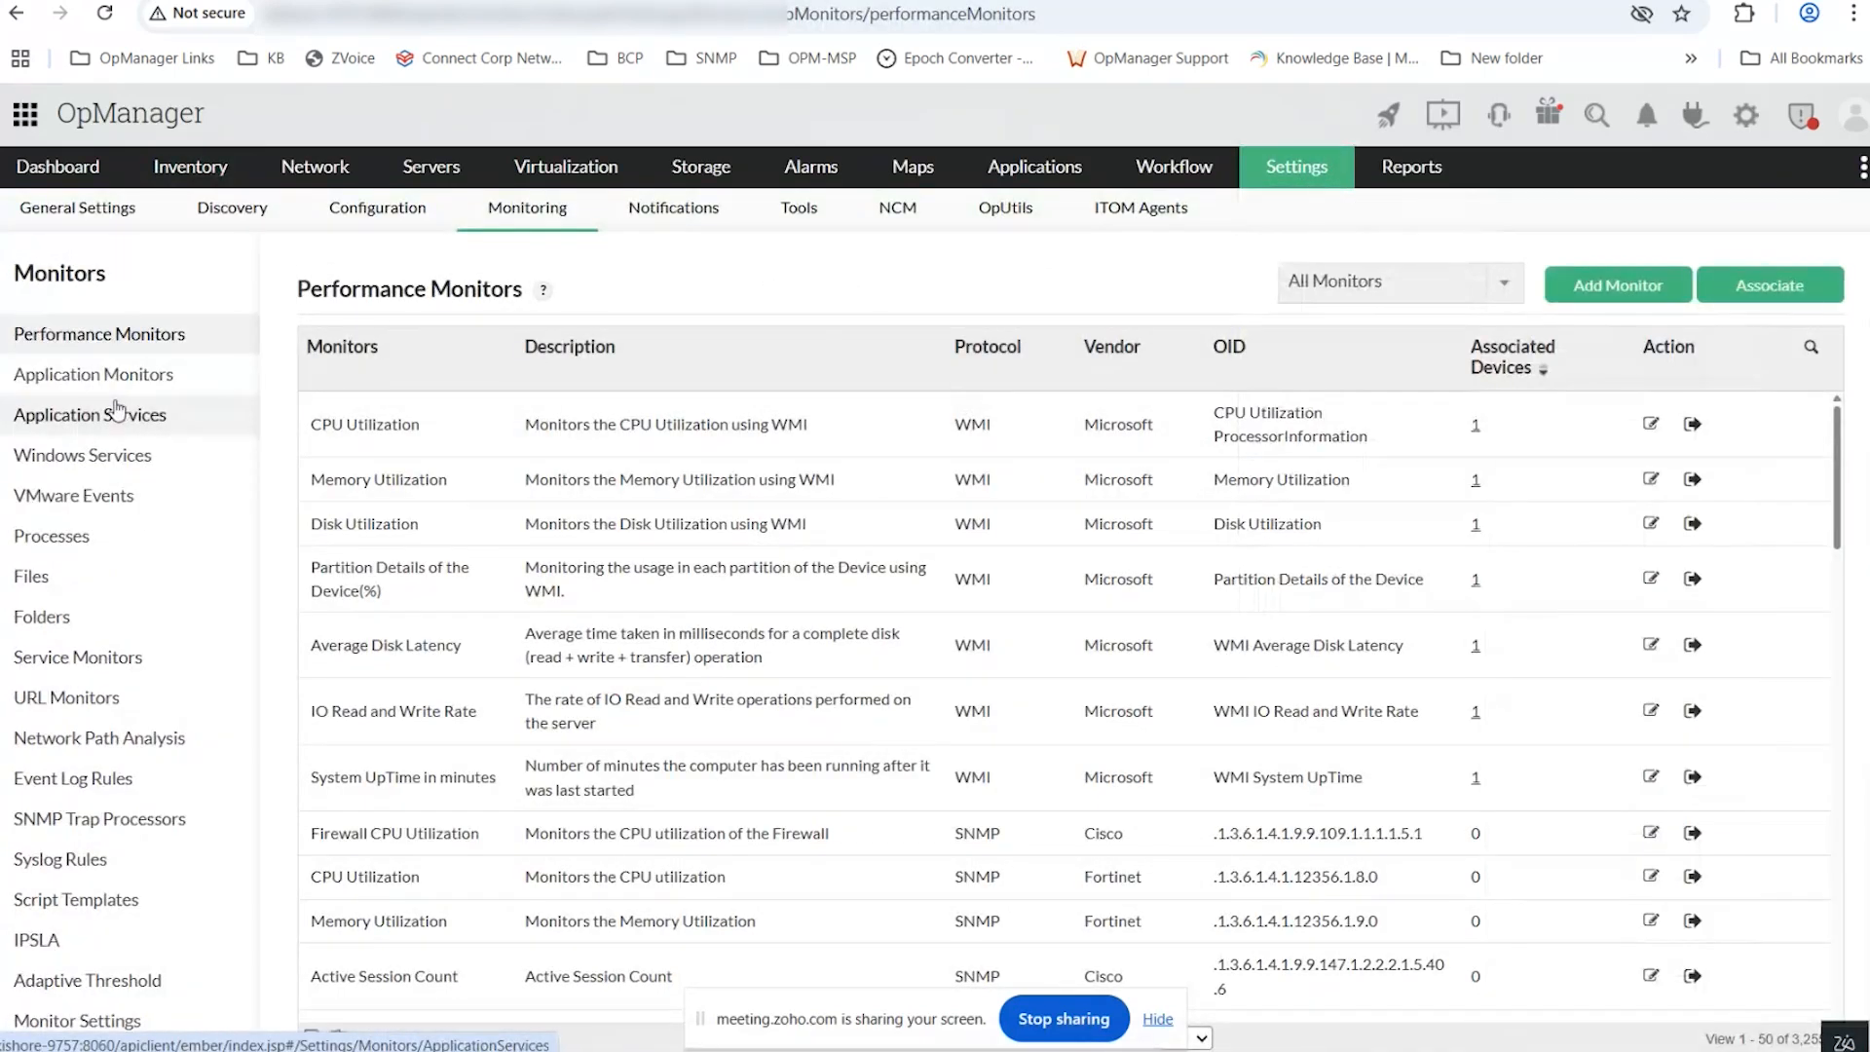
Open the Microsoft WMI CPU Utilization monitor template and examine its interval, data type, adaptive threshold option and threshold details.
left_click(358, 435)
scroll(1482, 503, "down", 3)
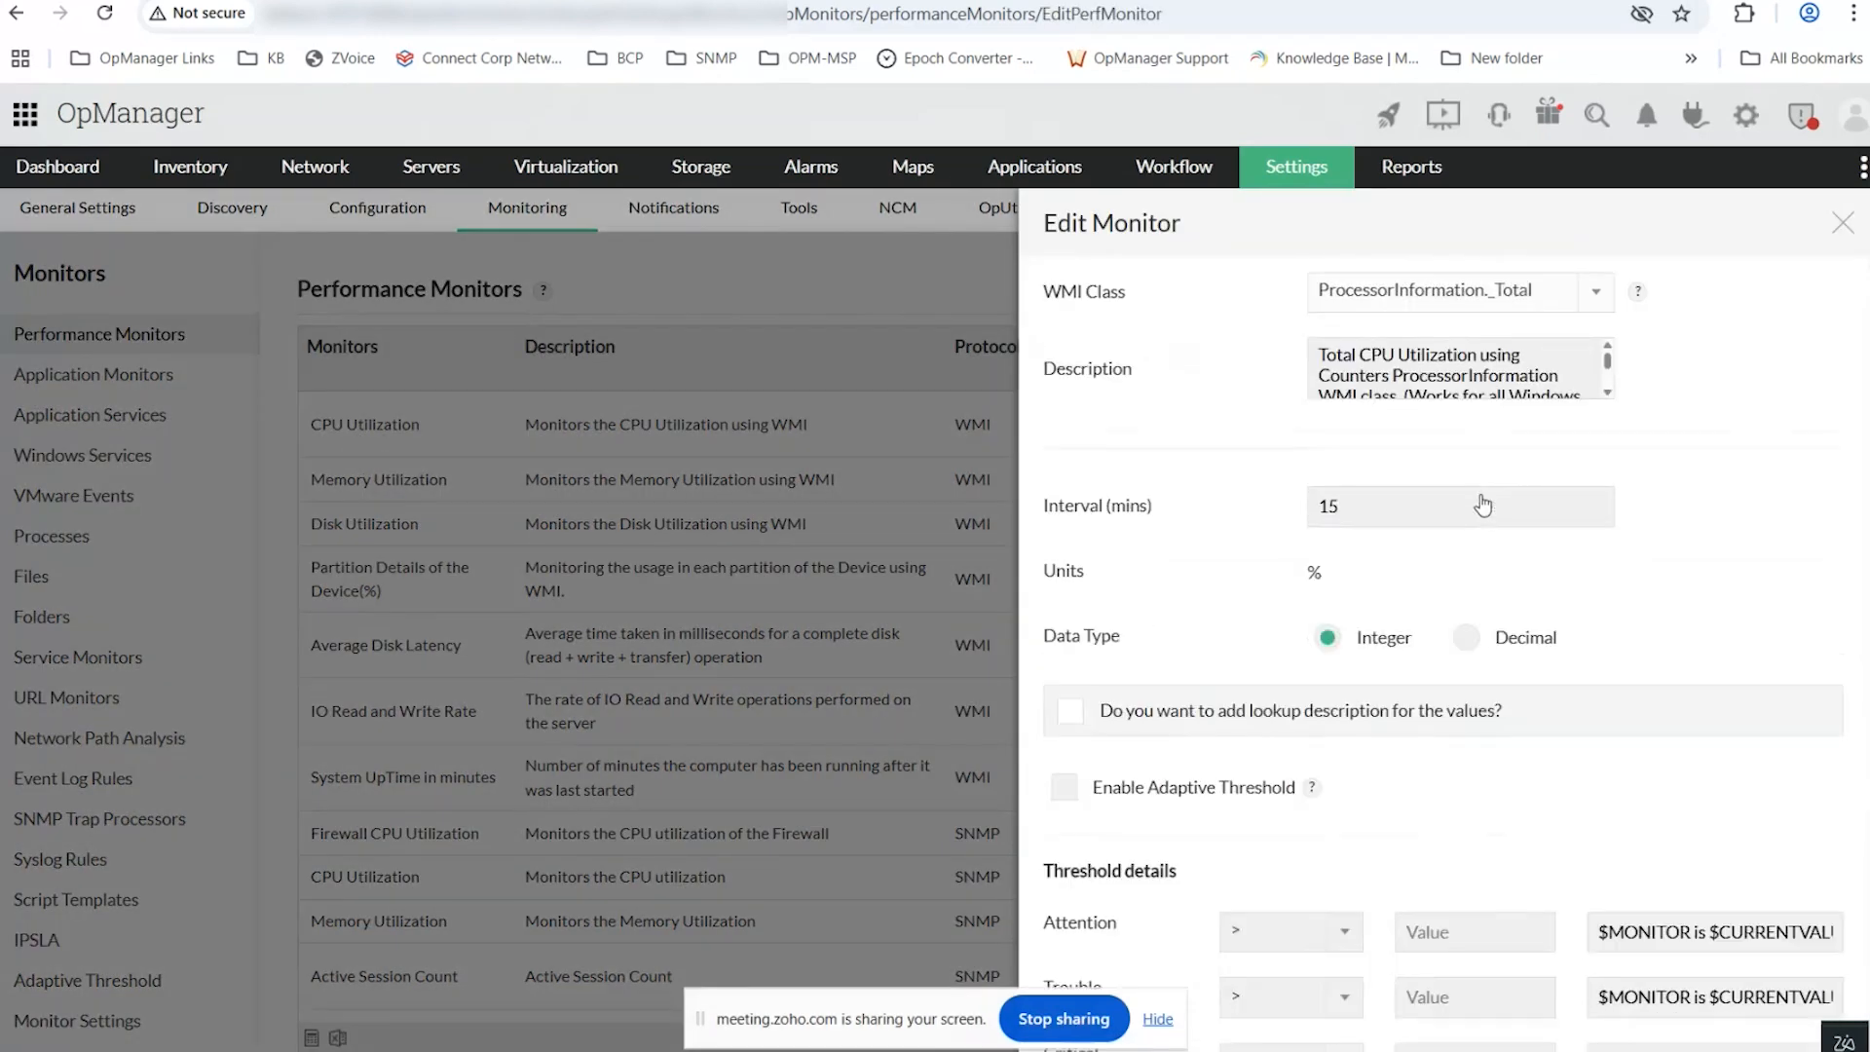
scroll(1477, 494, "up", 1)
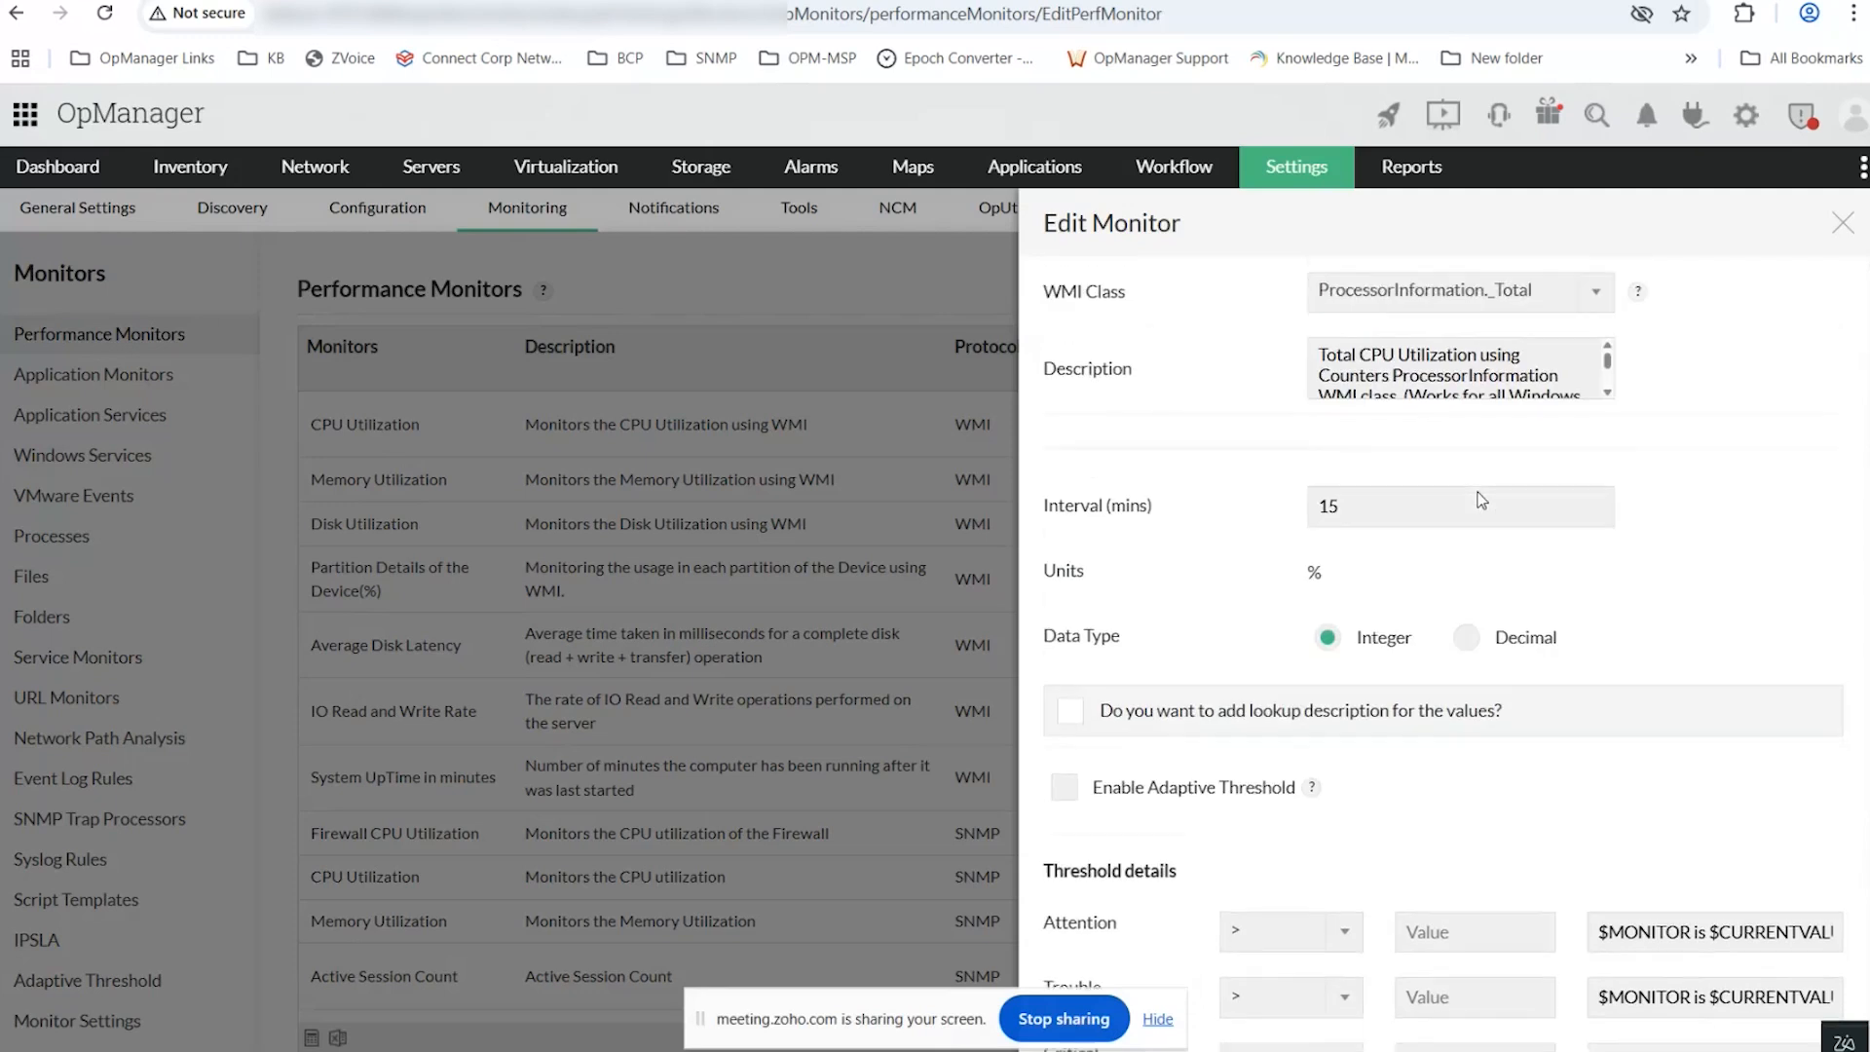
scroll(1440, 505, "up", 2)
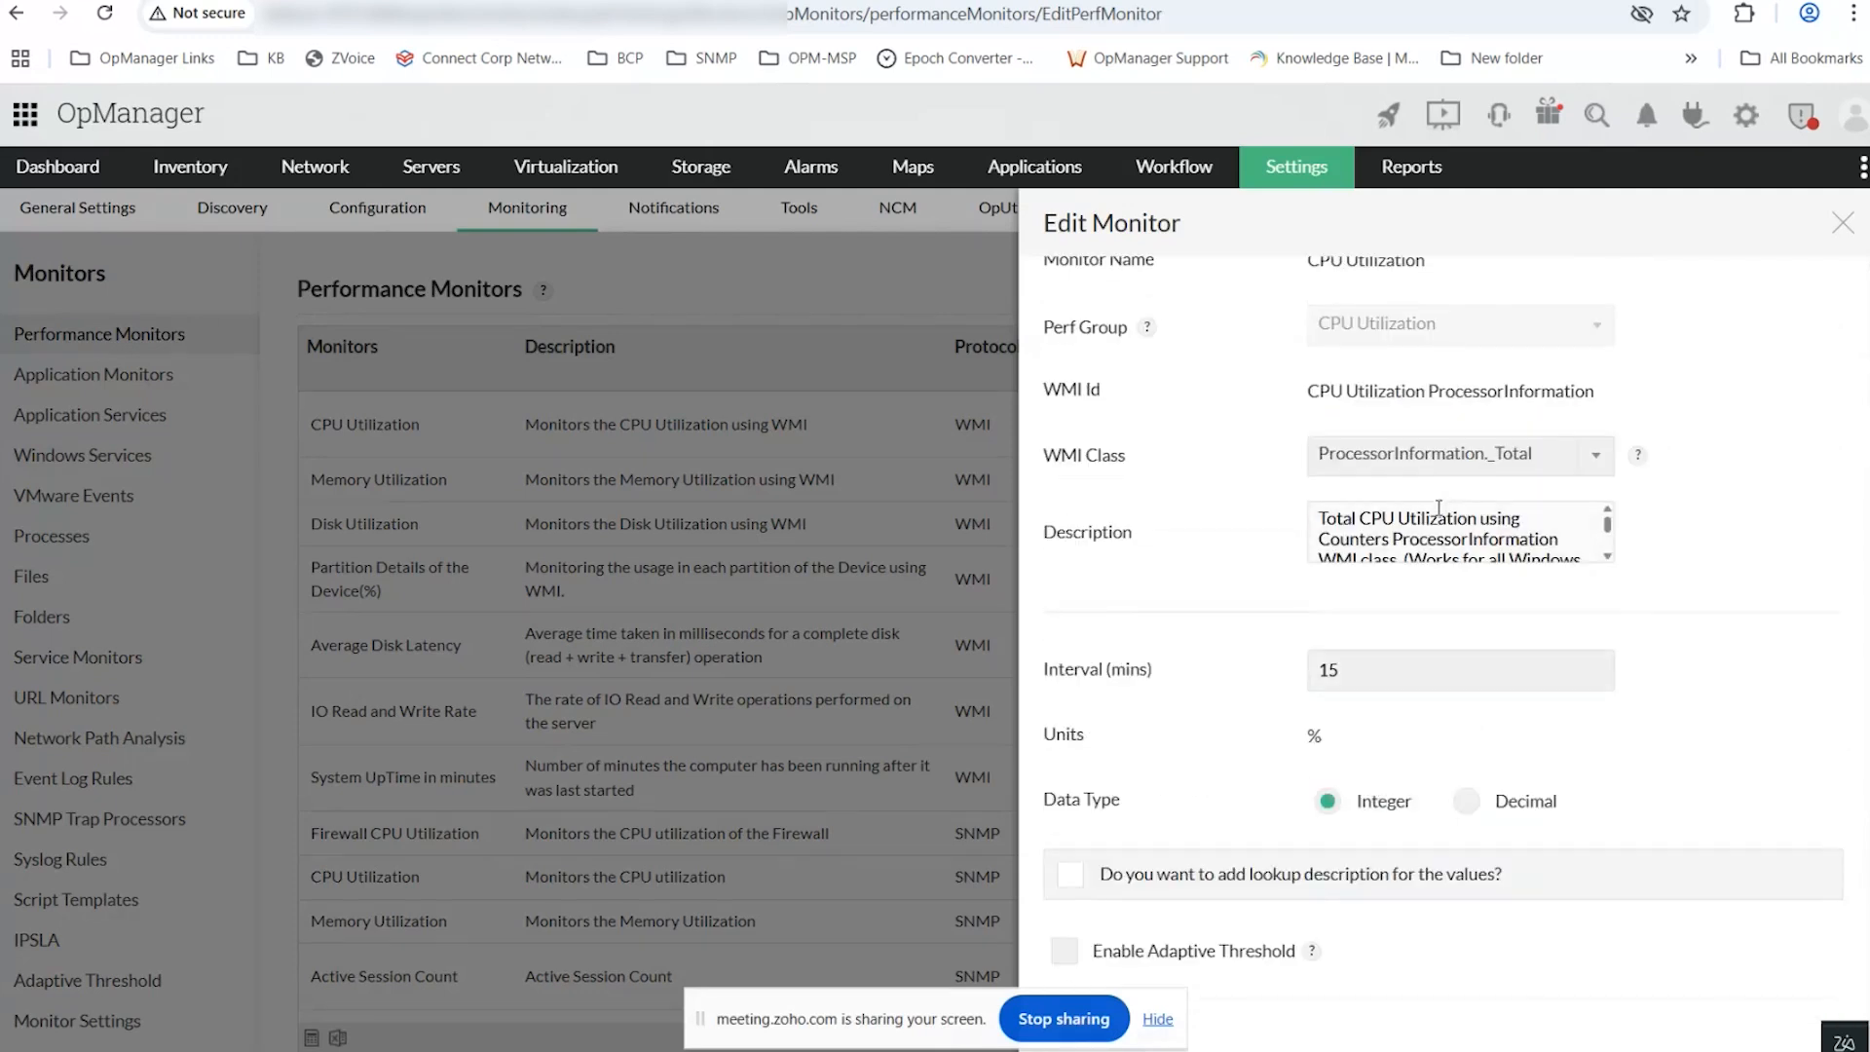
scroll(1451, 550, "down", 3)
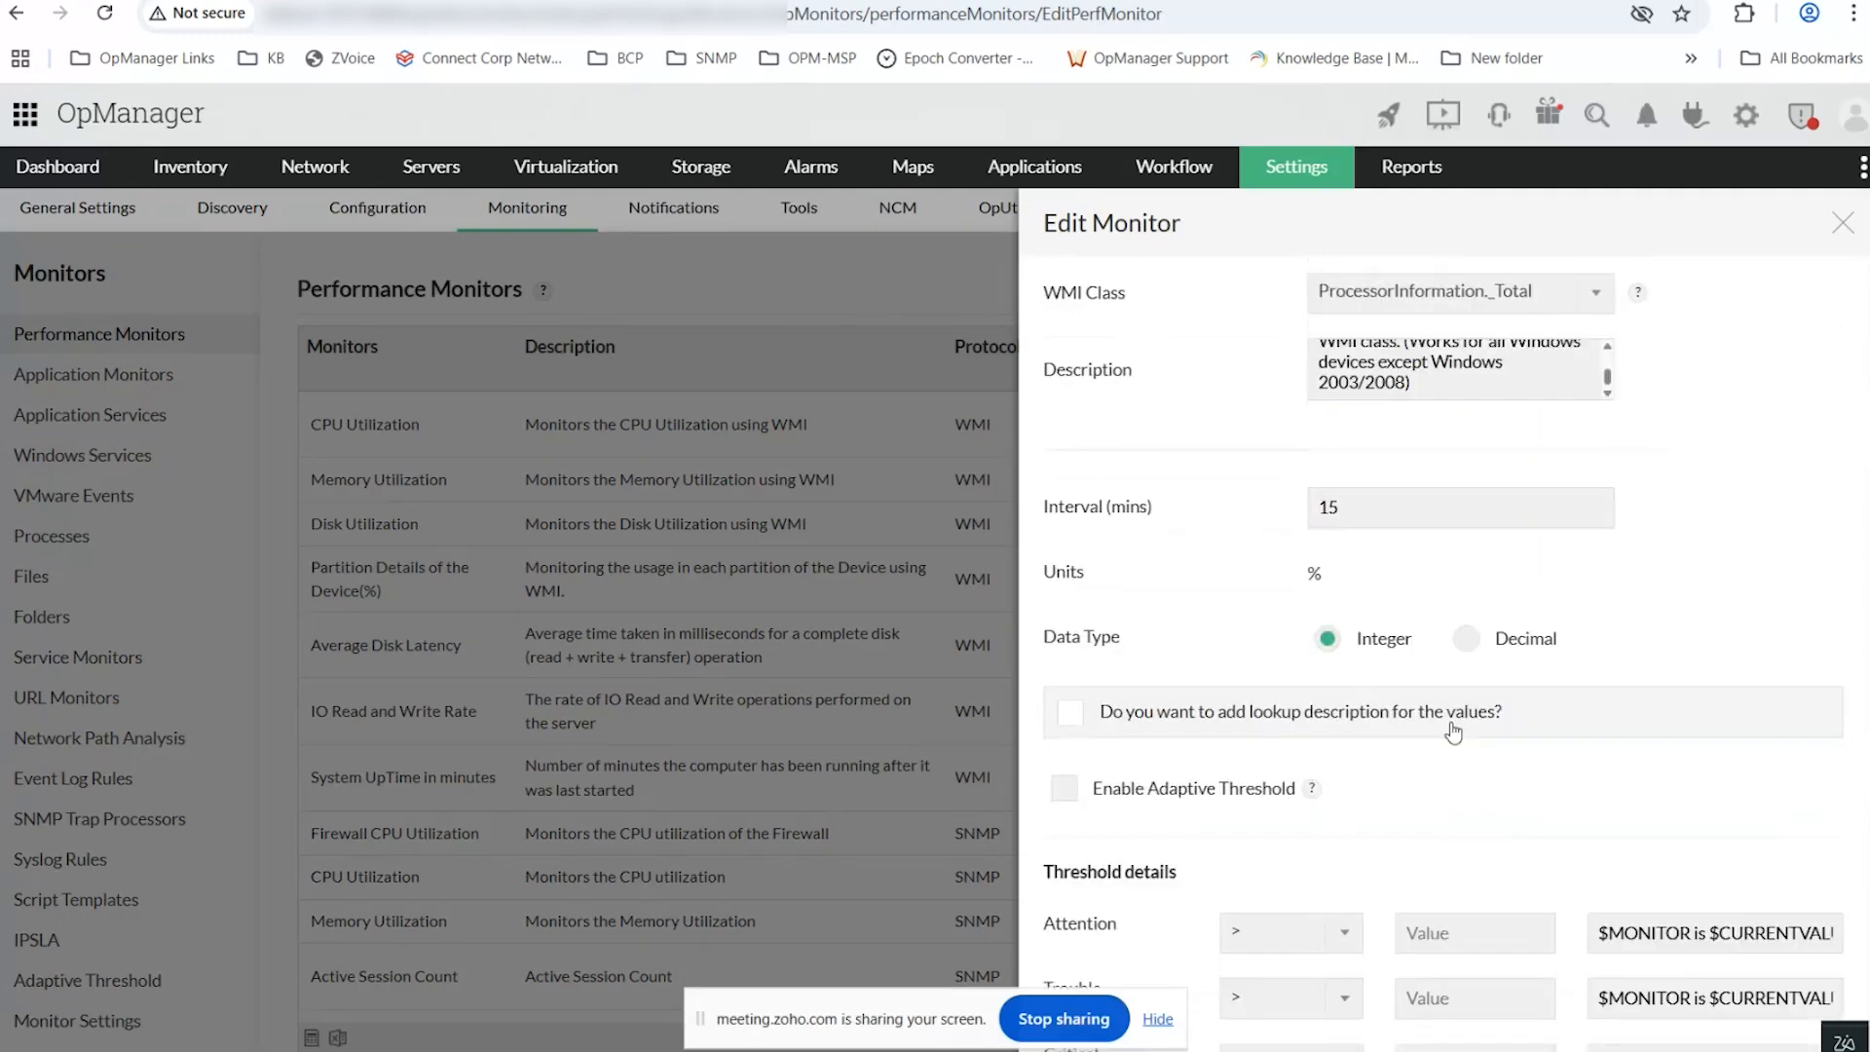
scroll(1453, 732, "down", 3)
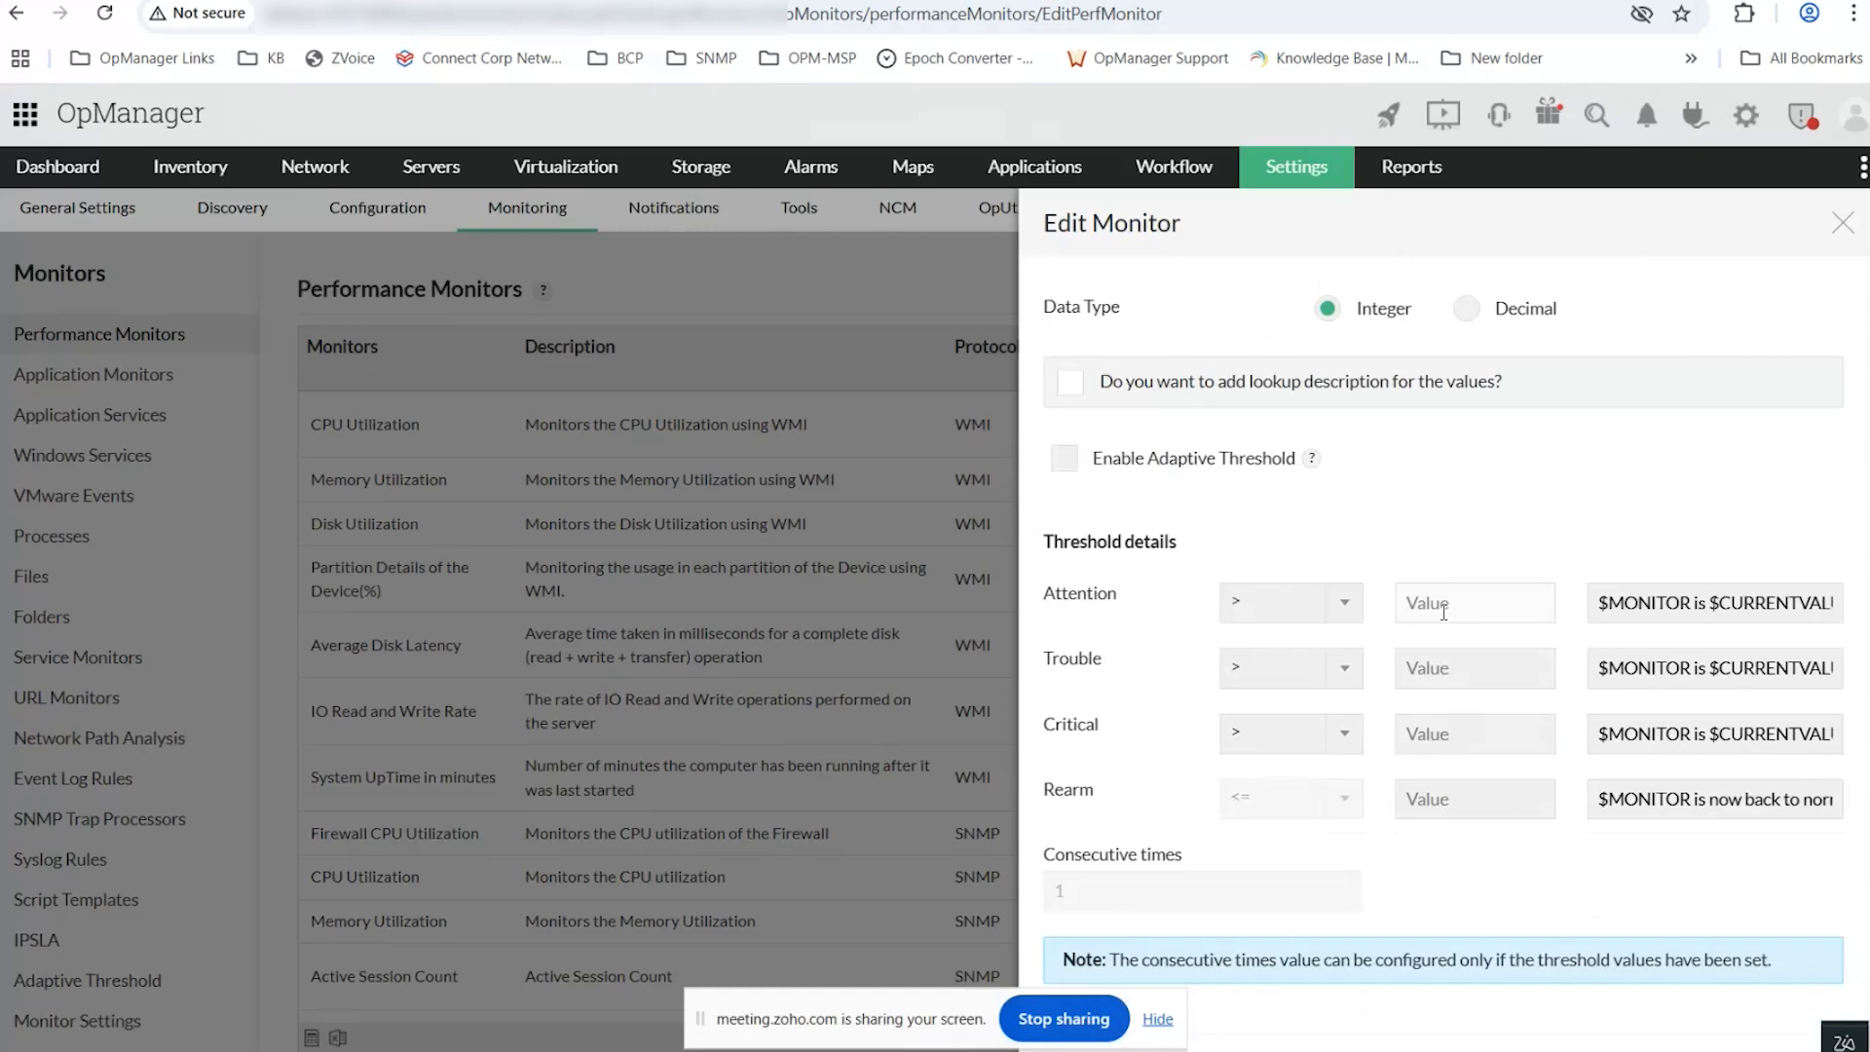
scroll(1445, 614, "down", 1)
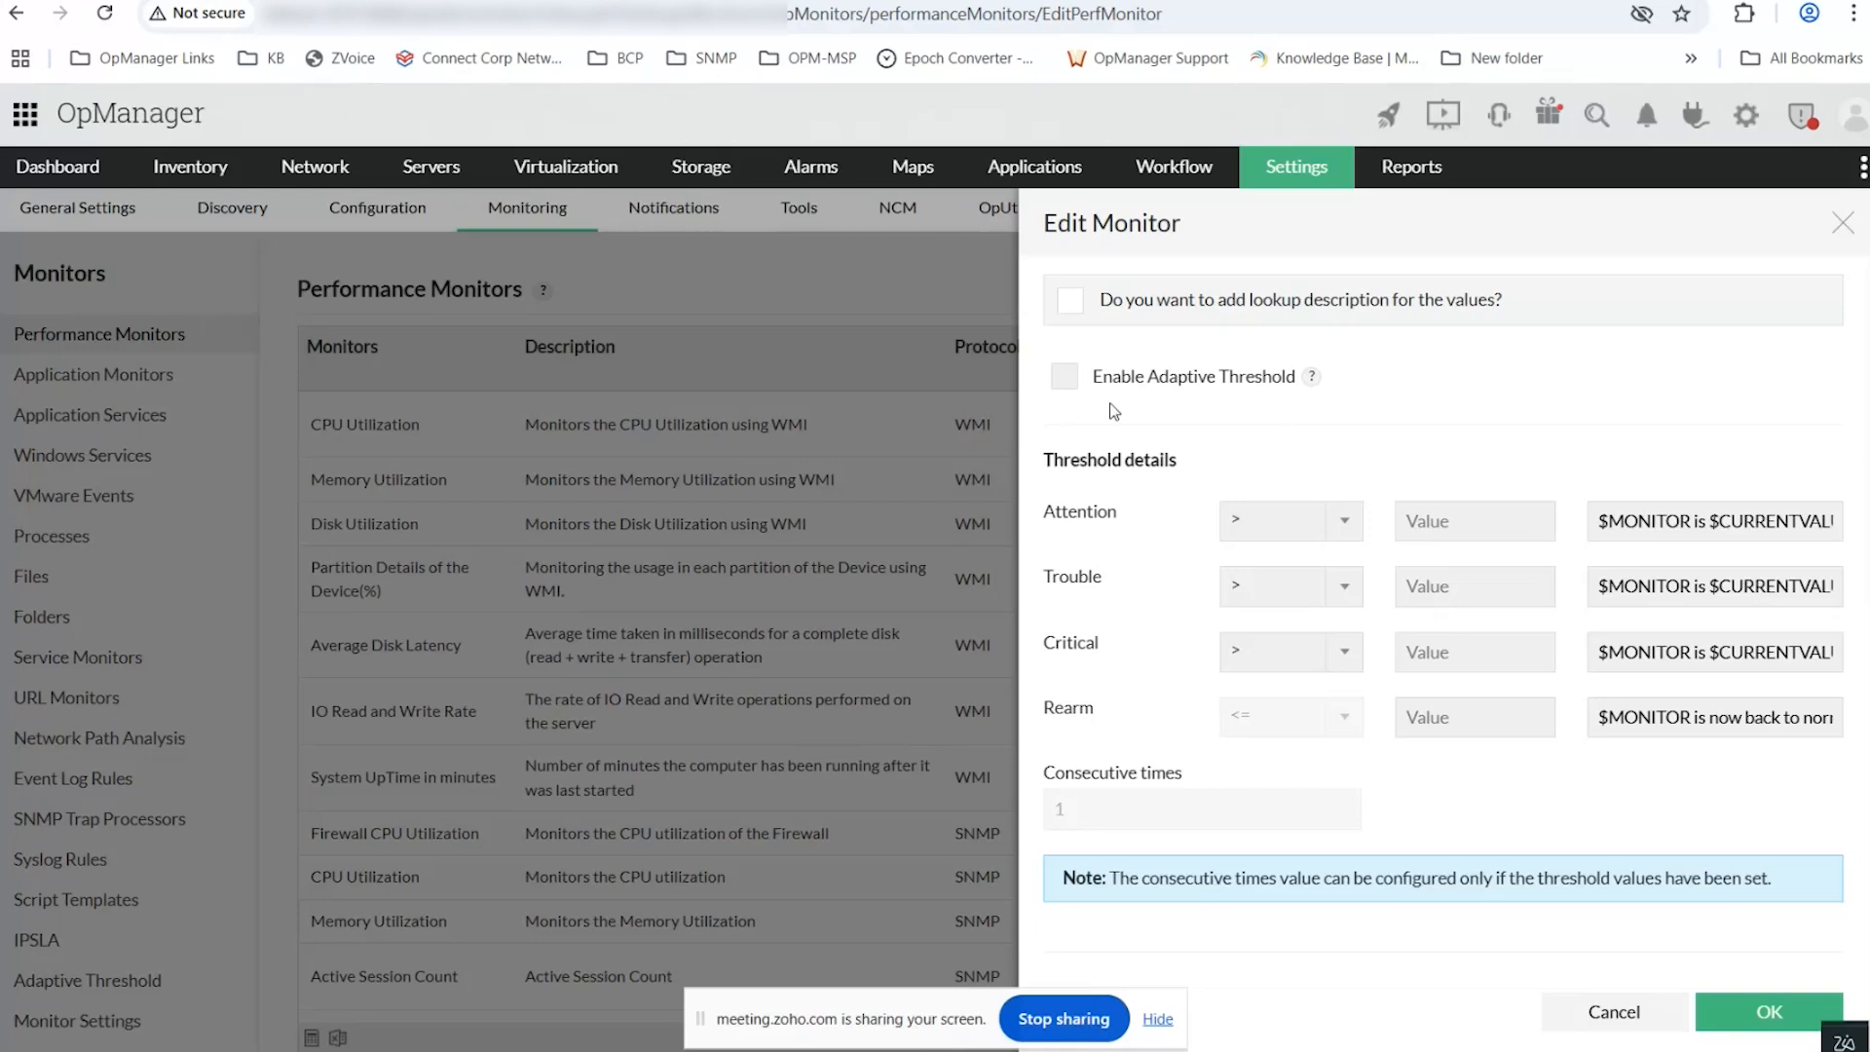
left_click(1064, 386)
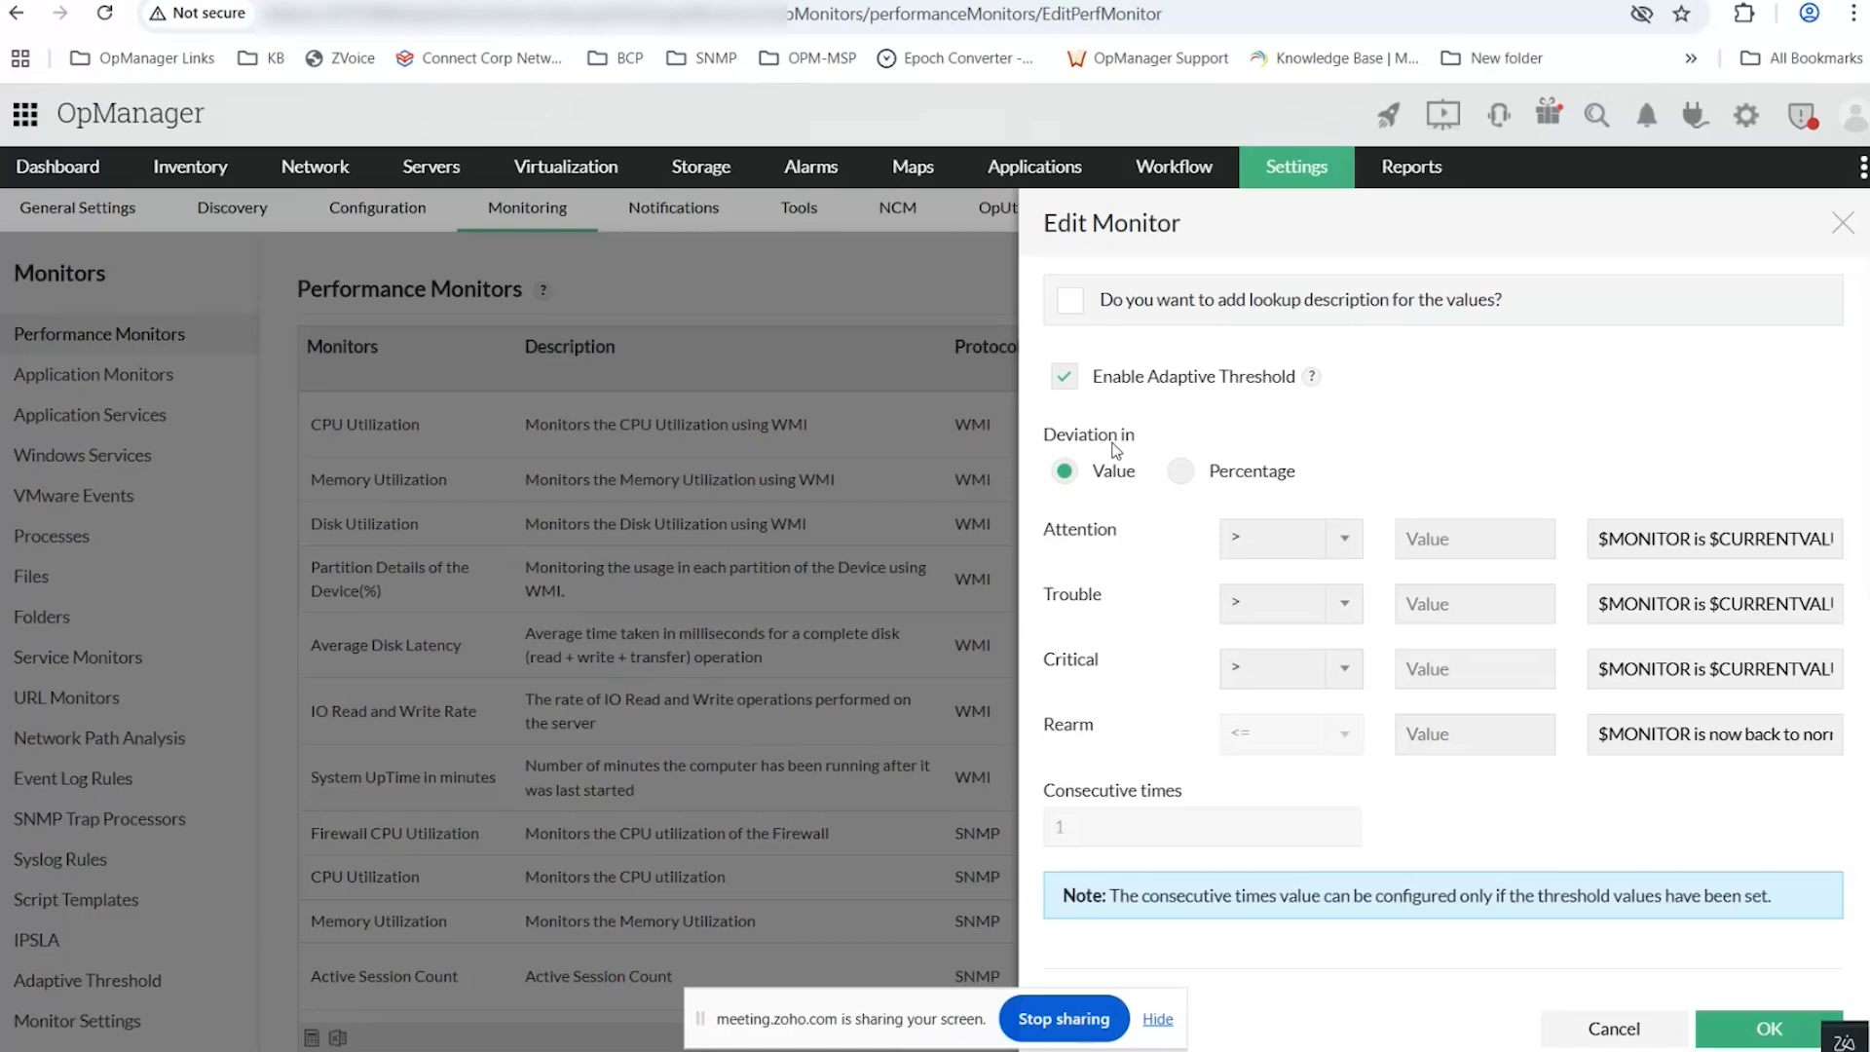
left_click(1068, 377)
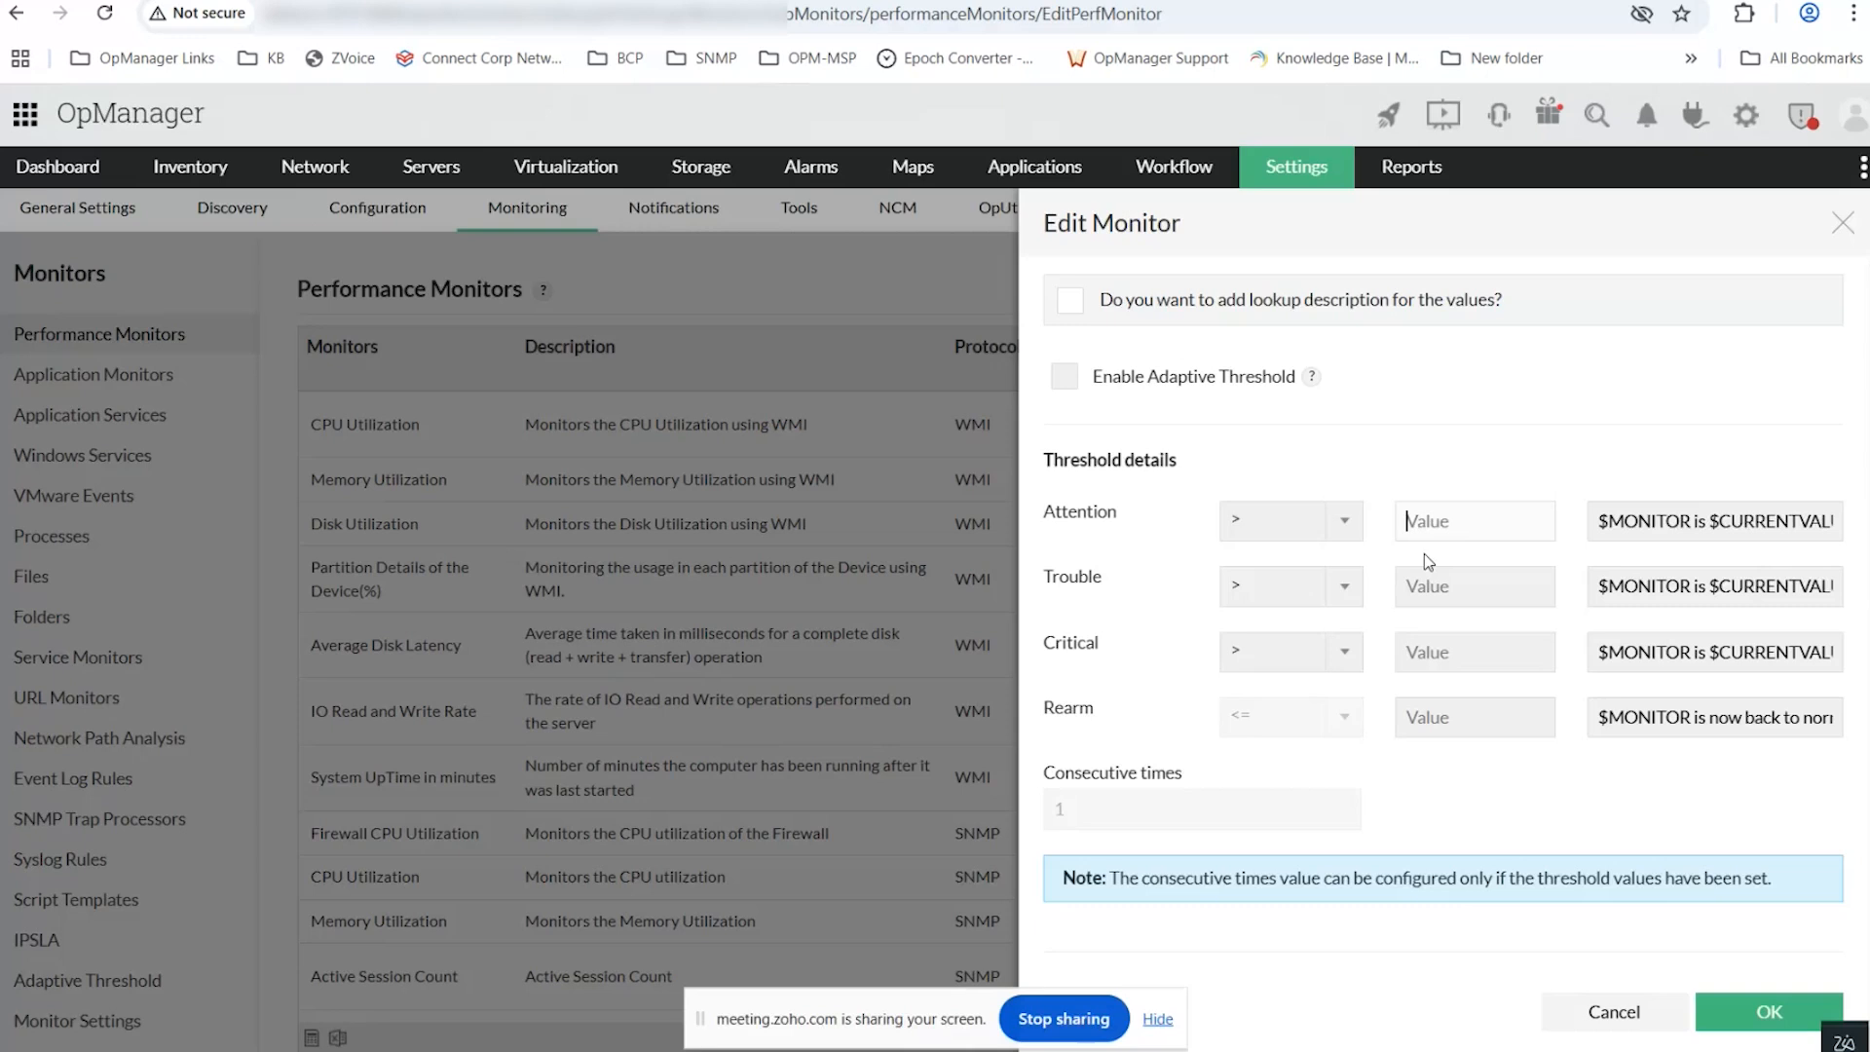
Set the CPU Utilization template's thresholds to Attention 50, Trouble 70, Critical 90 and Rearm 49.
type("50")
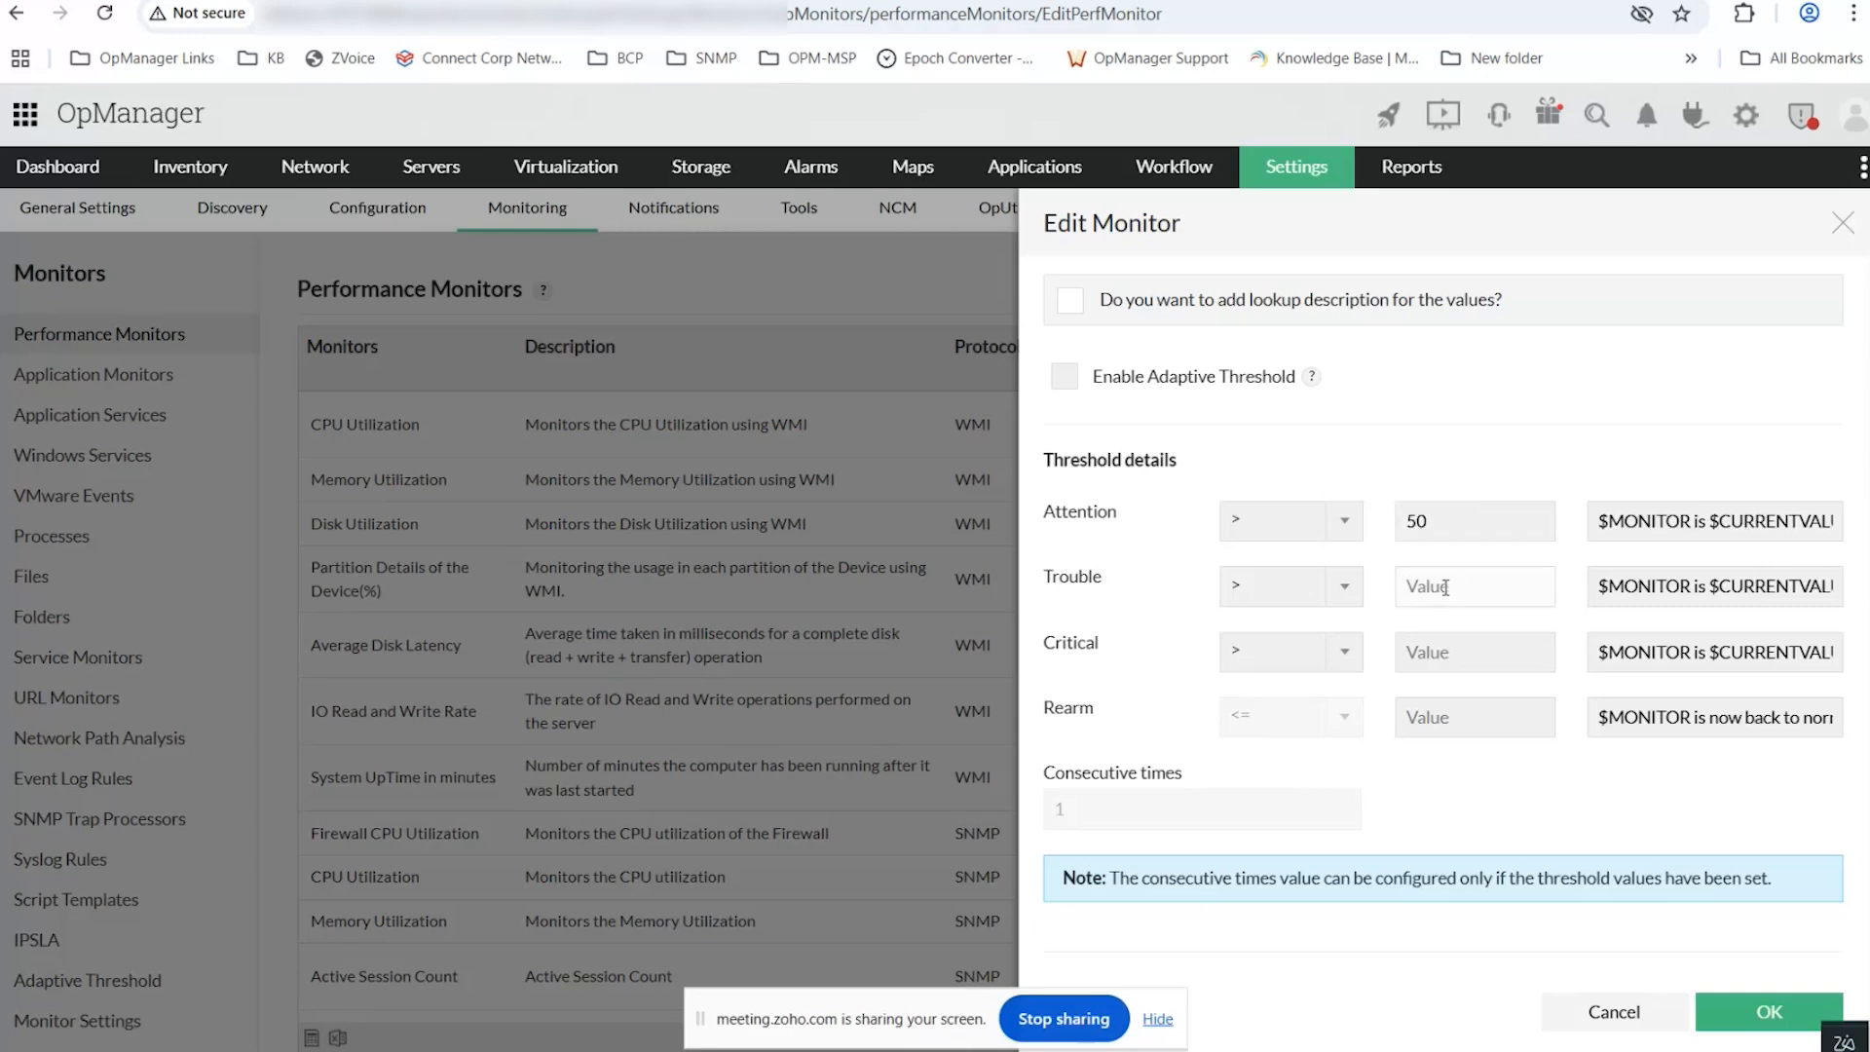
type("70")
left_click(1449, 651)
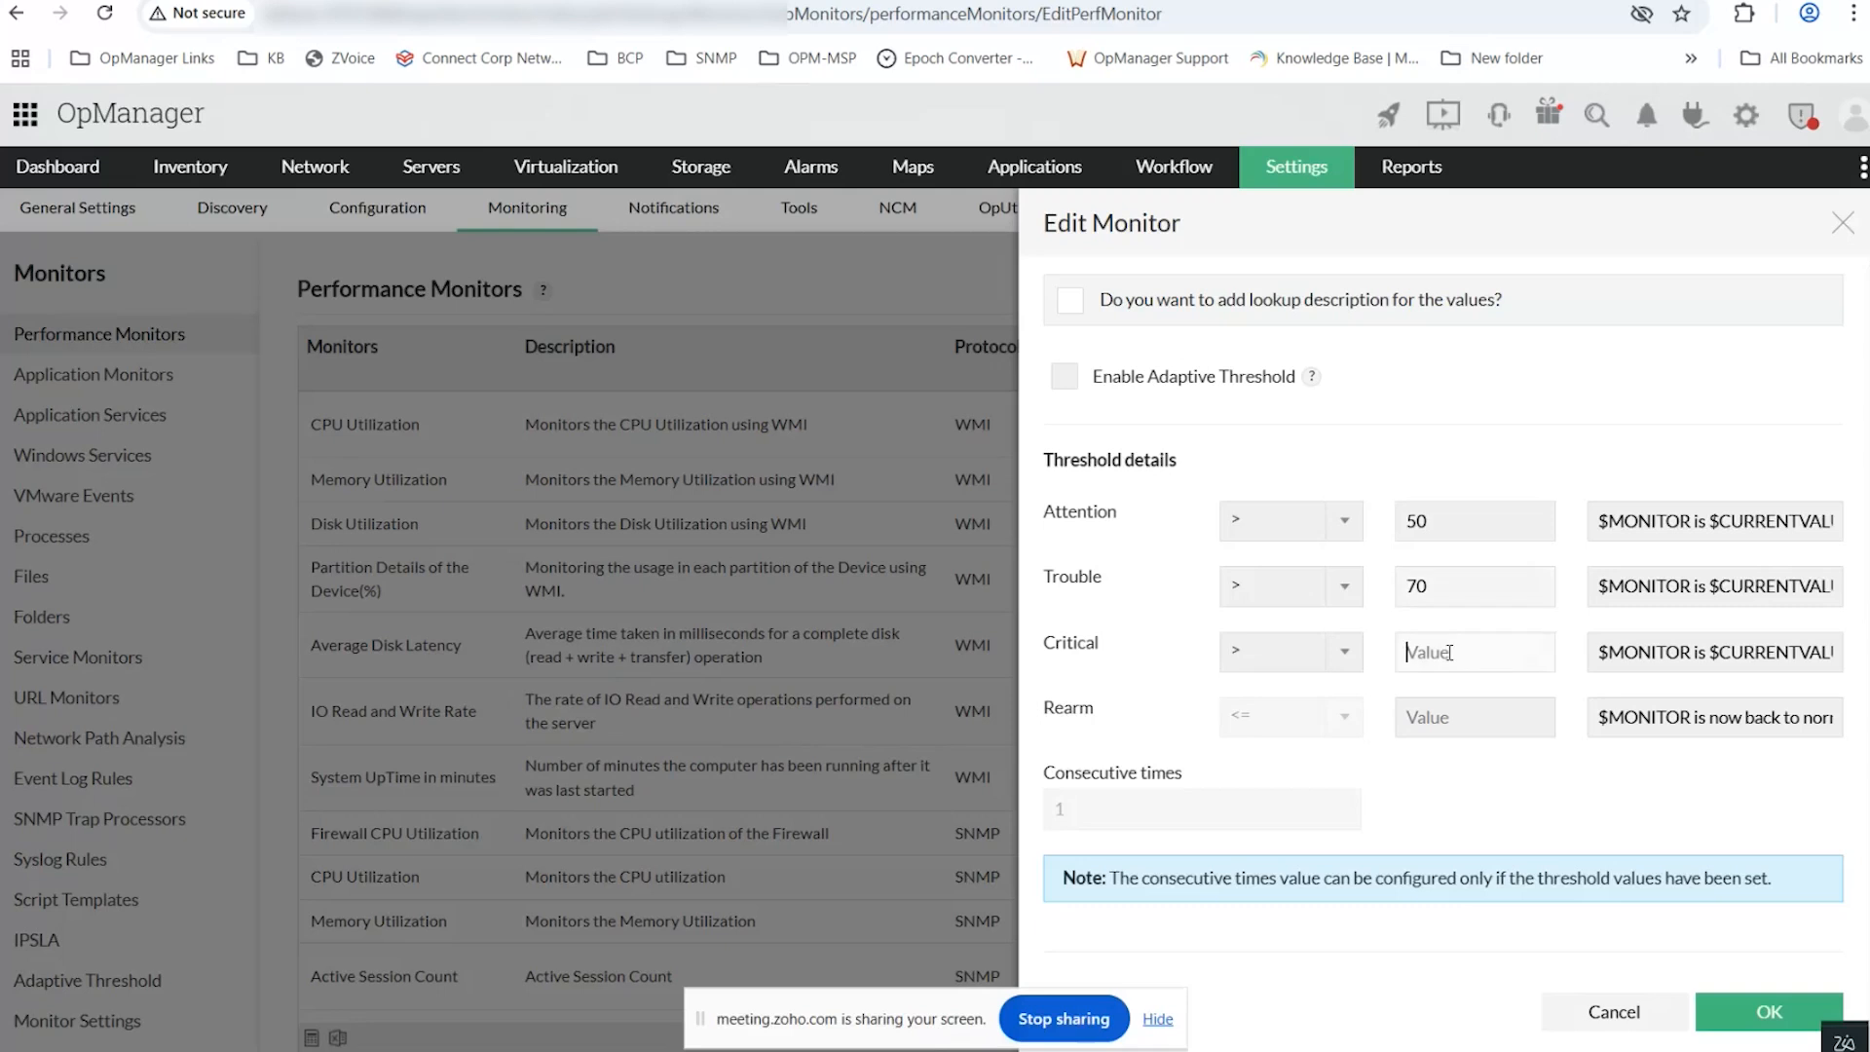
type("90")
left_click(1427, 717)
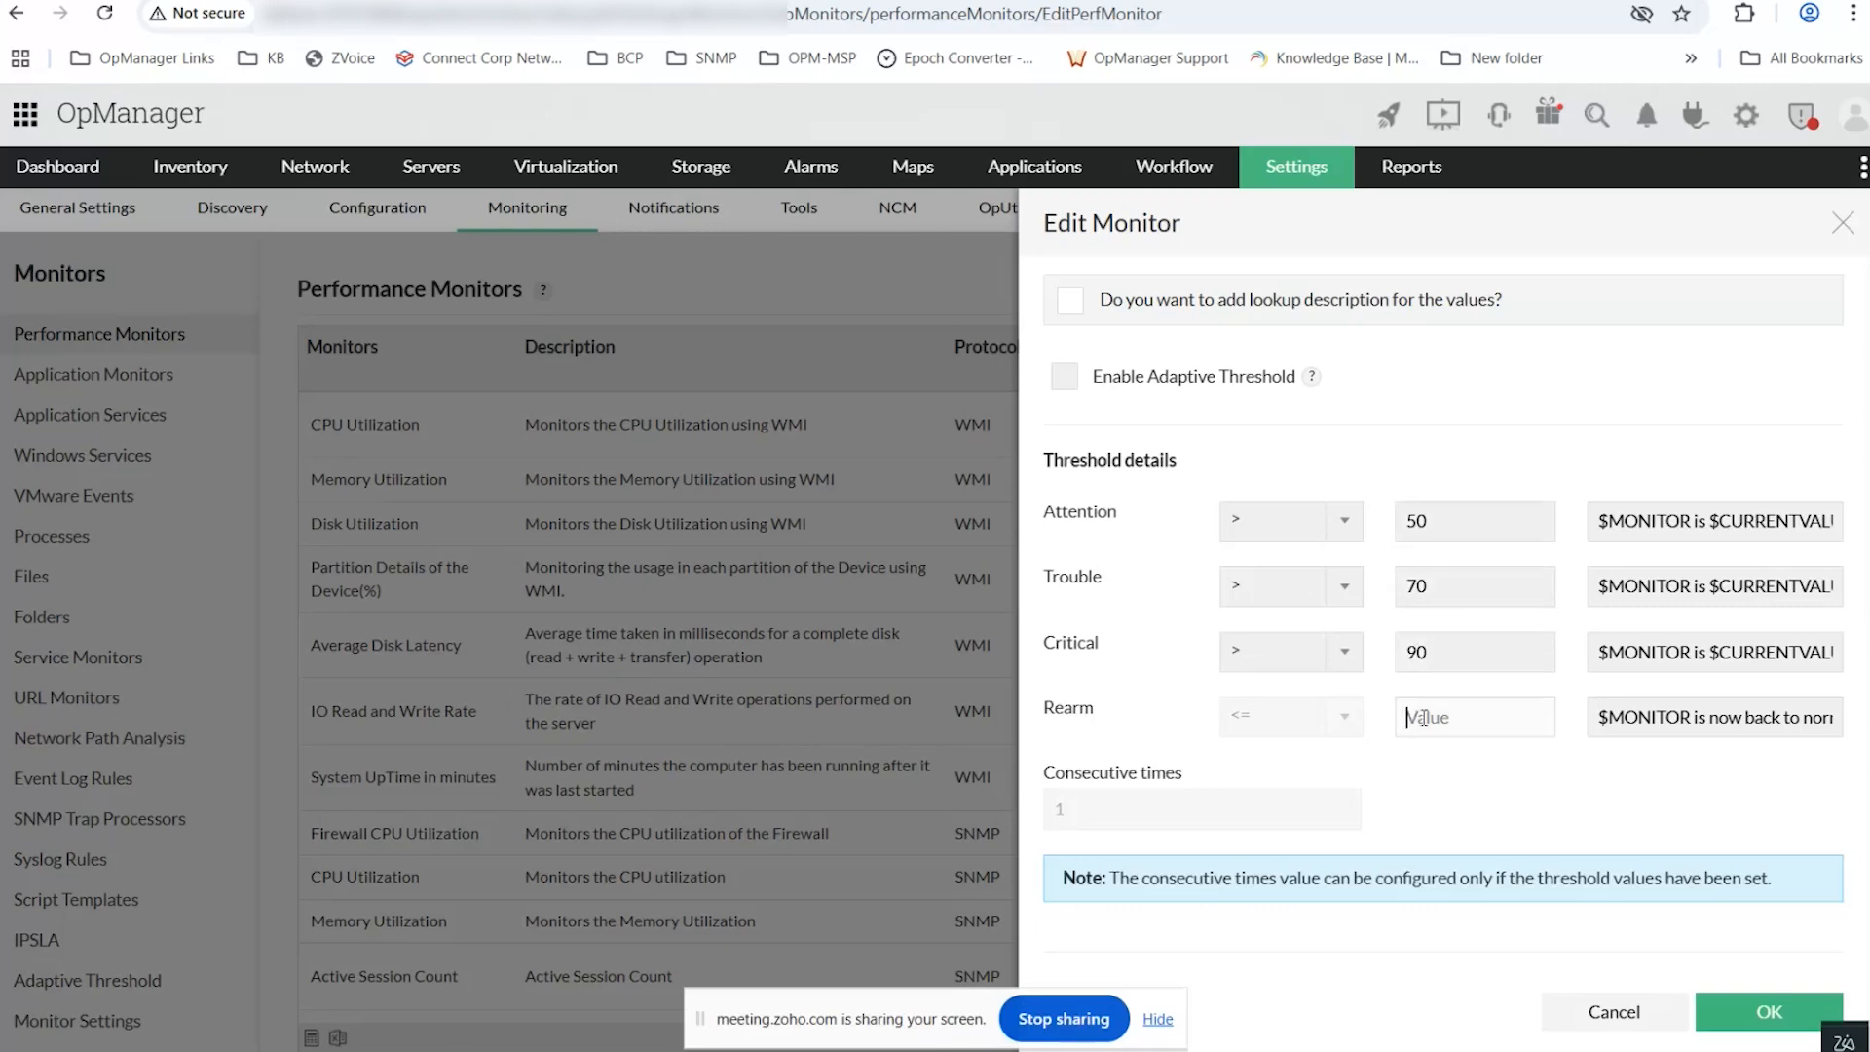
type("49")
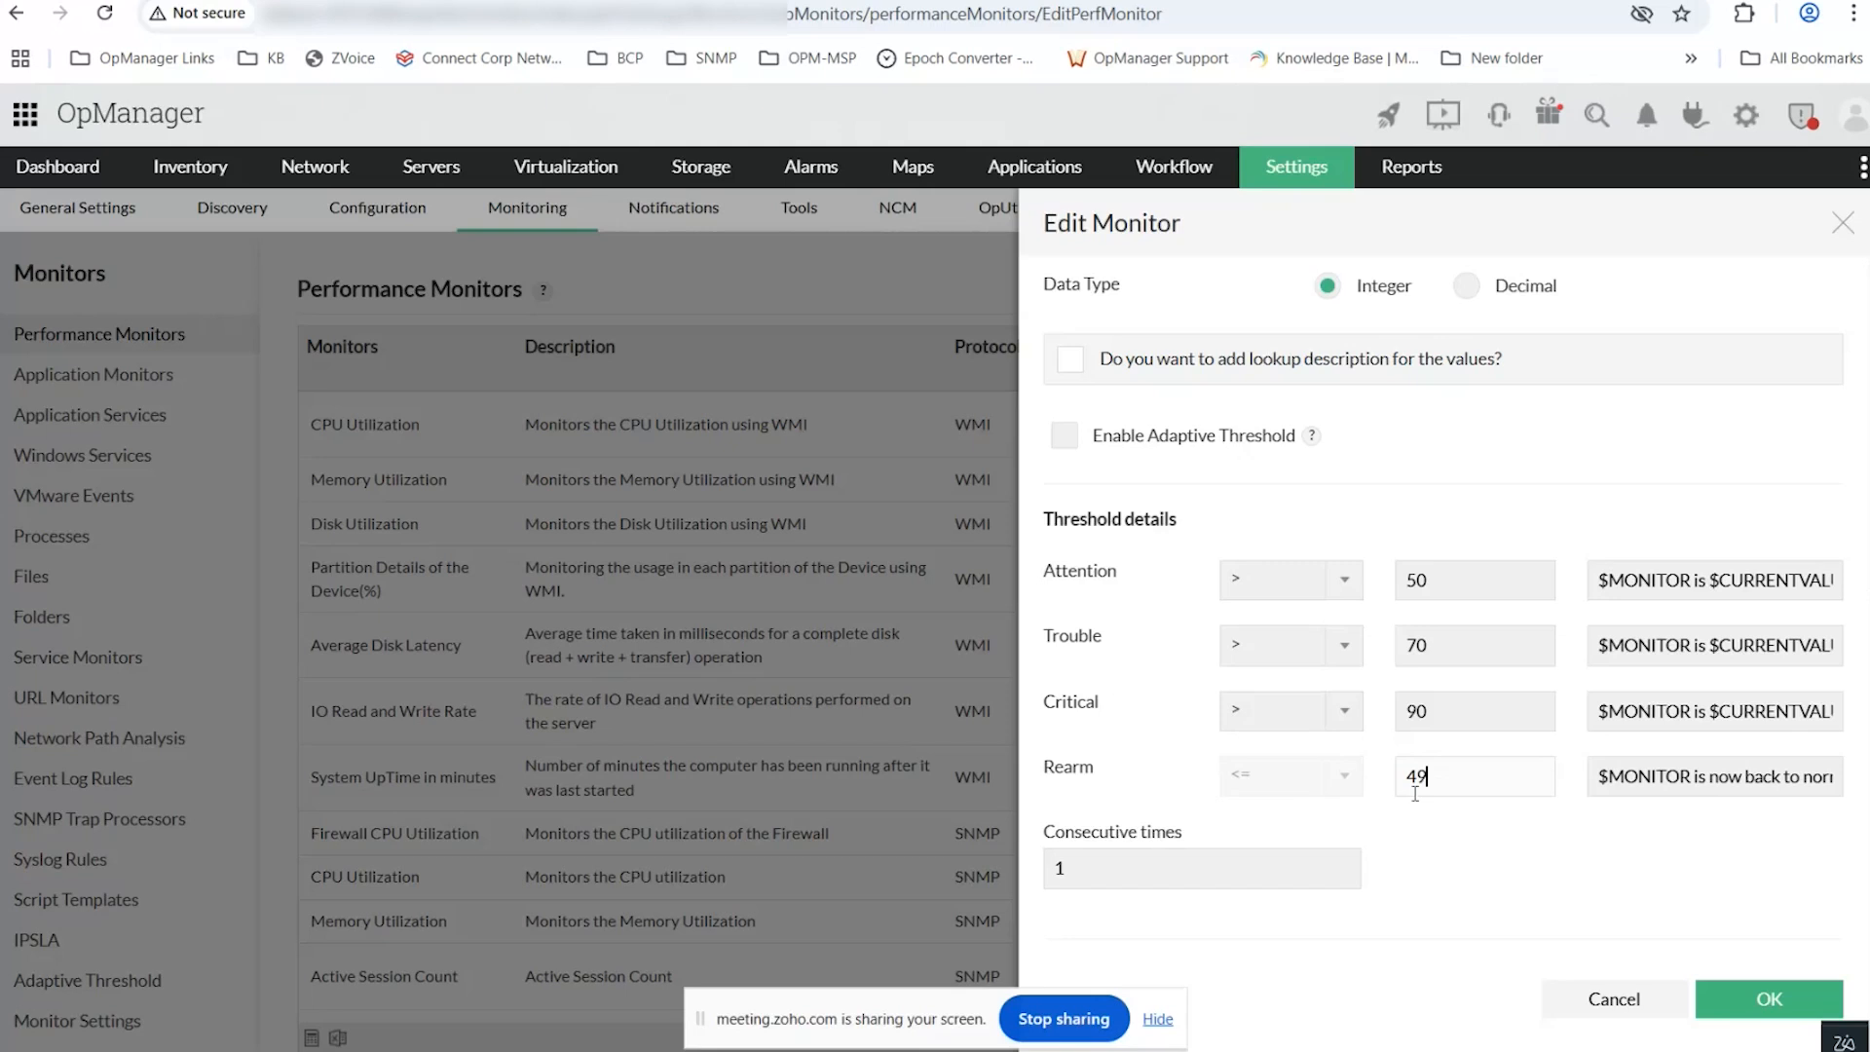
Try 2 as the consecutive times value, clear it, and close the CPU Utilization template without saving.
left_click(1178, 859)
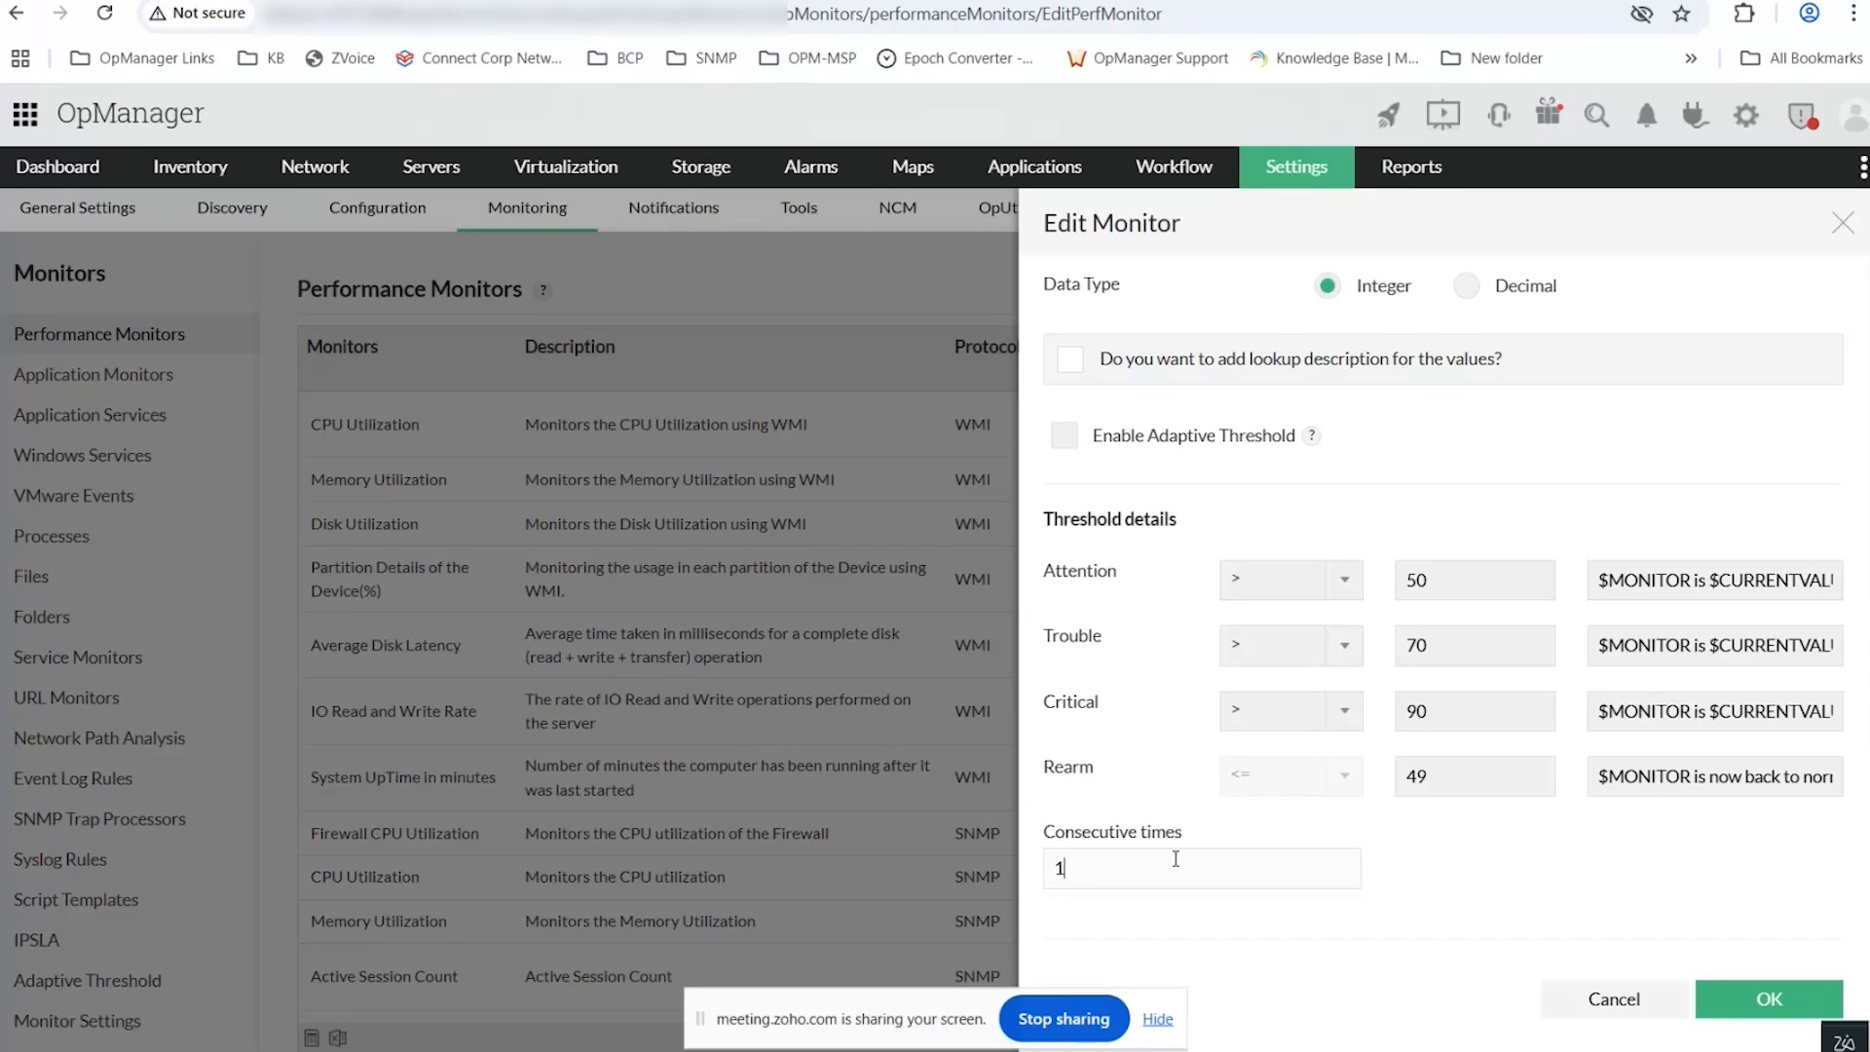
key("BackSpace")
type("2")
key("BackSpace")
scroll(1463, 754, "up", 4)
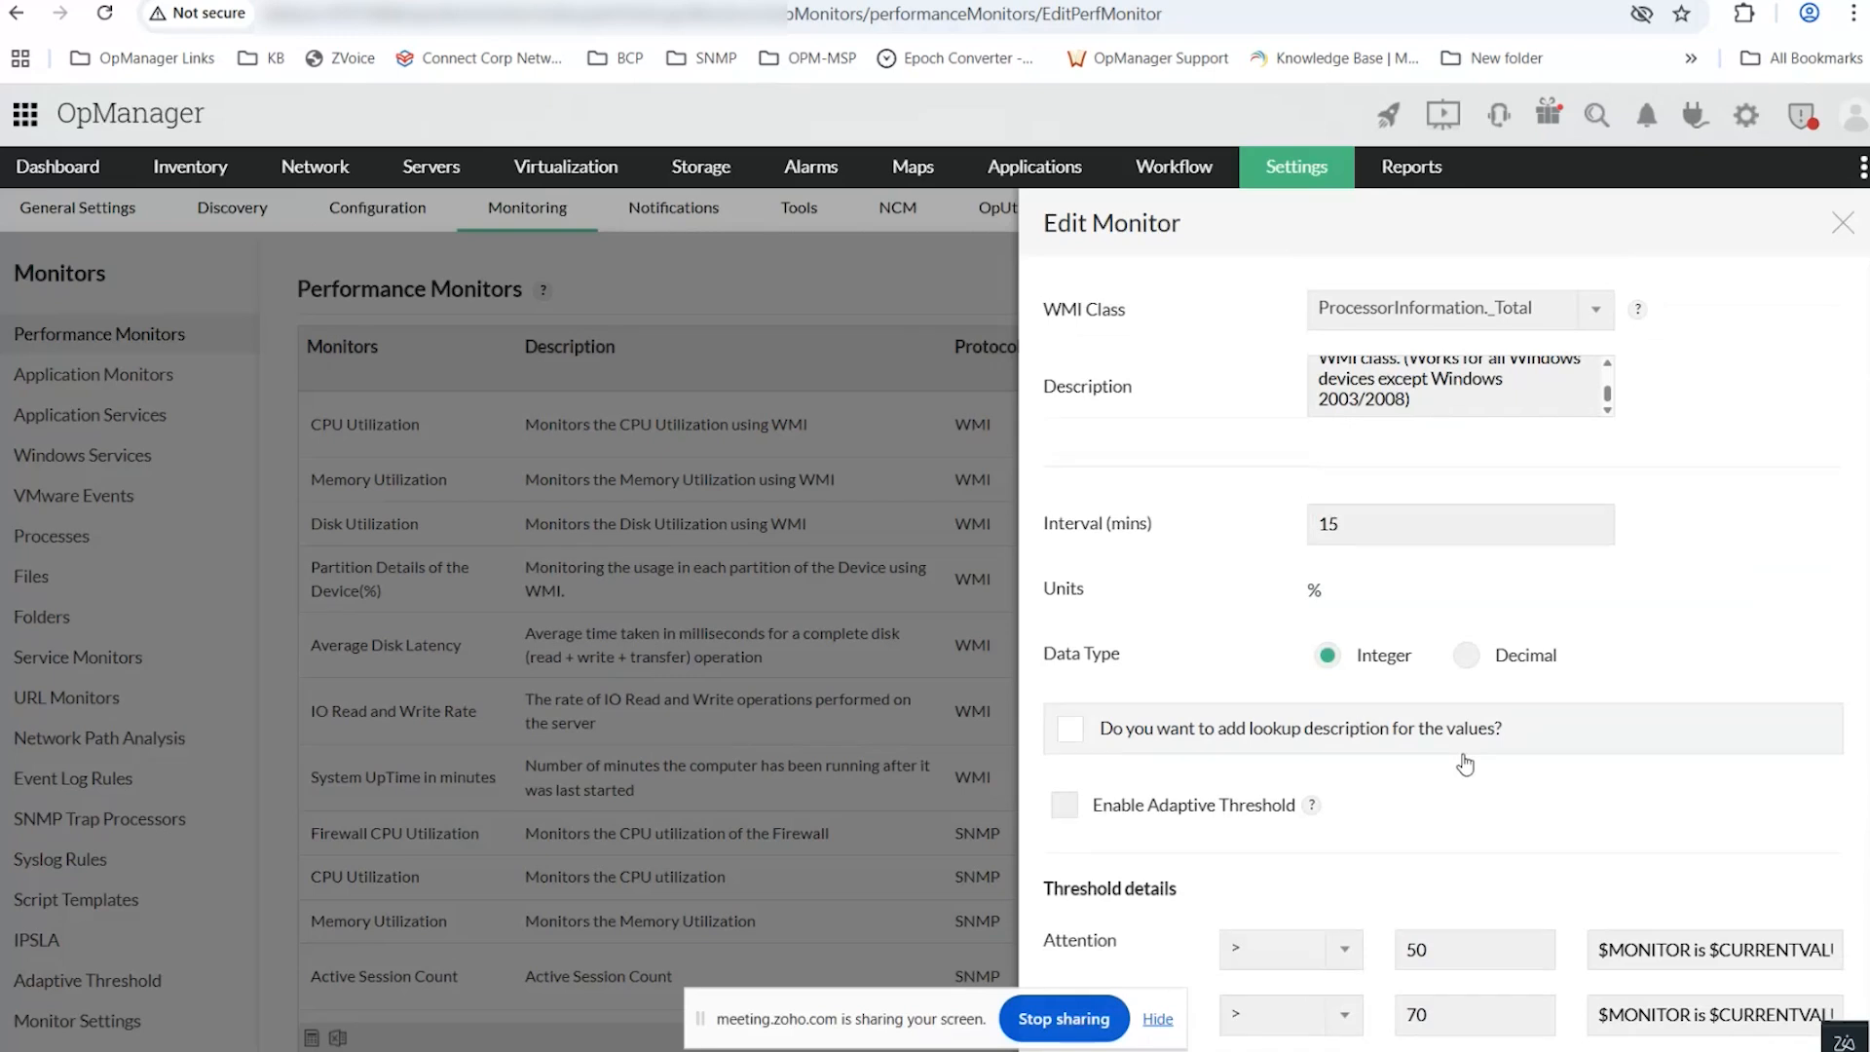
left_click(1840, 224)
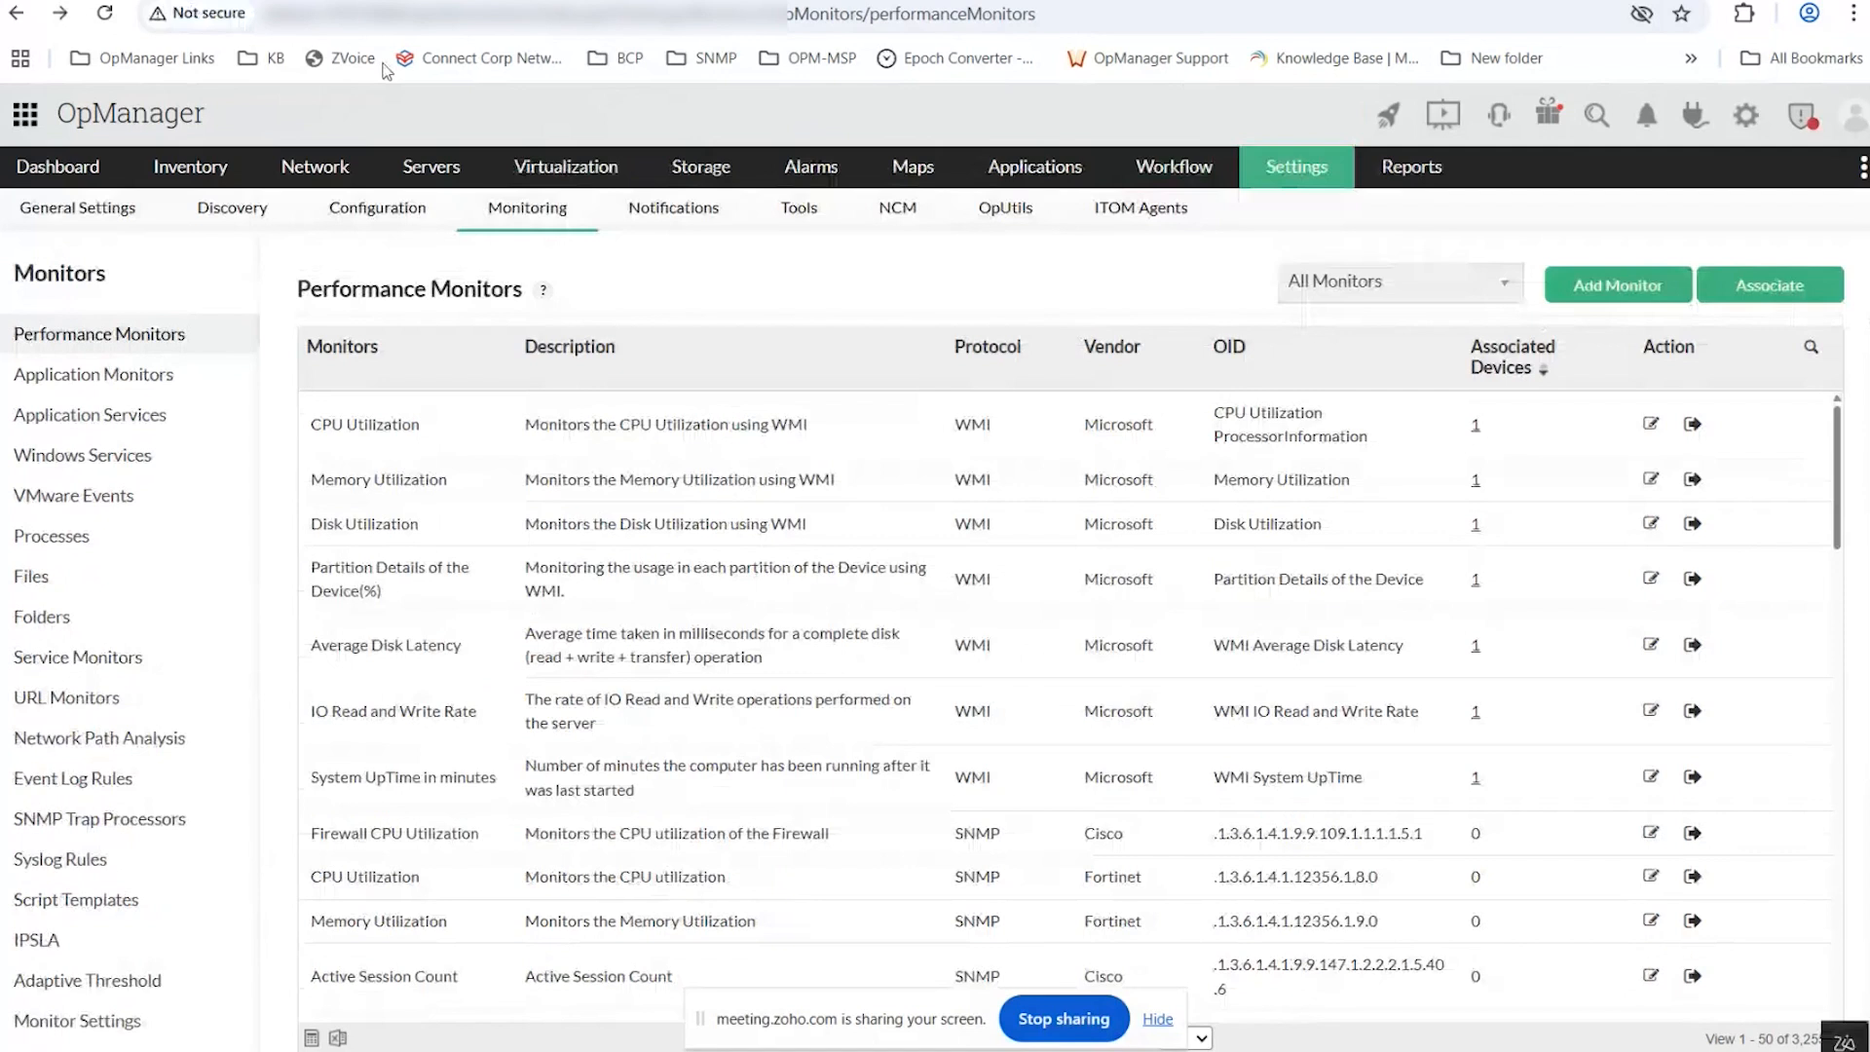
Open the Windows 11 device's monitors, examine the CPU Utilization monitor's adaptive threshold settings, and close them without changes.
left_click(228, 175)
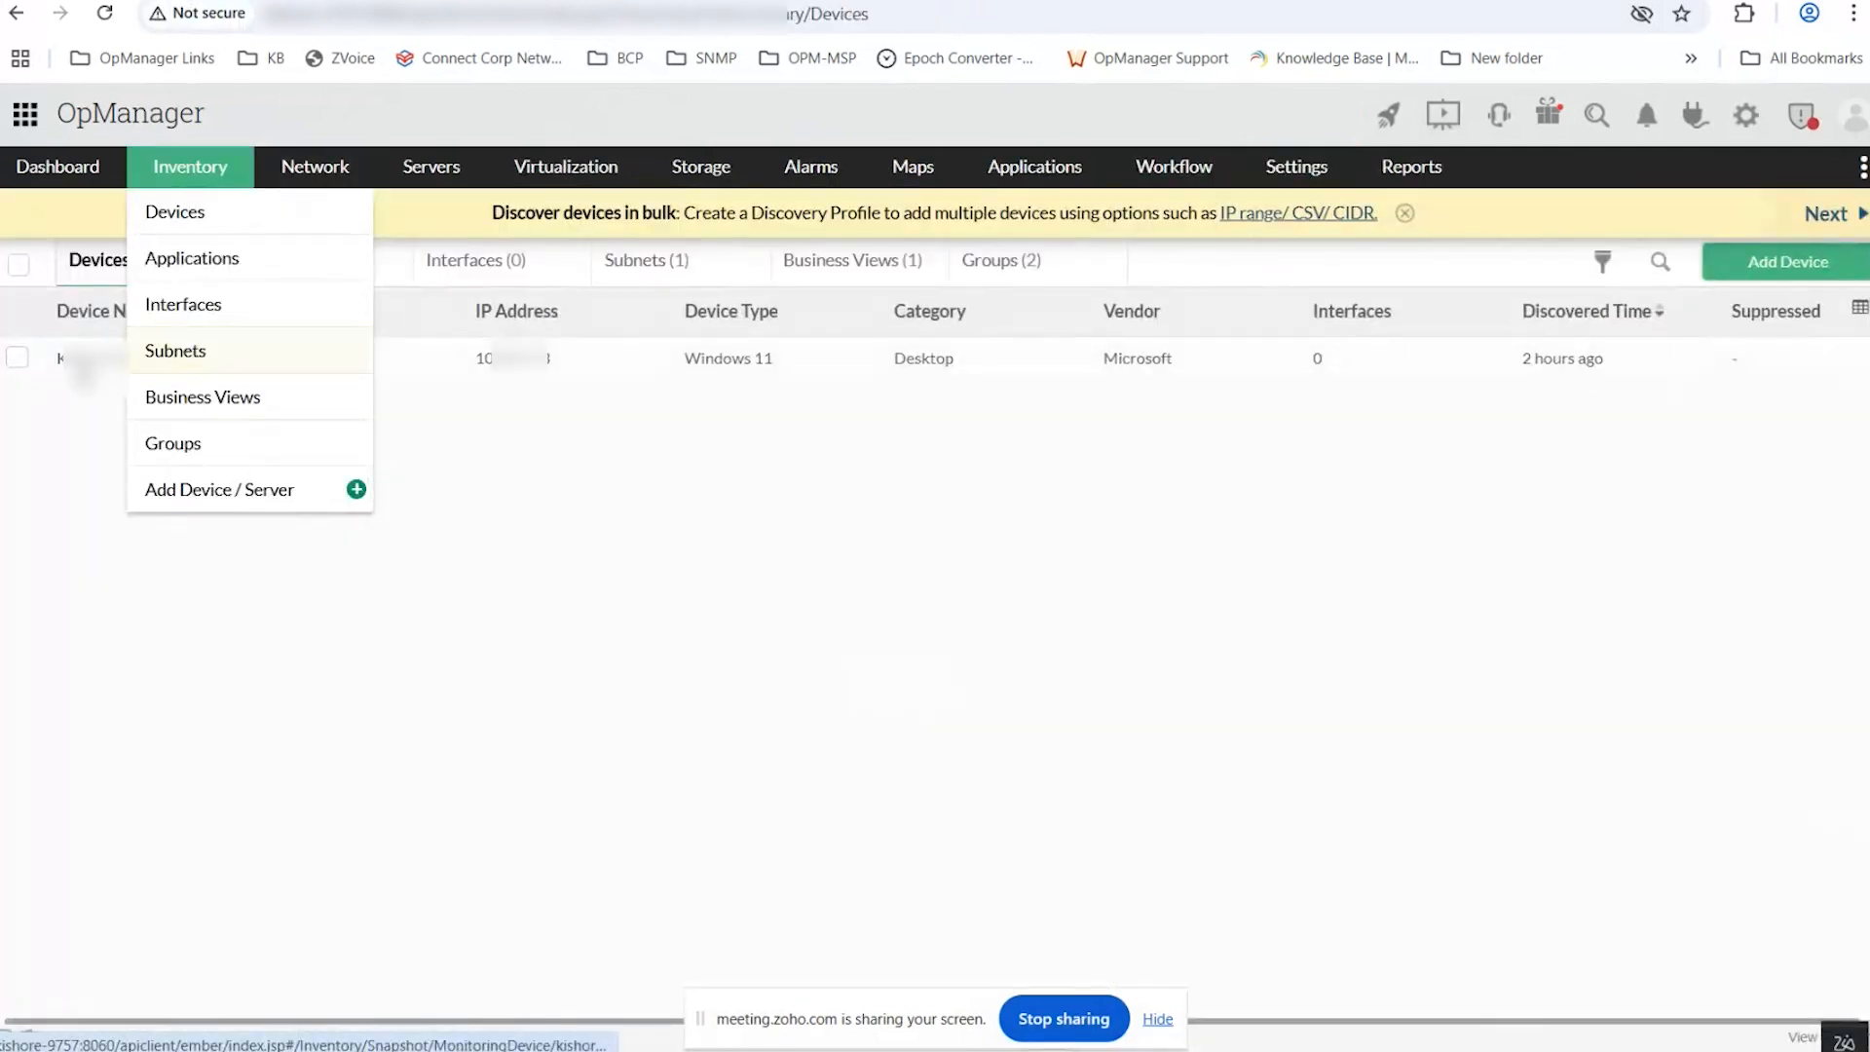
left_click(90, 358)
left_click(1261, 208)
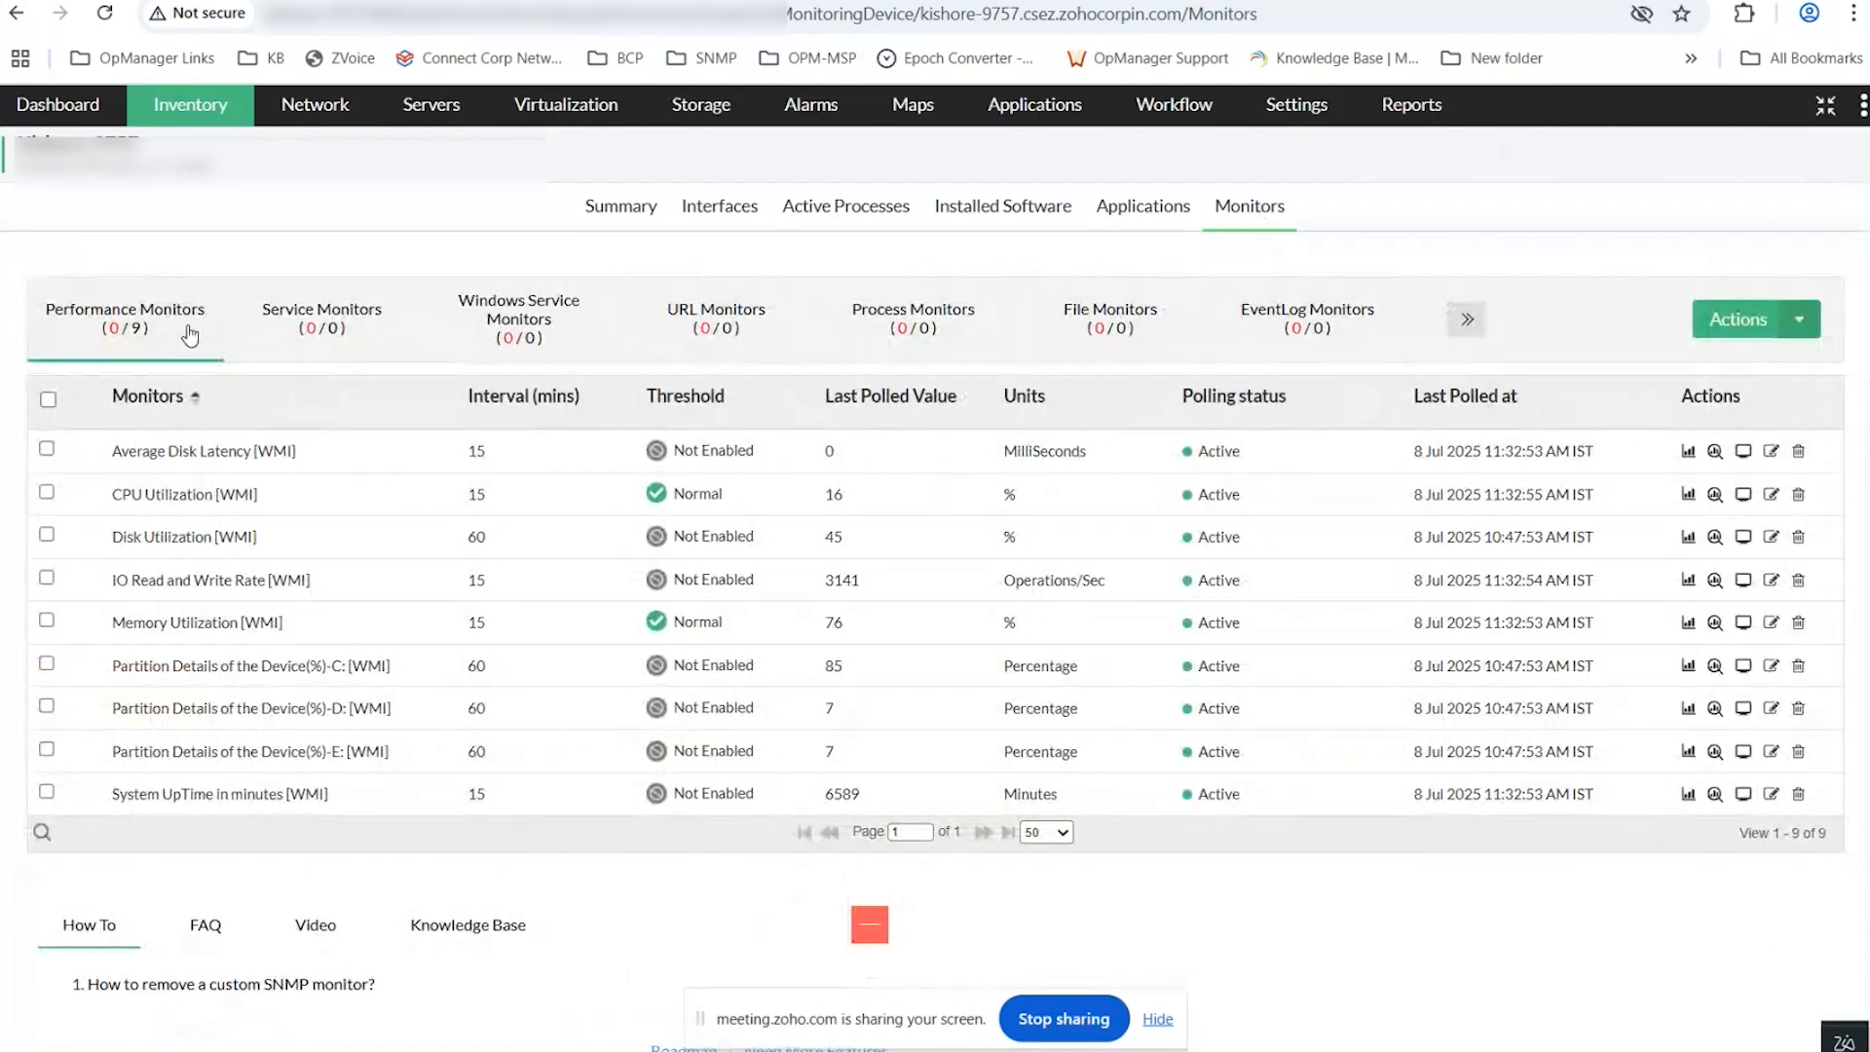
left_click(1770, 494)
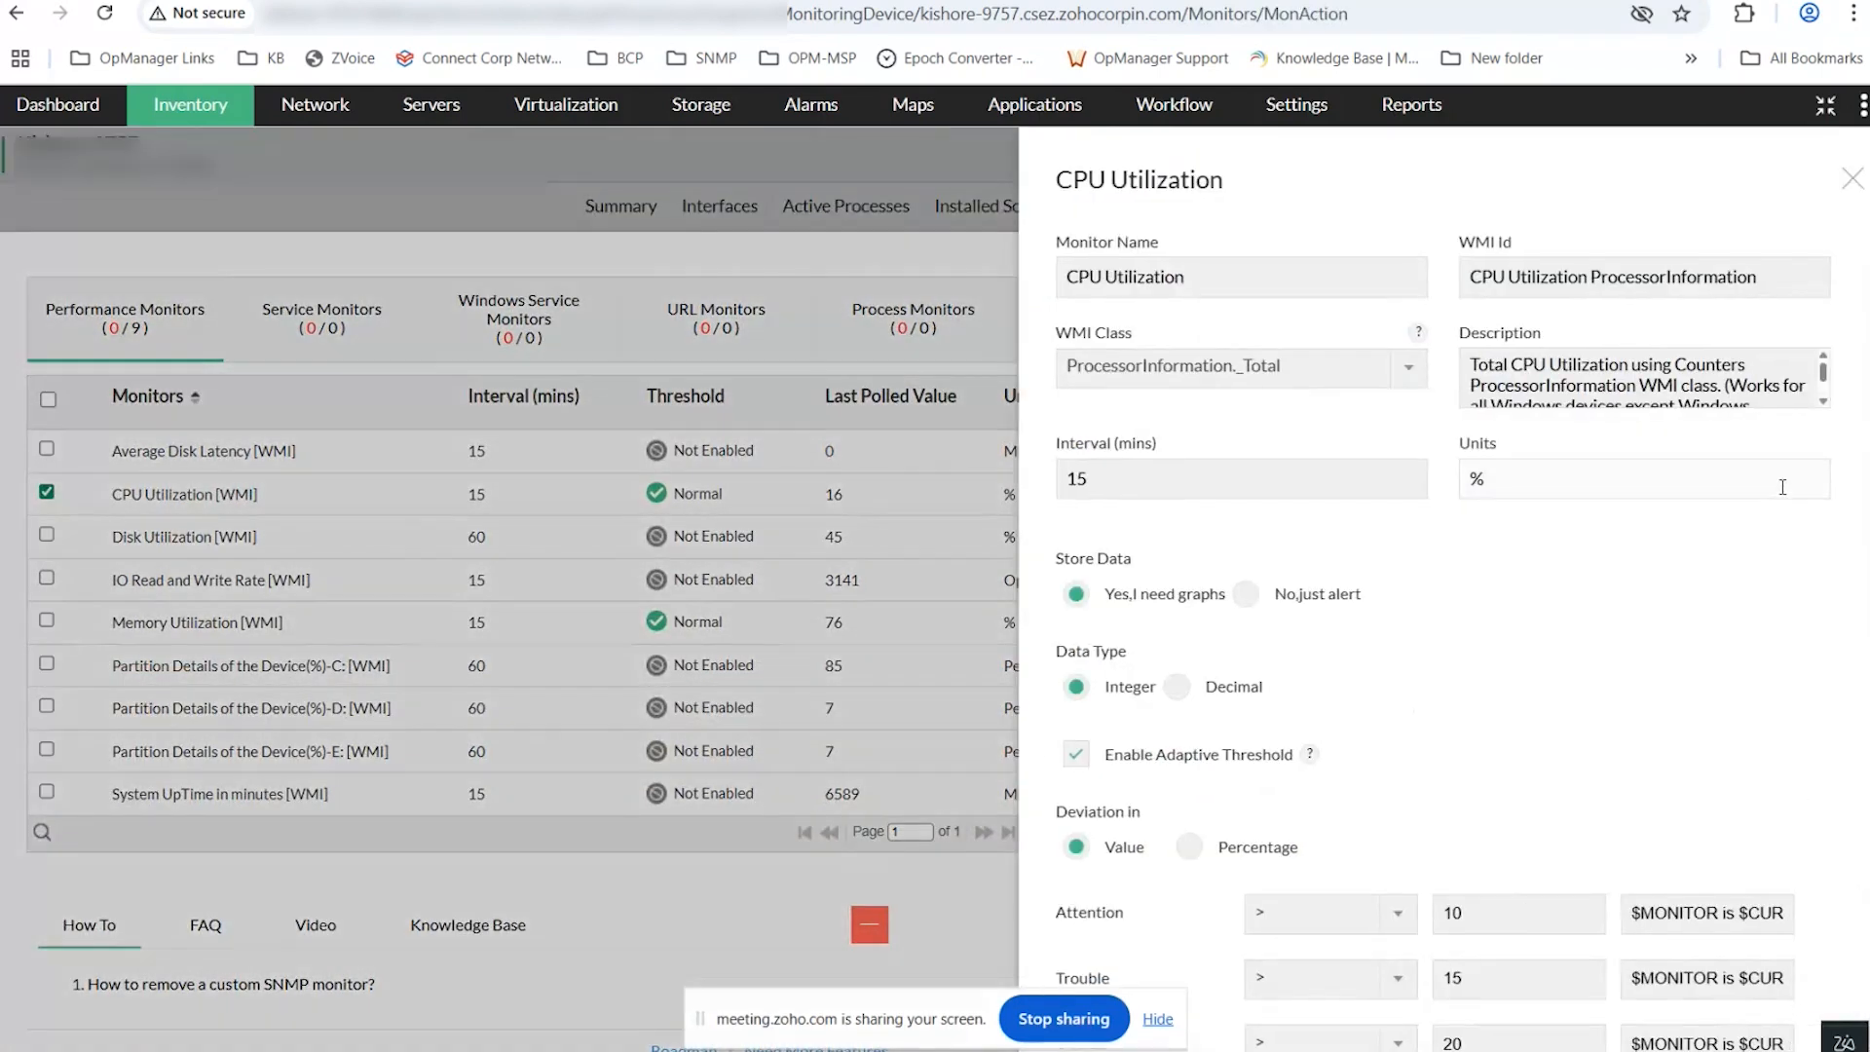
scroll(1774, 495, "down", 3)
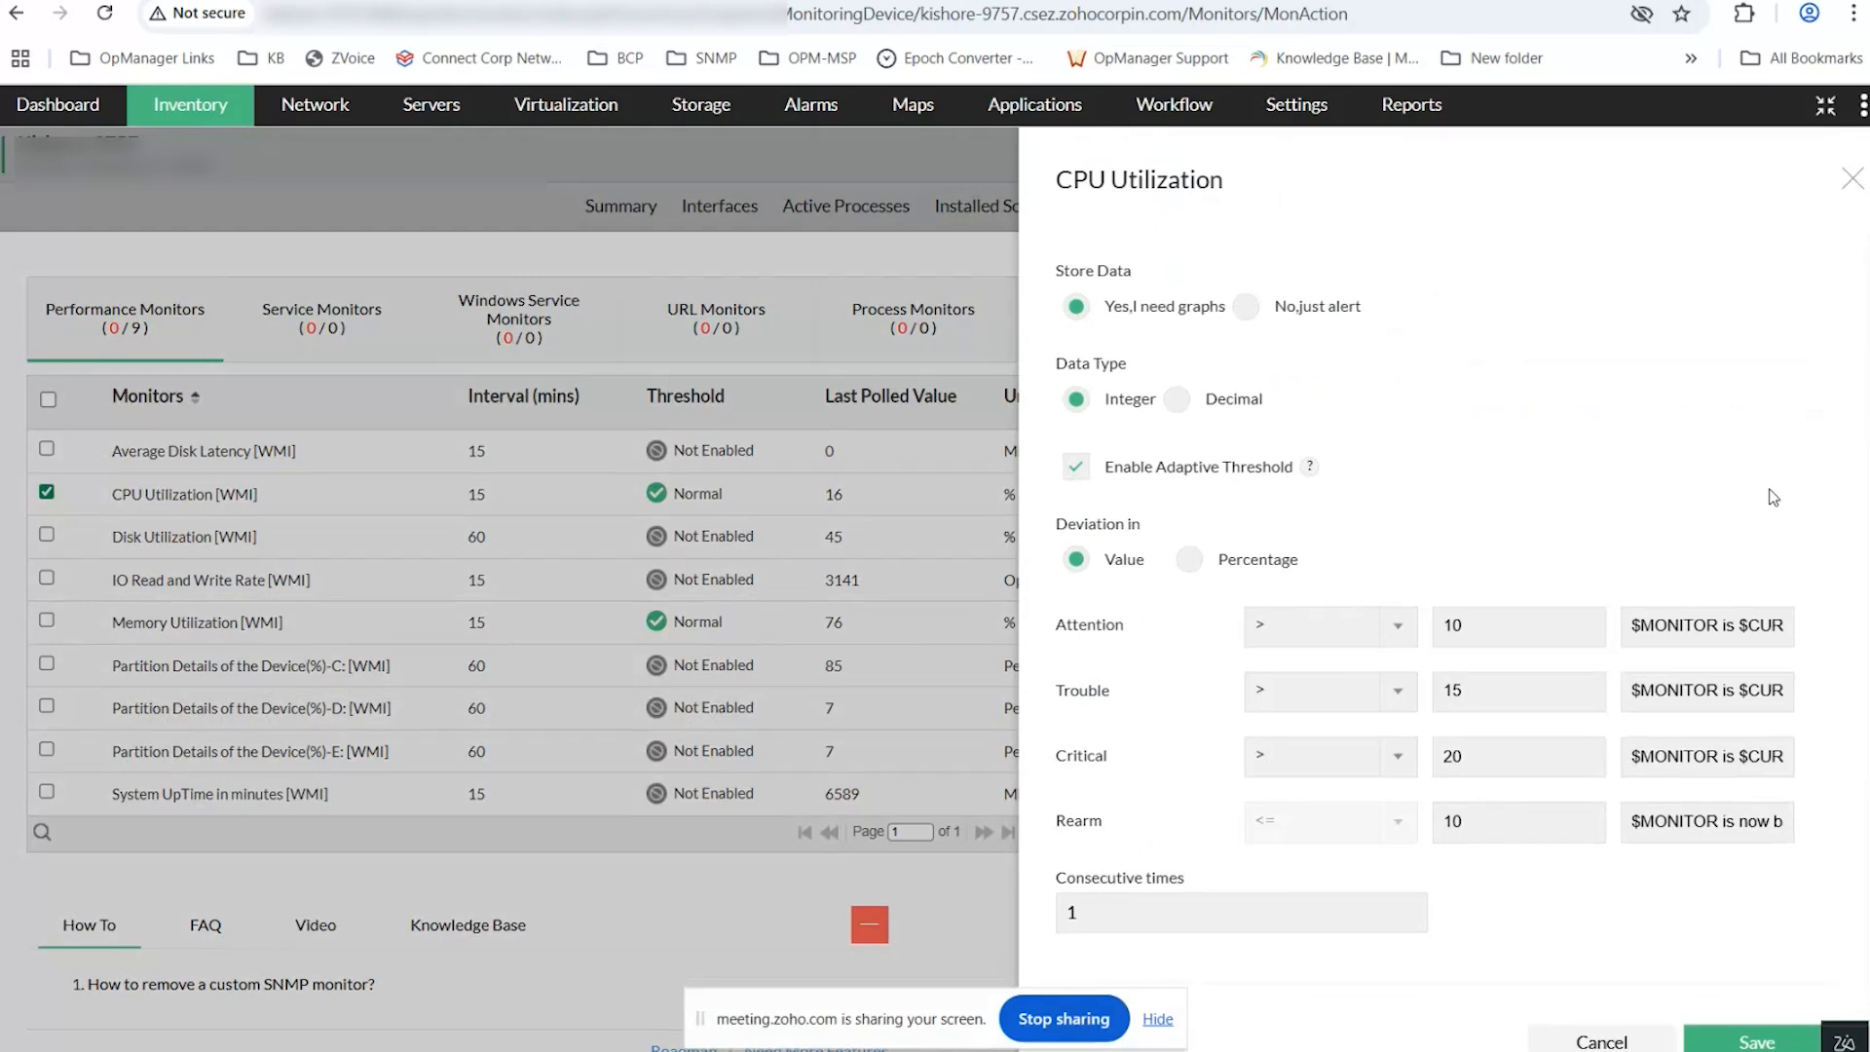
left_click(1851, 182)
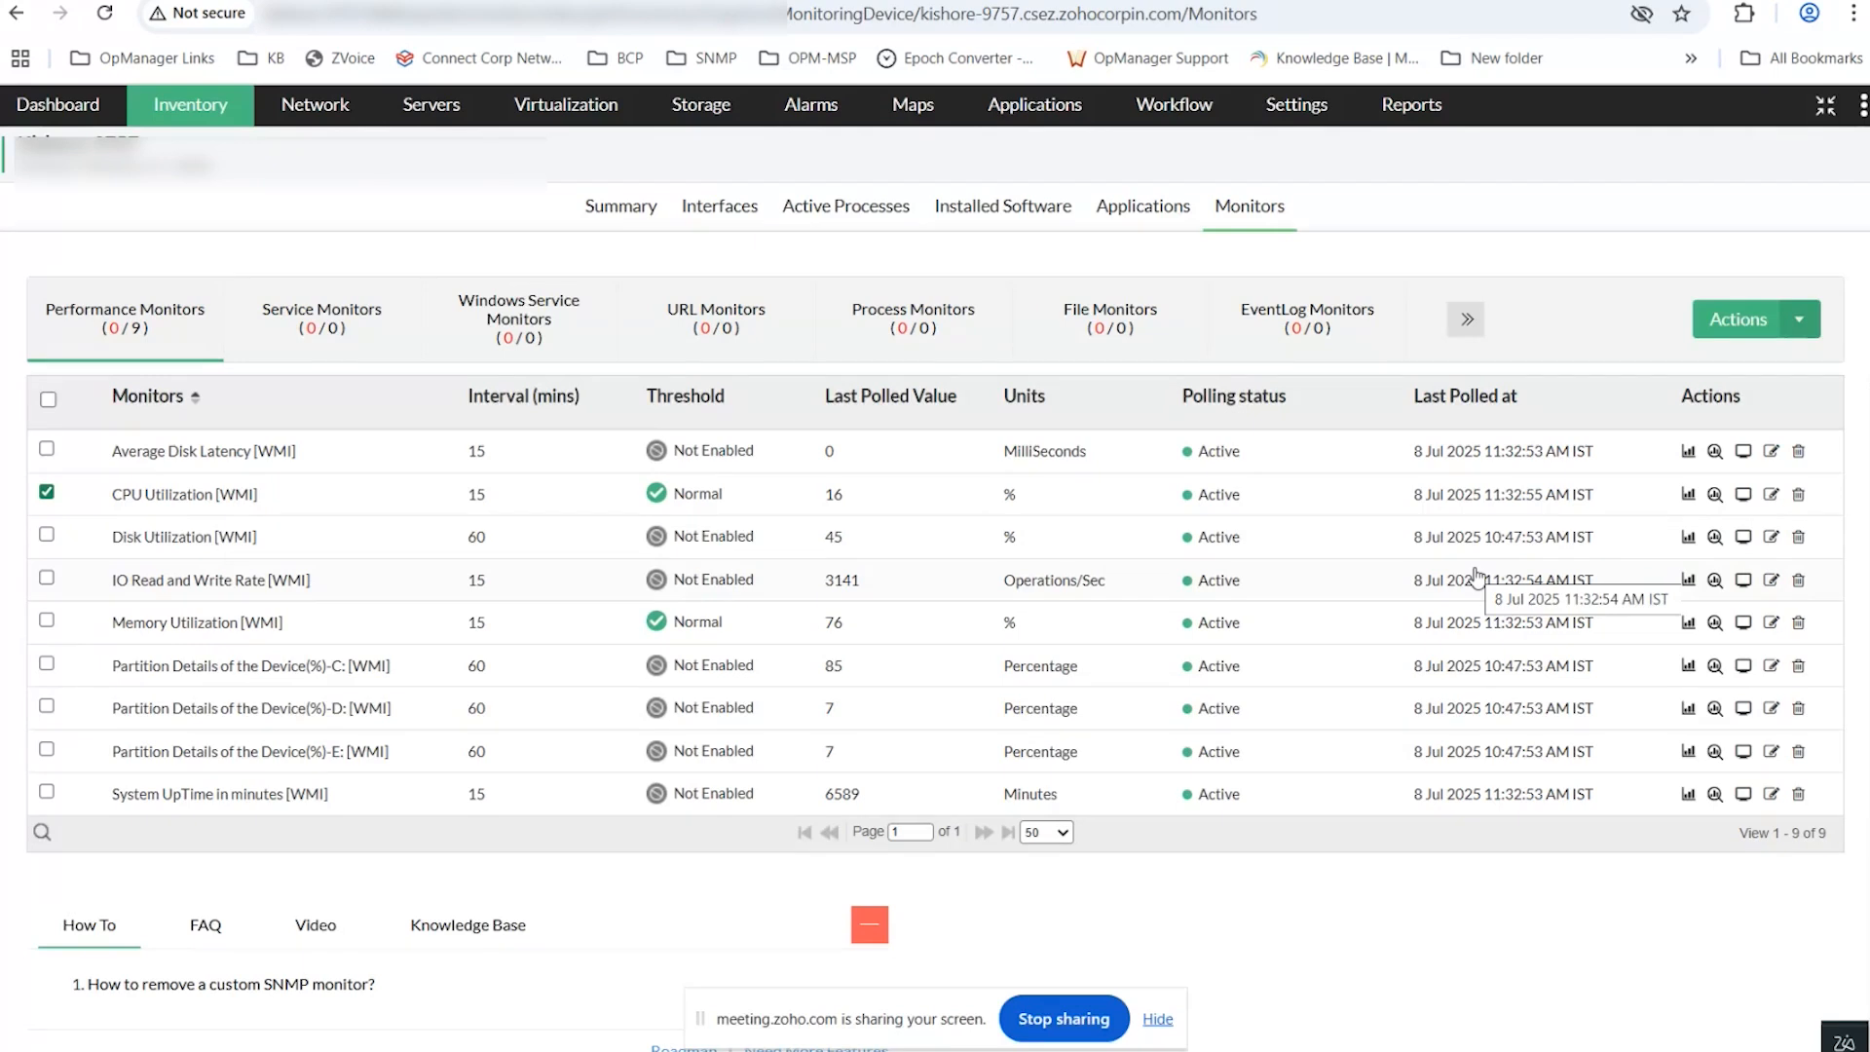
Open the performance monitor templates, examine the WMI CPU Utilization template's device association, and close it without applying.
mouse_move(1315, 114)
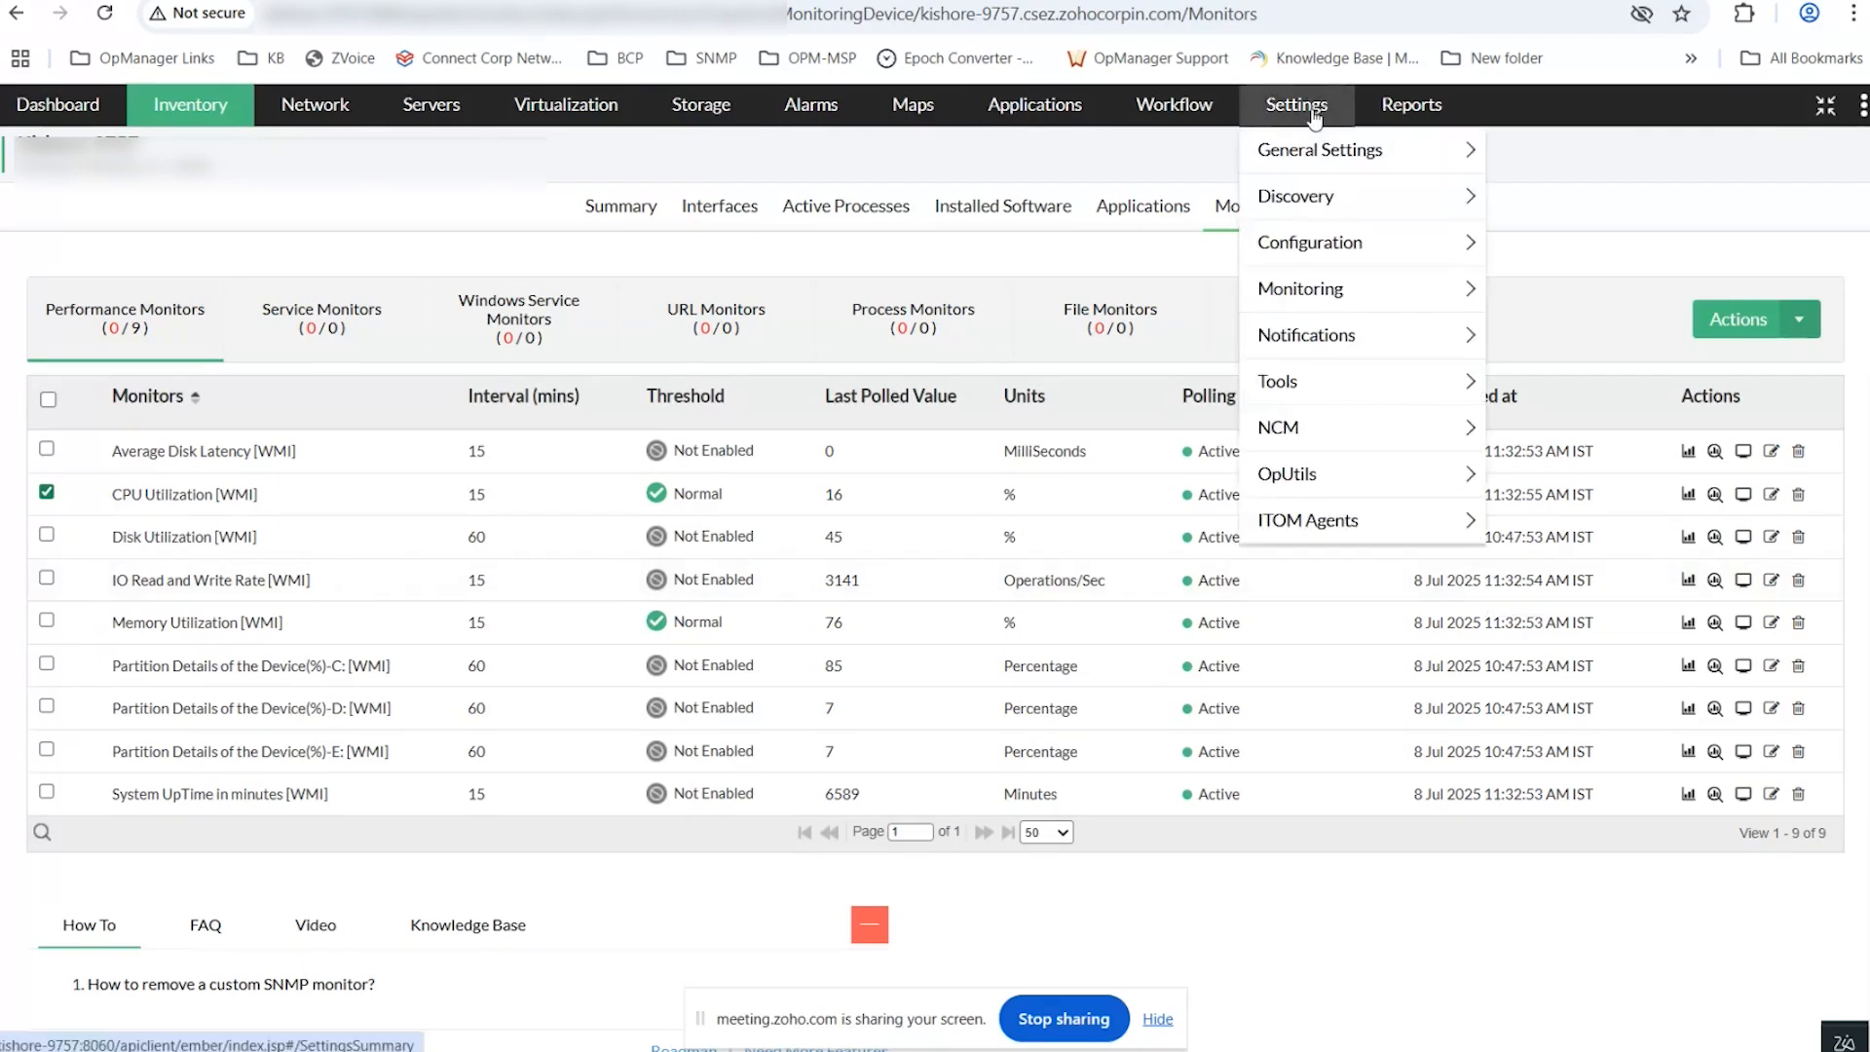
left_click(1315, 115)
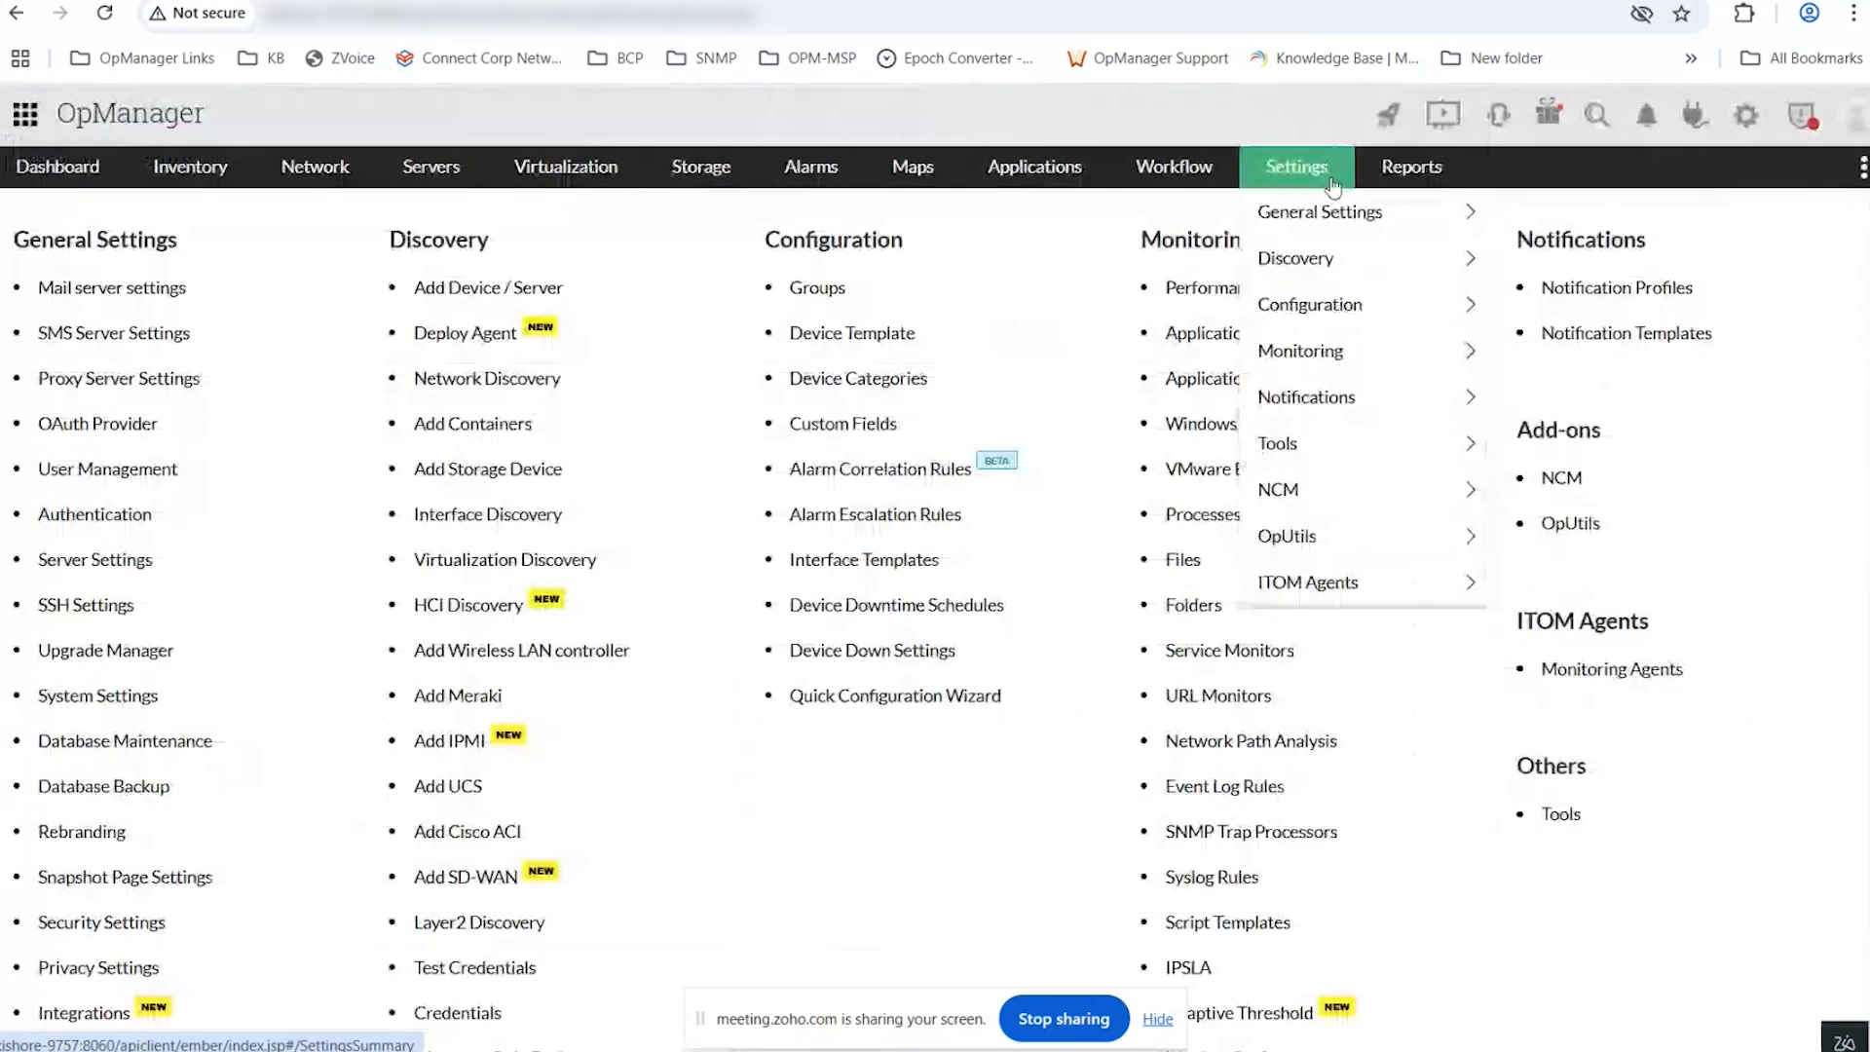
left_click(1212, 292)
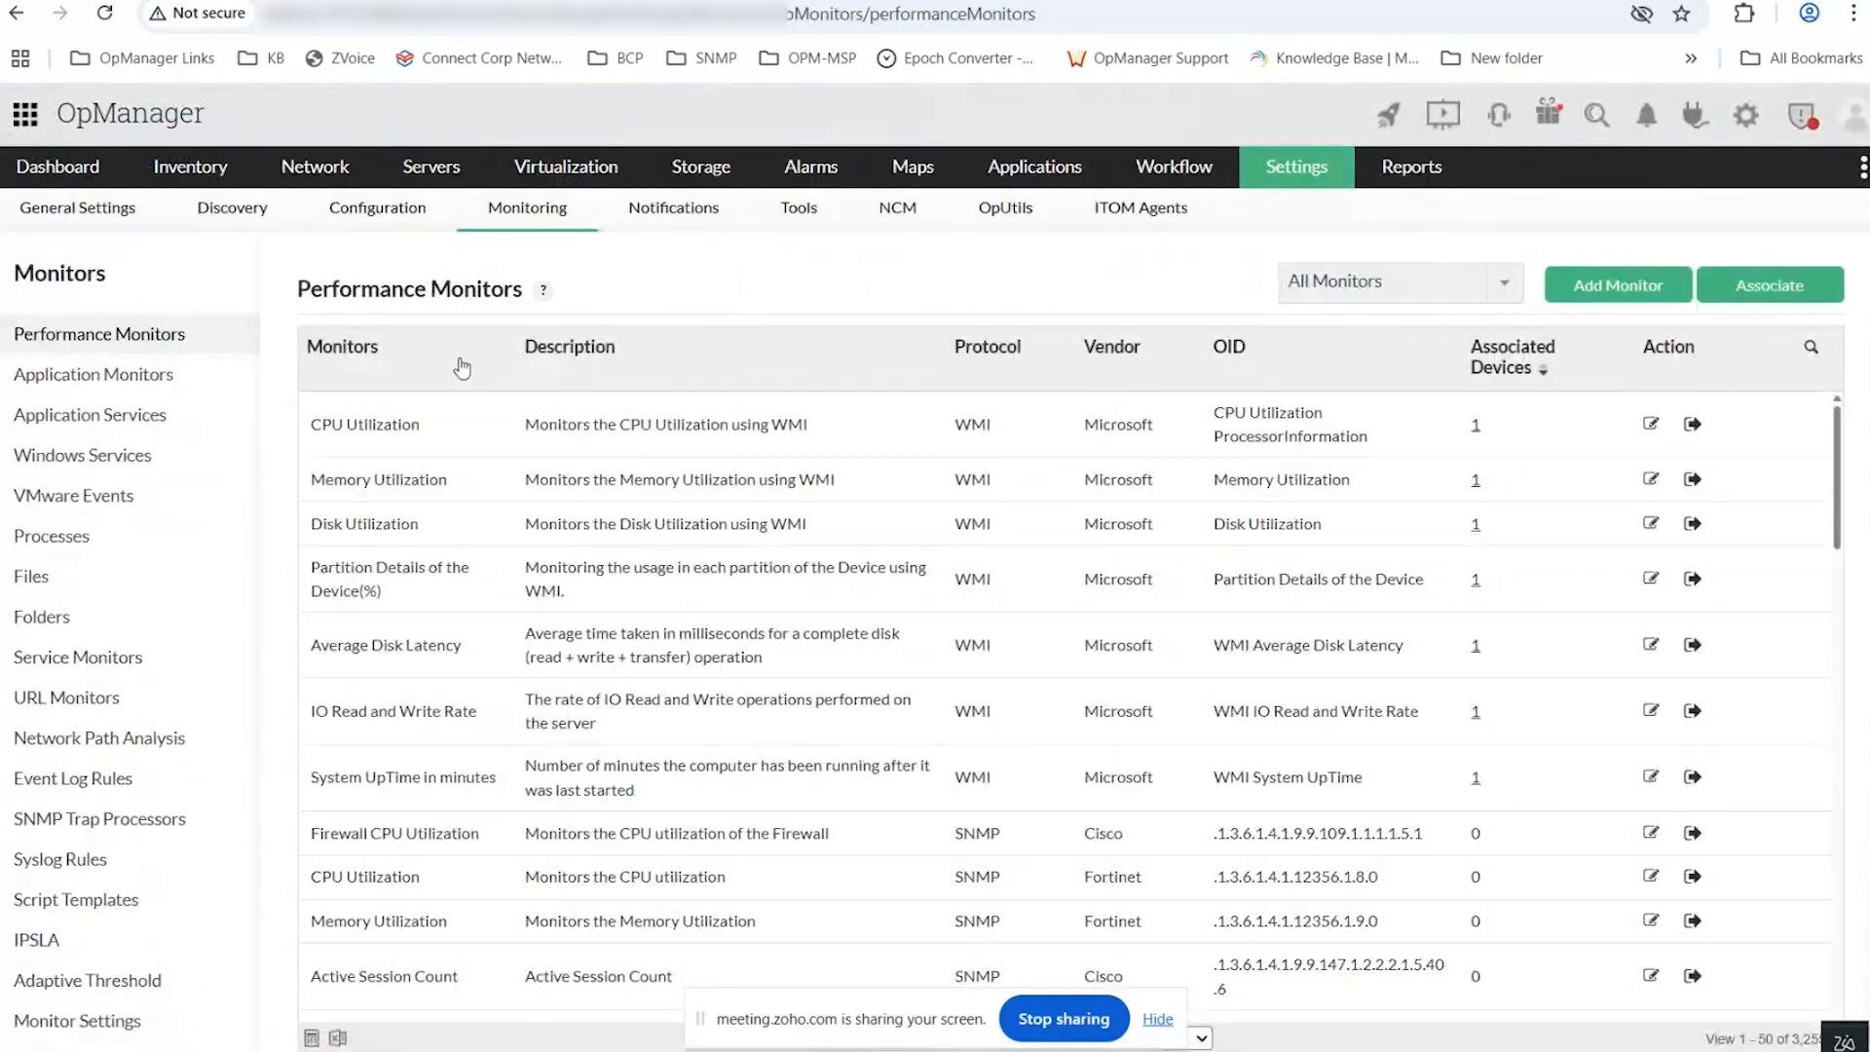
left_click(1693, 426)
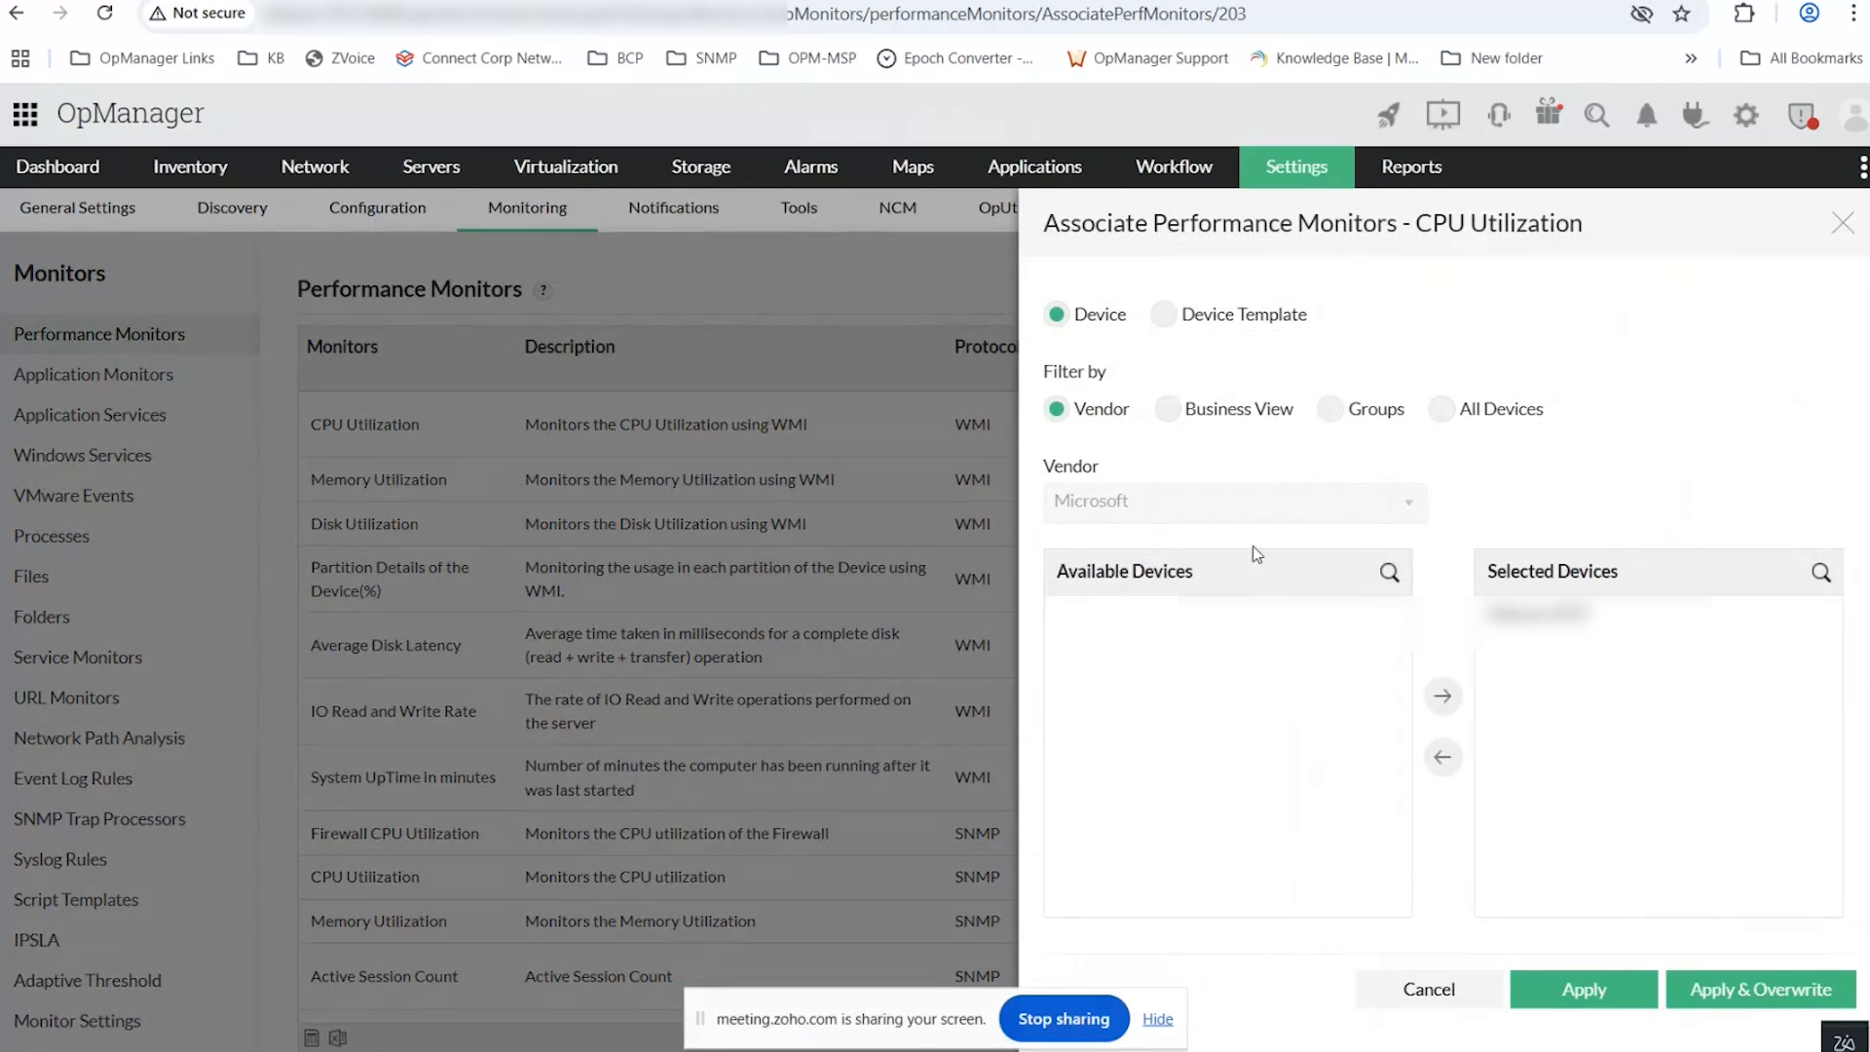
left_click(1492, 621)
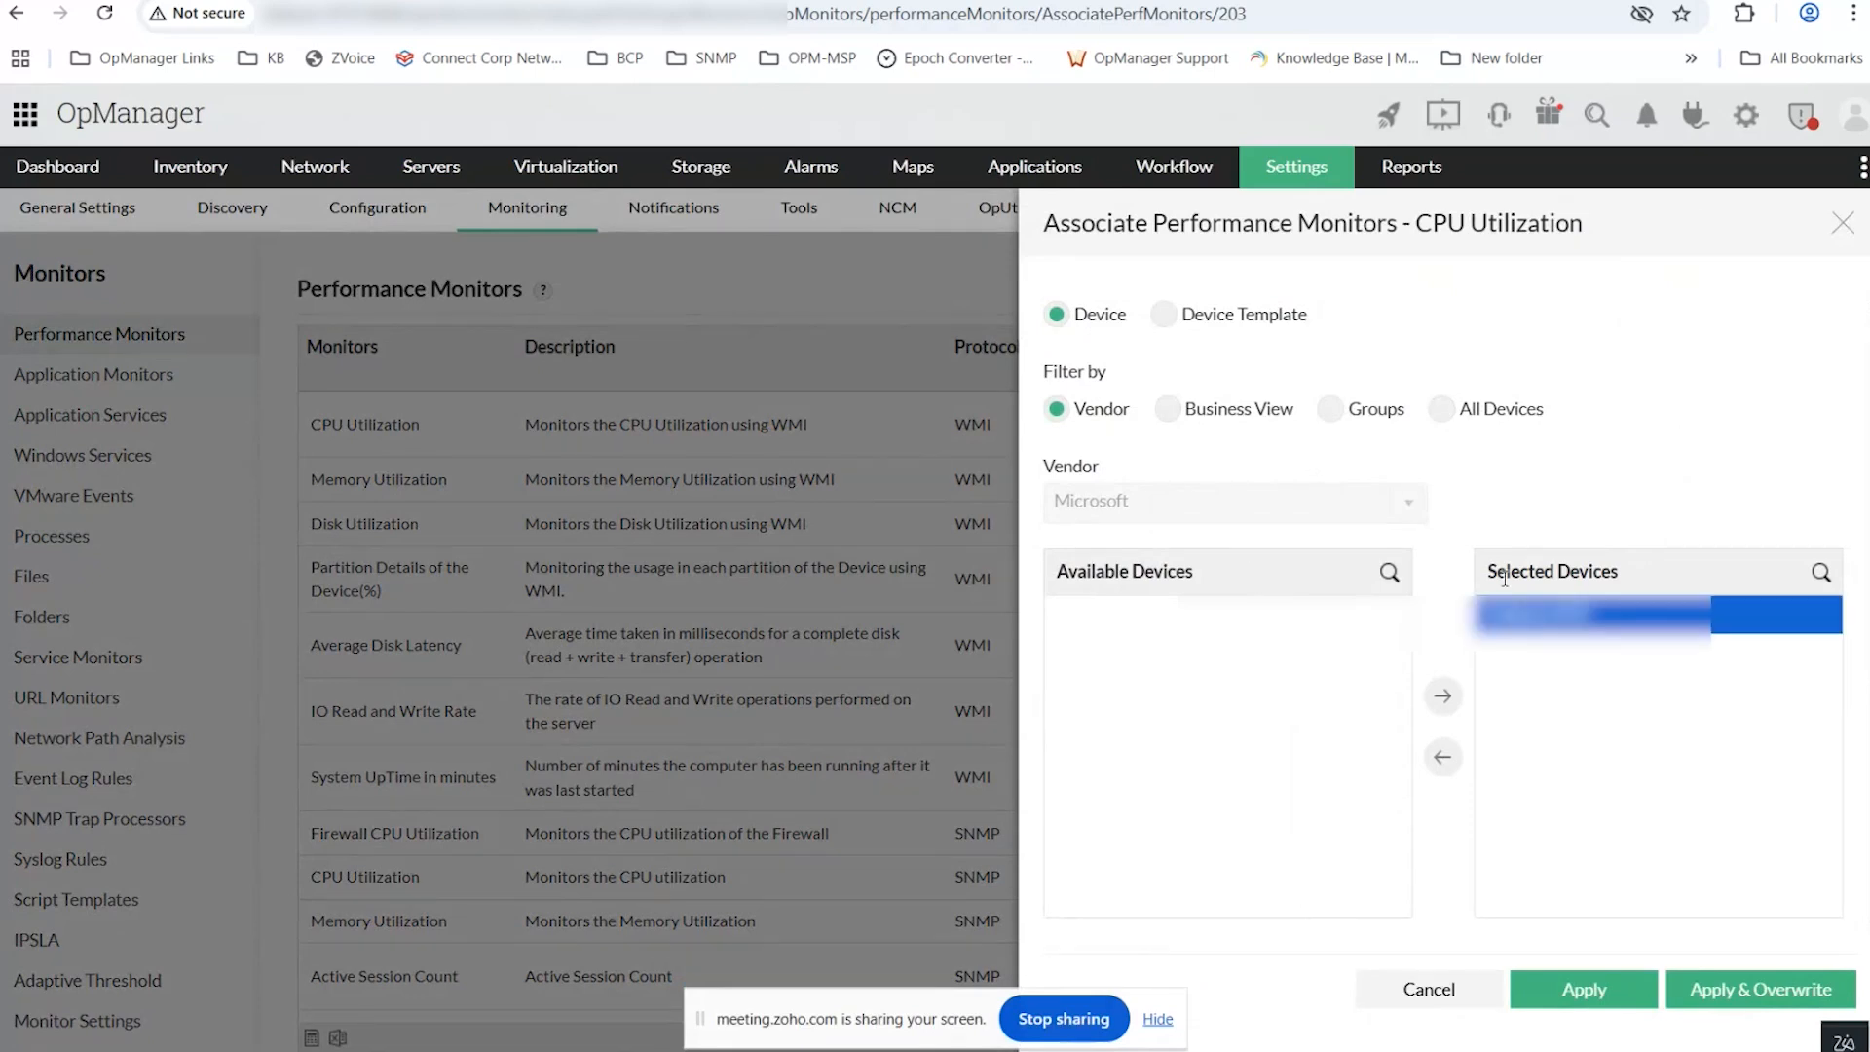
left_click(1841, 223)
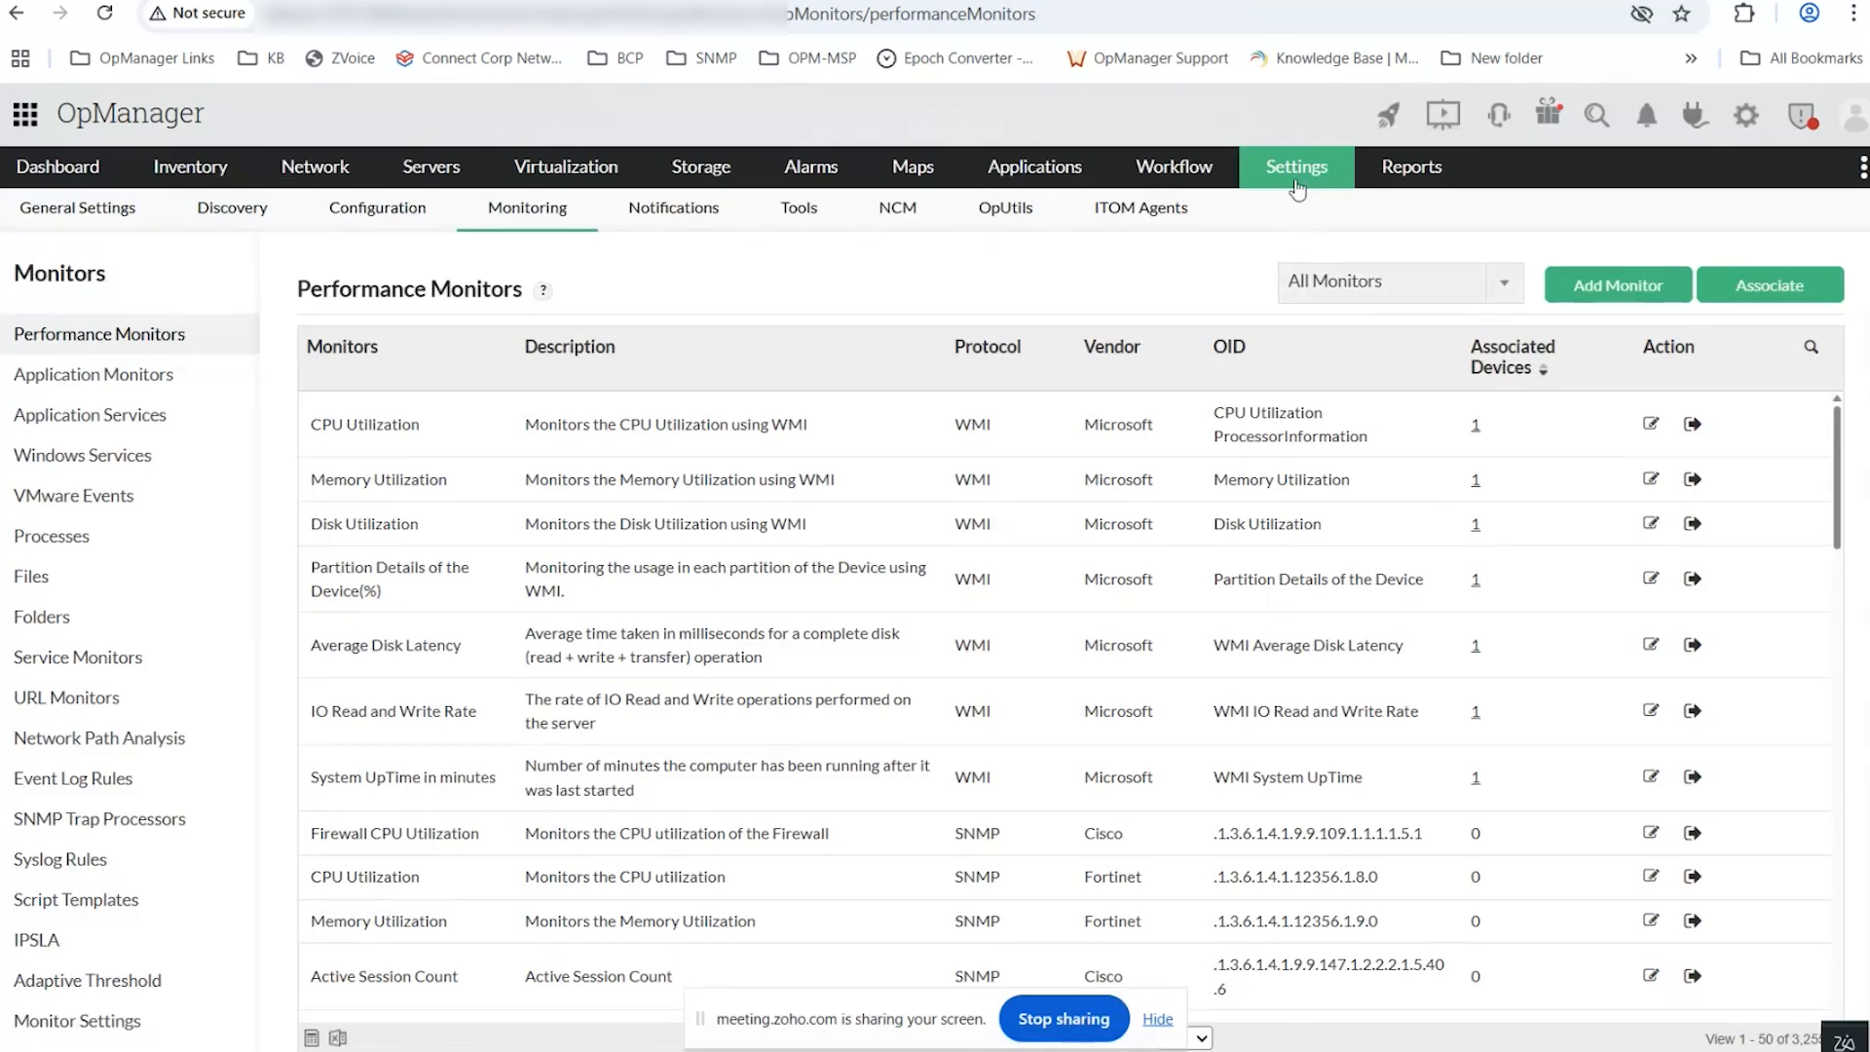
Open the Windows 11 device template and examine its availability interval, device identifier and associated monitors.
mouse_move(1297, 182)
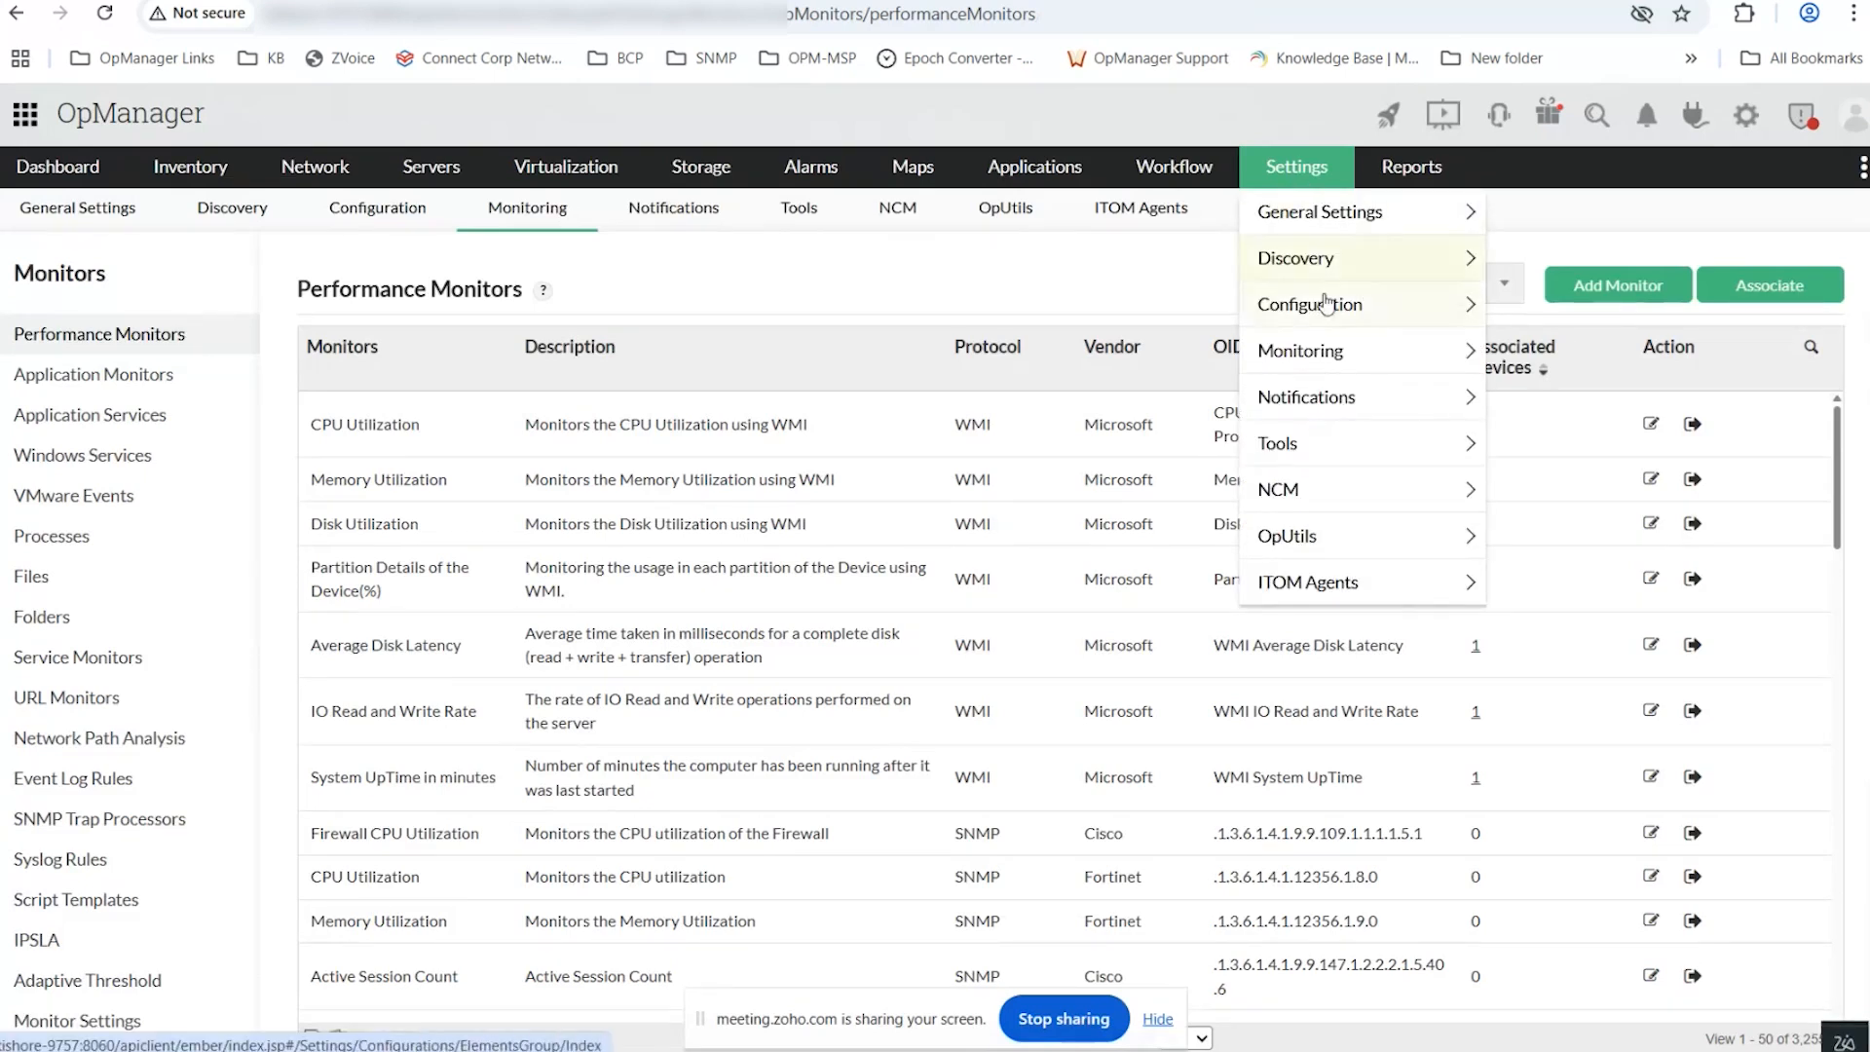
mouse_move(1317, 305)
left_click(1519, 351)
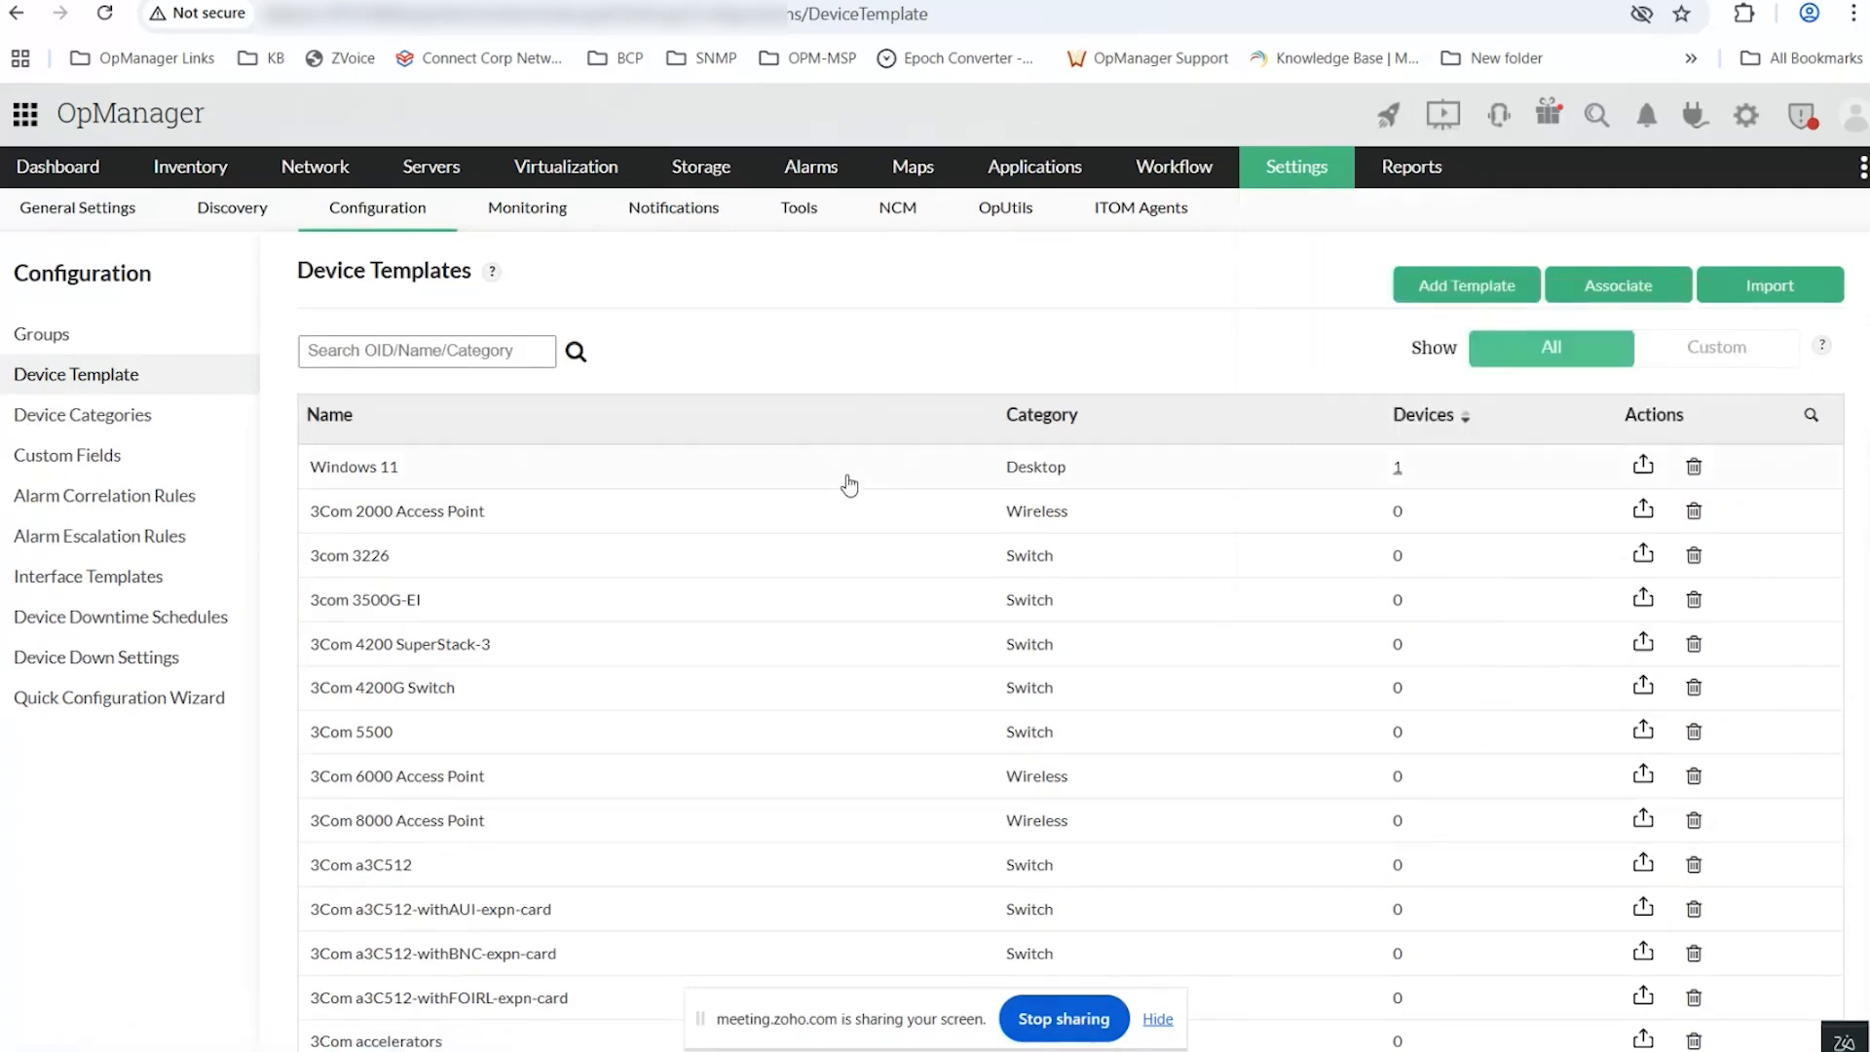
left_click(380, 466)
scroll(1369, 613, "down", 4)
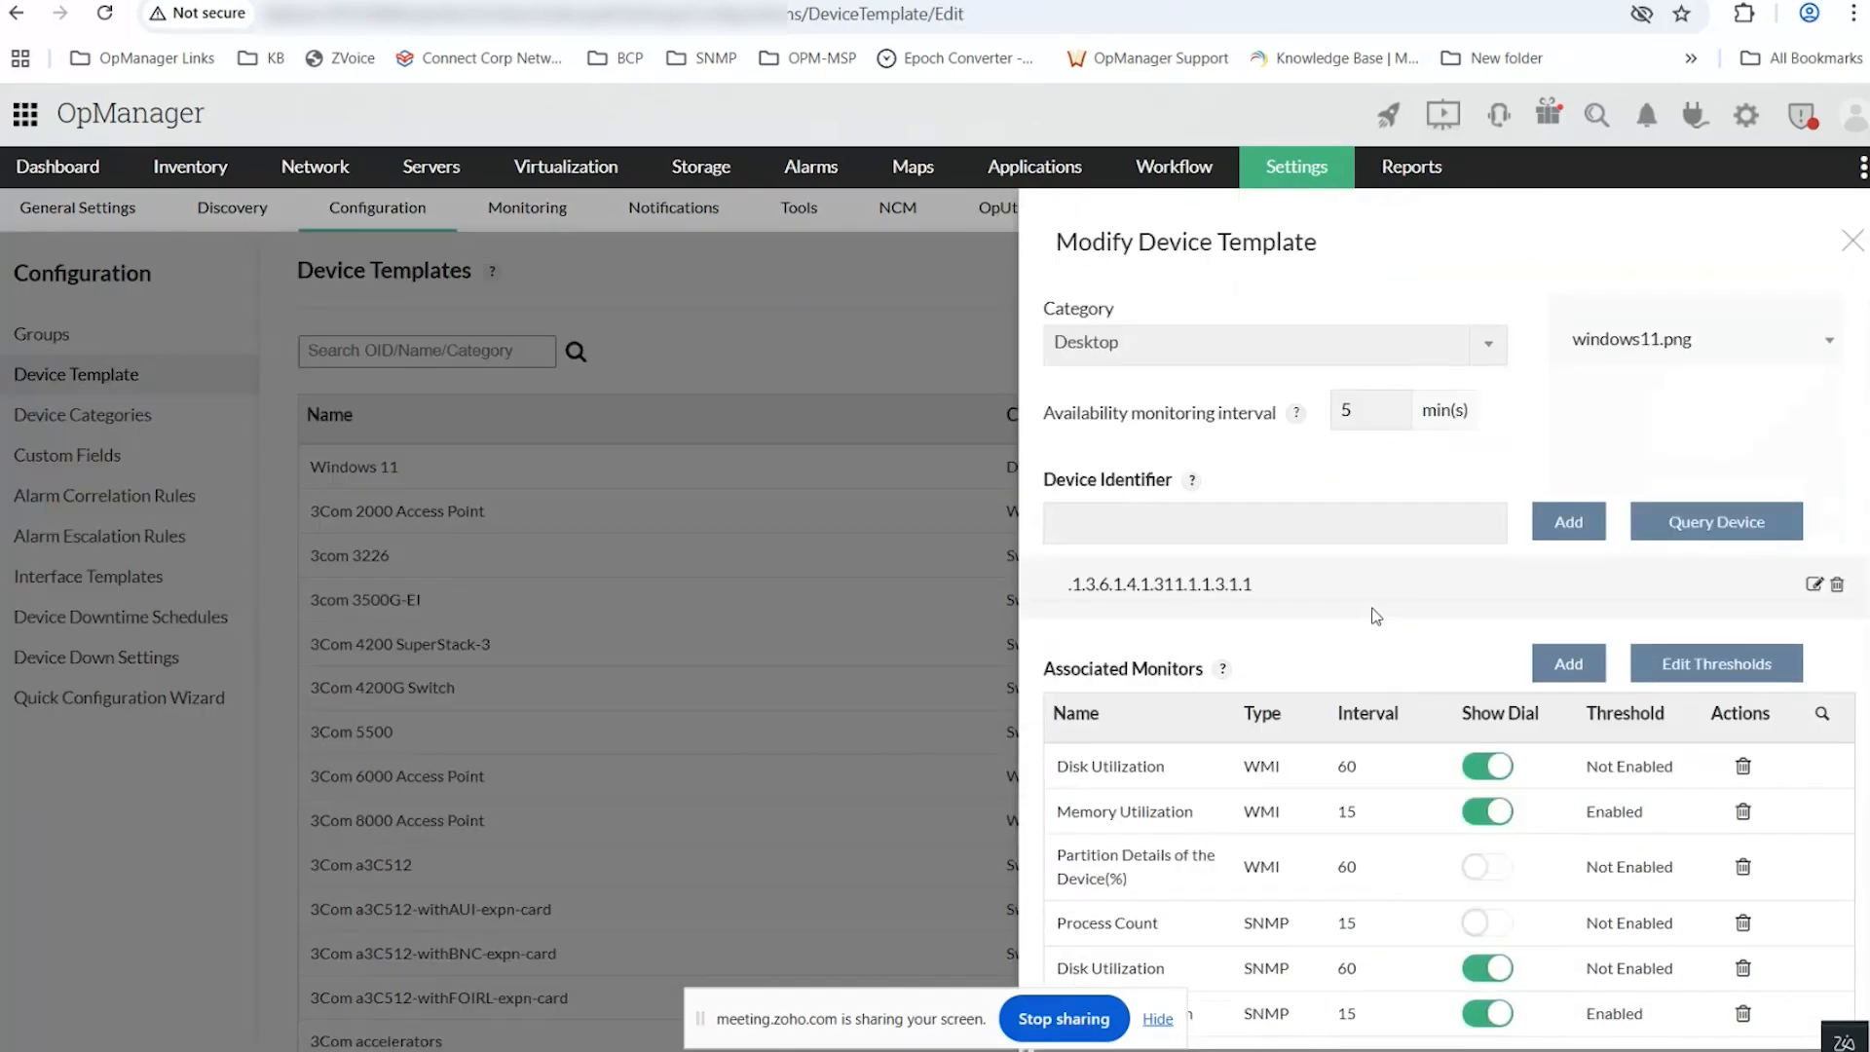
scroll(1116, 536, "down", 1)
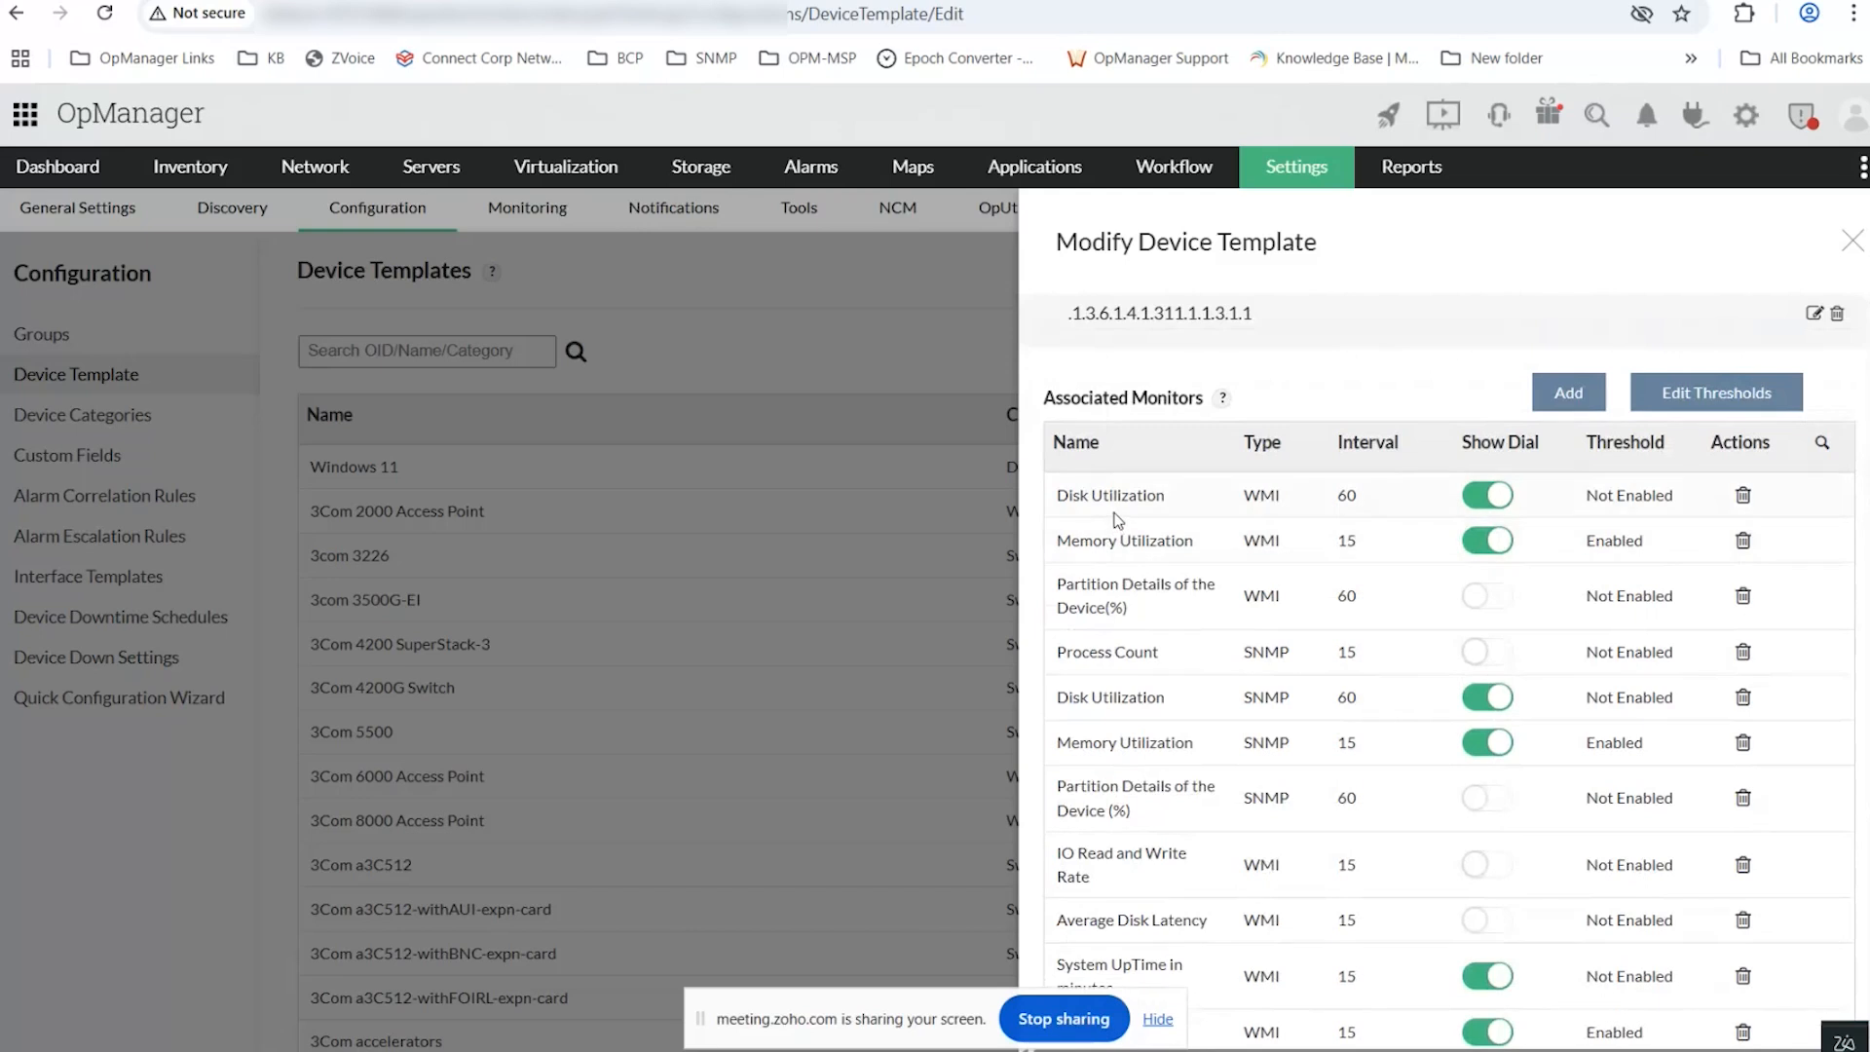
scroll(1122, 548, "down", 3)
scroll(1122, 548, "down", 2)
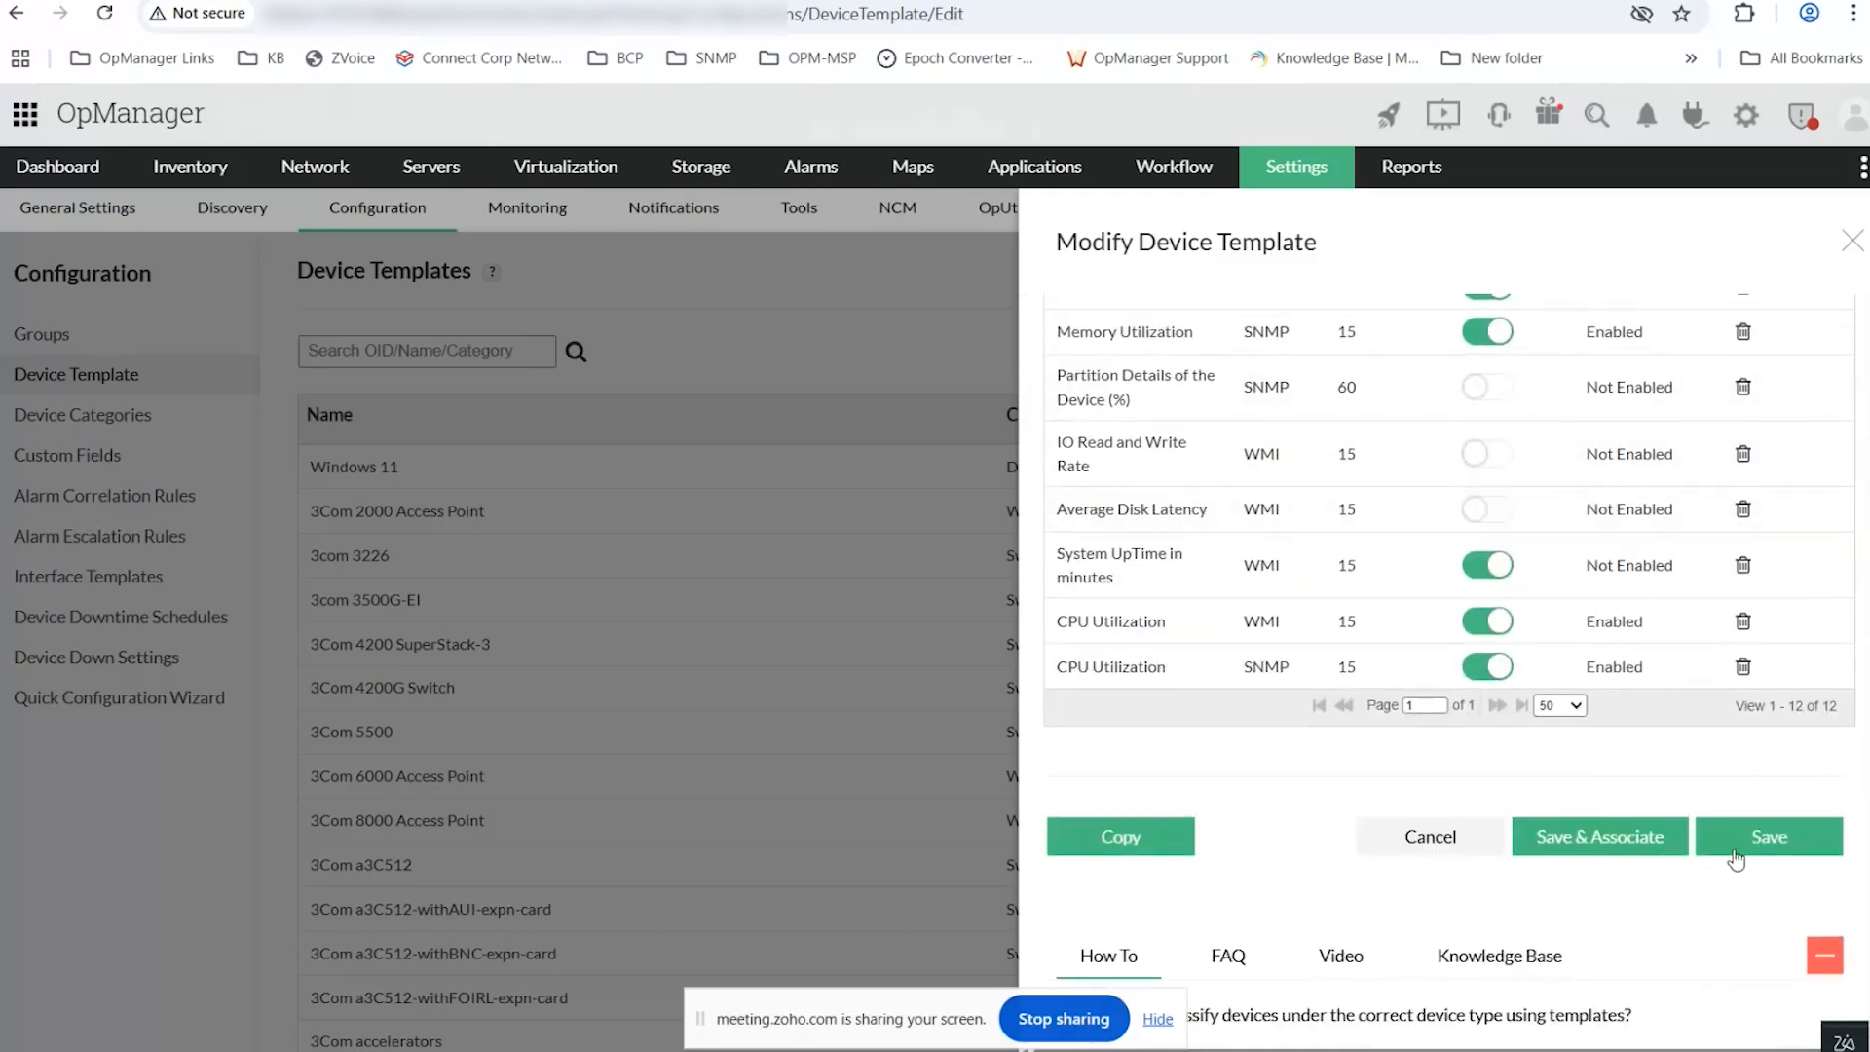
Save the Windows 11 device template and continue to its device association, examine the associate and overwrite options, and cancel the association.
left_click(1631, 844)
scroll(1611, 814, "down", 3)
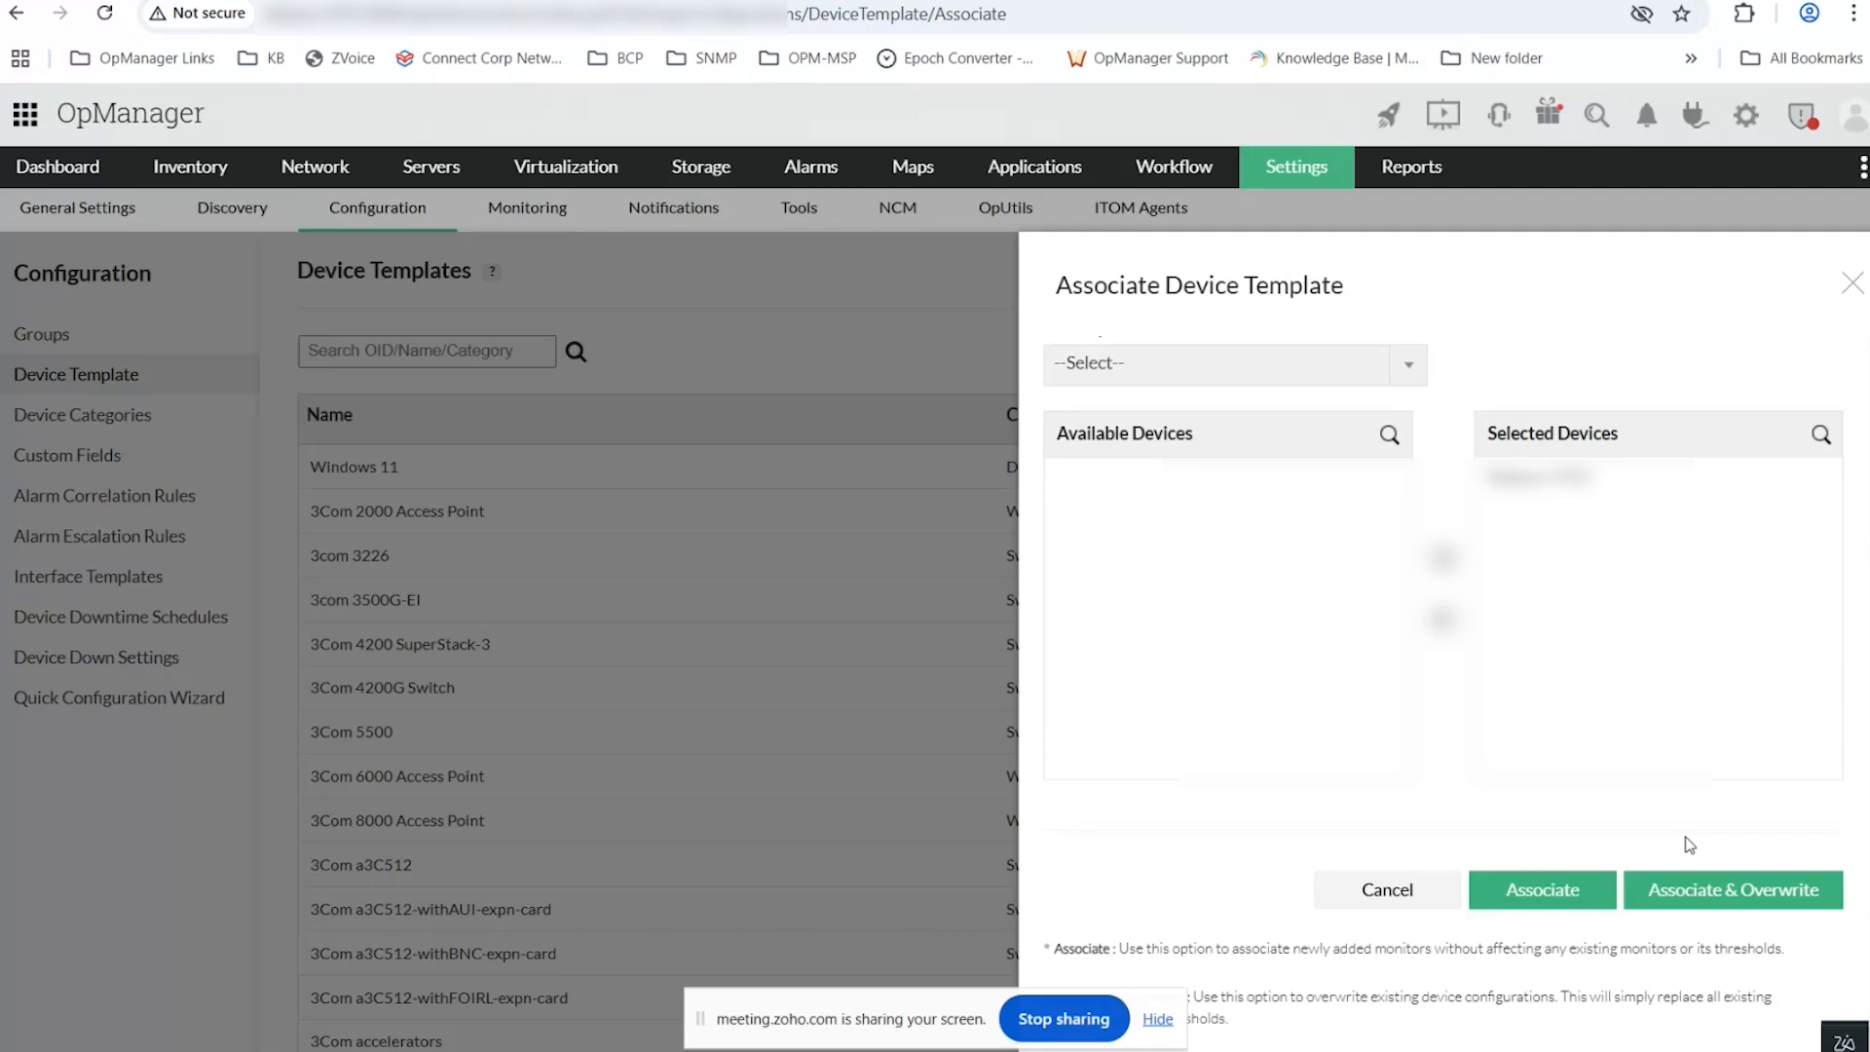
left_click(1422, 905)
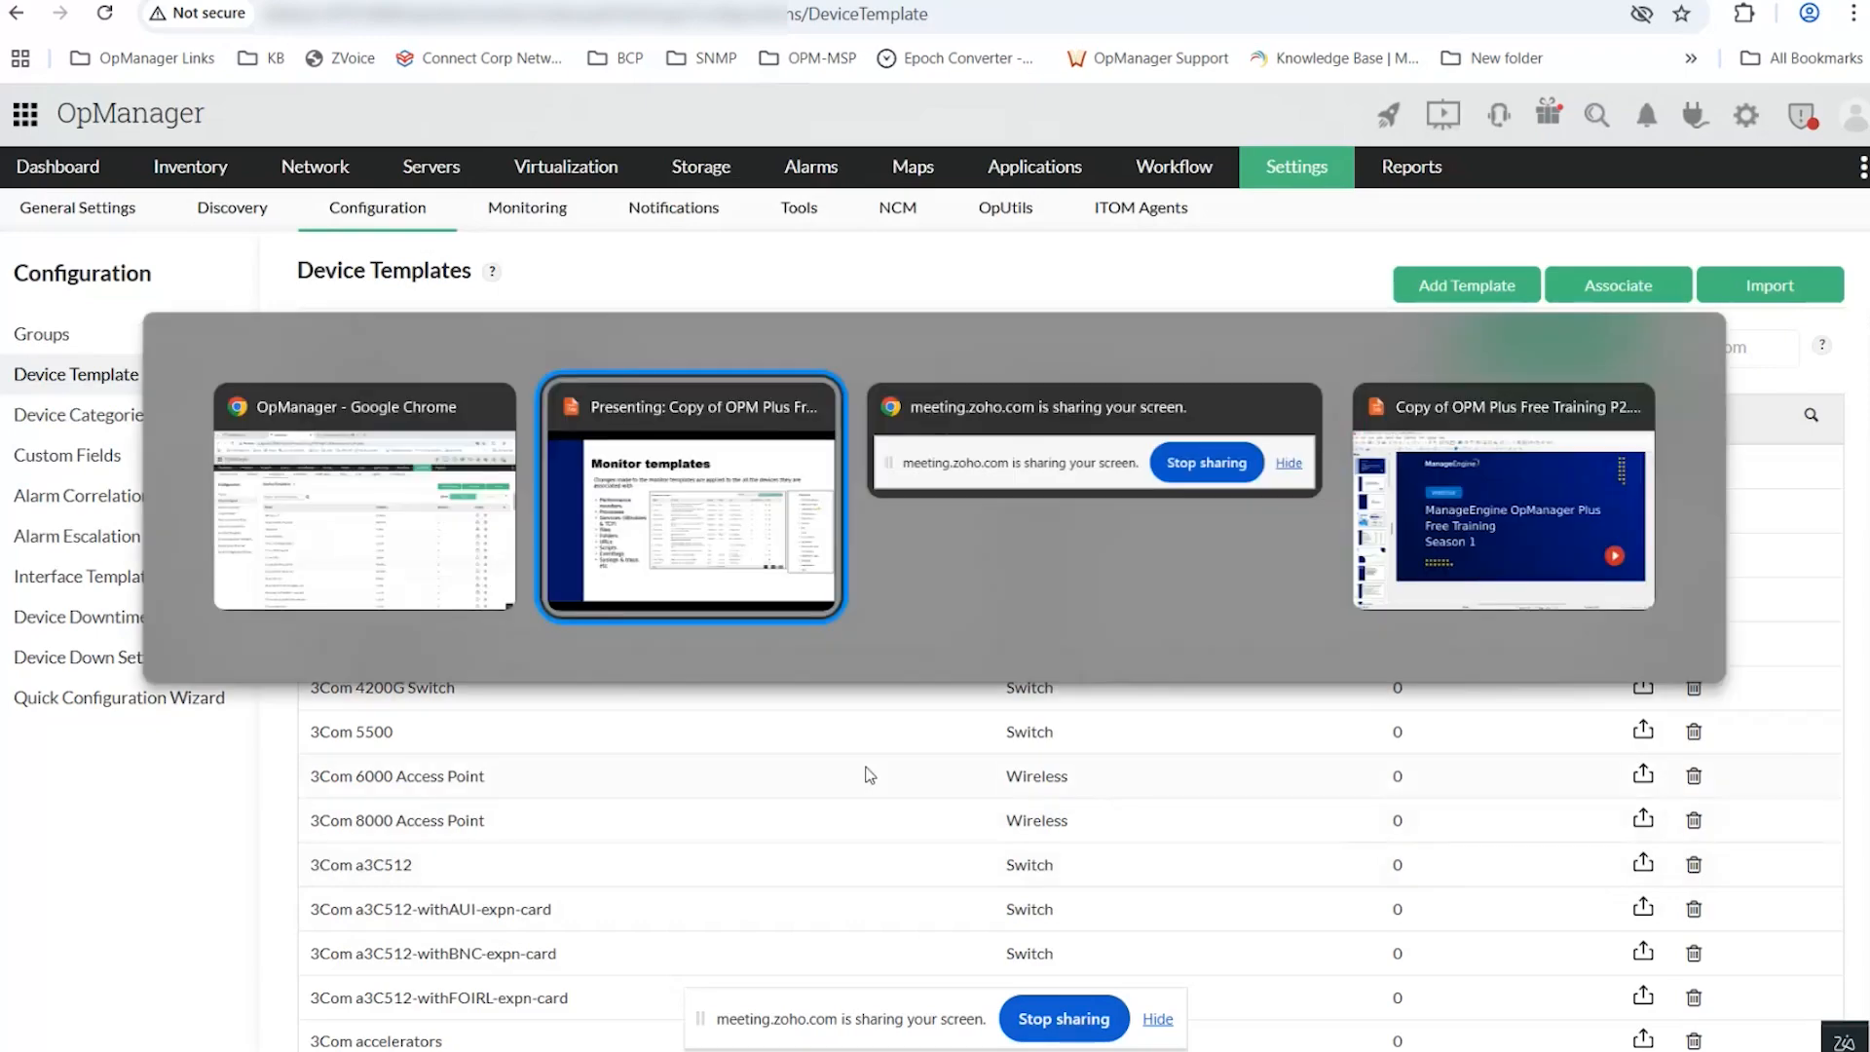
Switch to the training presentation and advance to the Availability monitoring slide.
key("alt+Tab")
key("Right")
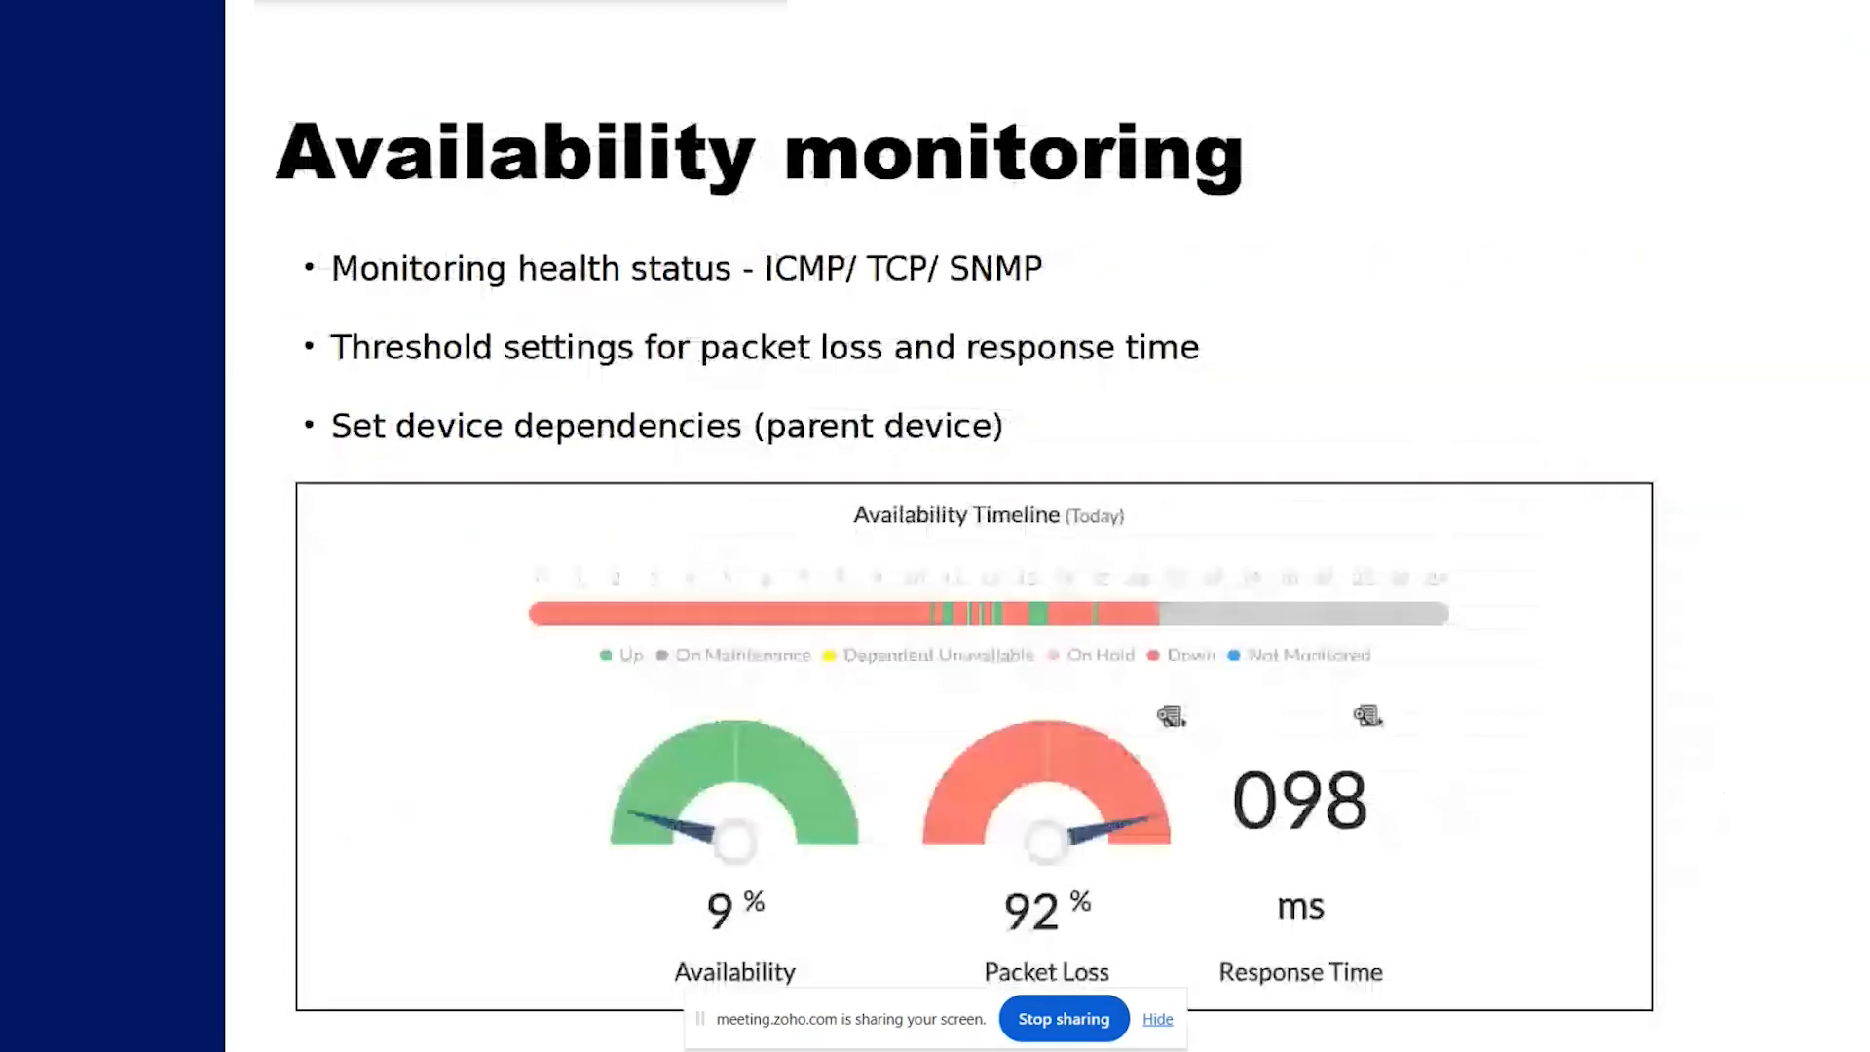
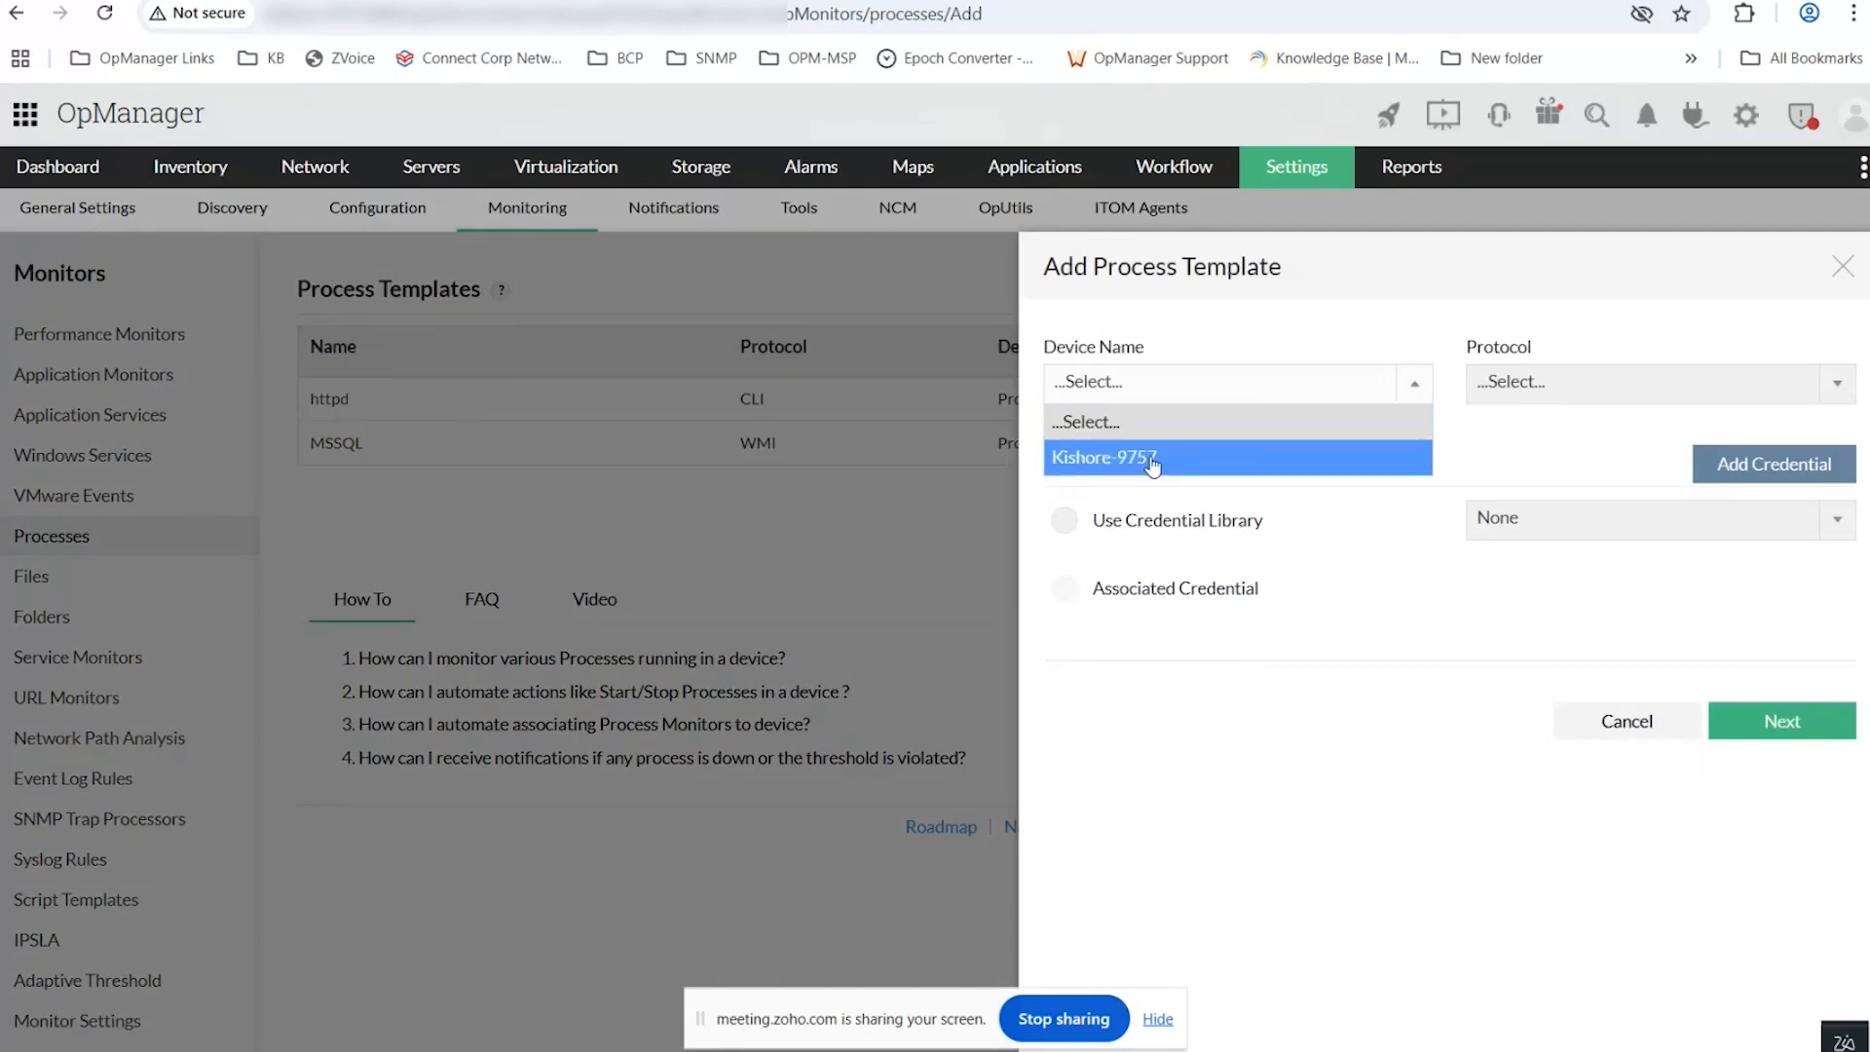
Choose the monitored Windows device and the WMI protocol for a new process template, and load the device's process list.
left_click(1152, 458)
left_click(1503, 394)
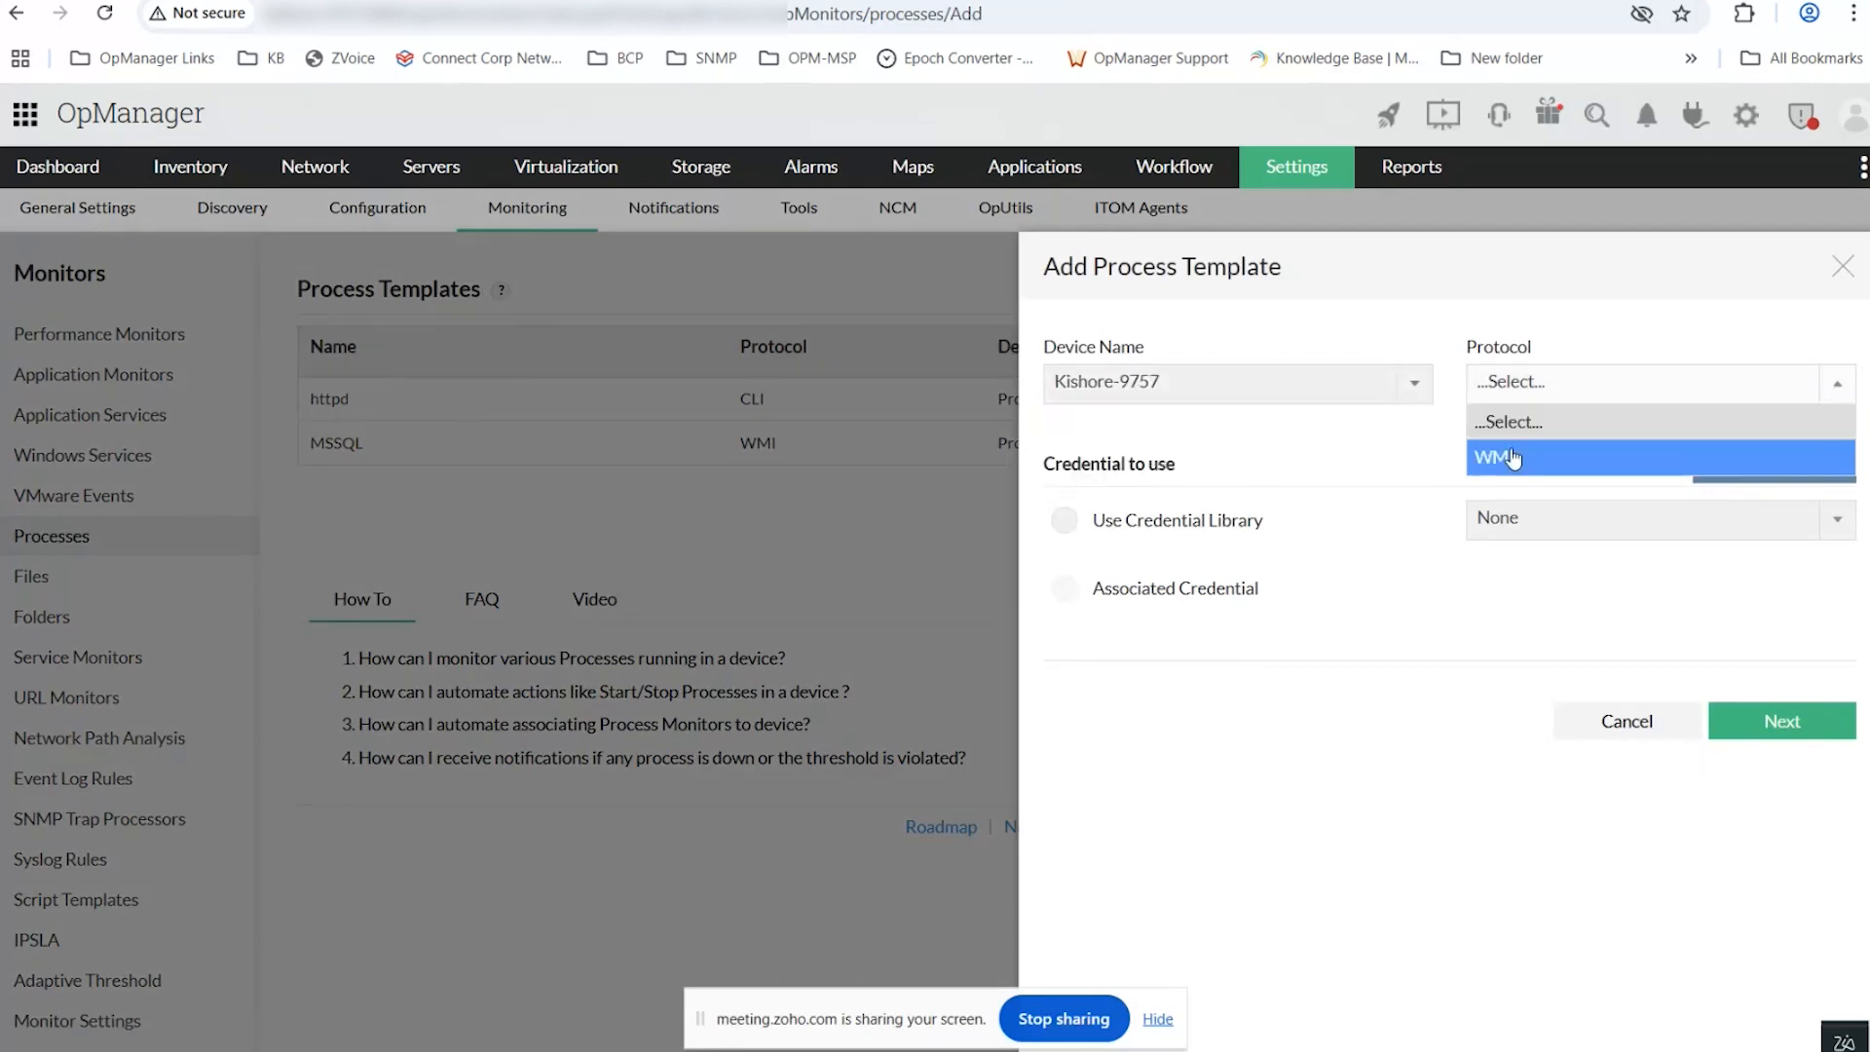
left_click(1514, 457)
left_click(1753, 766)
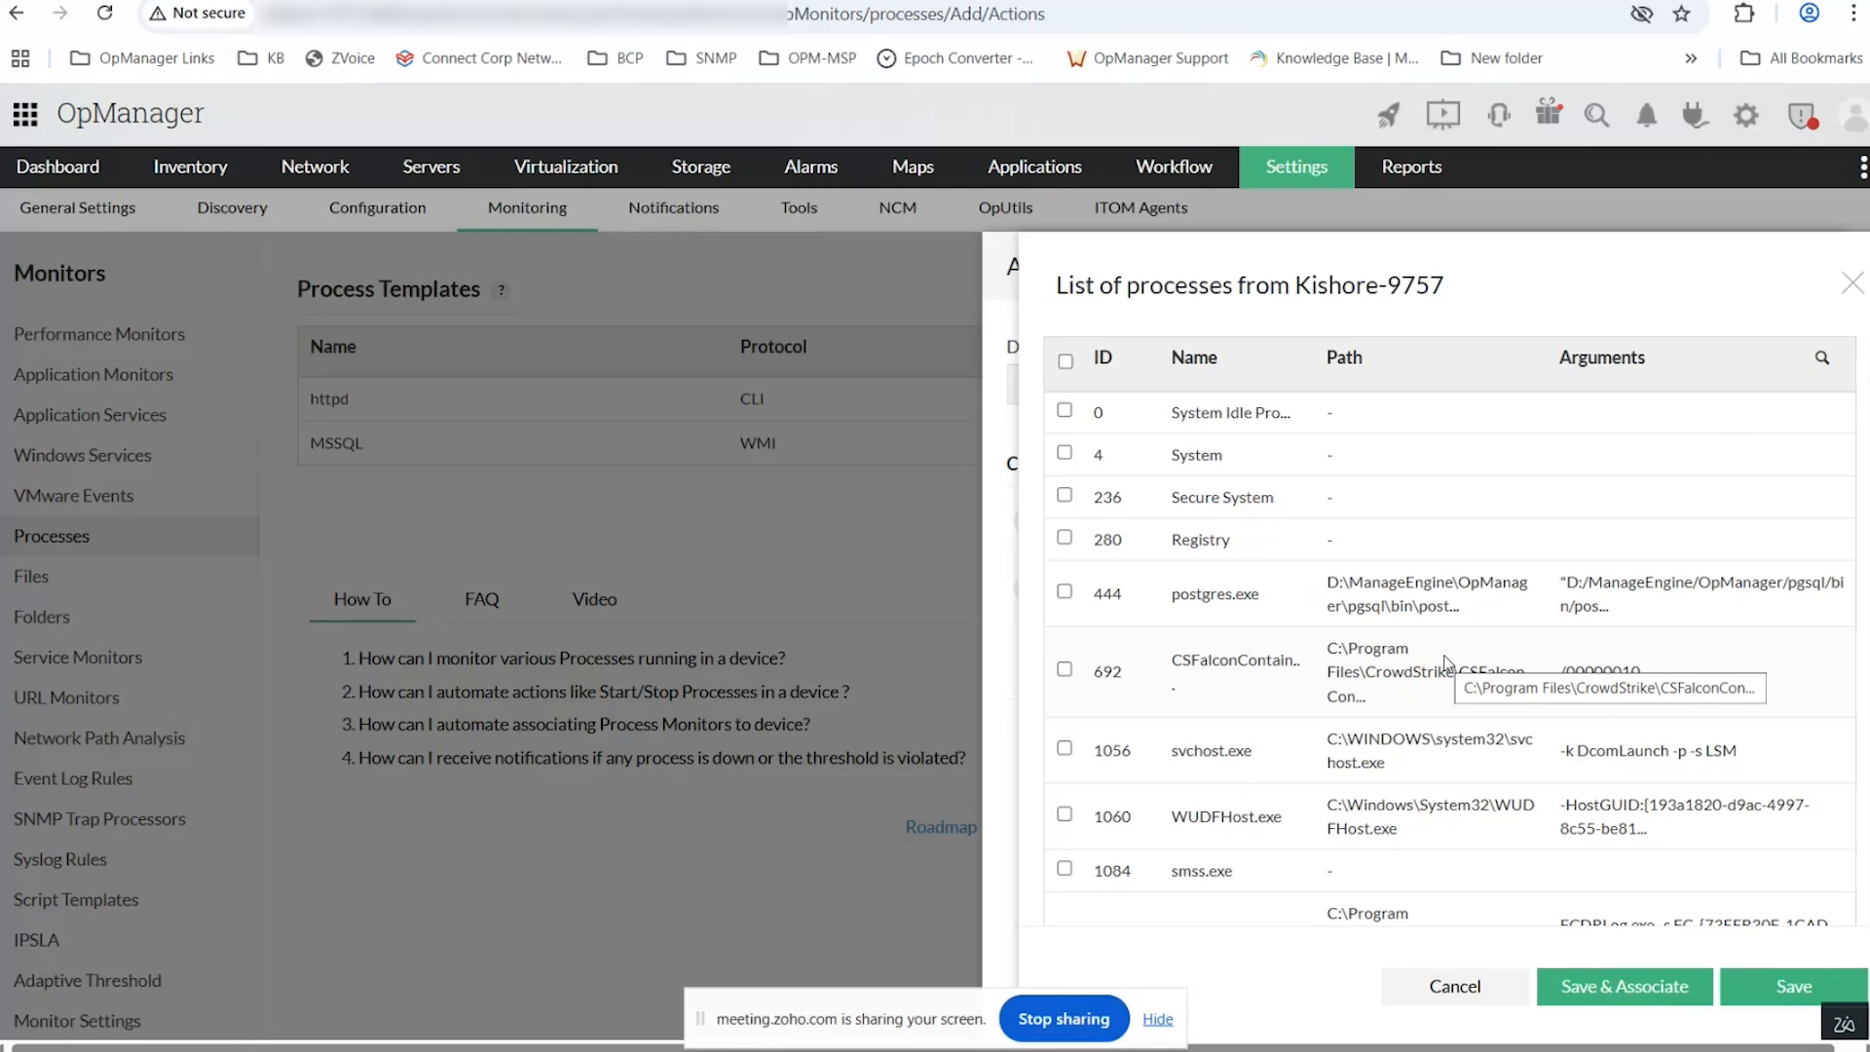
Look through the device's running processes, and close the process list and the new template form without saving.
scroll(1447, 662, "down", 5)
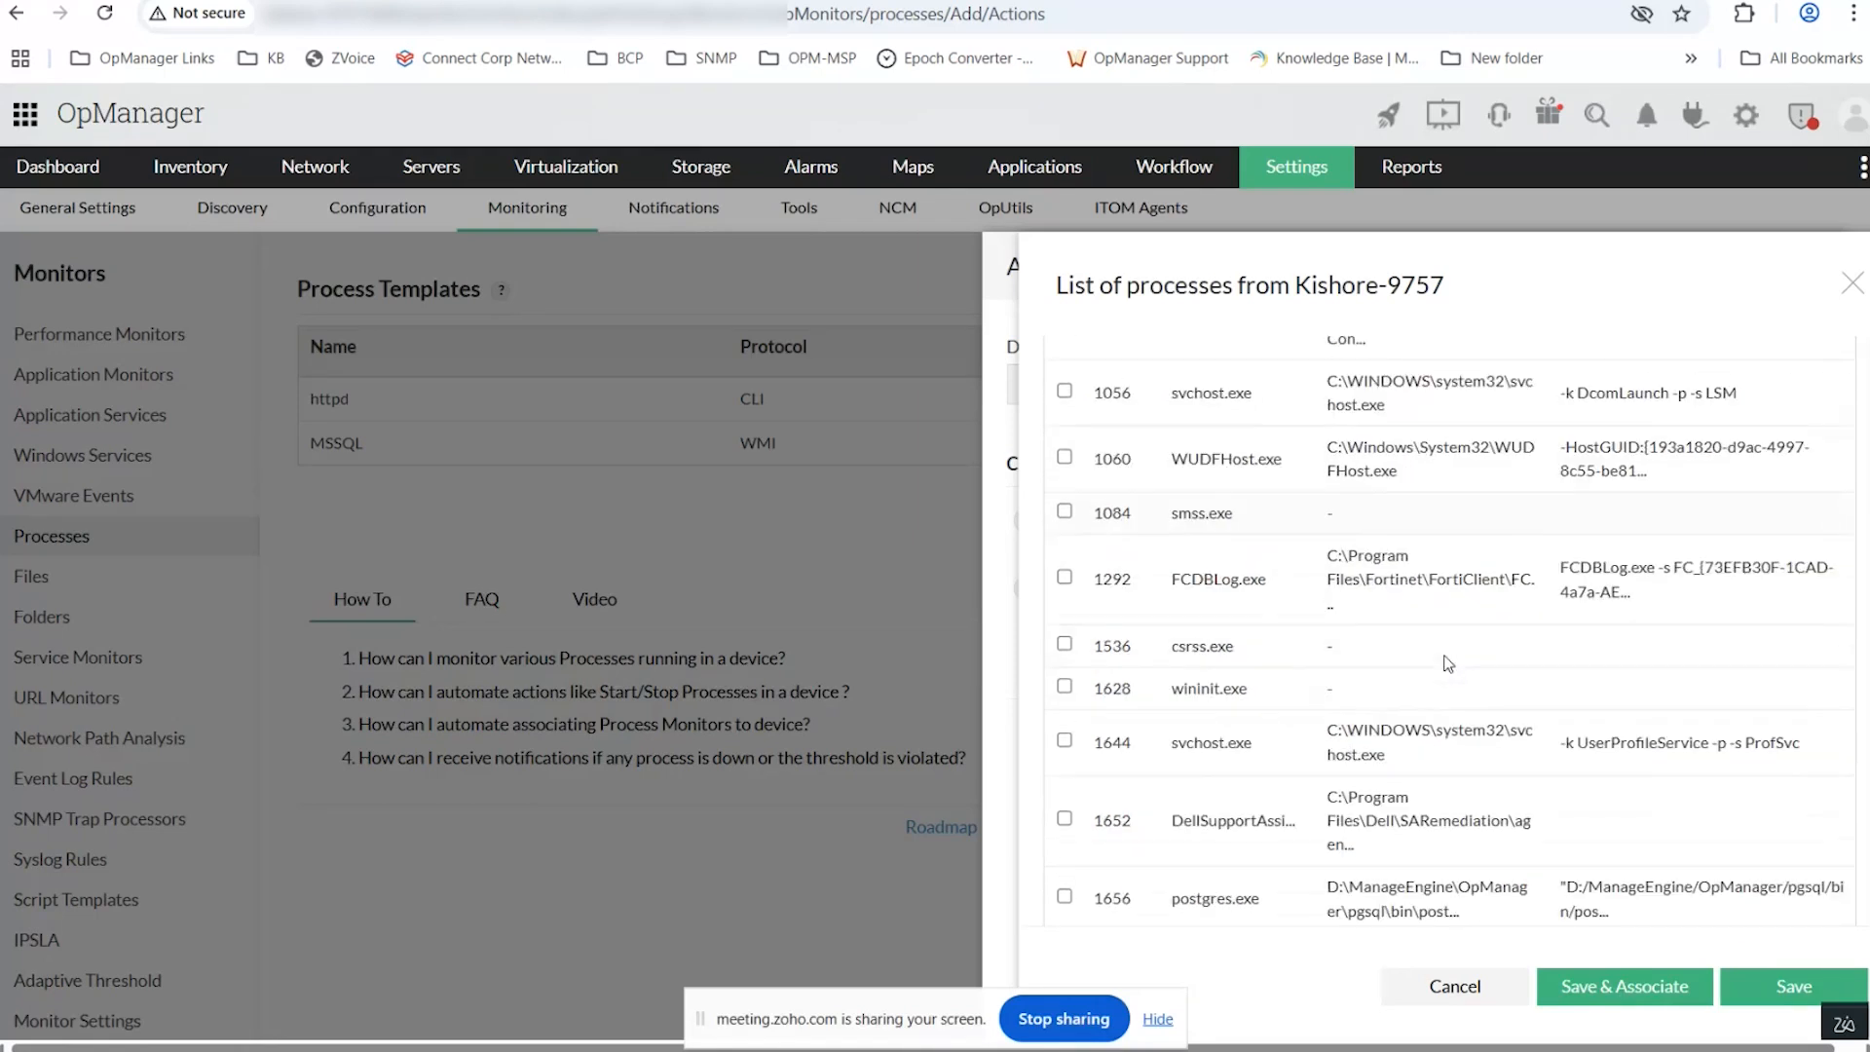
scroll(1447, 662, "down", 5)
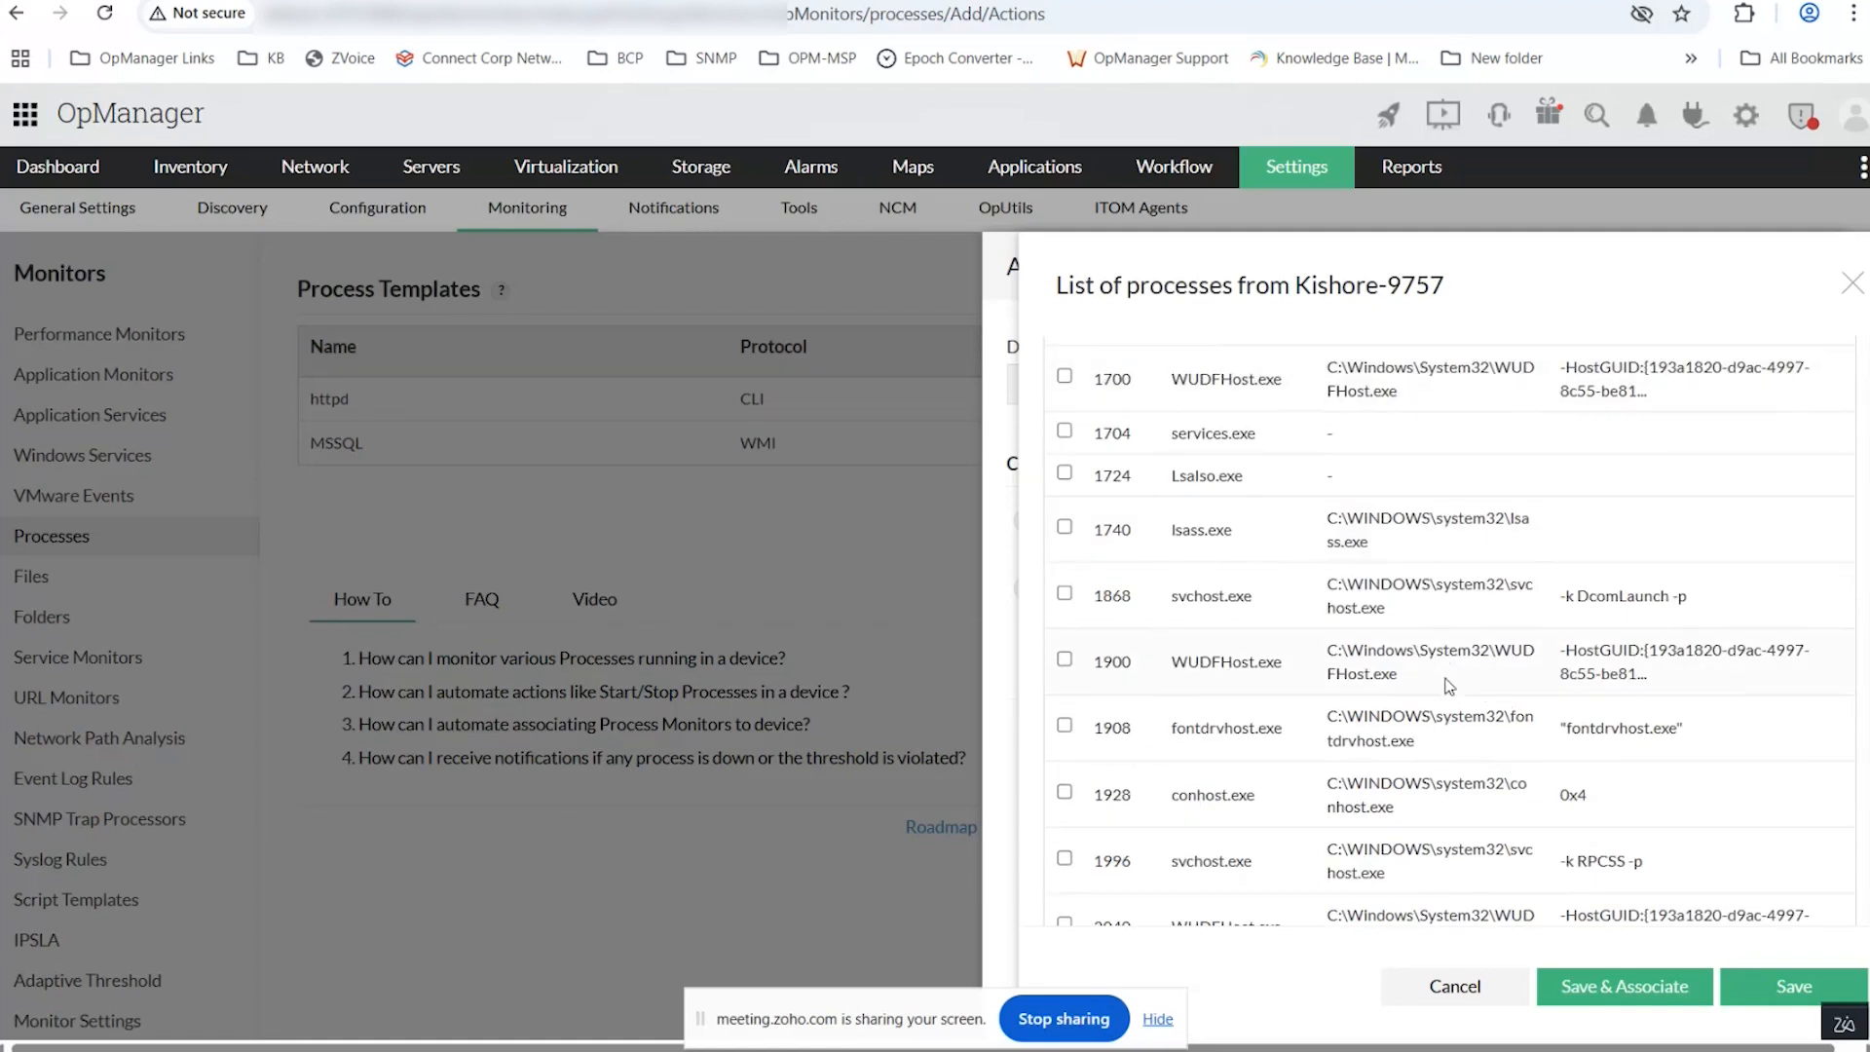
scroll(1110, 432, "up", 5)
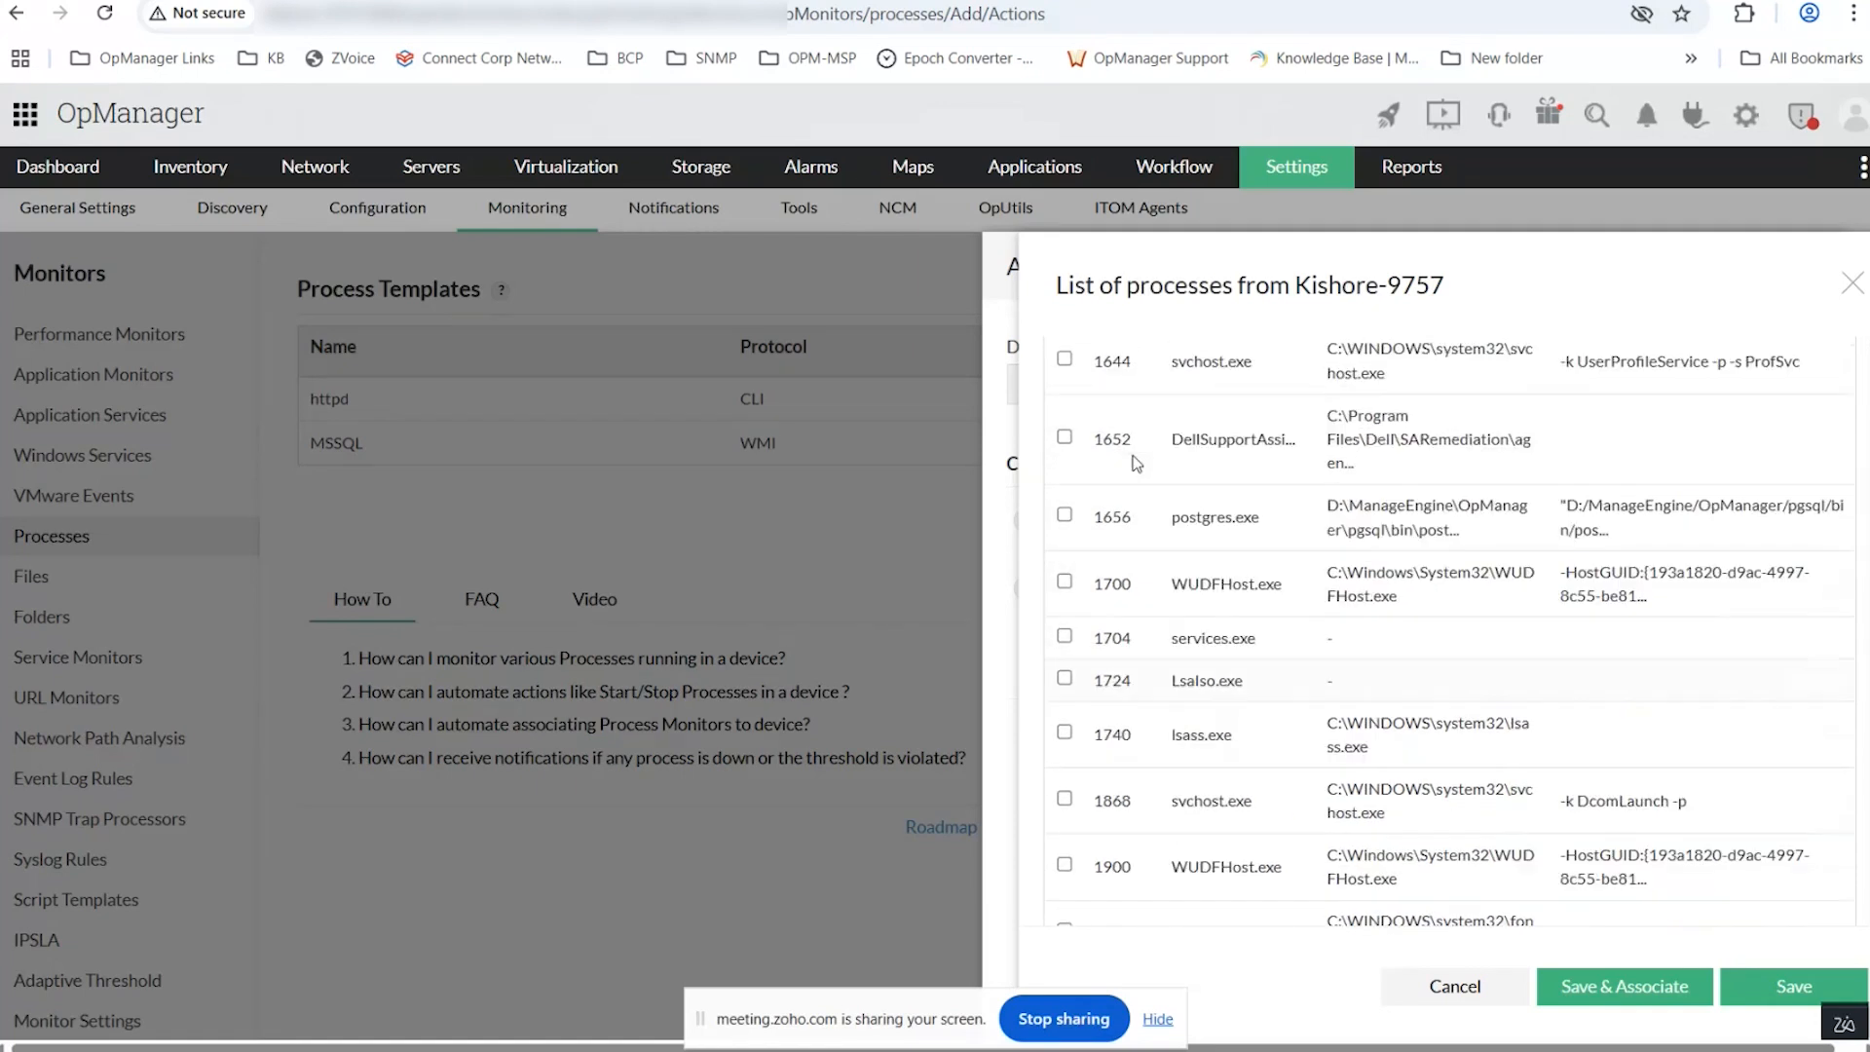
left_click(1851, 284)
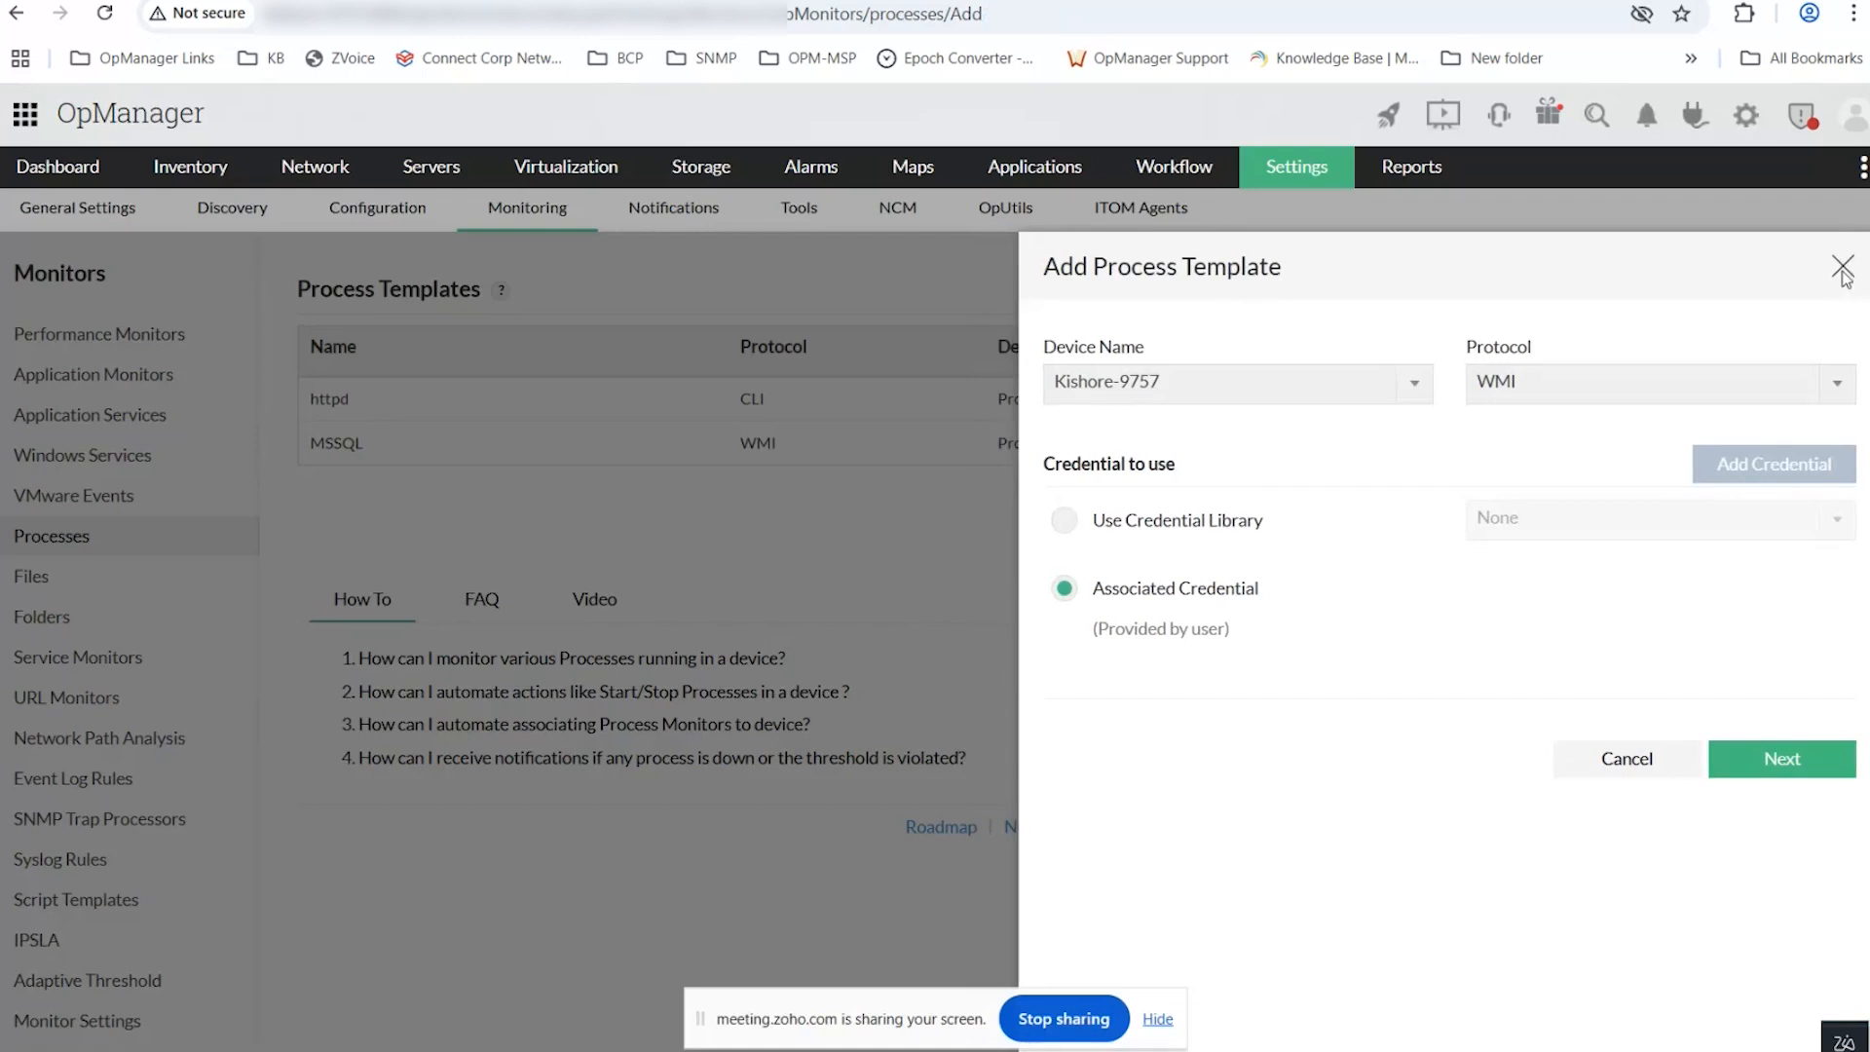
left_click(1840, 267)
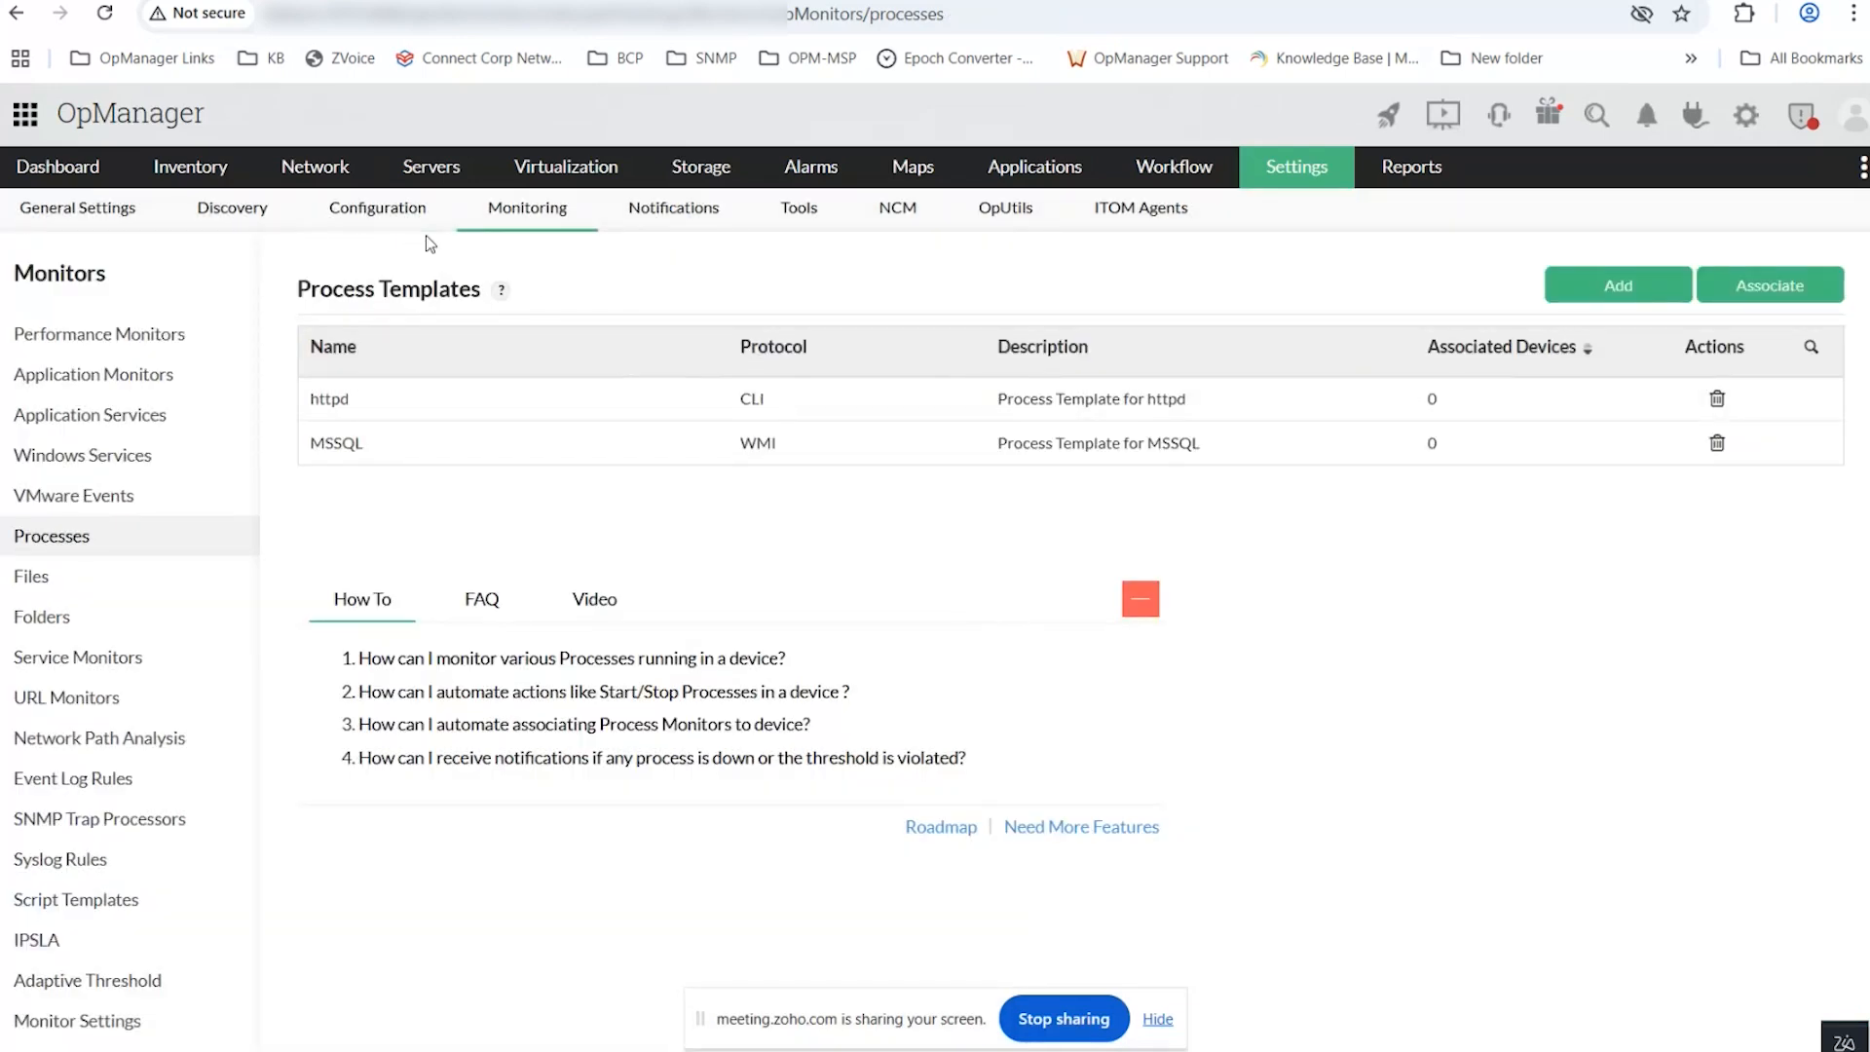
Open the Windows 11 device's page from the inventory and show its process monitors.
left_click(190, 167)
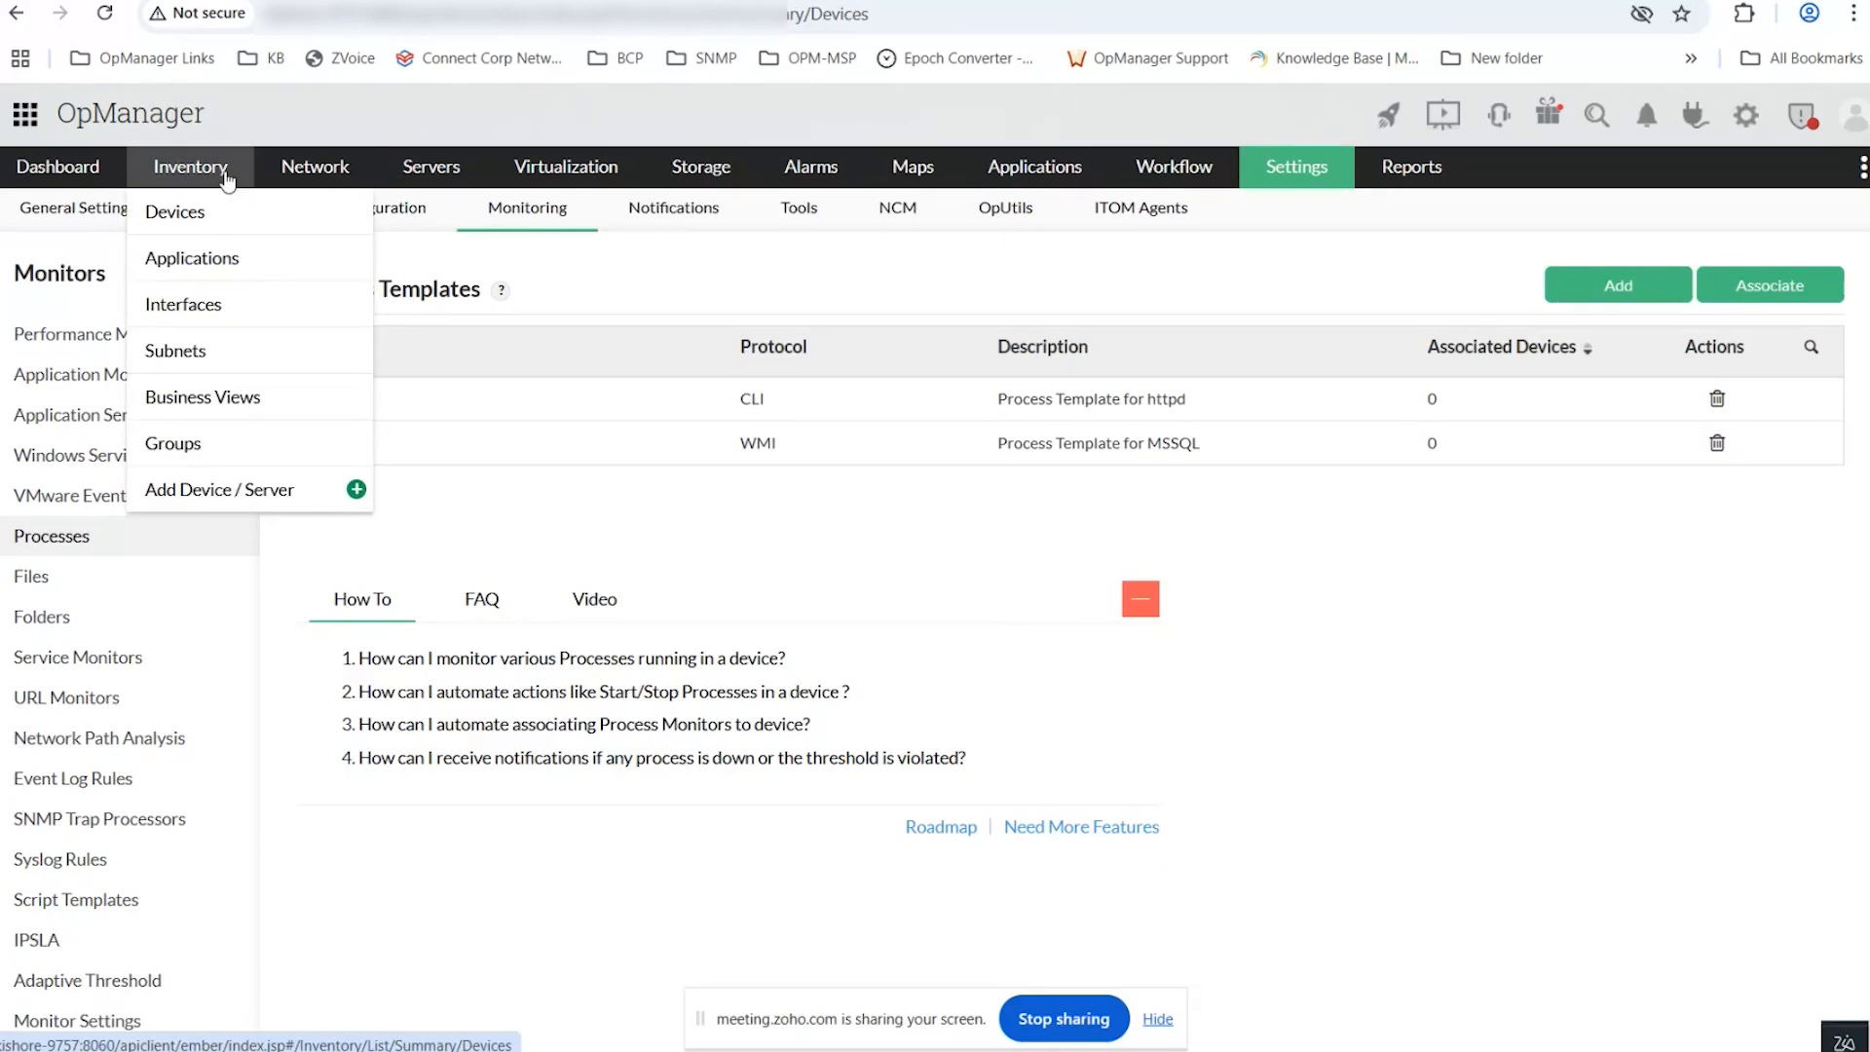
left_click(141, 356)
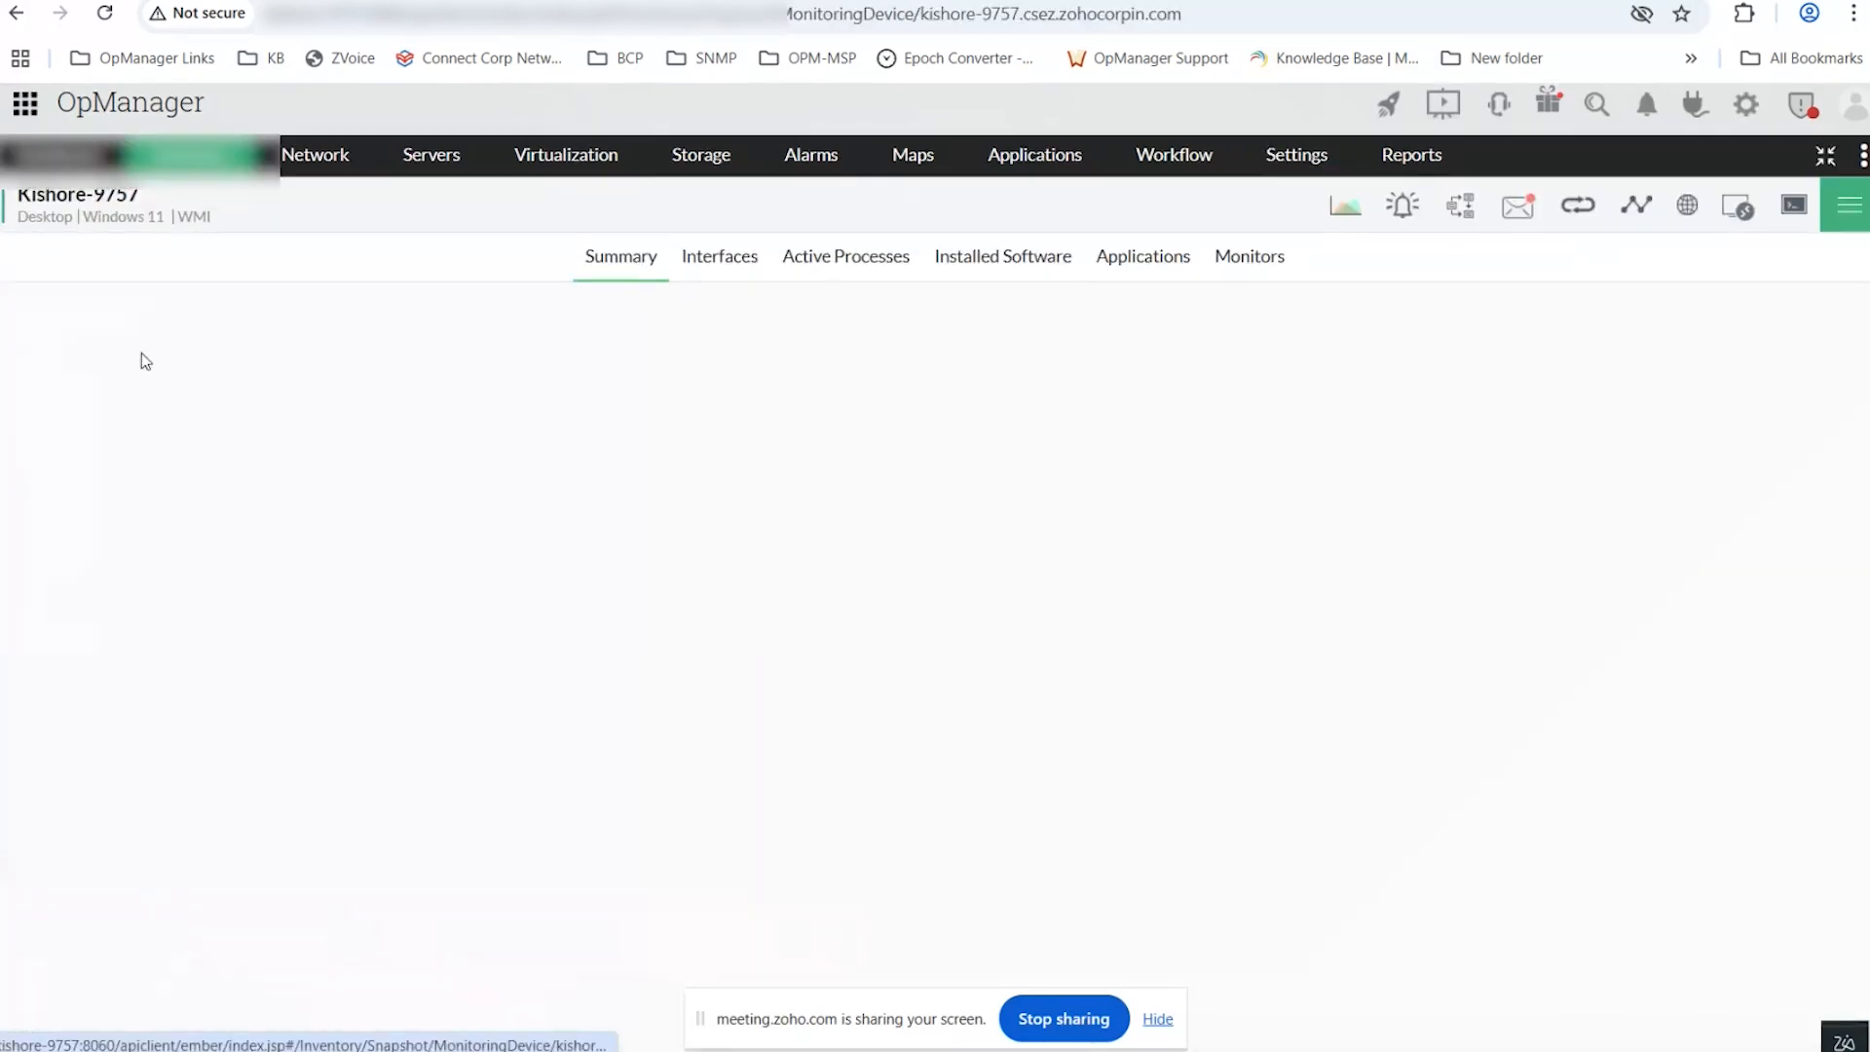
left_click(1264, 209)
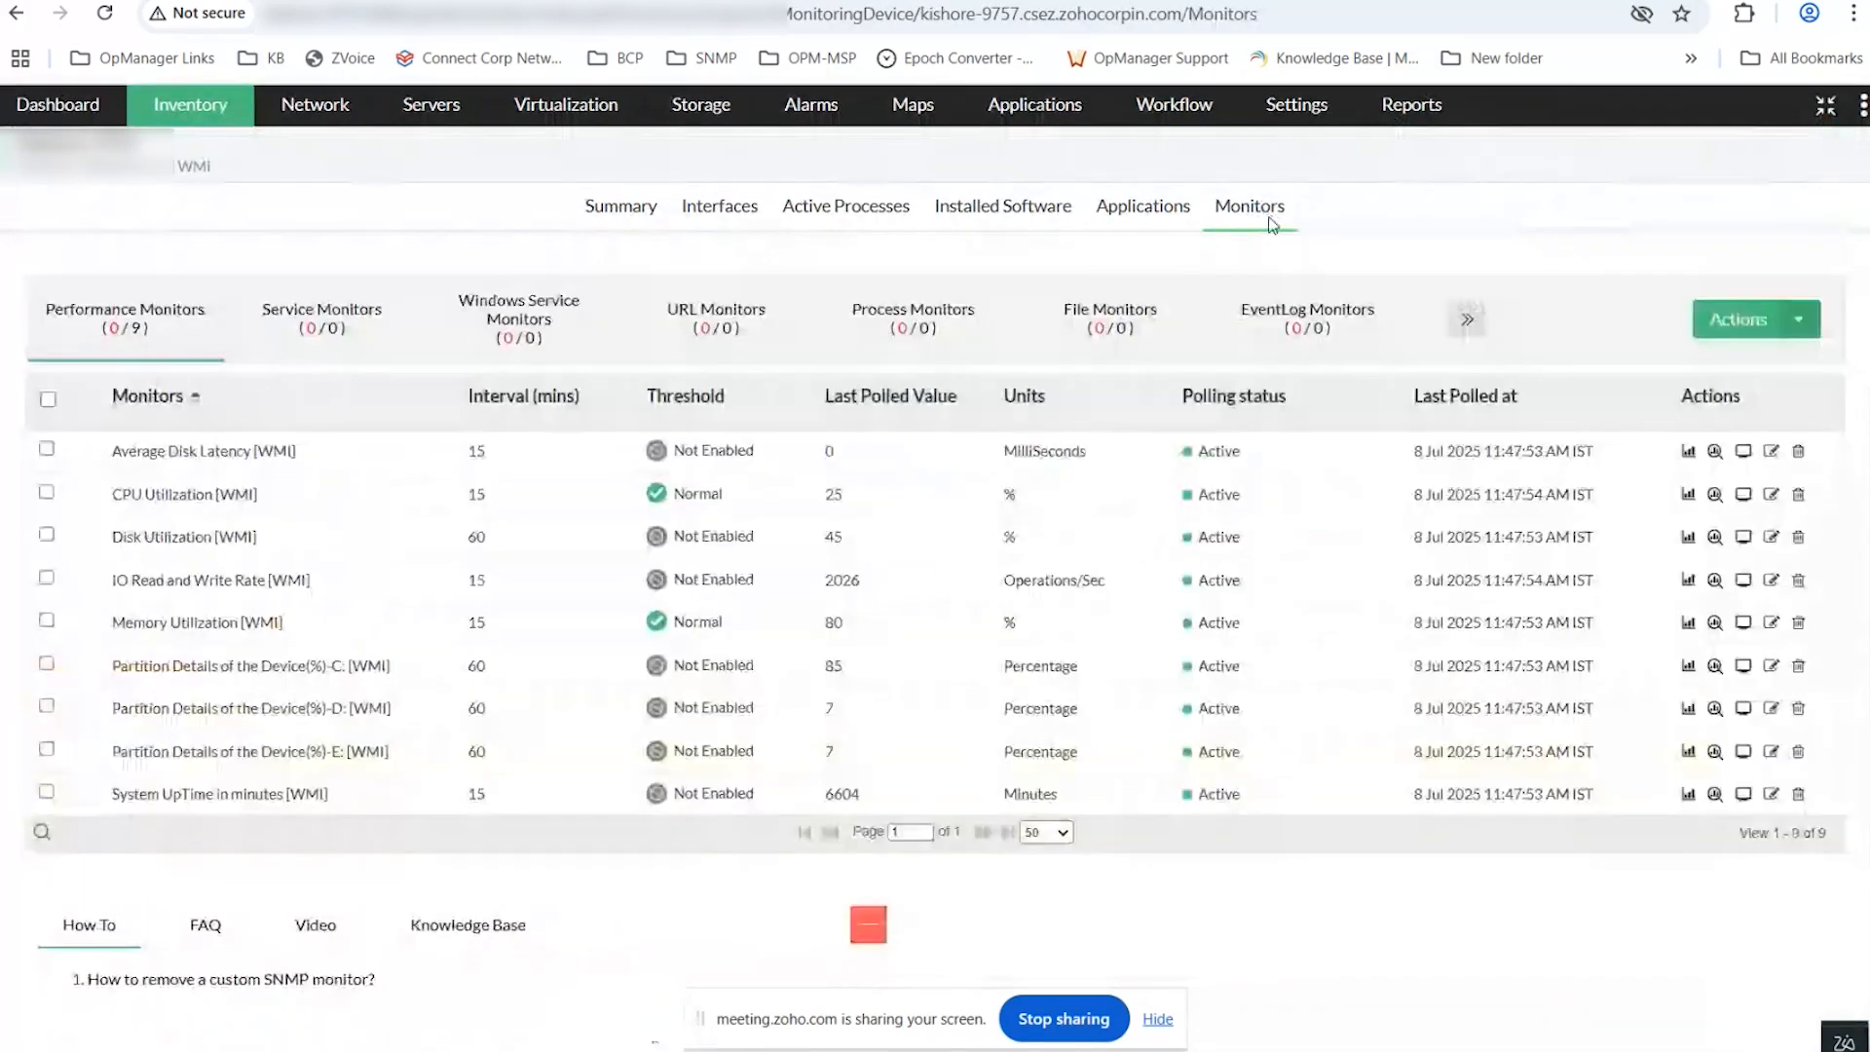
left_click(970, 343)
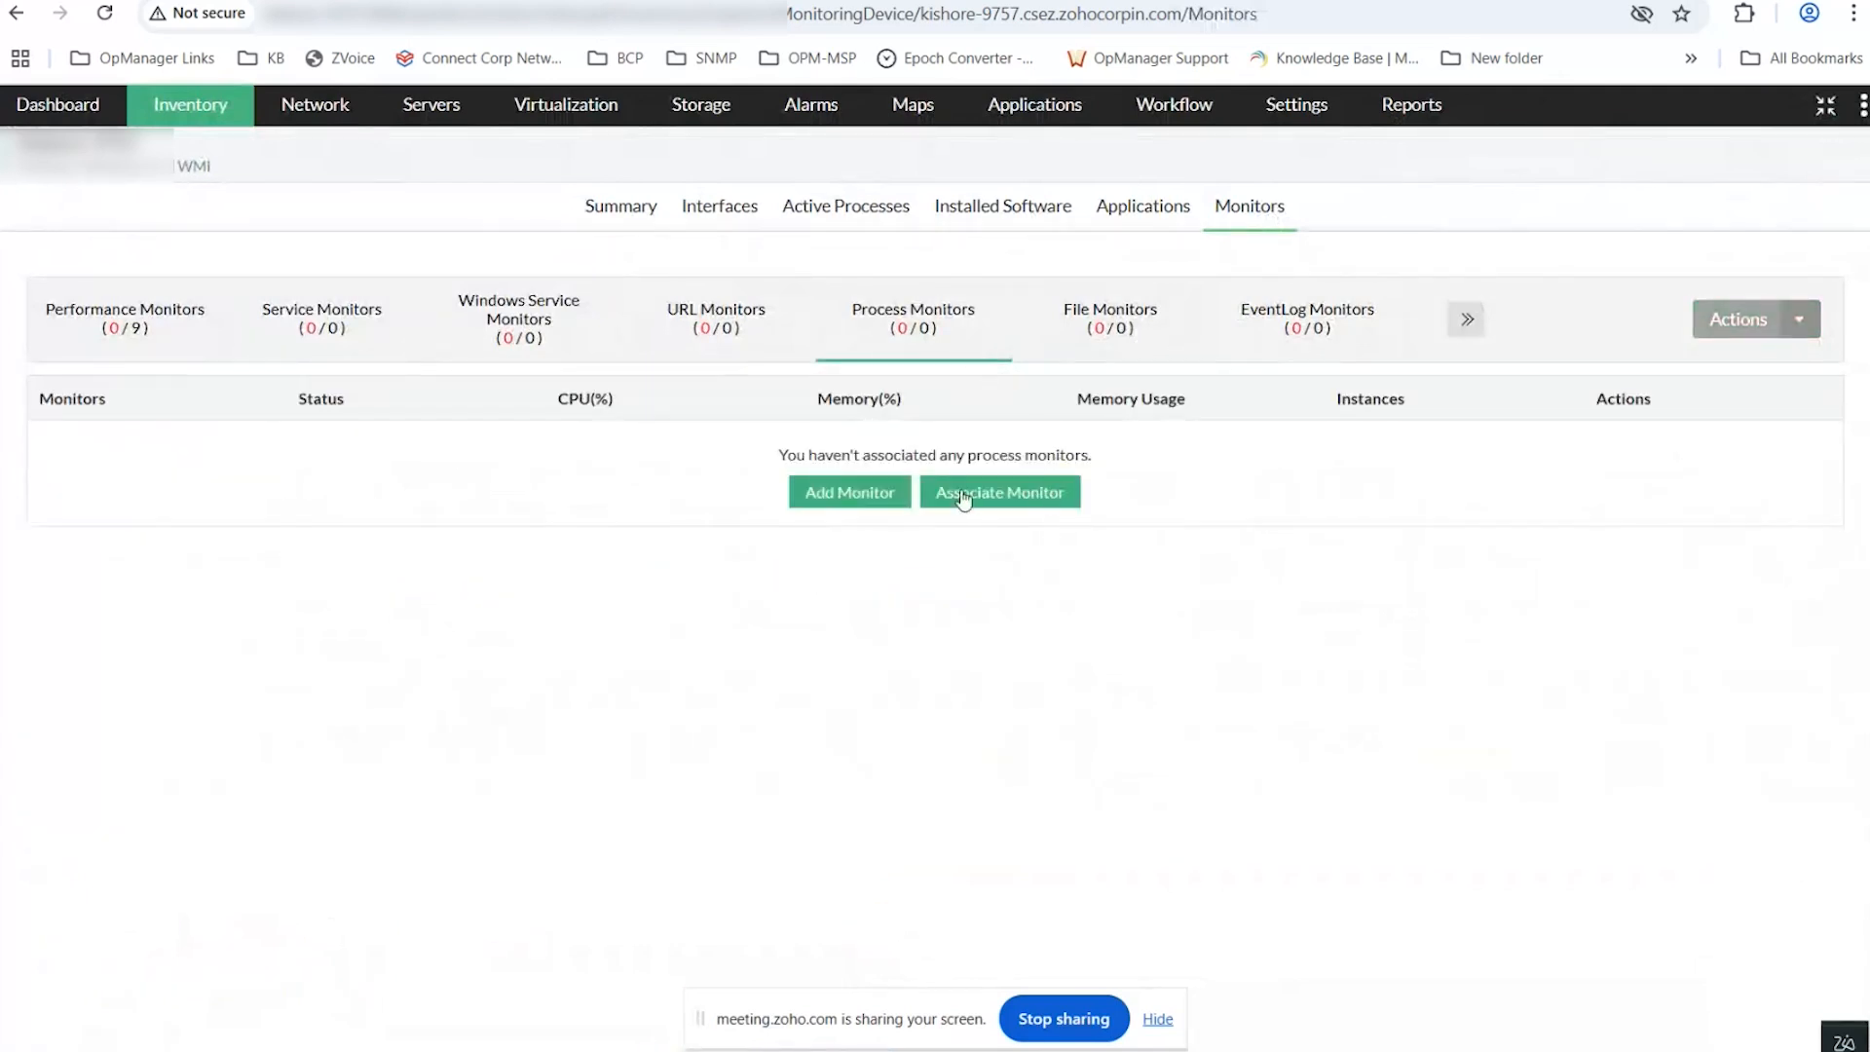
Examine the device's lists for adding process monitors and associating process templates, closing each without making a selection.
left_click(850, 492)
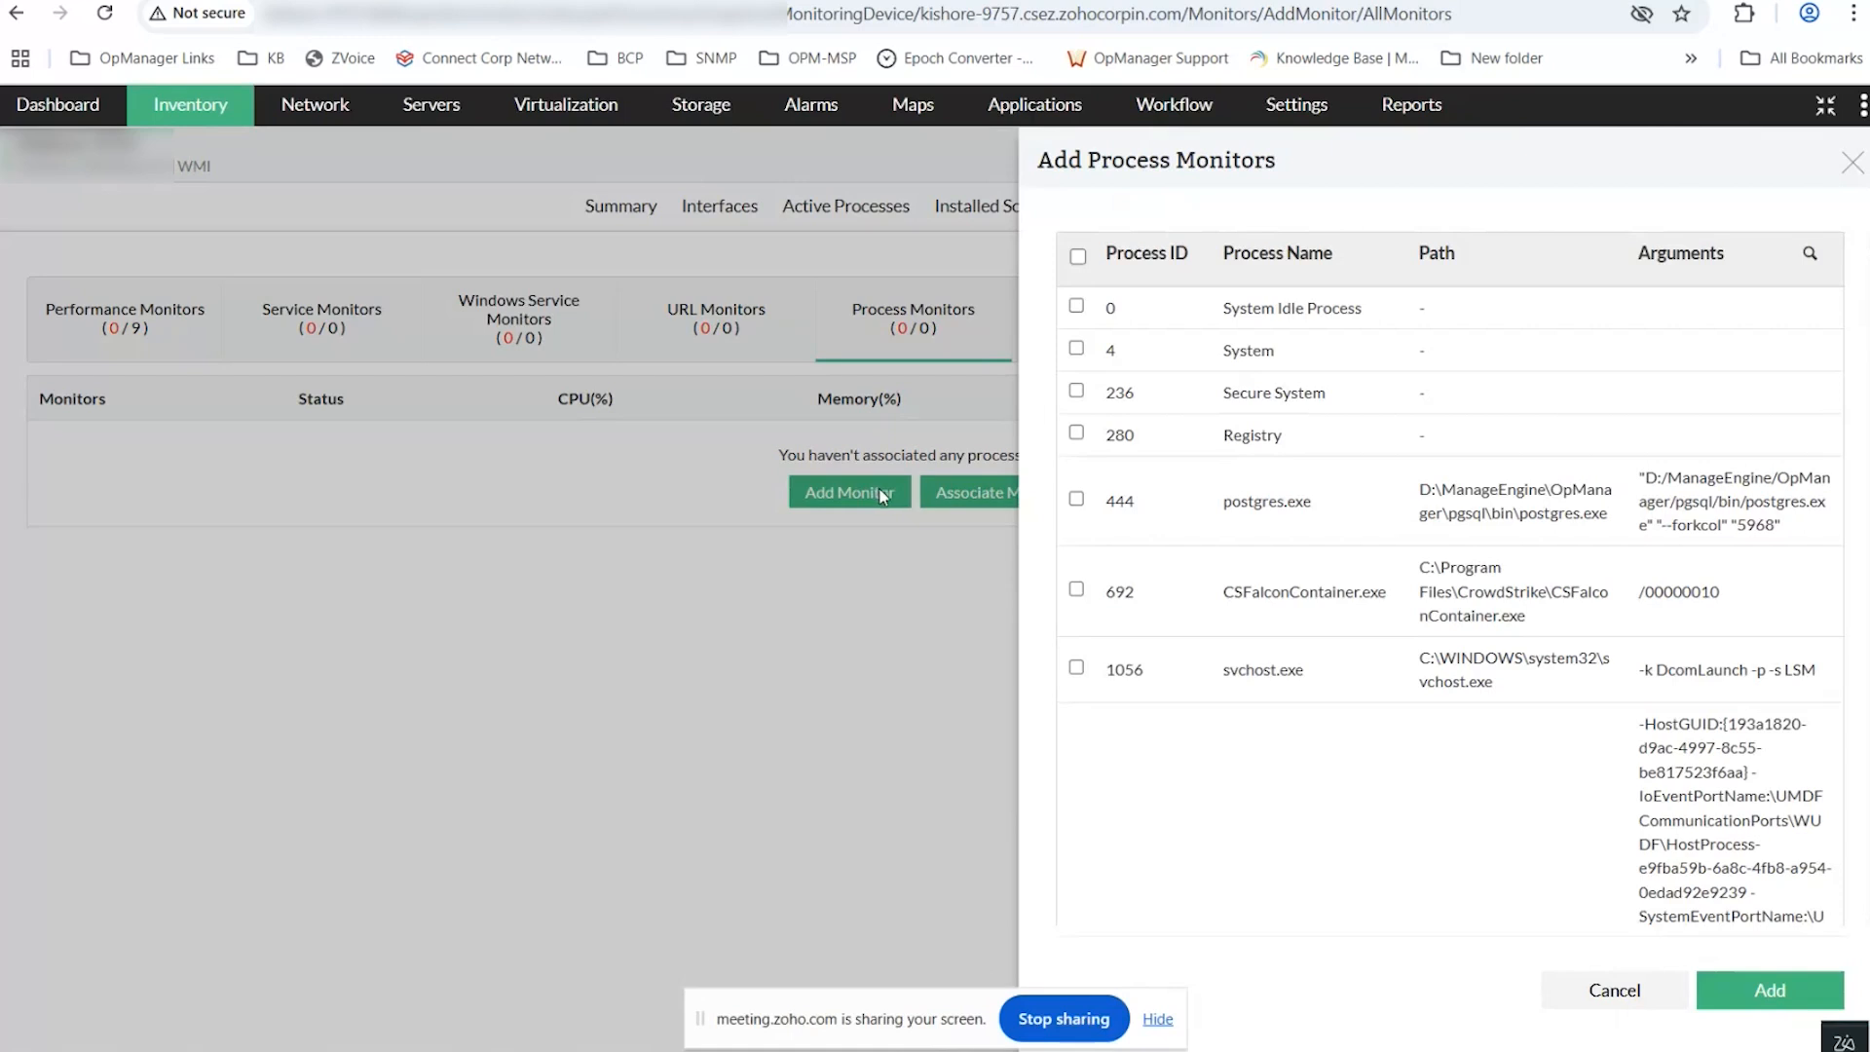
left_click(1628, 989)
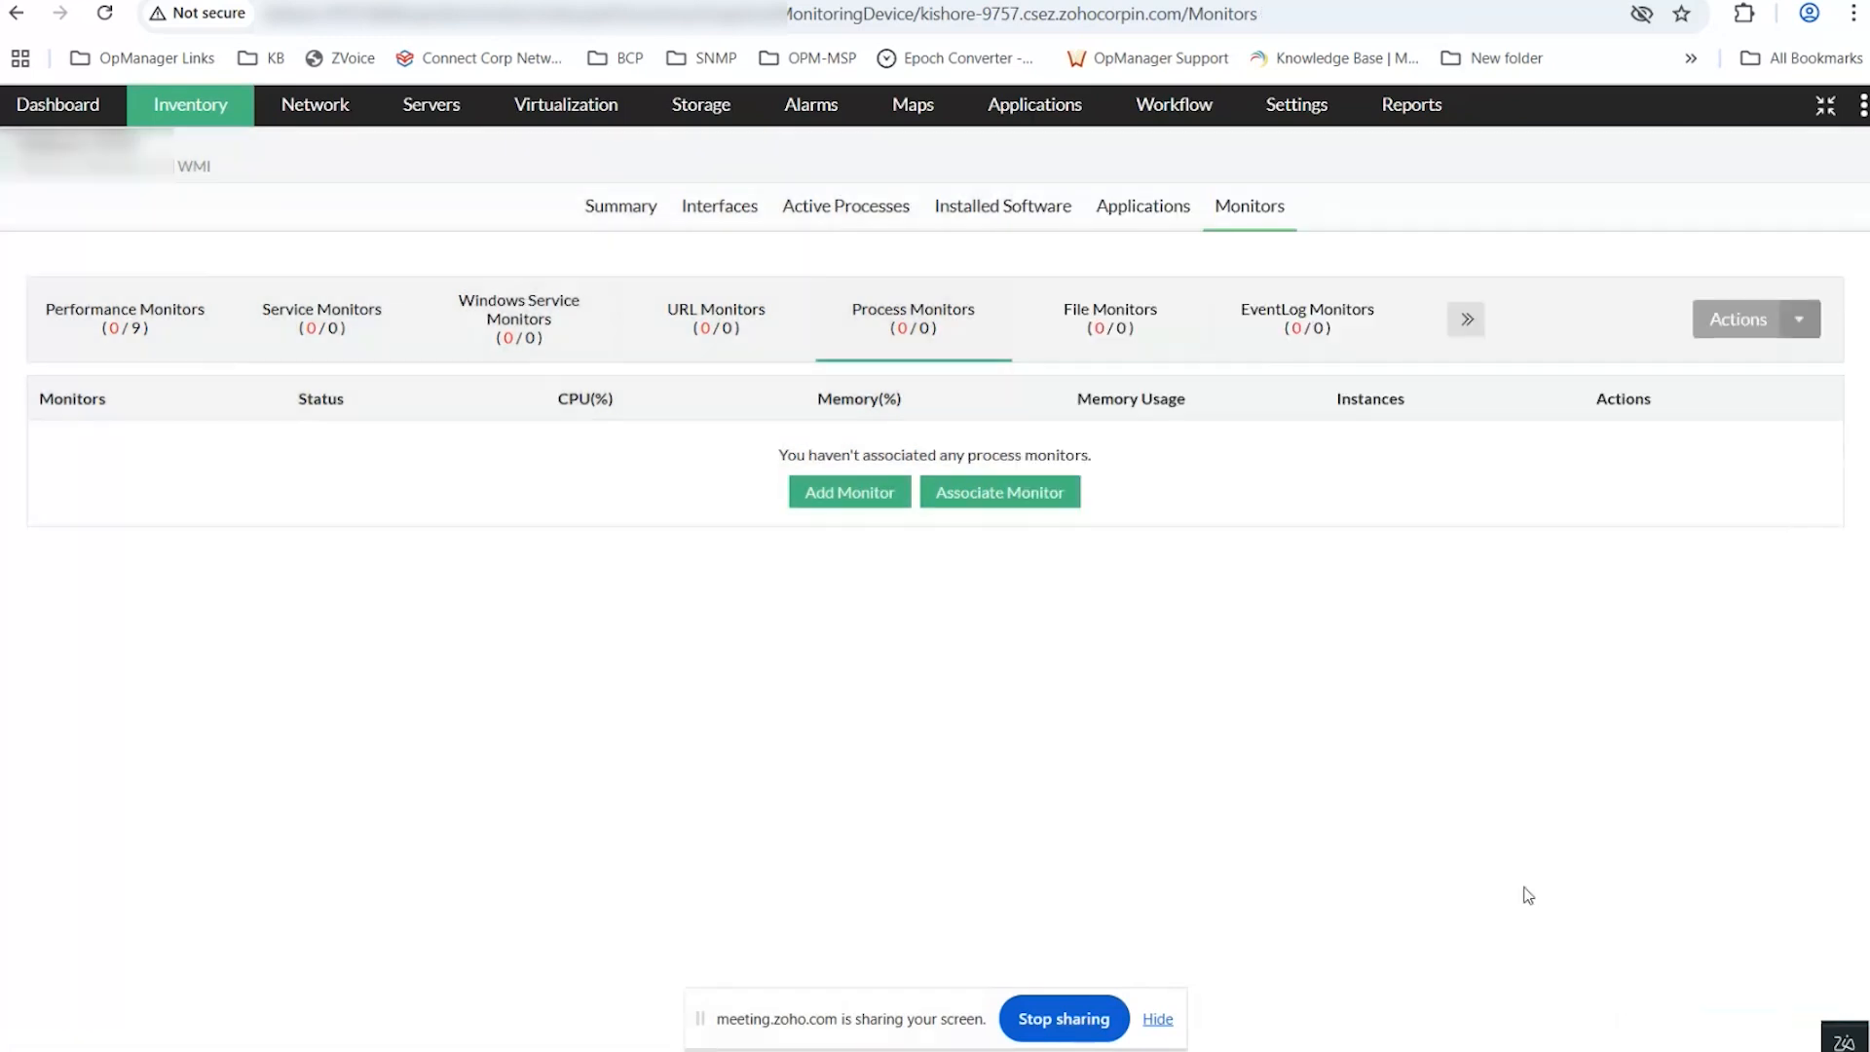
left_click(1058, 495)
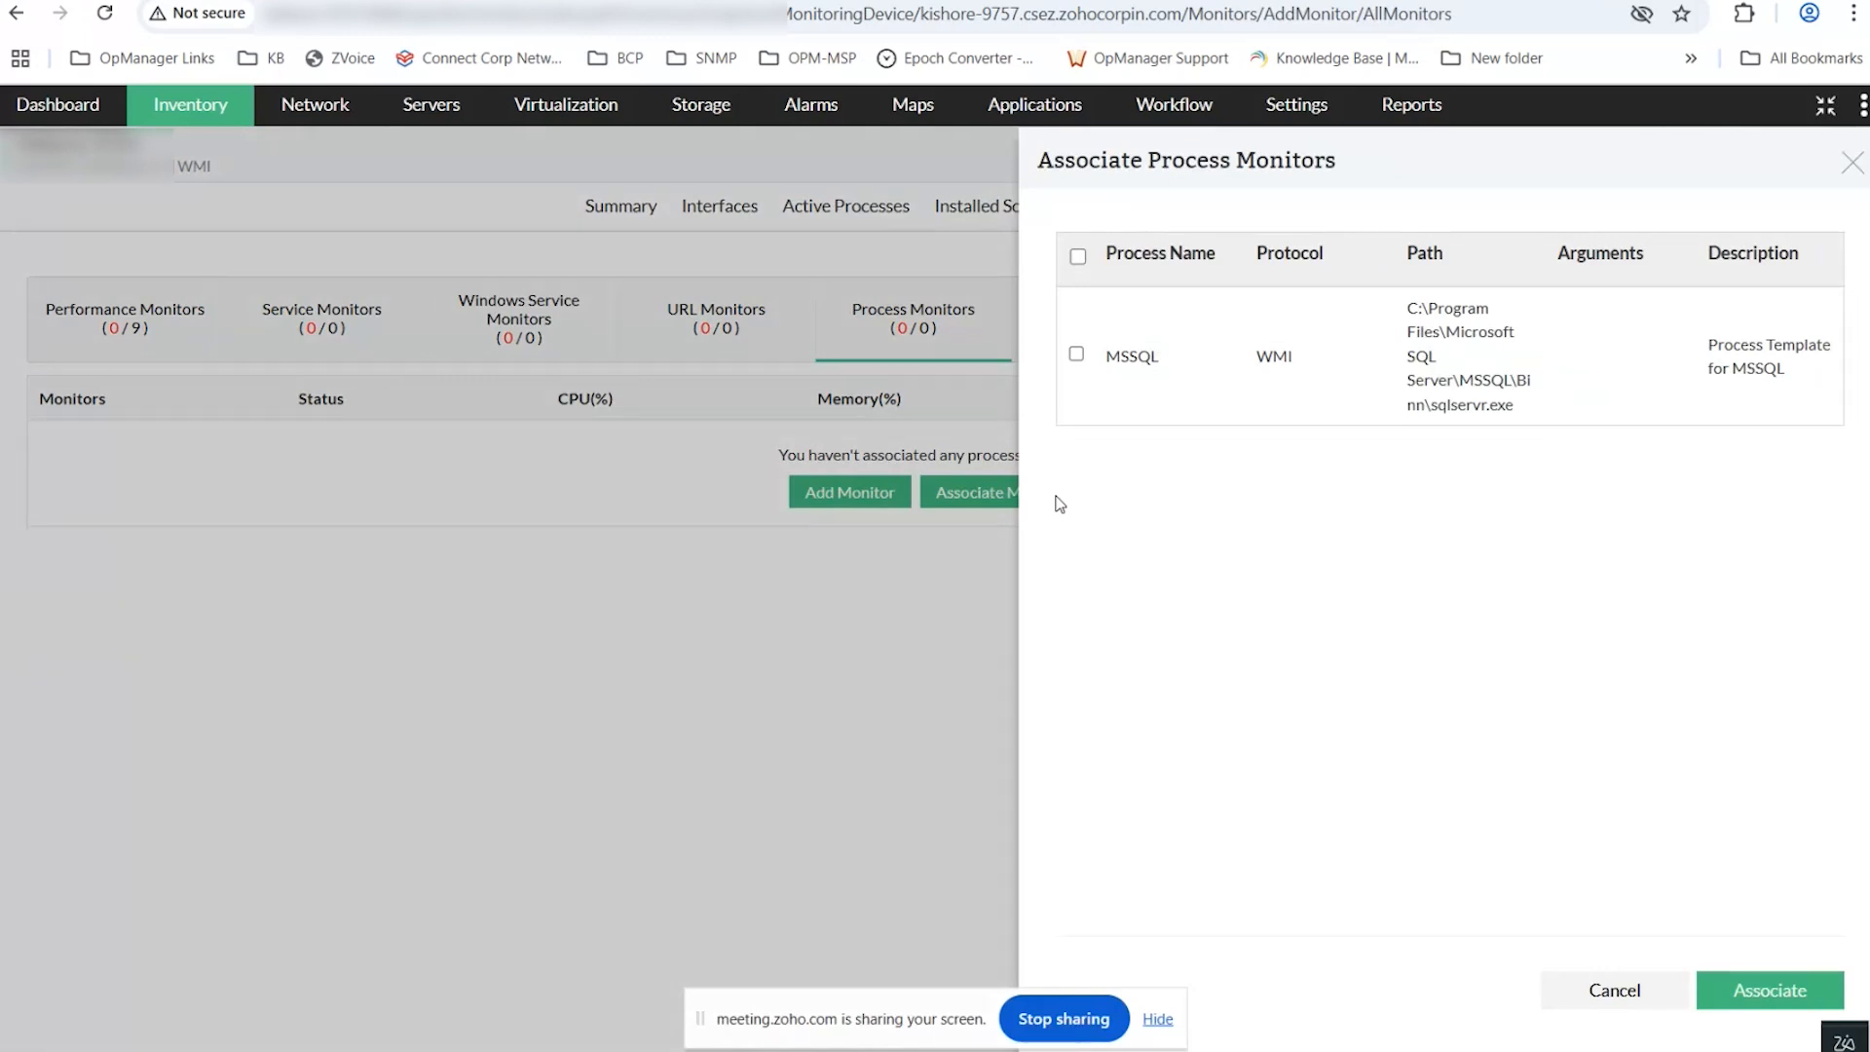
left_click(1853, 164)
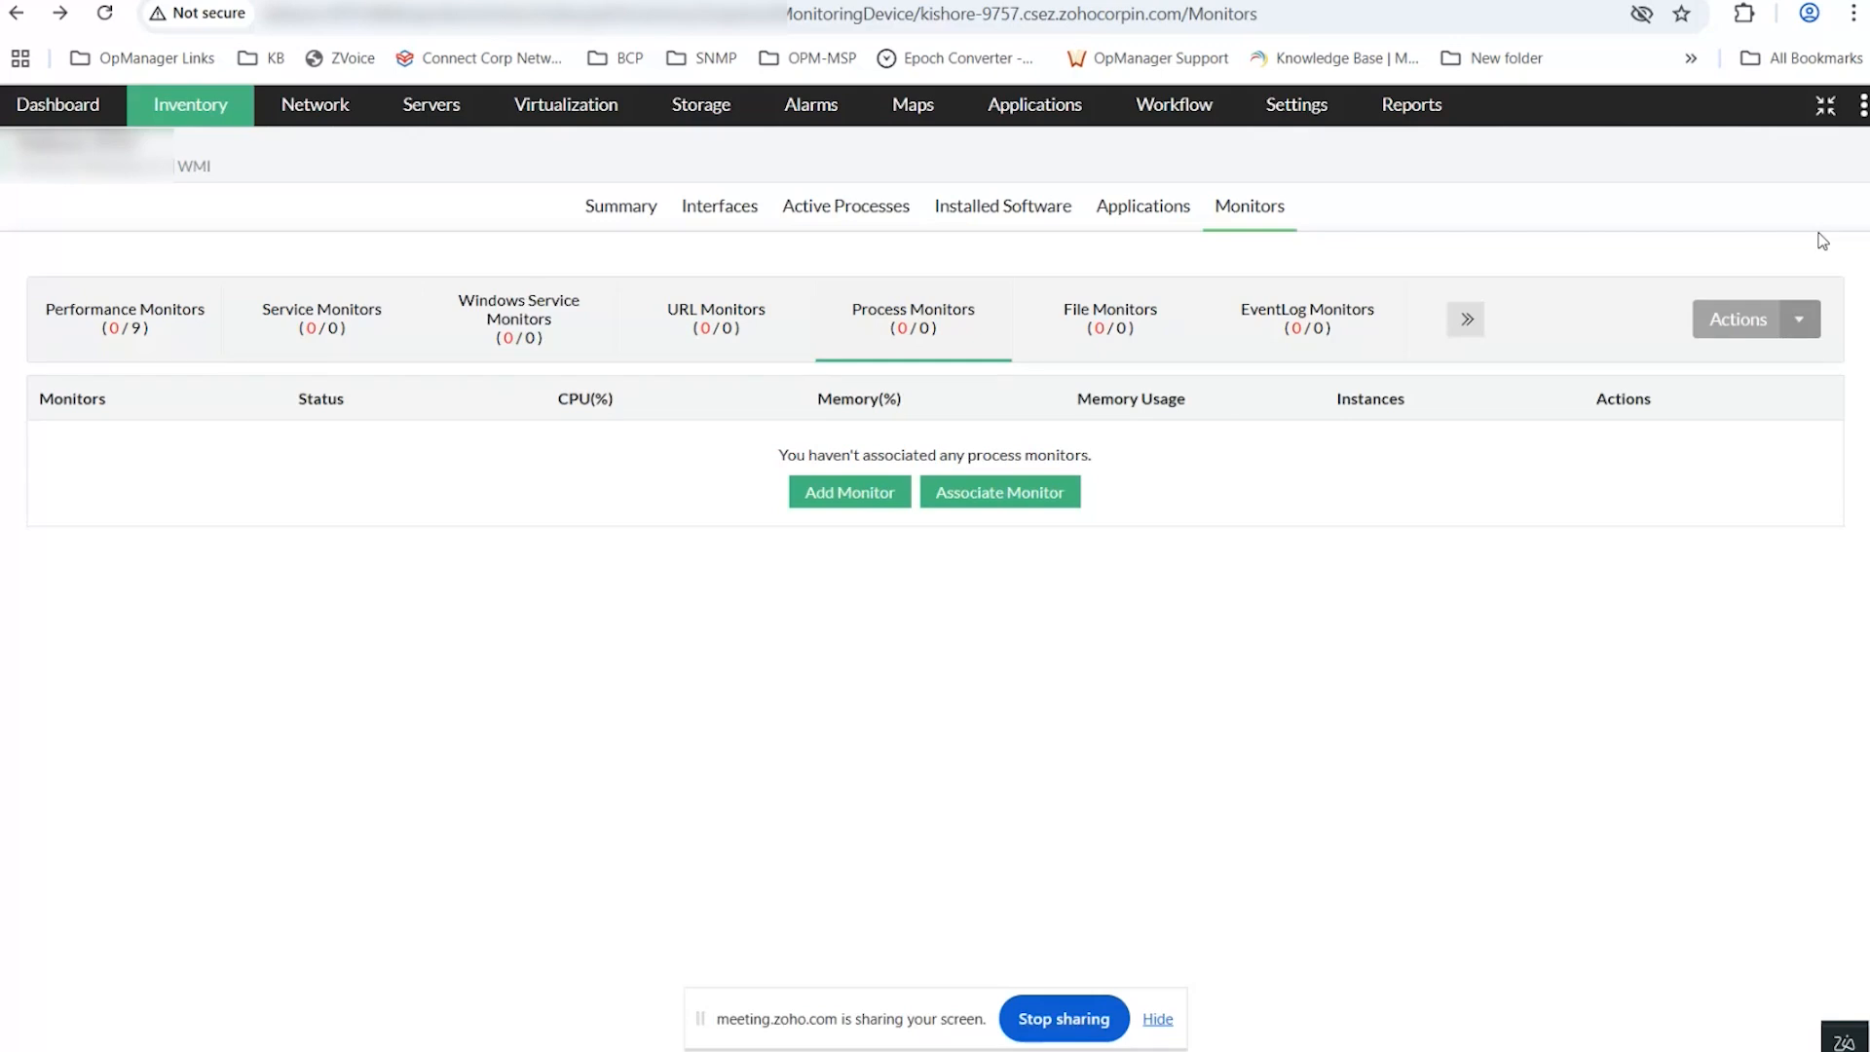
Open the global process templates and examine the forms for adding and associating a template, closing each without changes.
mouse_move(1294, 115)
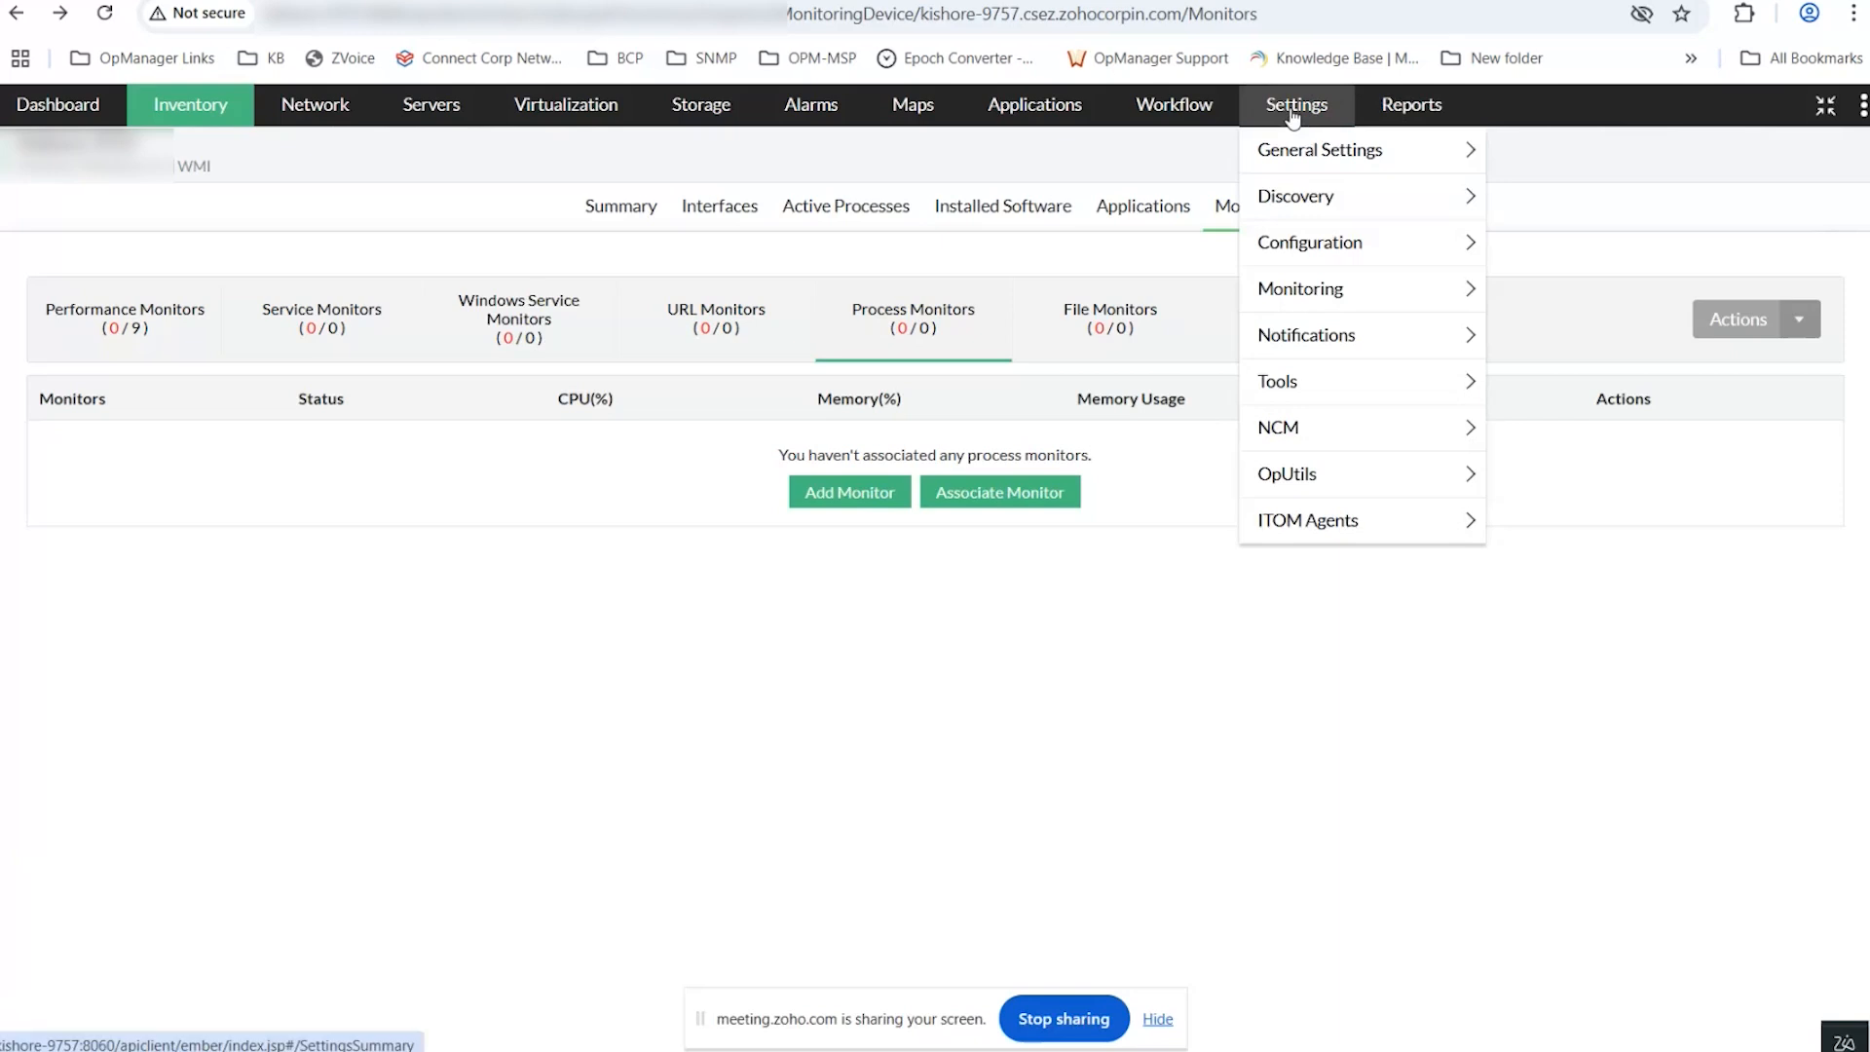
mouse_move(1312, 292)
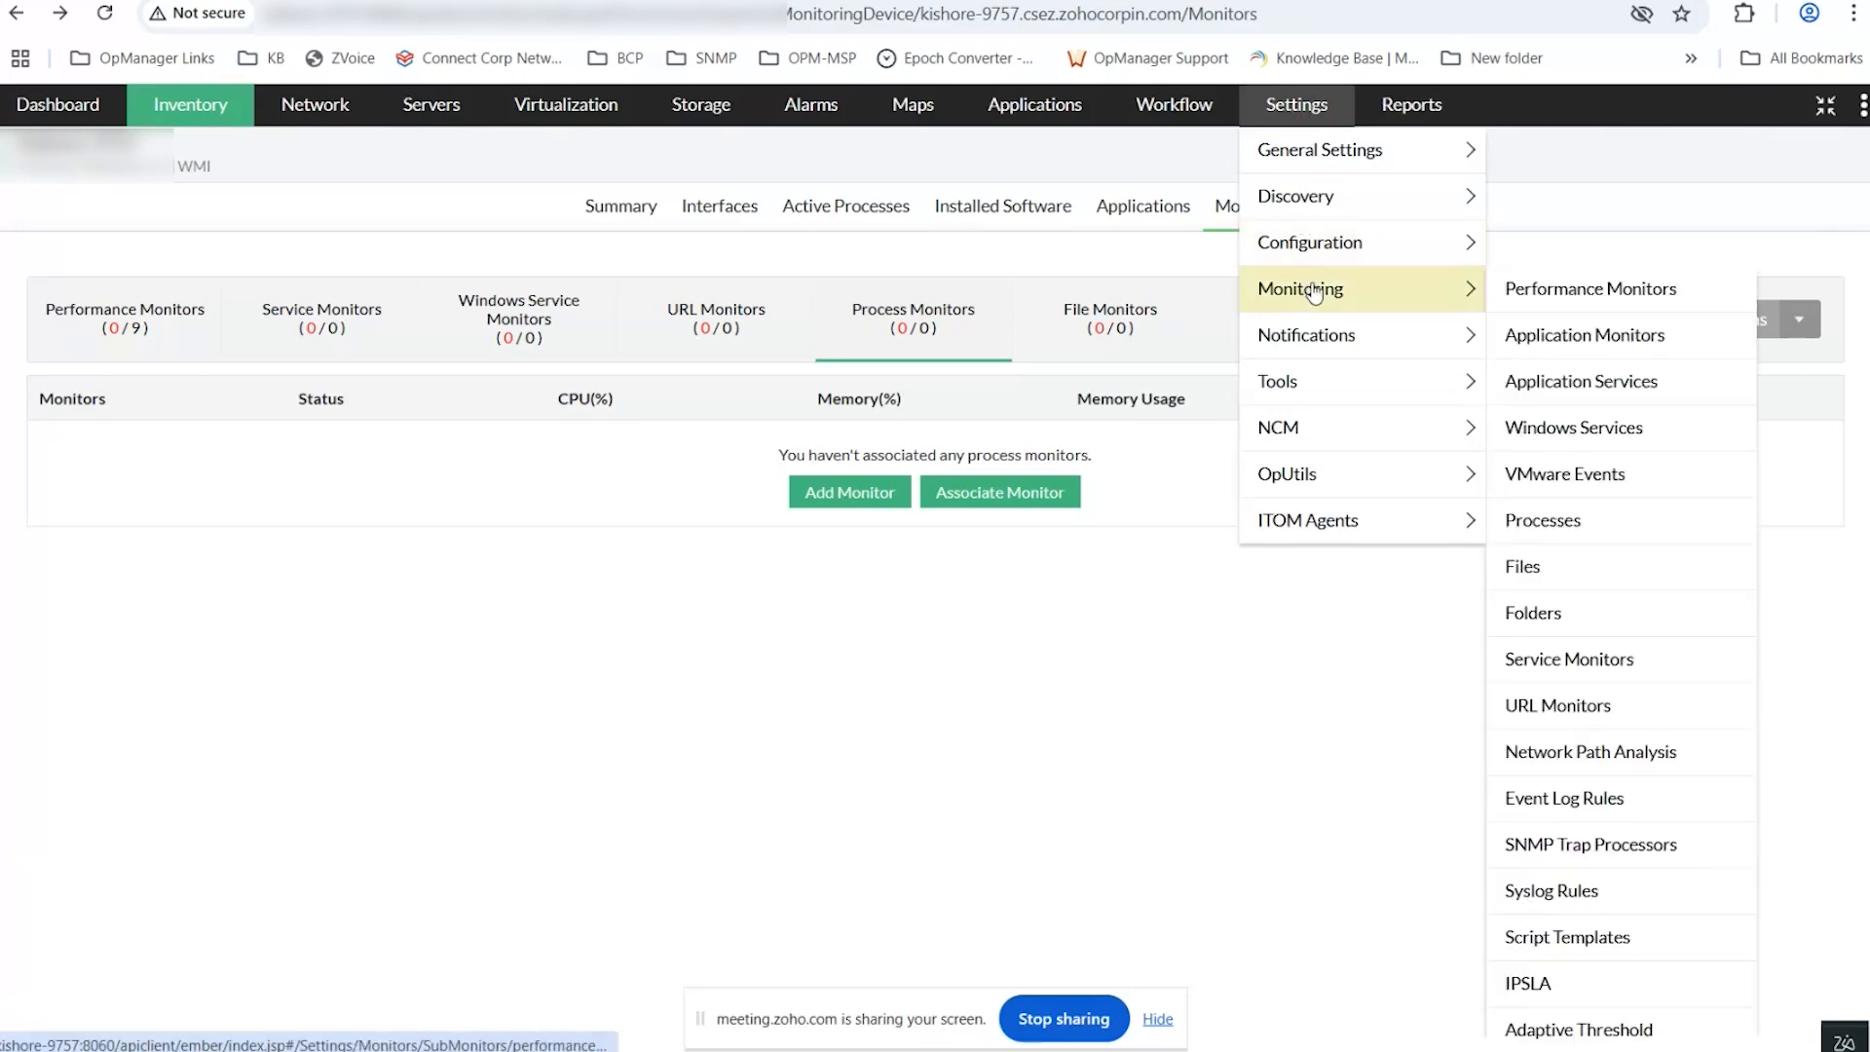
left_click(1564, 527)
left_click(1615, 288)
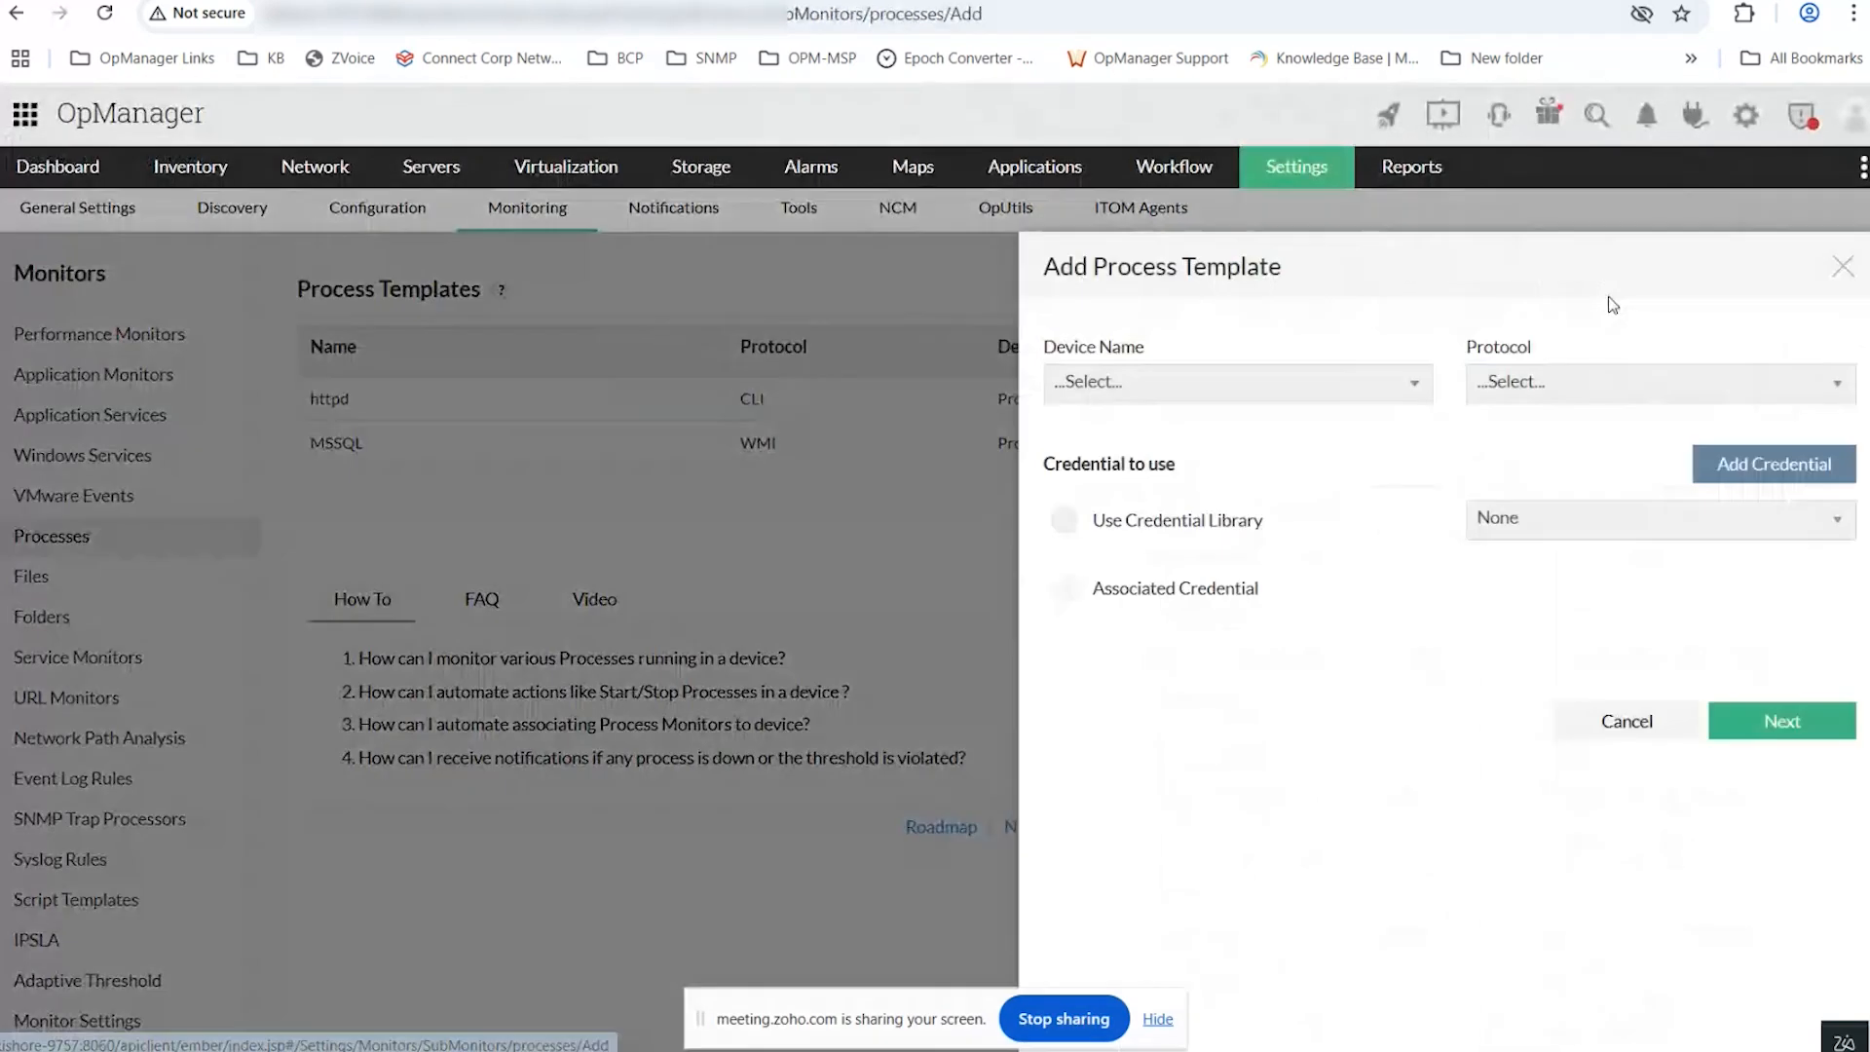
left_click(1840, 271)
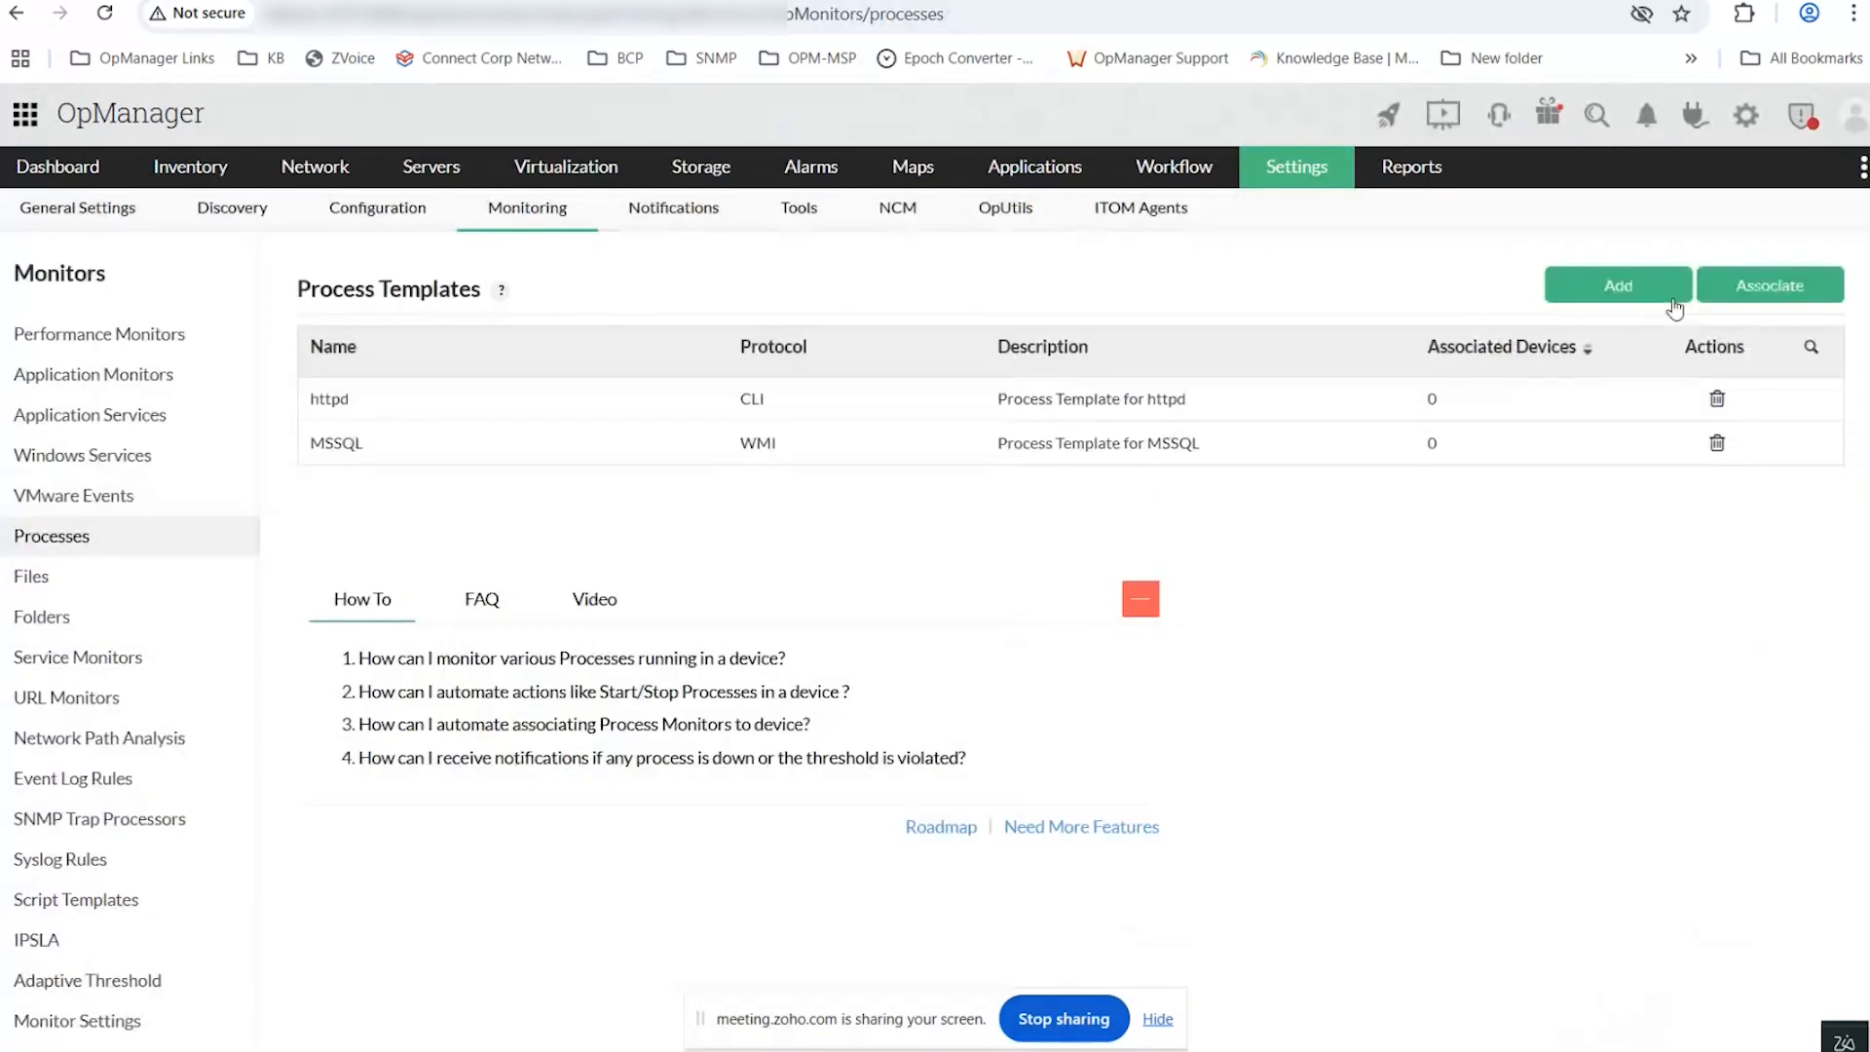
left_click(1729, 297)
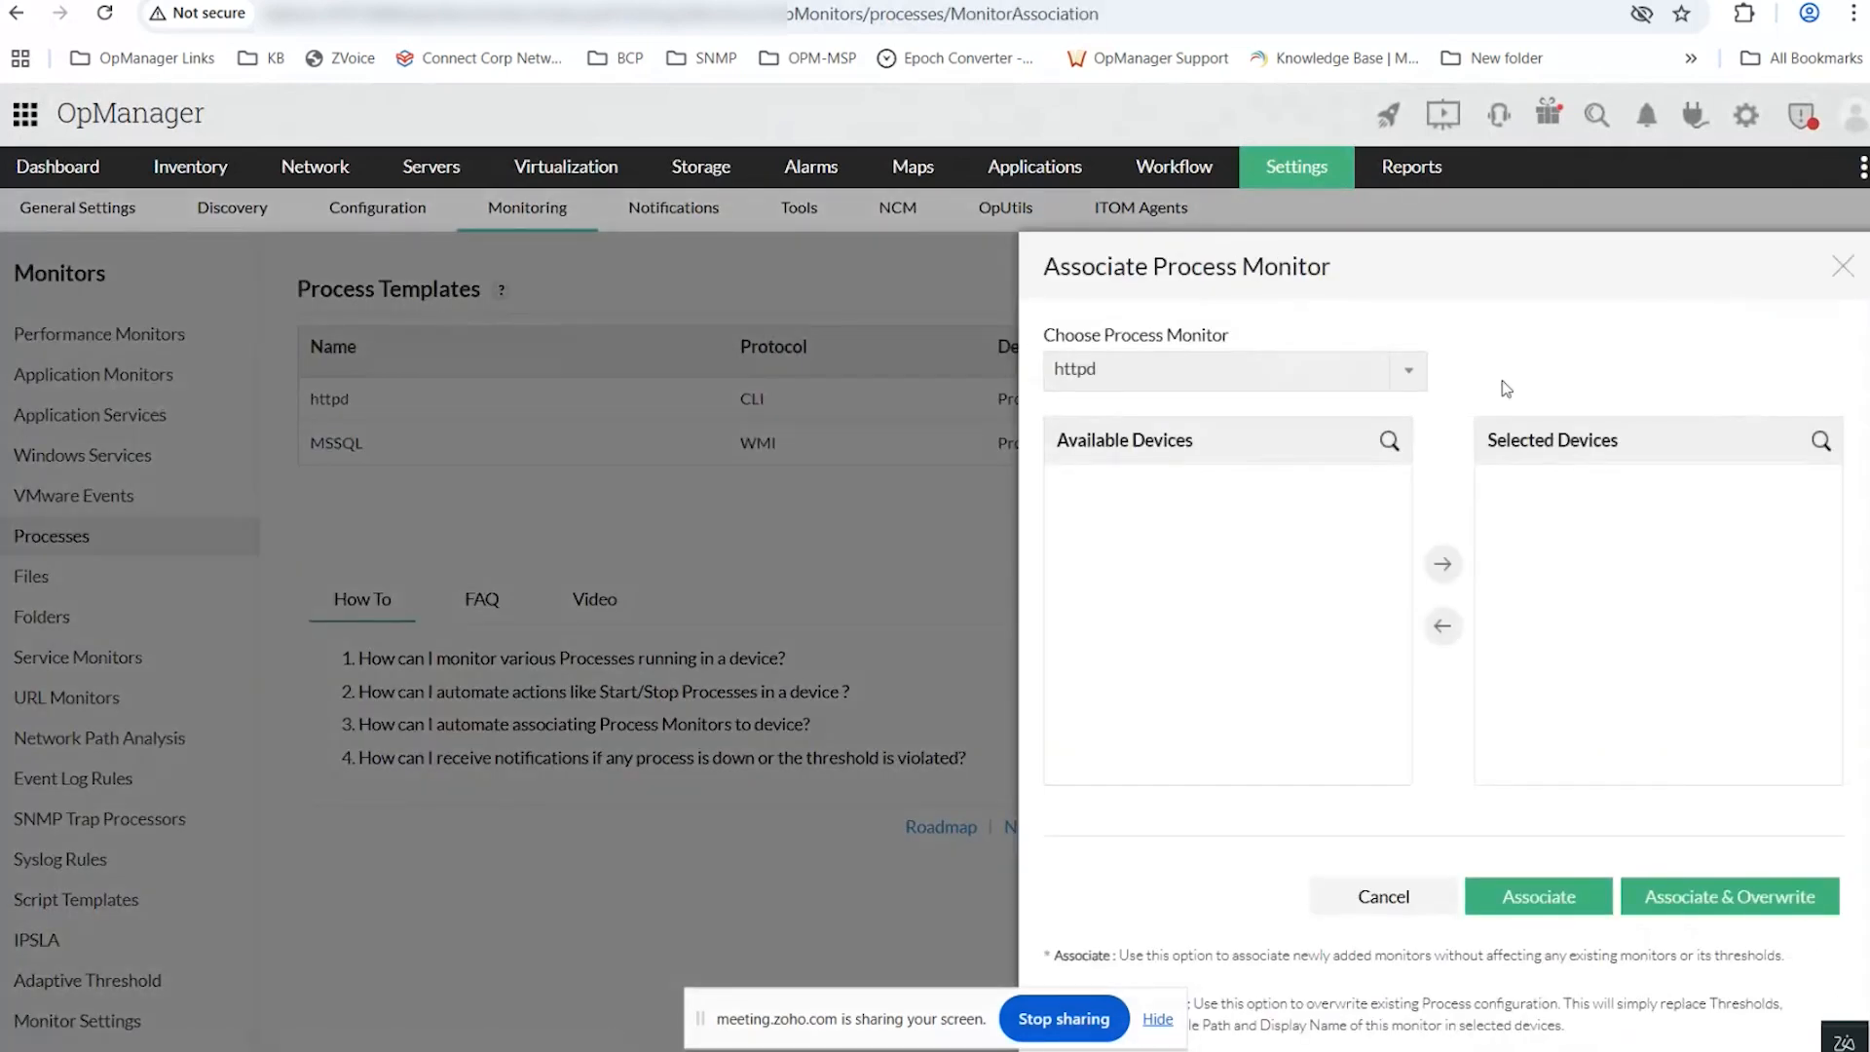
left_click(1842, 271)
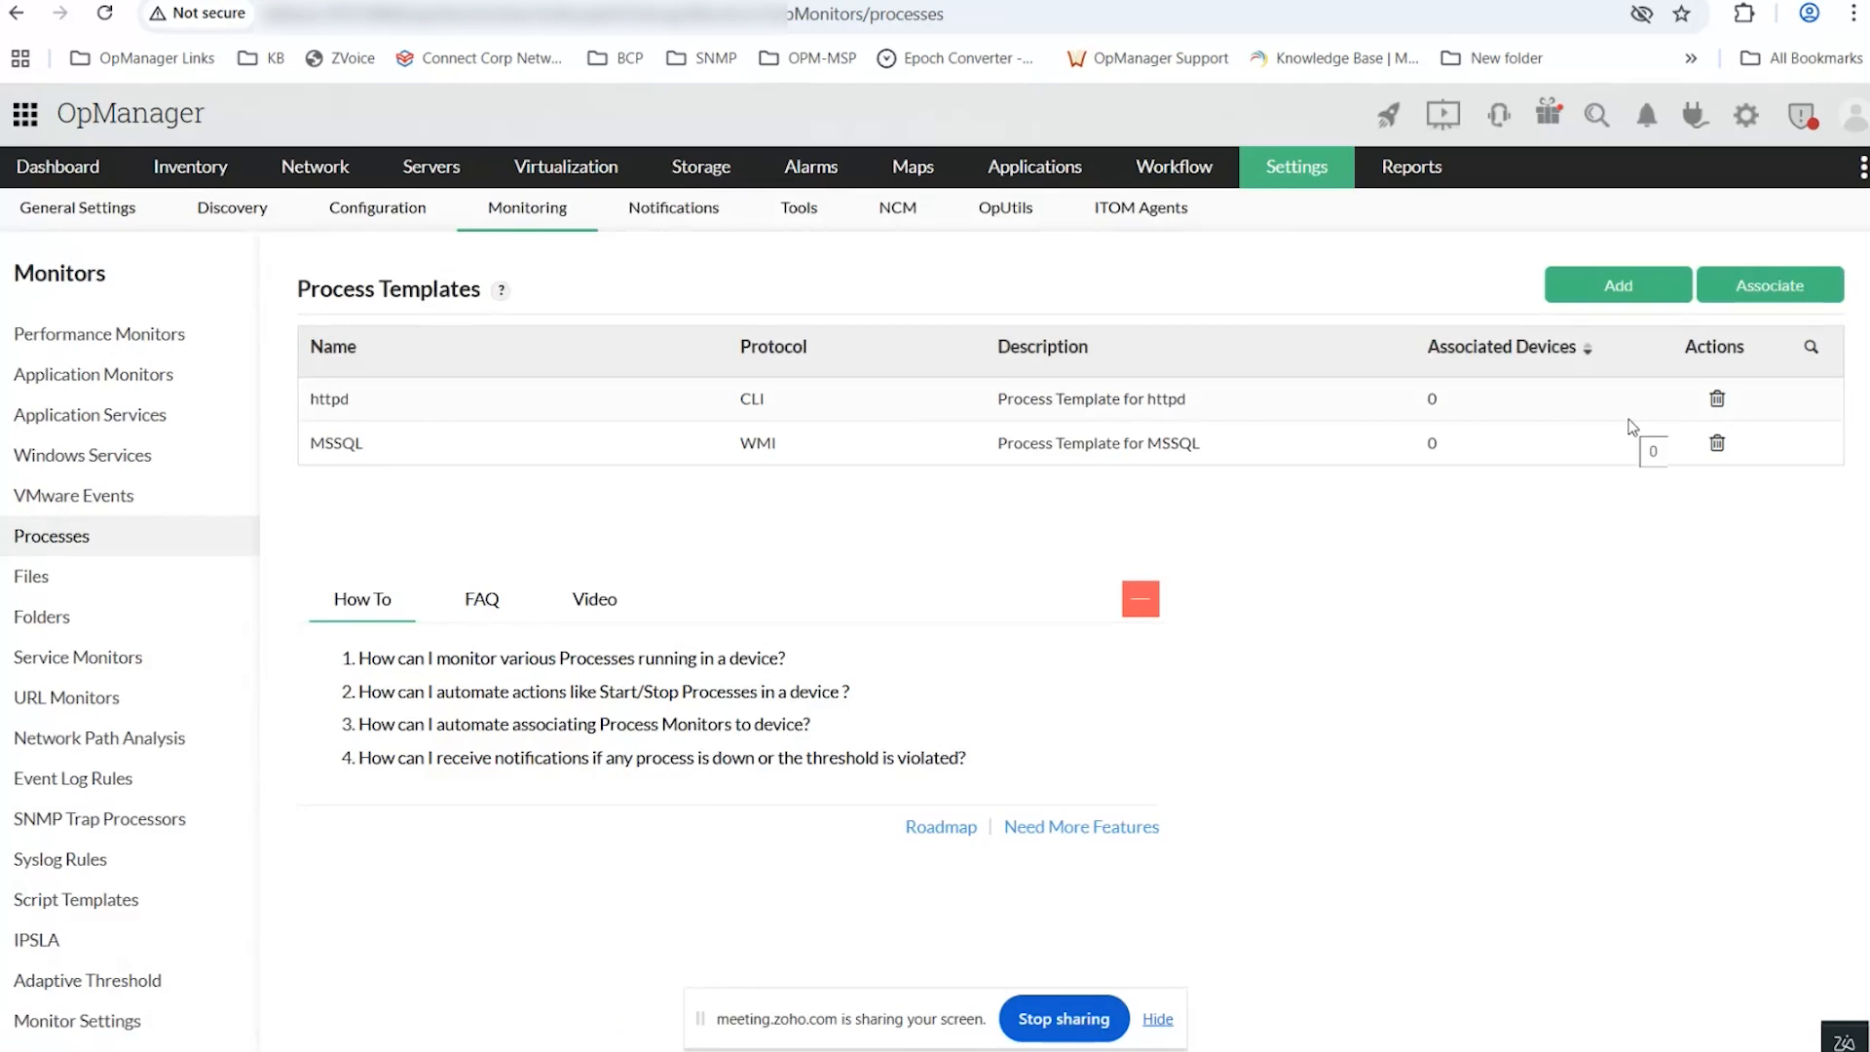
Show the Service monitoring slide in the presentation, return to OpManager and look through the global service monitors list.
key("alt+Tab")
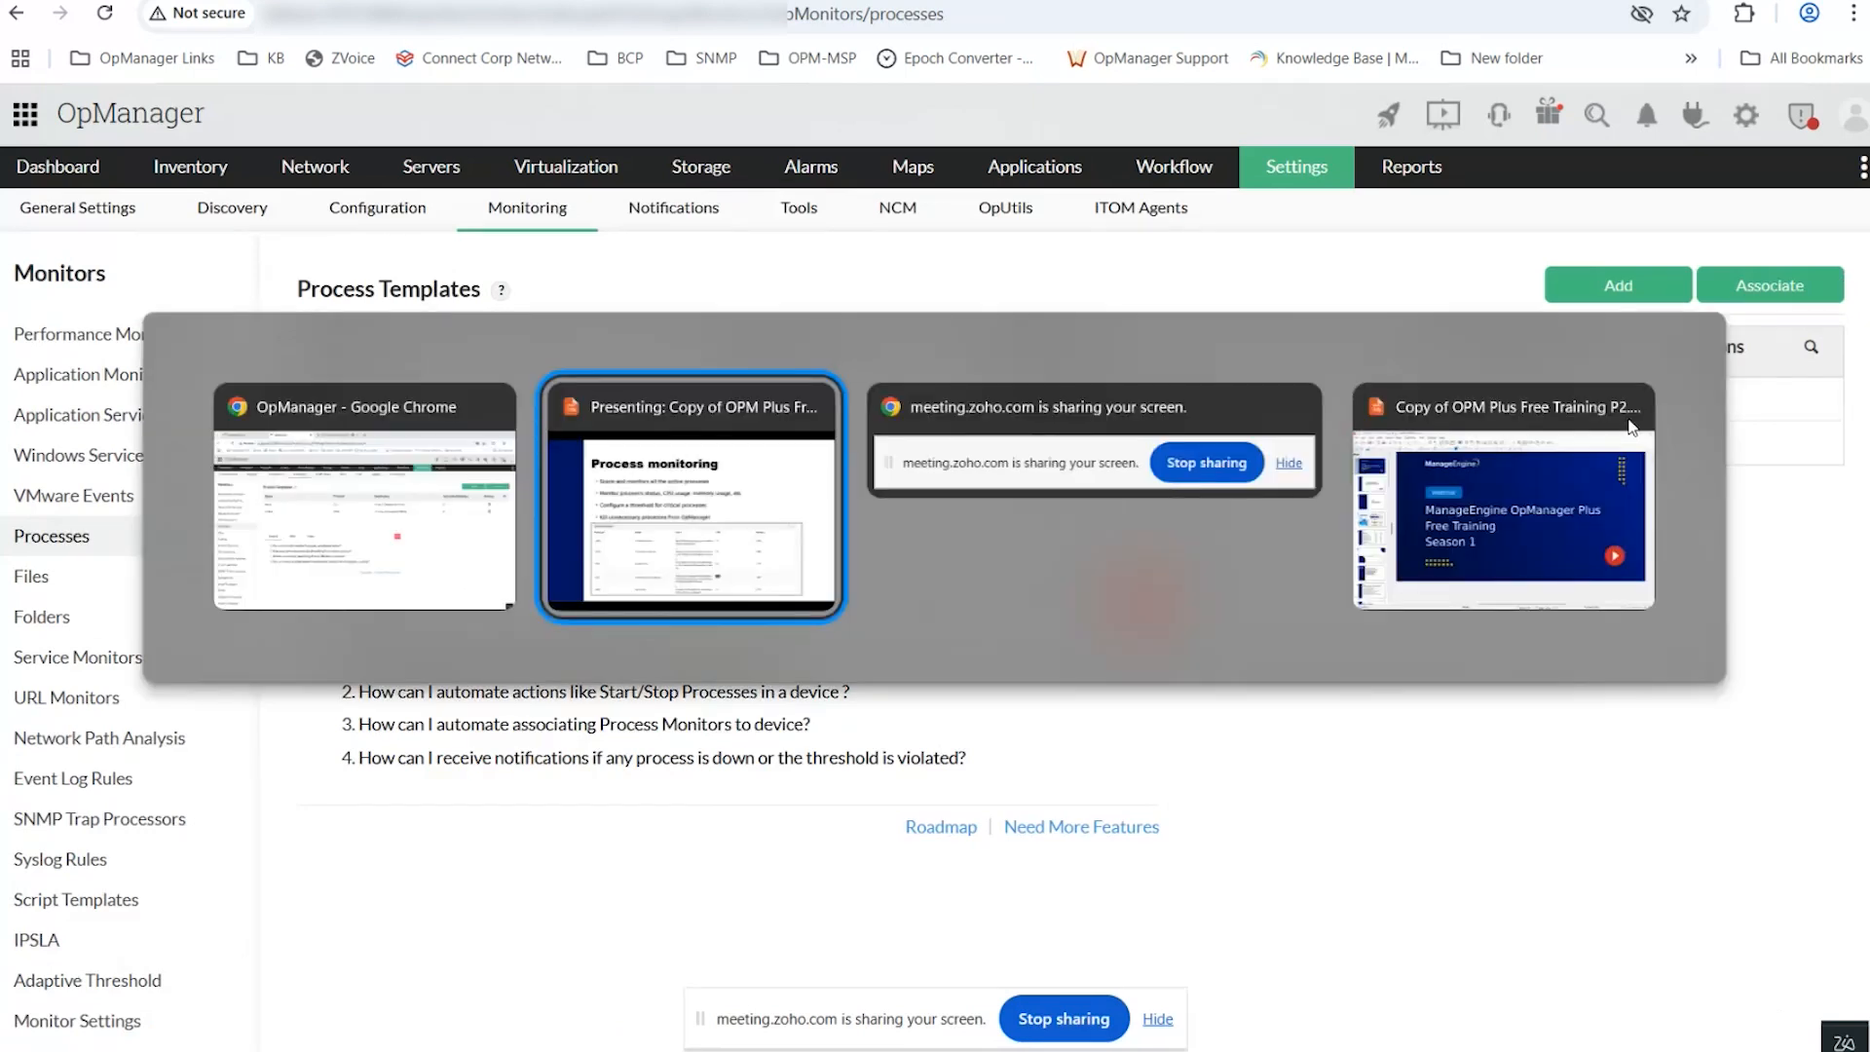
key("Right")
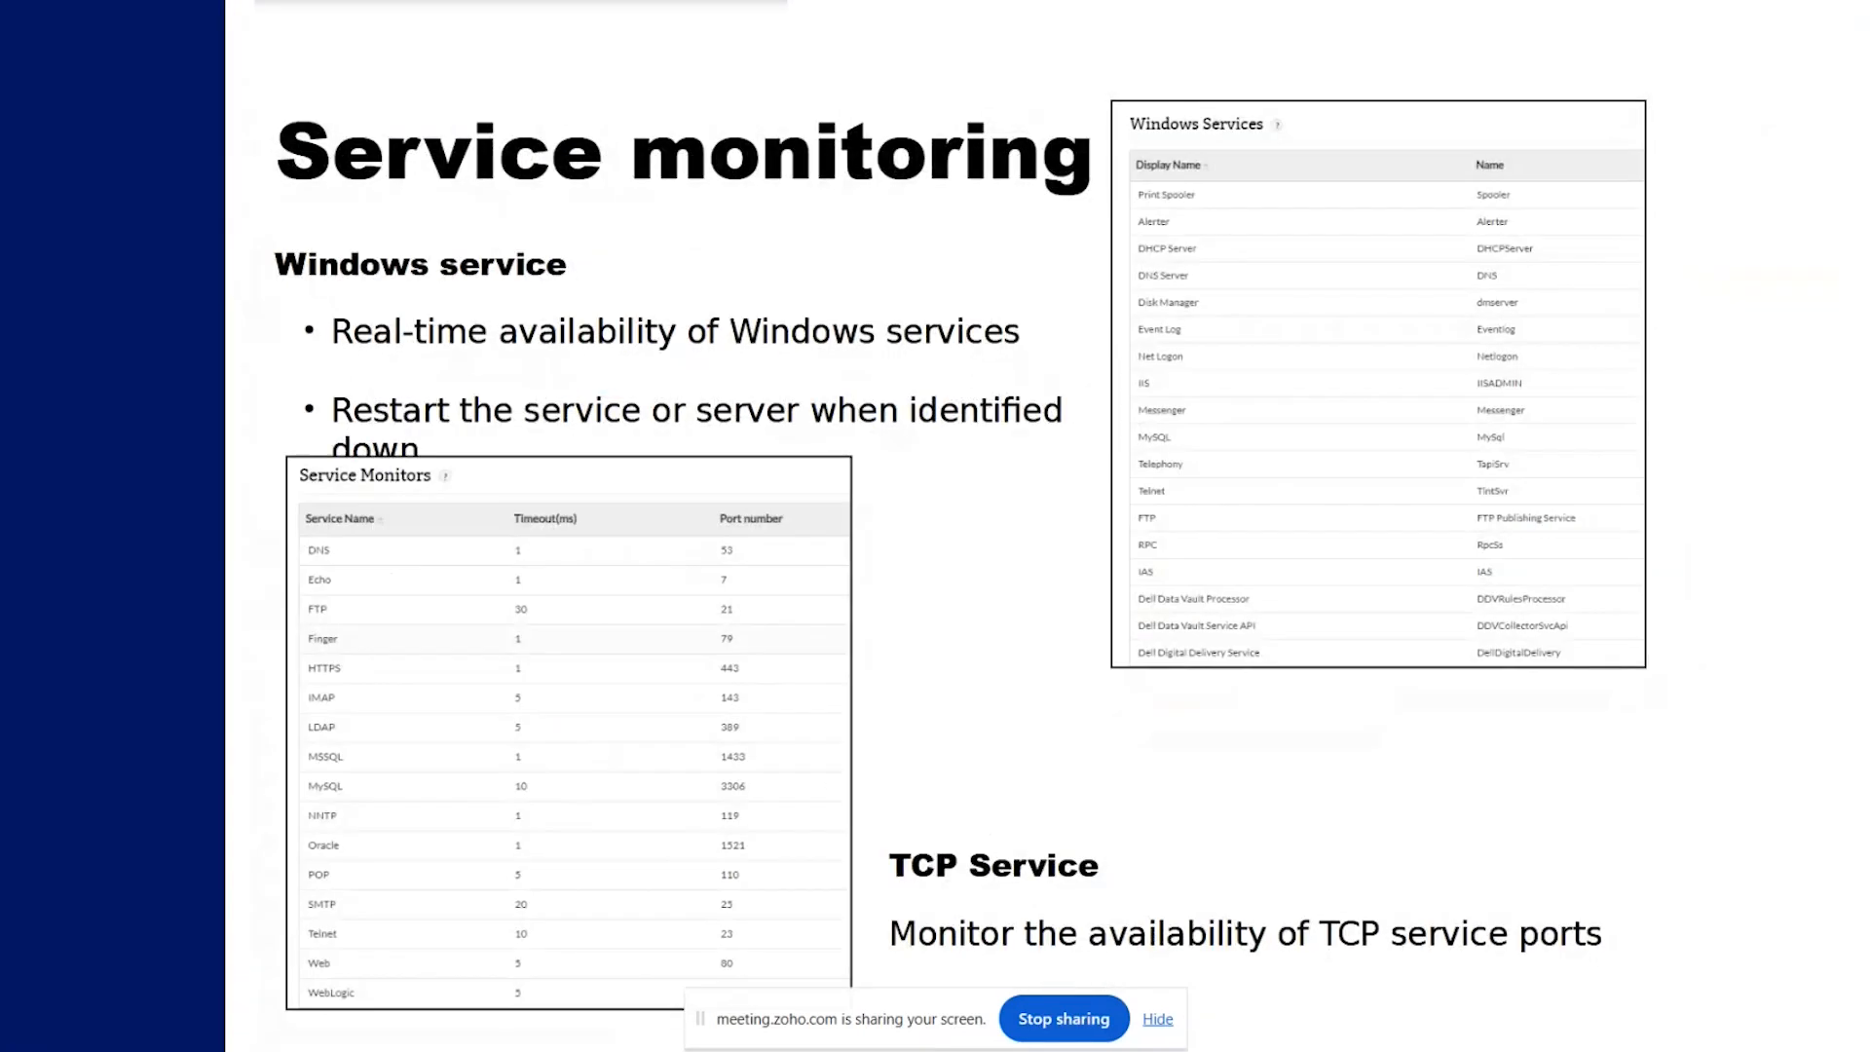
key("alt+Tab")
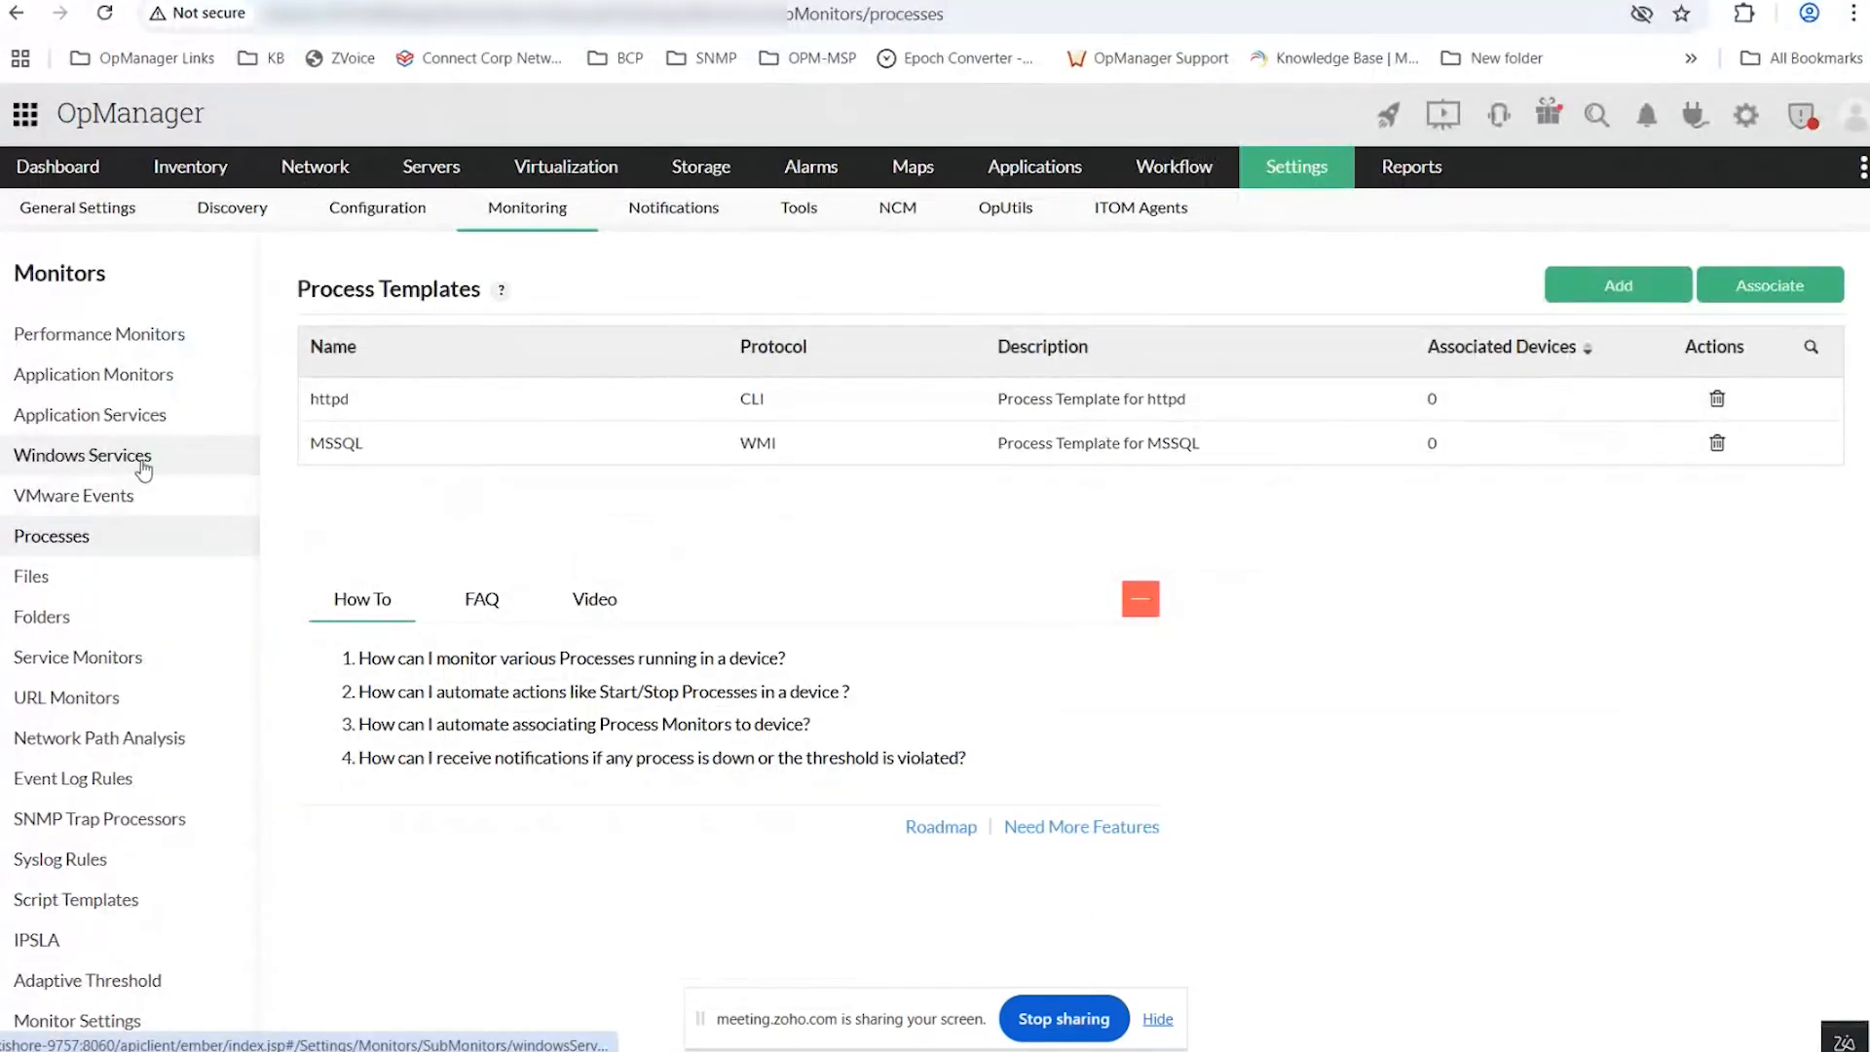
left_click(130, 655)
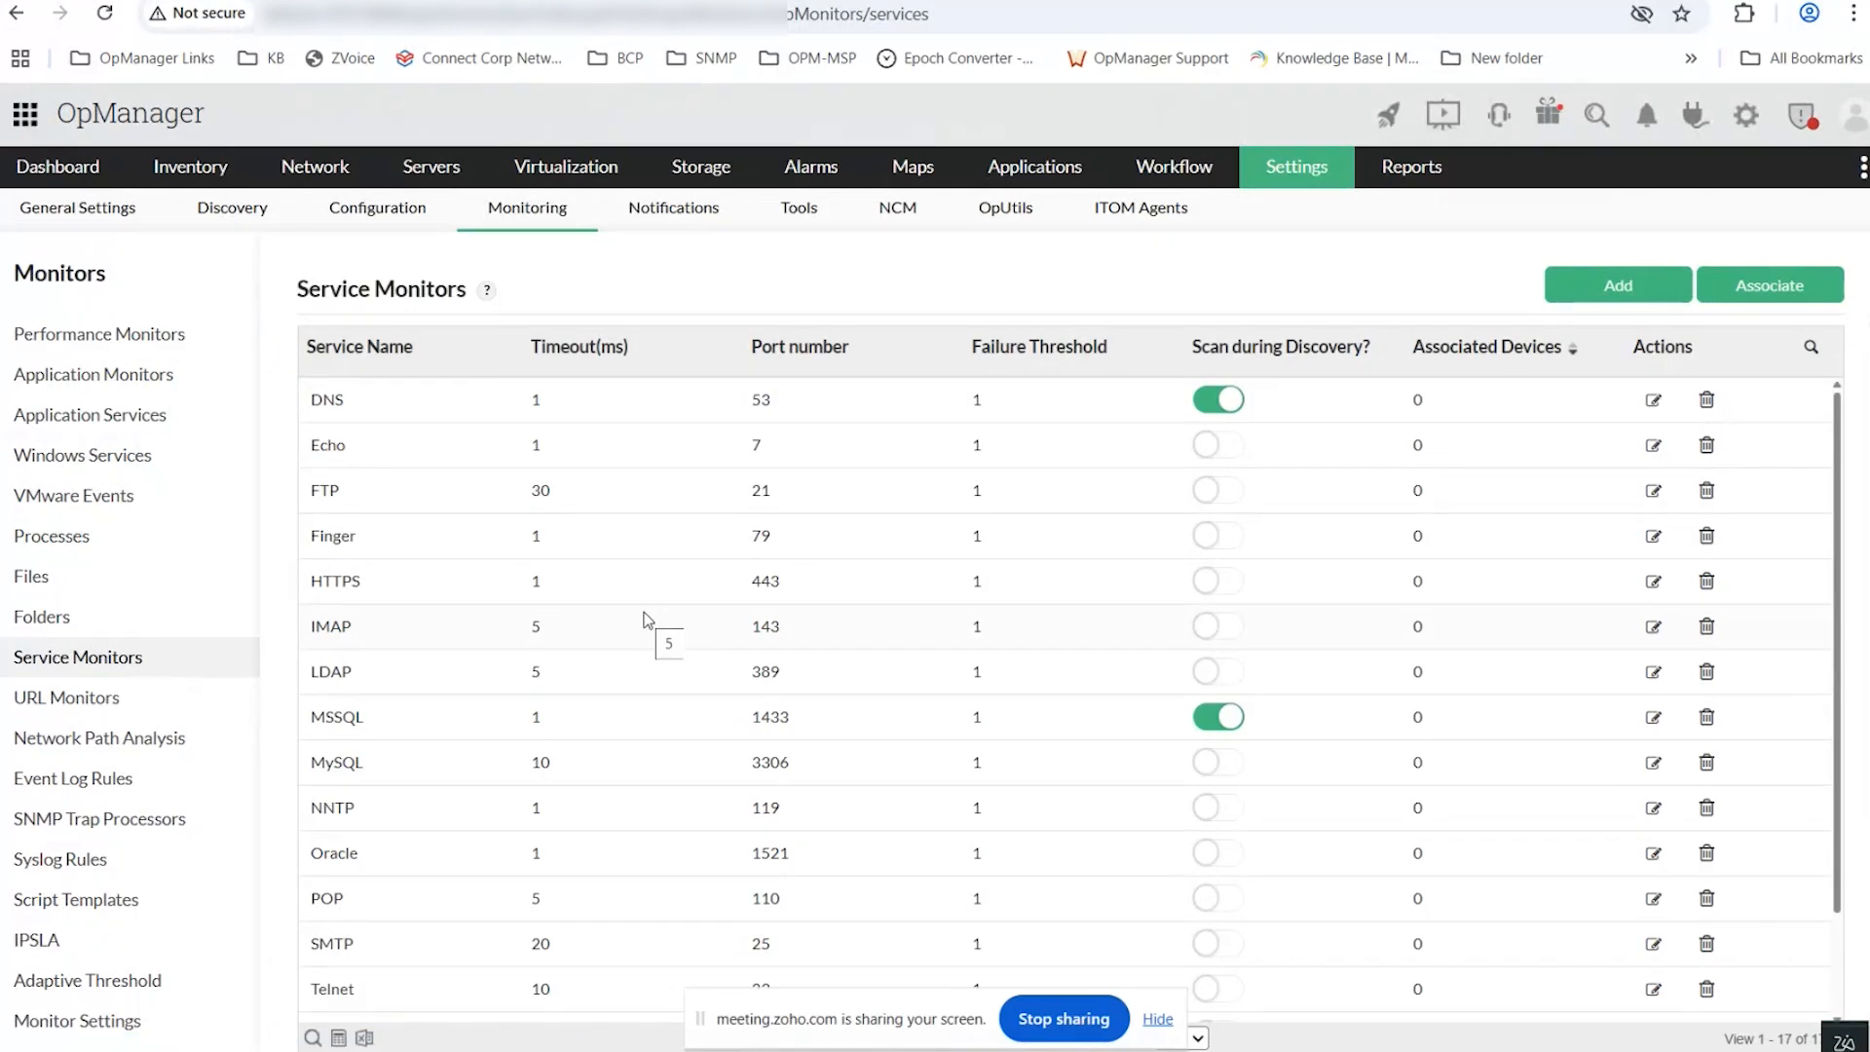
scroll(646, 620, "down", 5)
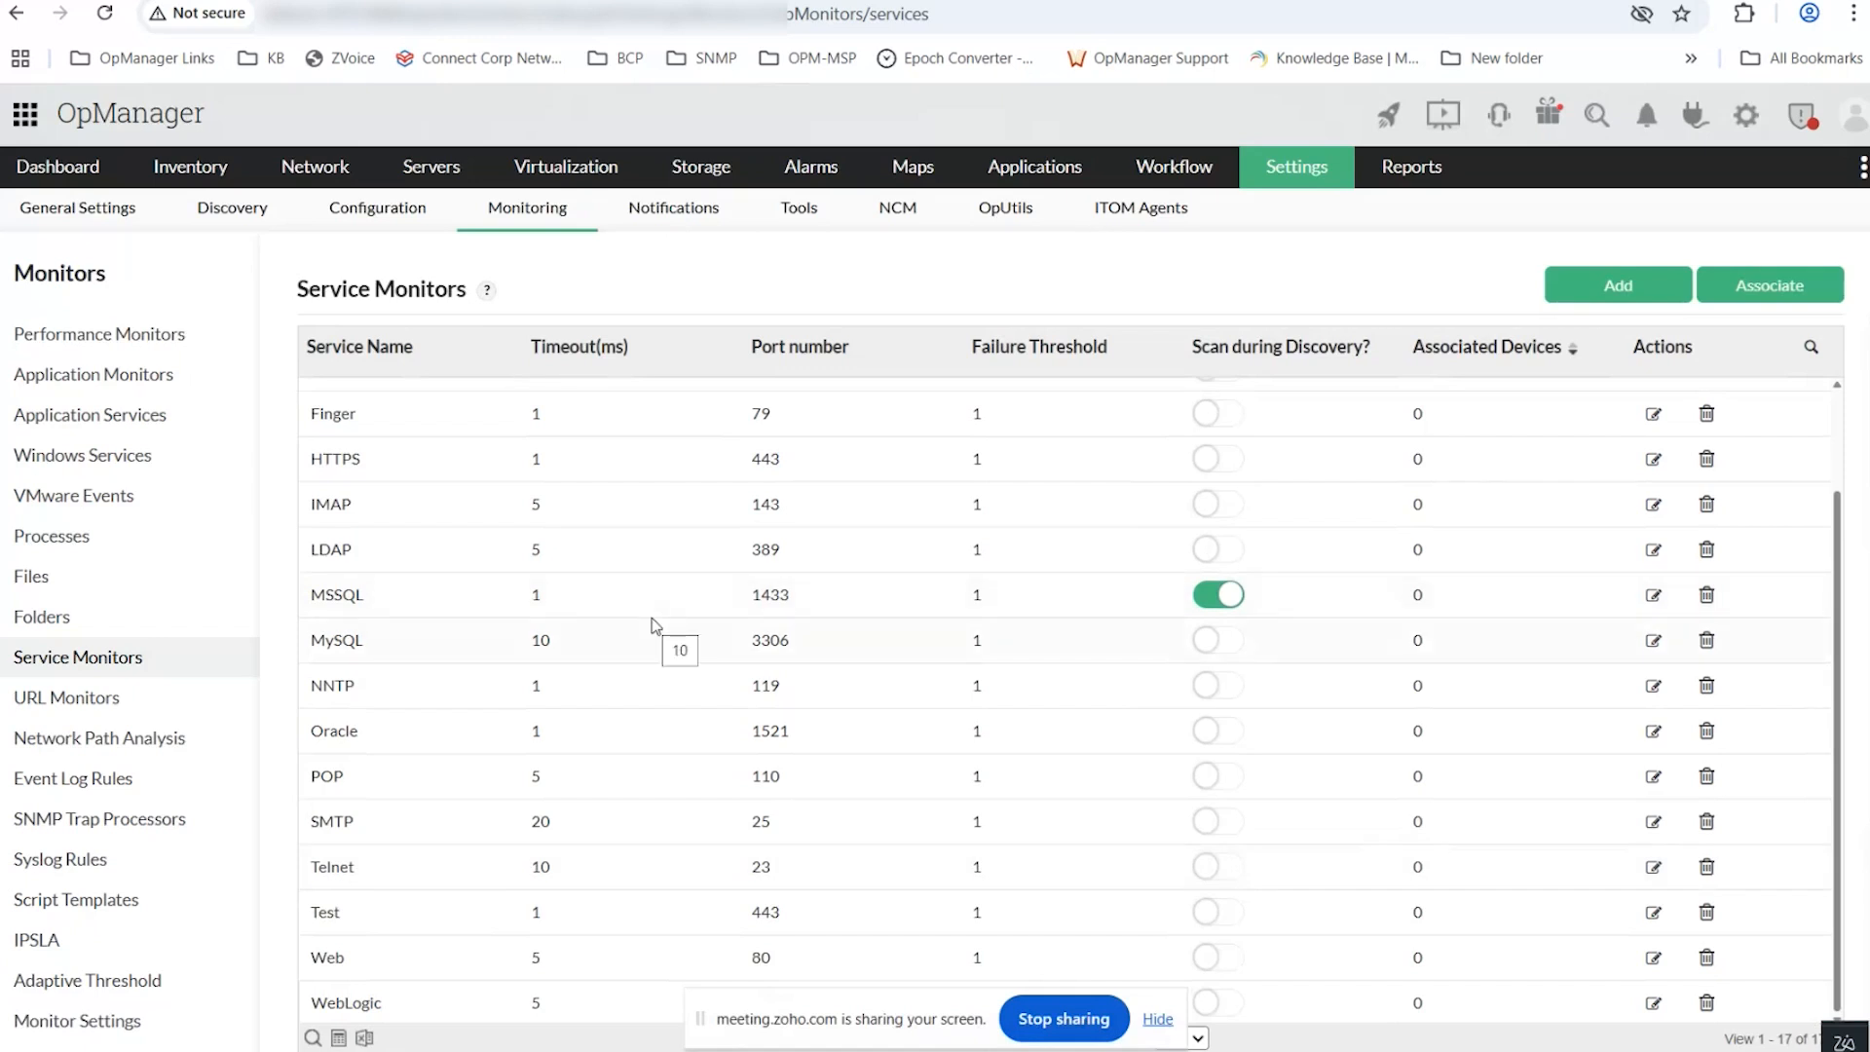
Fill in a new service monitor named Test with port number 8060 and a timeout of 1 second.
left_click(1622, 287)
left_click(1236, 392)
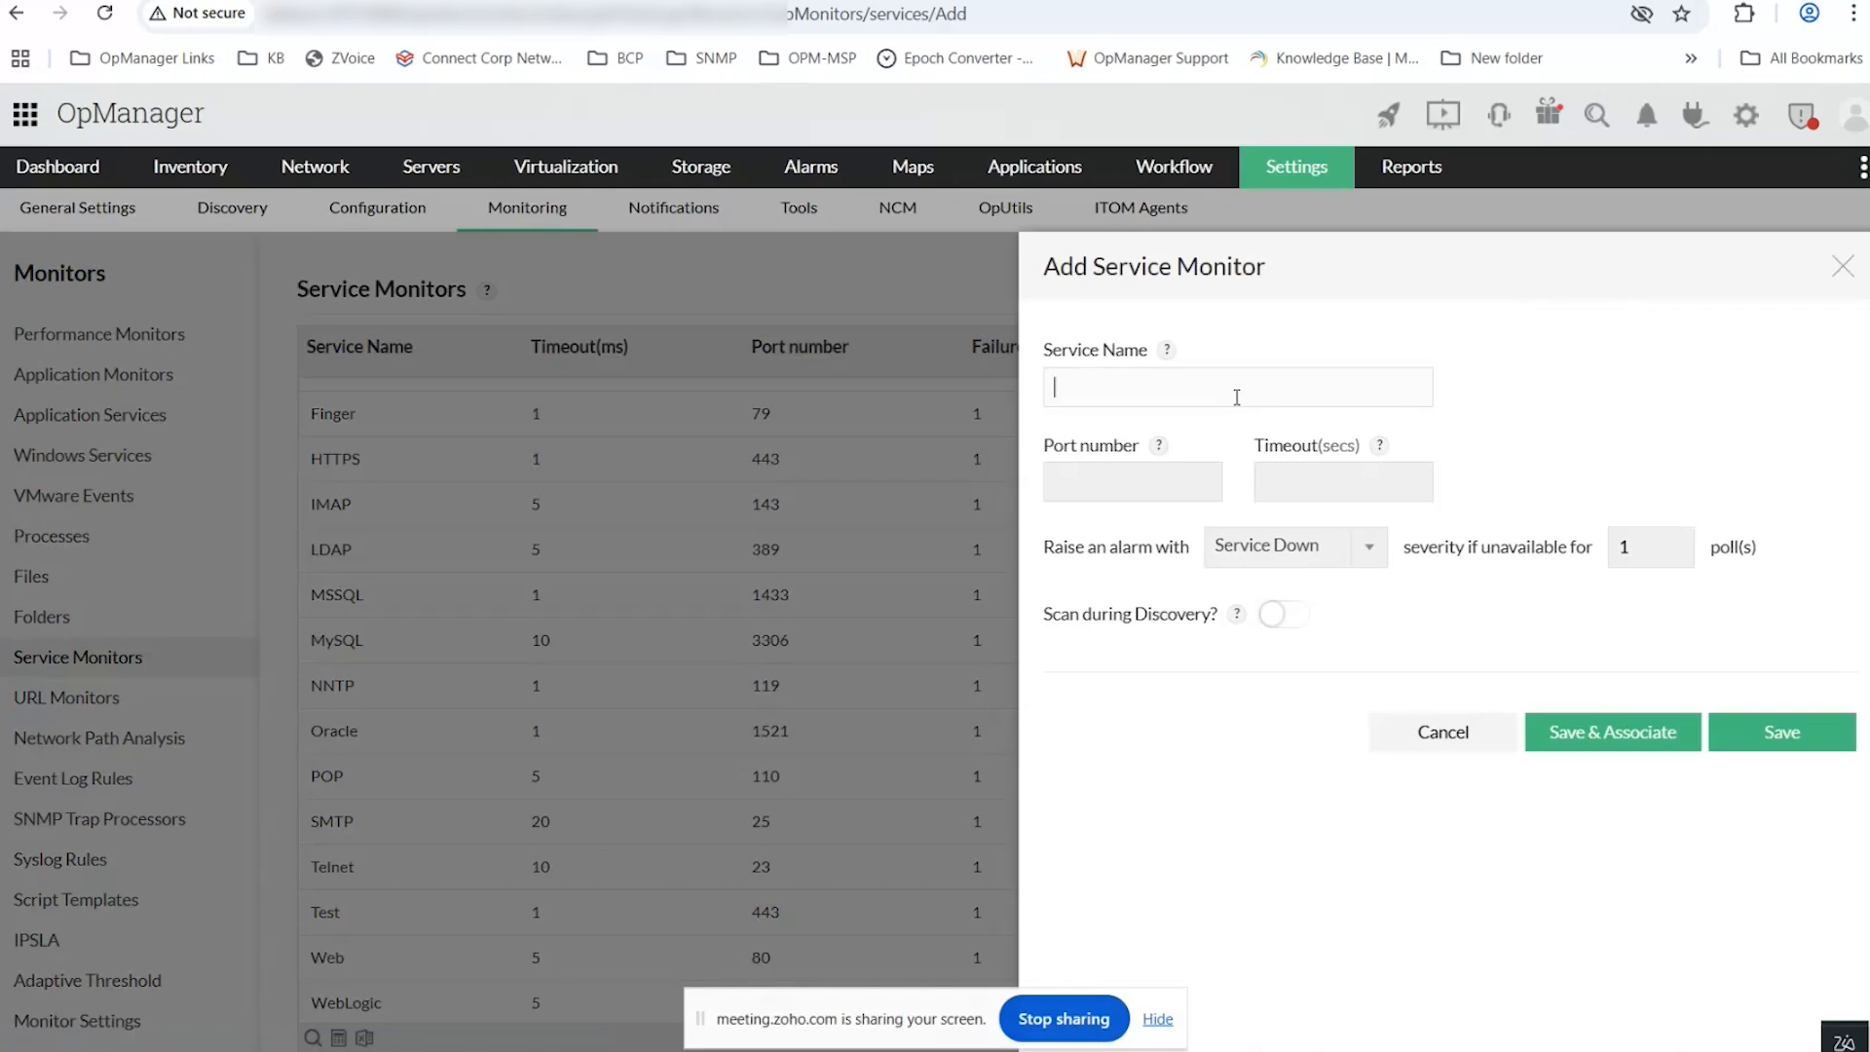
type("Test")
left_click(1151, 470)
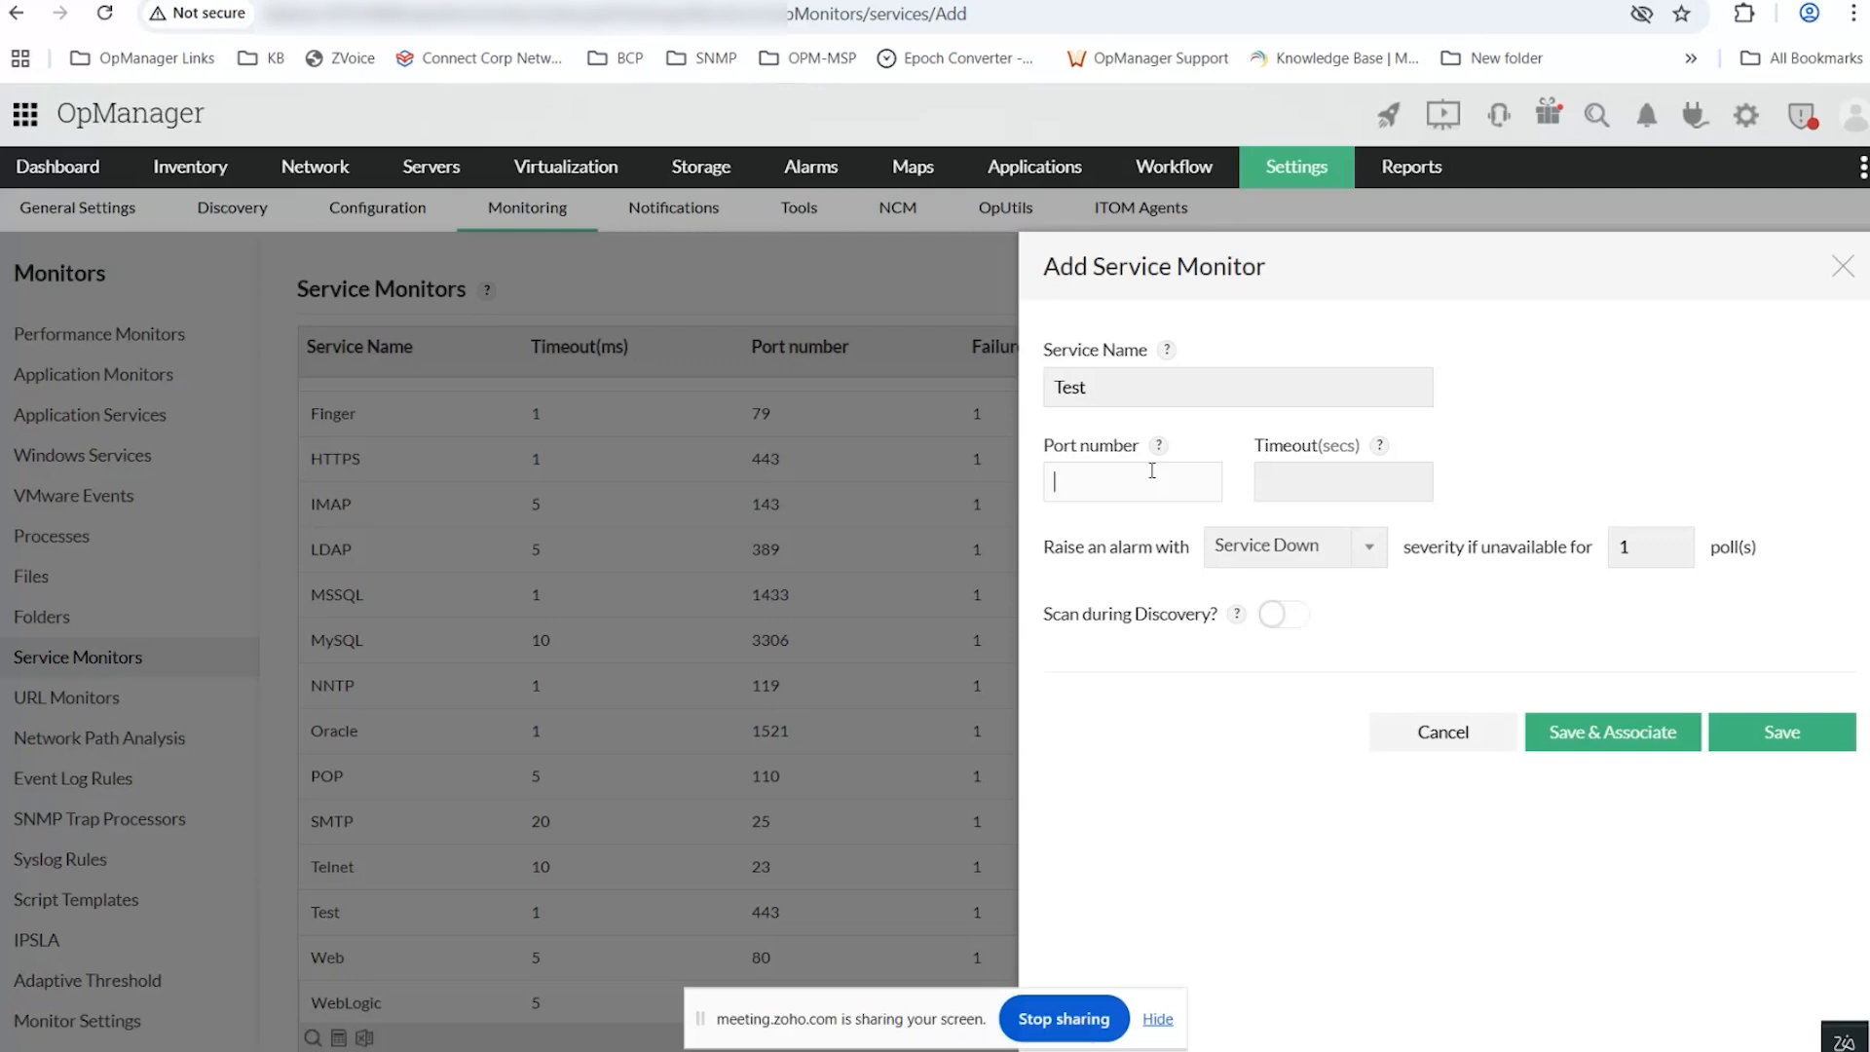
type("8060")
left_click(1274, 484)
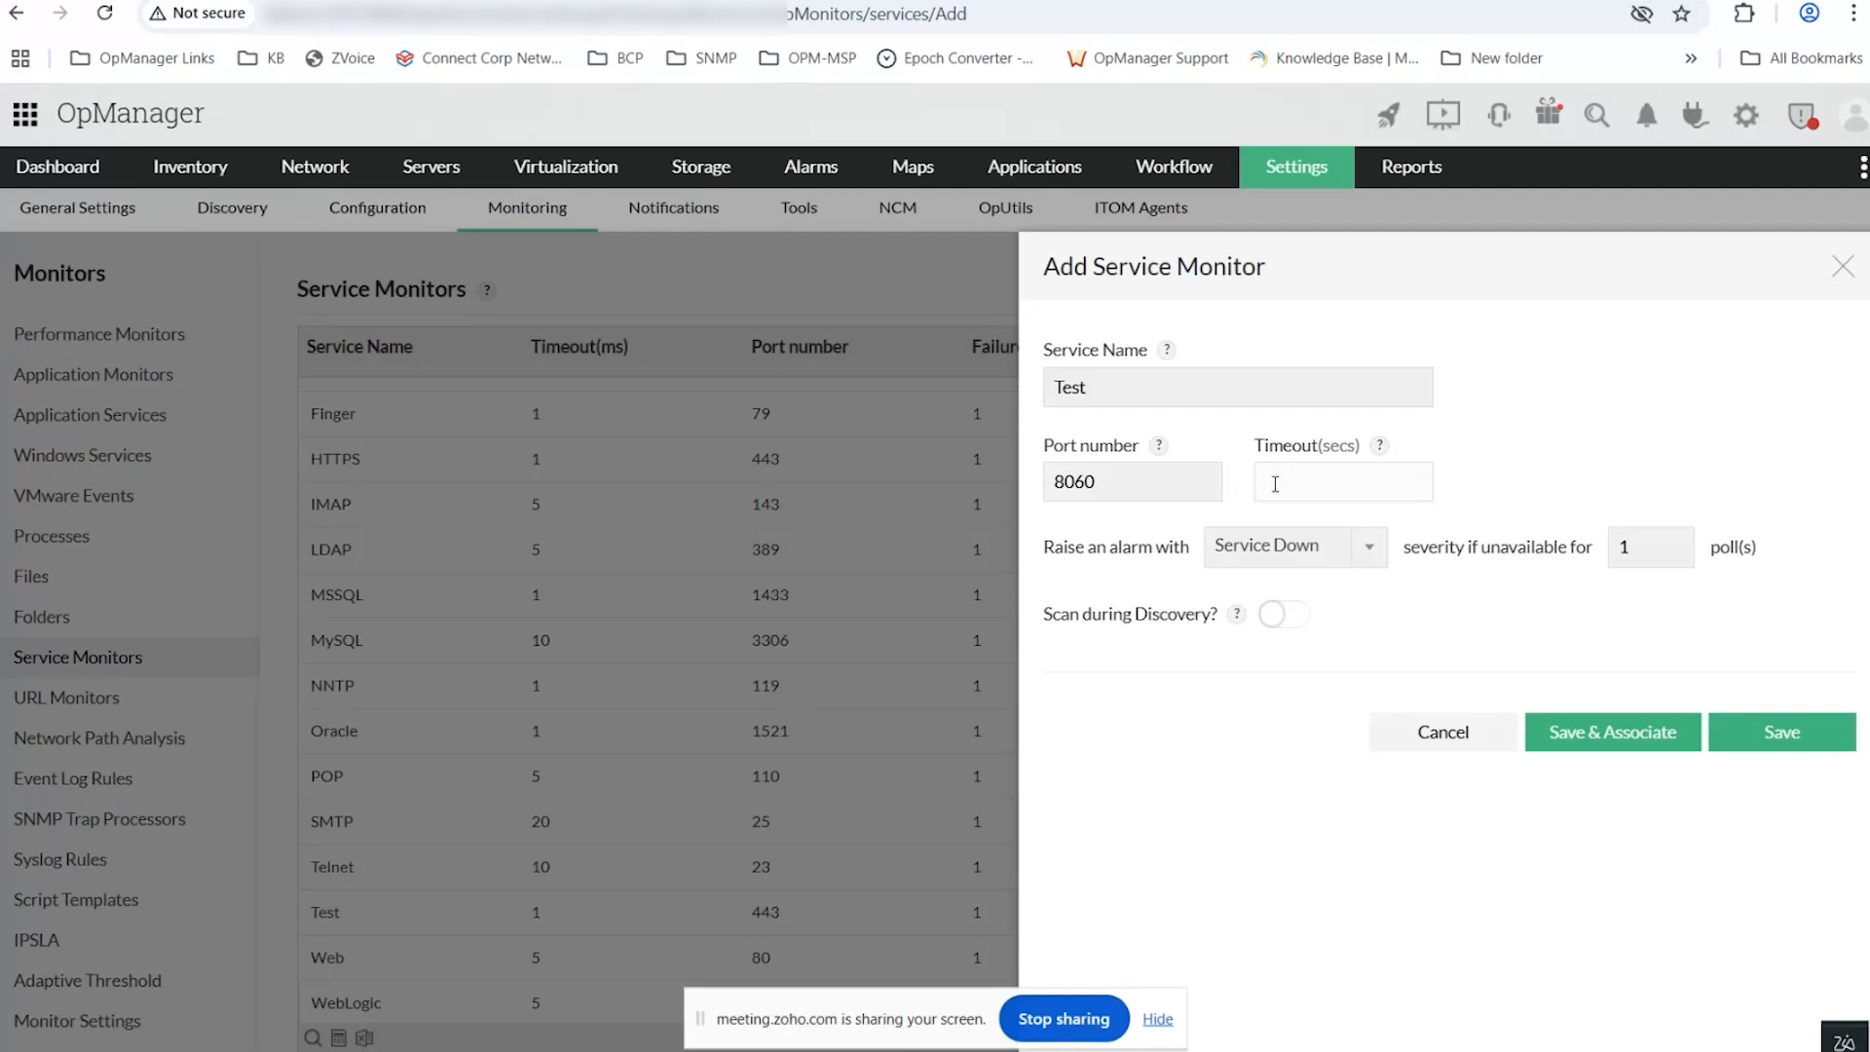
type("1")
Review the alarm severity choices and port number of the new service monitor, and discard it without saving.
left_click(1225, 558)
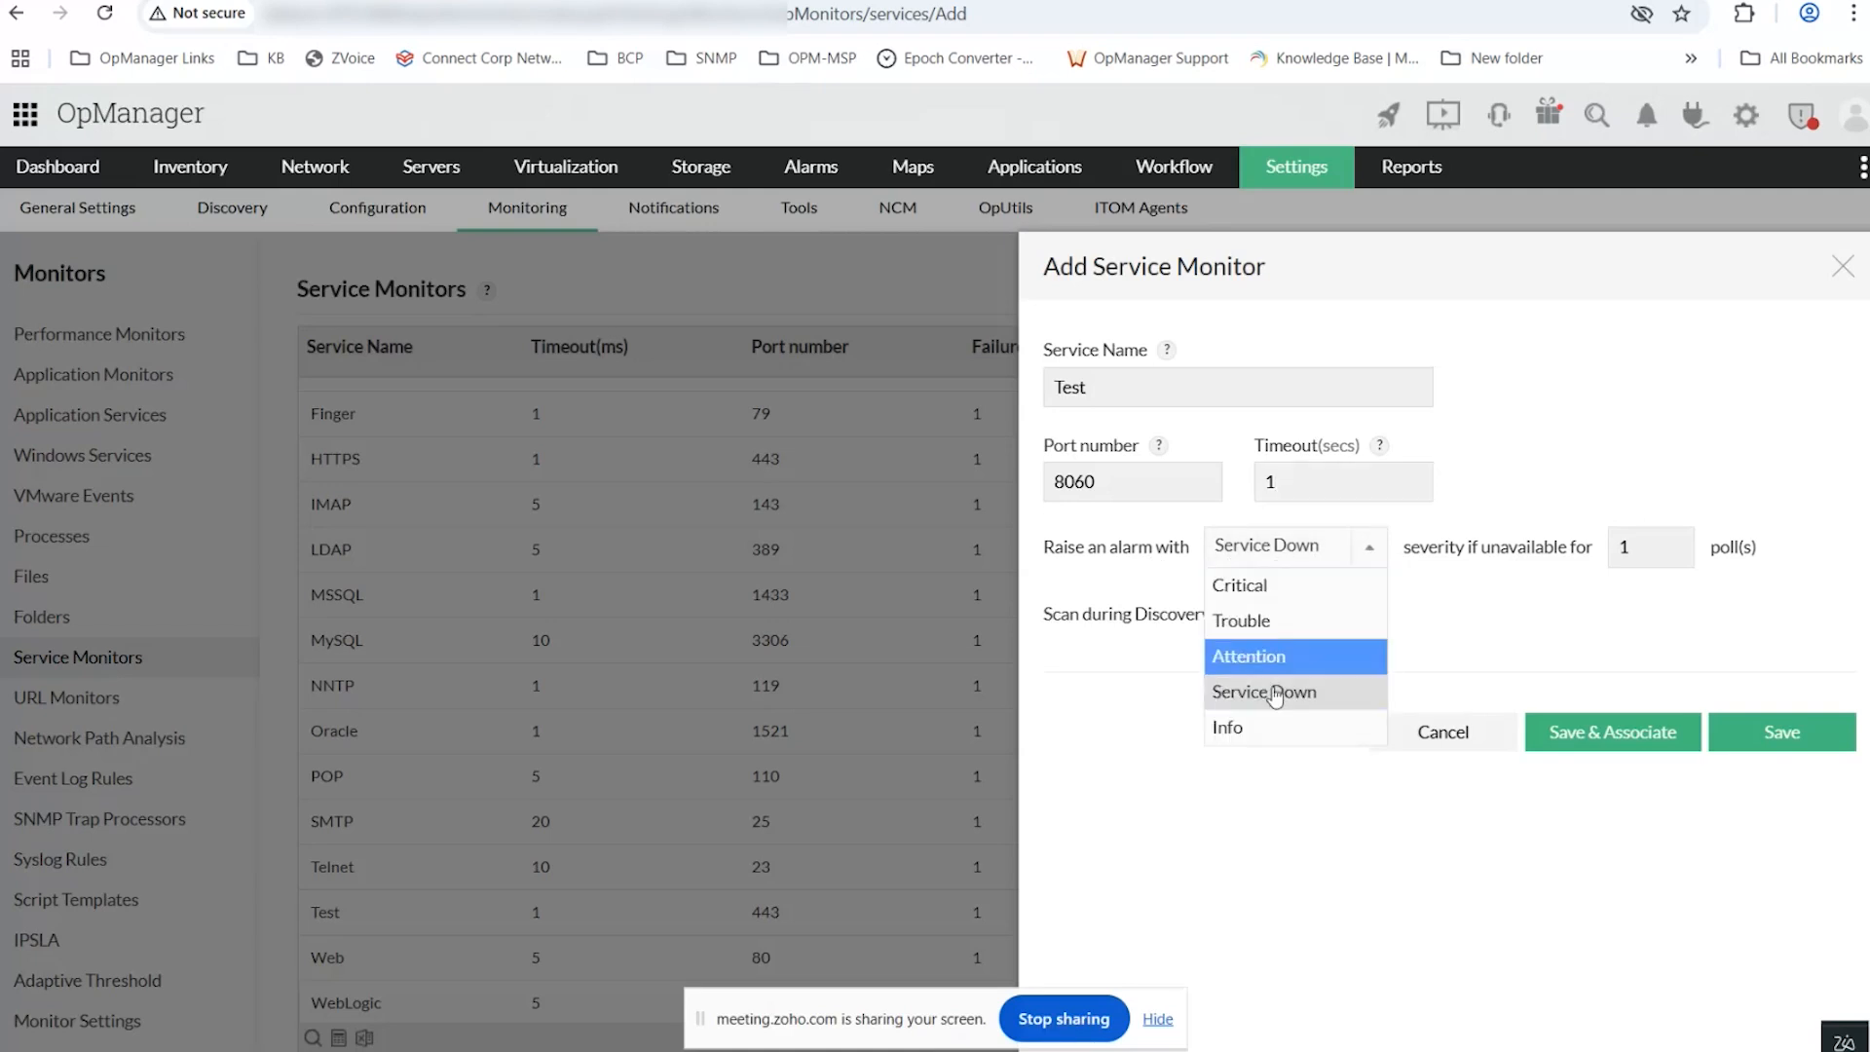
left_click(1445, 619)
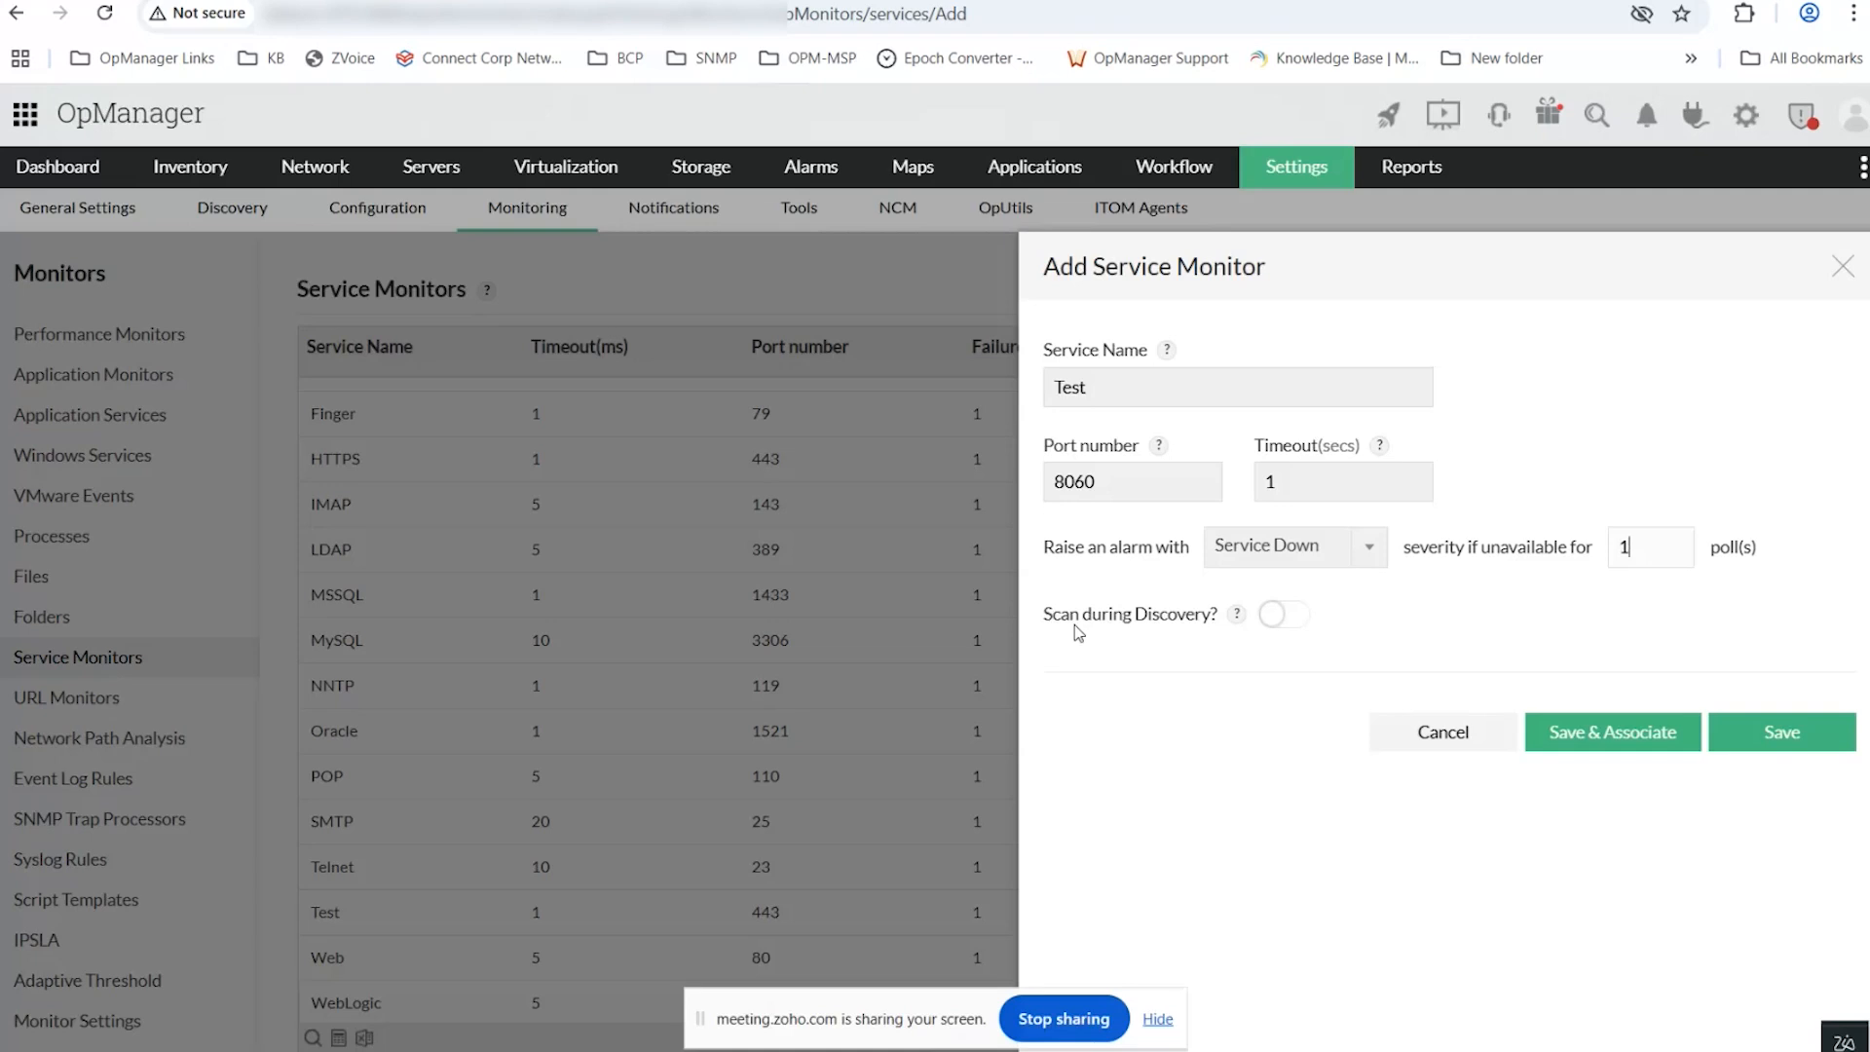
left_click(1097, 482)
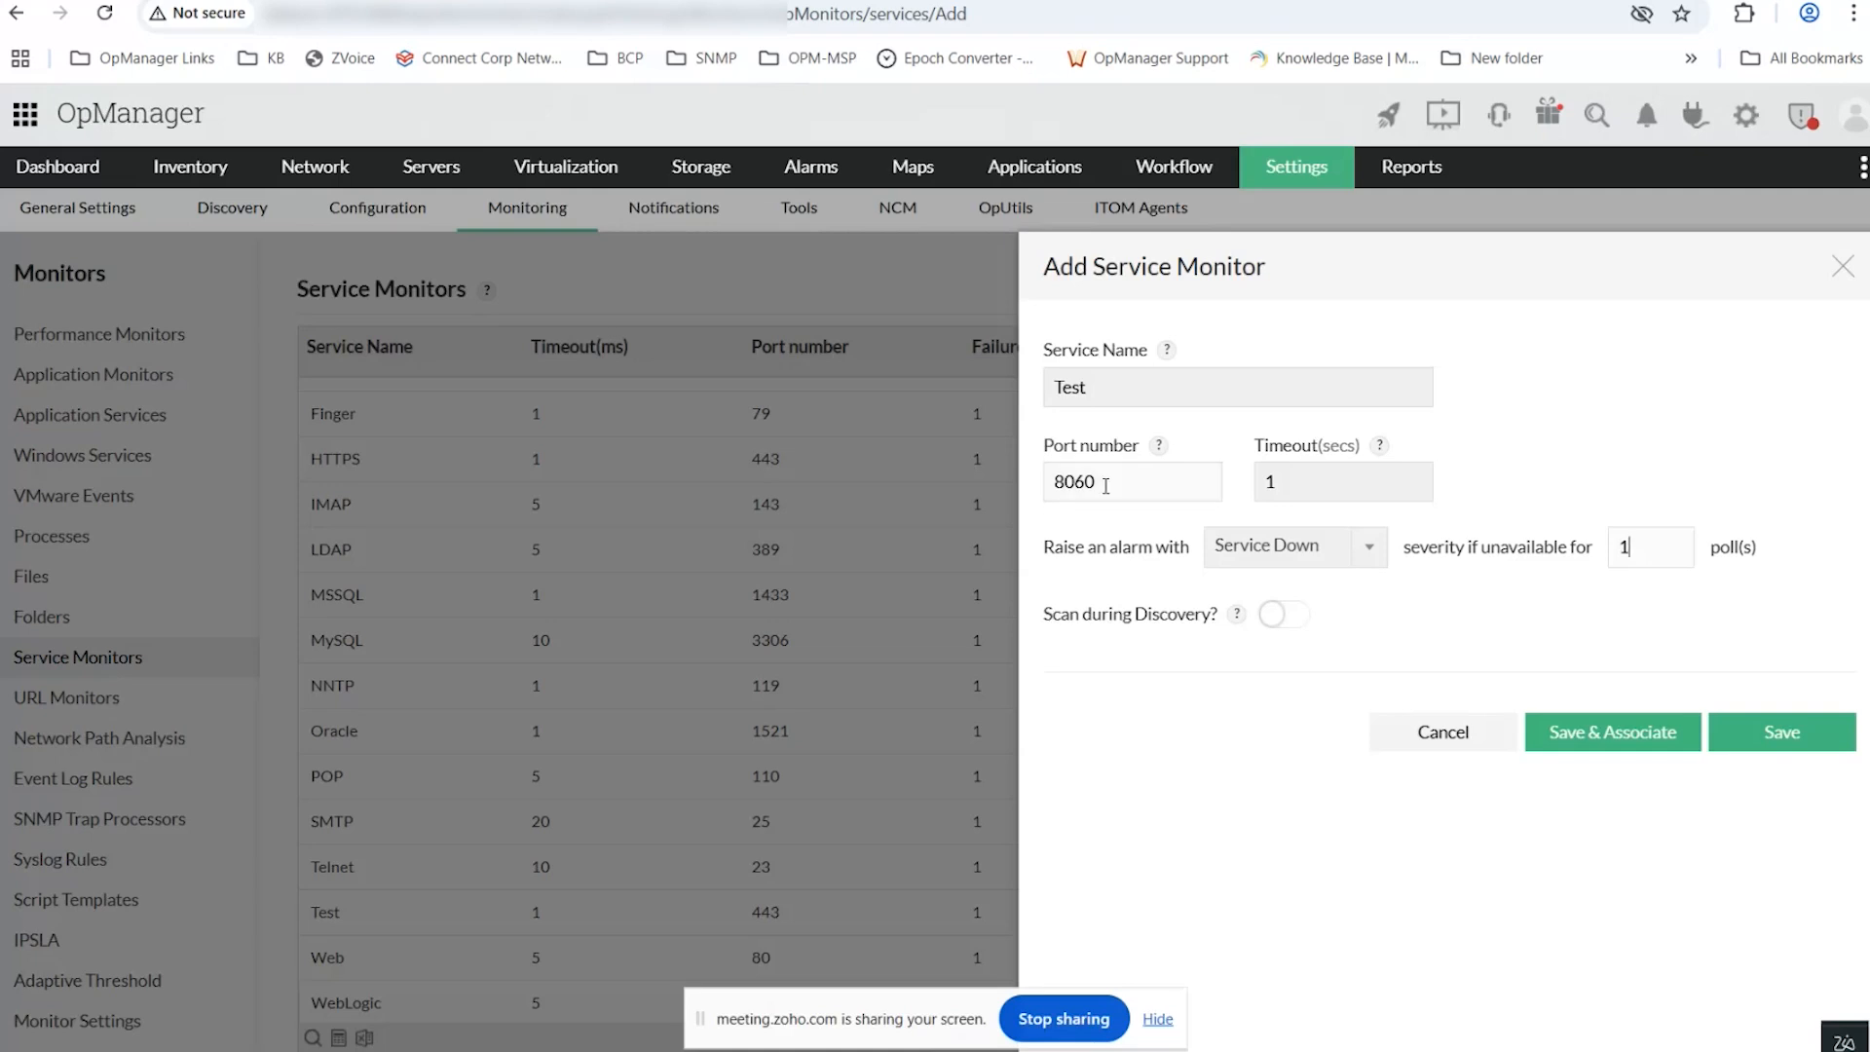
double_click(1071, 482)
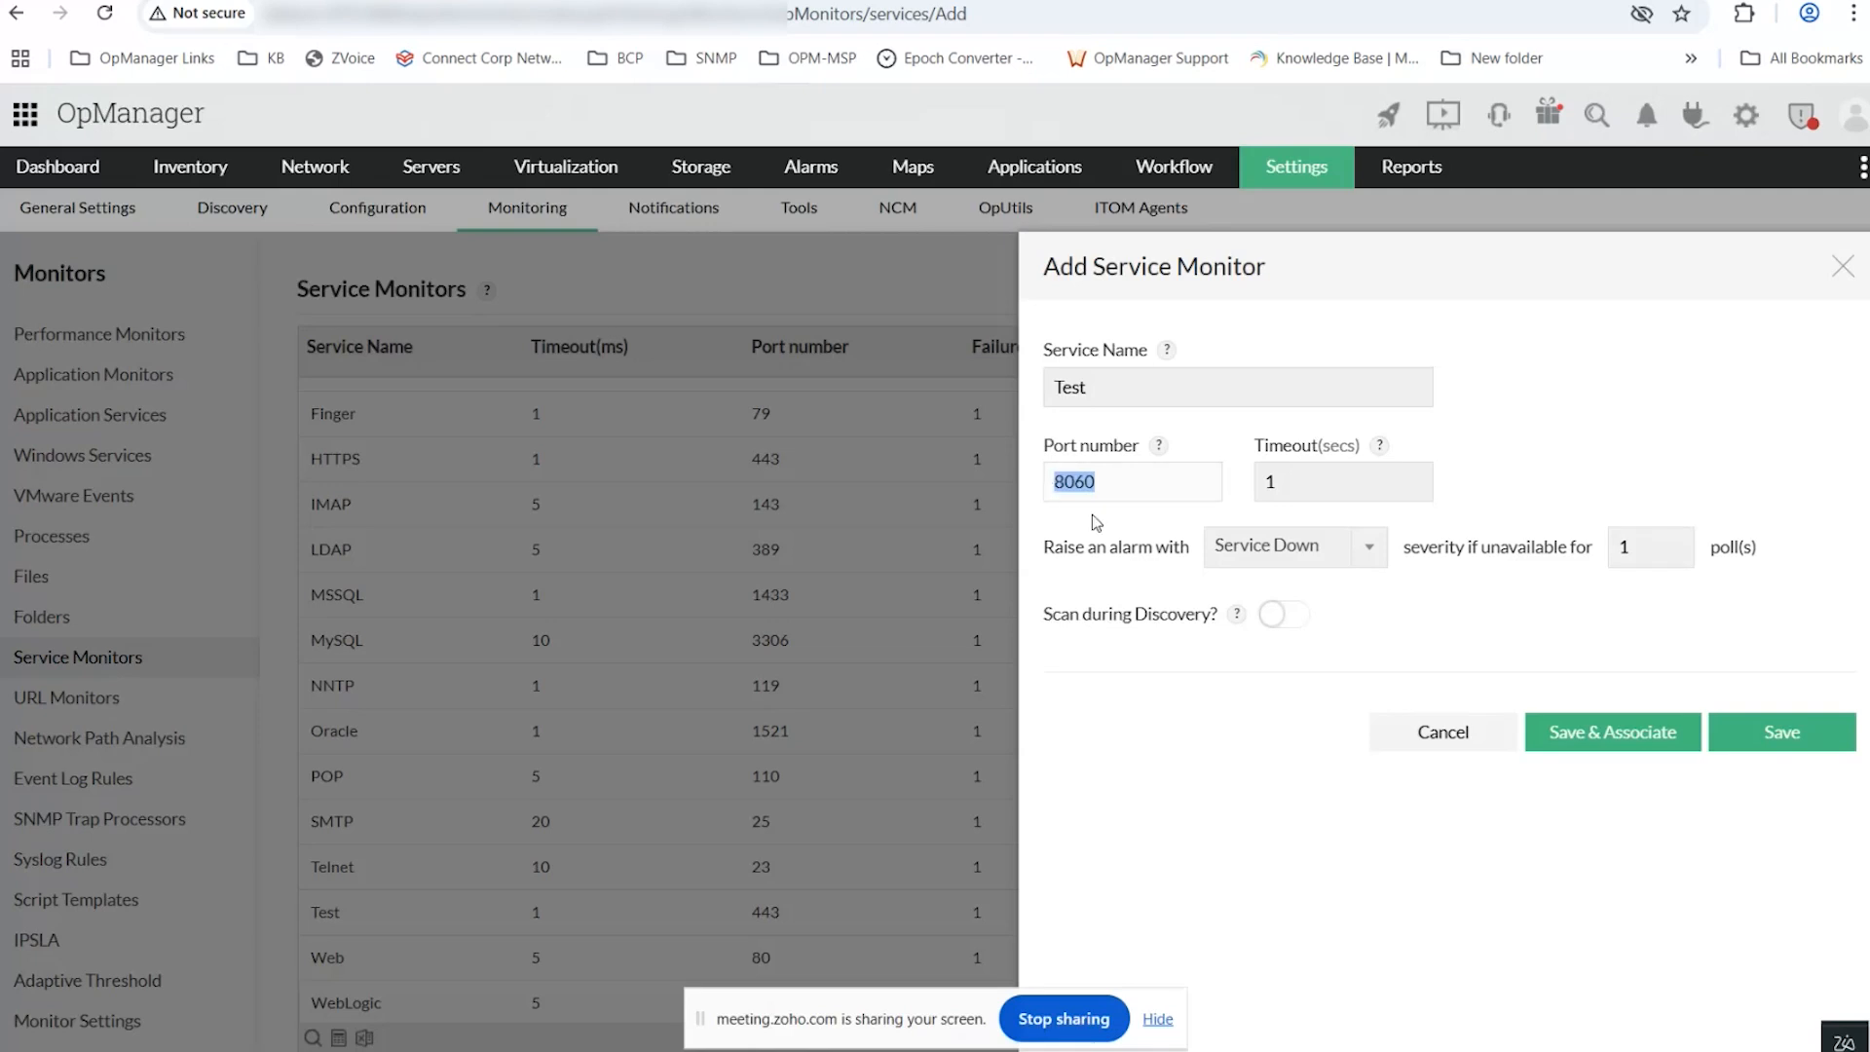
left_click(1415, 748)
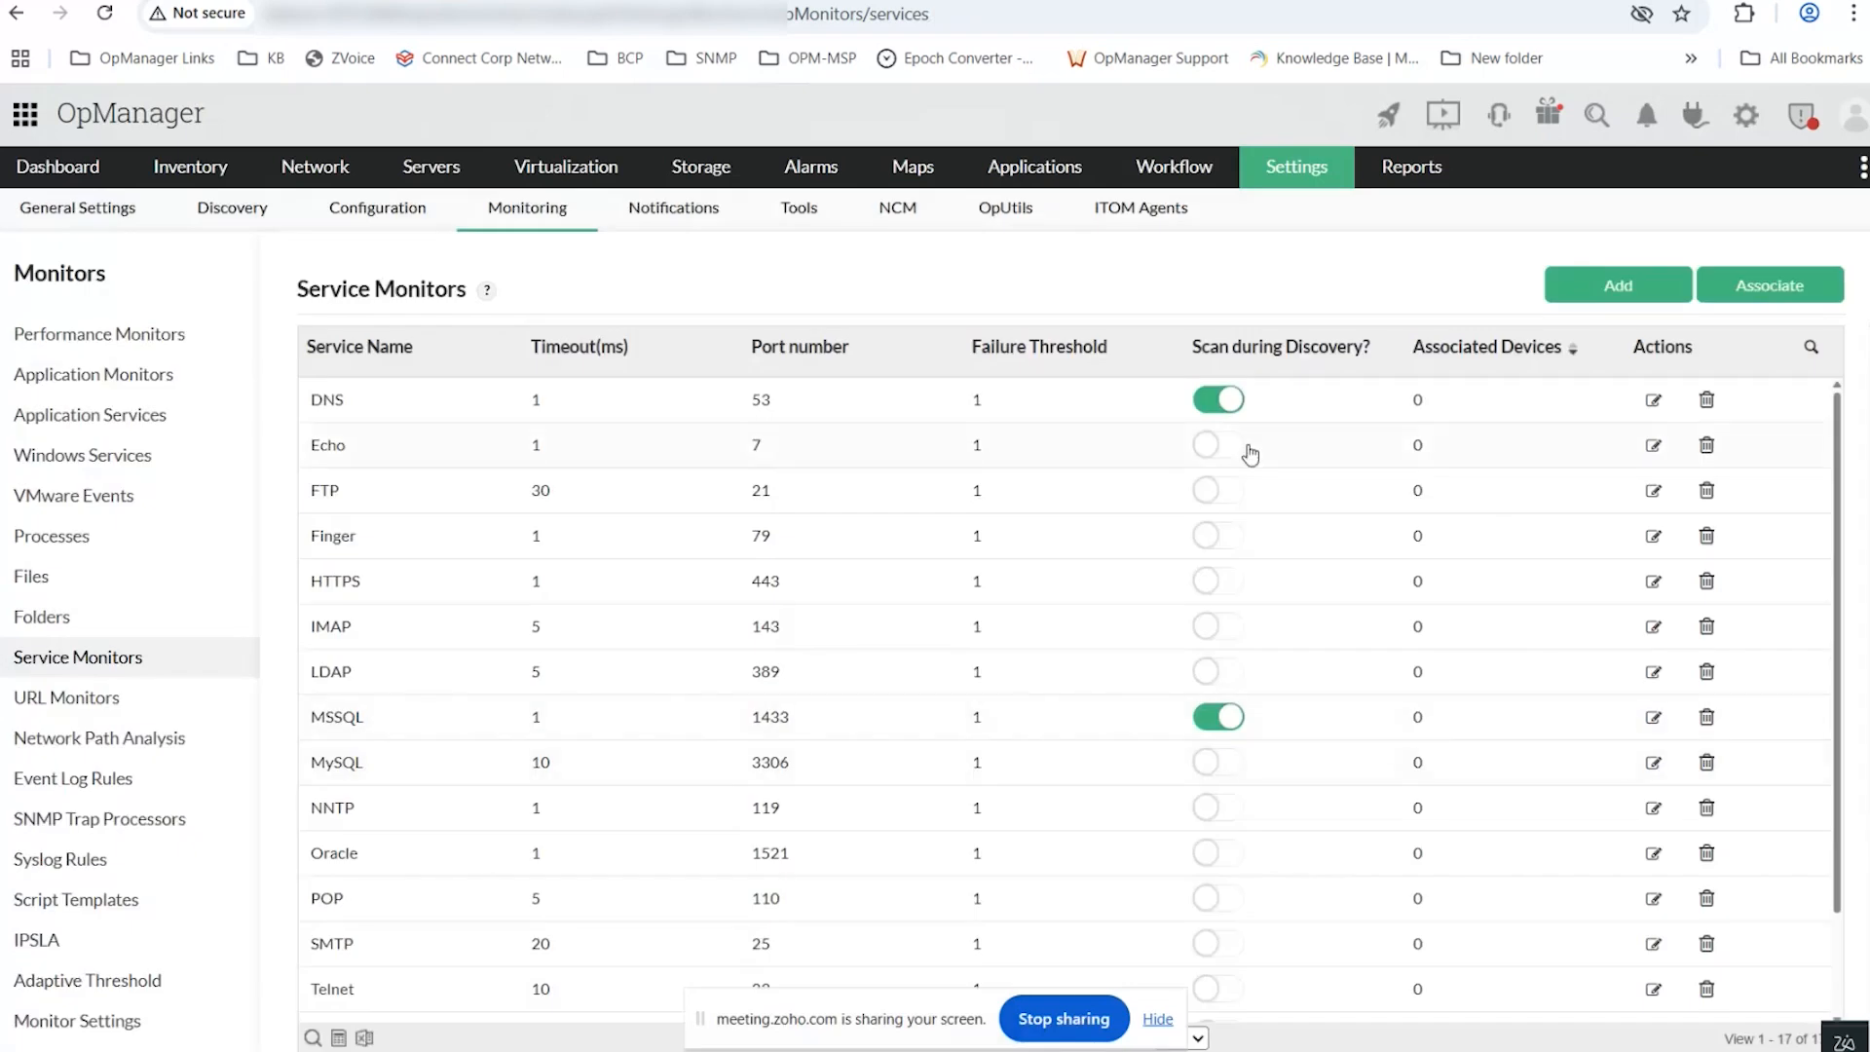
Save the DNS service monitor from its edit form and associate it with the available Windows 11 device.
left_click(1652, 401)
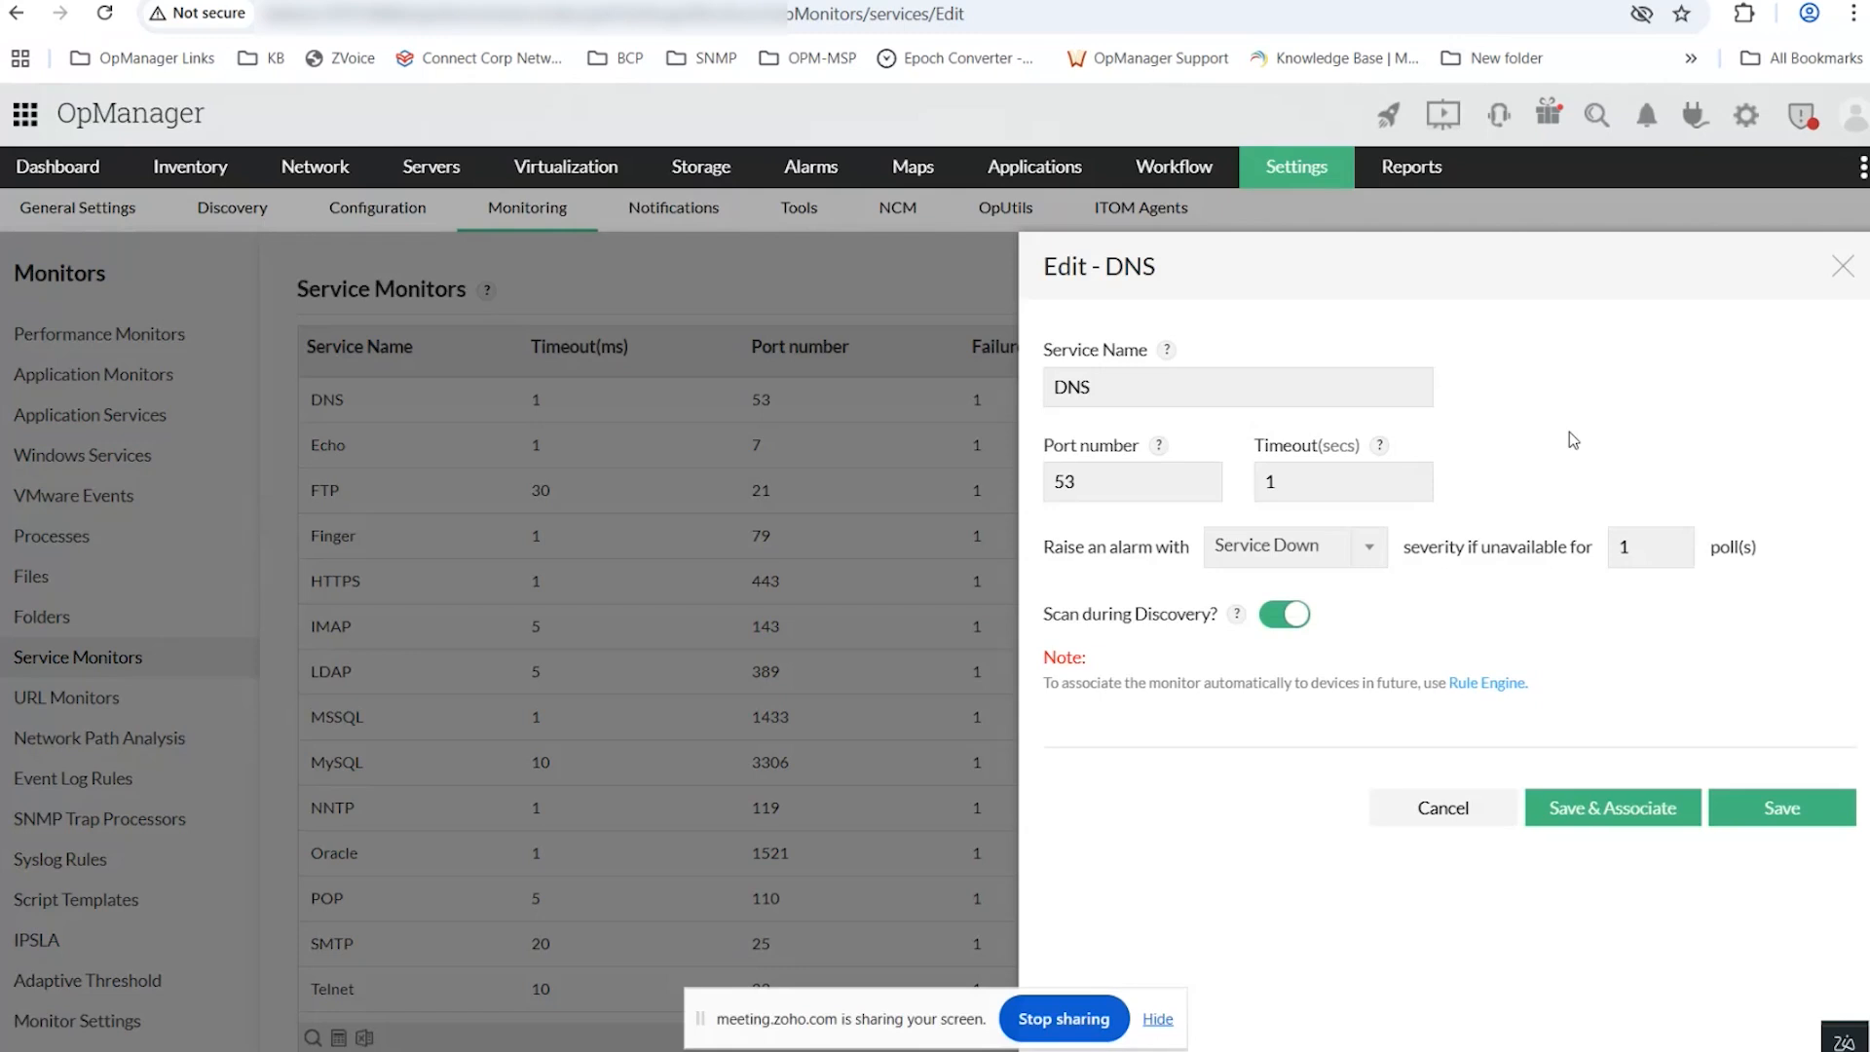
left_click(1652, 812)
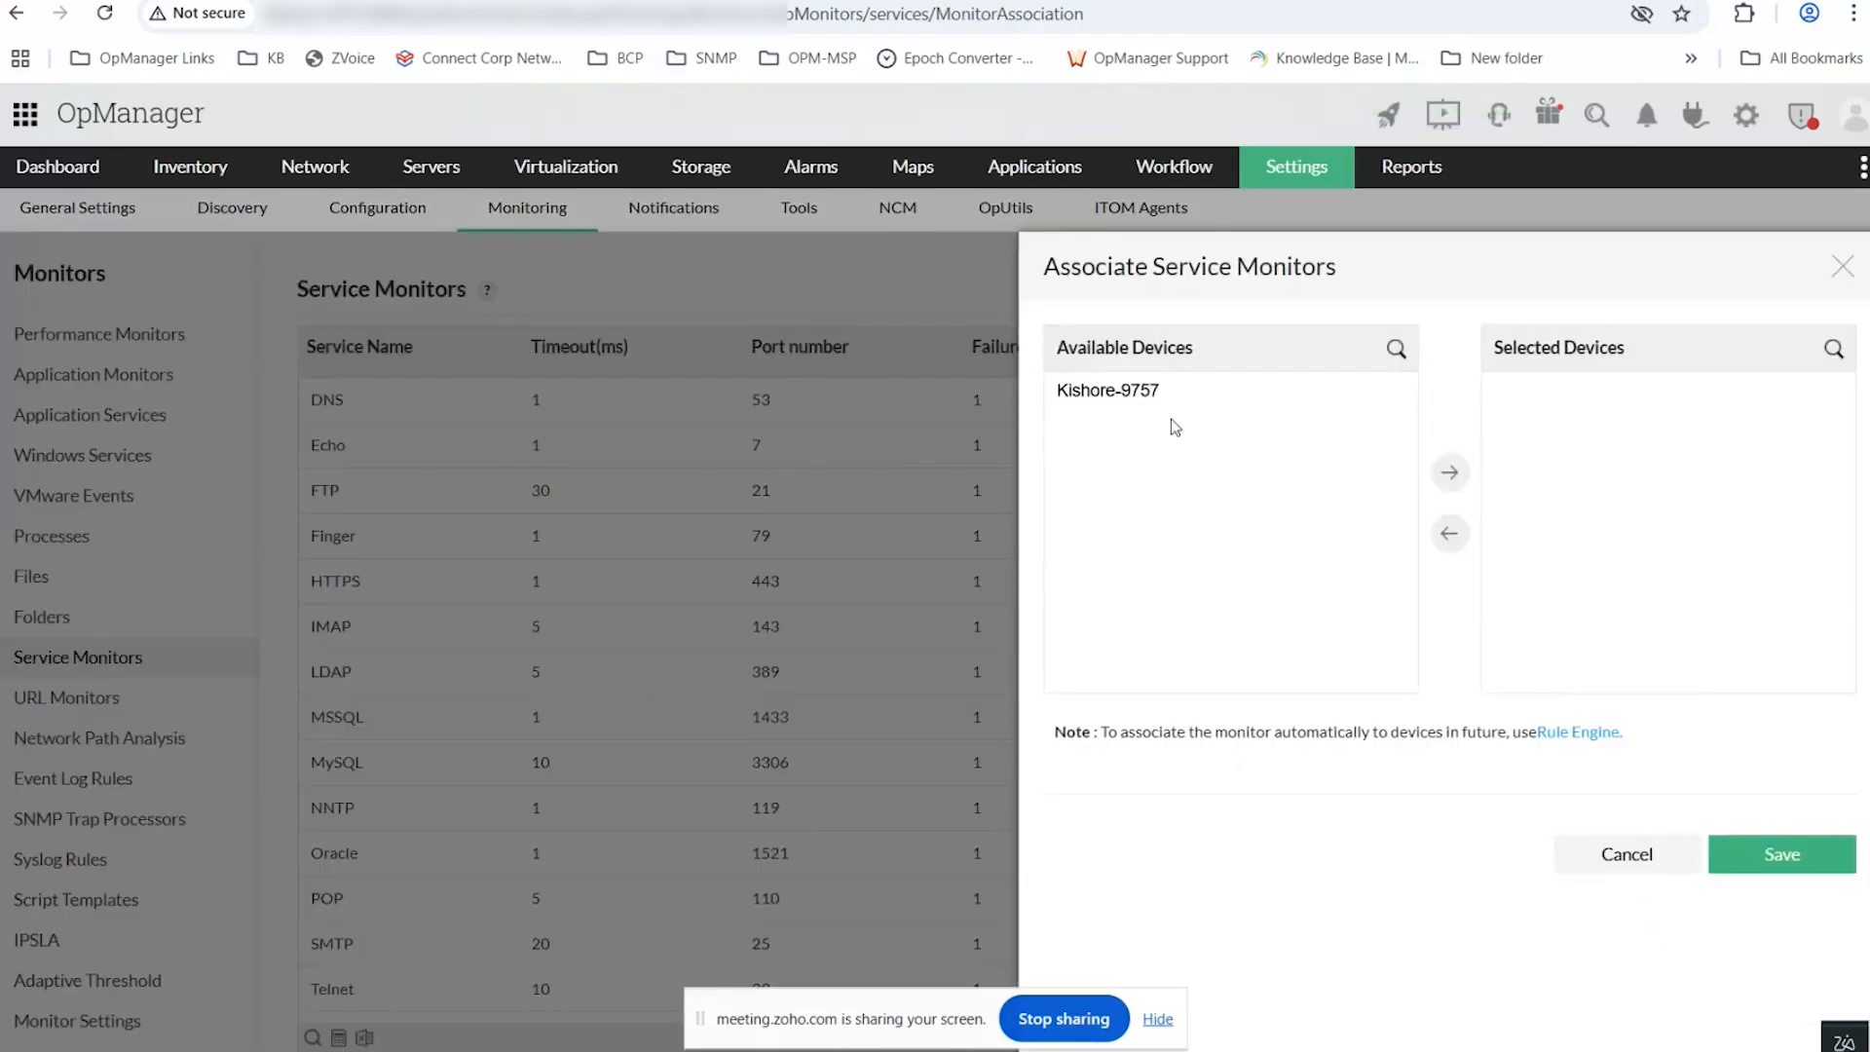
left_click(1144, 393)
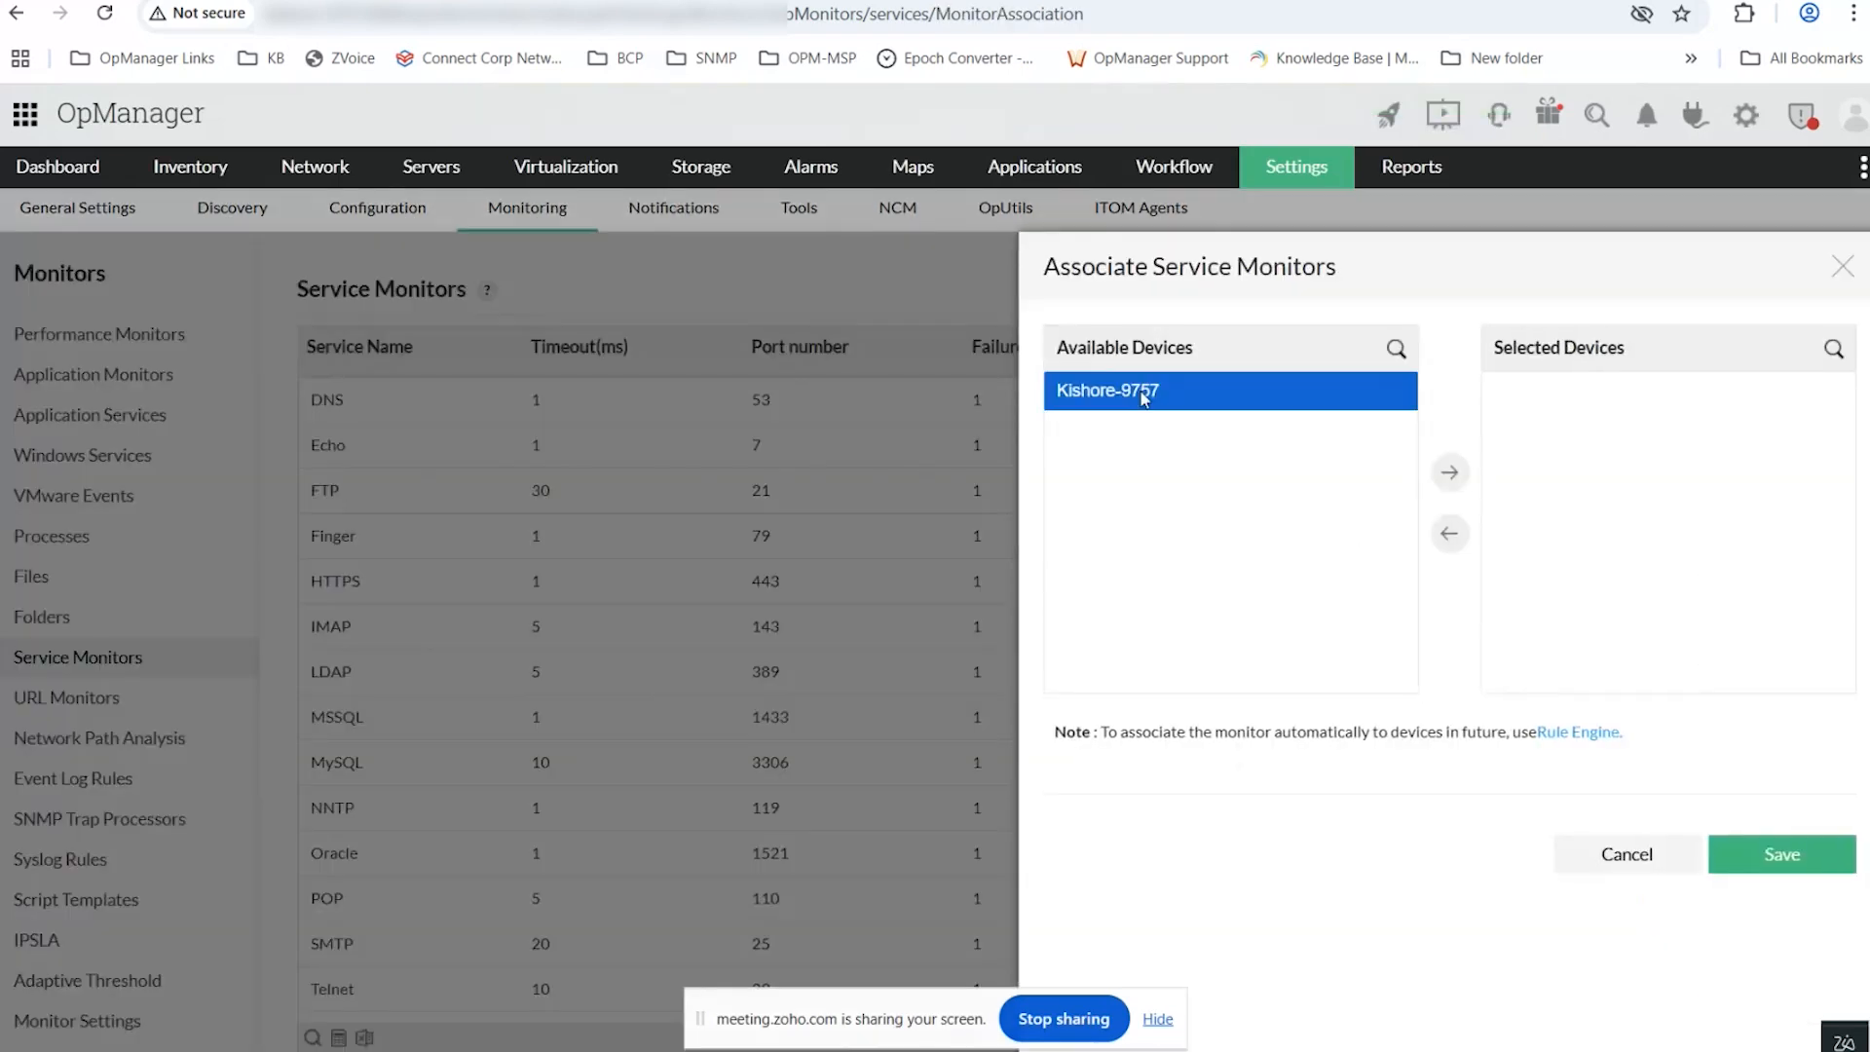
left_click(1449, 472)
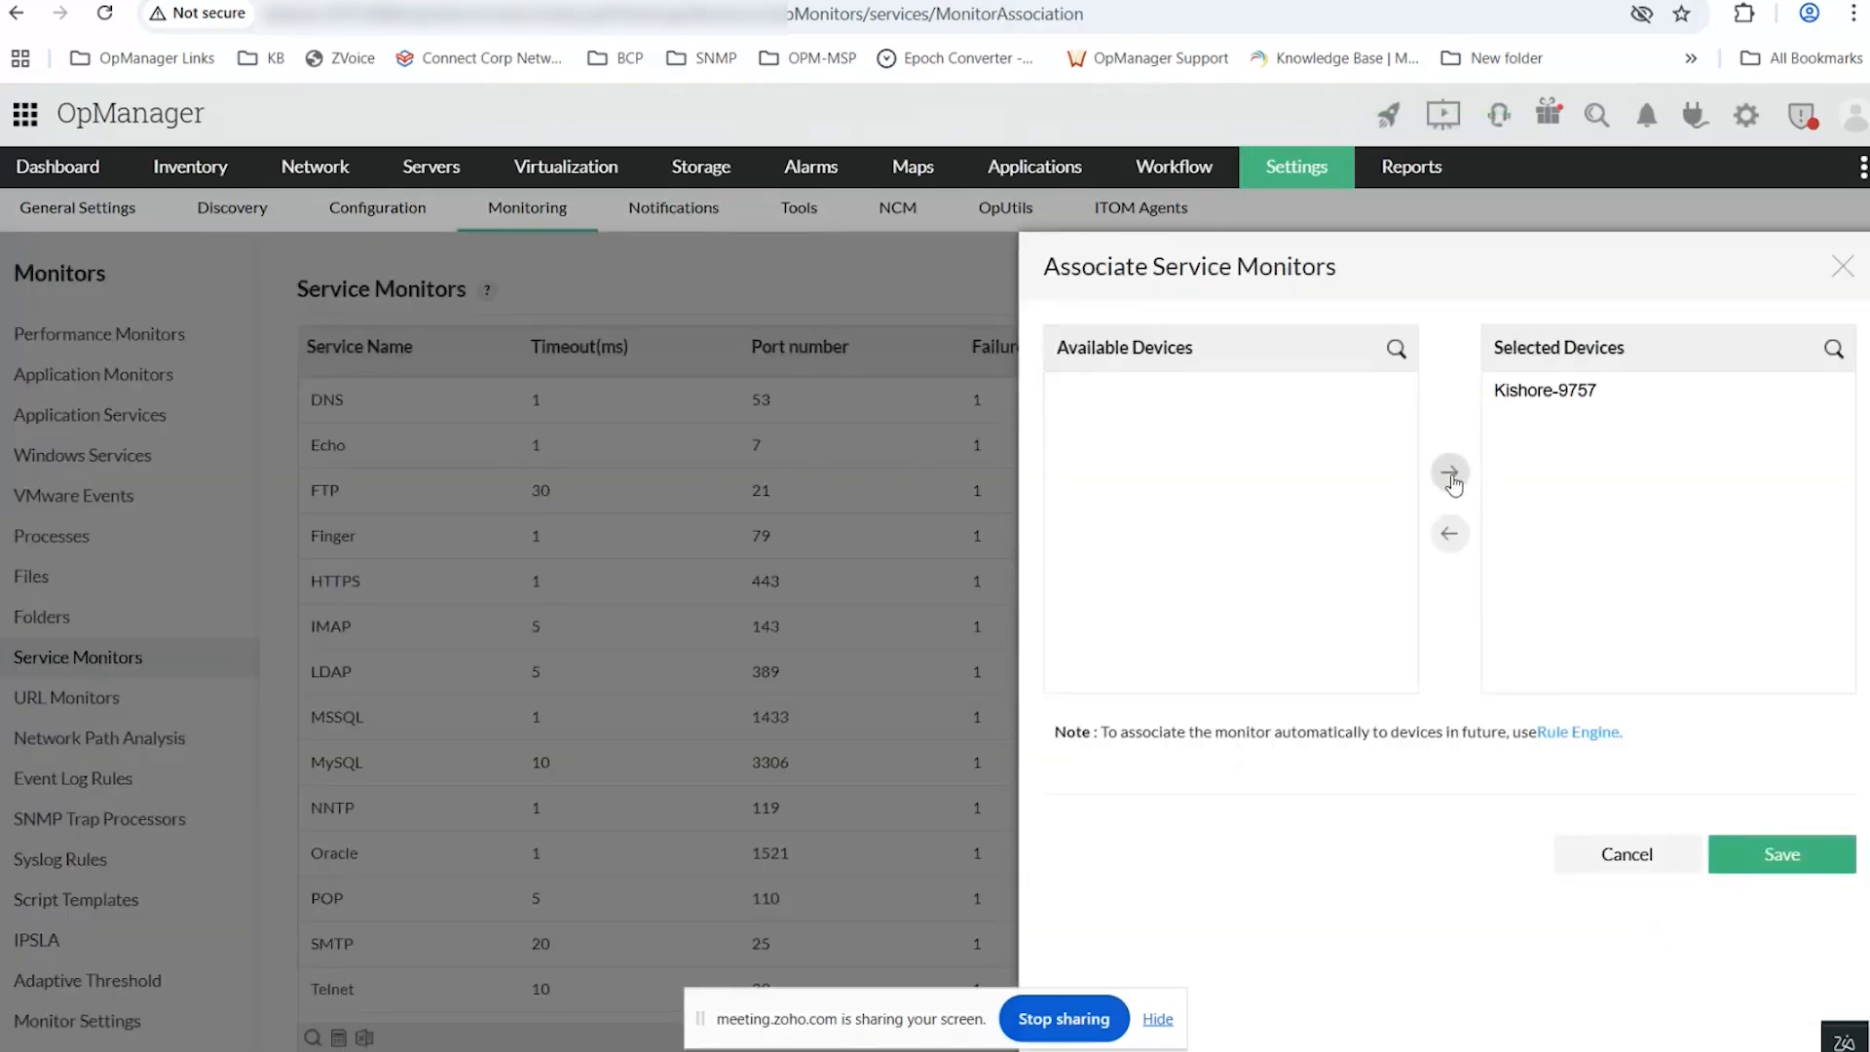
left_click(1781, 855)
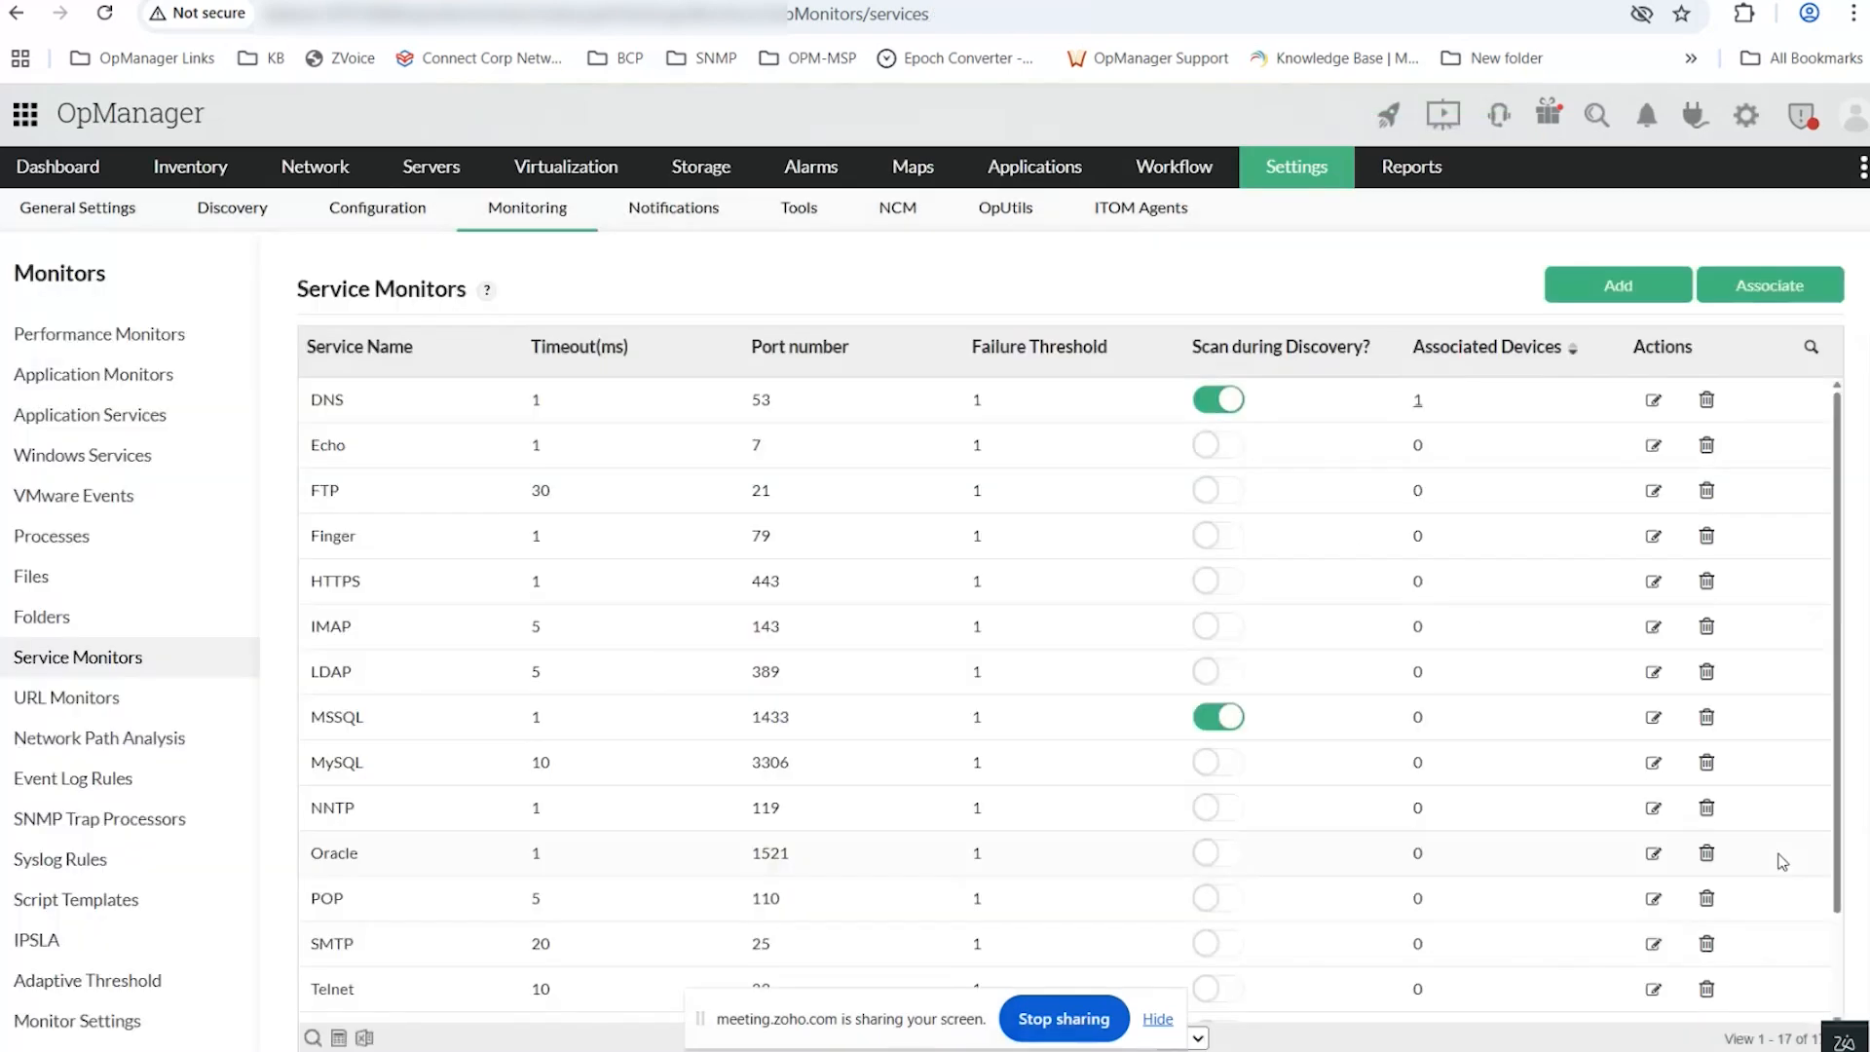
Open the Windows 11 device's page from the inventory and show its service monitors.
left_click(222, 179)
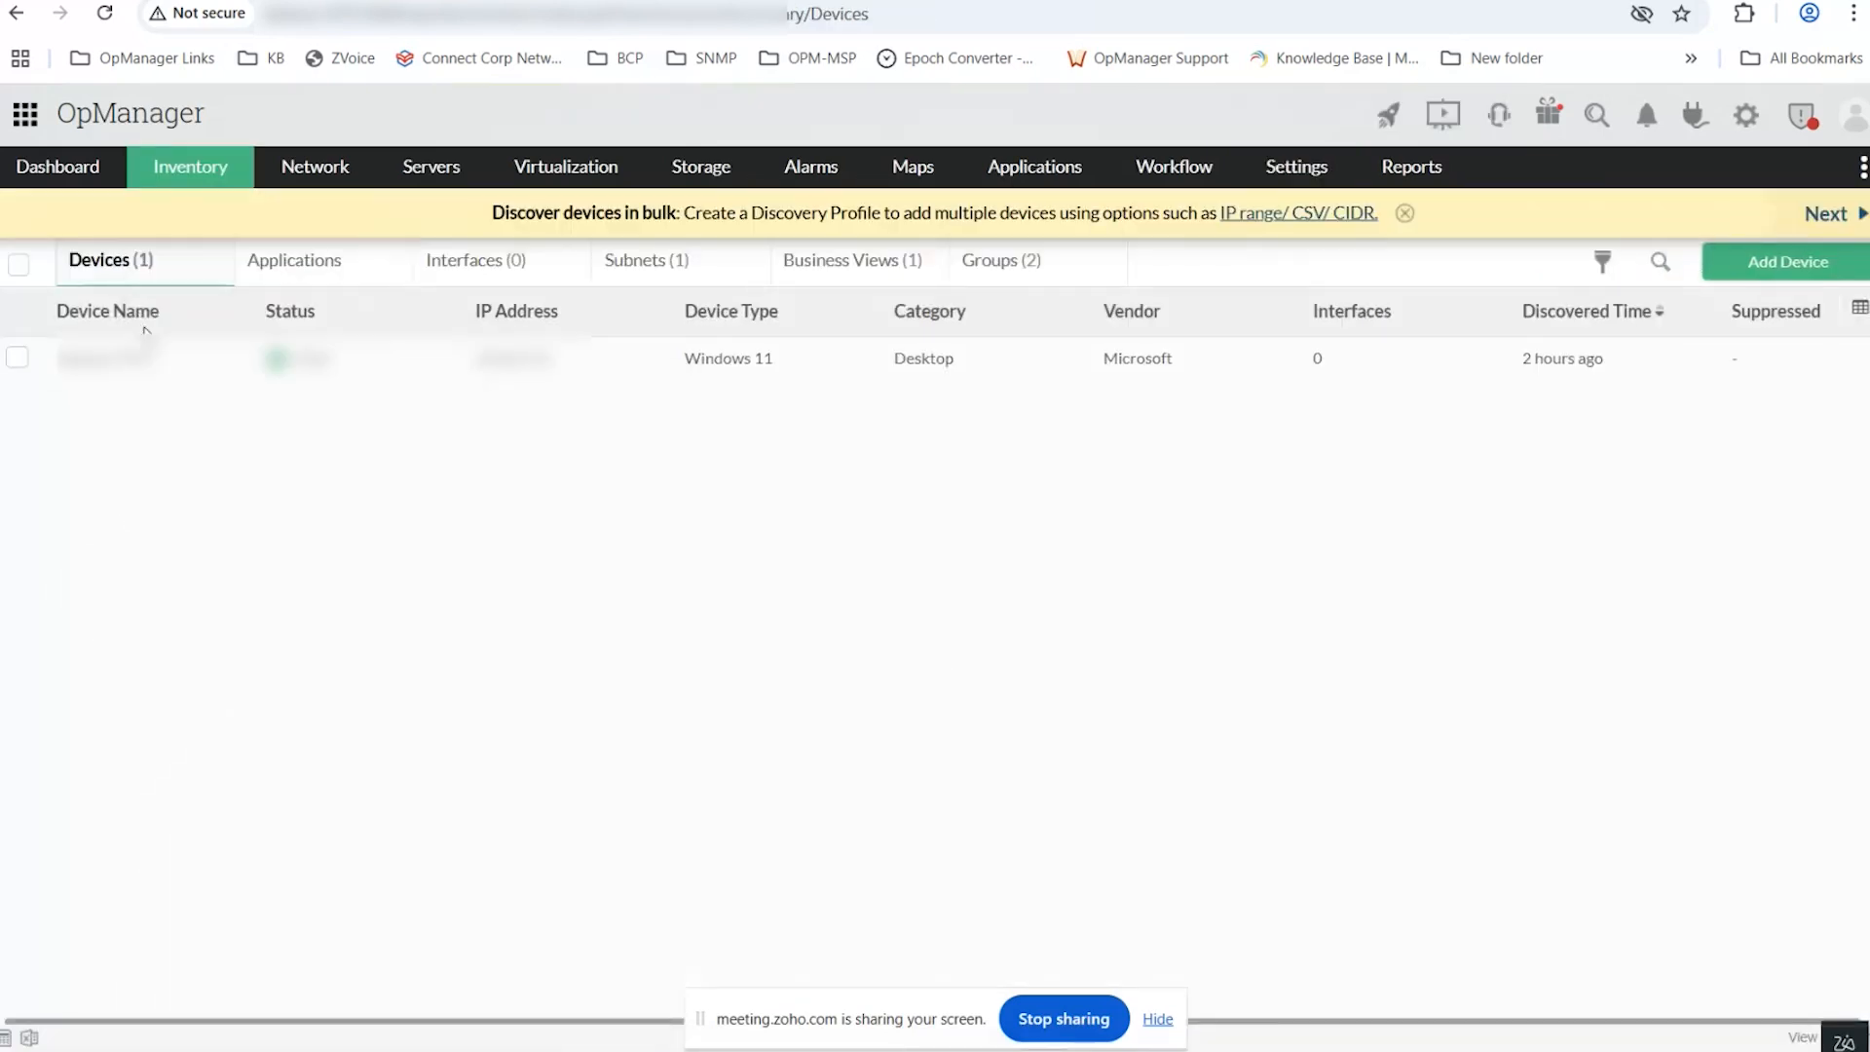
left_click(156, 362)
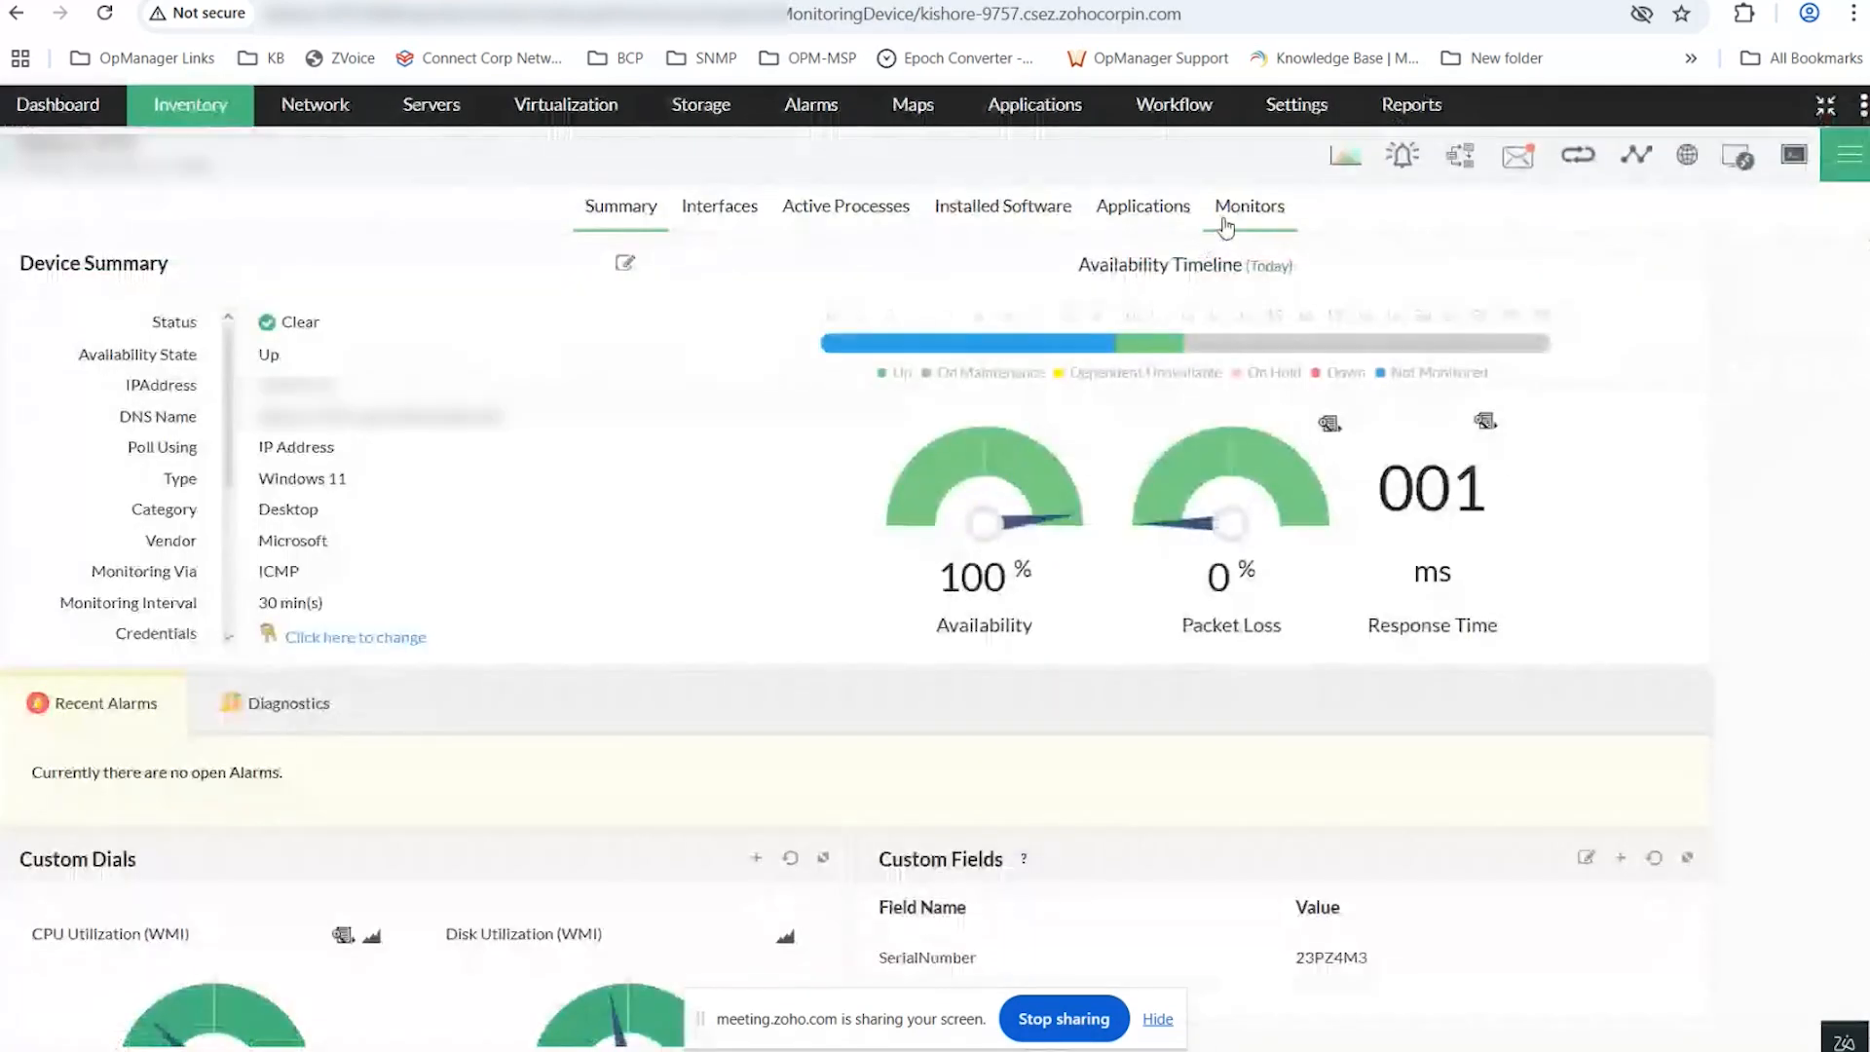
left_click(1229, 220)
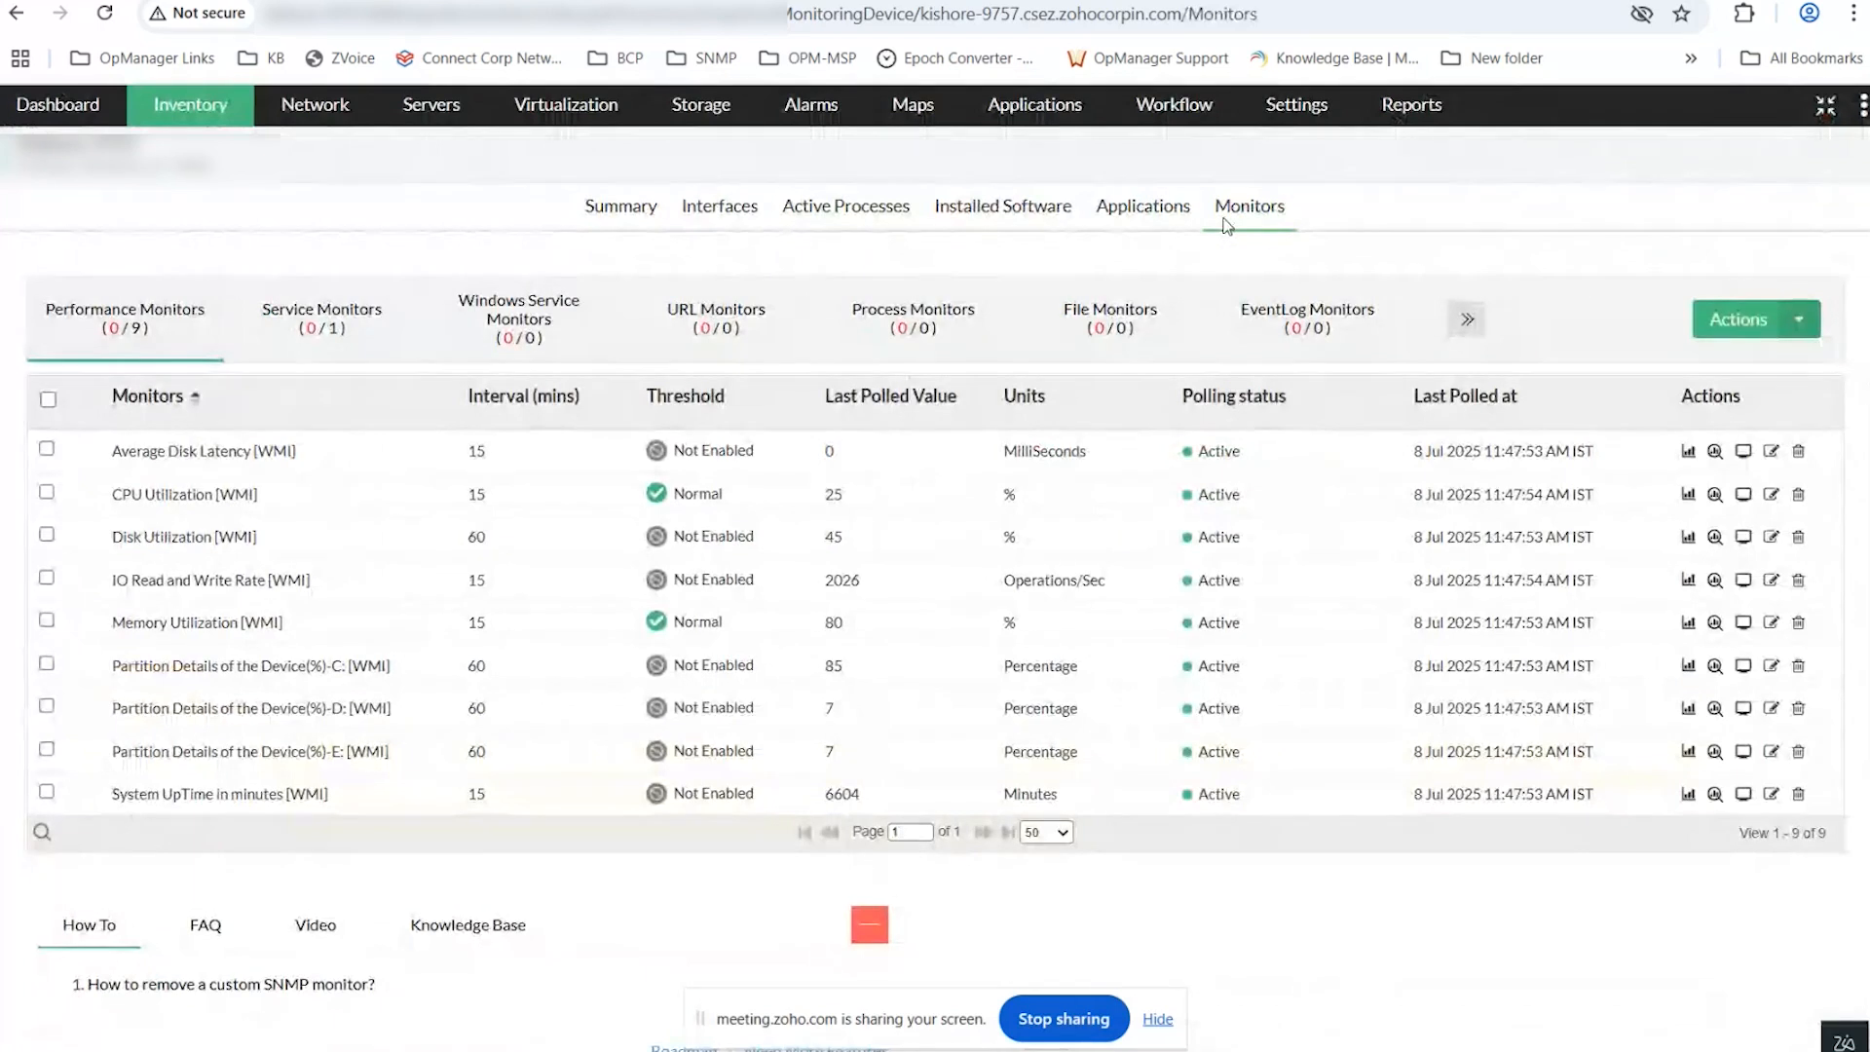
left_click(336, 331)
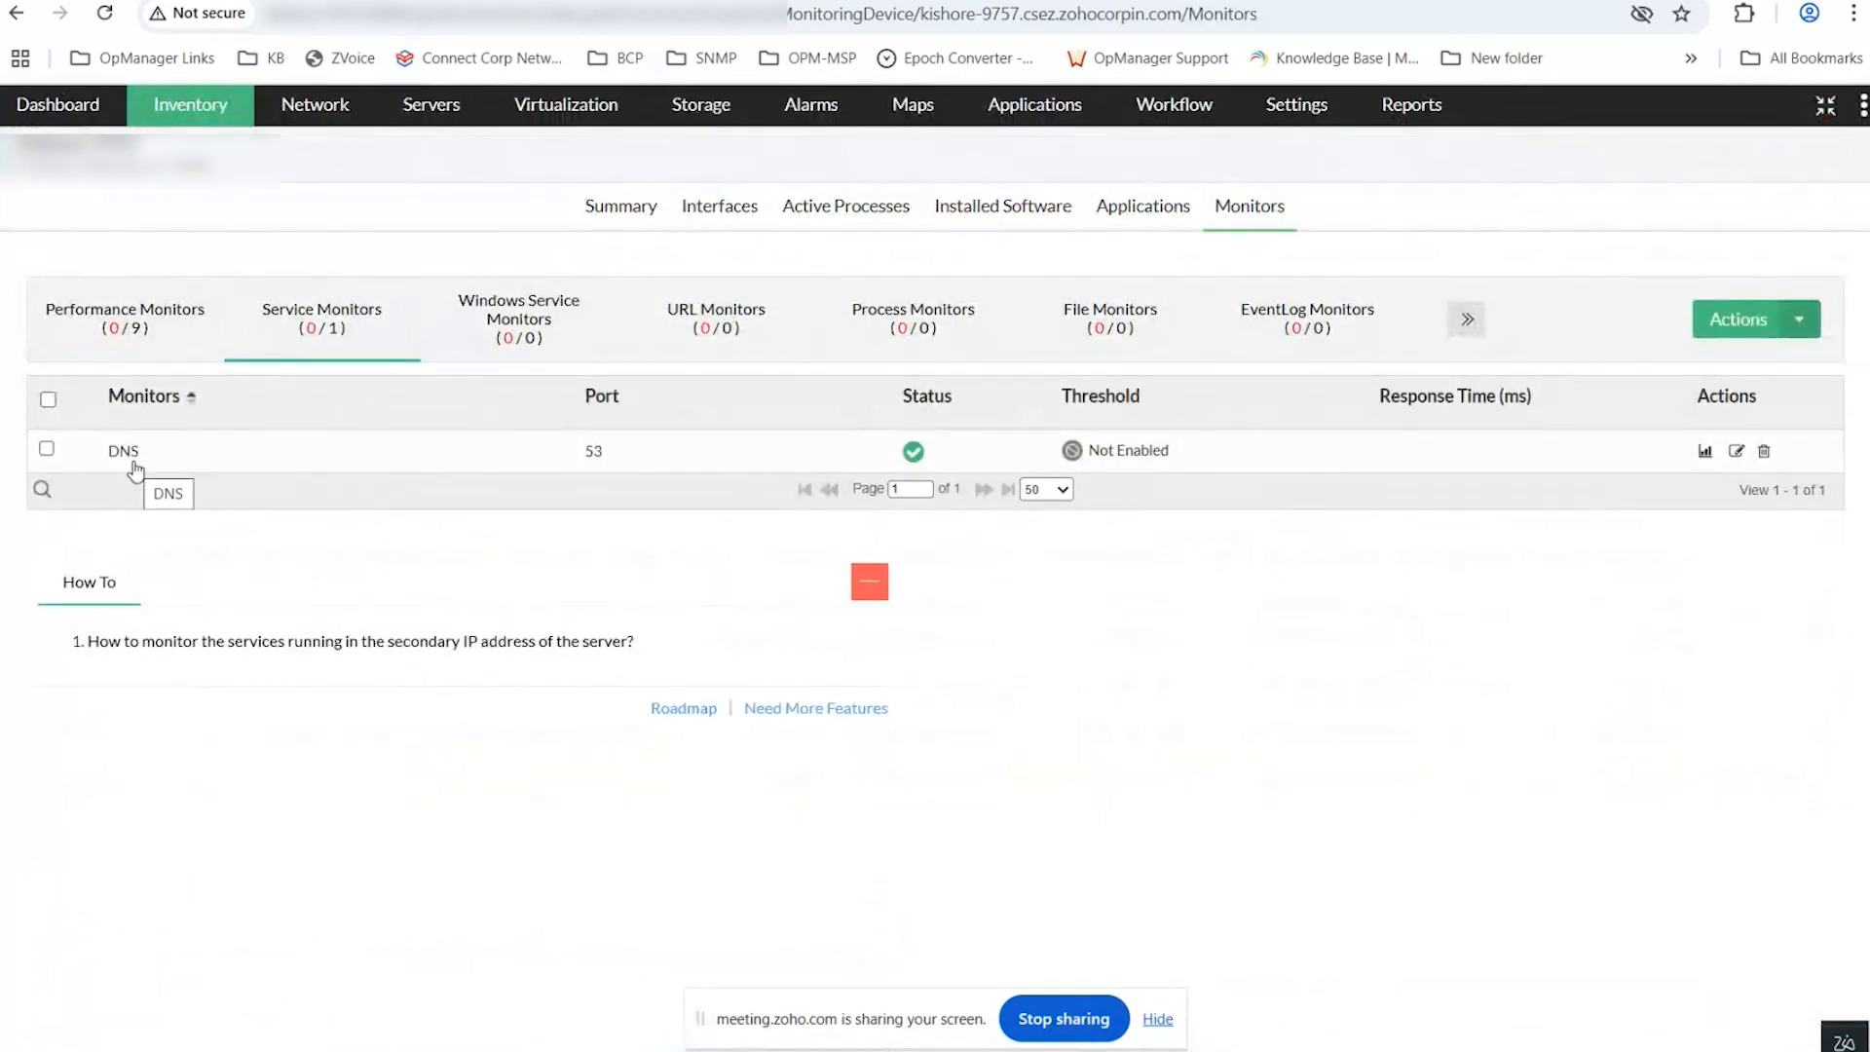
Switch to the presentation, advance to the File and folder monitoring slide, and return to OpManager.
key("alt+Tab")
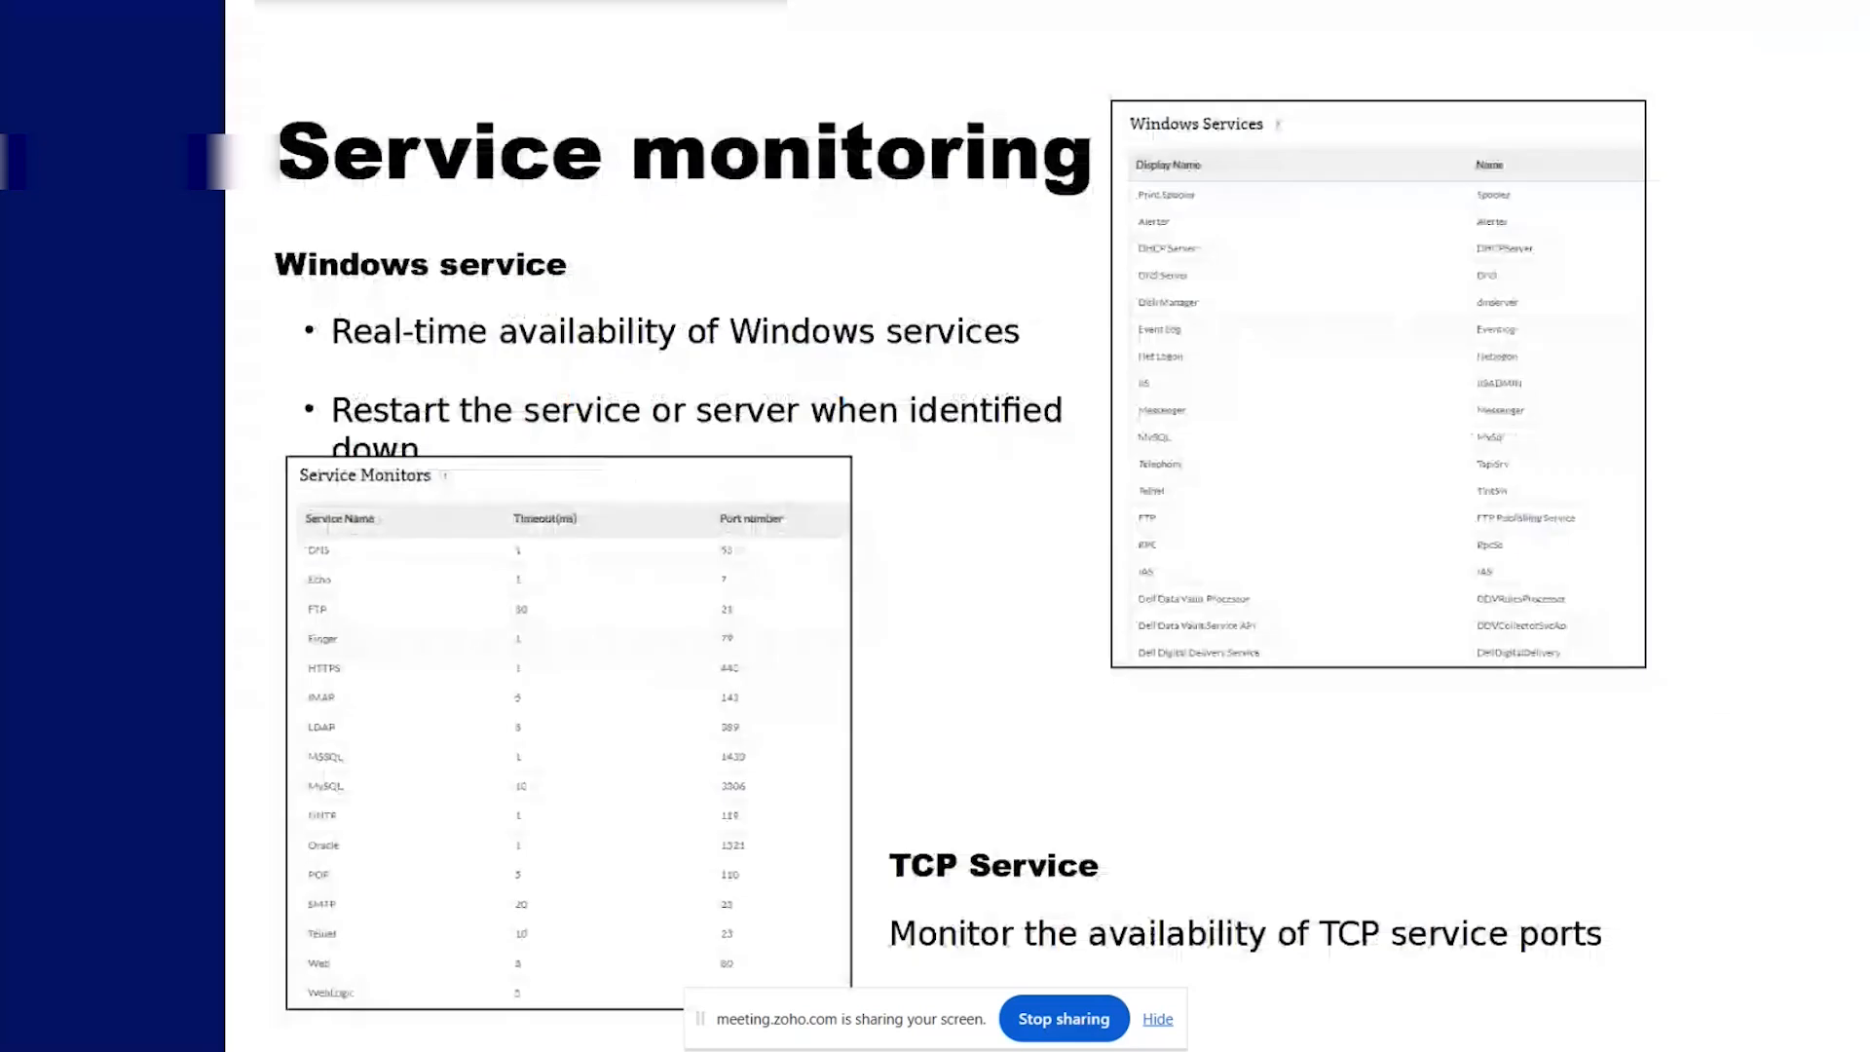
key("Right")
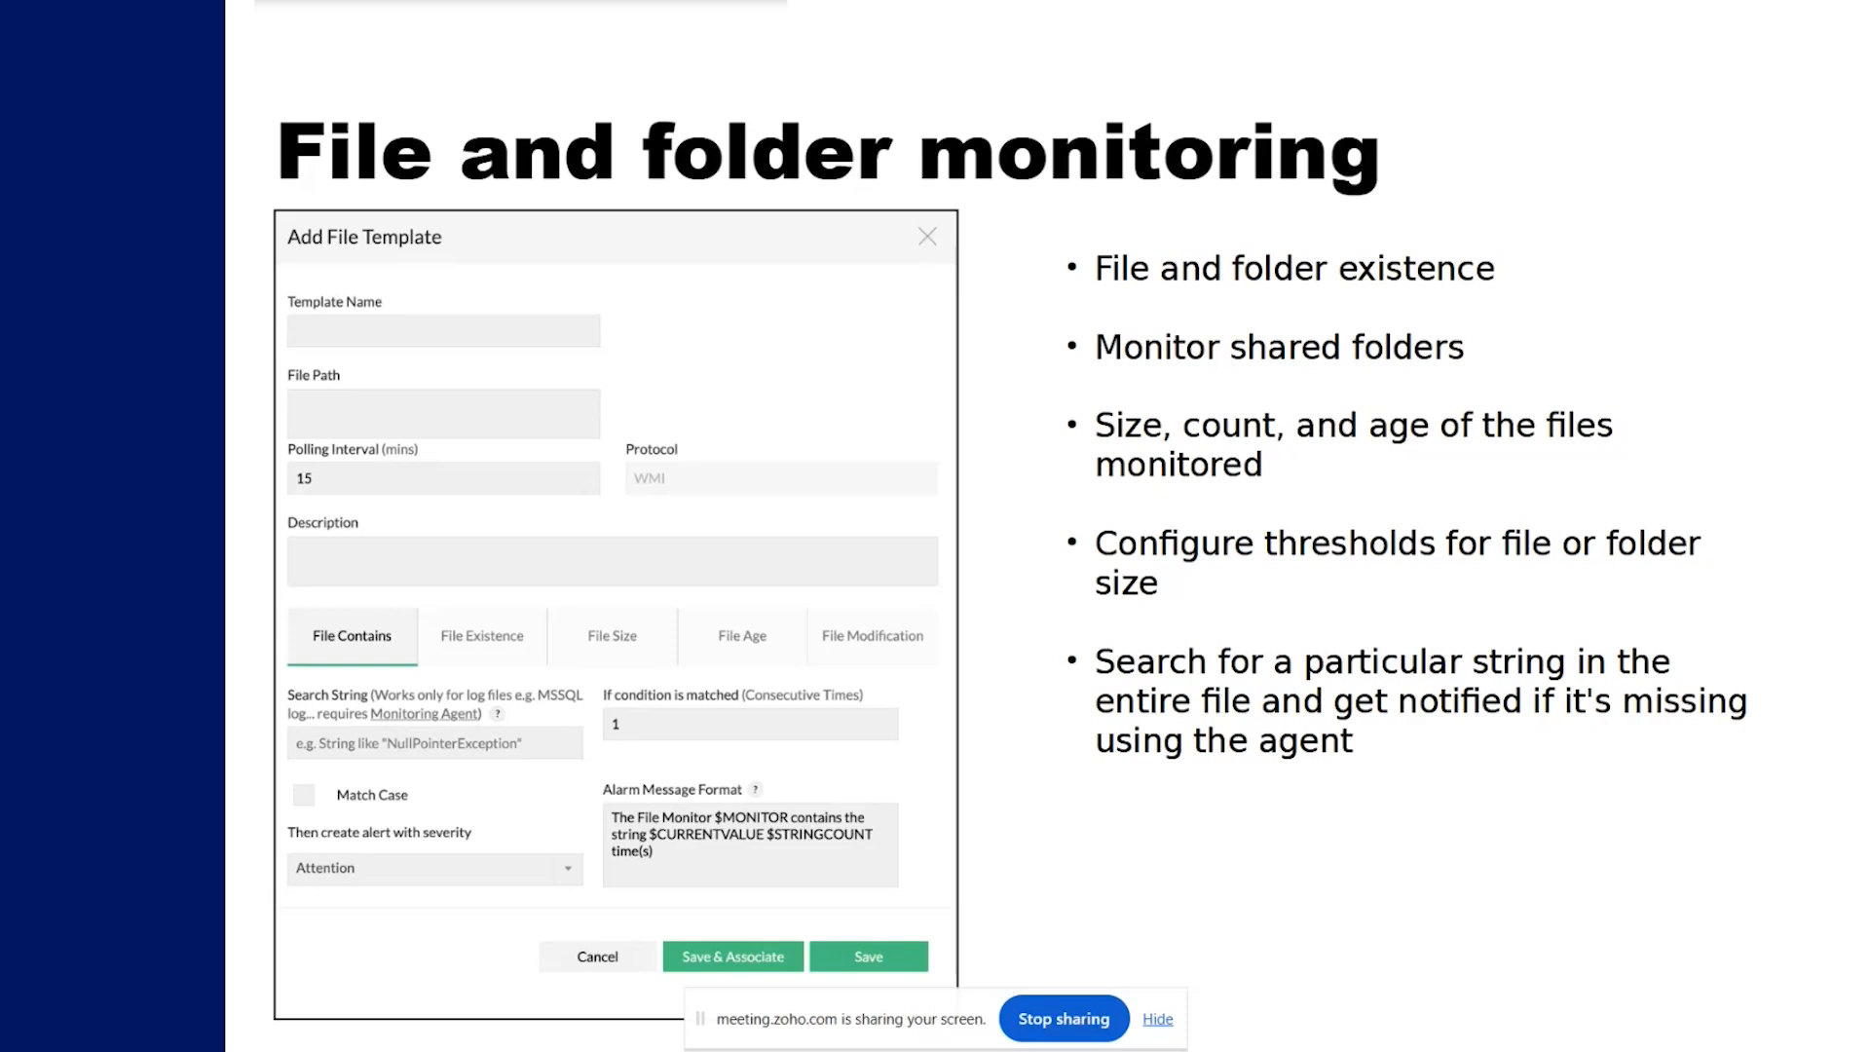
key("alt+Tab")
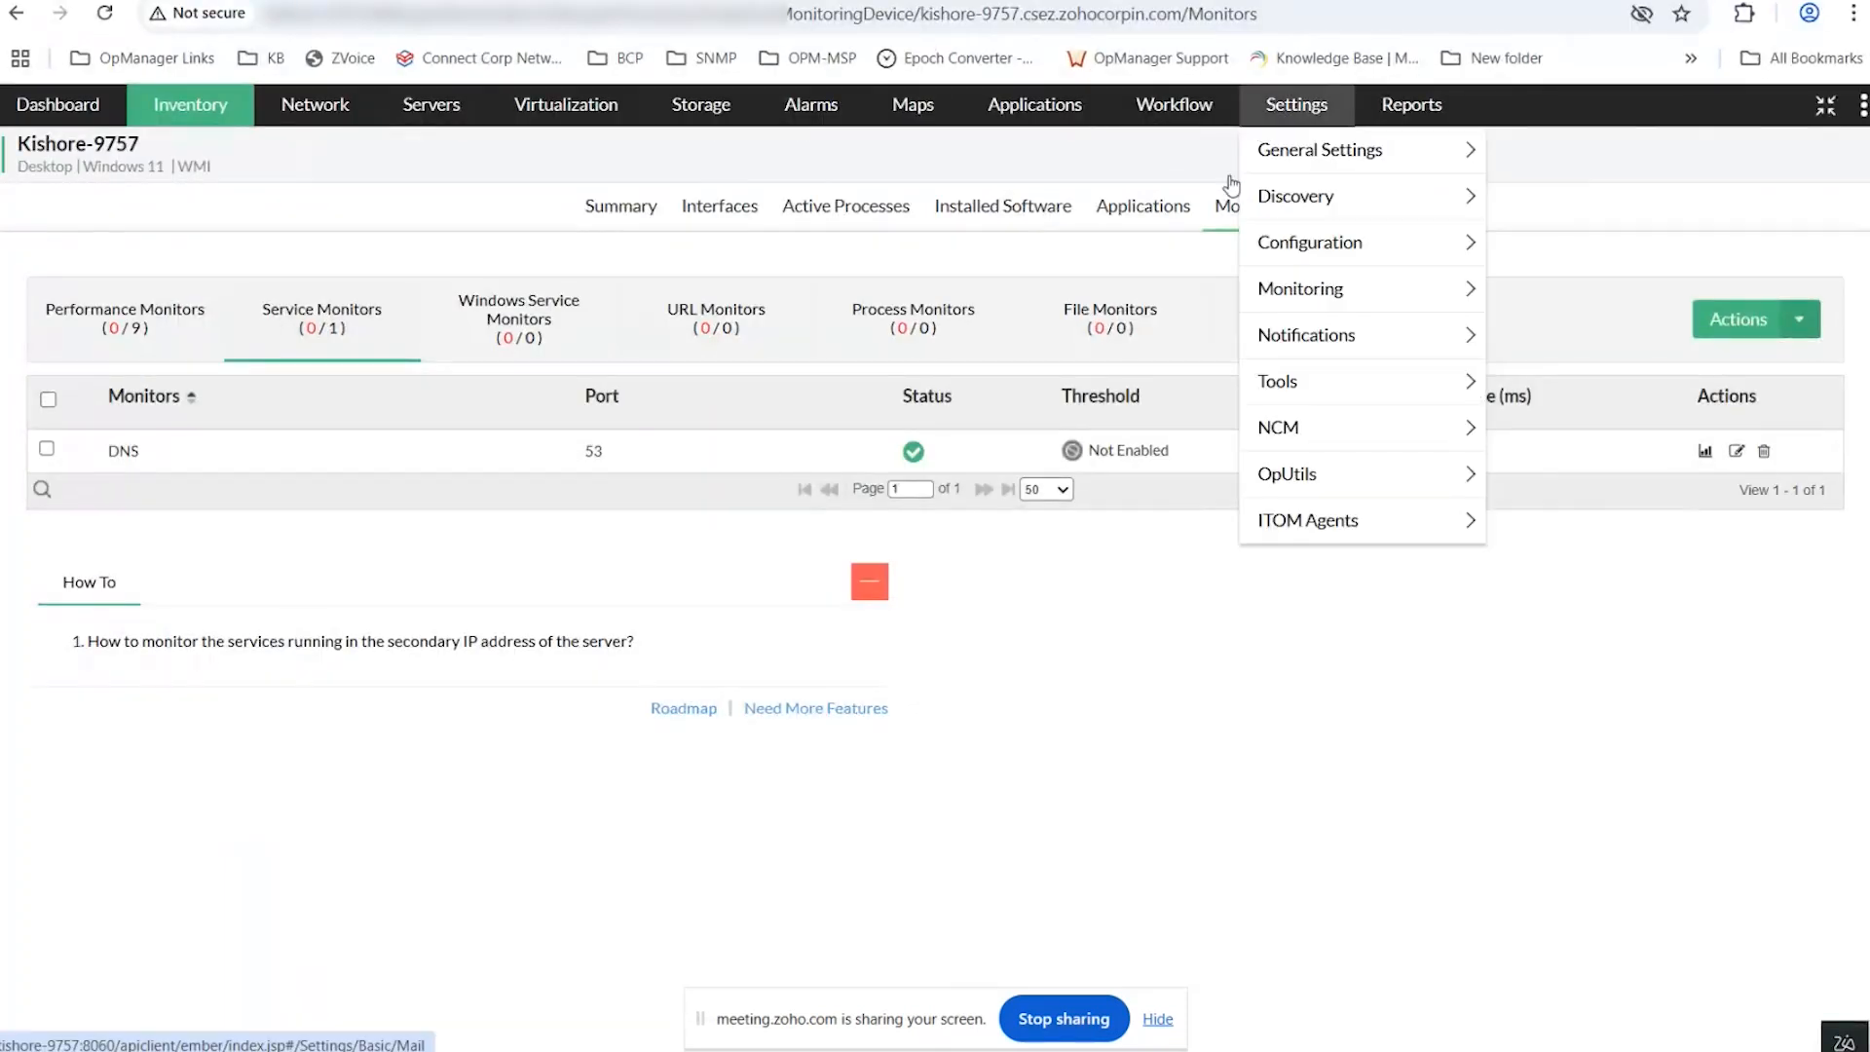
Start a new file monitor for the Windows 11 device and set its template name to Test.
left_click(911, 304)
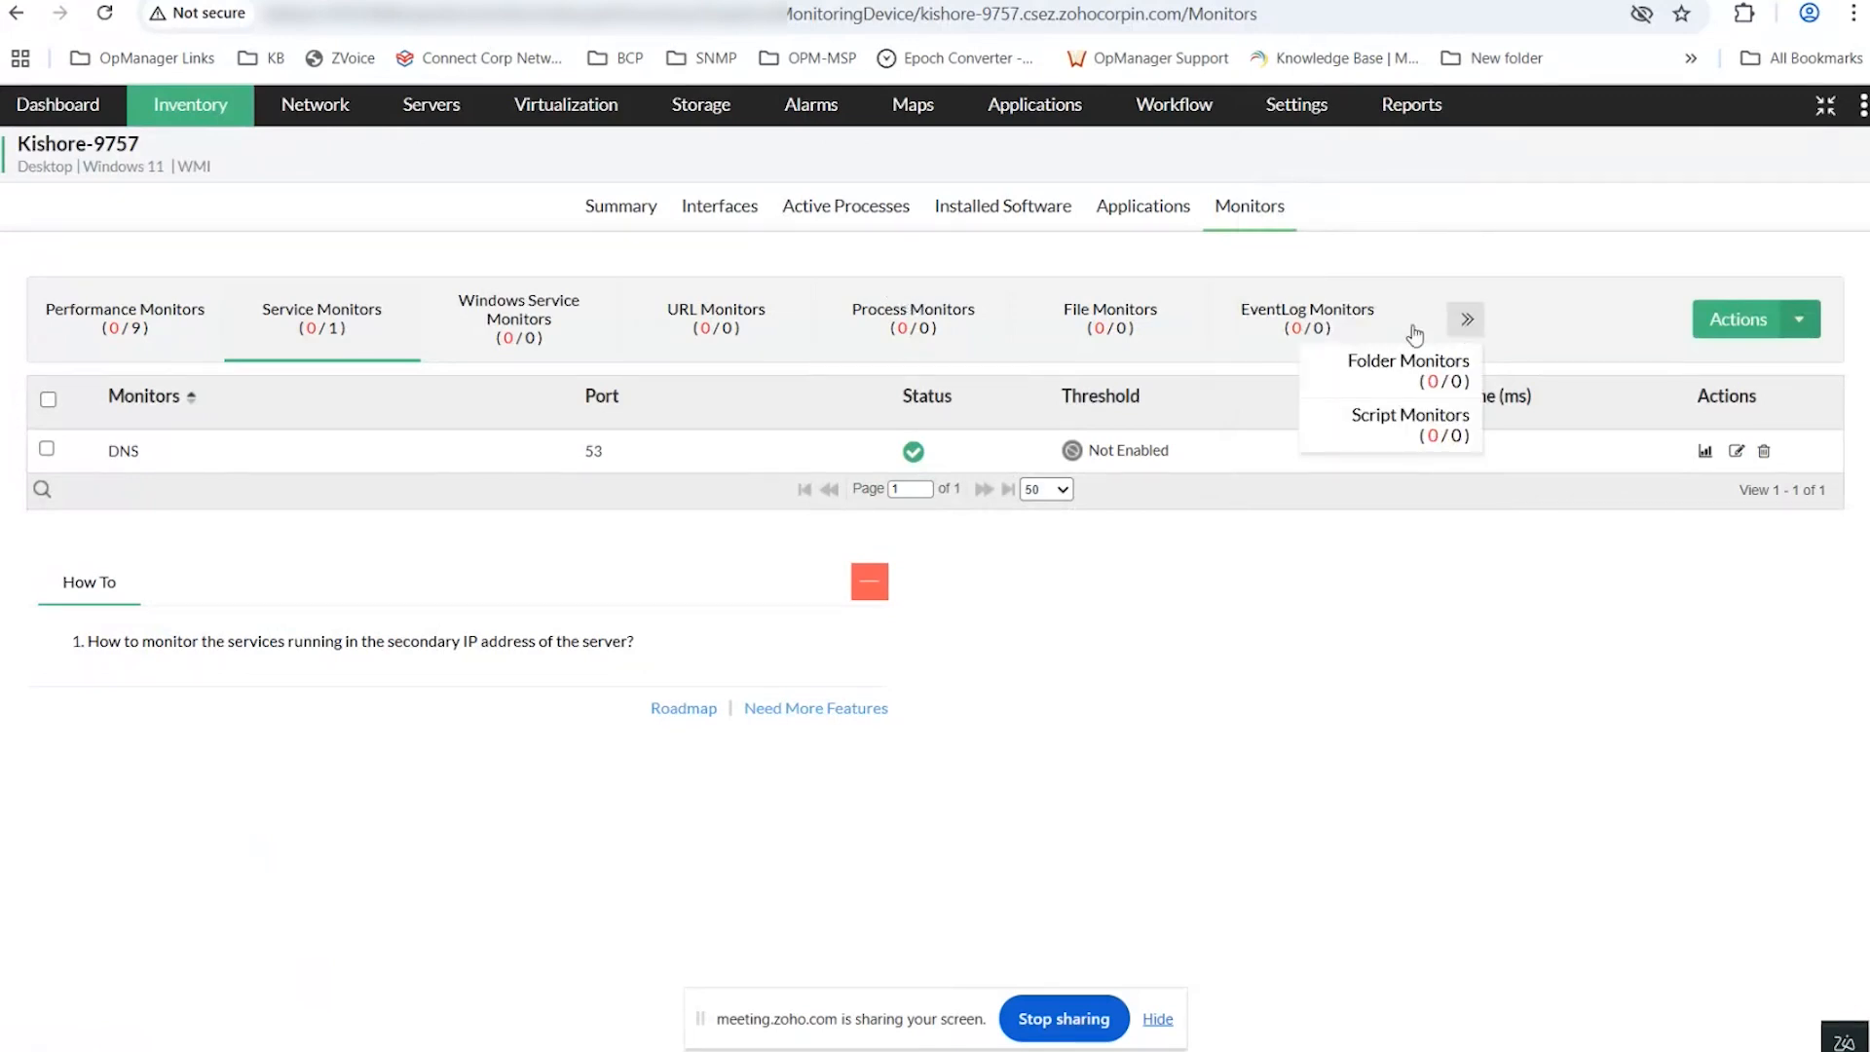
left_click(1181, 341)
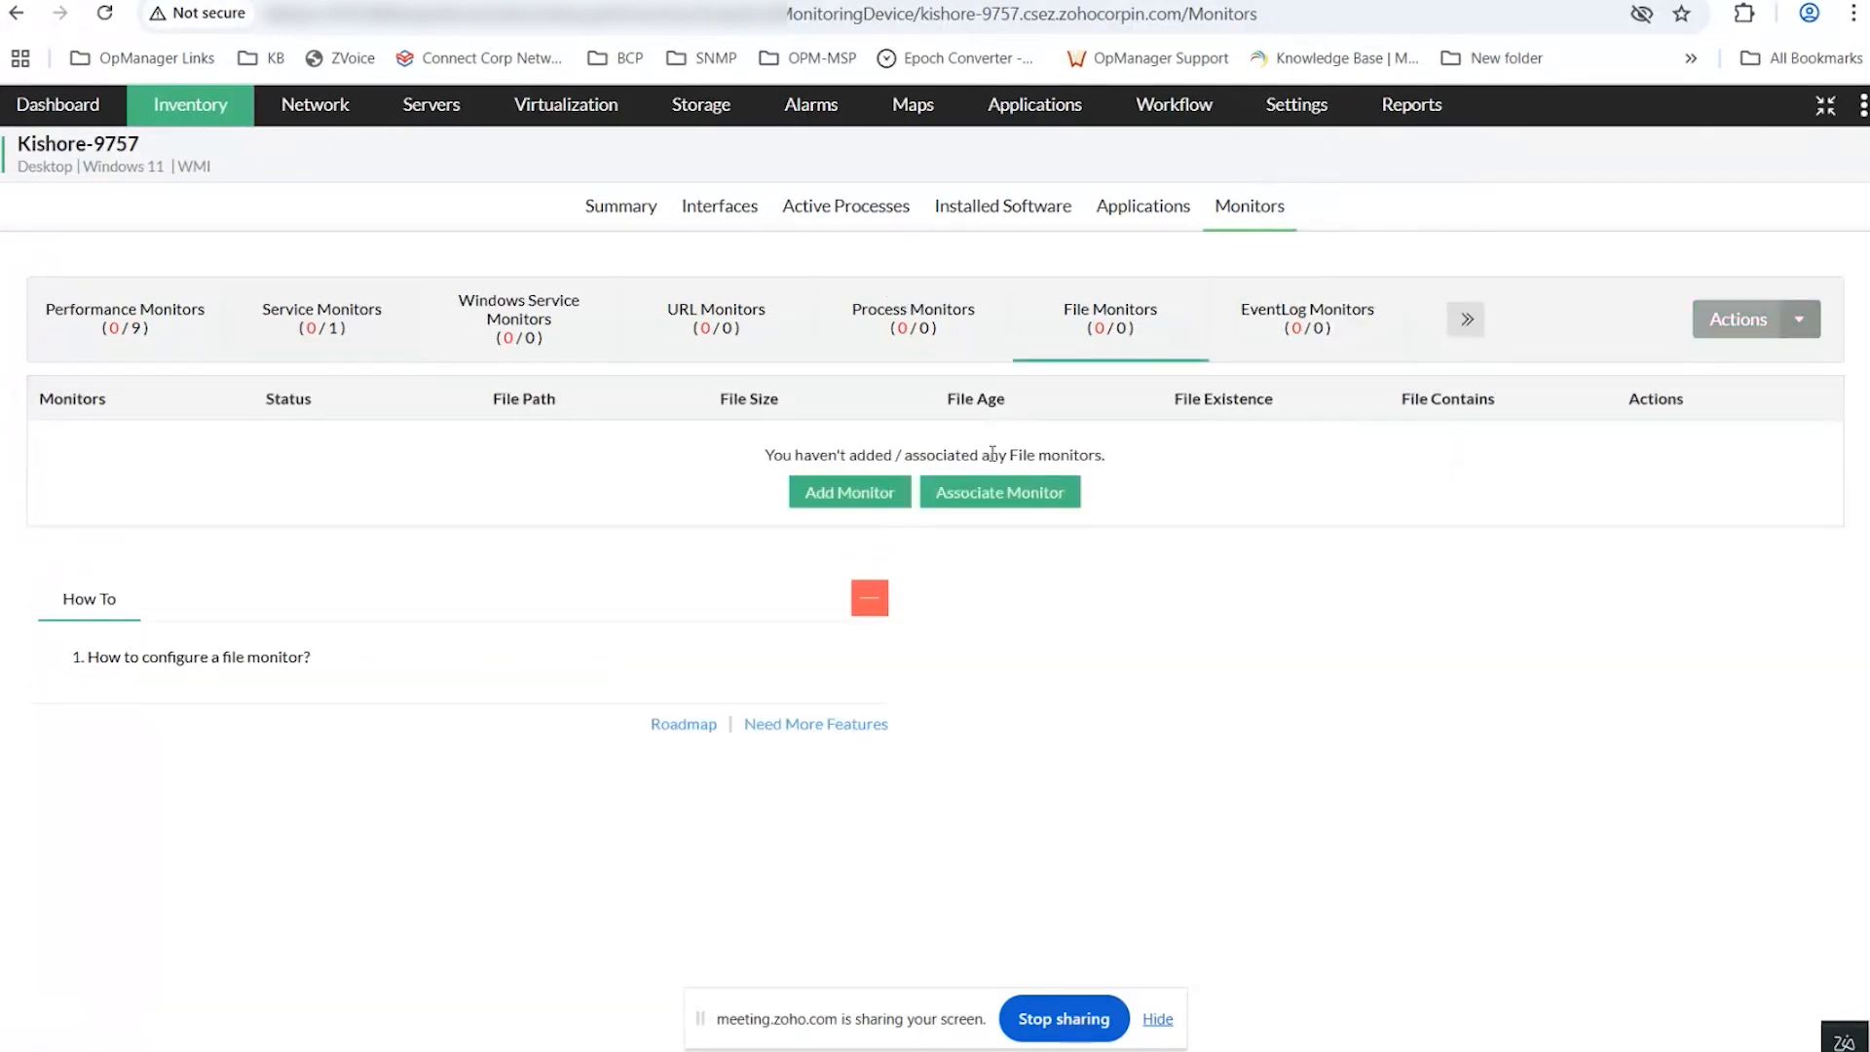
left_click(862, 505)
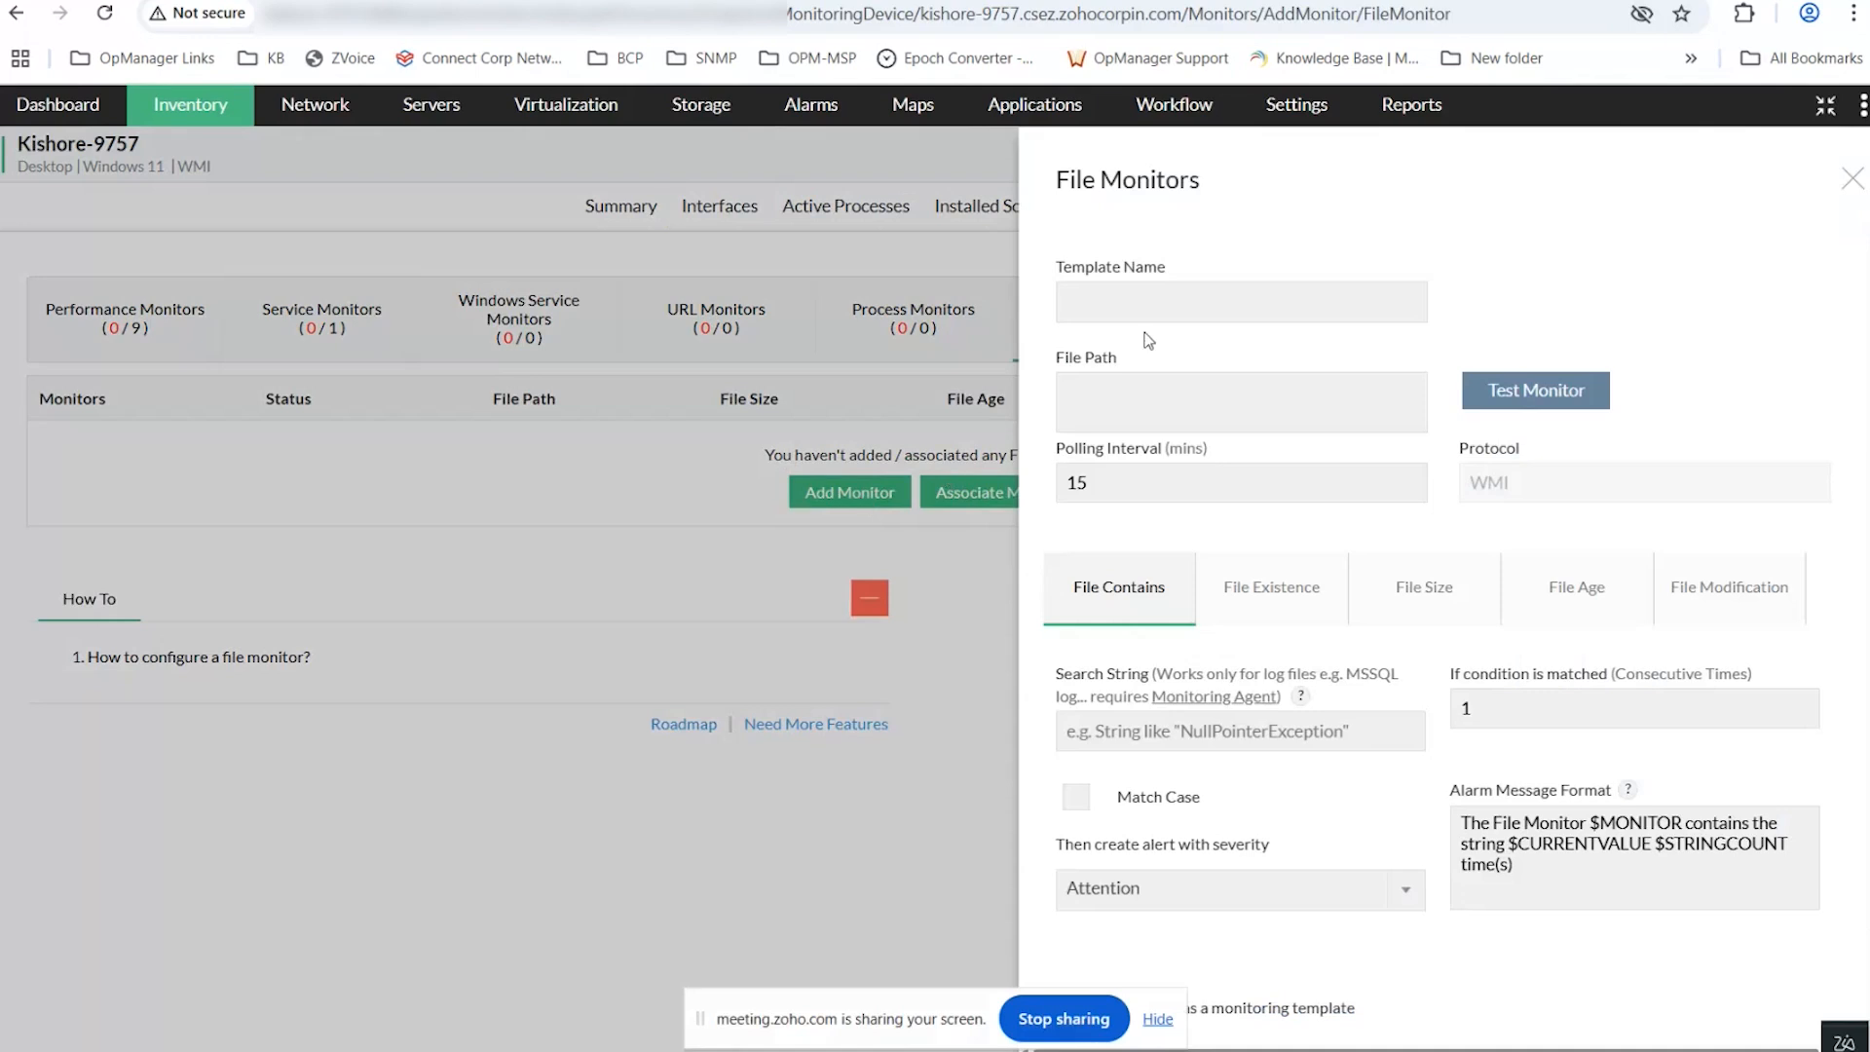
type("Test")
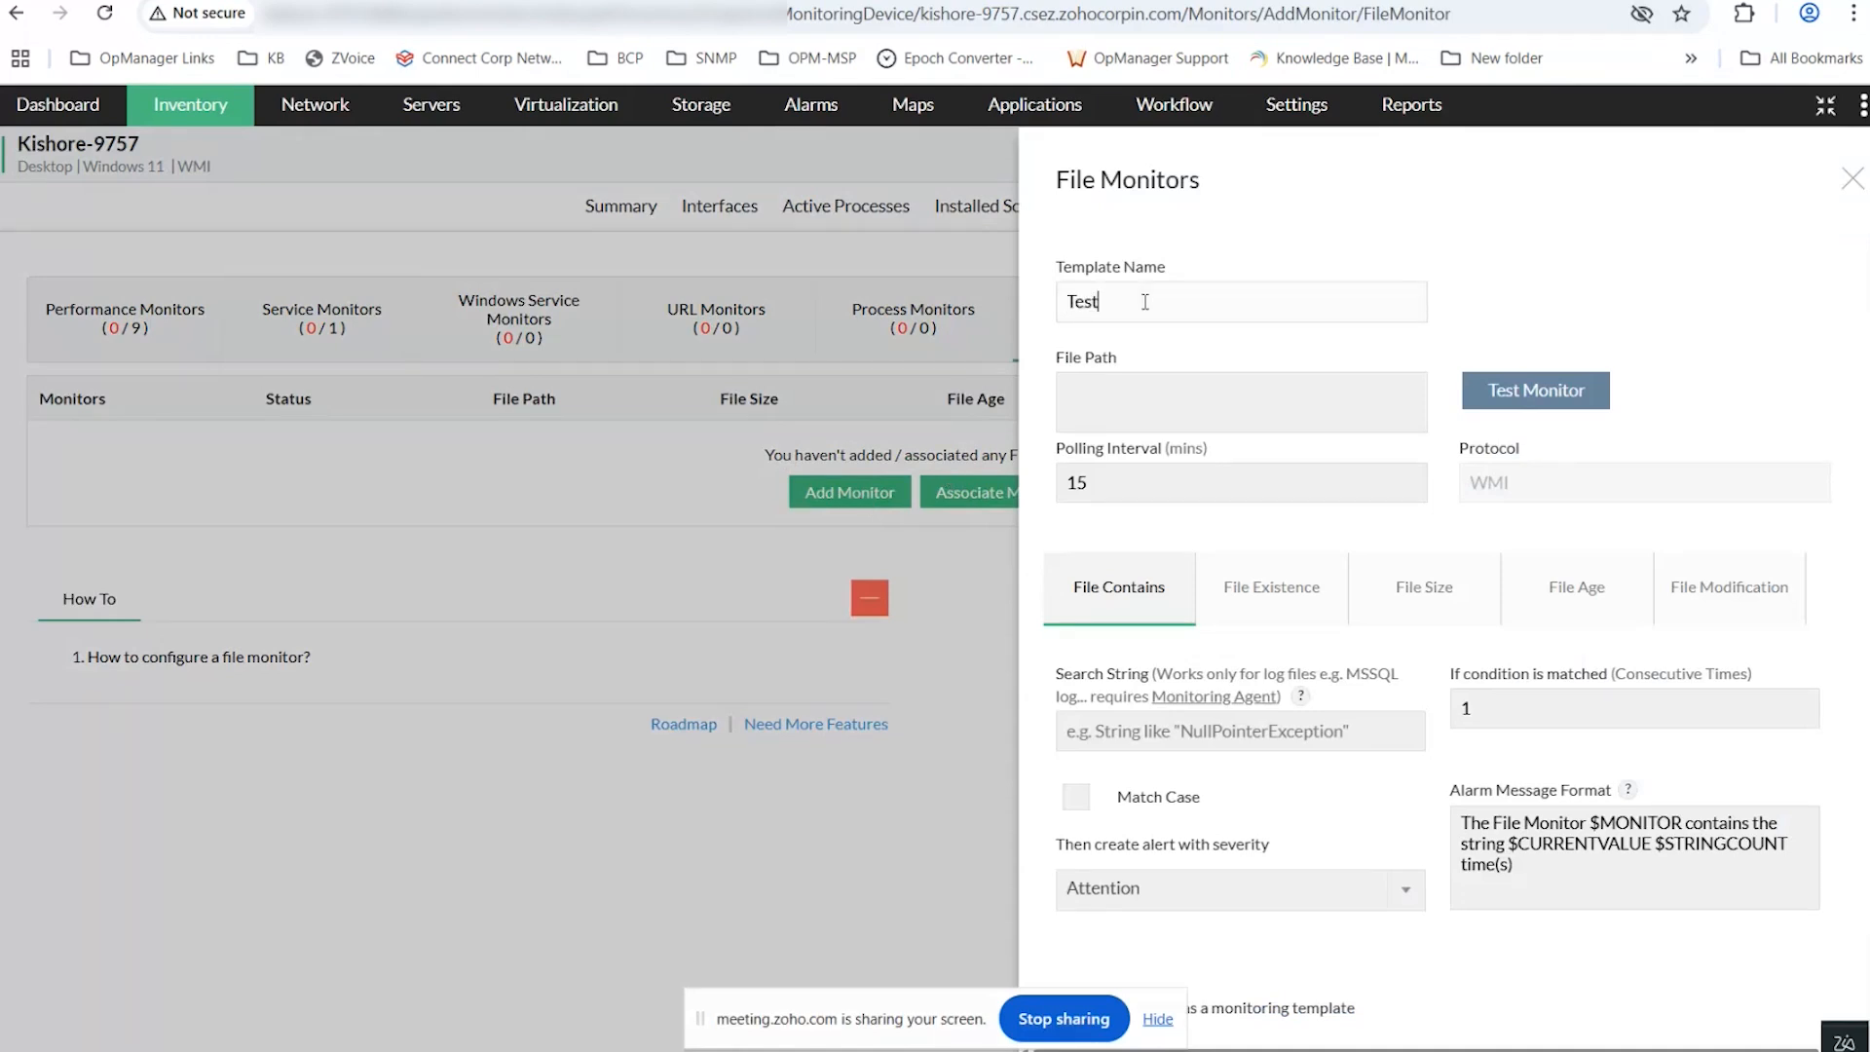
left_click(1134, 411)
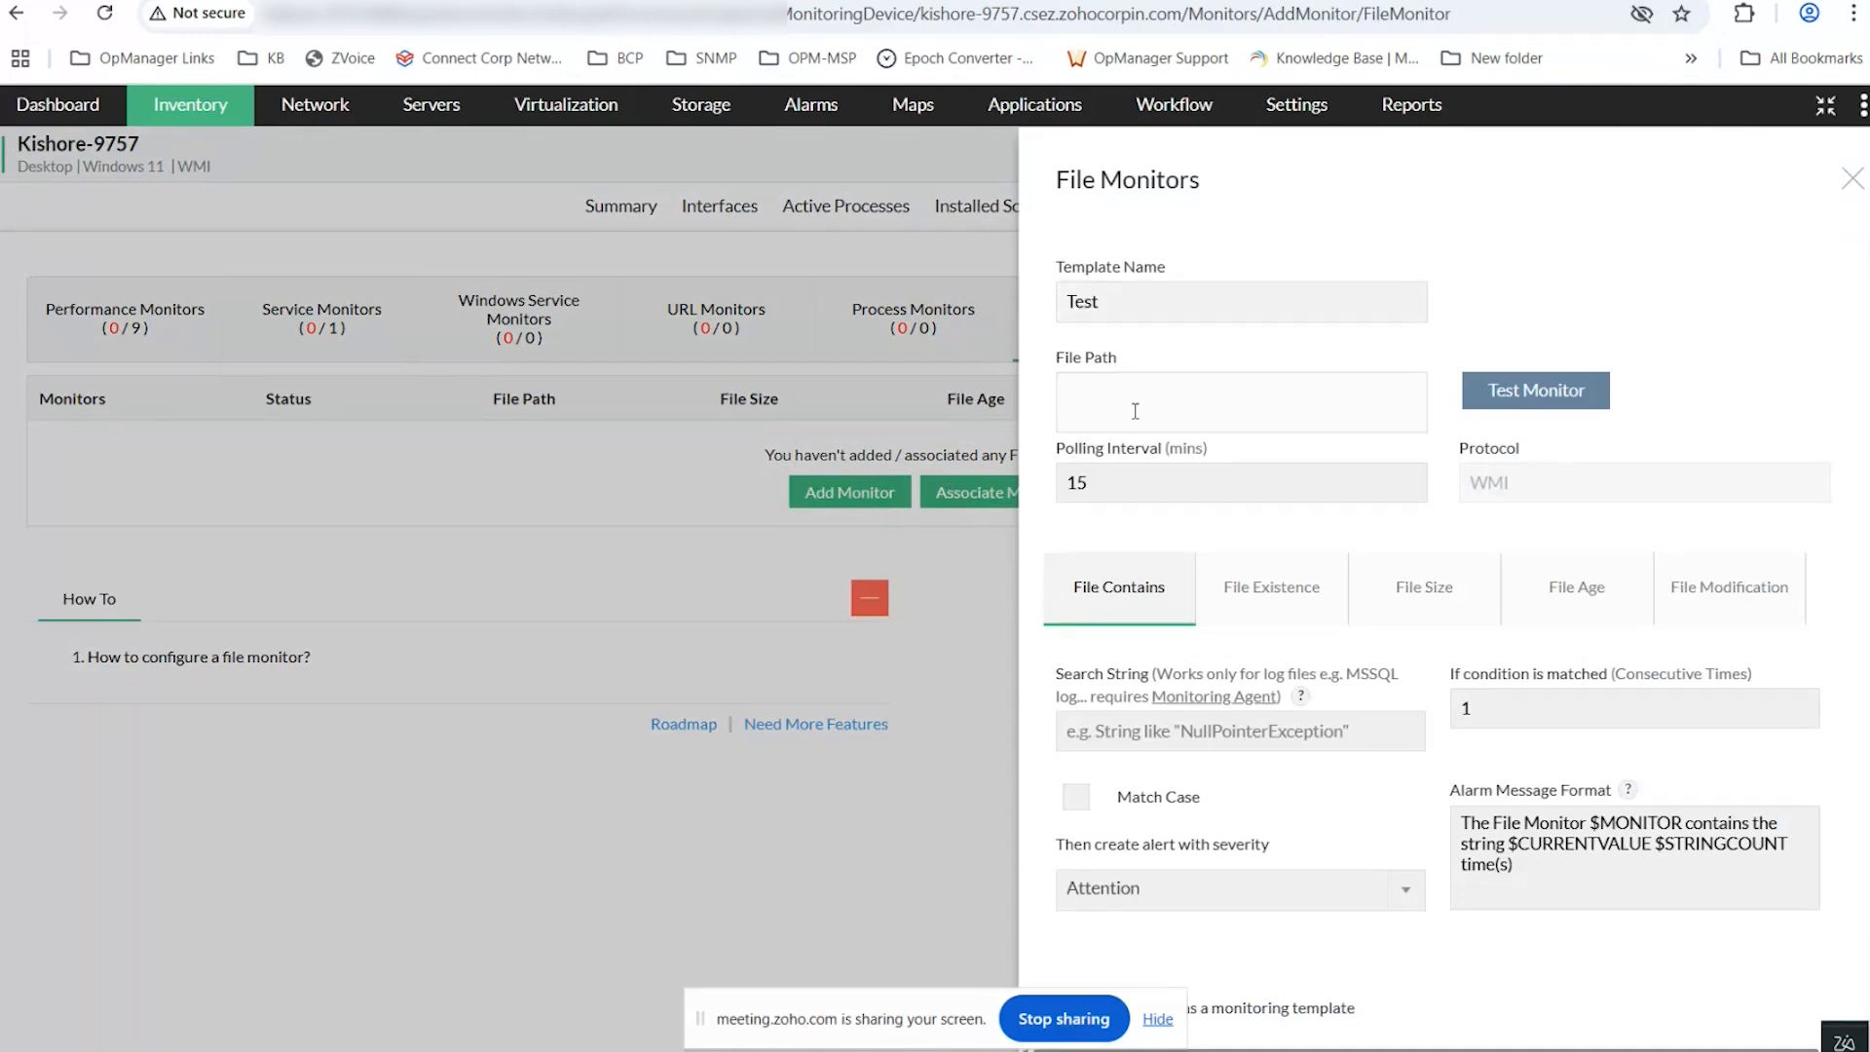
key("super+d")
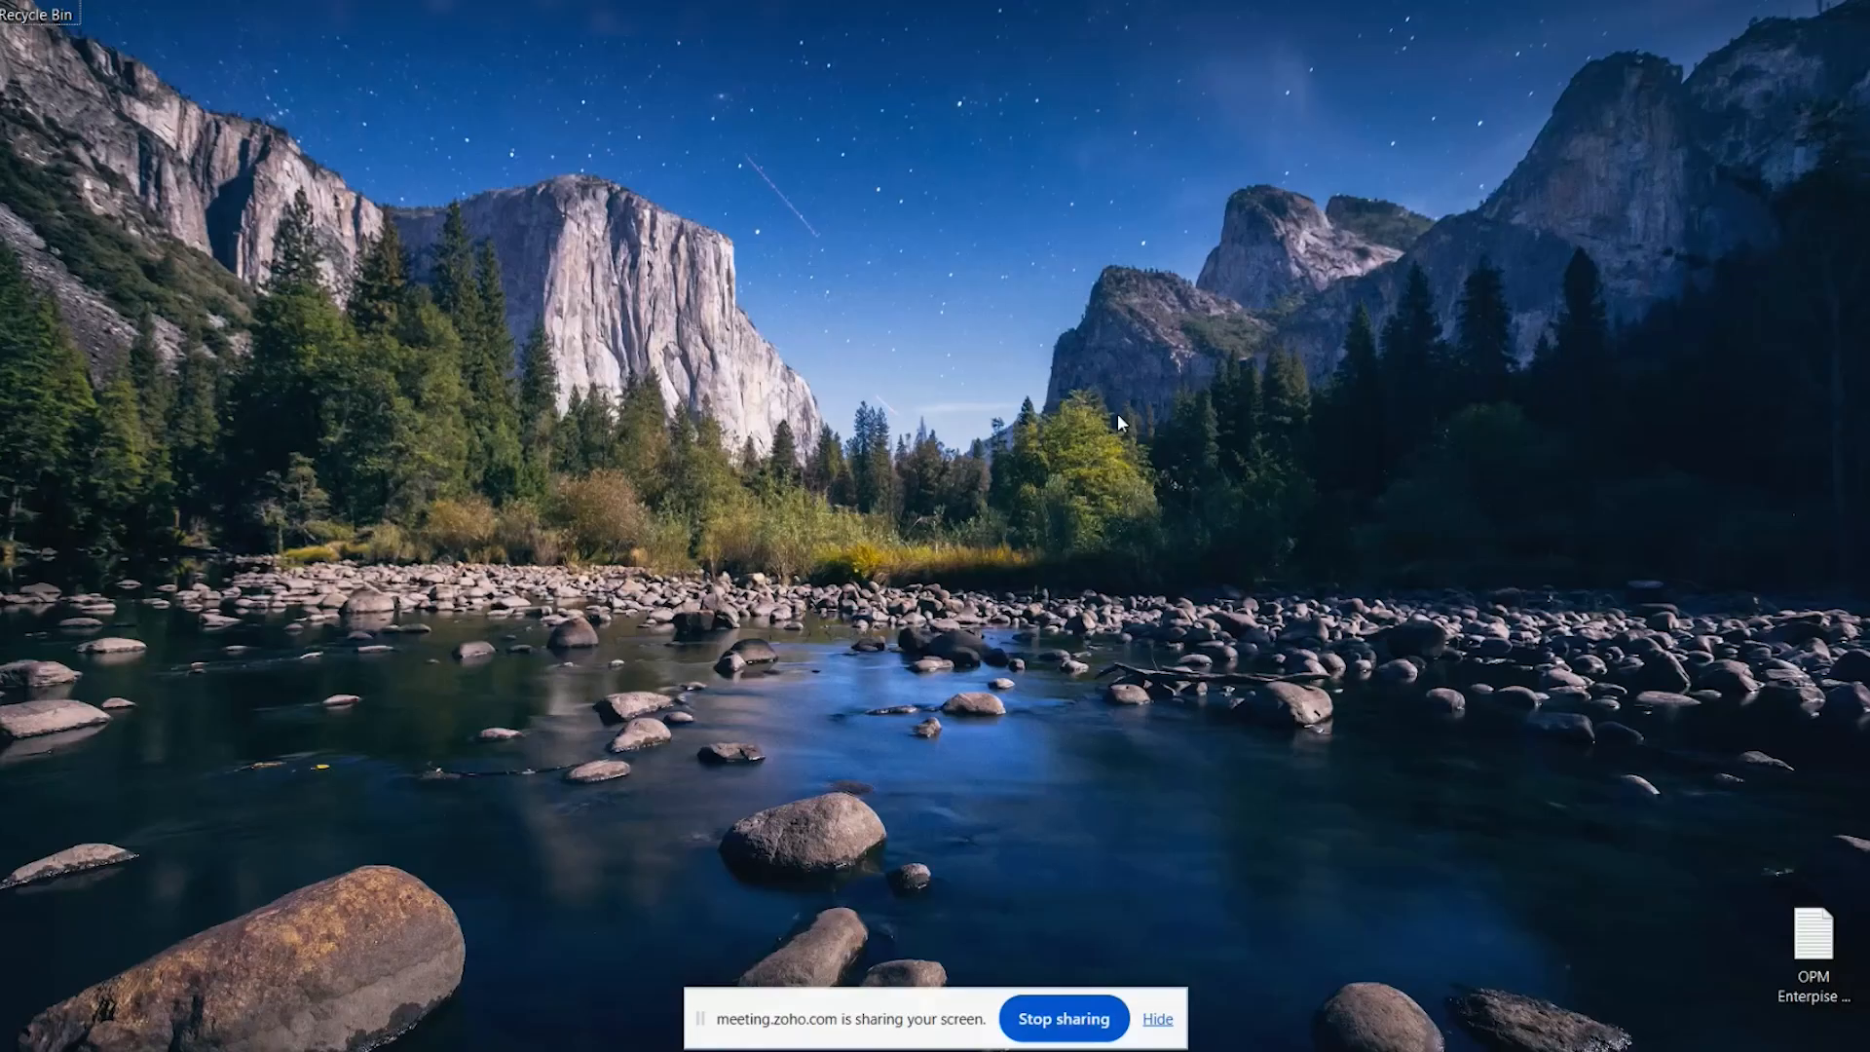
right_click(976, 343)
key("alt+Tab")
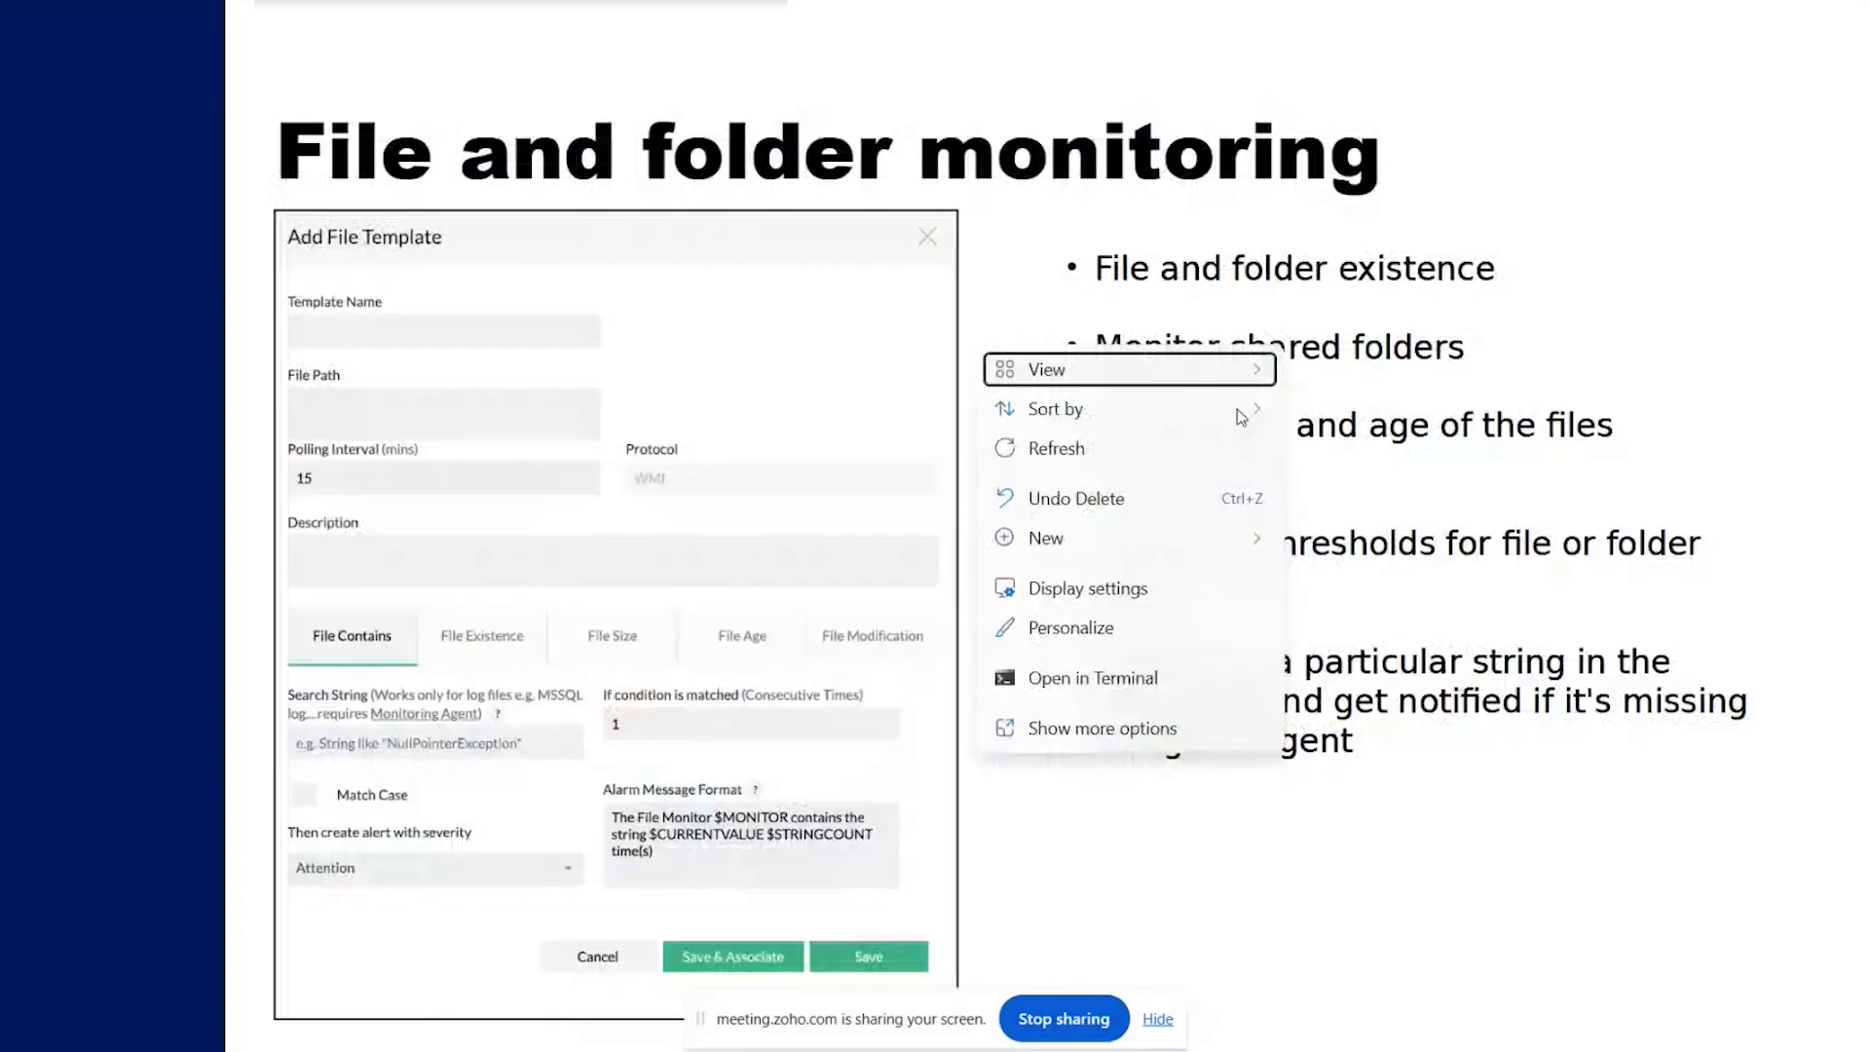
left_click(1463, 180)
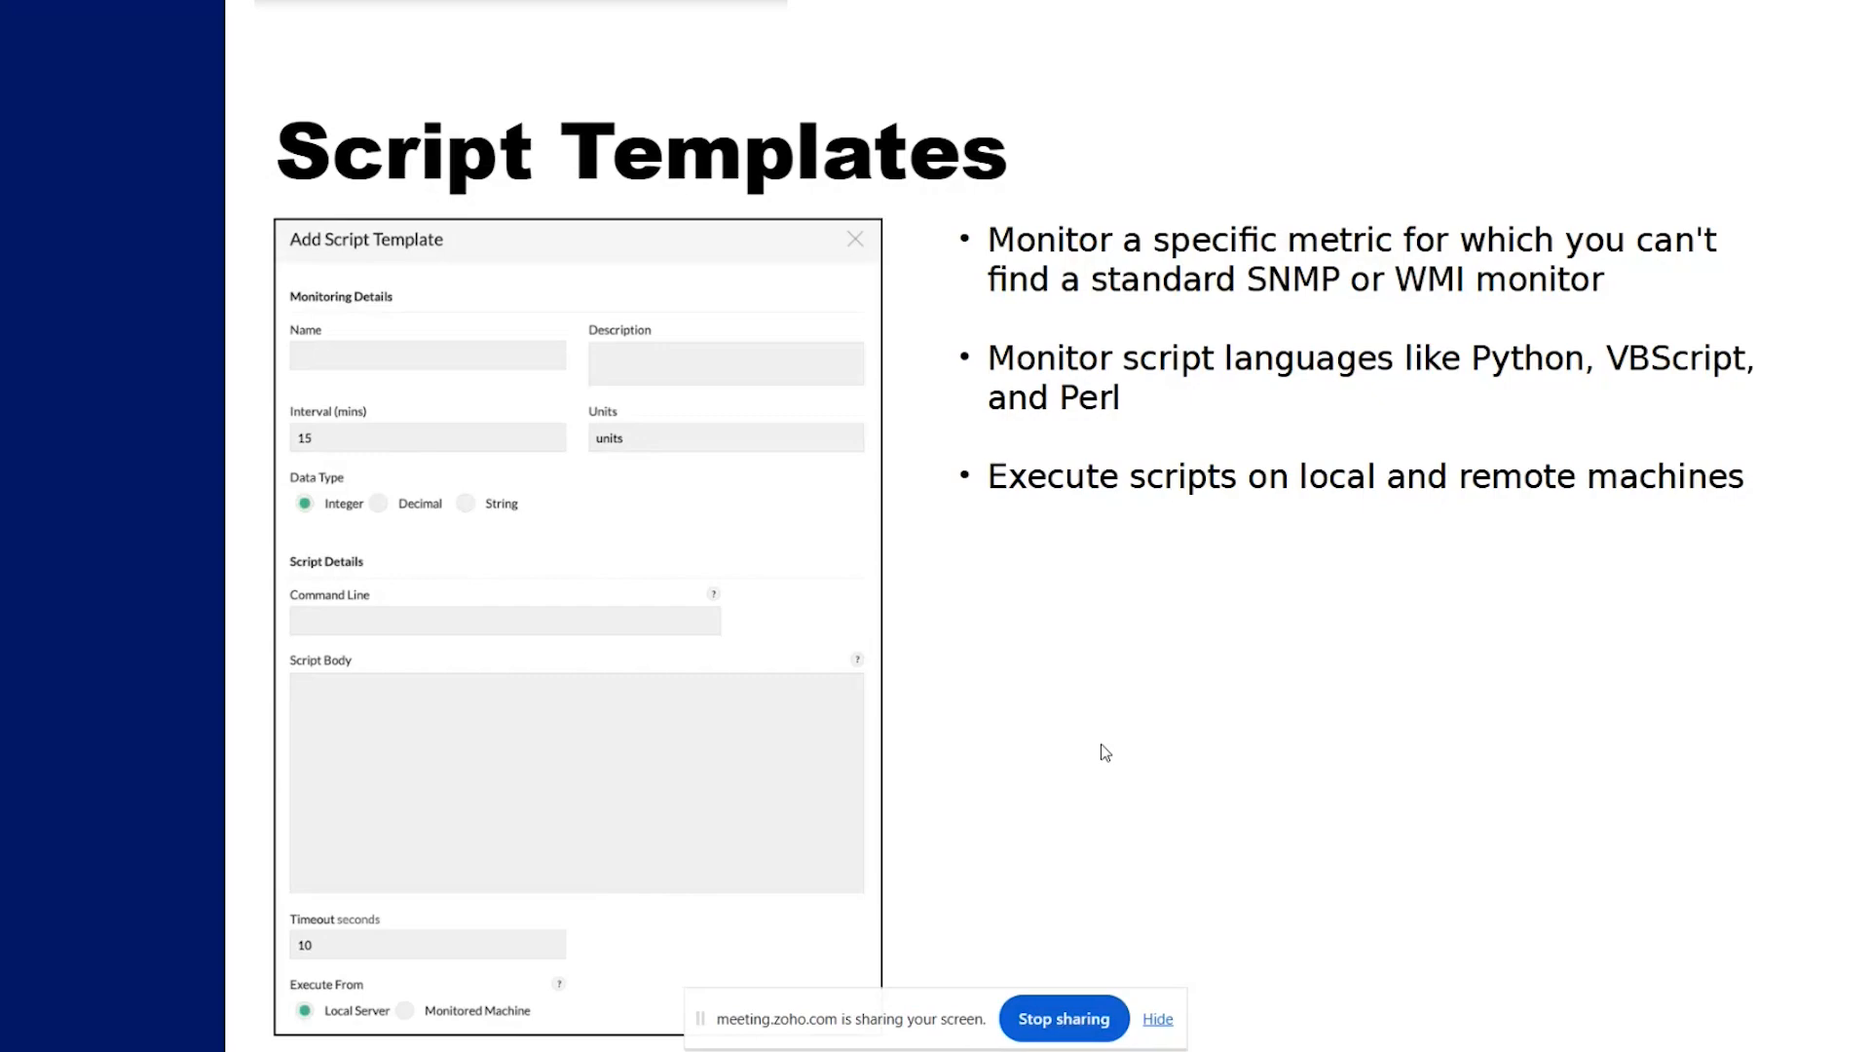
right_click(895, 545)
left_click(1256, 737)
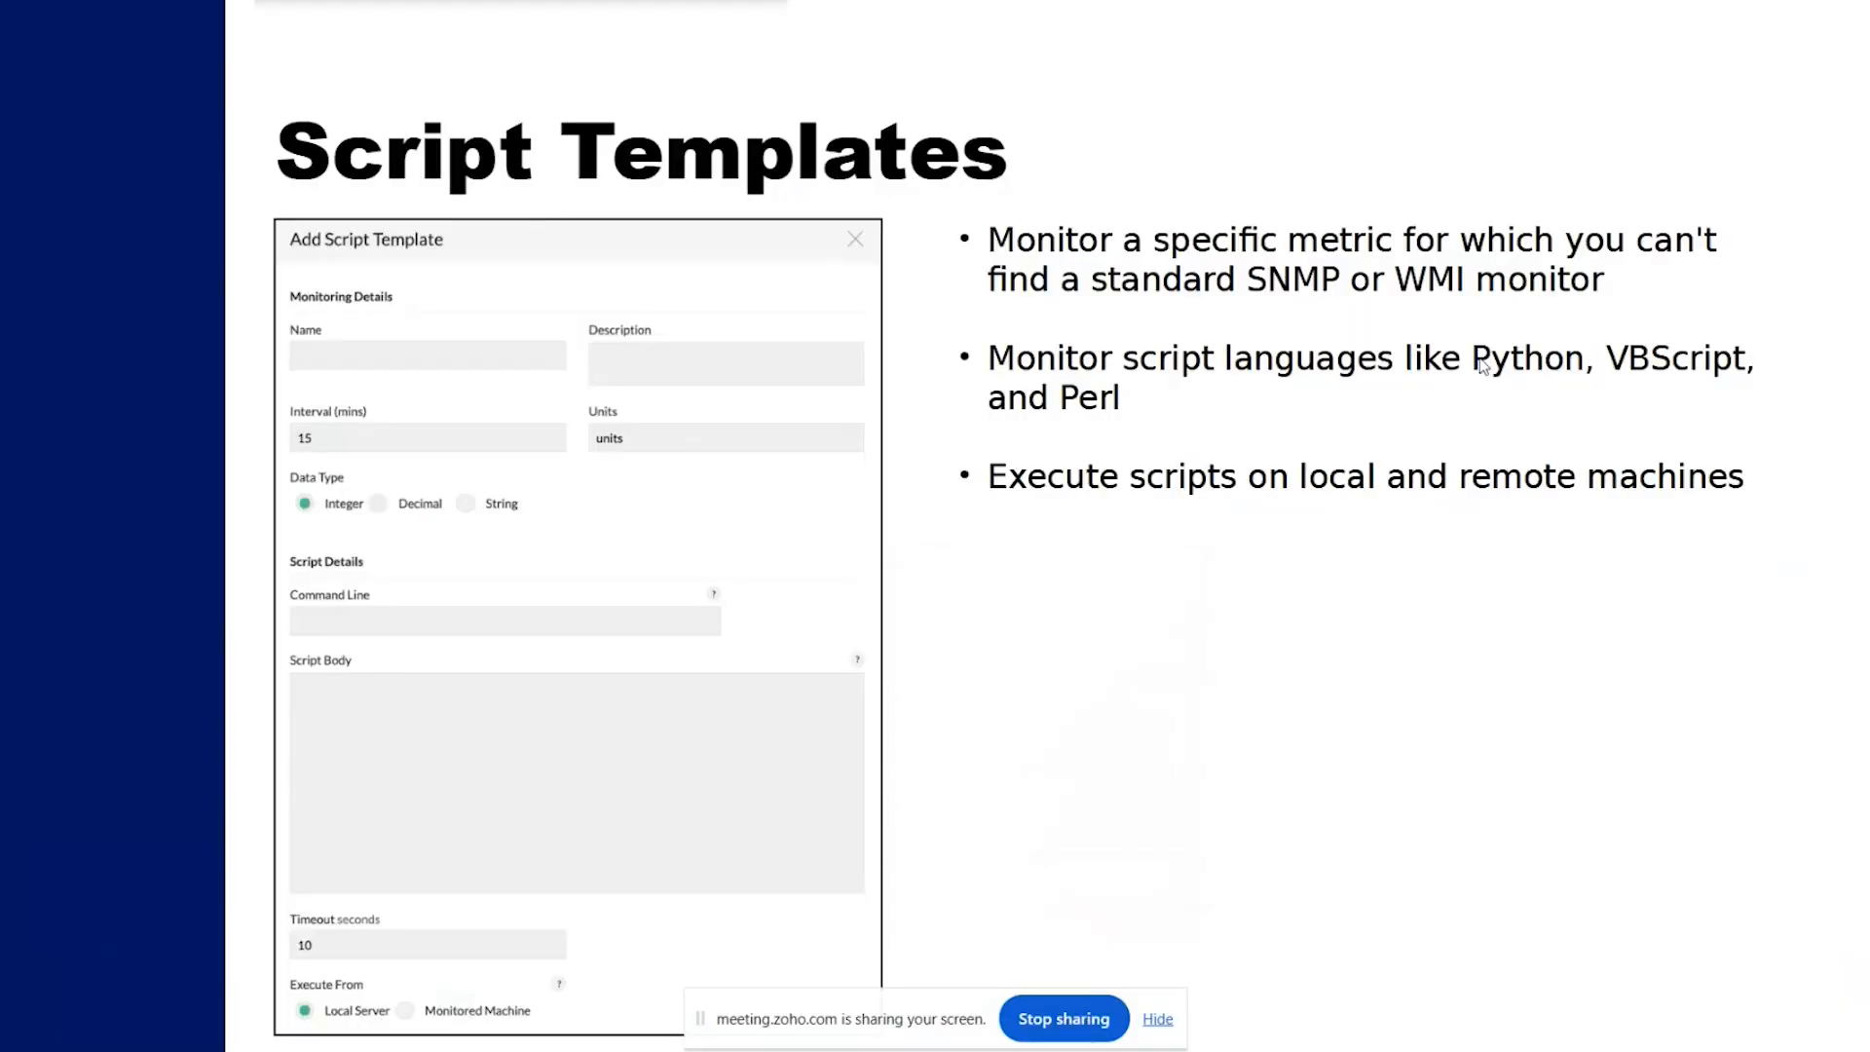
Hide the screen-sharing notice and create a text document named Test on the desktop.
left_click(1157, 1018)
key("super+d")
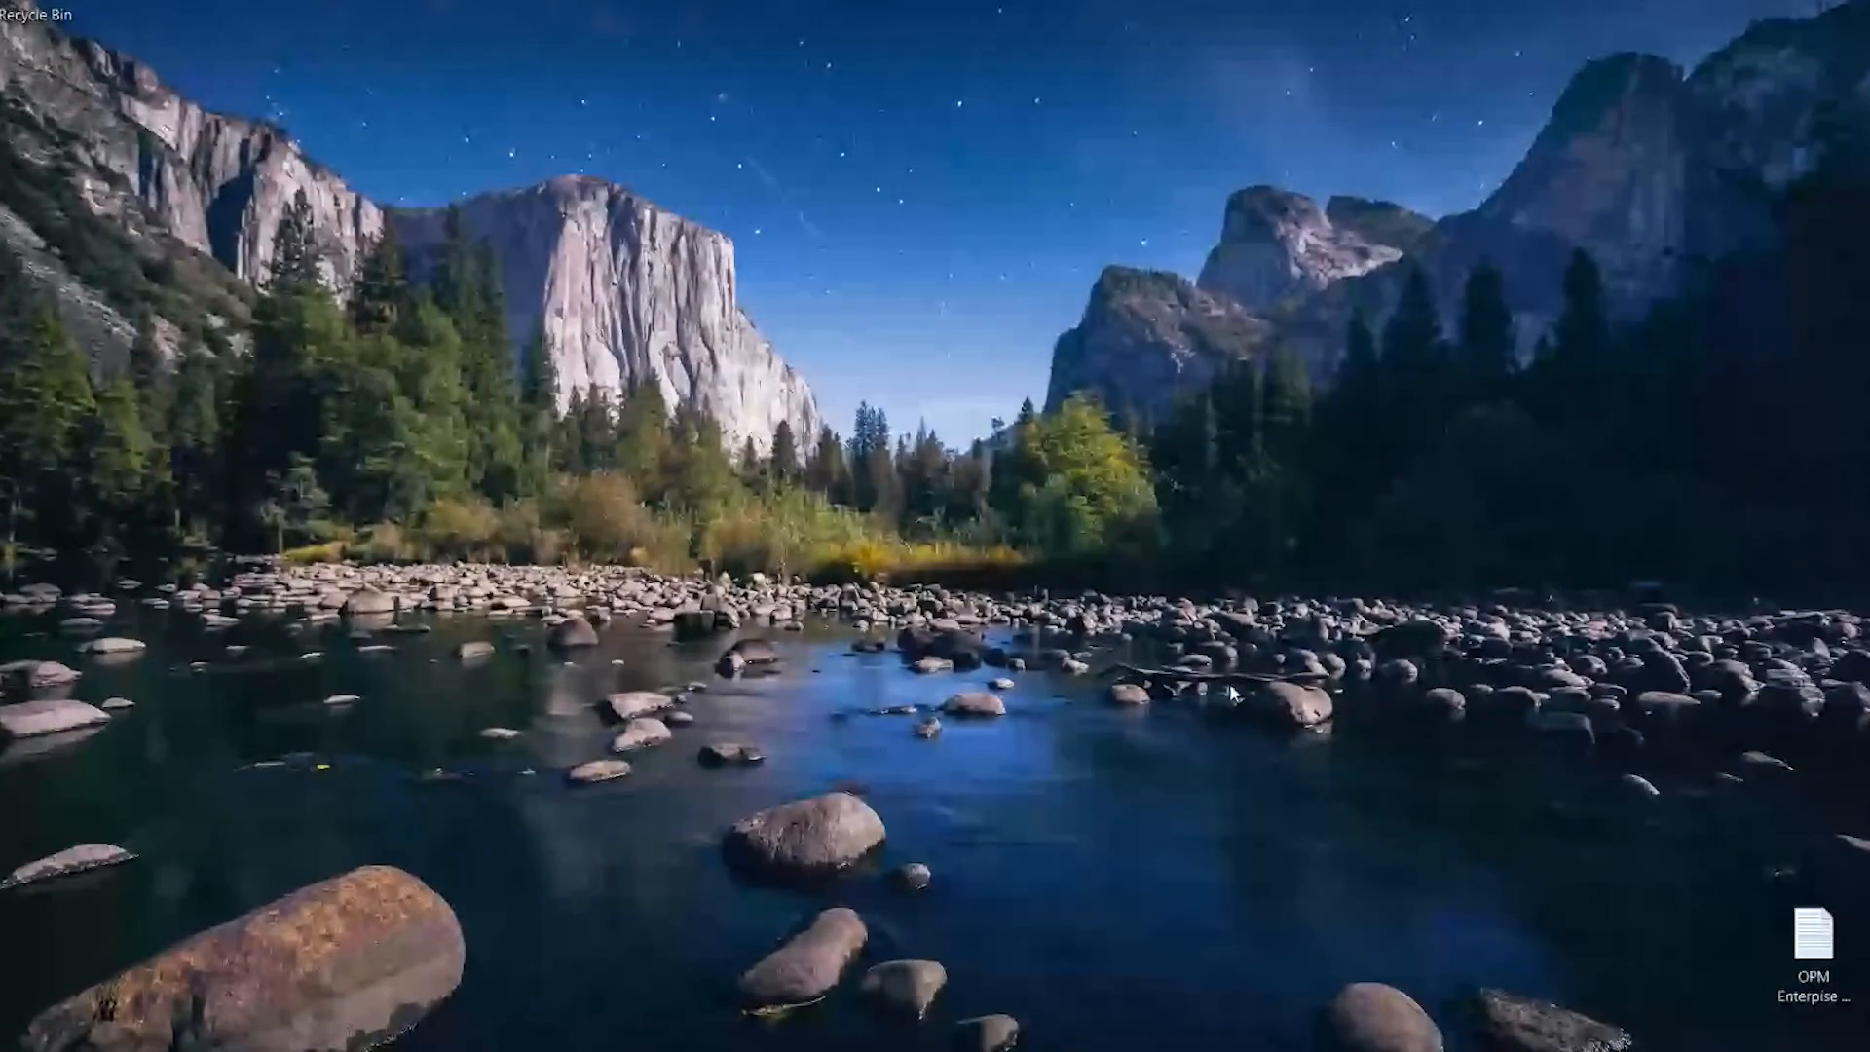
right_click(1139, 164)
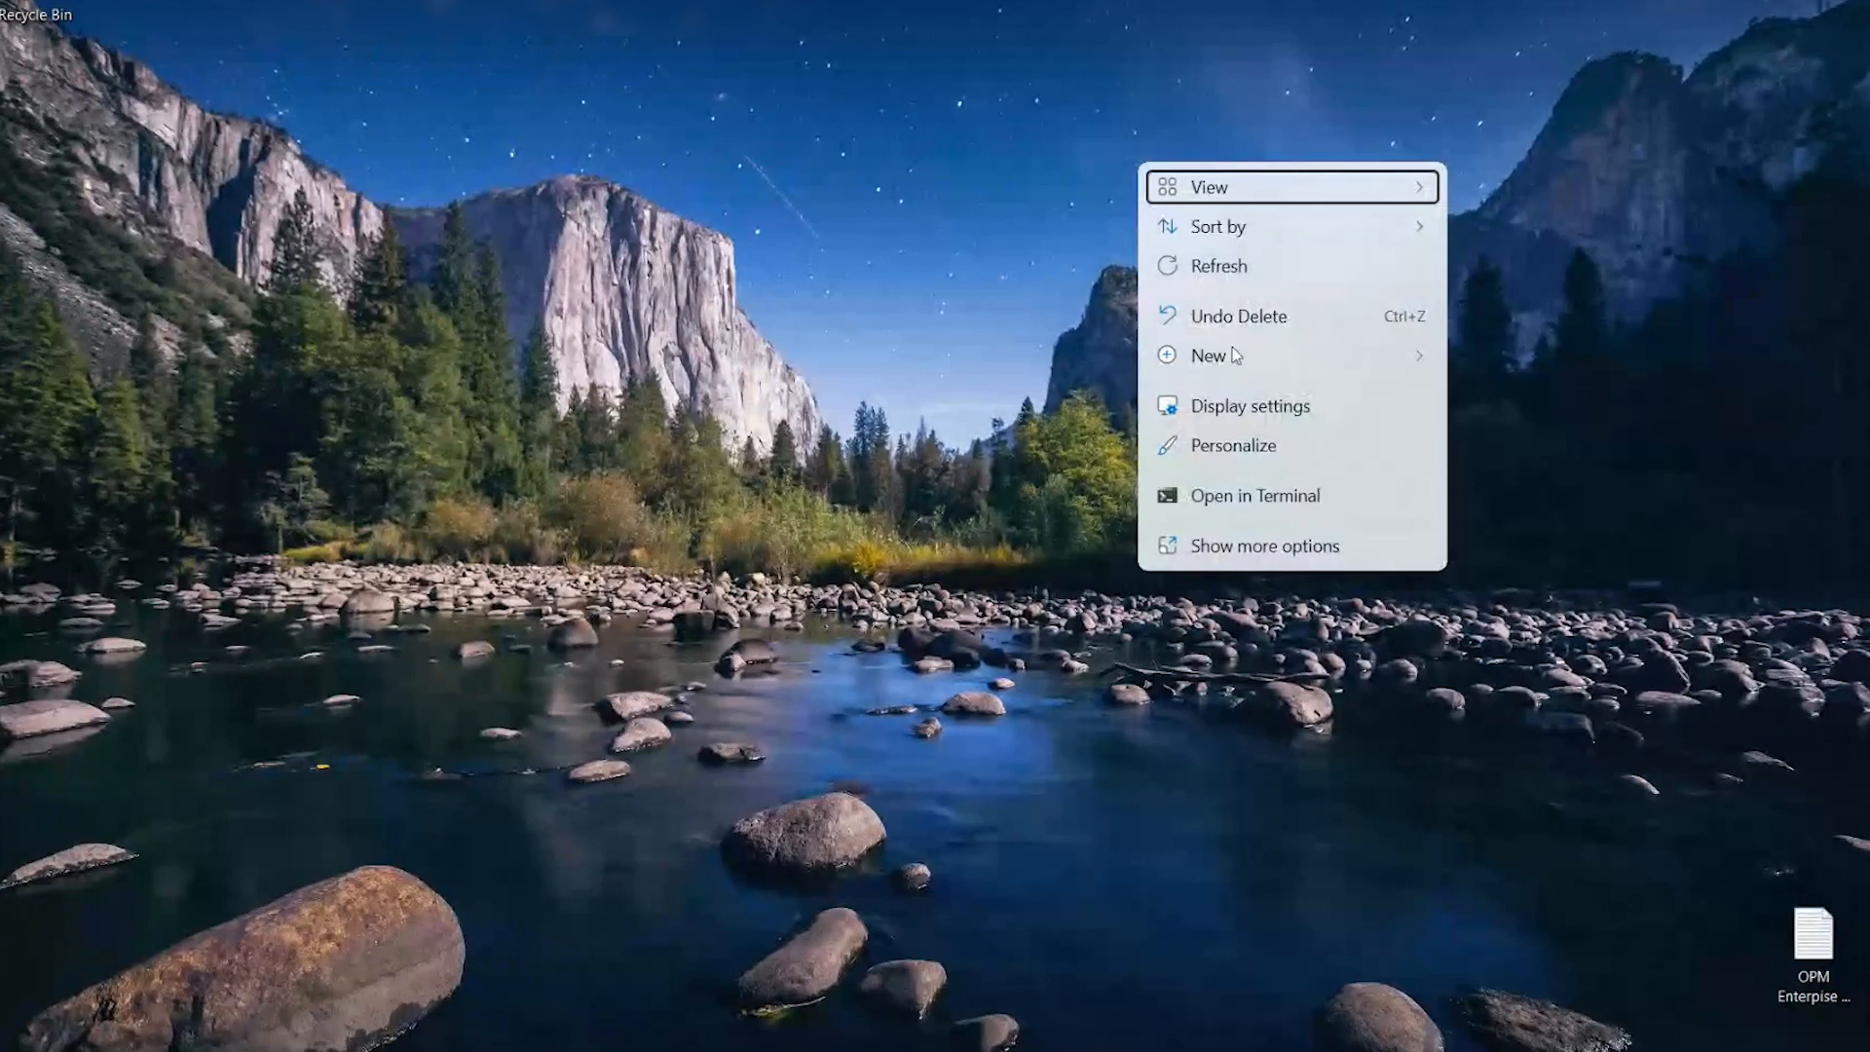
mouse_move(1231, 347)
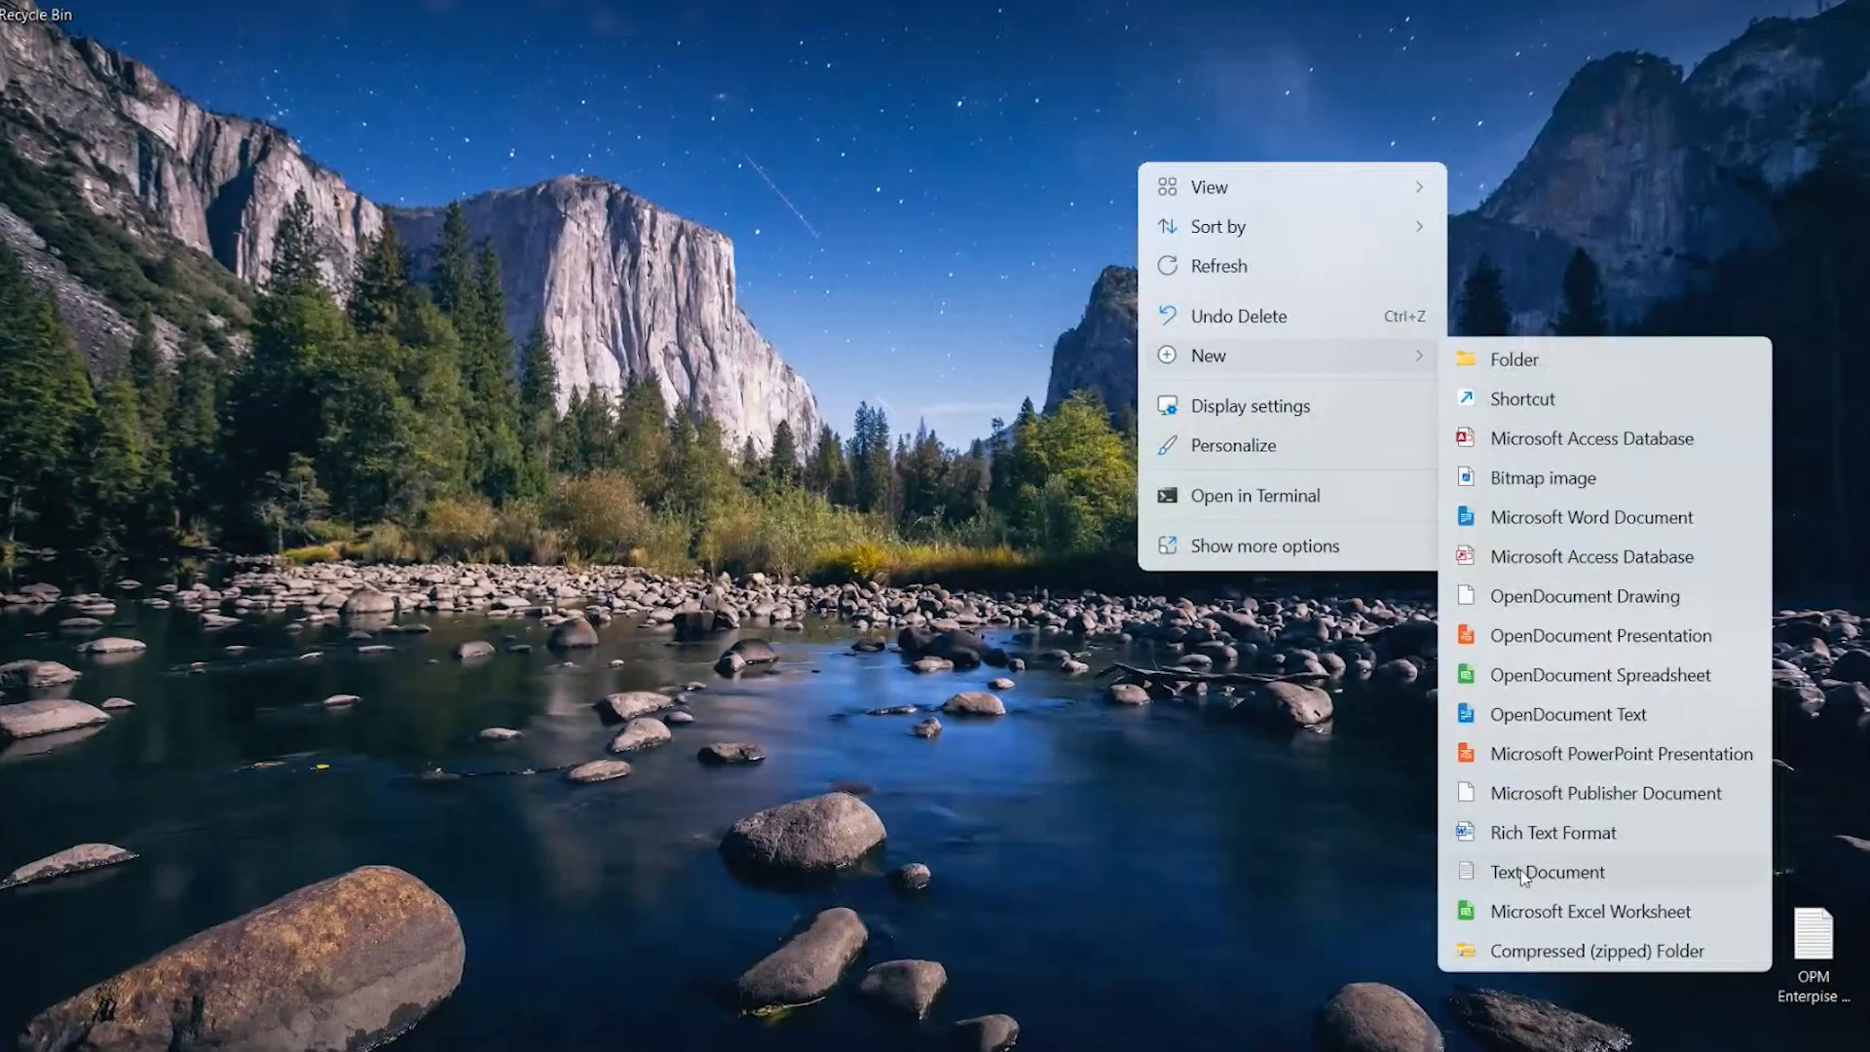
left_click(1484, 869)
type("Test")
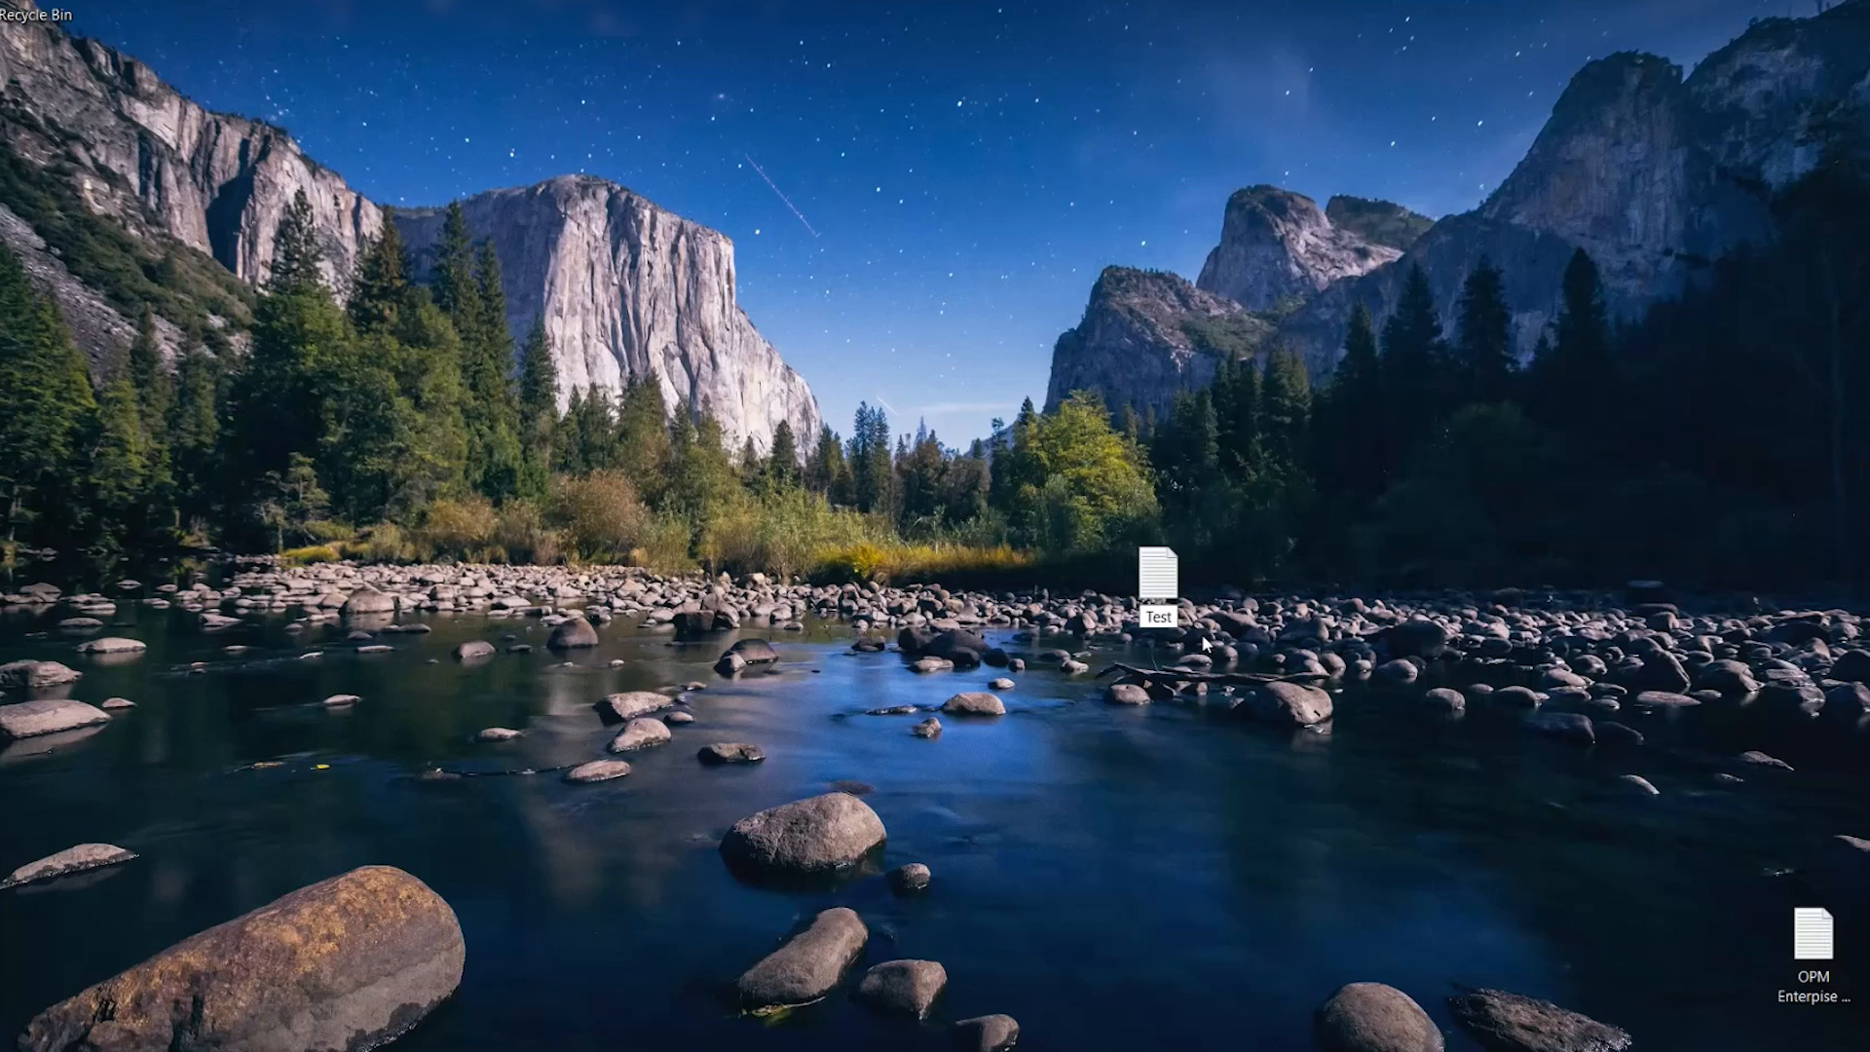
Copy the folder location of the Test text document from its properties.
right_click(1175, 634)
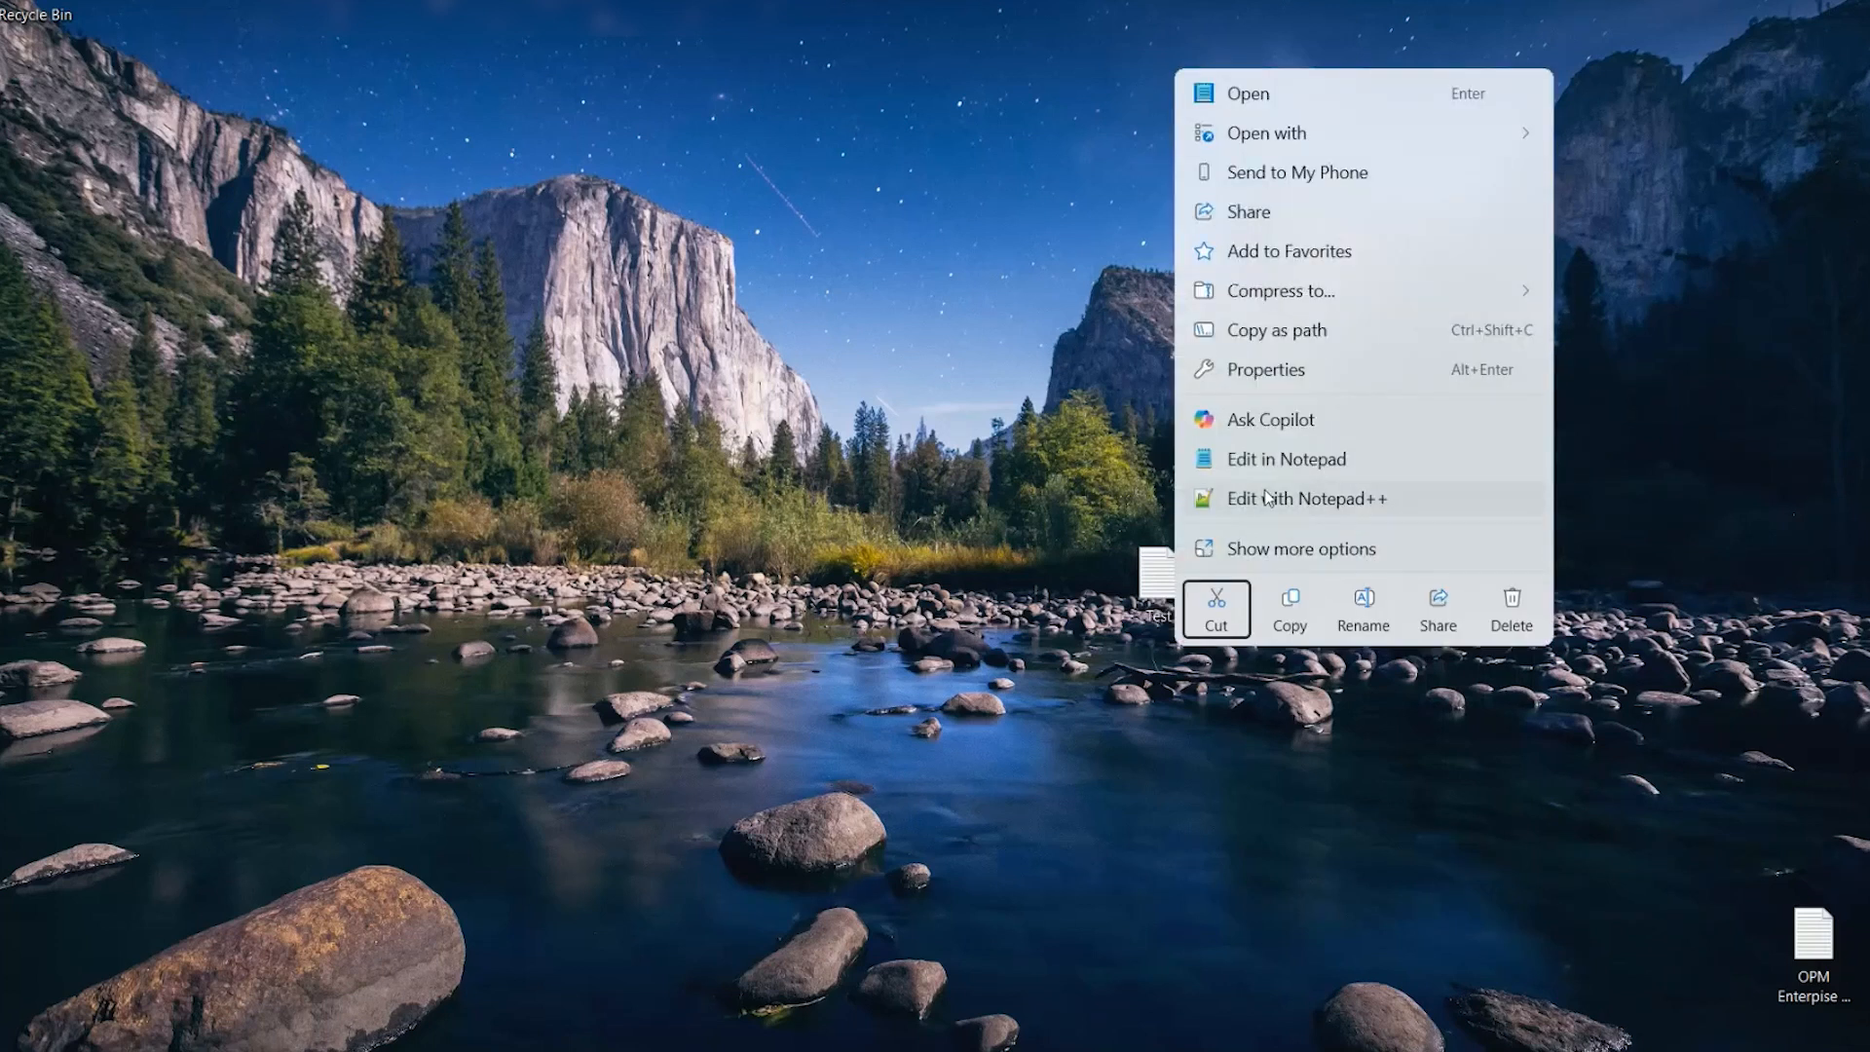
left_click(1266, 369)
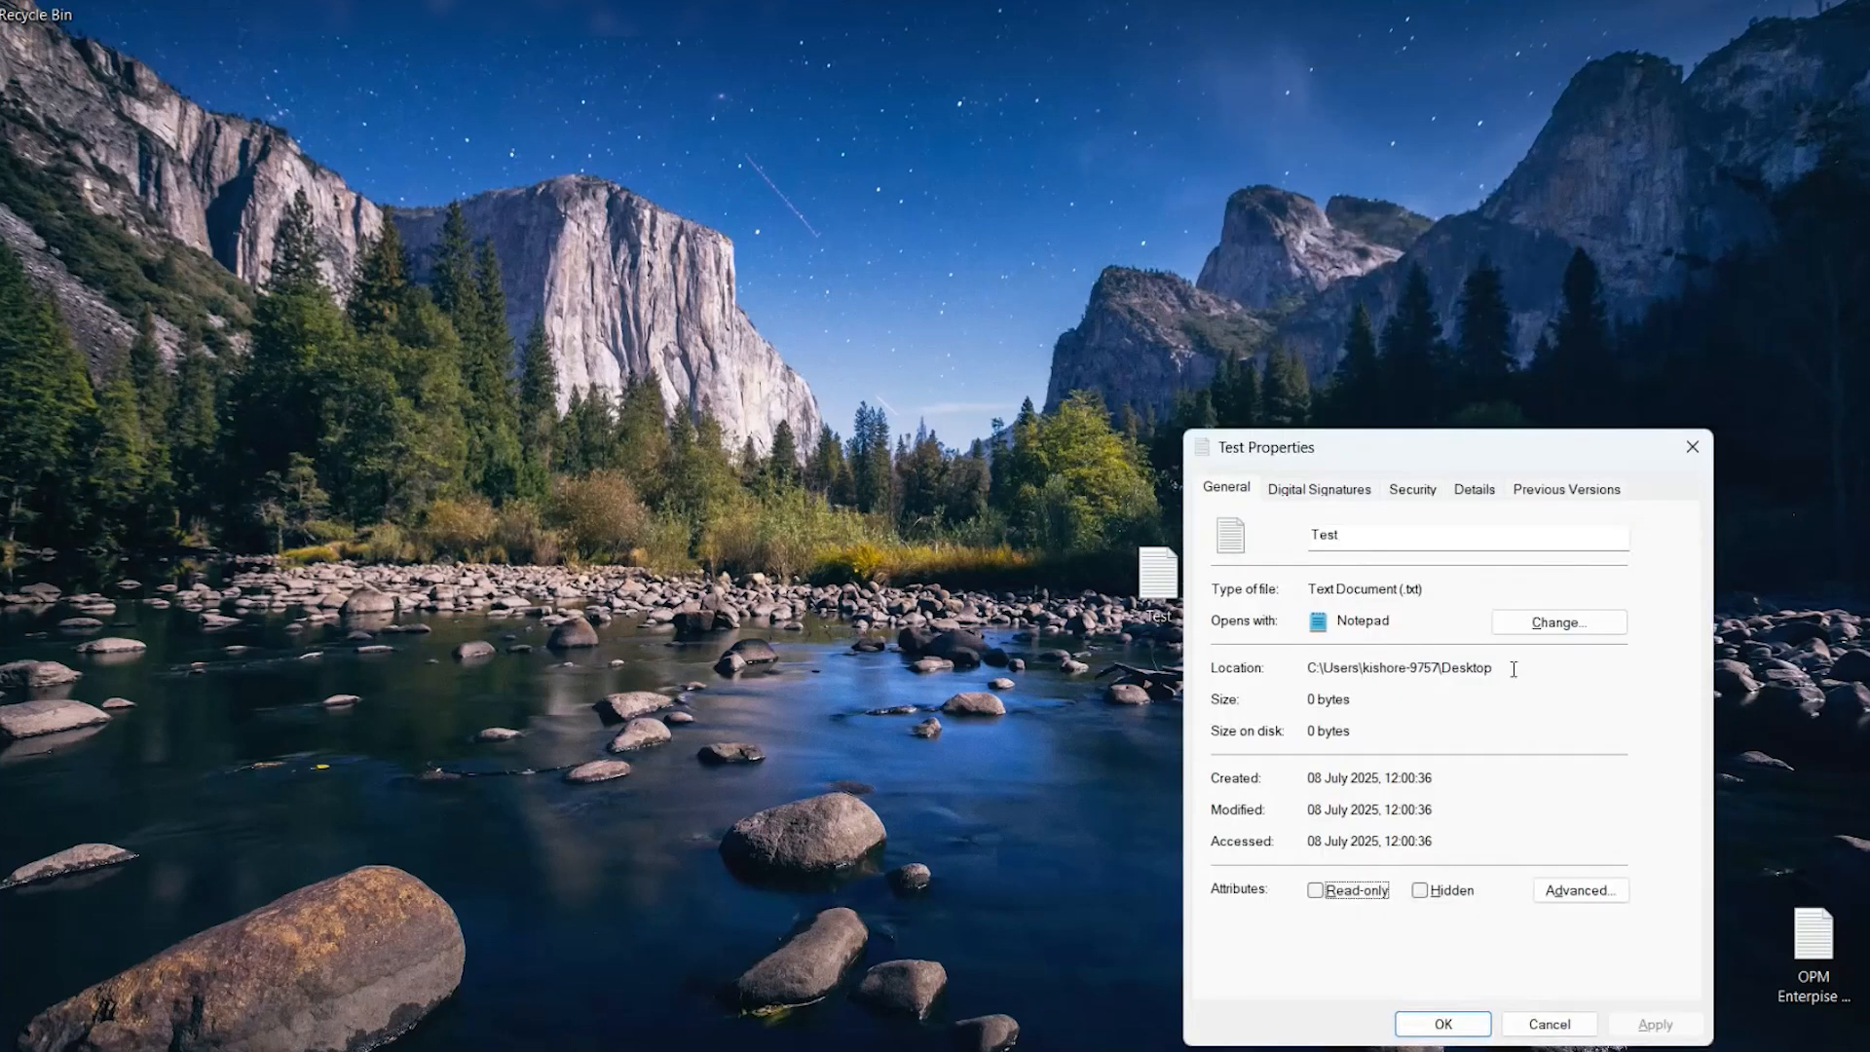
left_click_drag(1513, 669, 1307, 668)
right_click(1338, 667)
left_click(1383, 746)
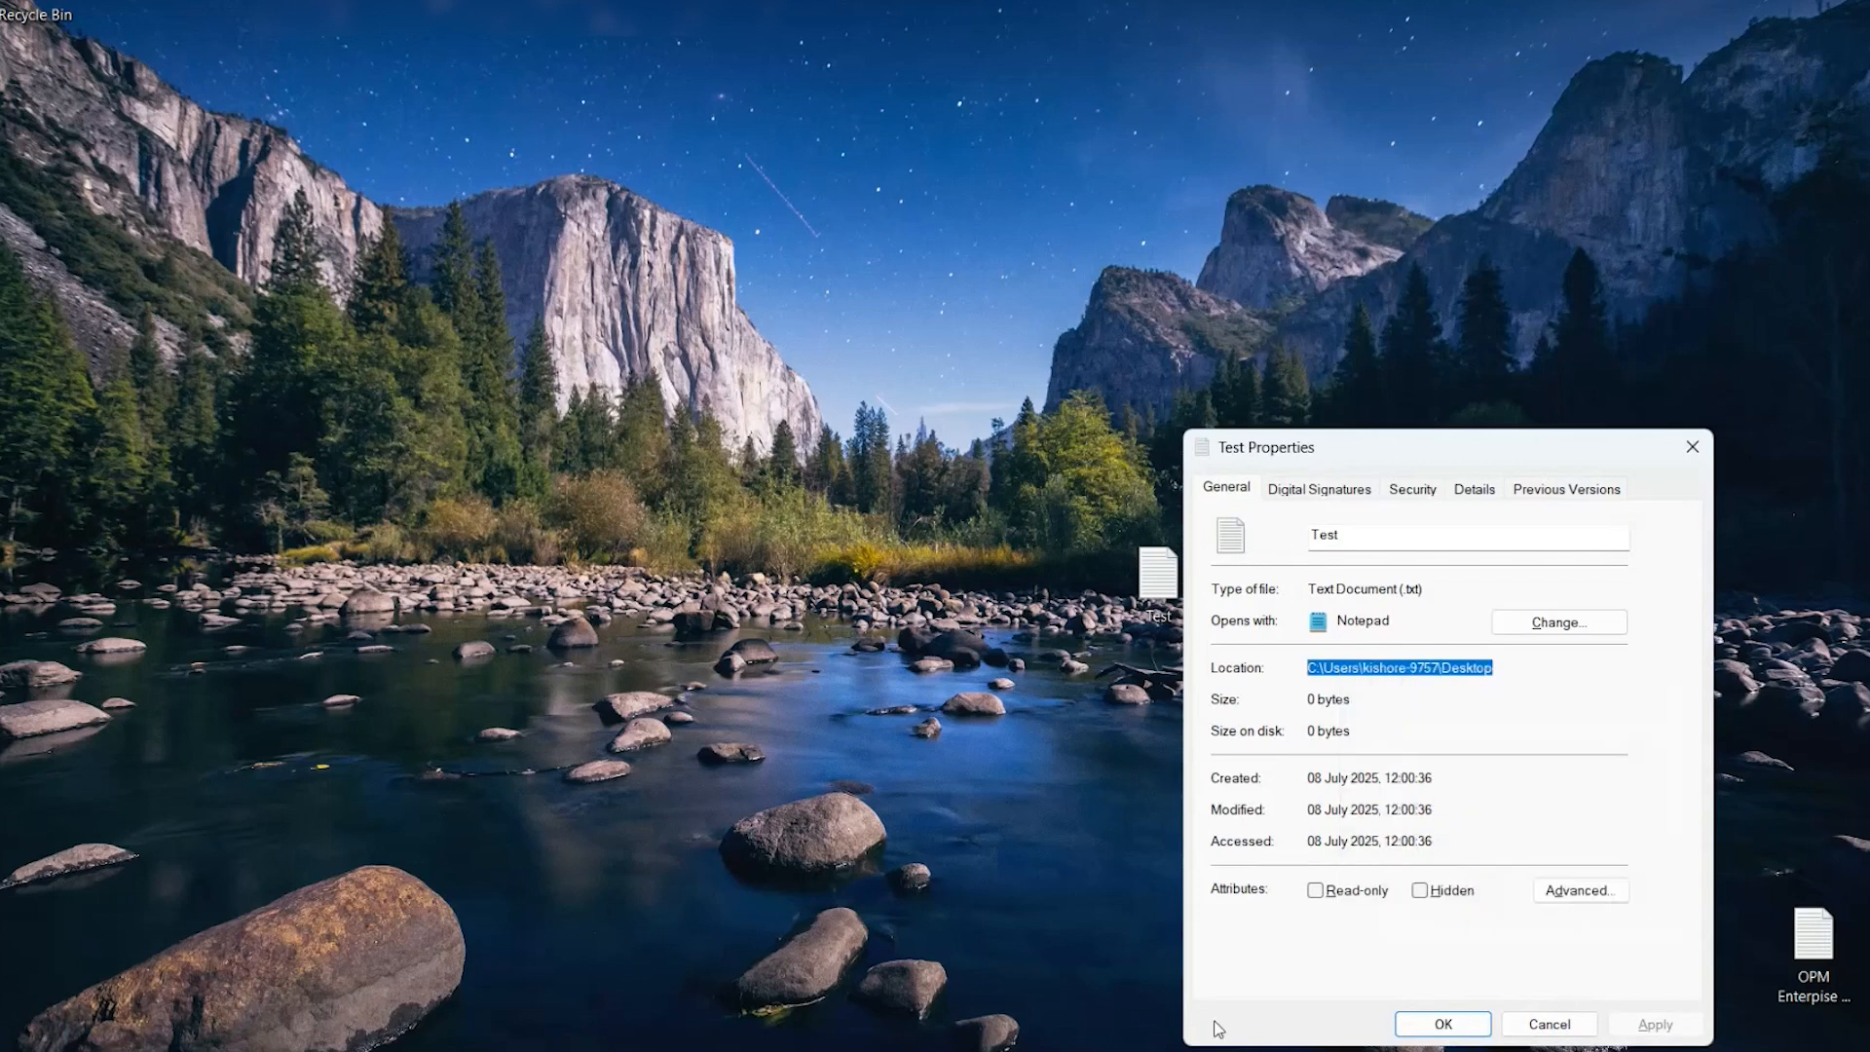
Set the file monitor's path to Test.txt in the copied desktop folder and test whether the file is reachable.
left_click(967, 1028)
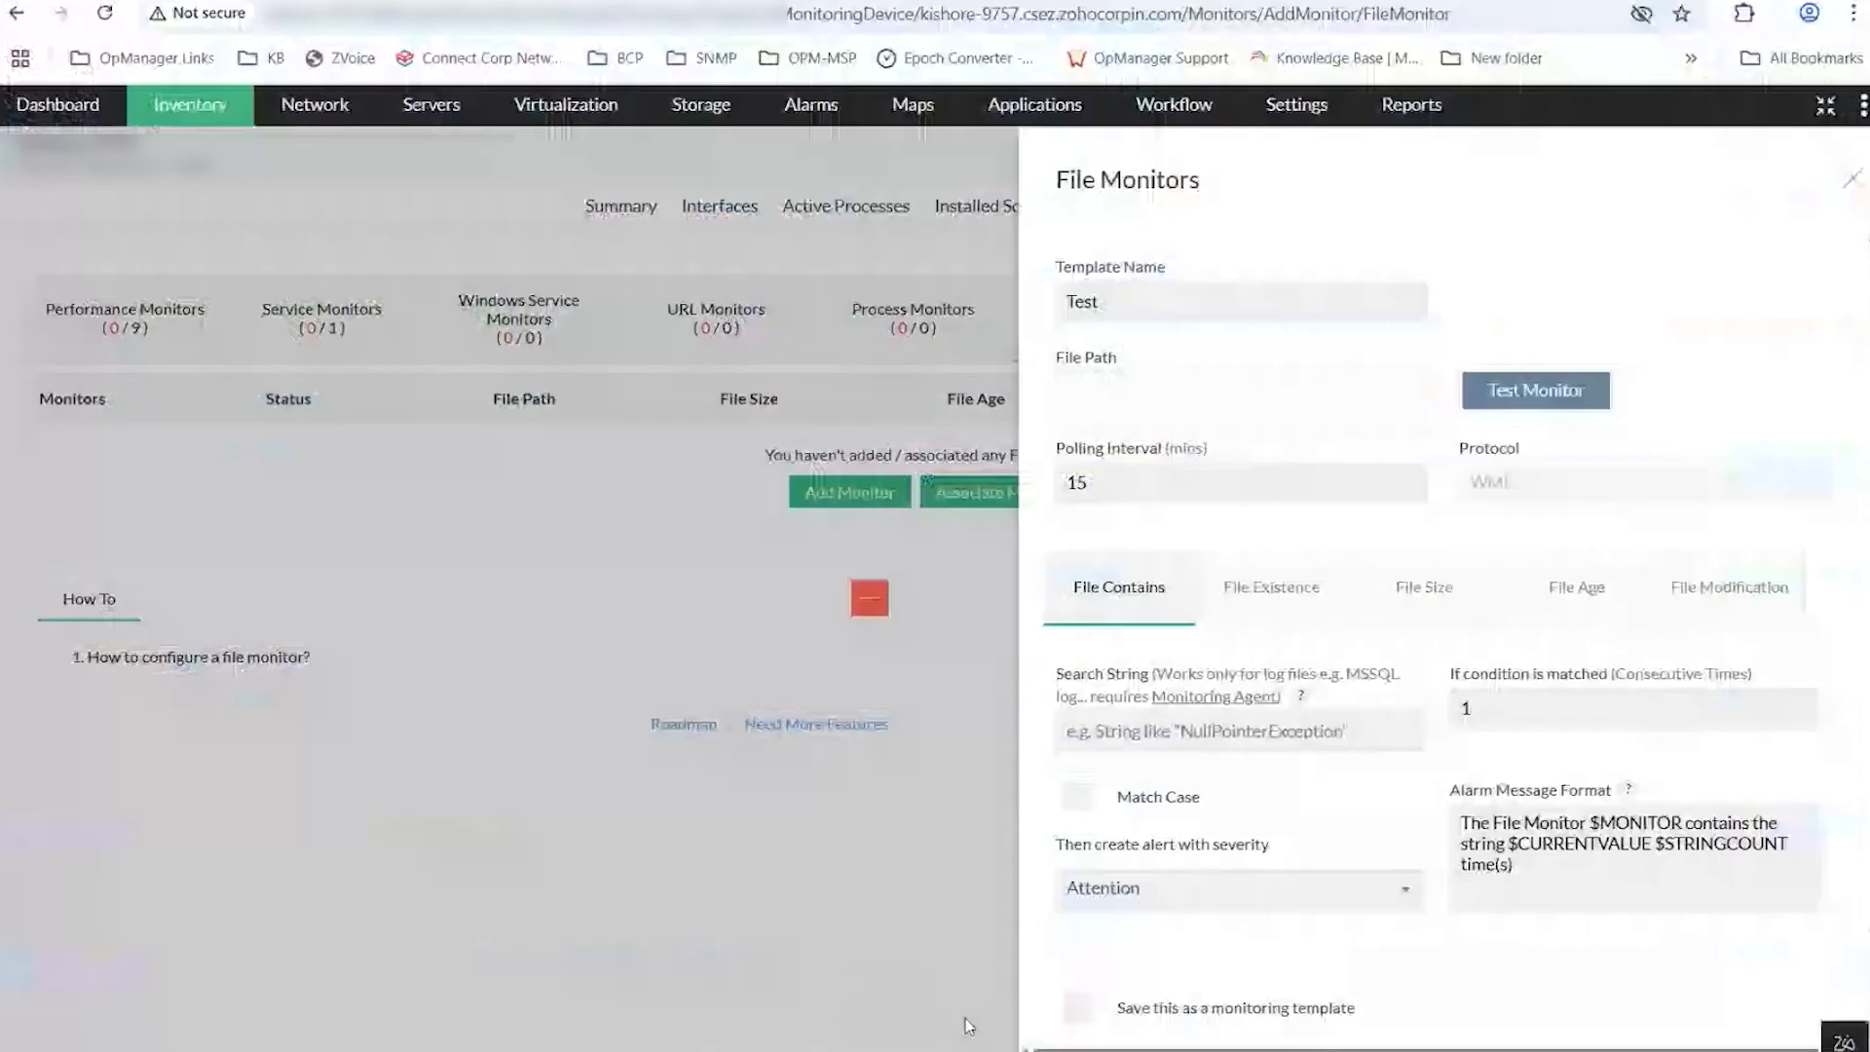
key("ctrl+v")
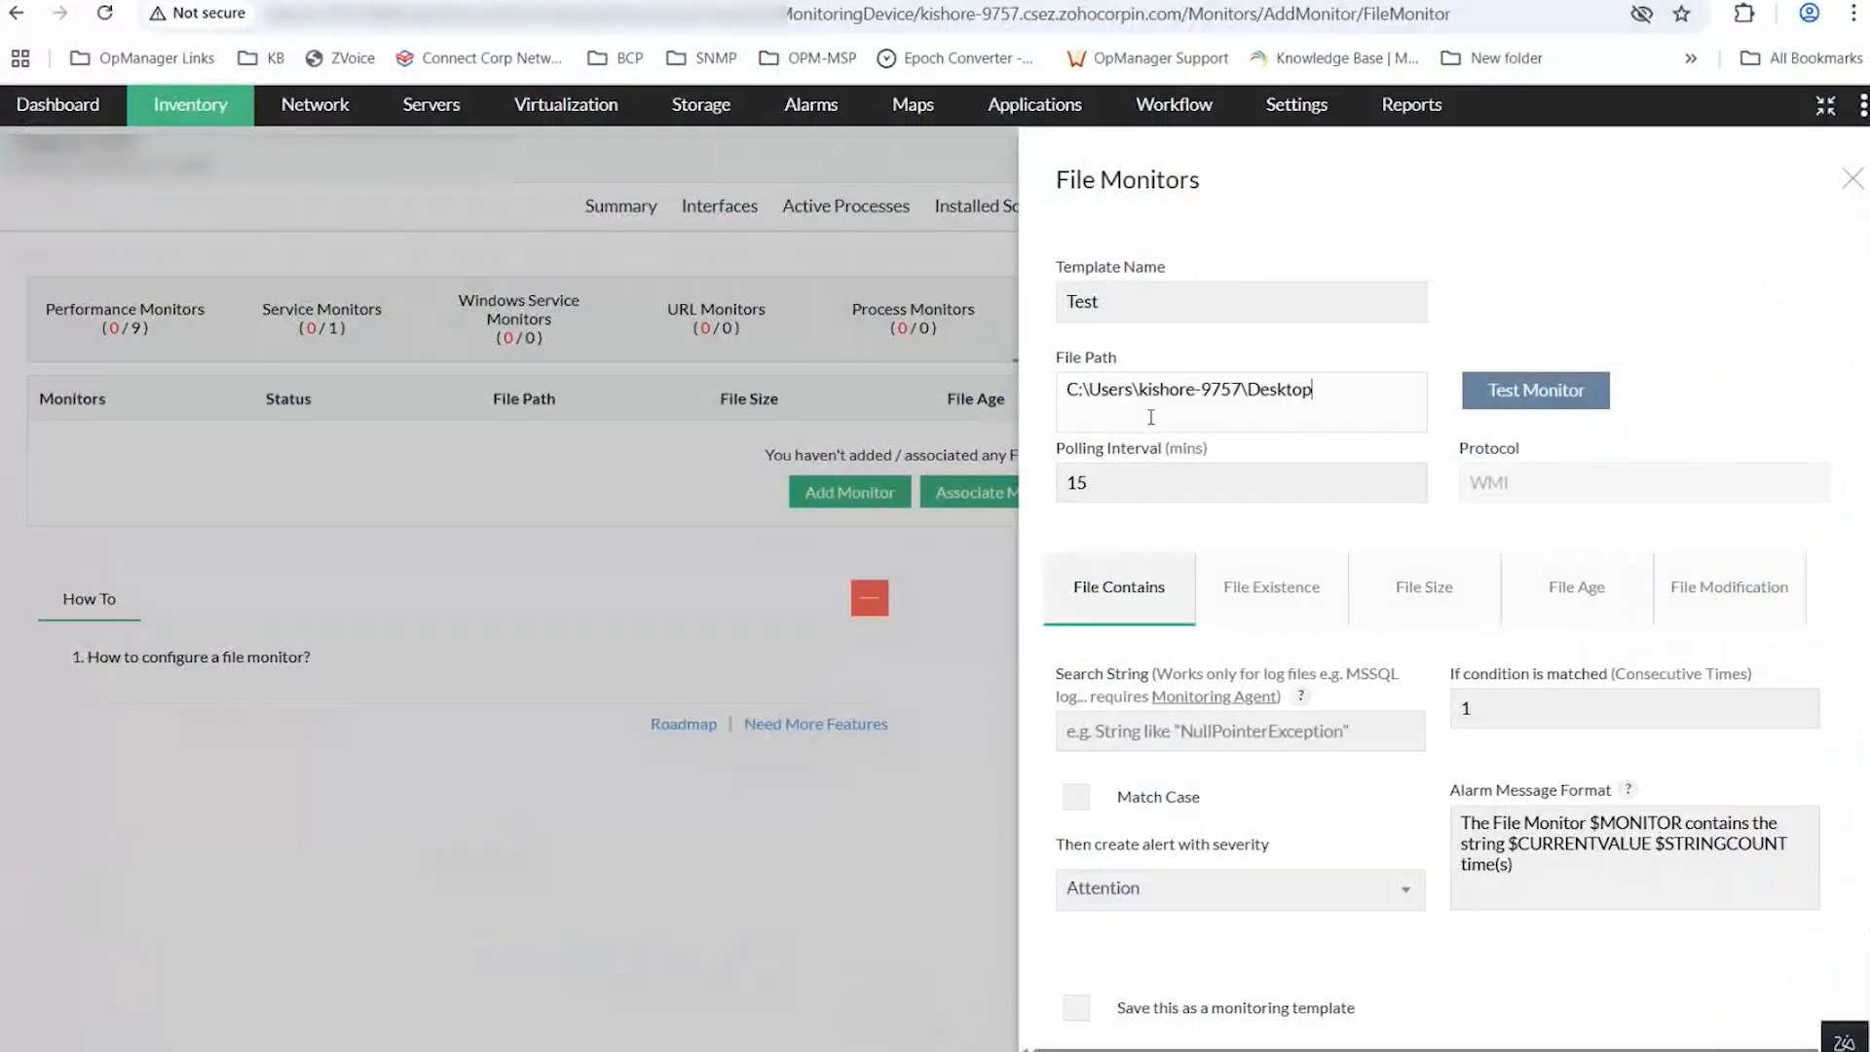
type("\\Test.txt")
left_click(1516, 401)
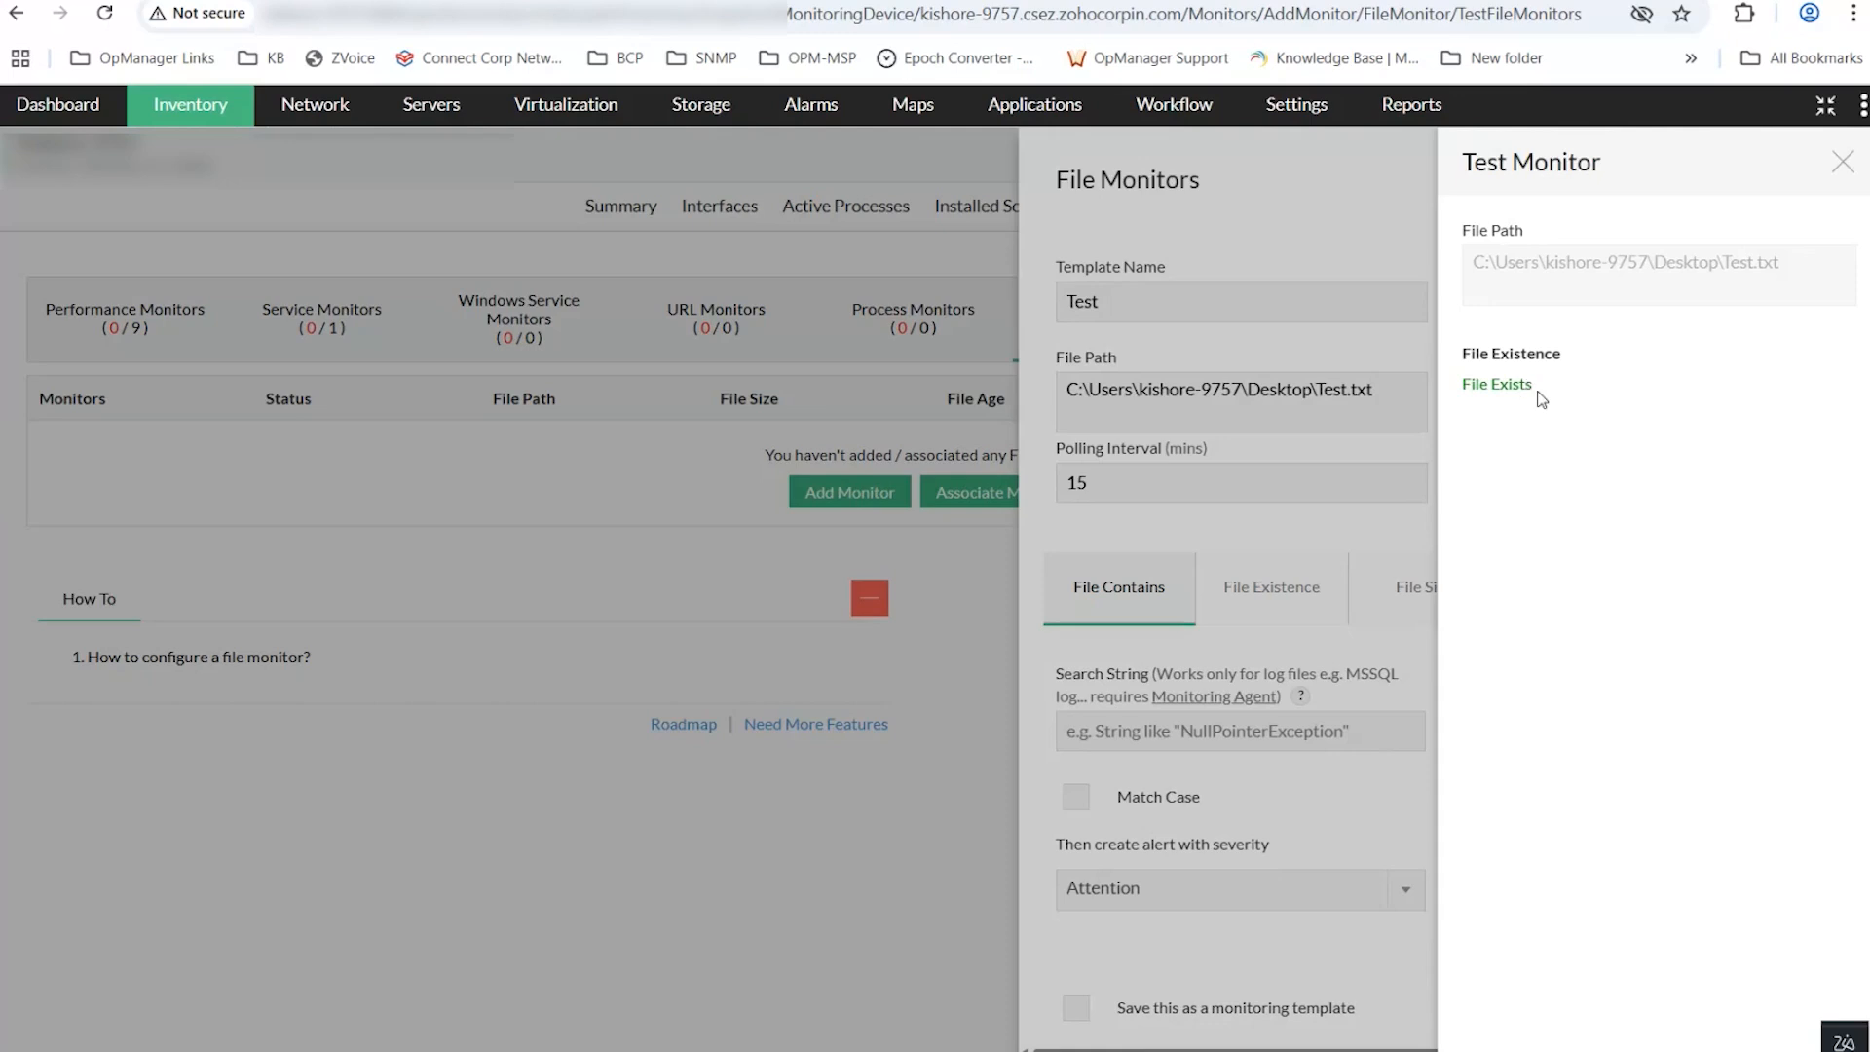
left_click_drag(1534, 388, 1490, 388)
left_click(1842, 162)
Set the File Contains search string to Error and check the available alert severities.
scroll(1135, 805, "down", 2)
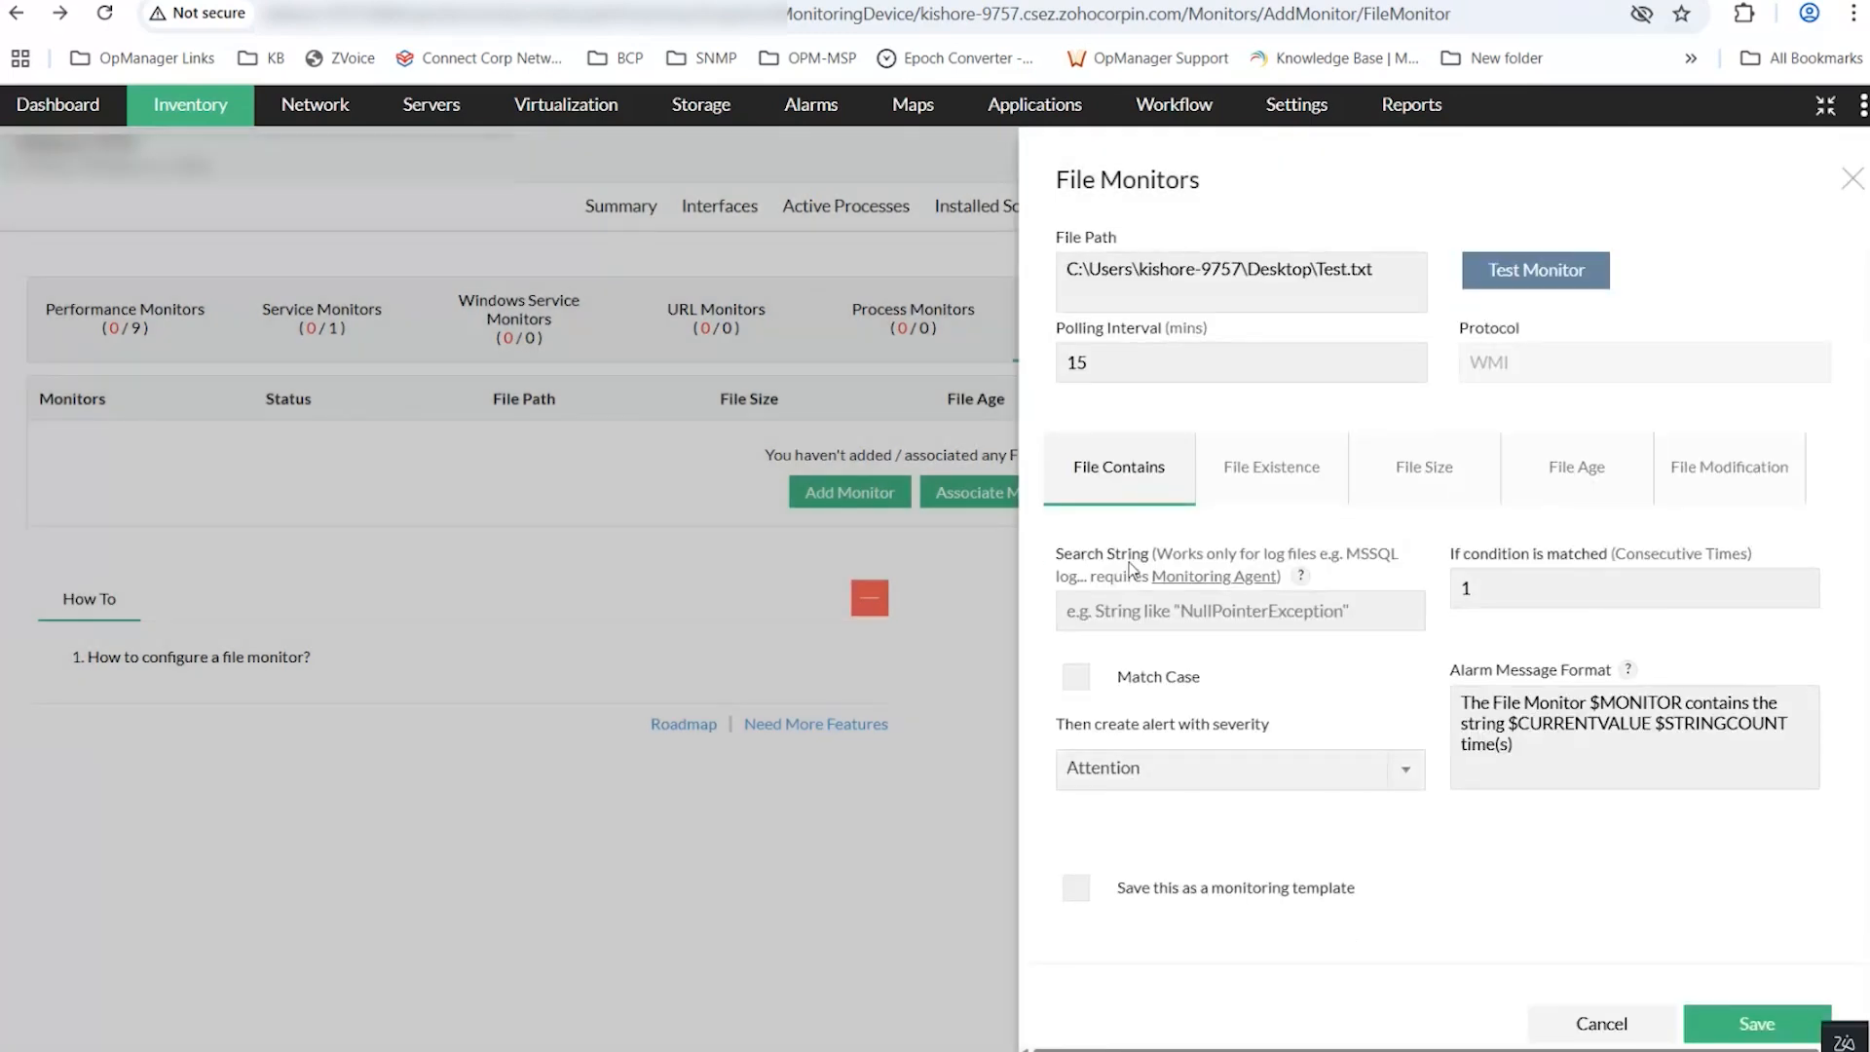
left_click(1232, 509)
left_click(1171, 602)
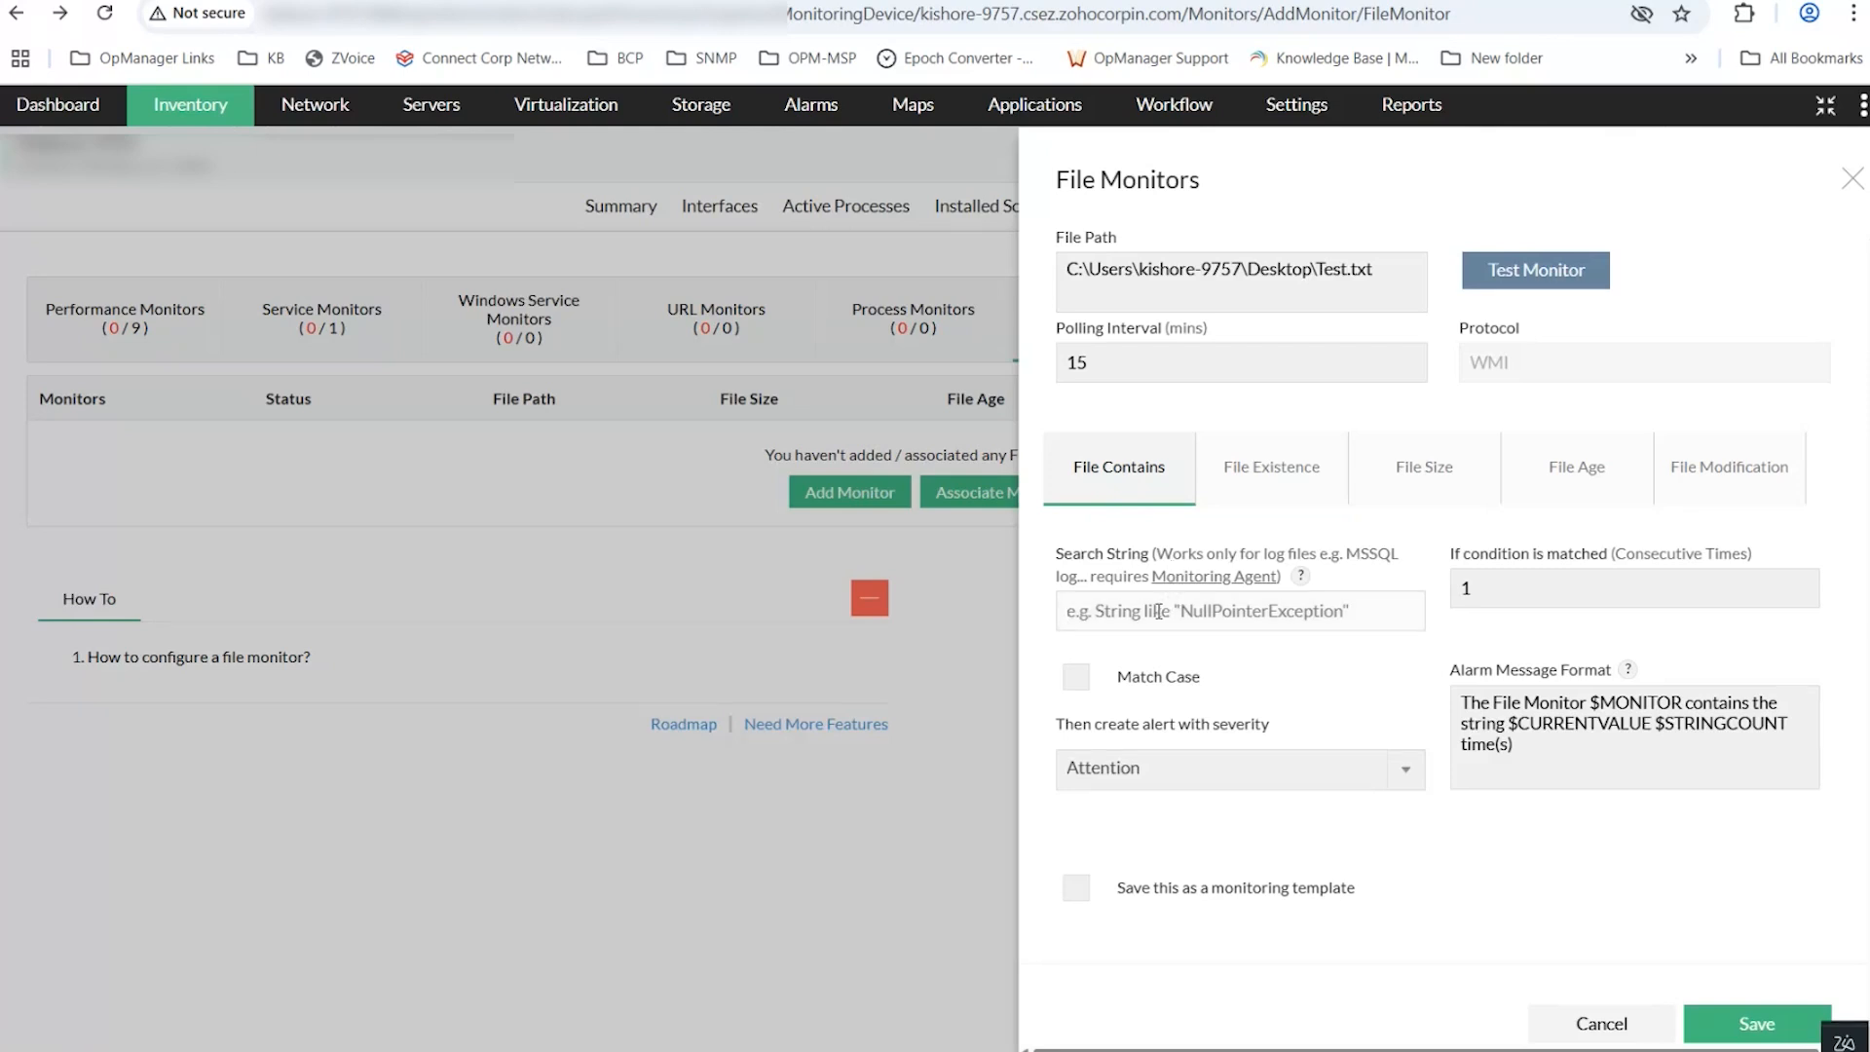
type("Error")
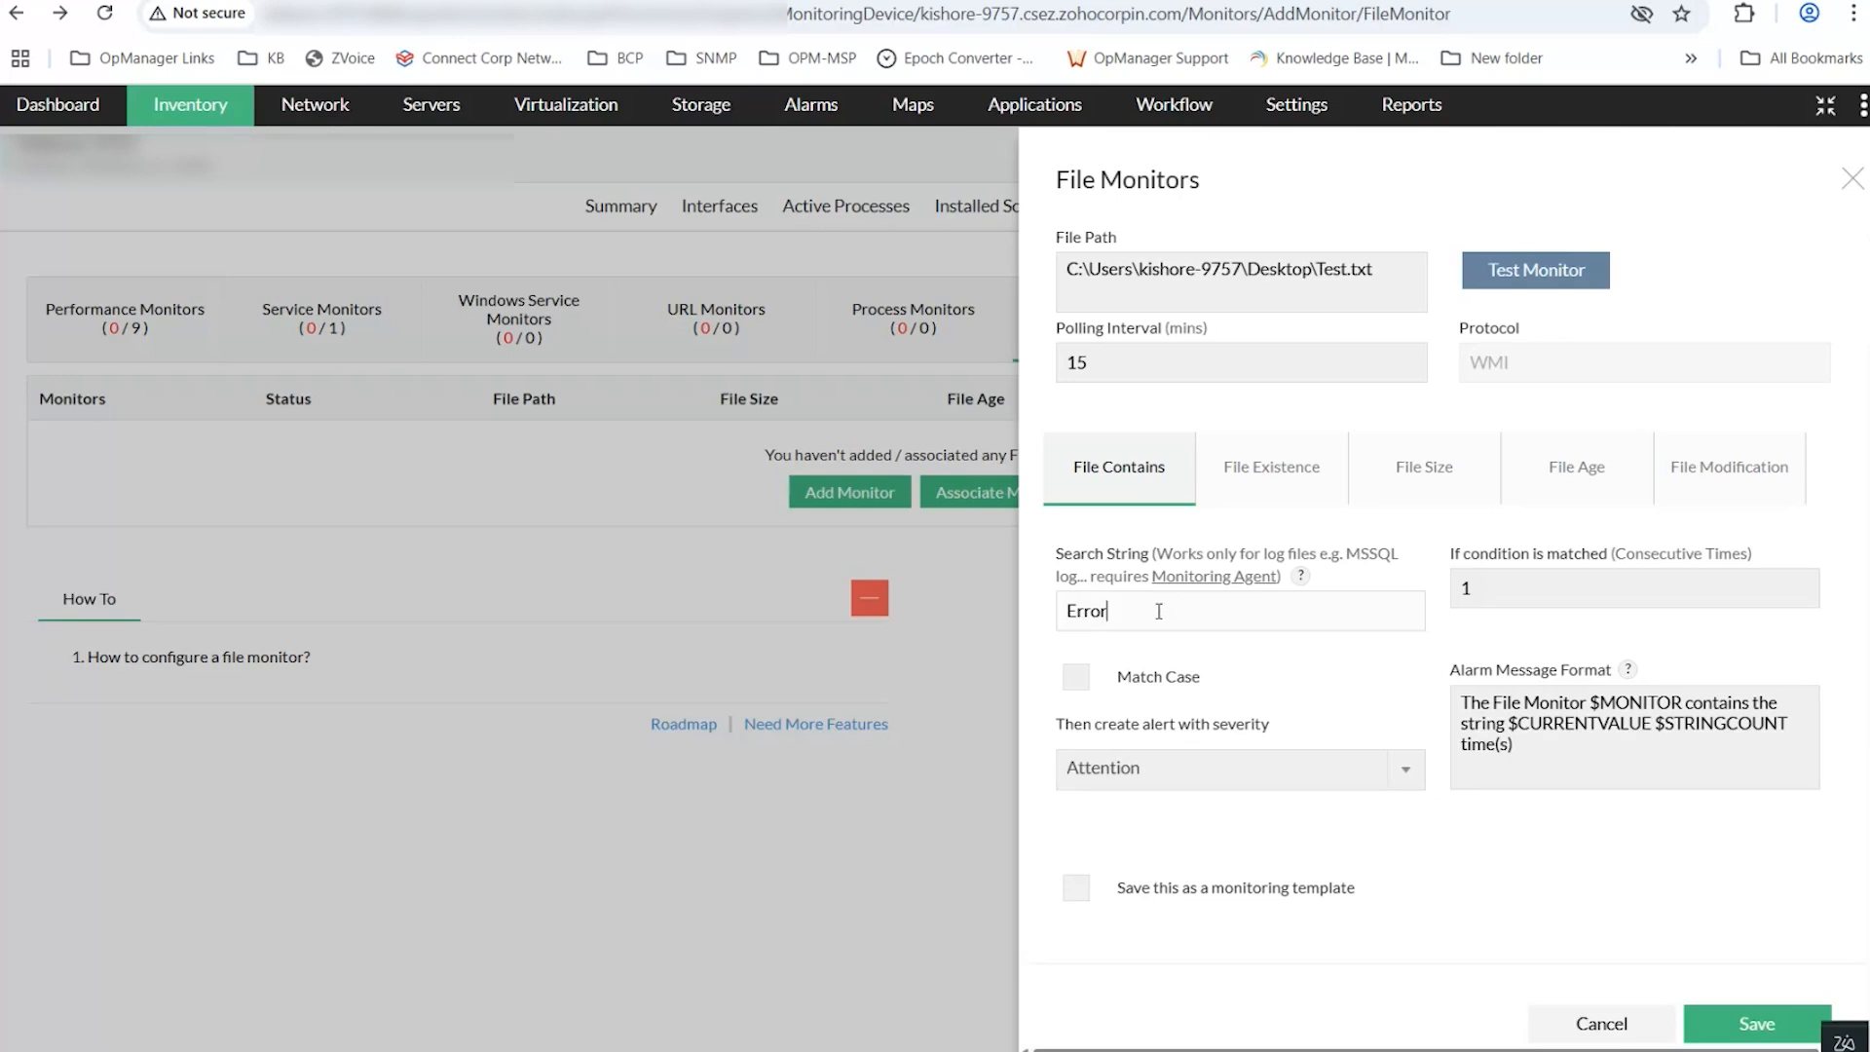
left_click(1141, 770)
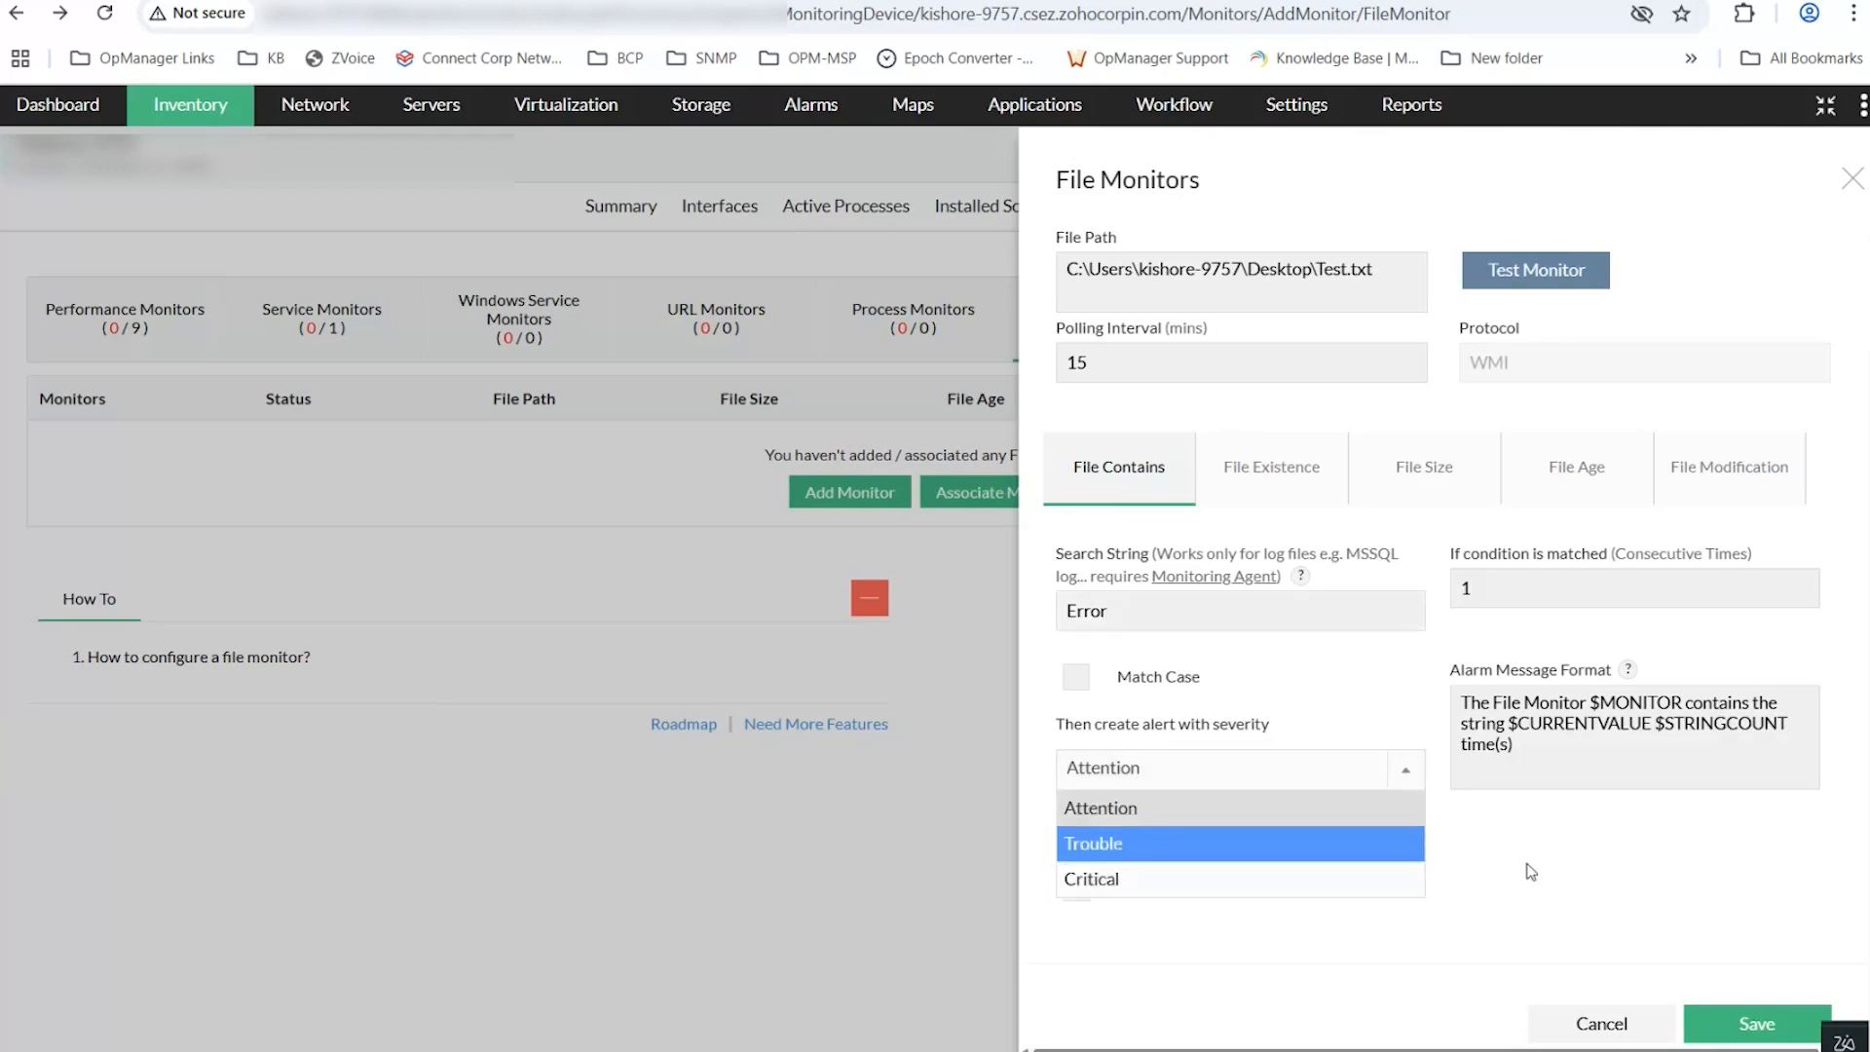
left_click(1461, 842)
Review the file existence, size, age and modification alert conditions, and discard the new file monitor.
left_click(1270, 475)
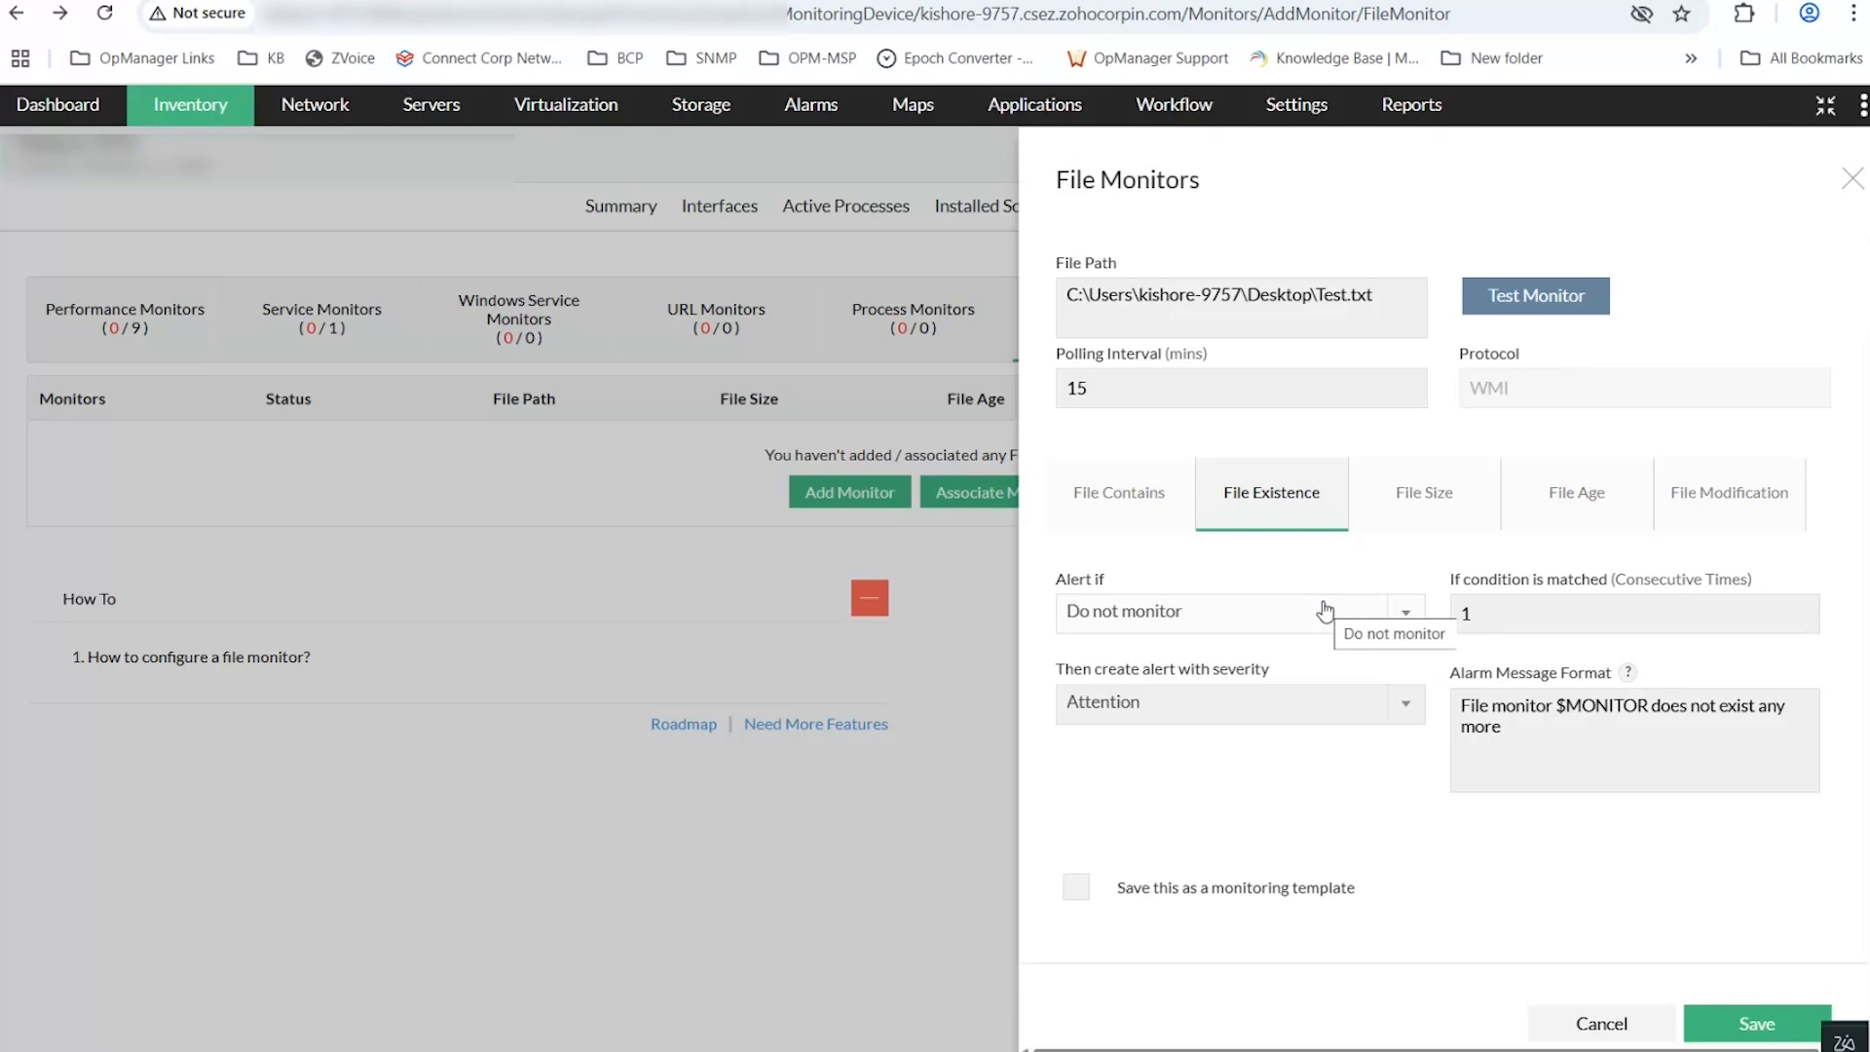
left_click(1403, 516)
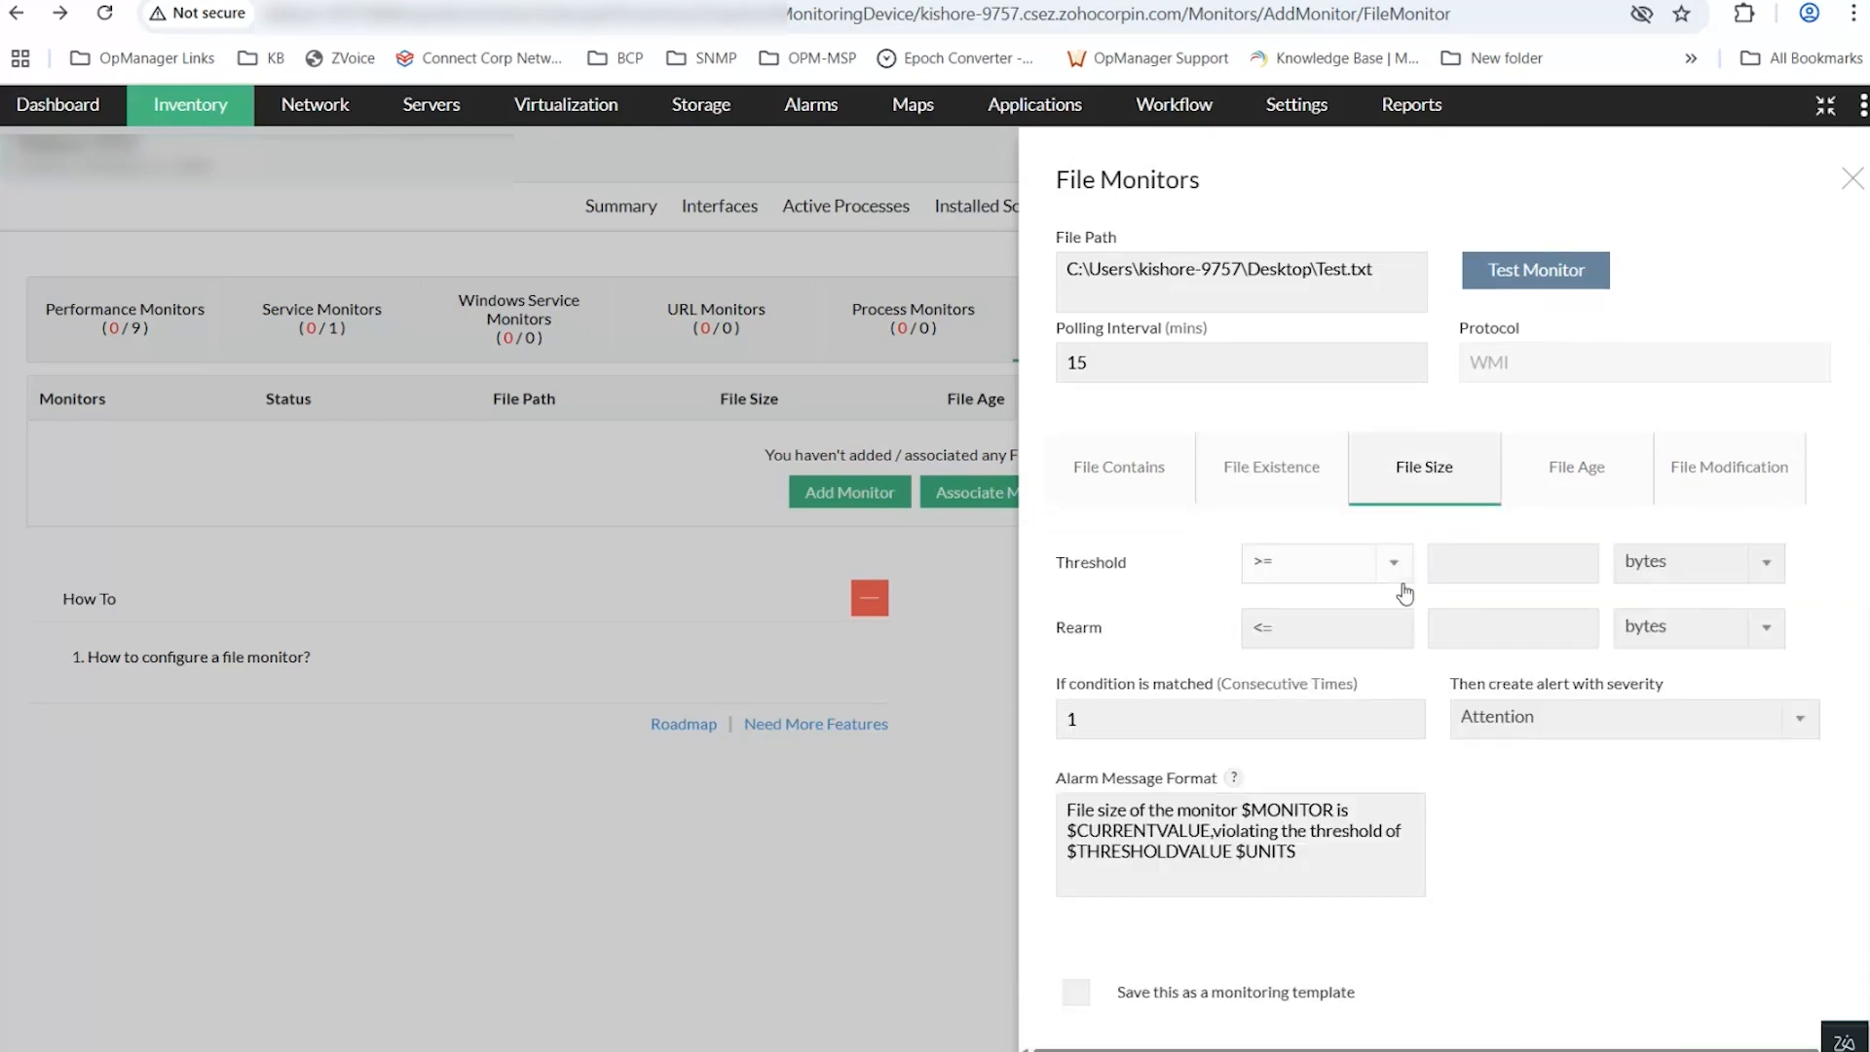
left_click(1472, 569)
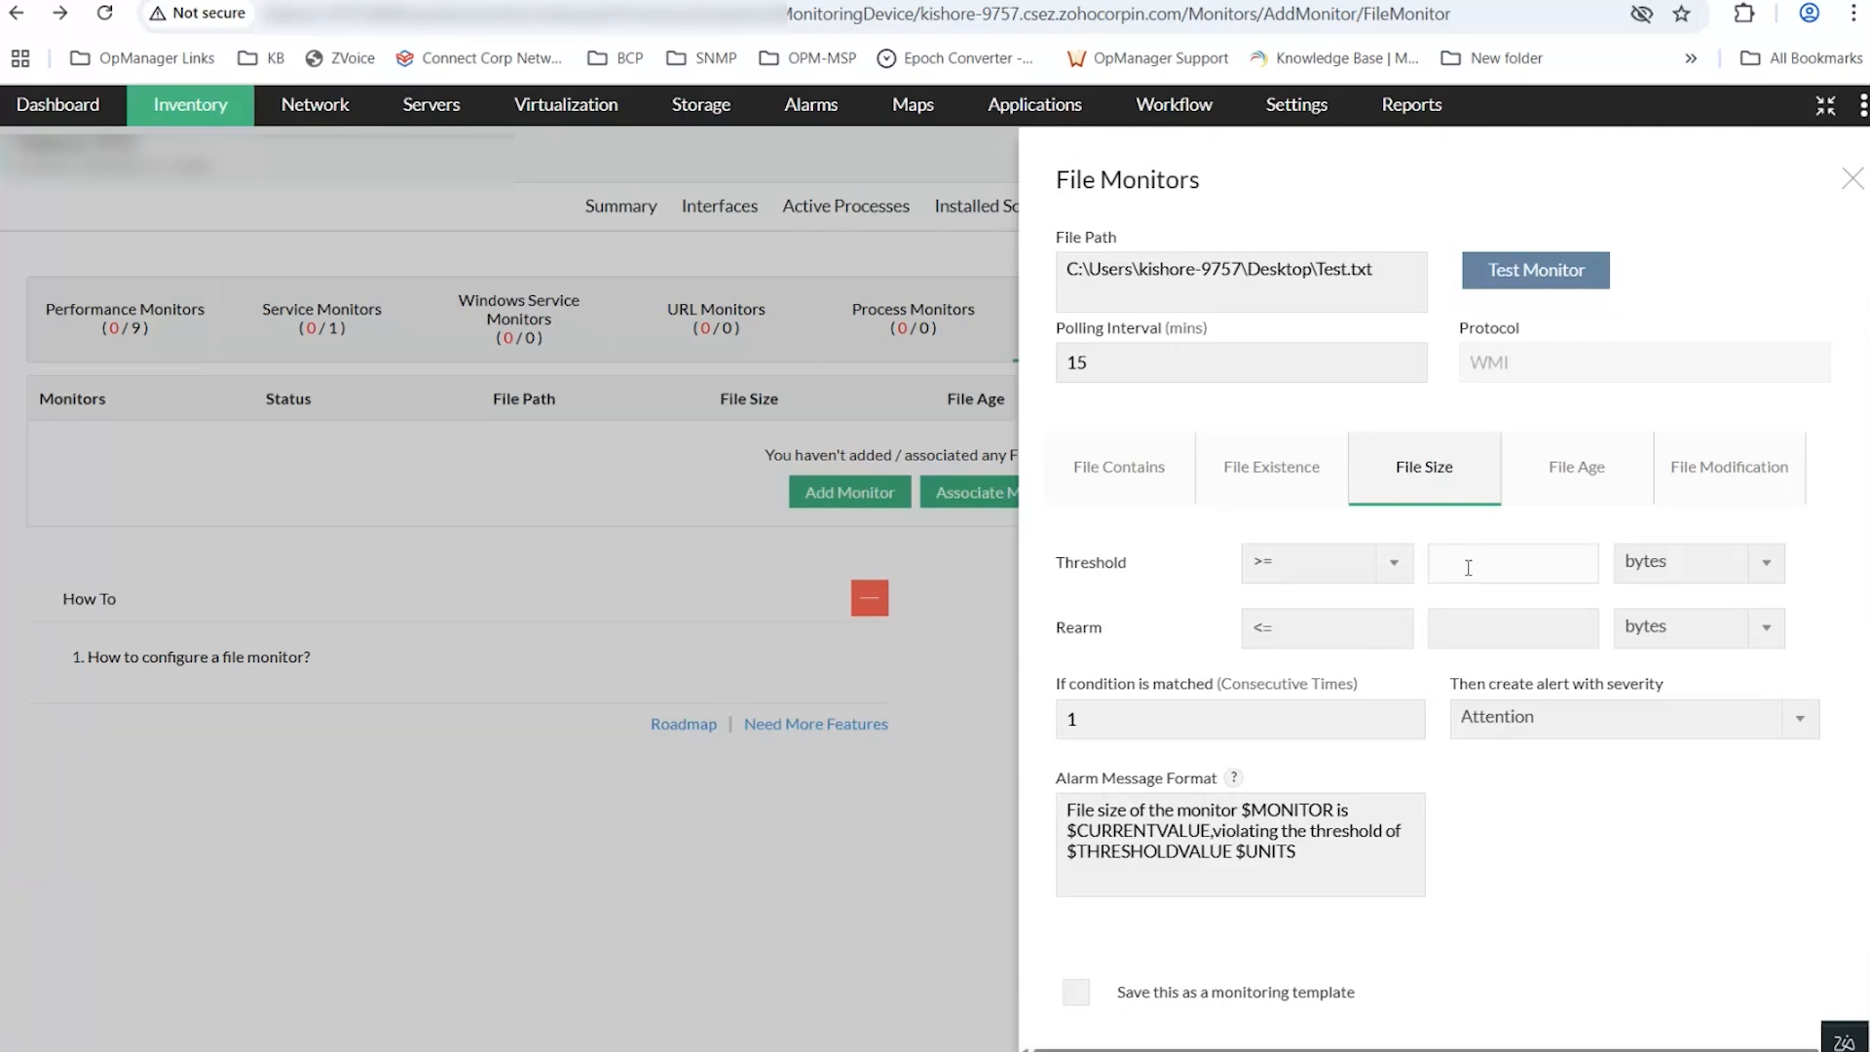
left_click(1458, 634)
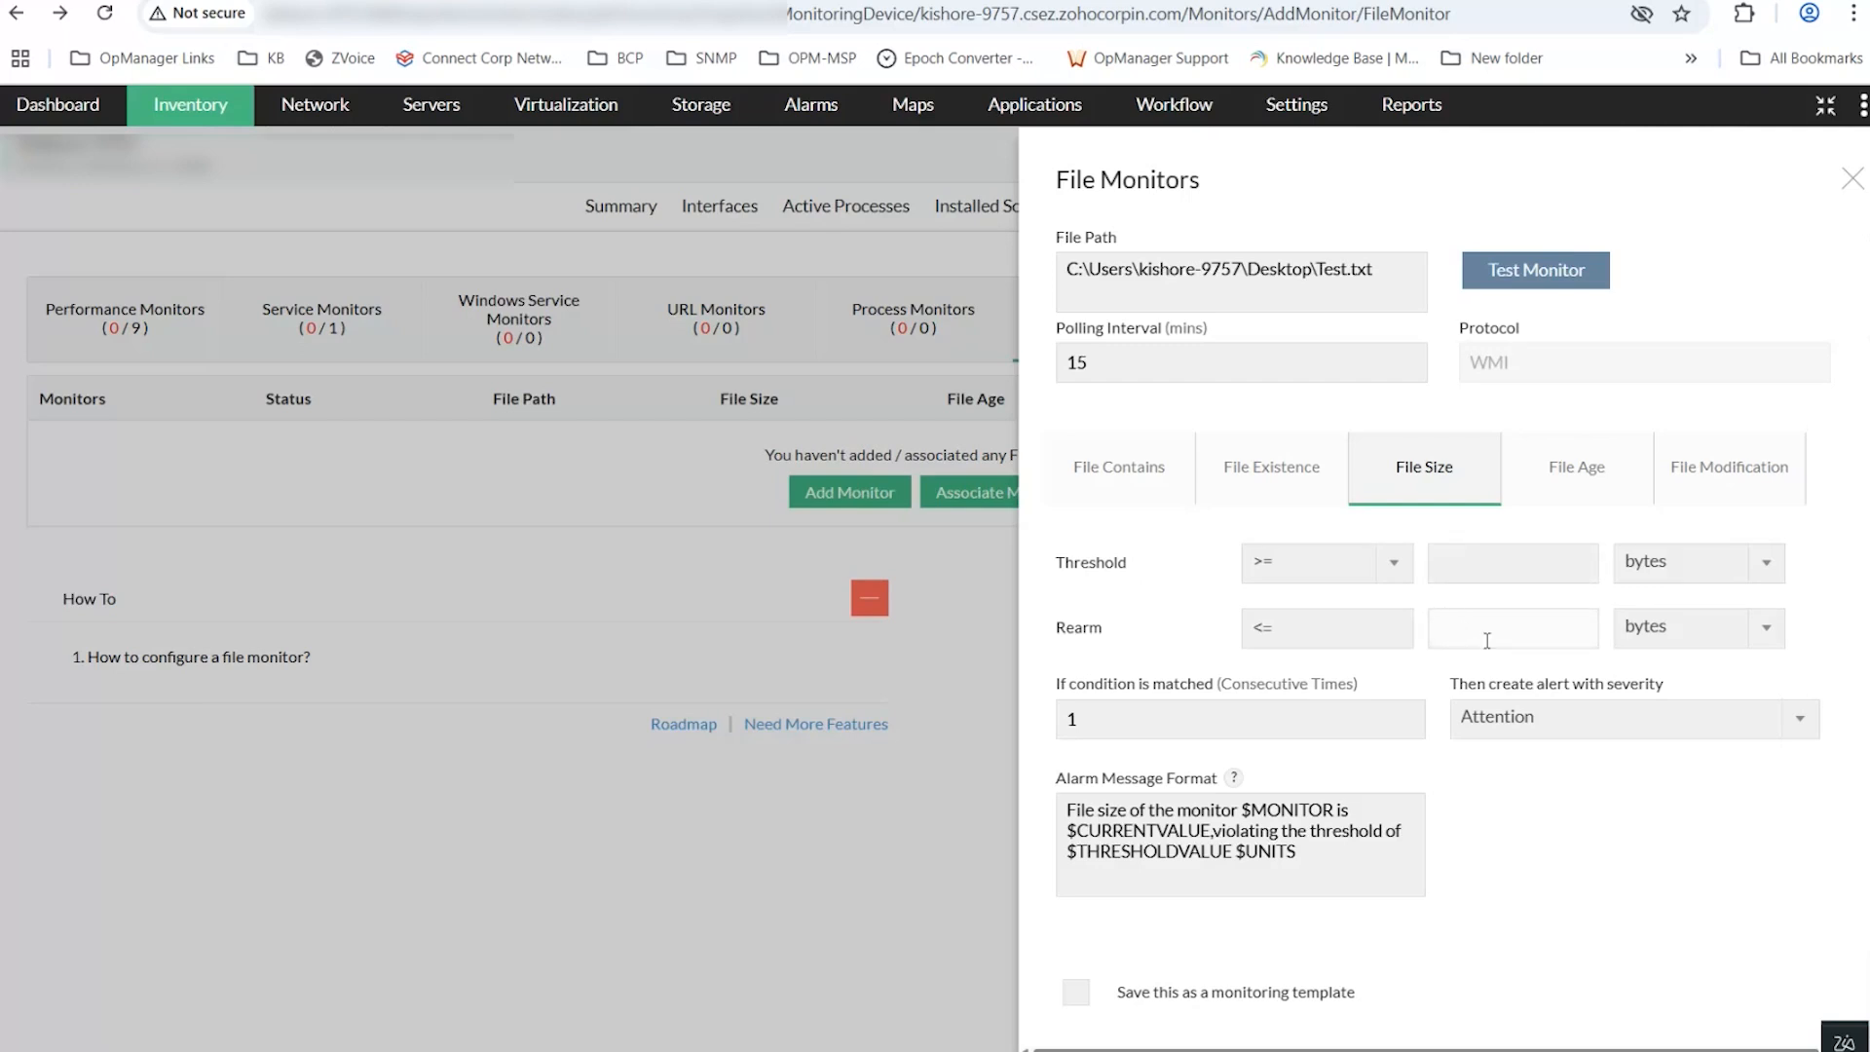
left_click(1560, 467)
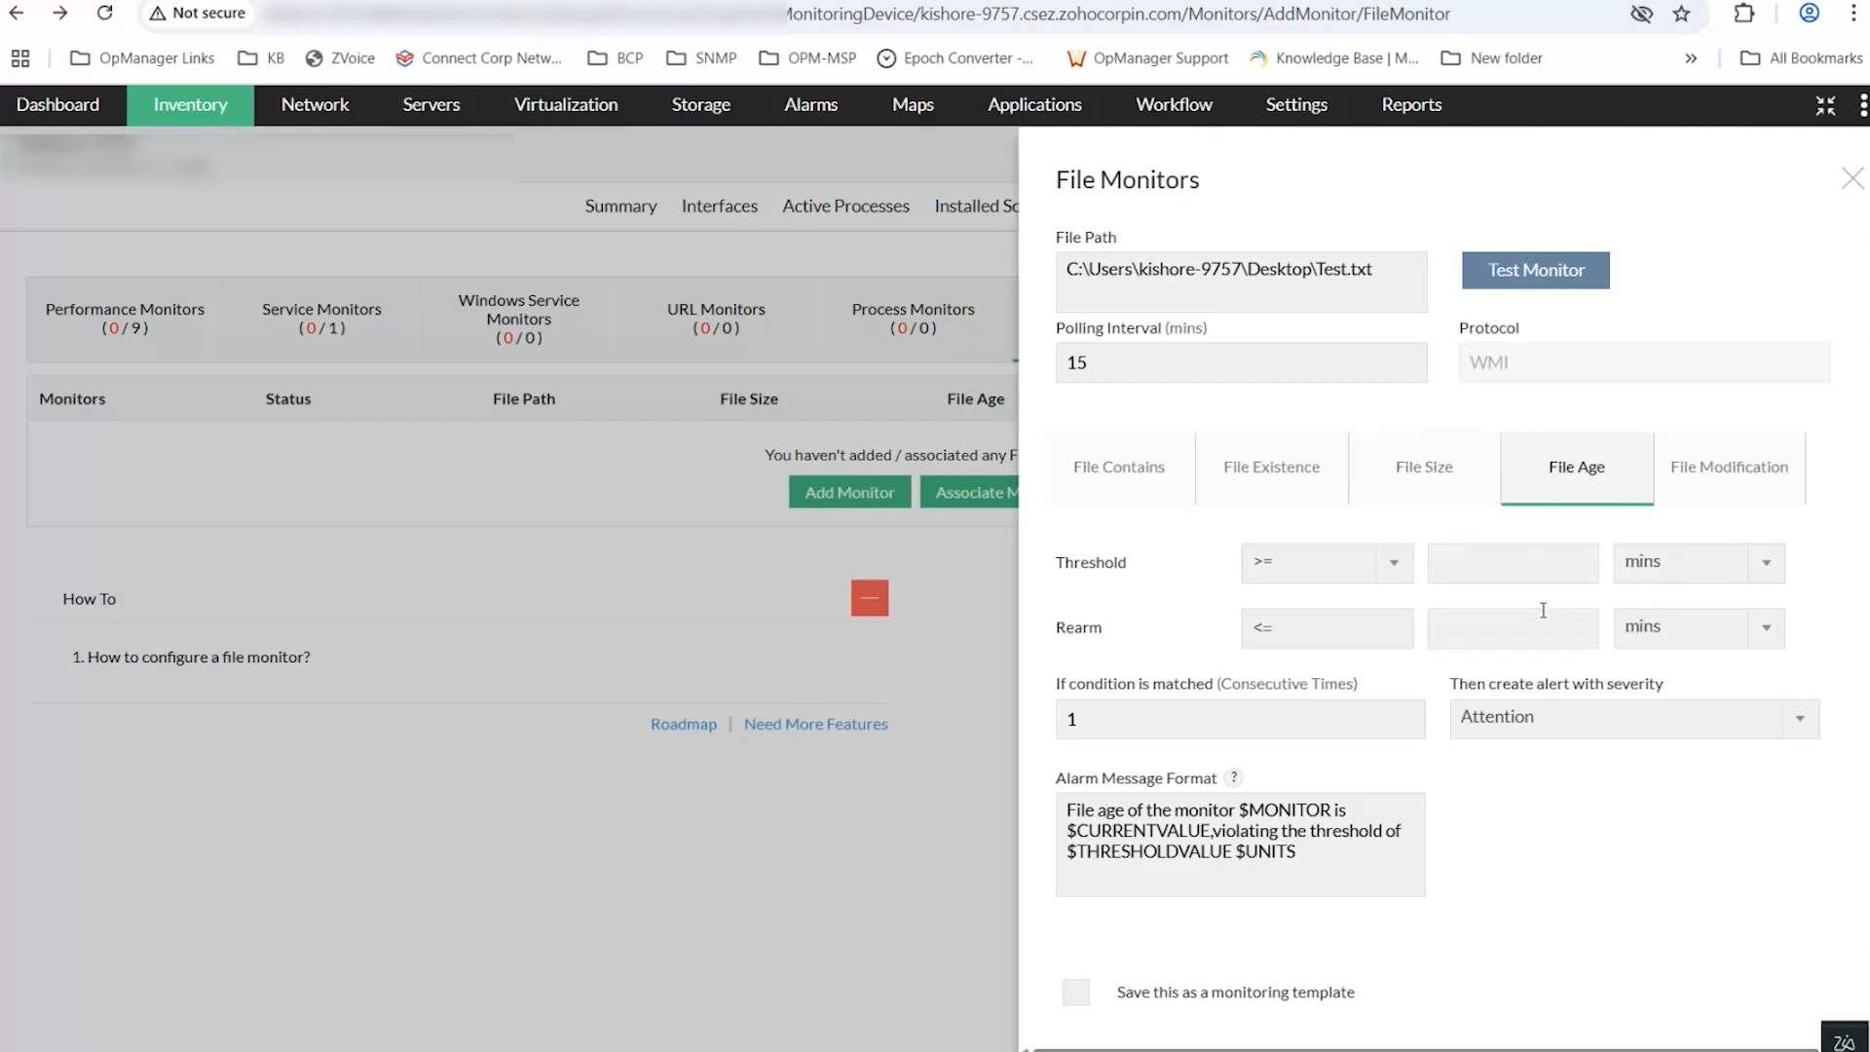
left_click(1705, 470)
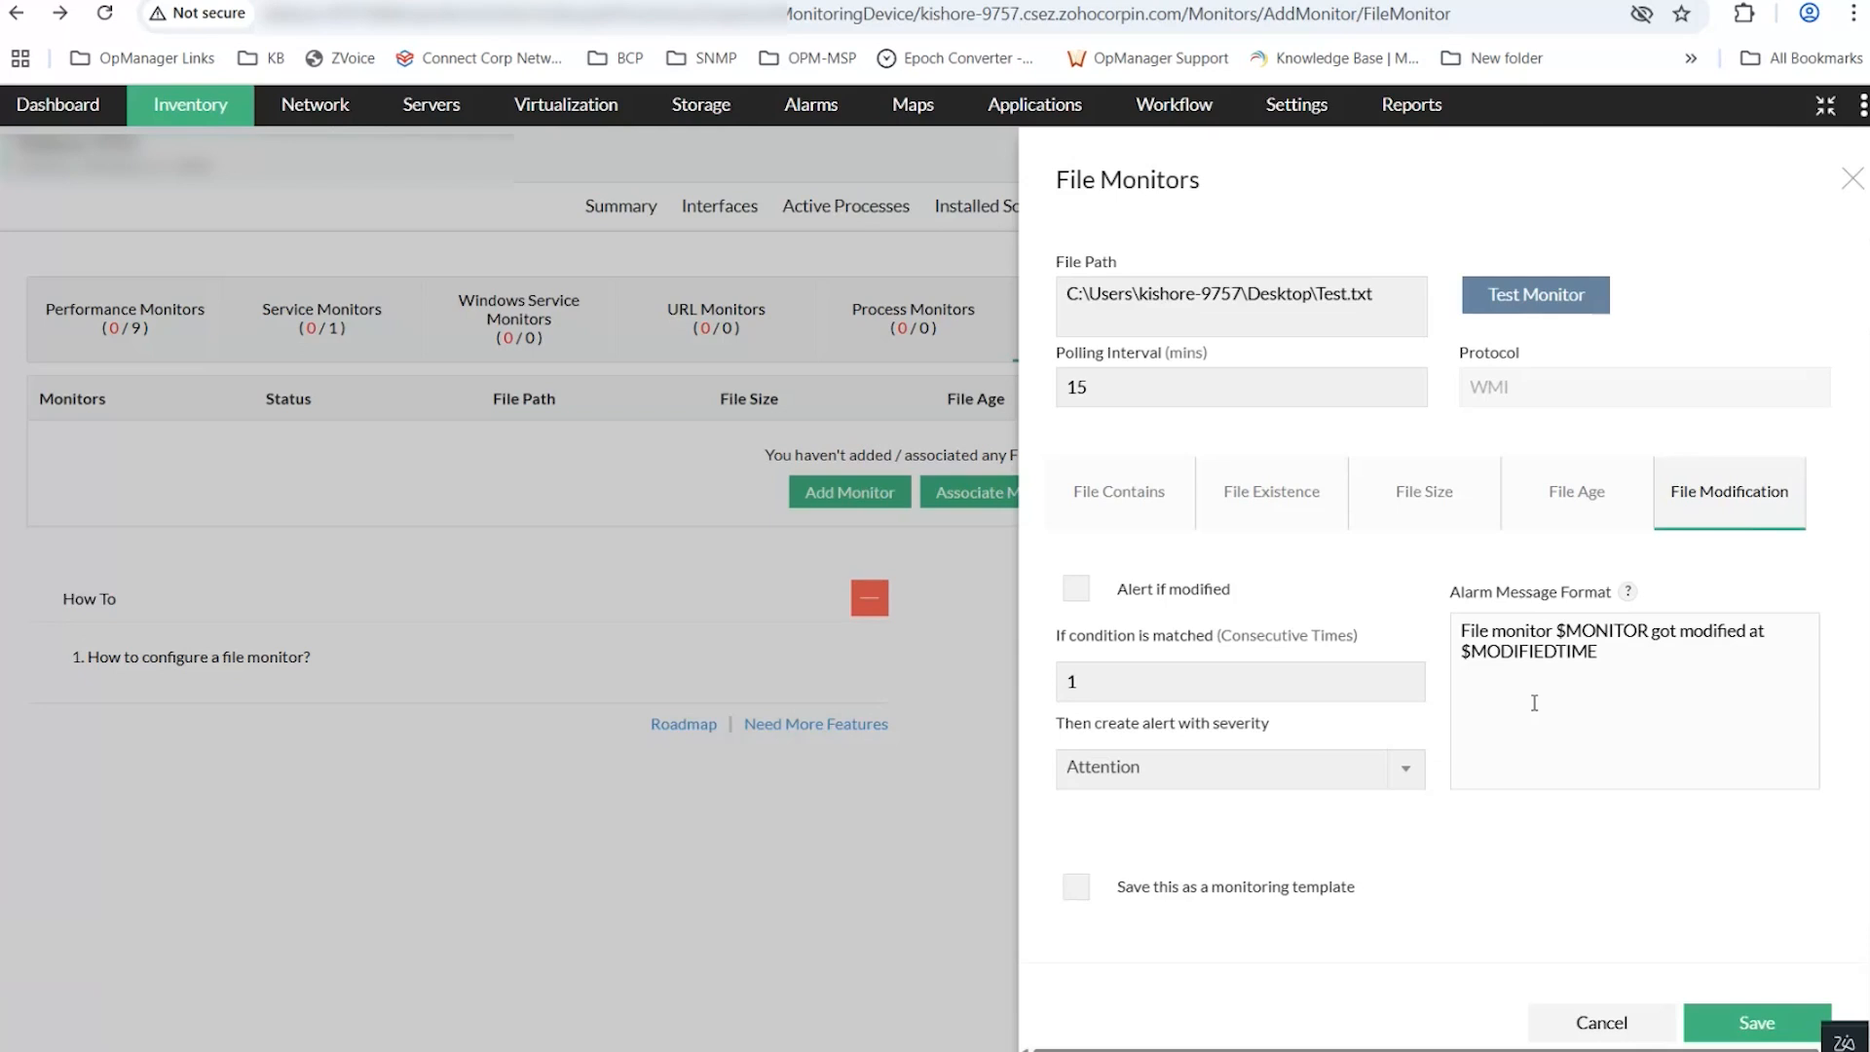
left_click(1597, 1020)
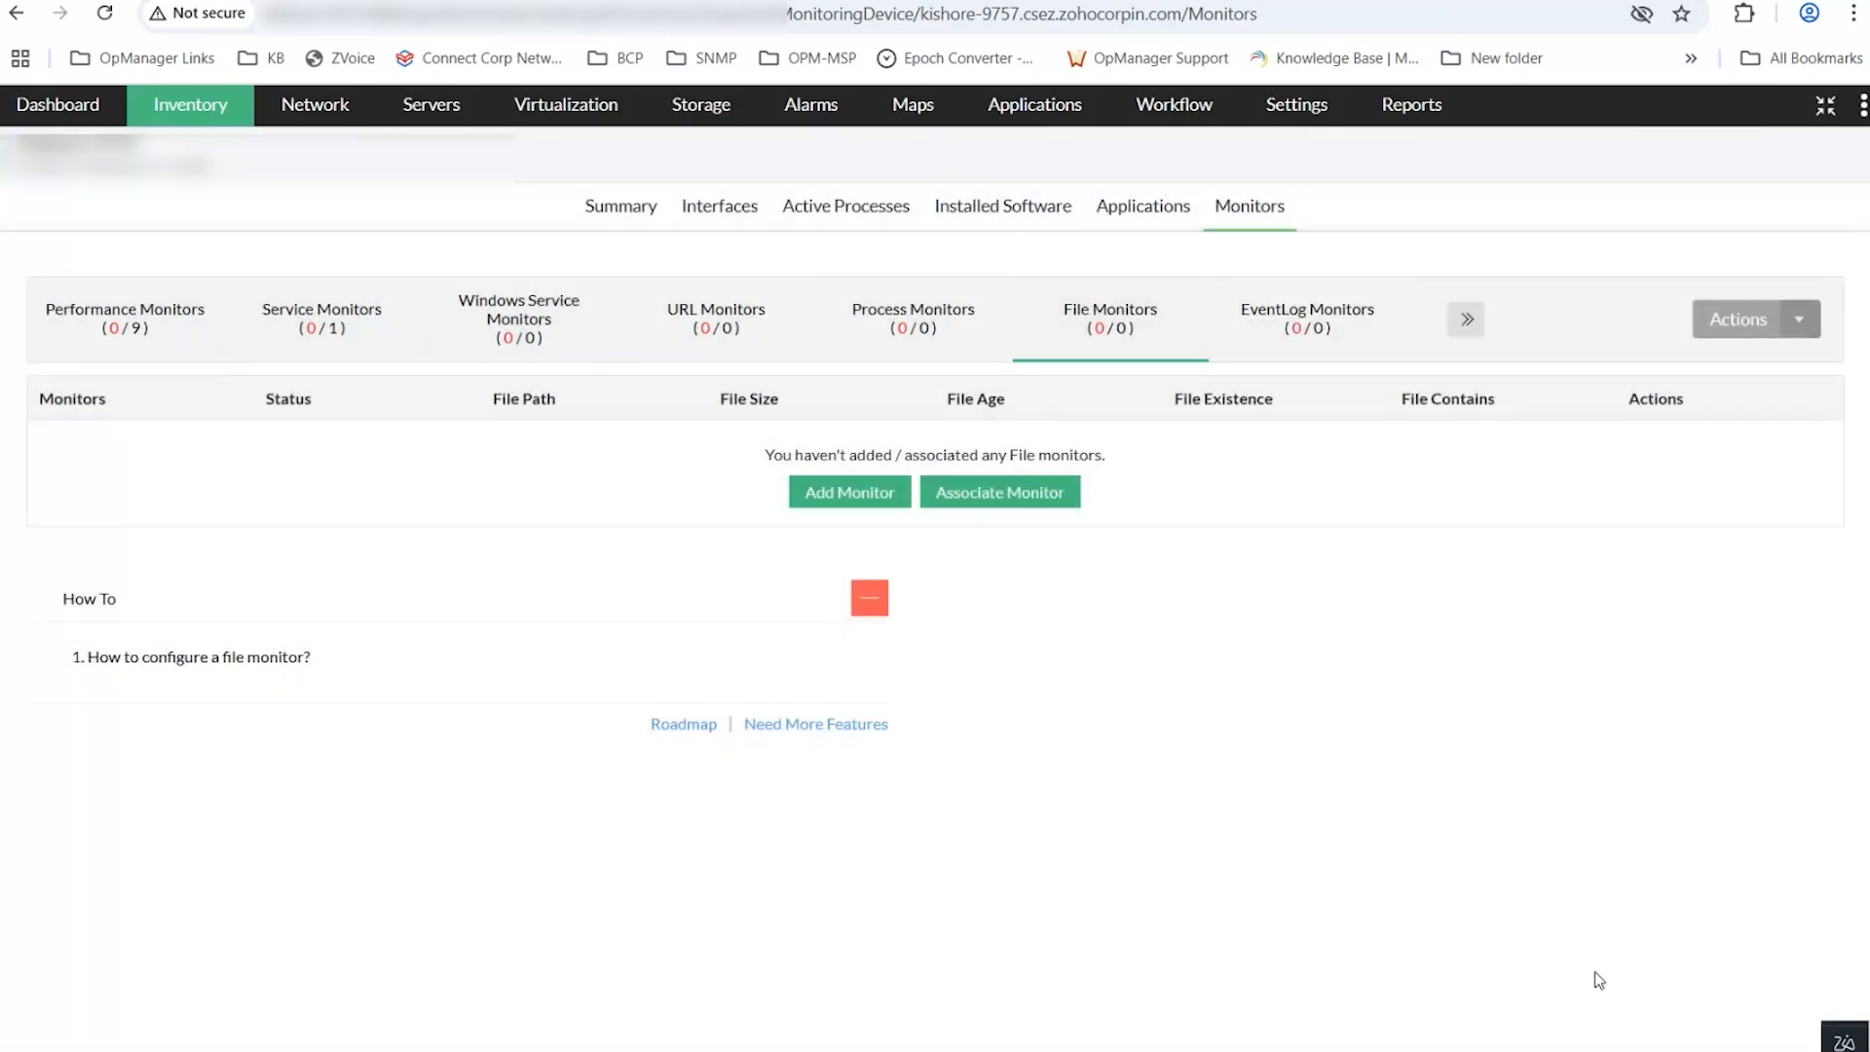
Open a new folder monitor form for the device and look at its template name and folder path fields.
left_click(1466, 318)
left_click(1426, 382)
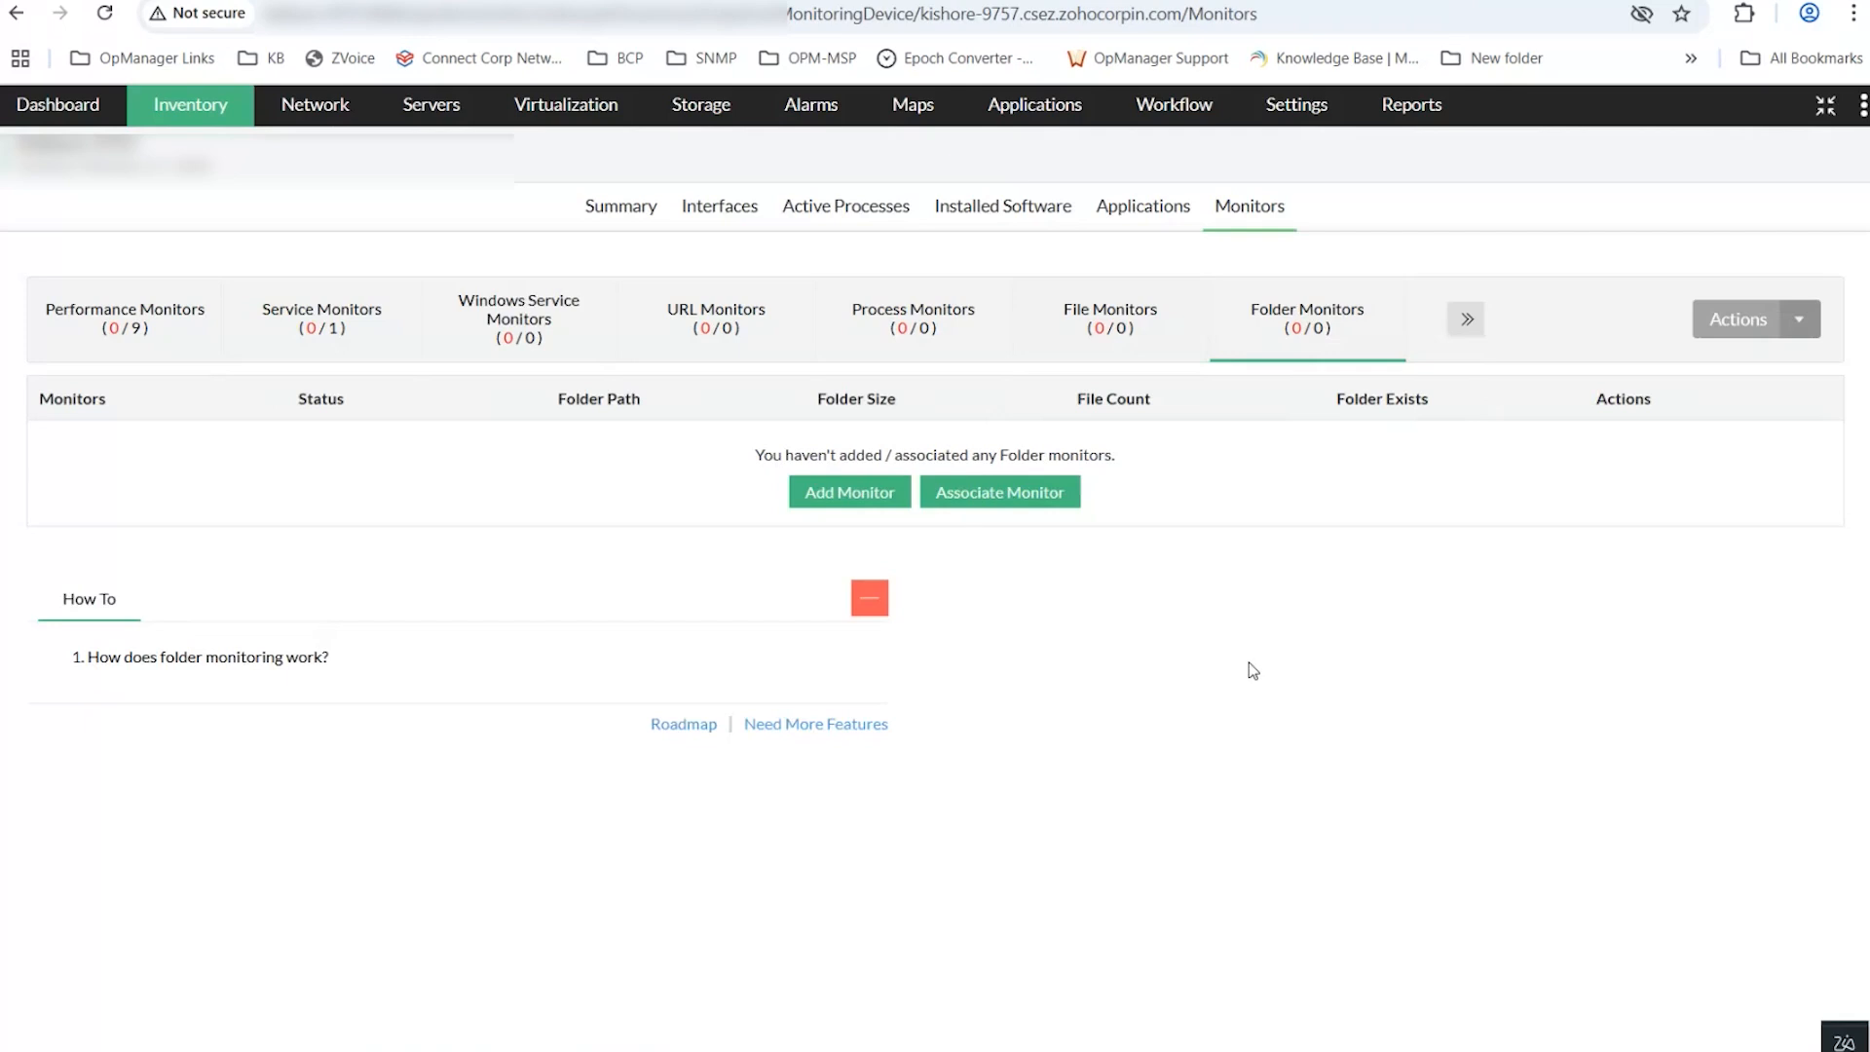
left_click(881, 493)
left_click(1201, 284)
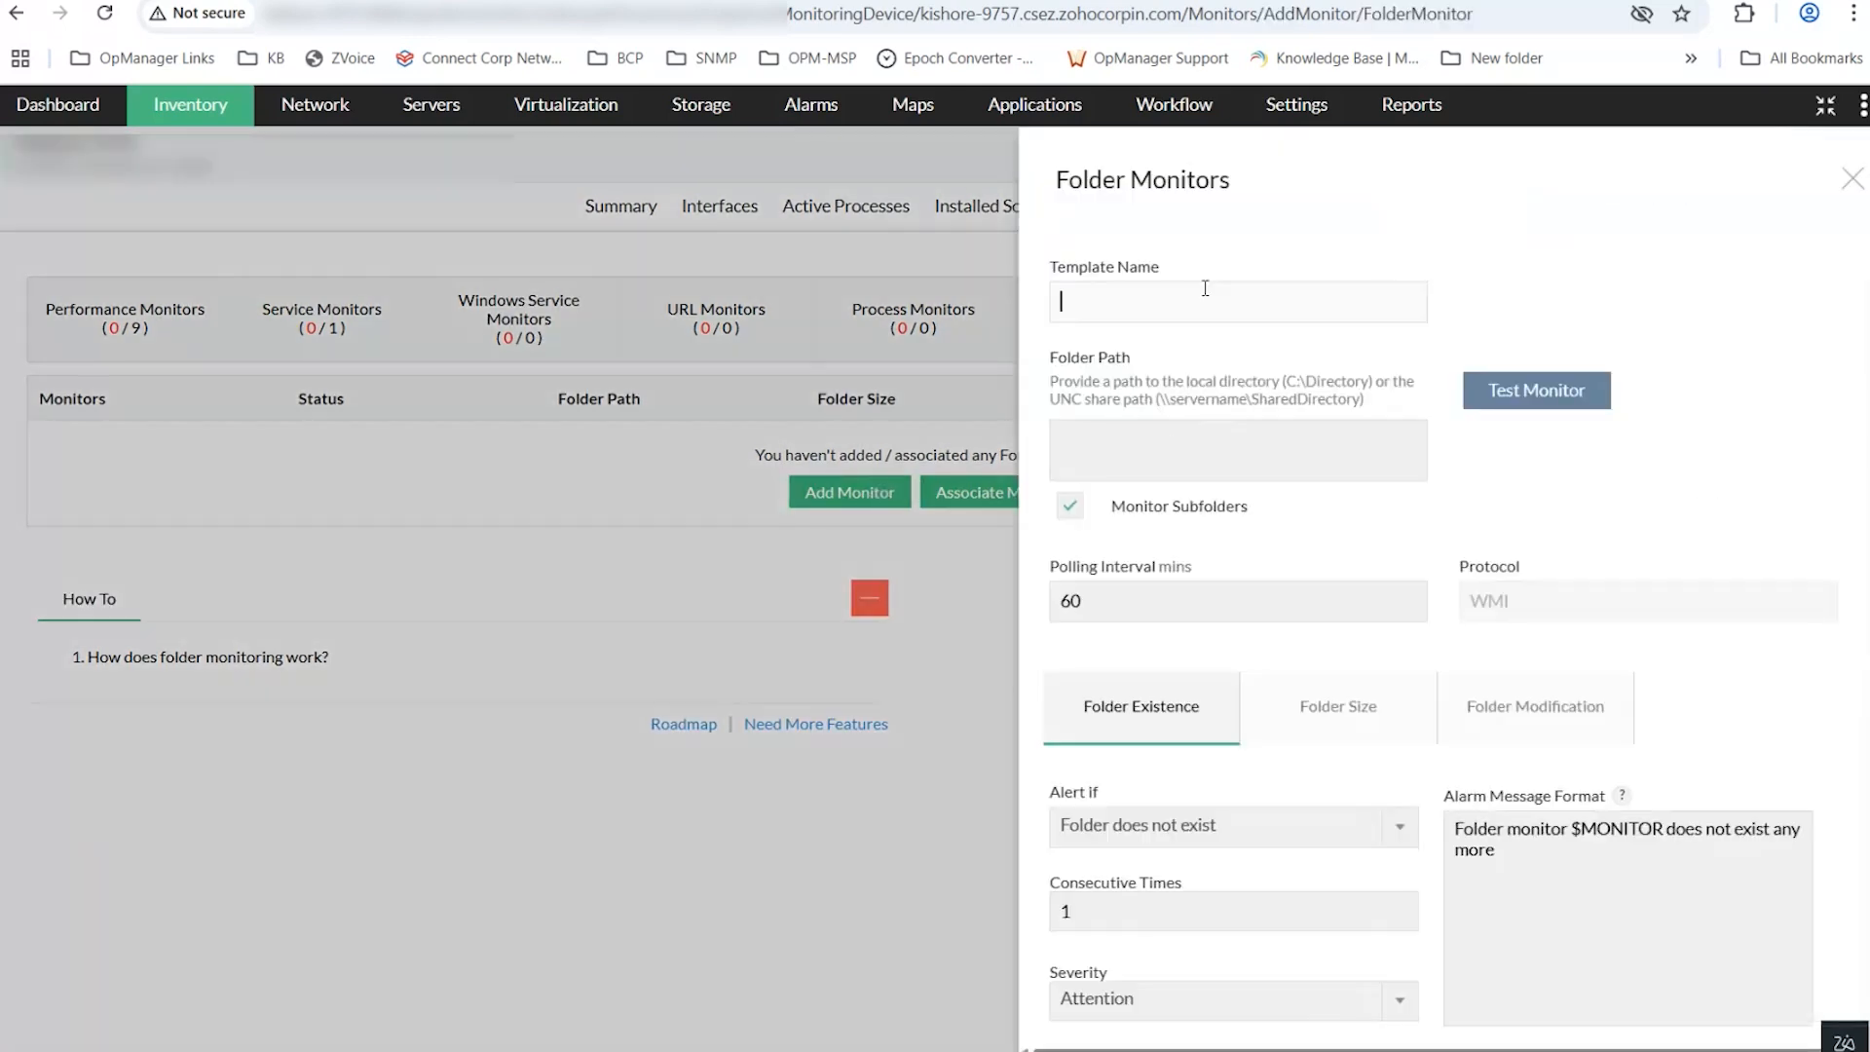
left_click(1160, 447)
Review the polling settings and the folder existence, size and modification alert conditions in the new folder monitor form.
scroll(1162, 452, "down", 2)
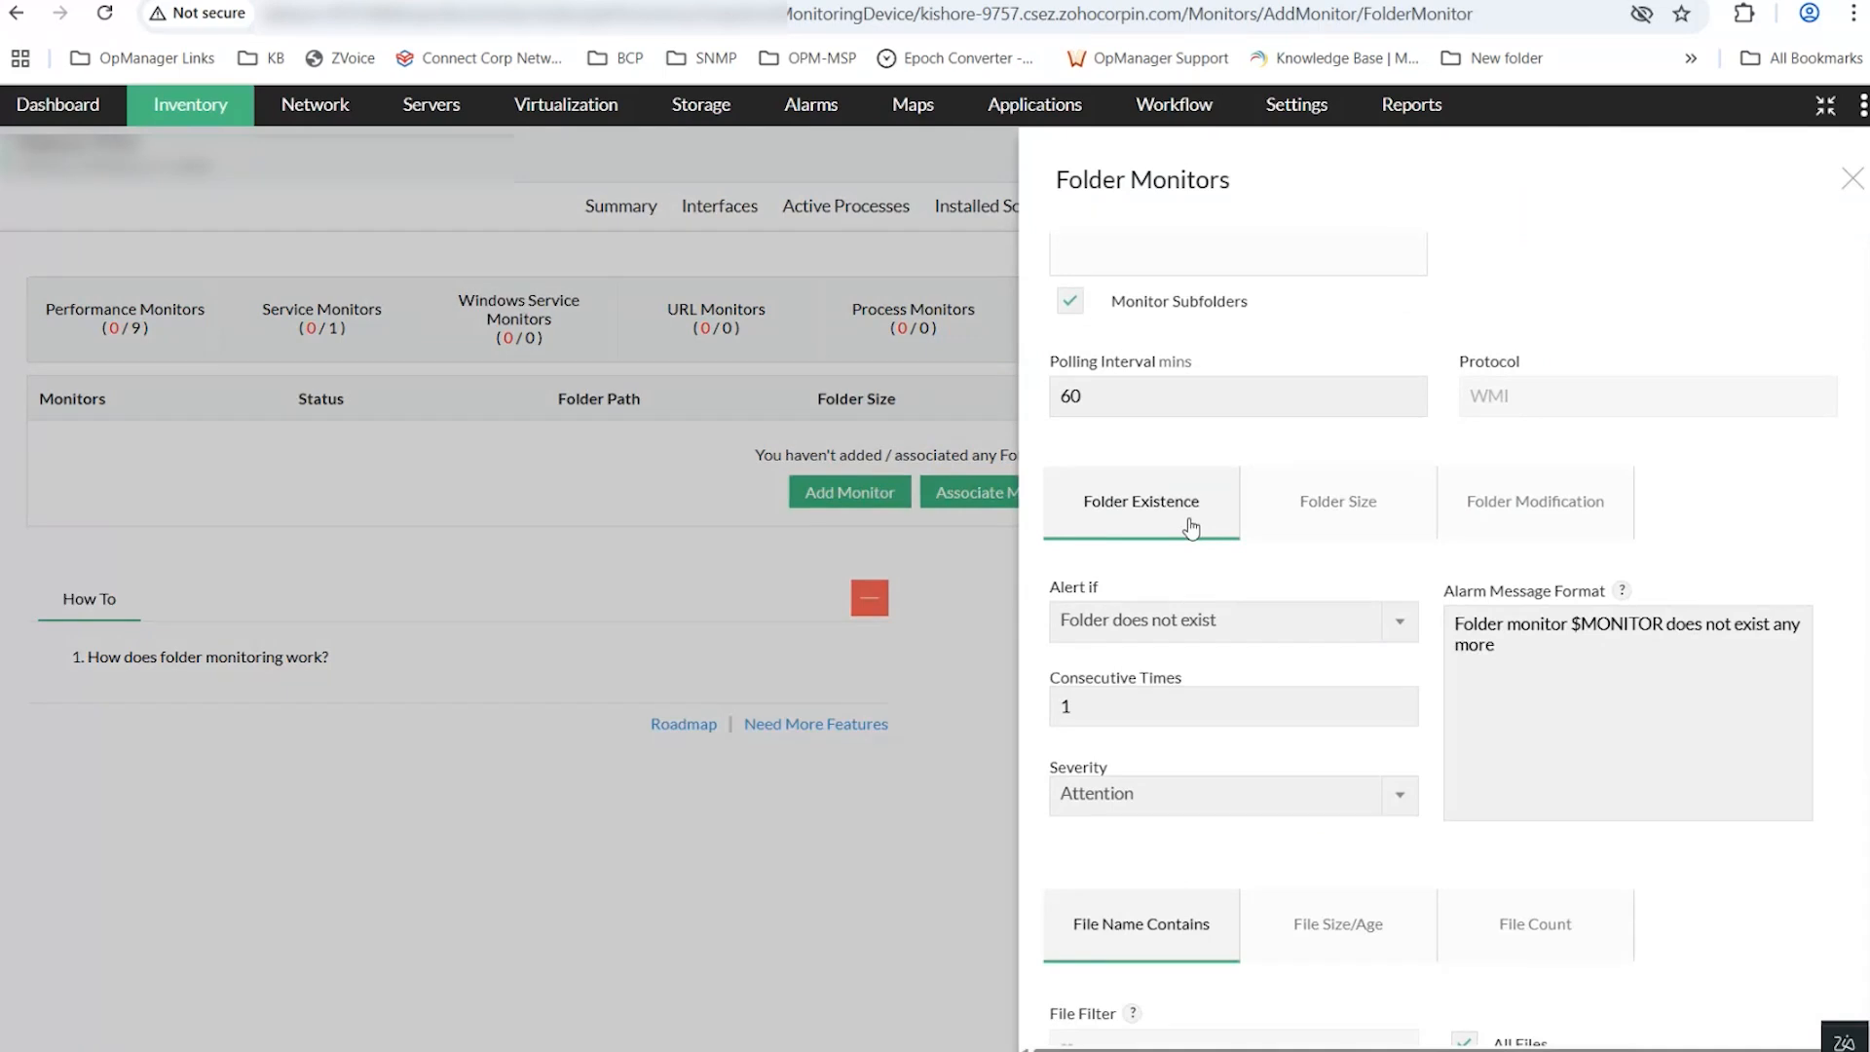
scroll(1227, 528, "down", 1)
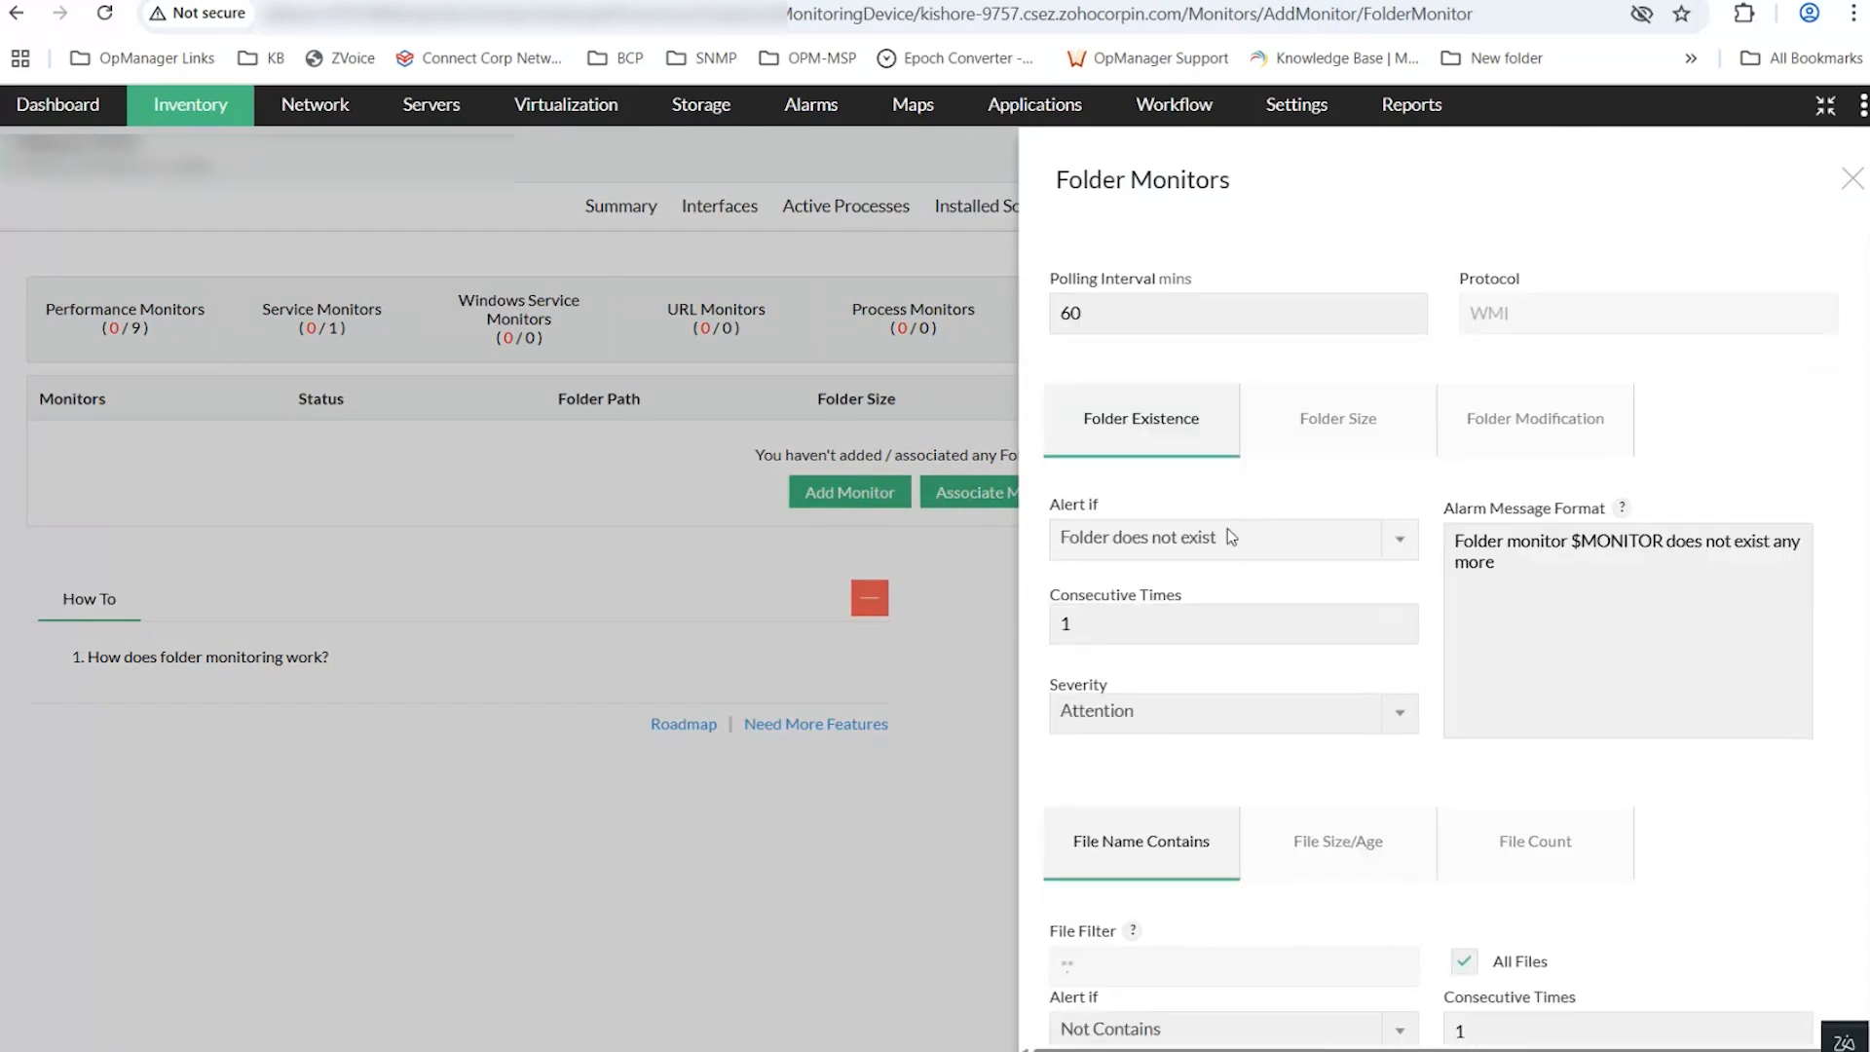
left_click(1323, 449)
scroll(1324, 450, "down", 1)
left_click(1555, 358)
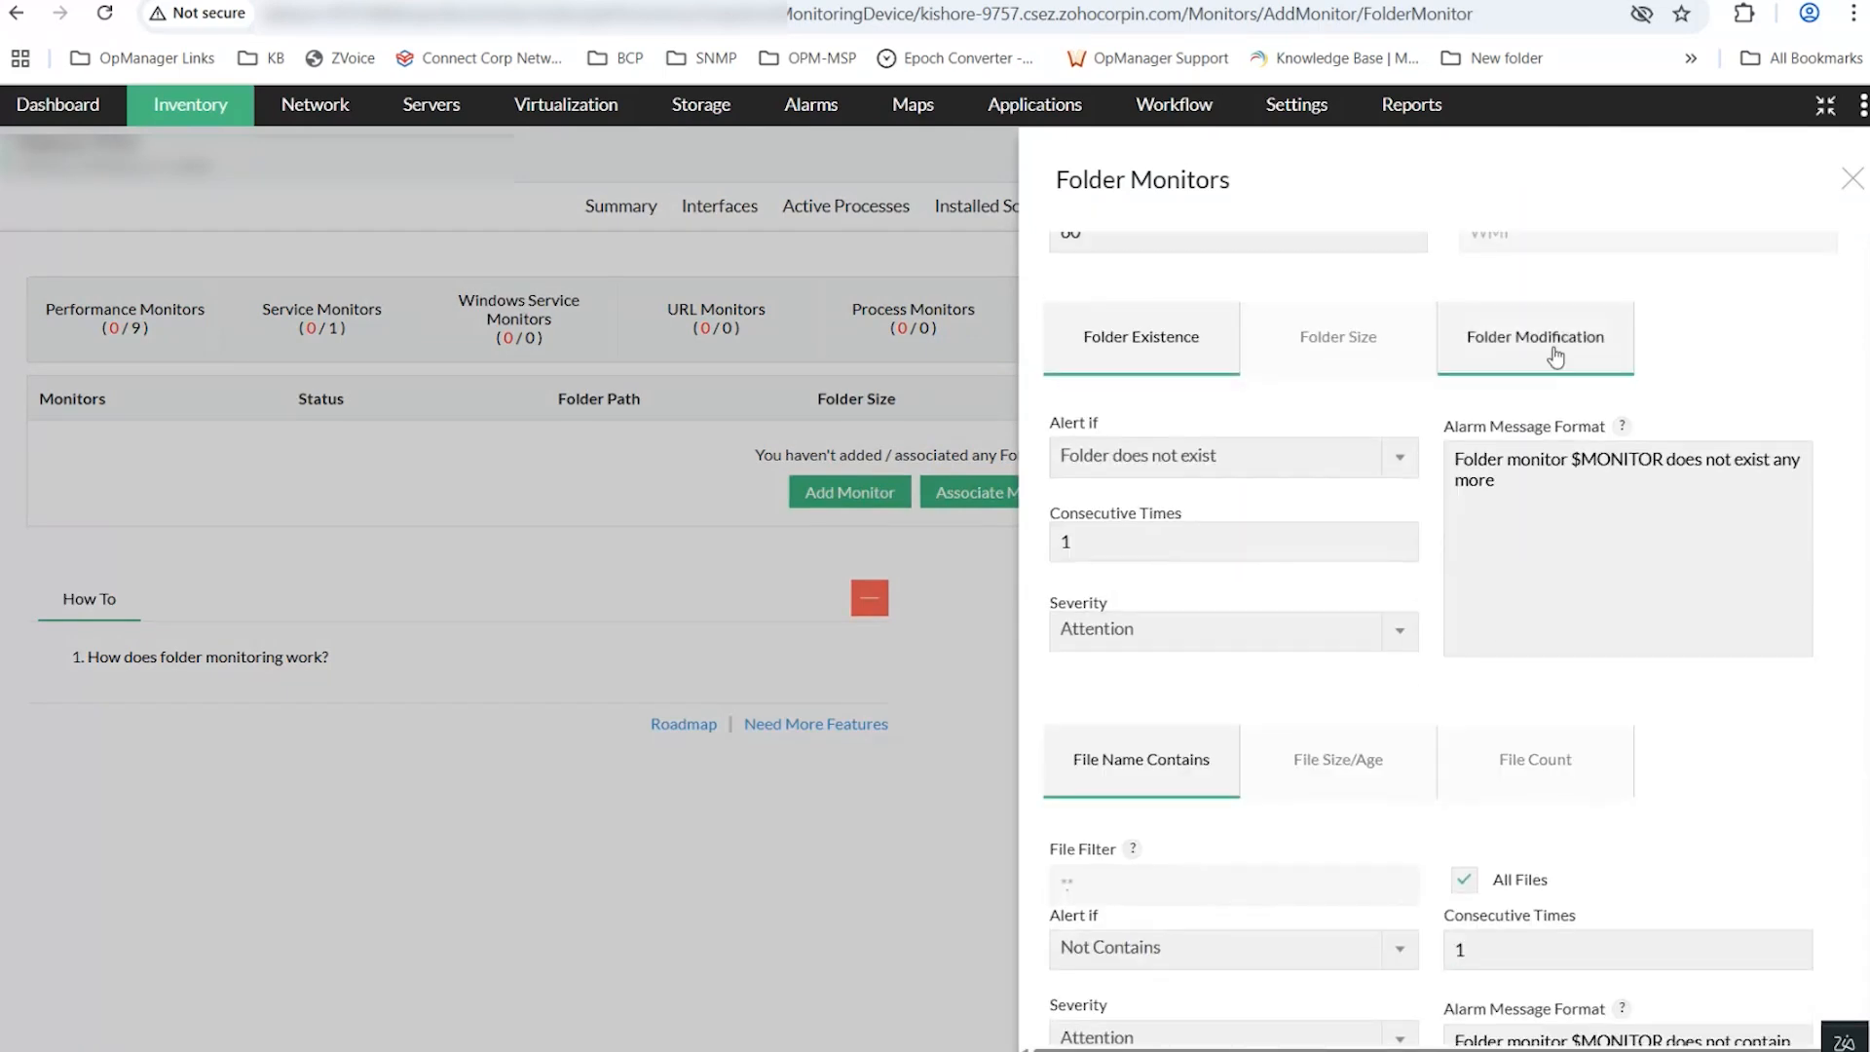
left_click(1428, 368)
scroll(1187, 545, "down", 3)
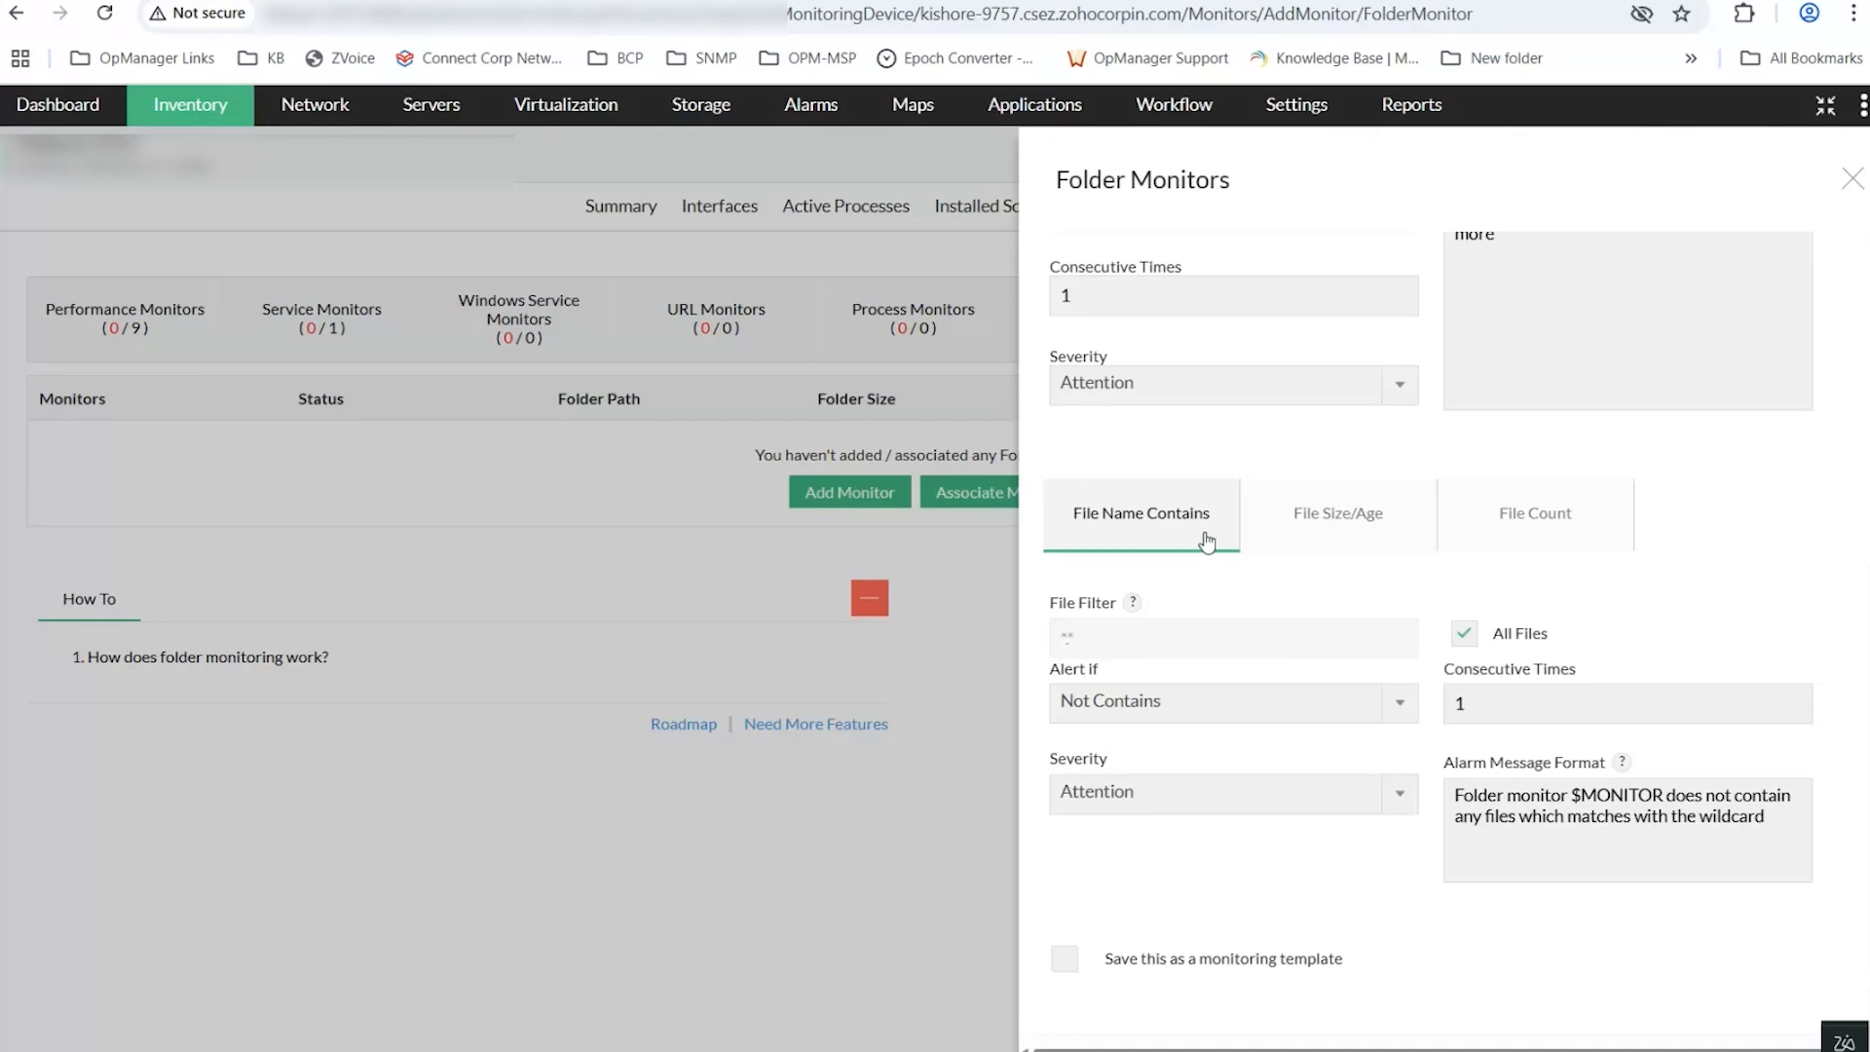
Review the folder monitor's file name, file size/age and file count alert conditions and the template saving option.
left_click(1303, 543)
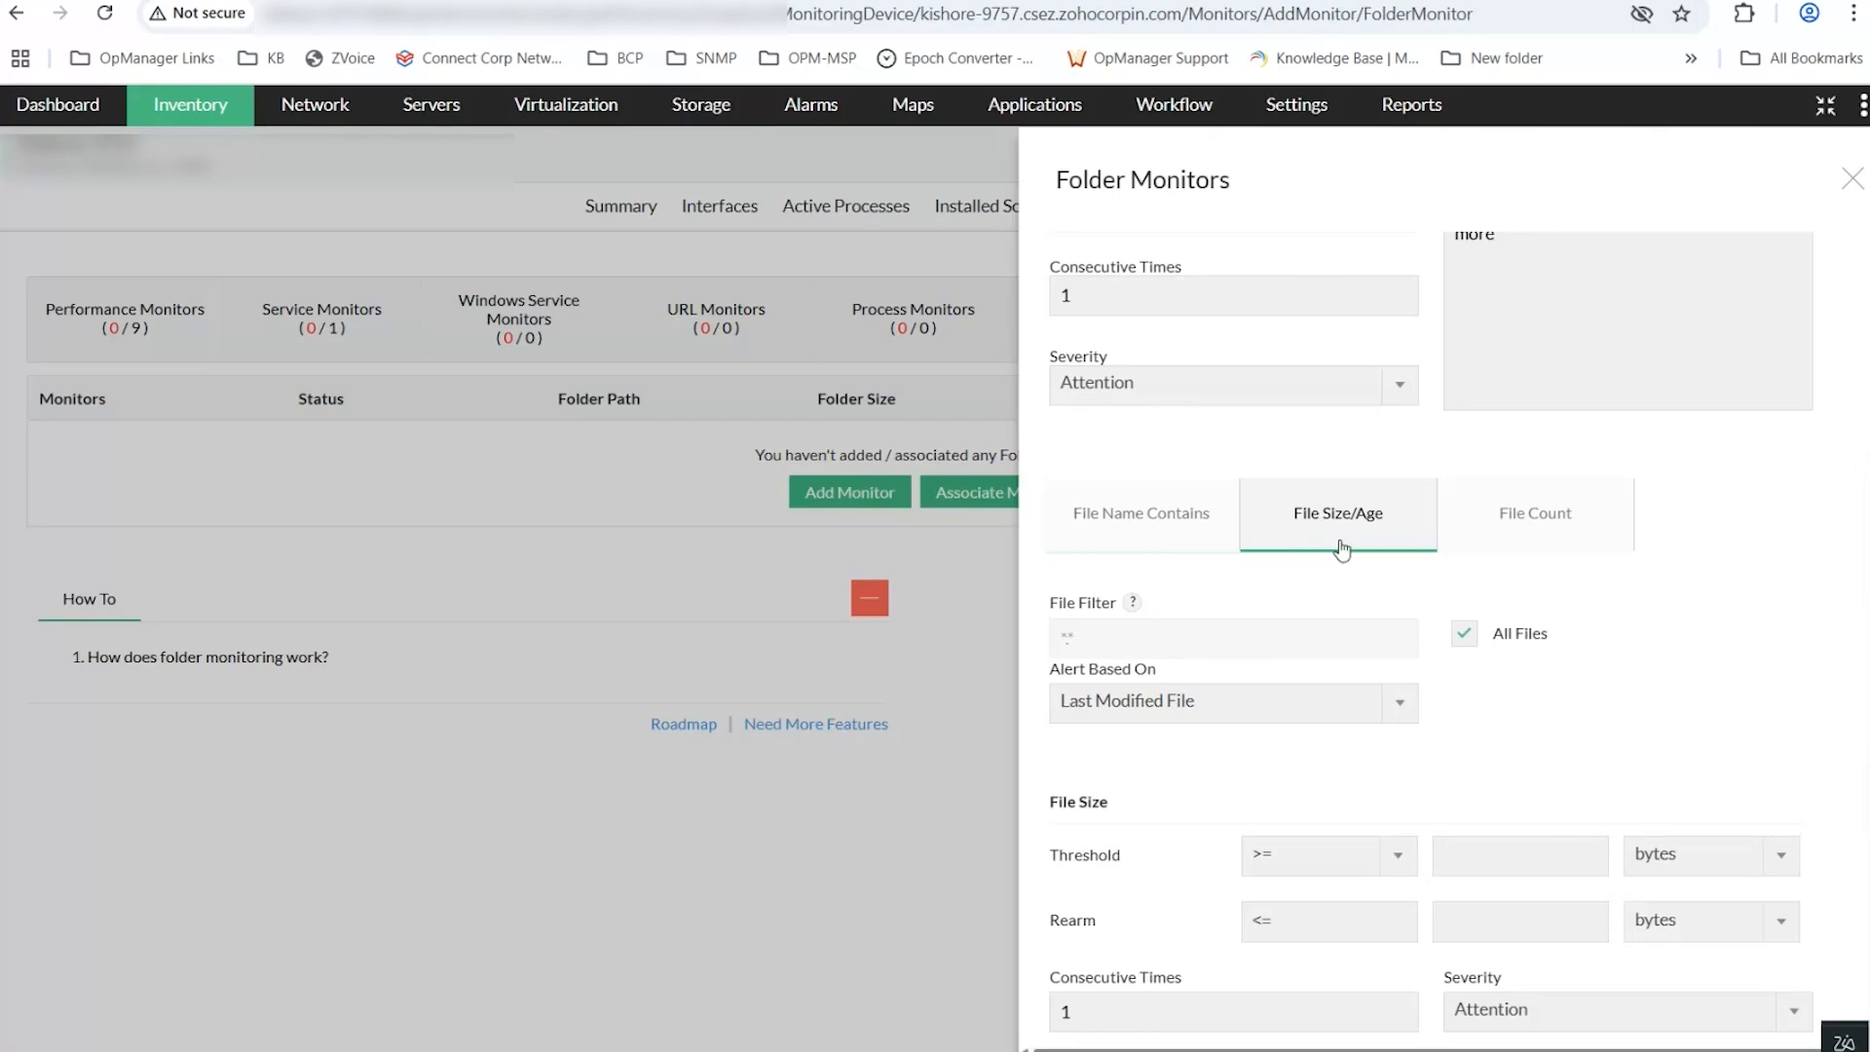
left_click(1593, 518)
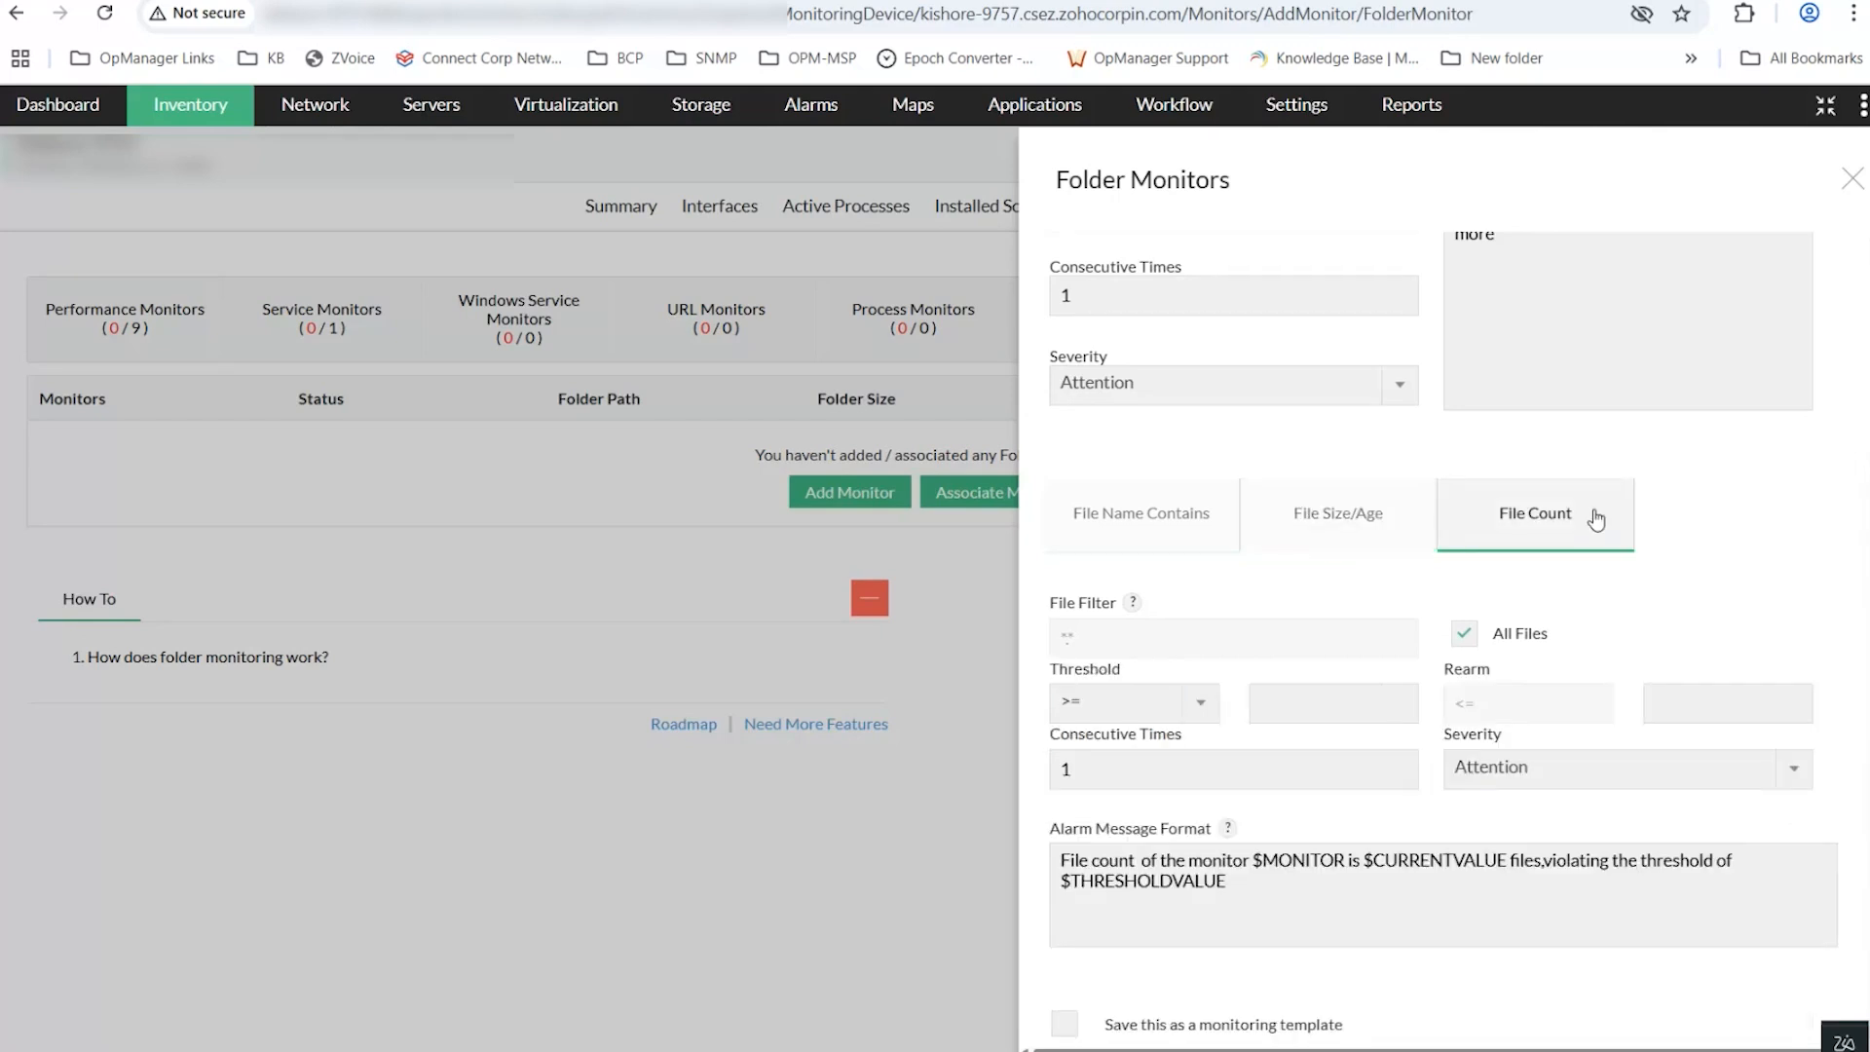
scroll(1570, 545, "down", 1)
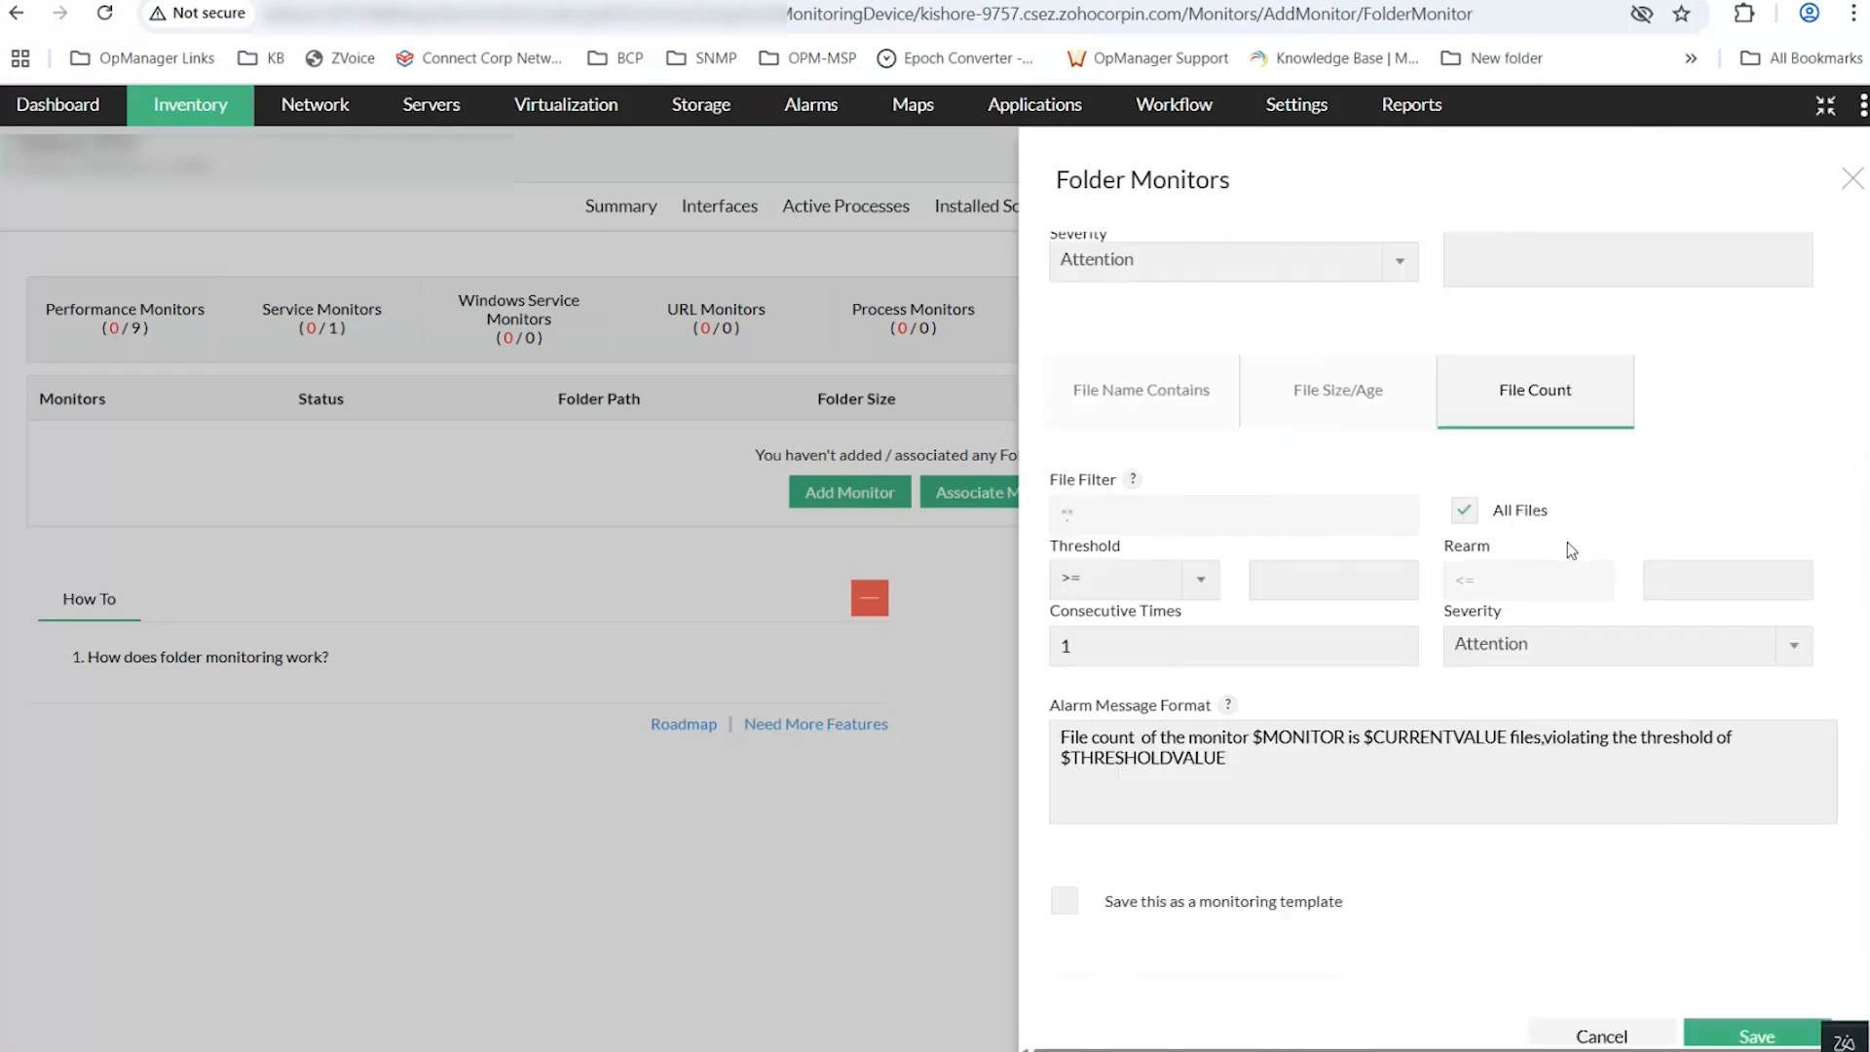
scroll(1567, 542, "up", 2)
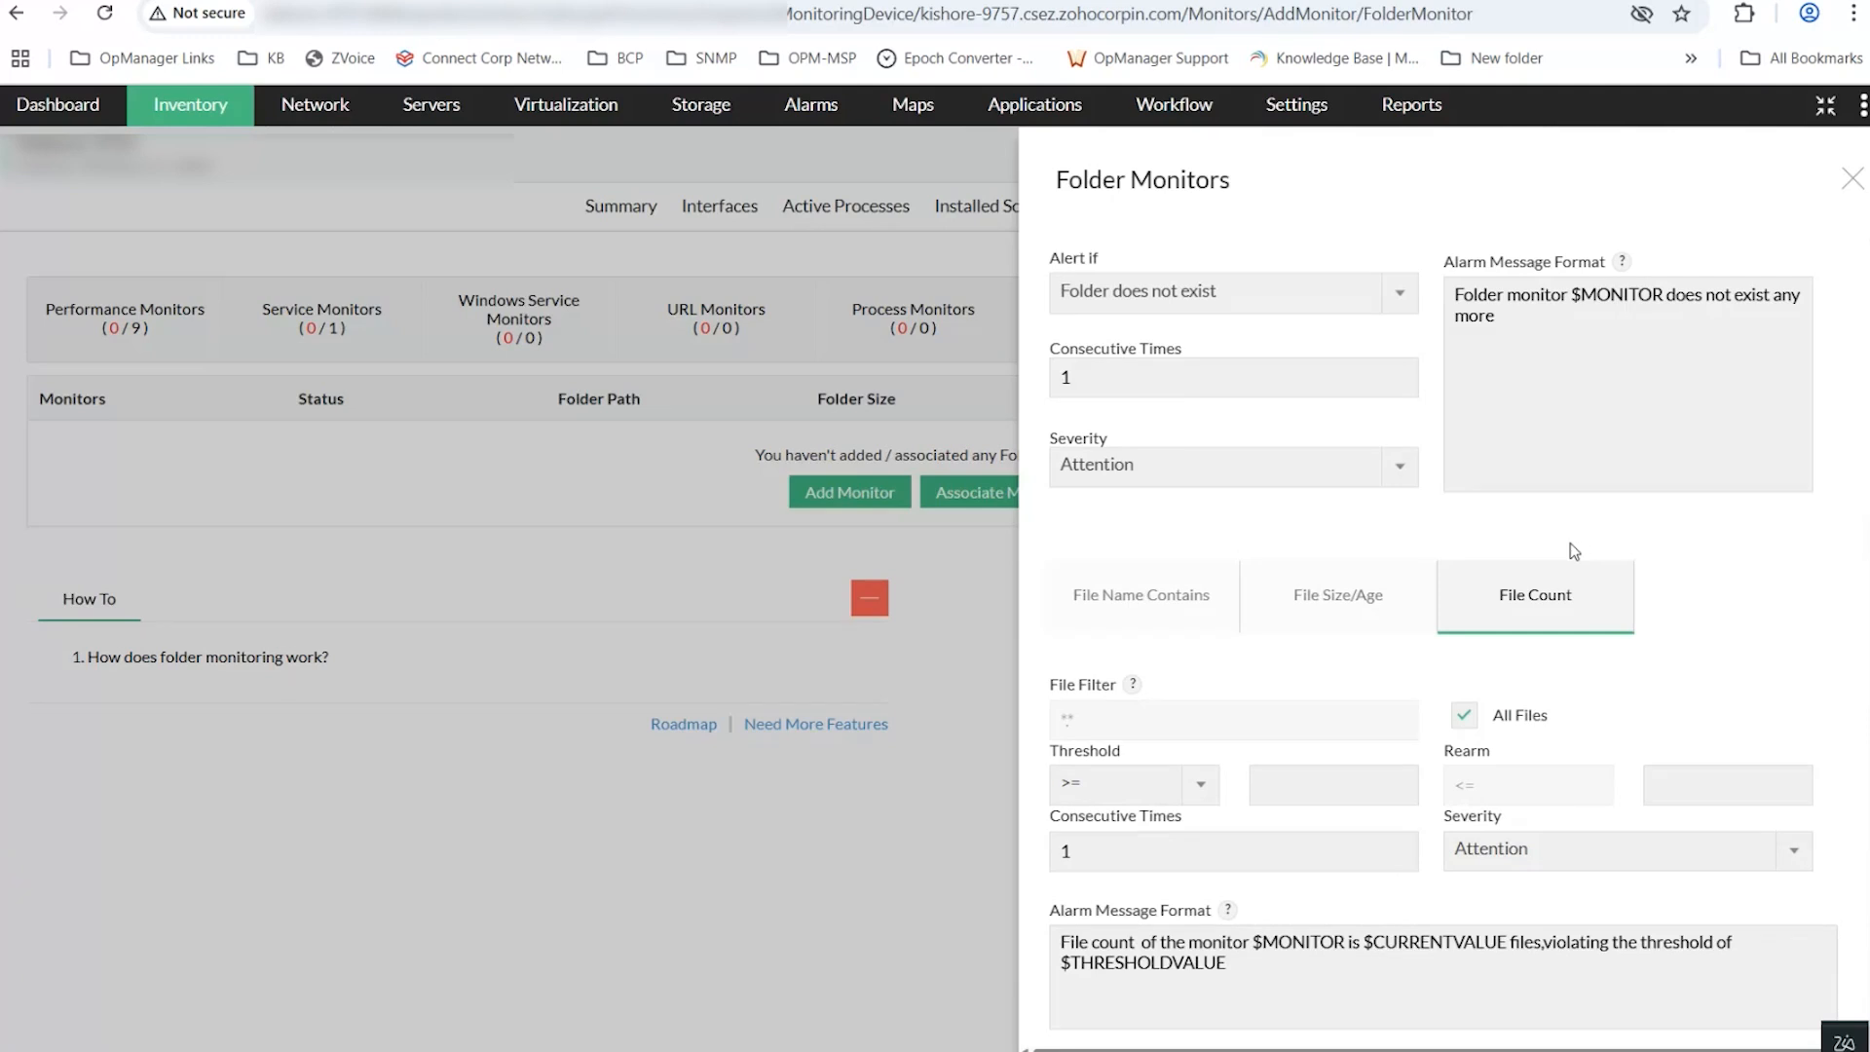
scroll(1570, 542, "up", 1)
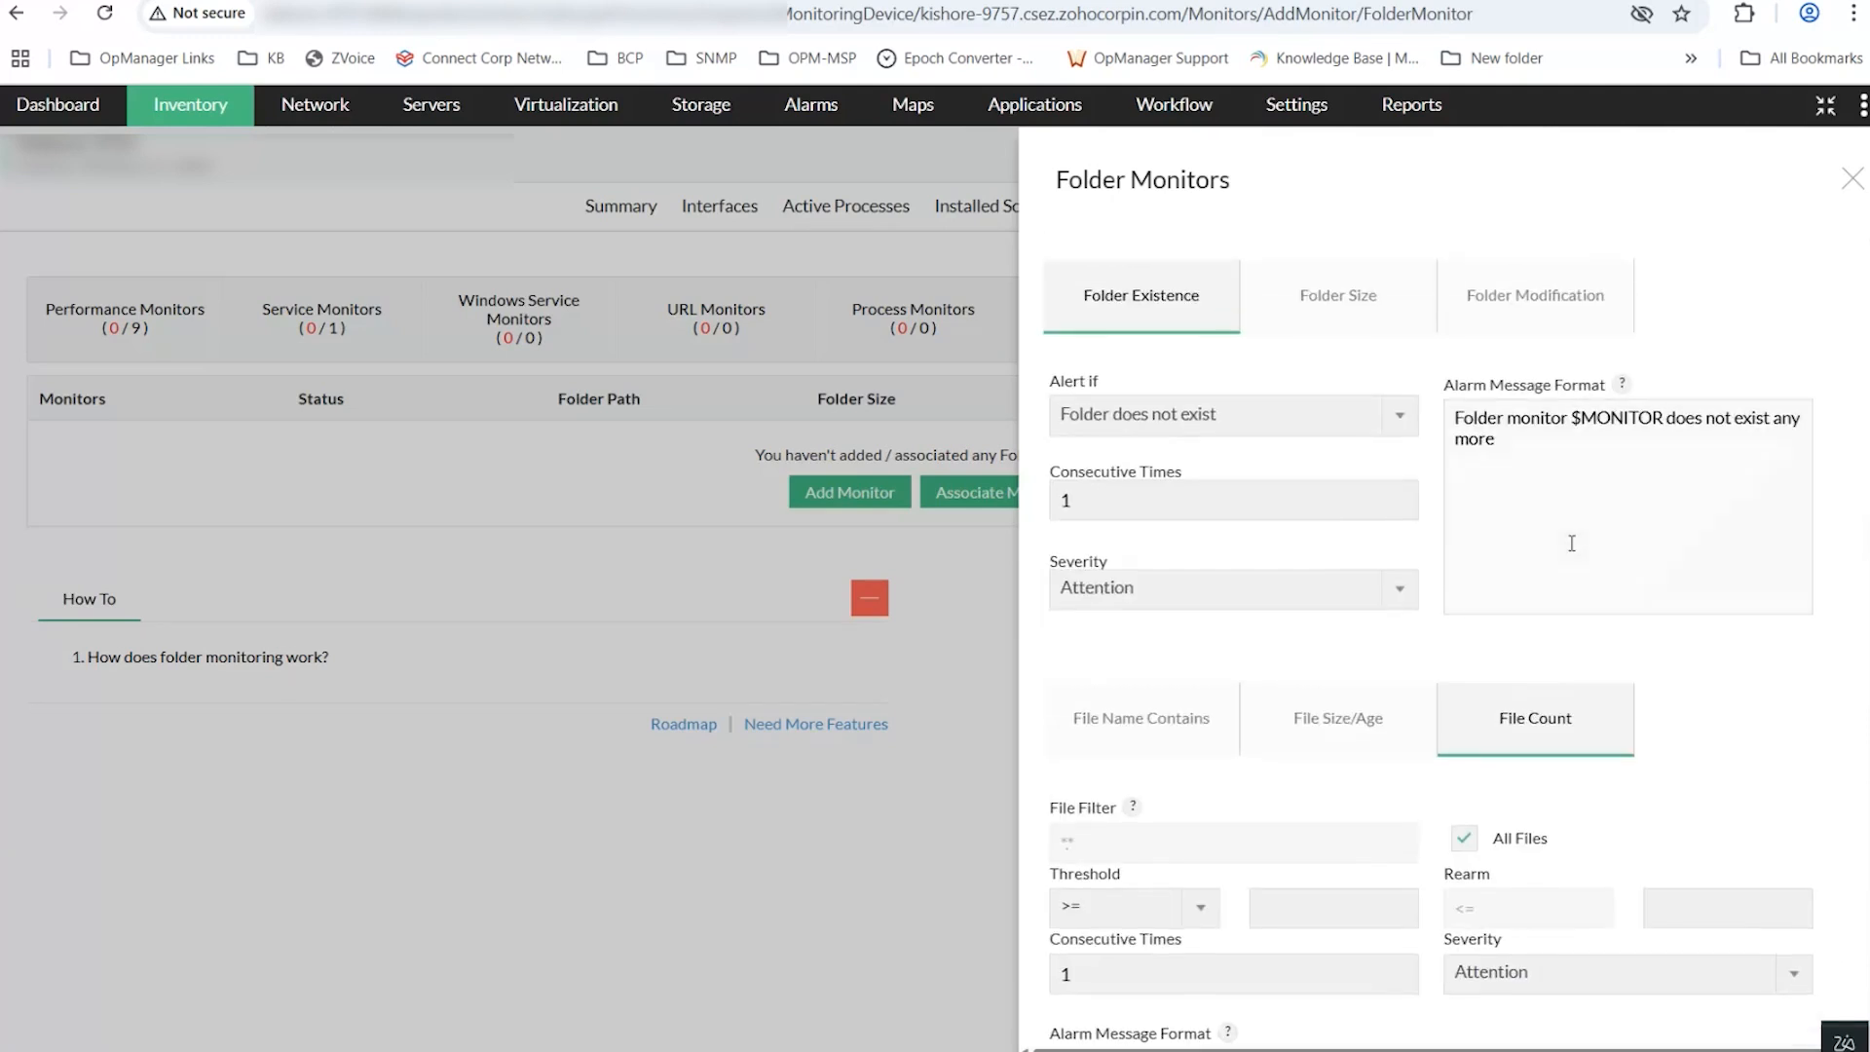
scroll(1571, 542, "up", 1)
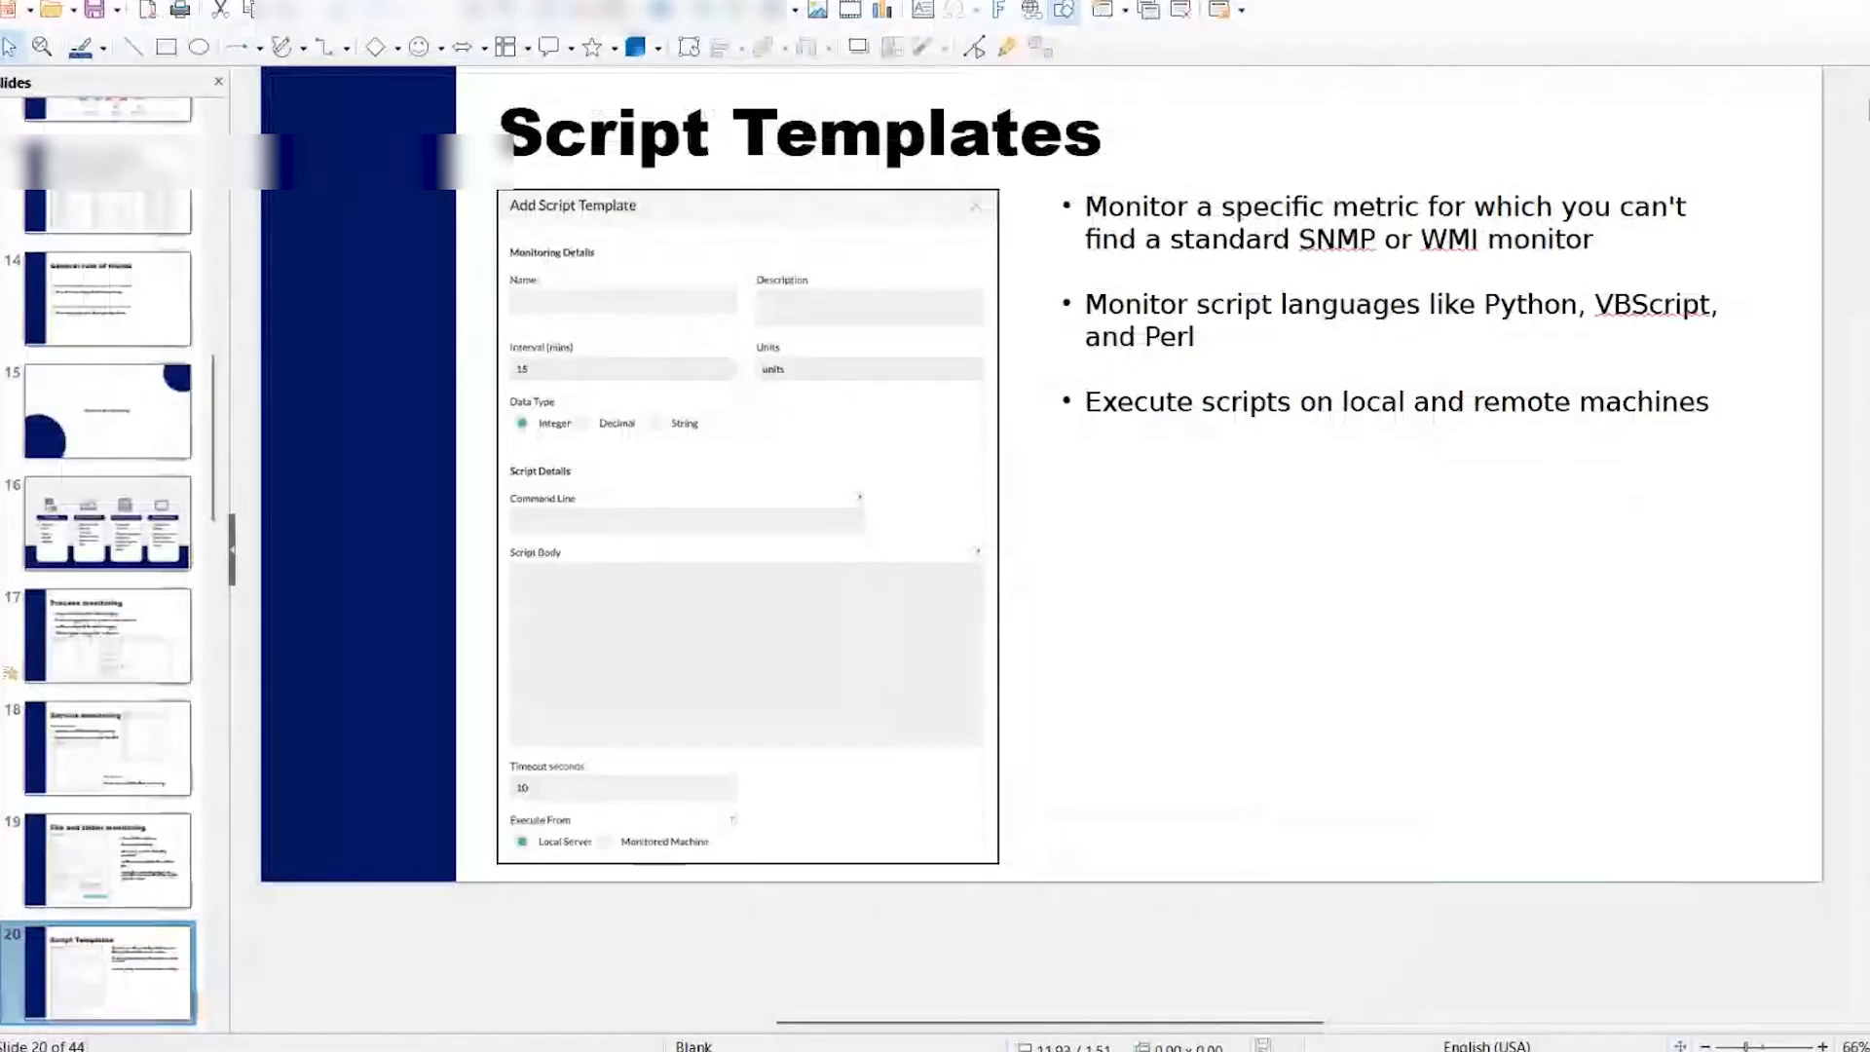
Switch to the presentation editor and present the Script Templates slide full screen.
left_click(337, 1)
left_click(419, 27)
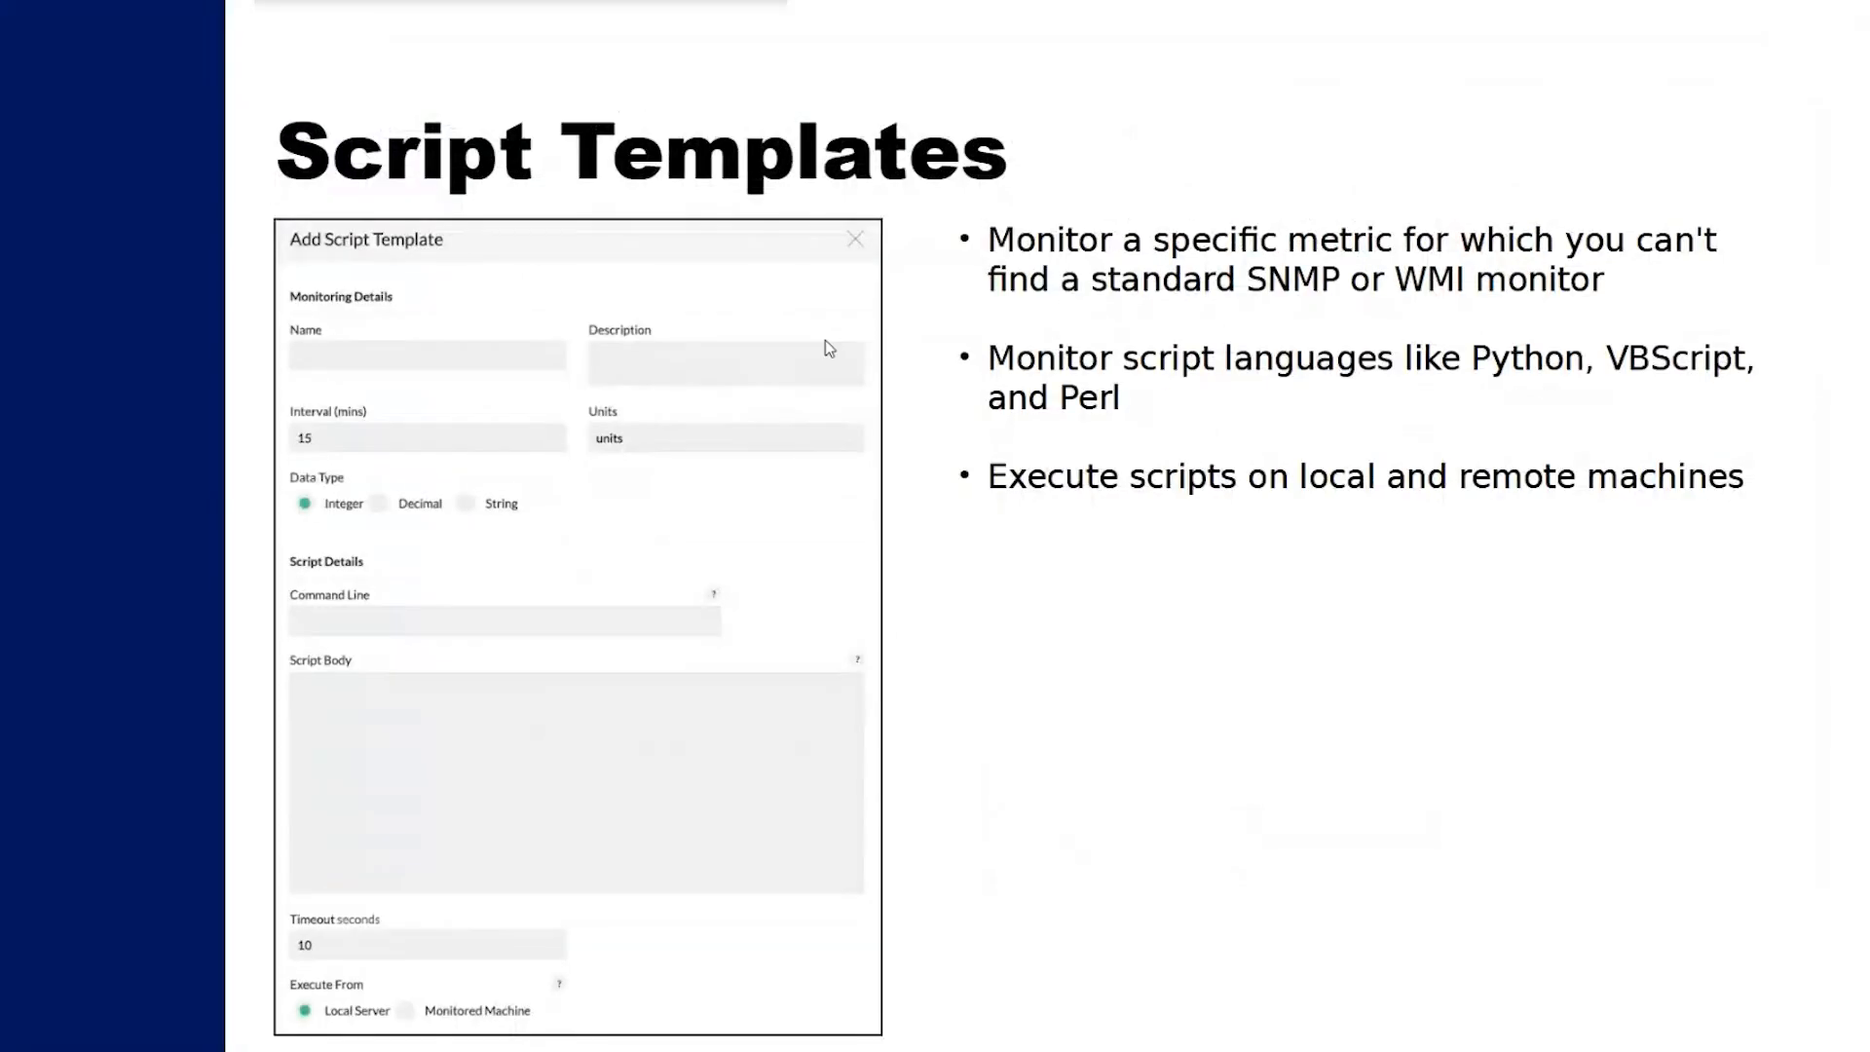
key("Right")
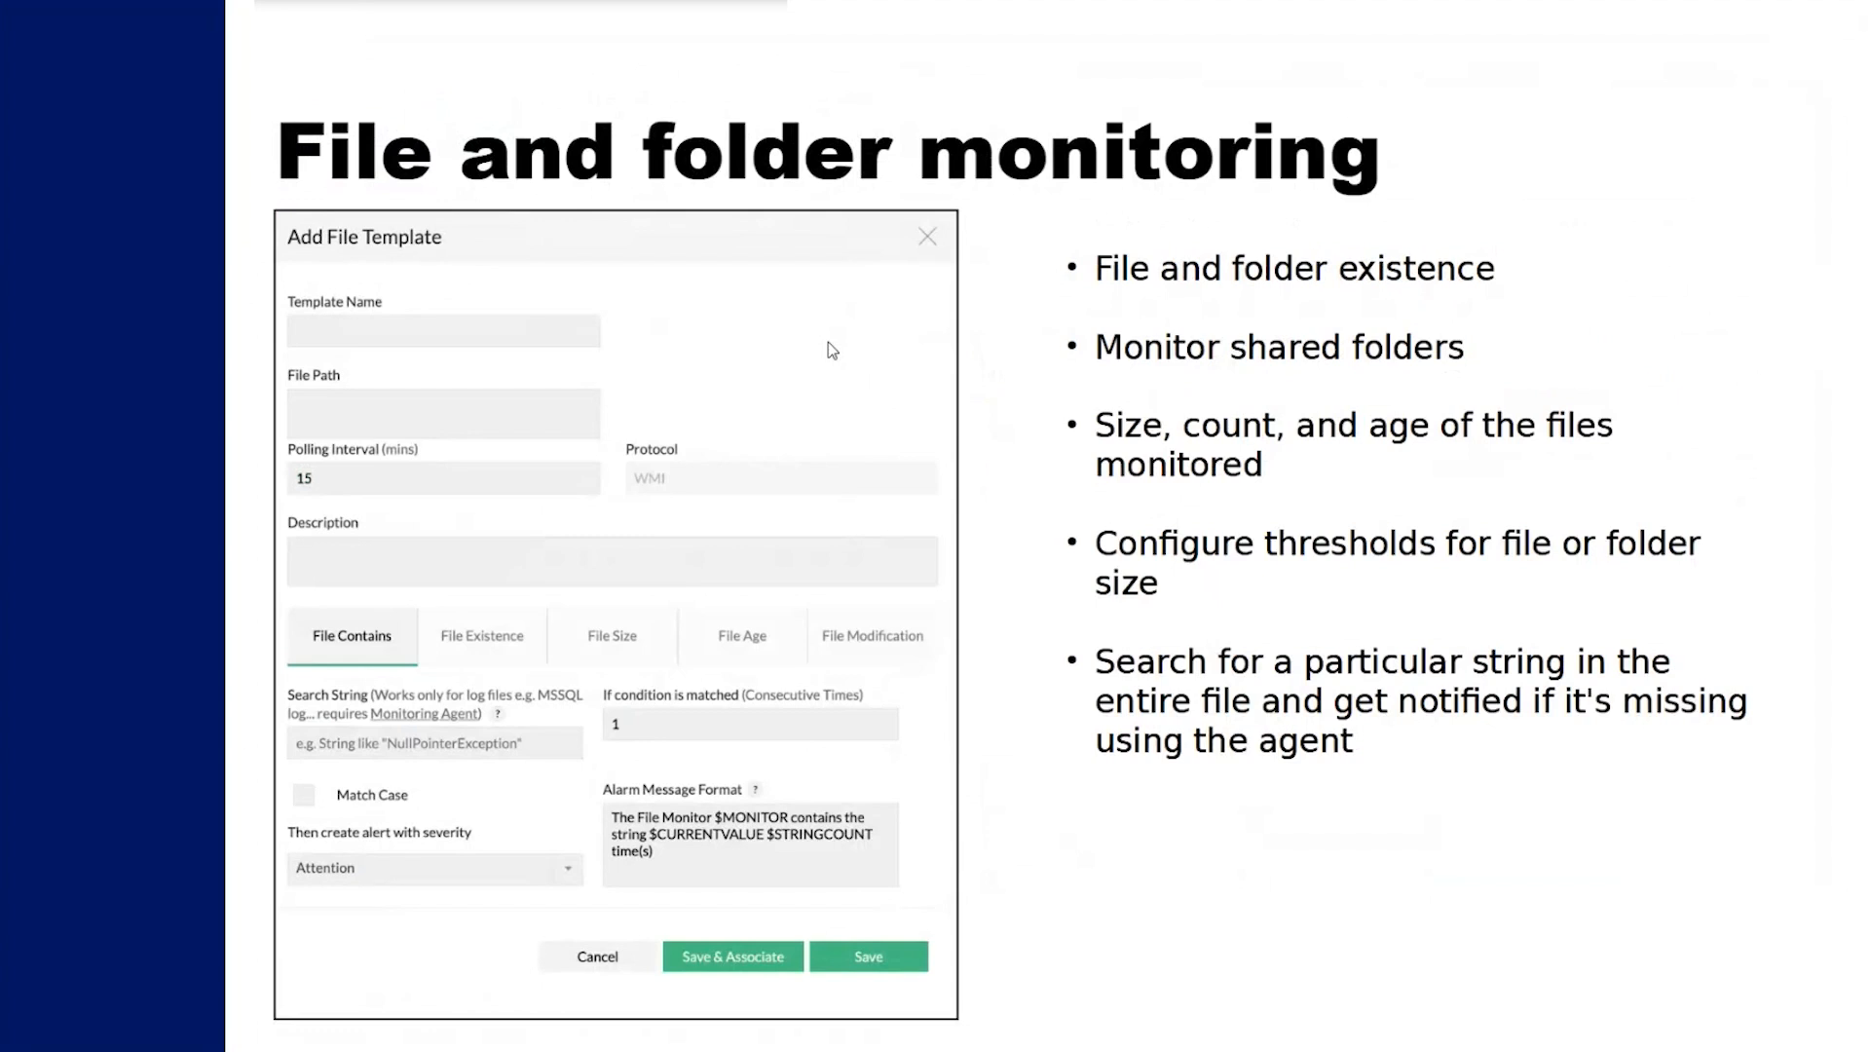
key("Left")
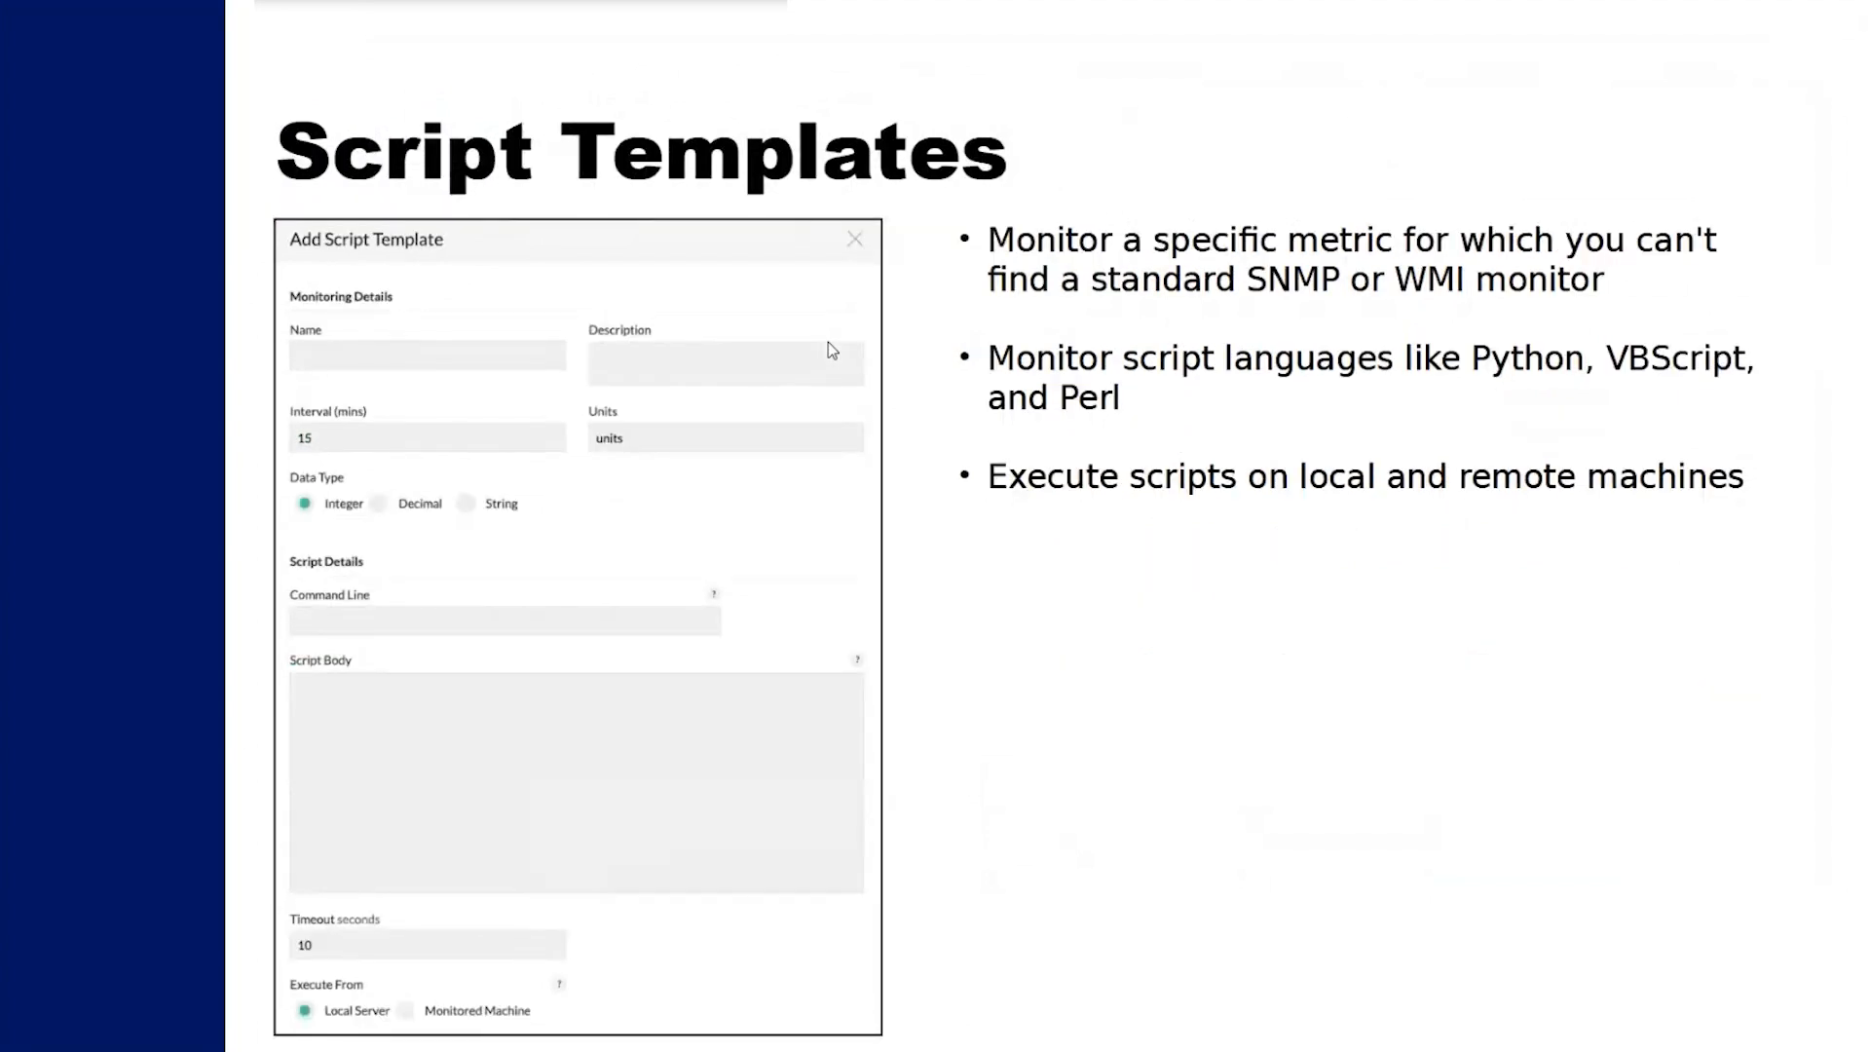
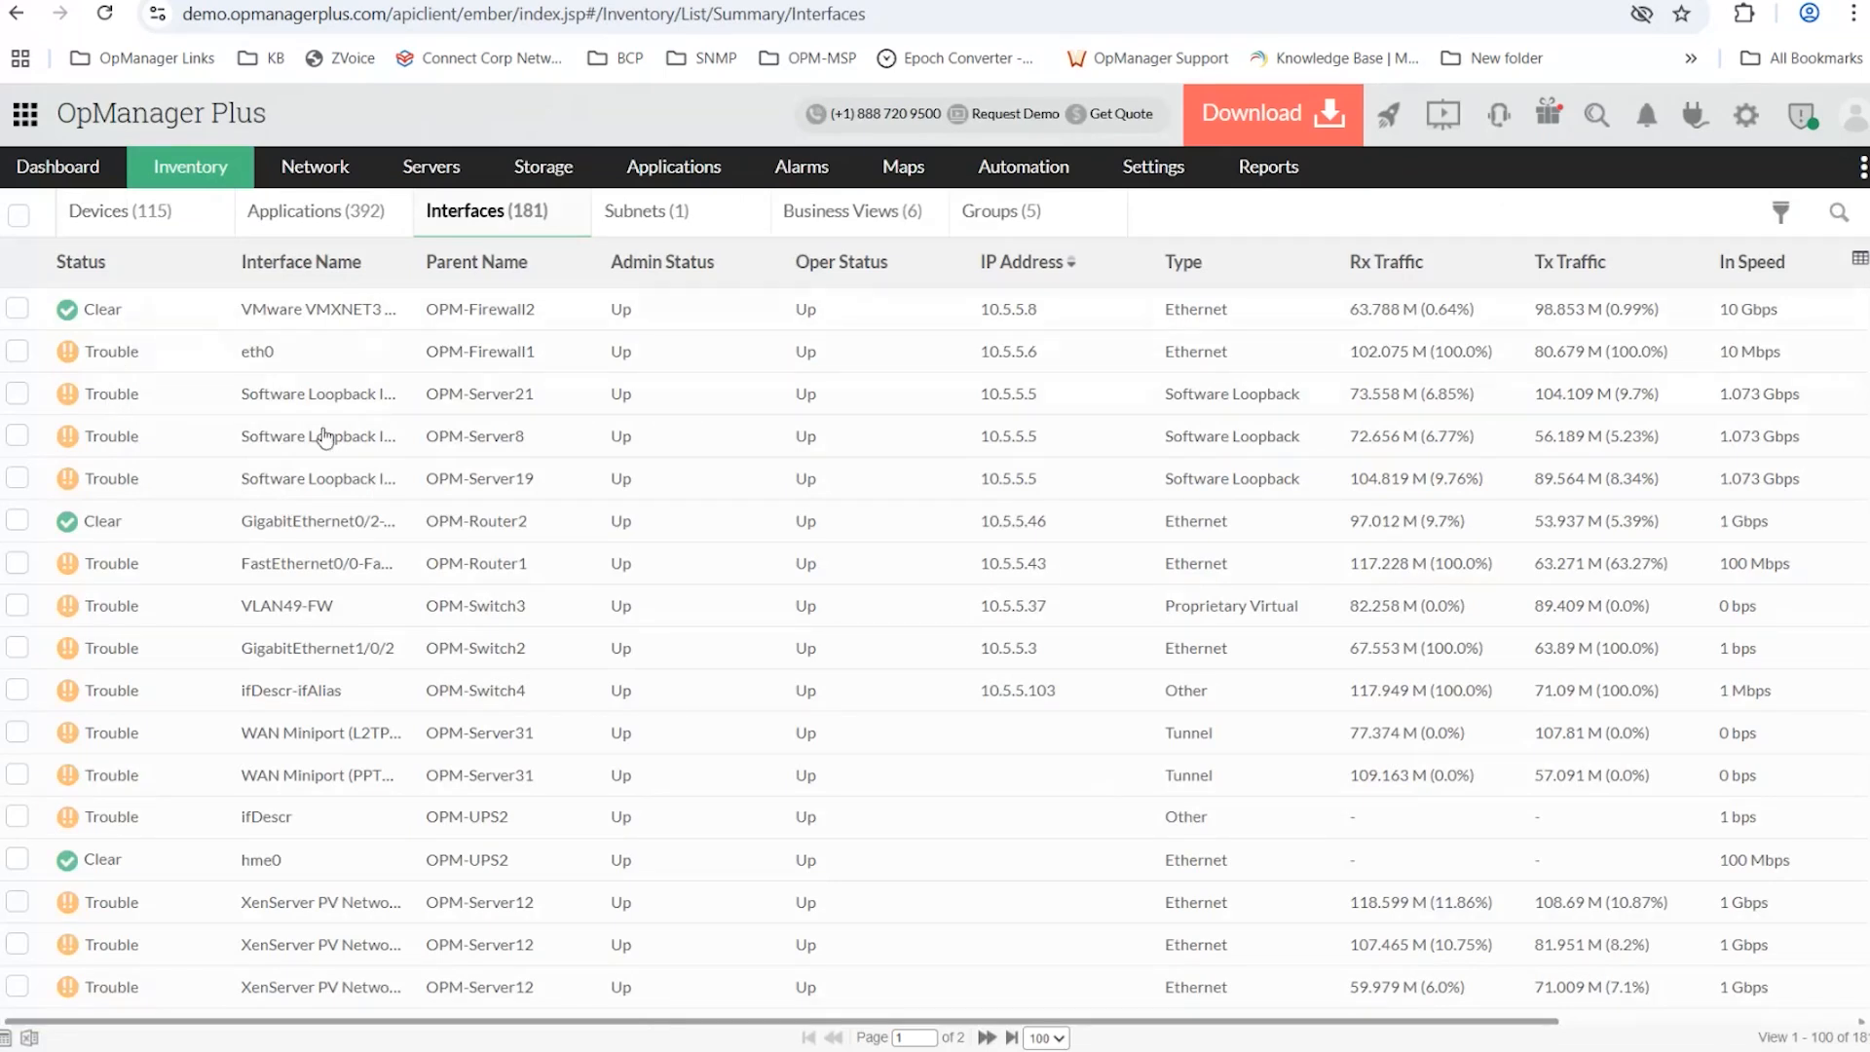
View the GigabitEthernet0/2-"TEST" interface from the inventory, go to its parent router OPM-Router2 and list that router's interfaces.
left_click(322, 526)
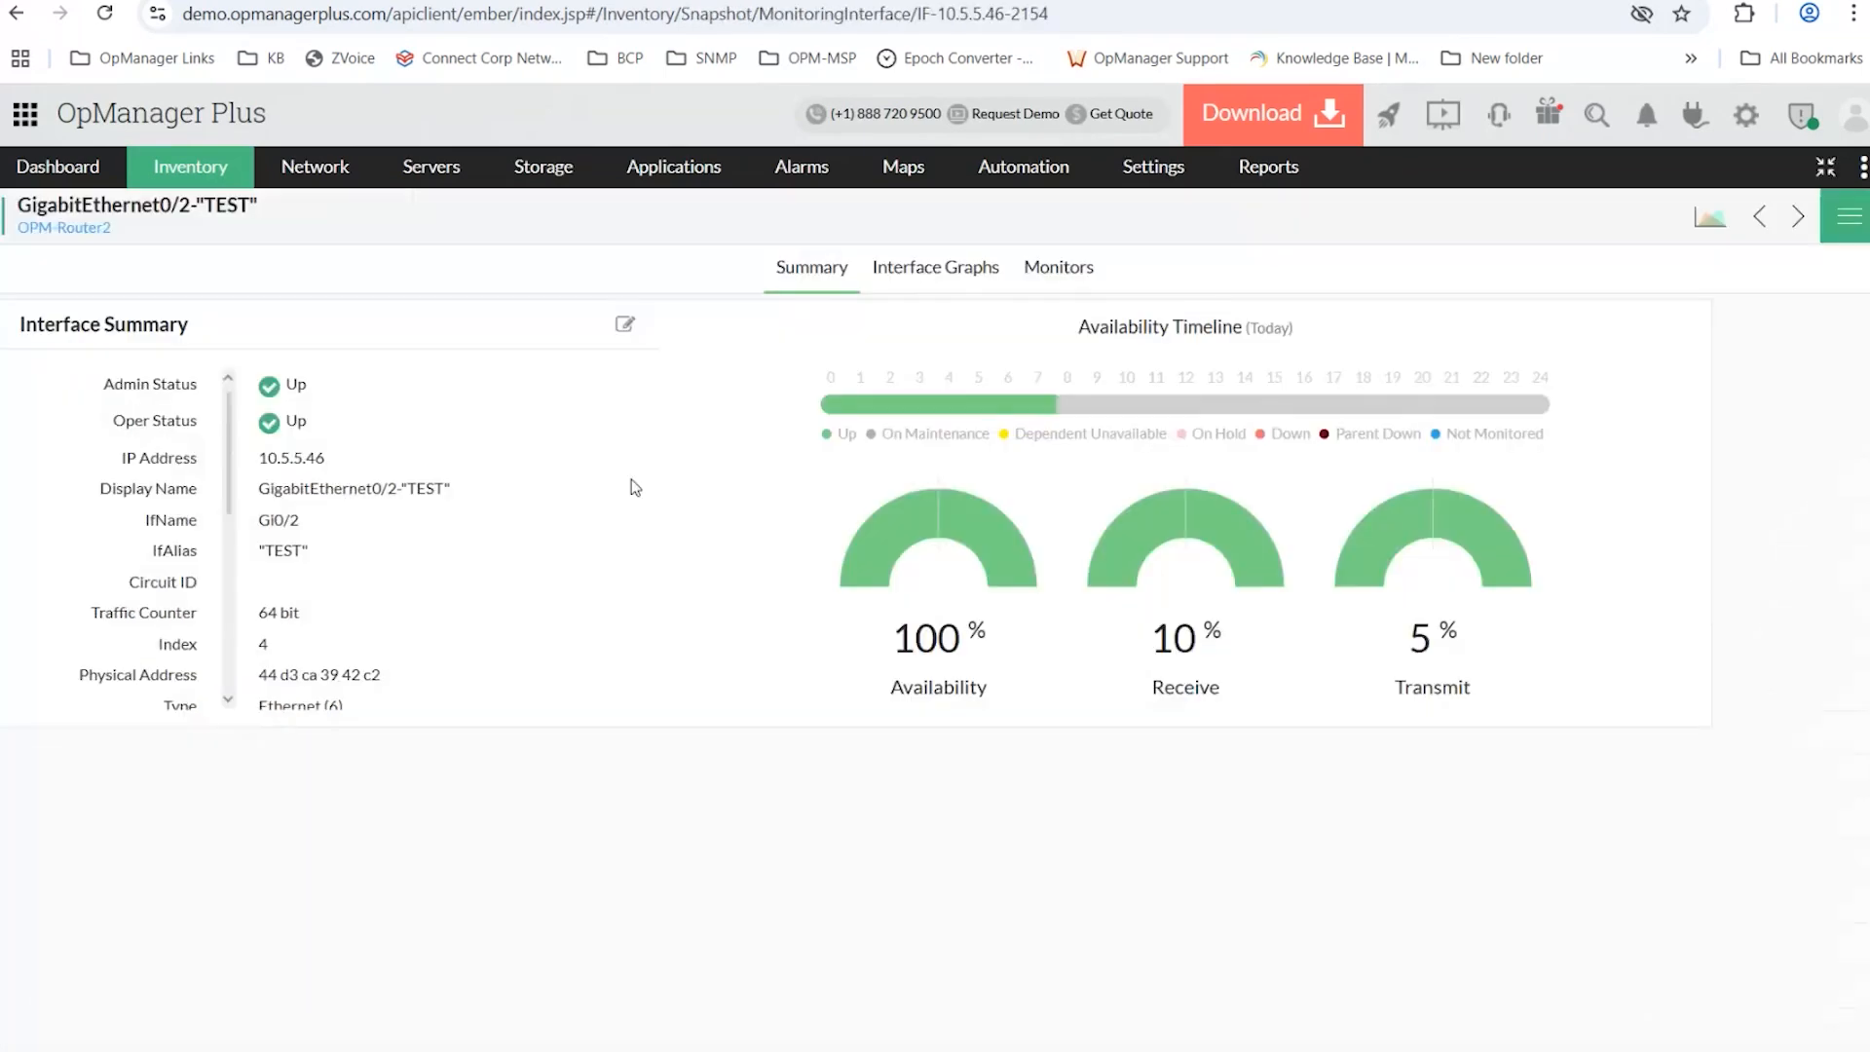
scroll(525, 341, "down", 1)
left_click(64, 167)
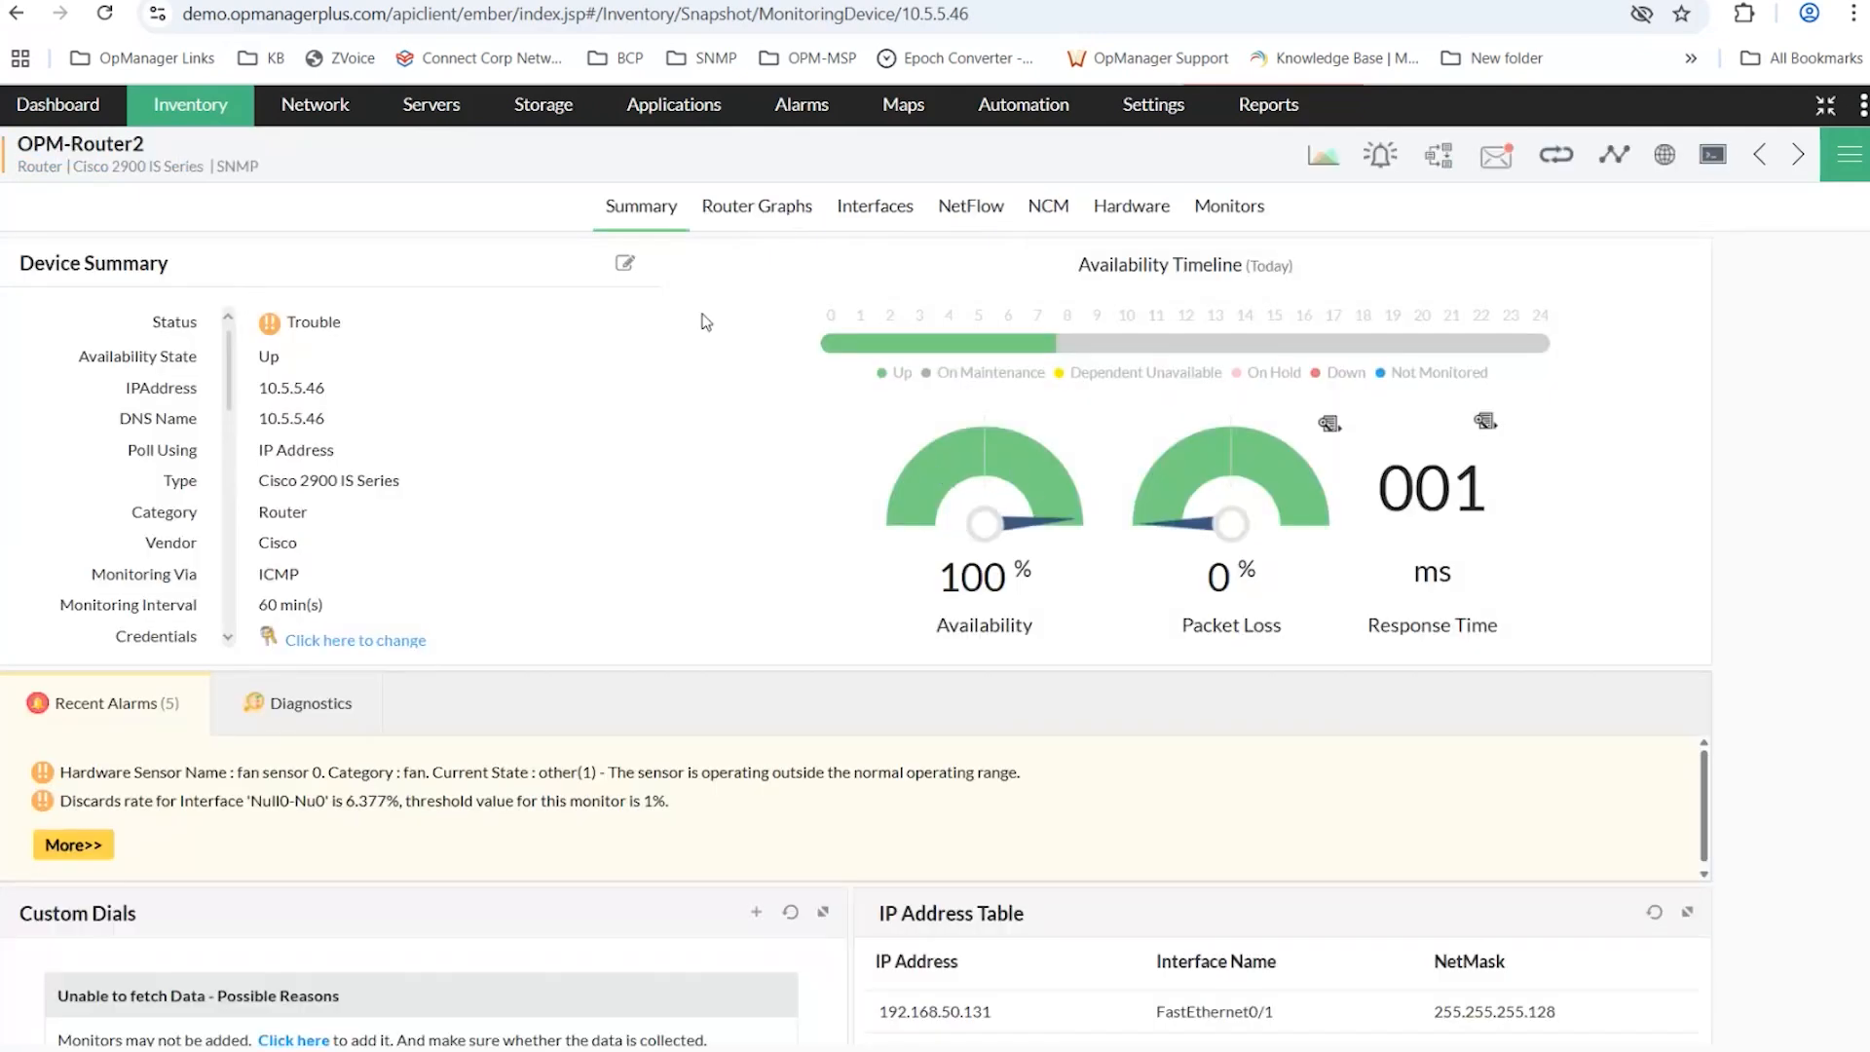
left_click(828, 209)
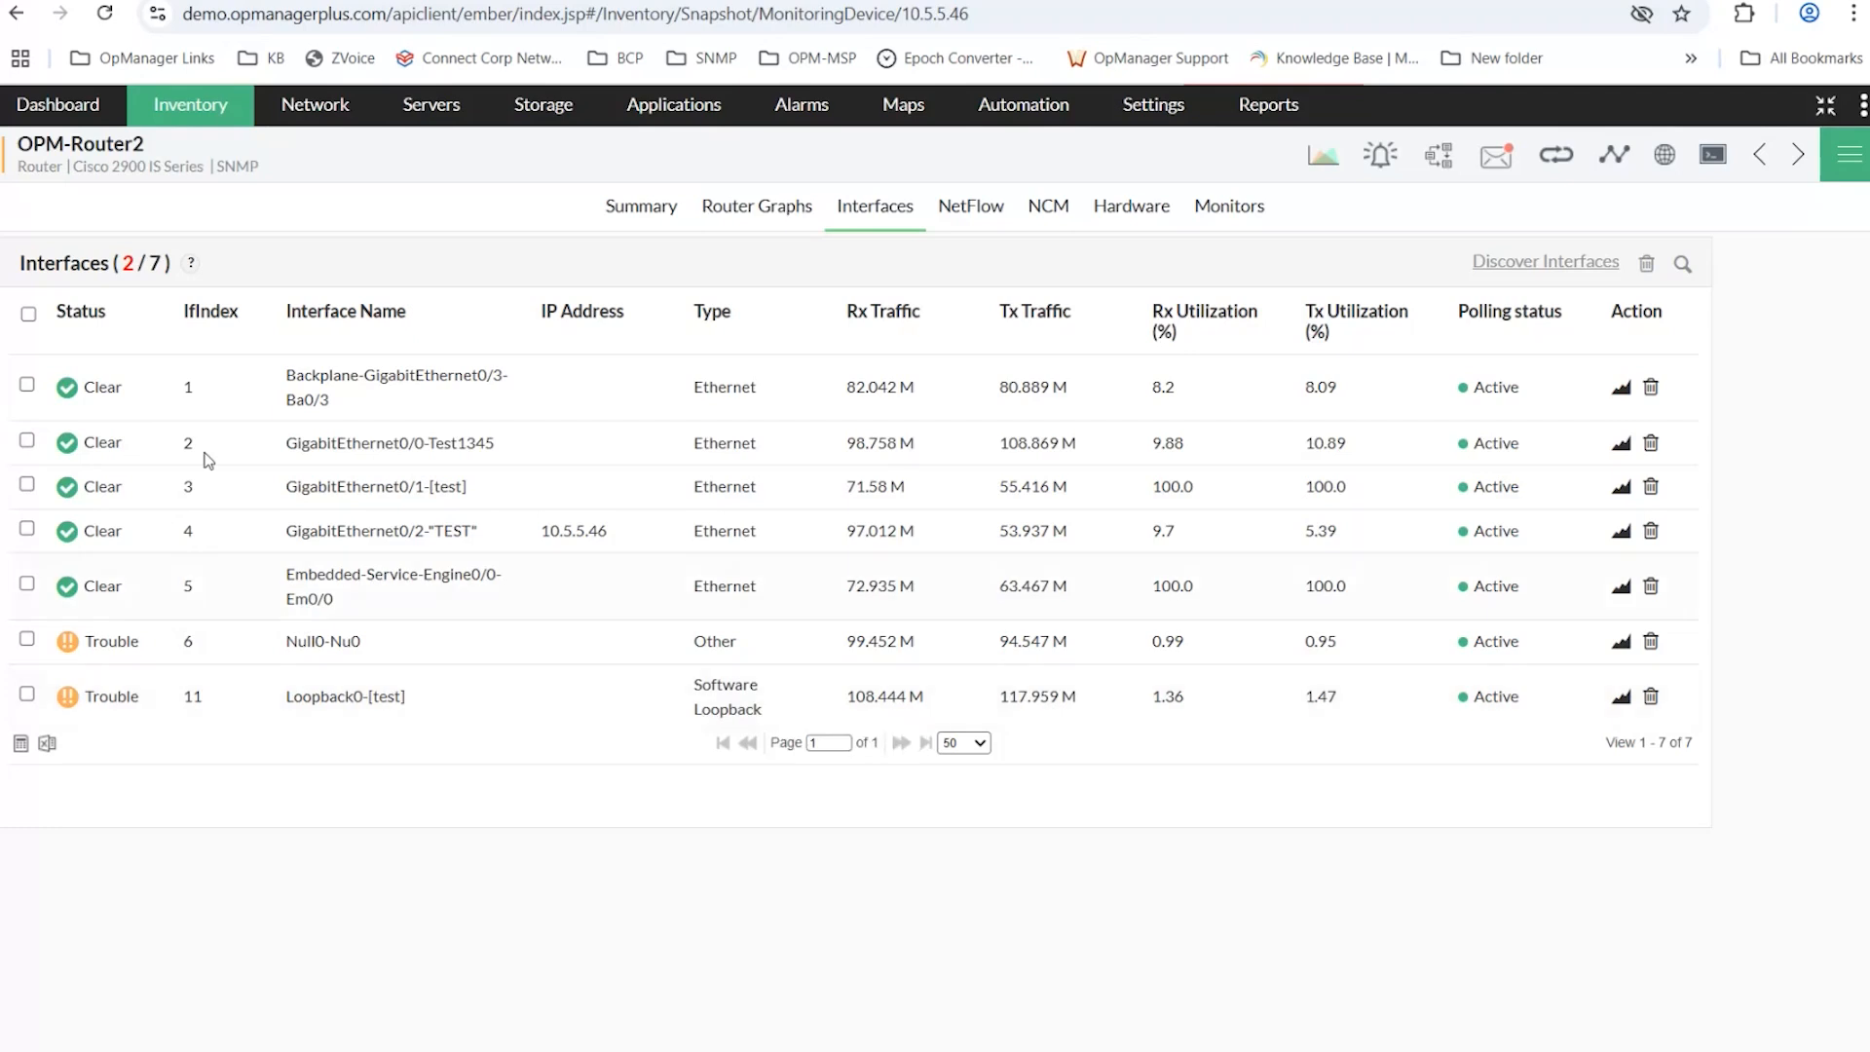
Open the Backplane-GigabitEthernet0/3-Ba0/3 interface and read through its summary details, from display name to utilization, errors and discards.
left_click(103, 389)
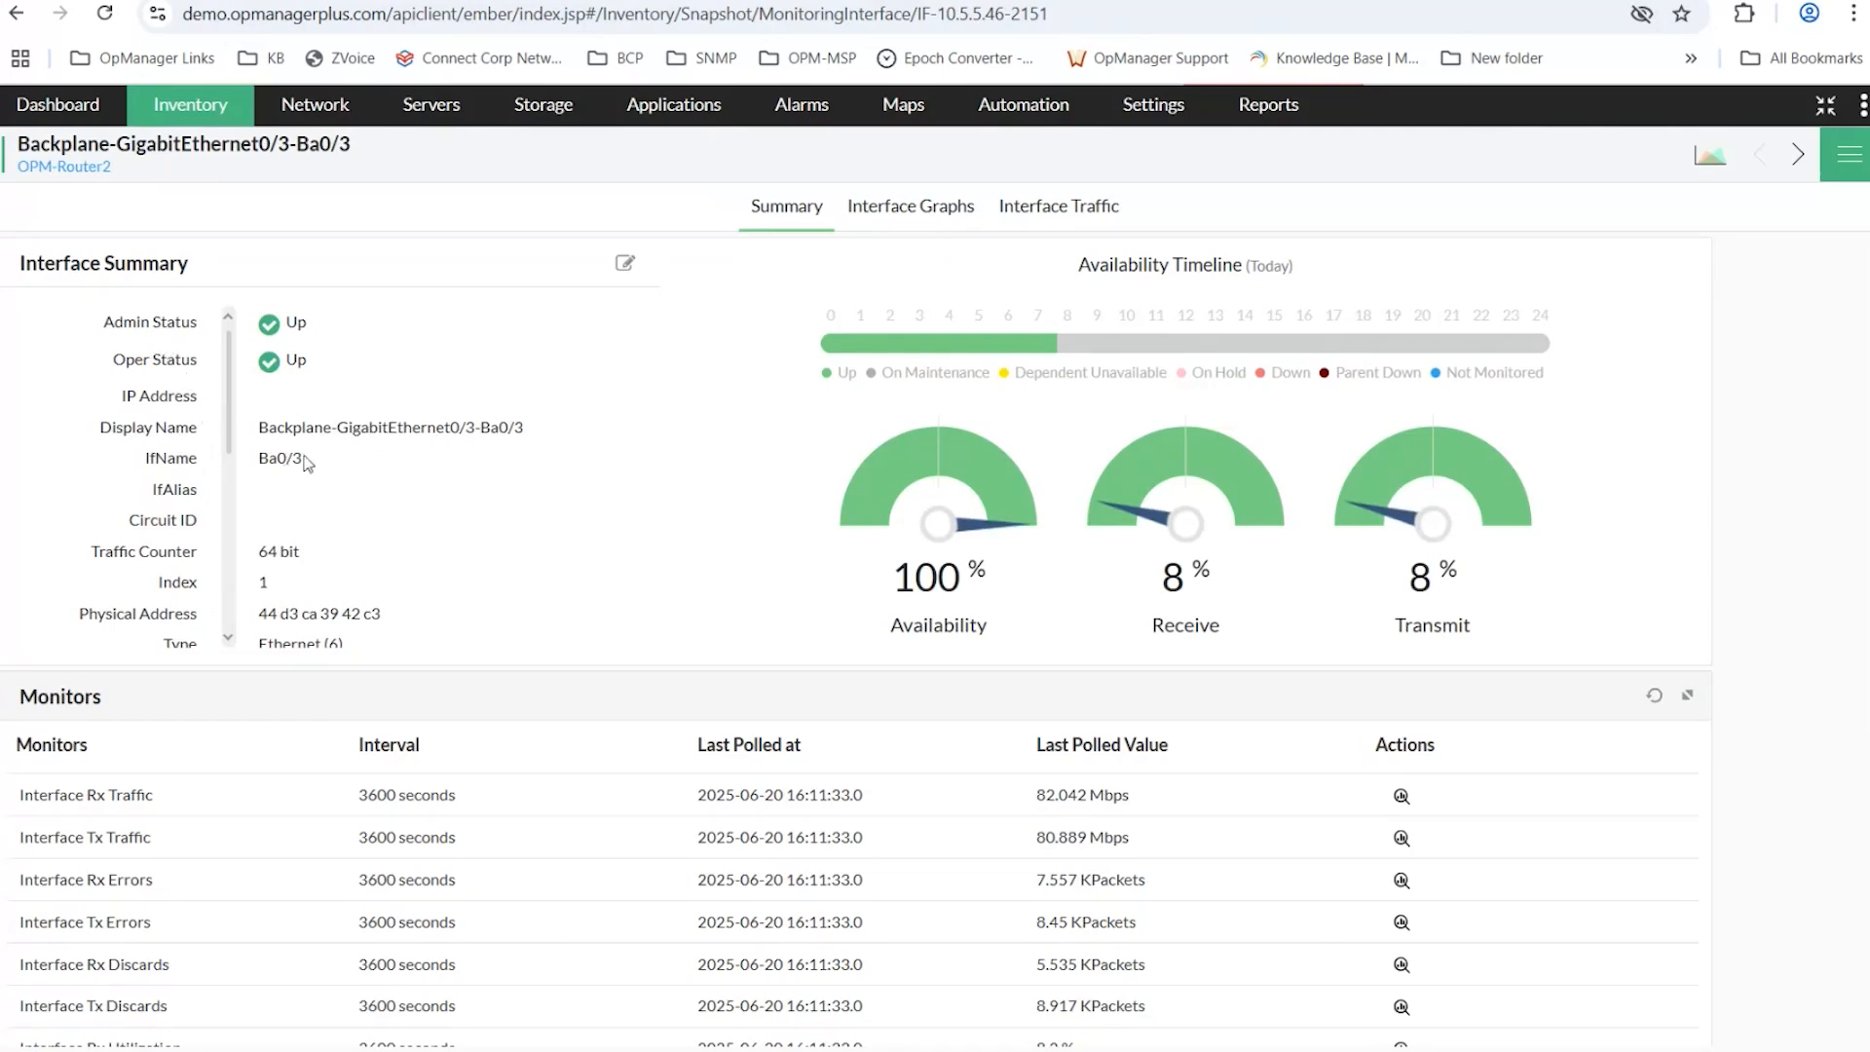
left_click_drag(278, 429, 497, 430)
scroll(459, 482, "down", 3)
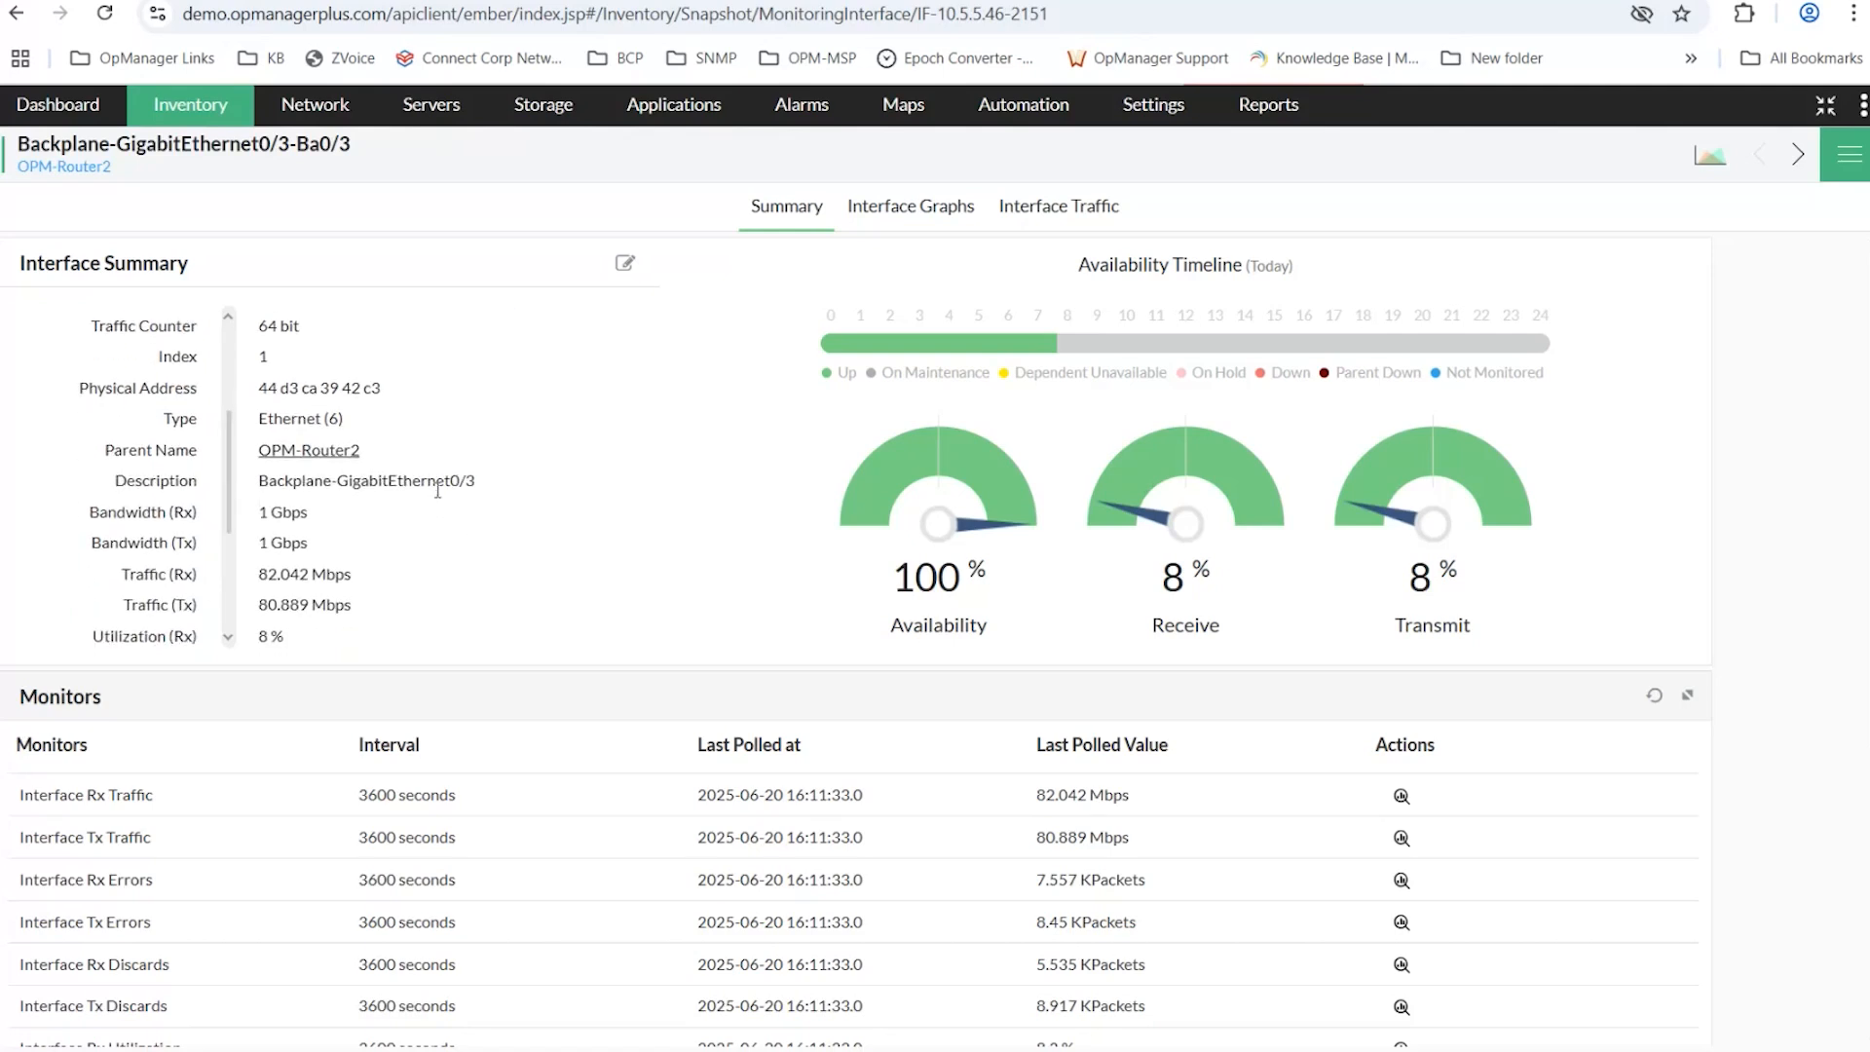
scroll(438, 491, "down", 4)
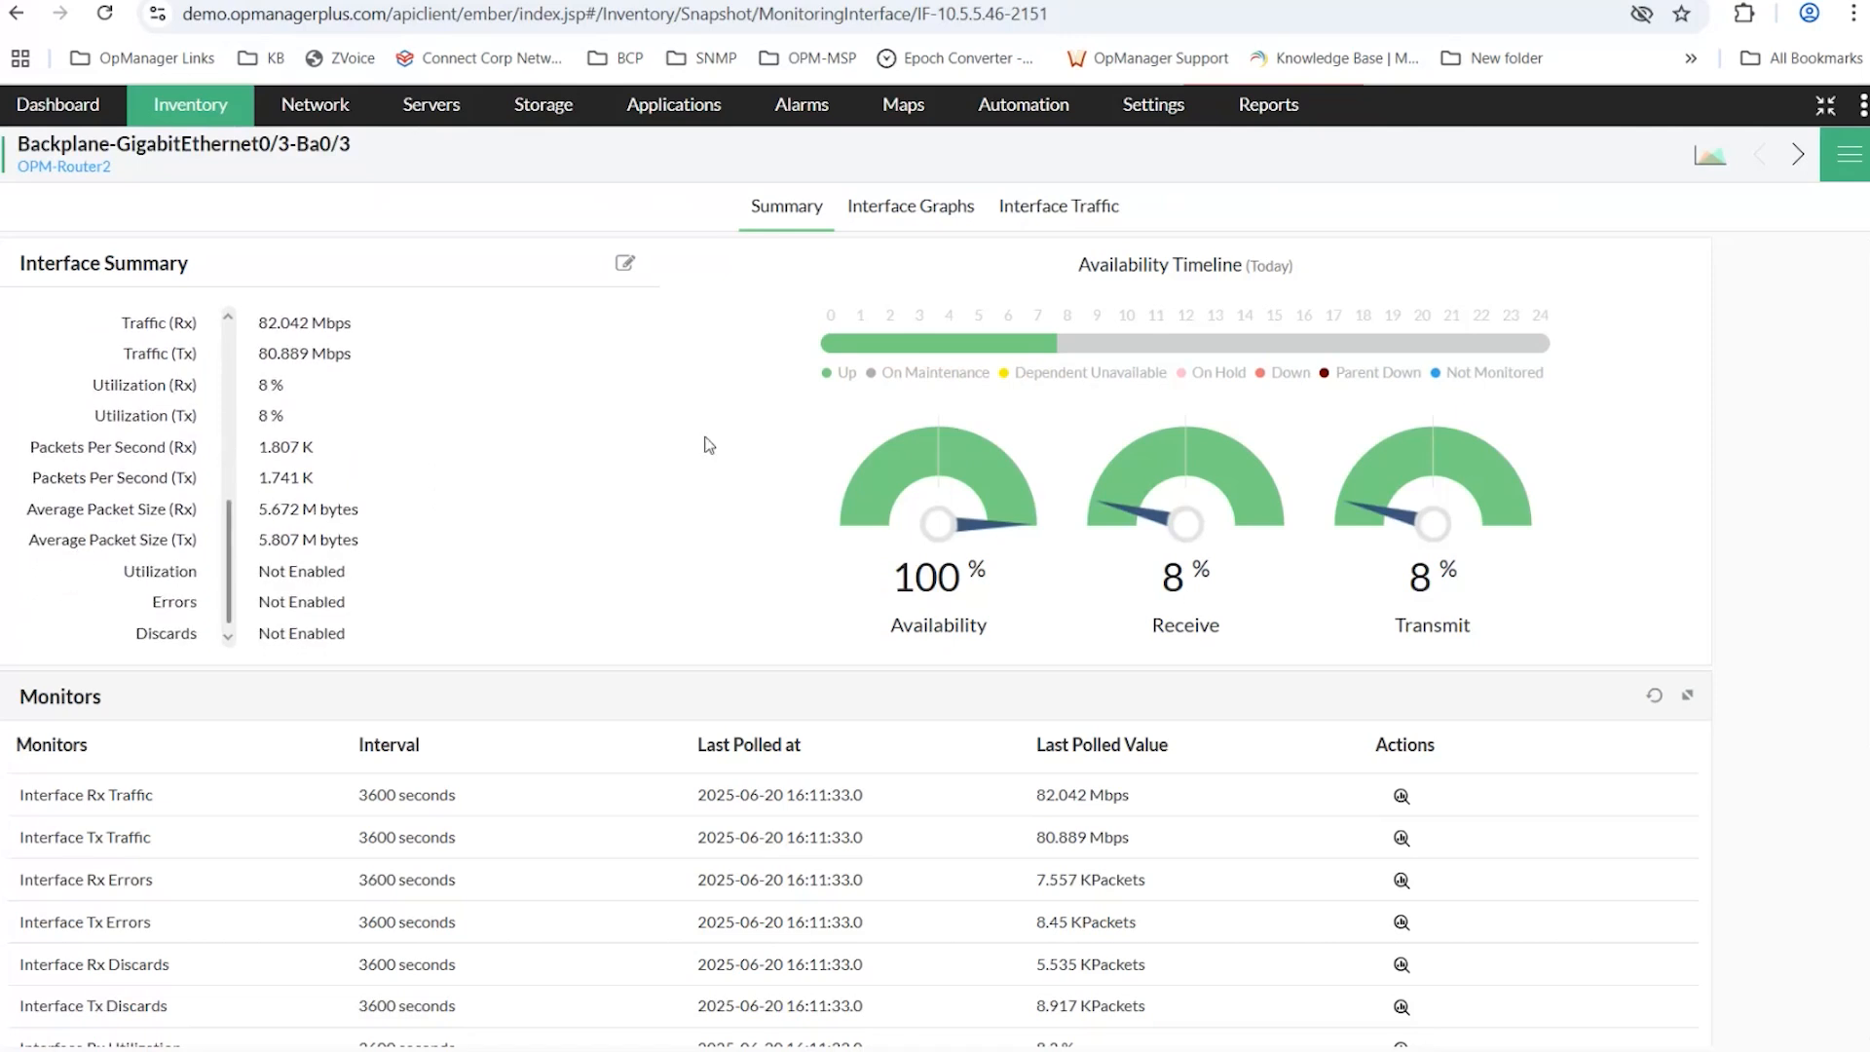
Show the backplane interface's graphs for the Last 12 hours time period.
left_click(917, 222)
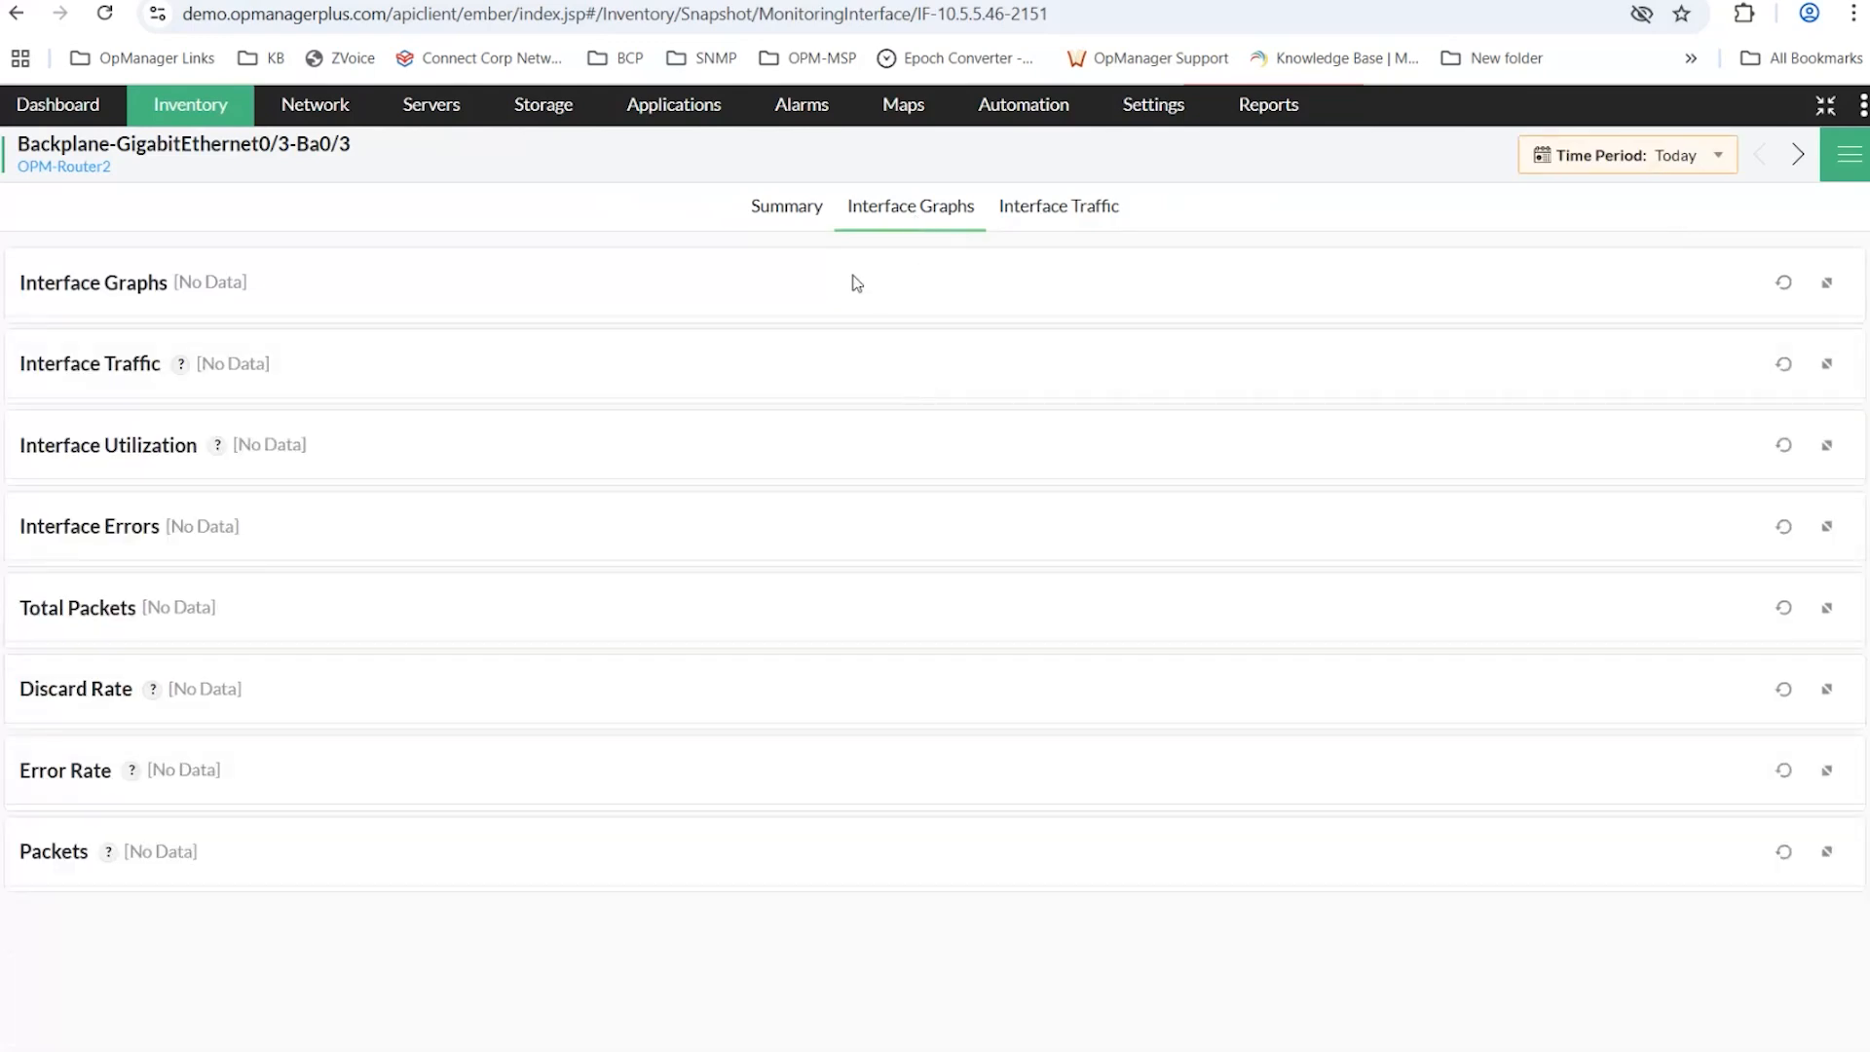
left_click(1724, 163)
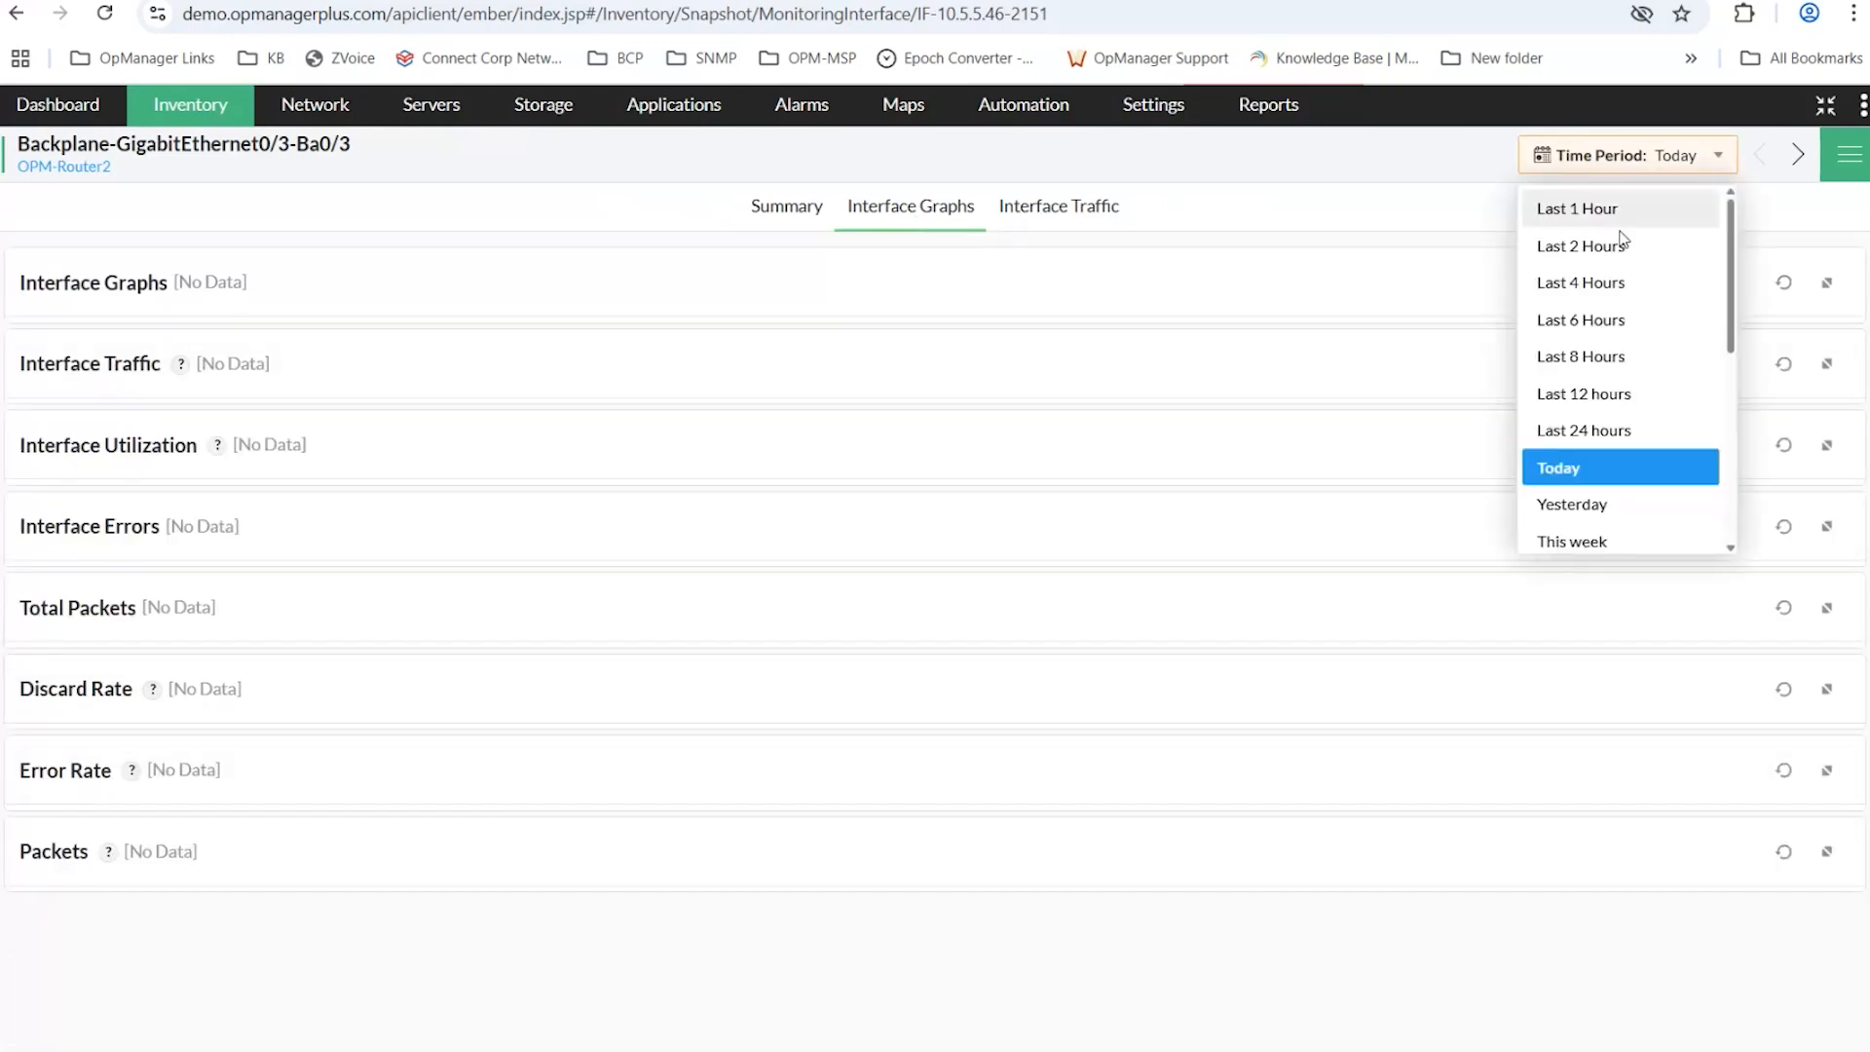
left_click(1593, 394)
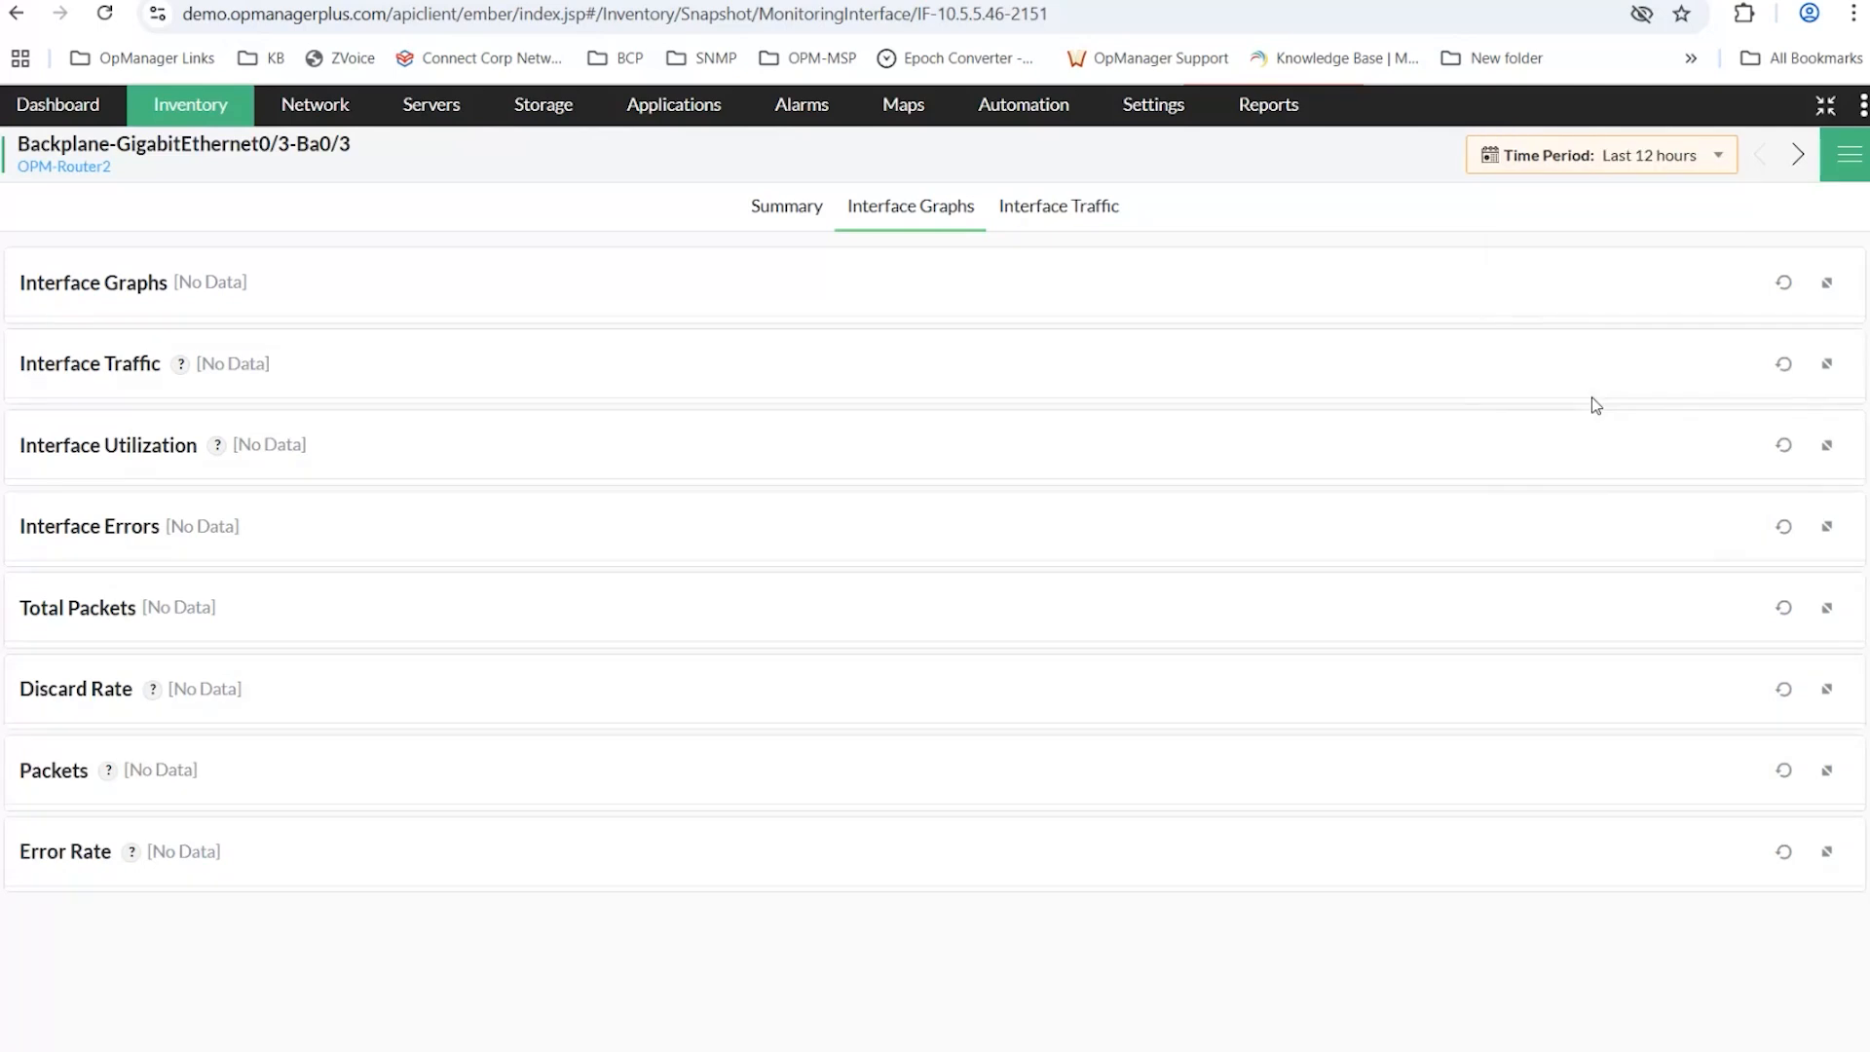
Examine the interface's traffic page, including the traffic graph, application breakdown, top sources and top destinations.
left_click(1081, 215)
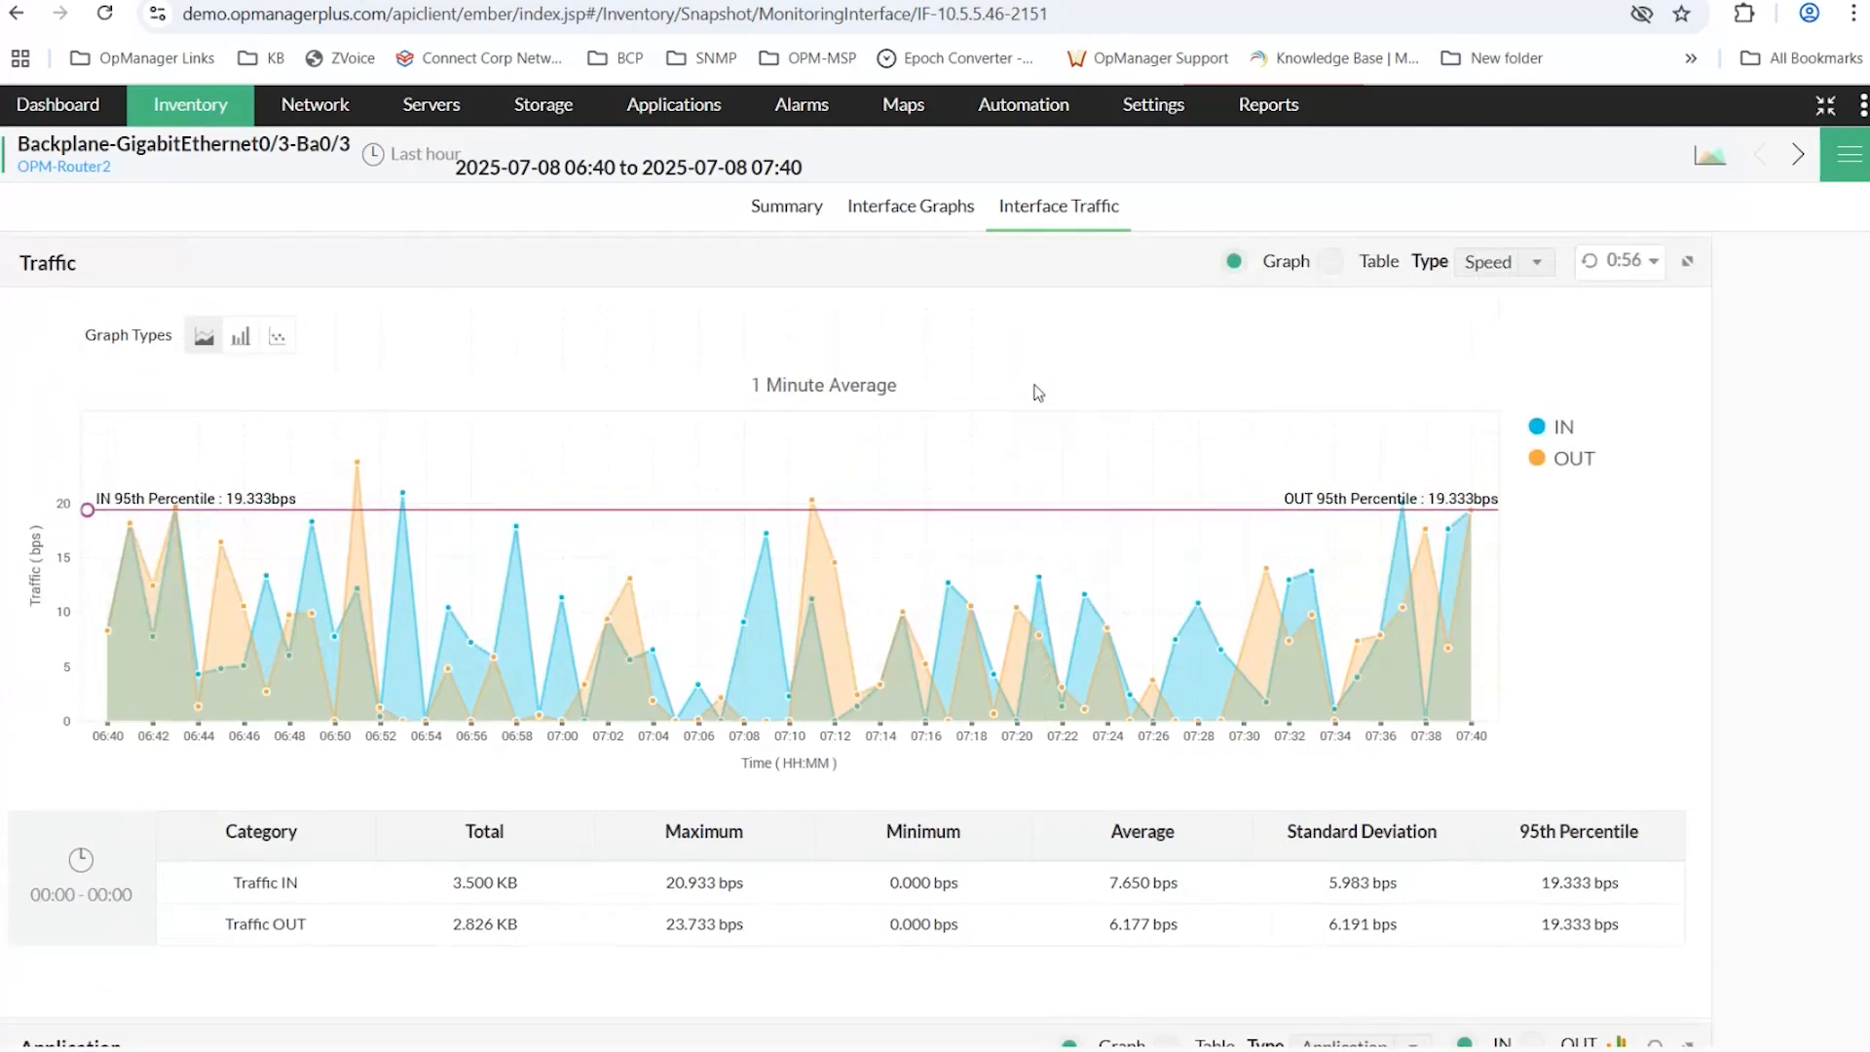
scroll(1032, 384, "down", 1)
scroll(1032, 384, "up", 1)
scroll(1048, 436, "down", 1)
scroll(1048, 441, "down", 5)
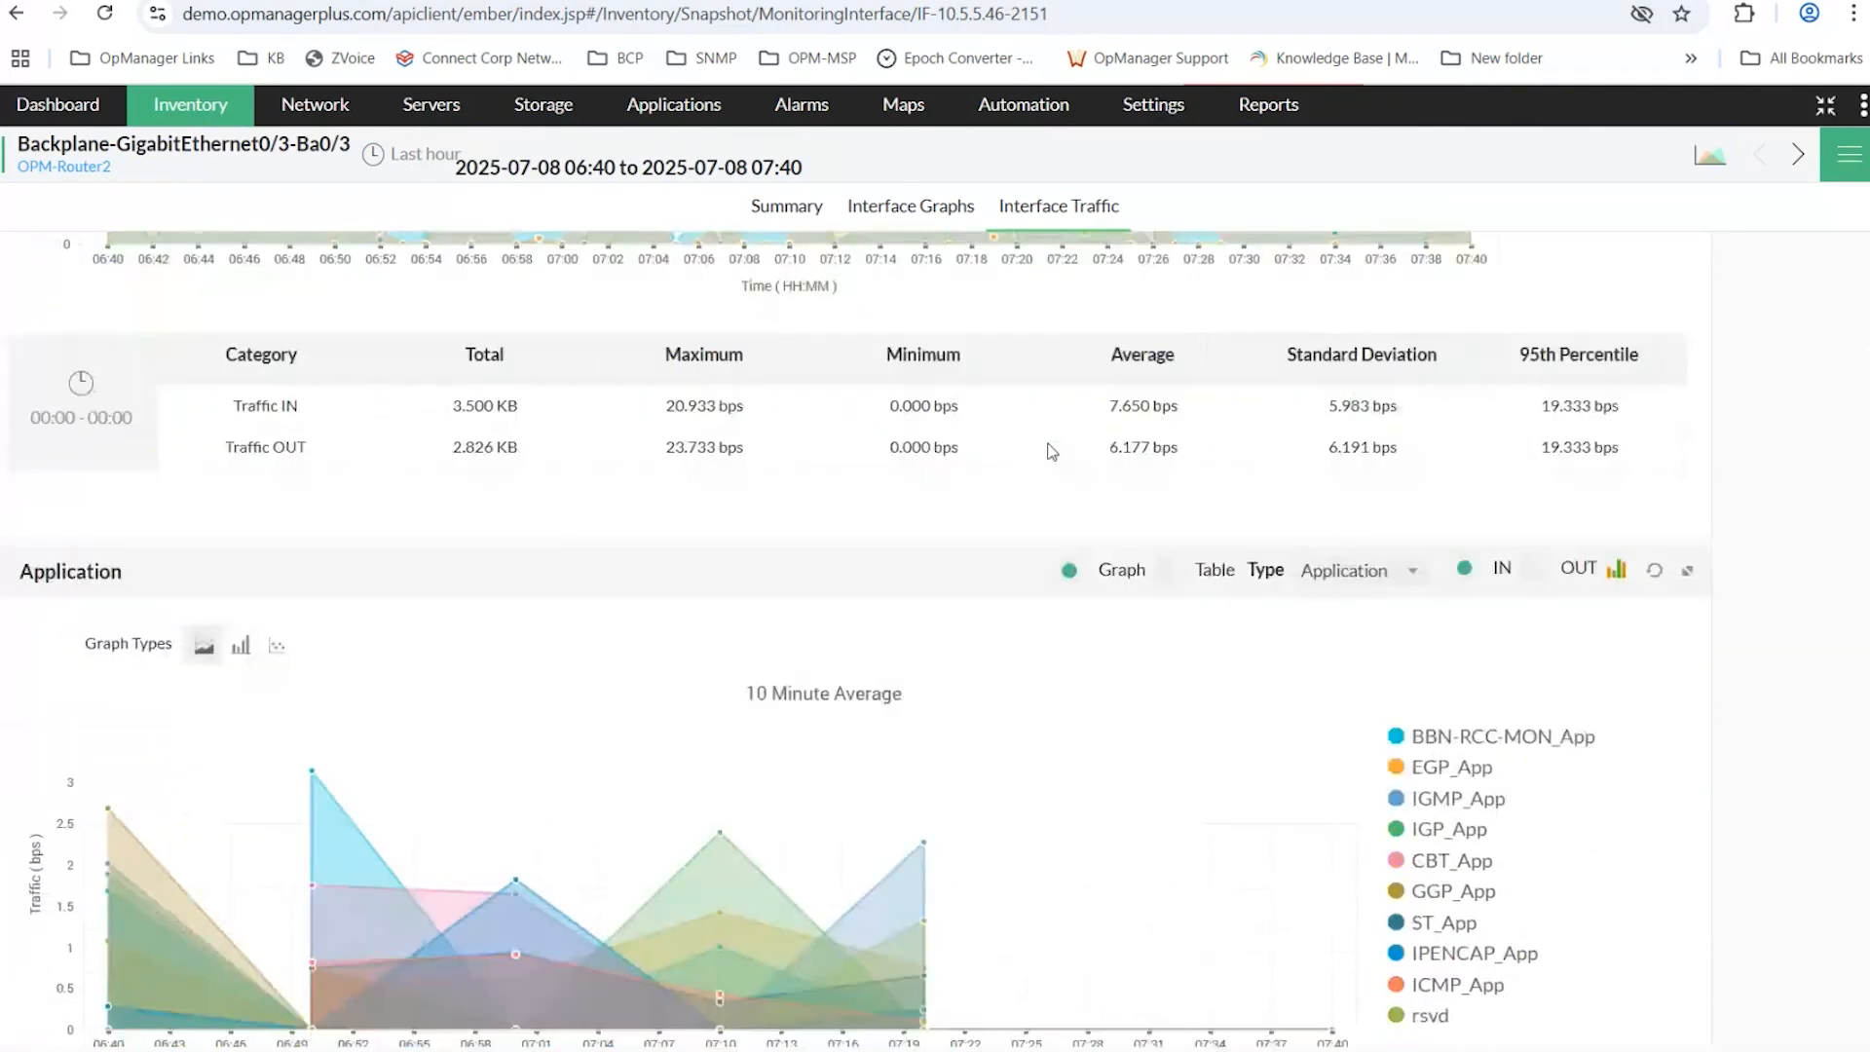
scroll(1052, 450, "down", 2)
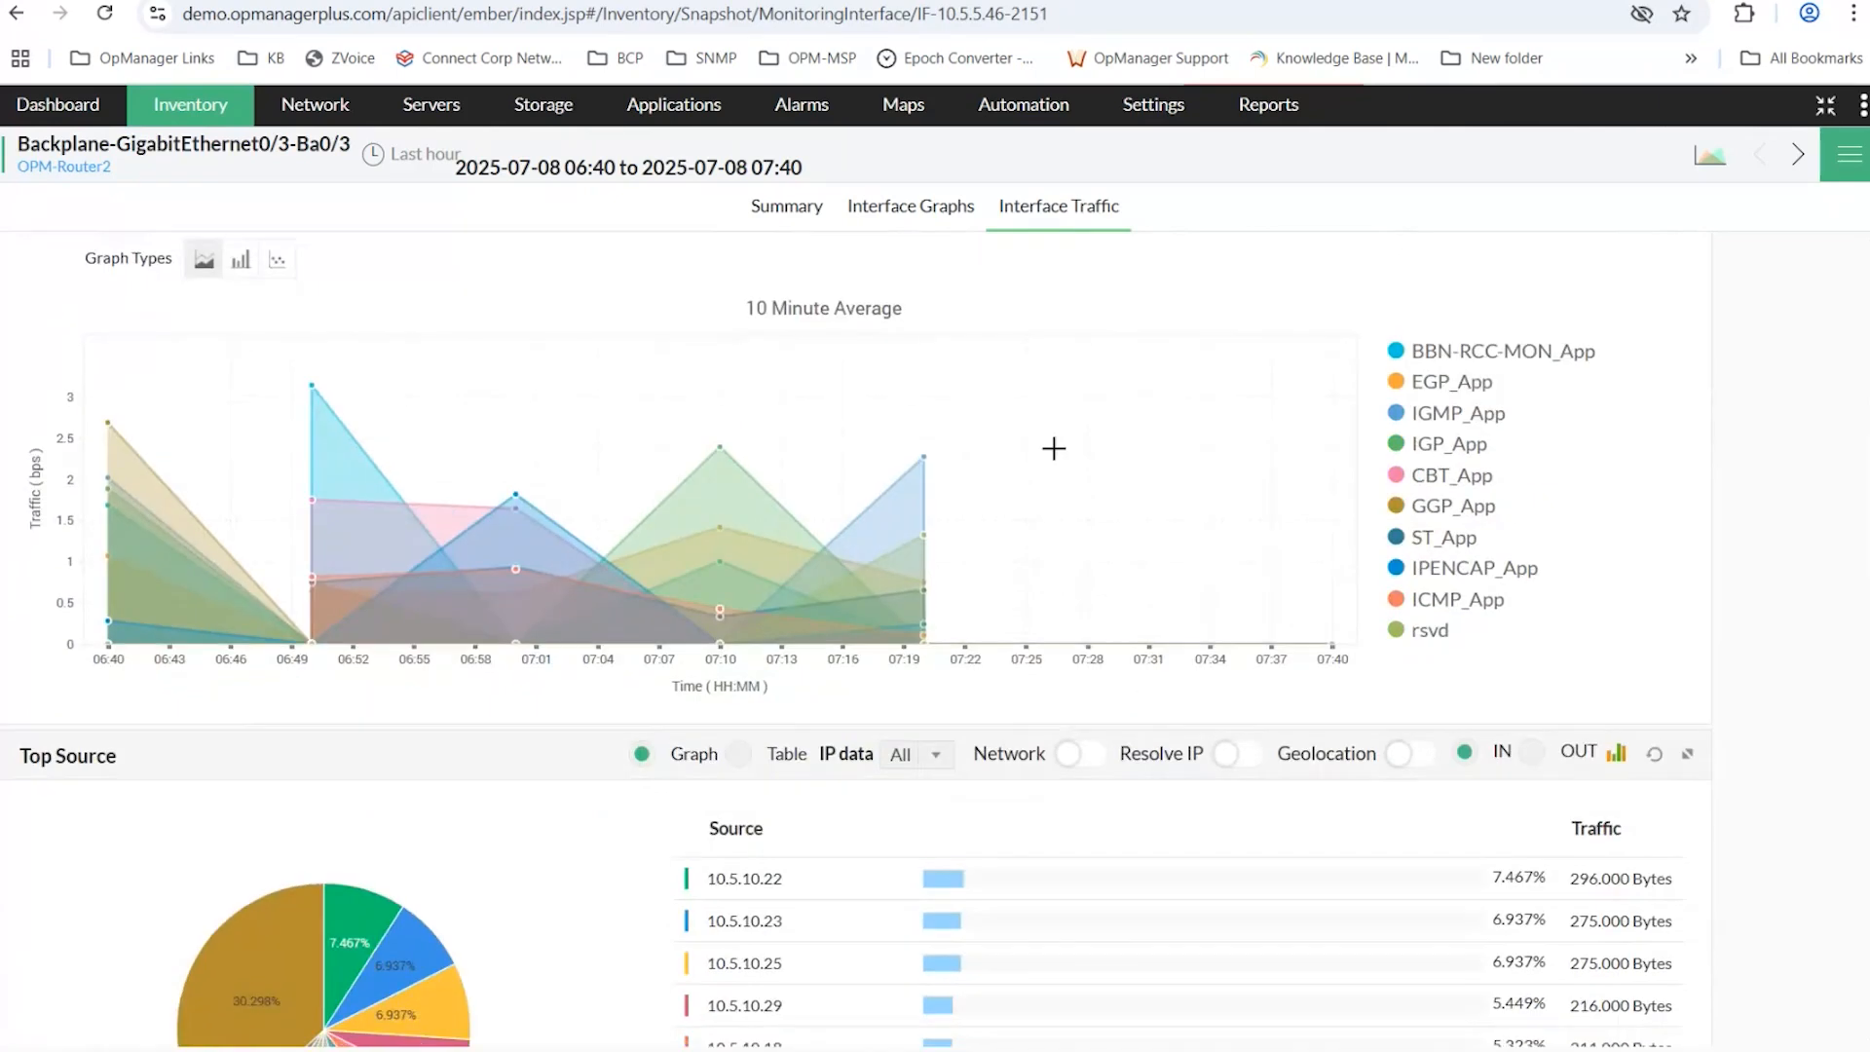
scroll(1053, 448, "down", 3)
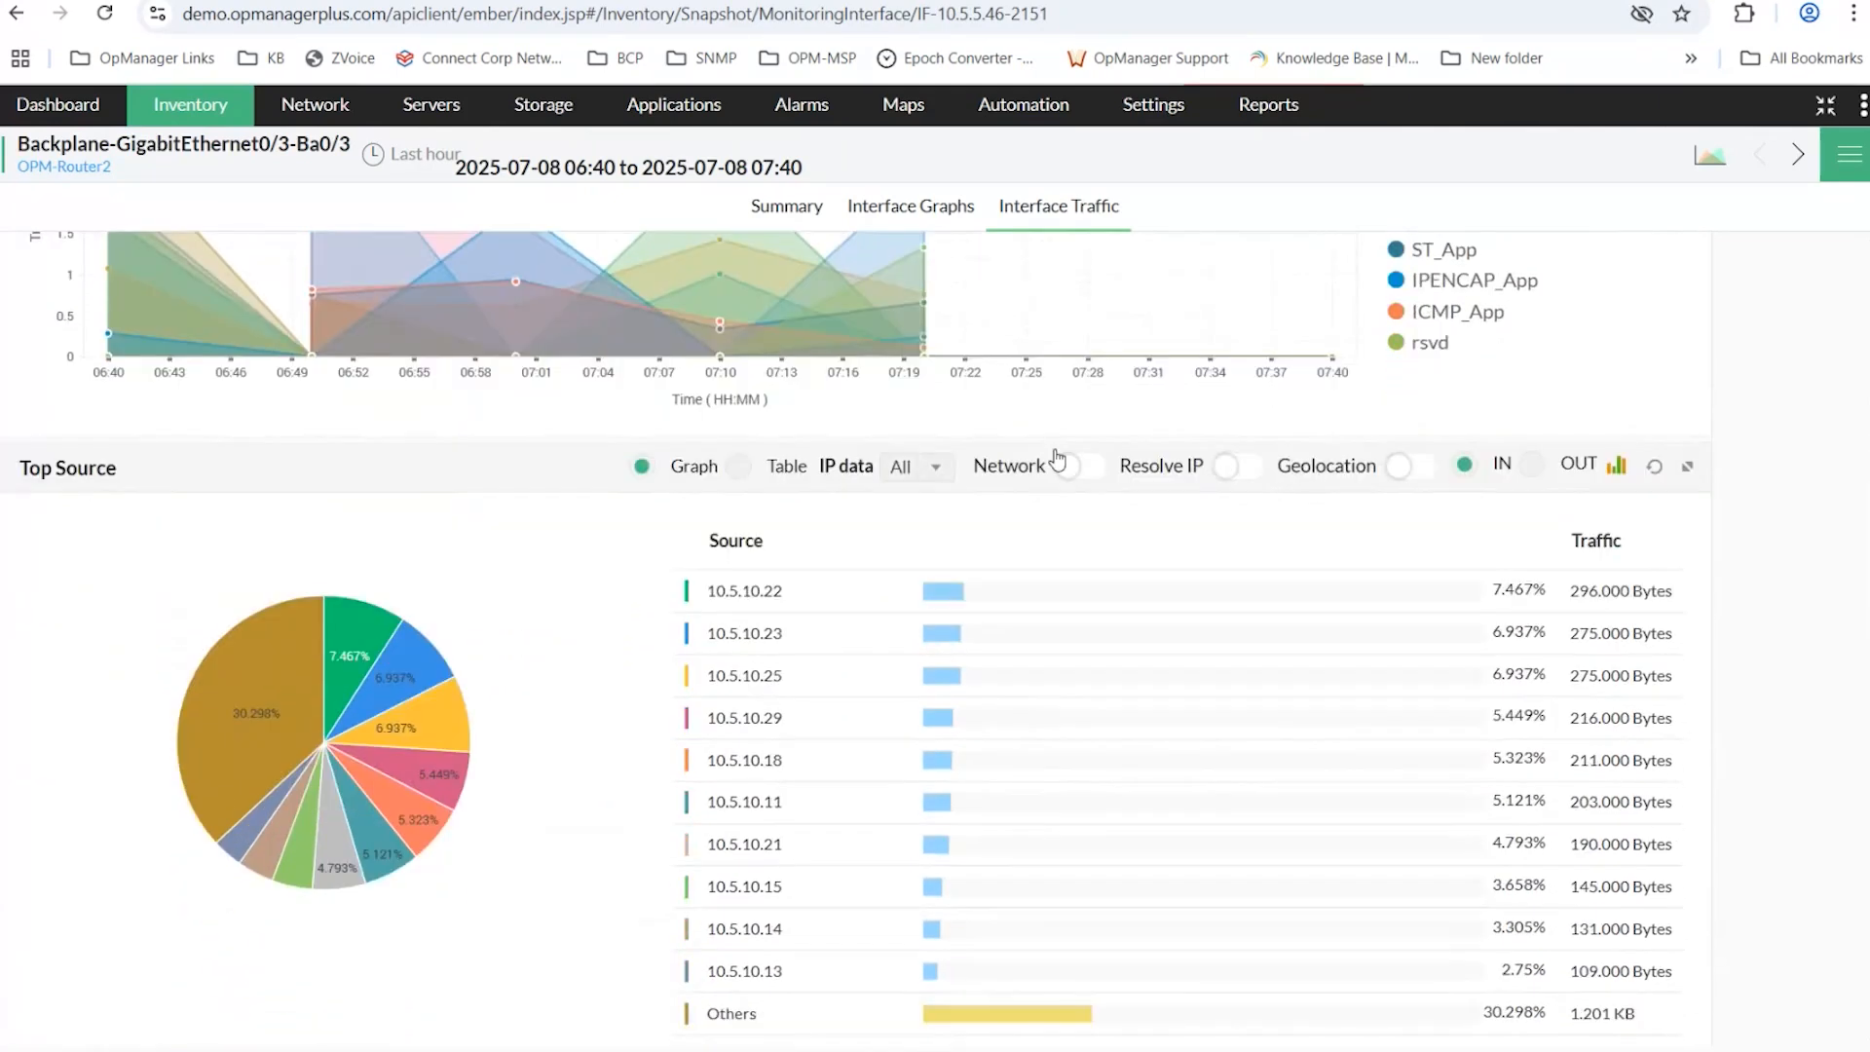
scroll(1058, 459, "down", 1)
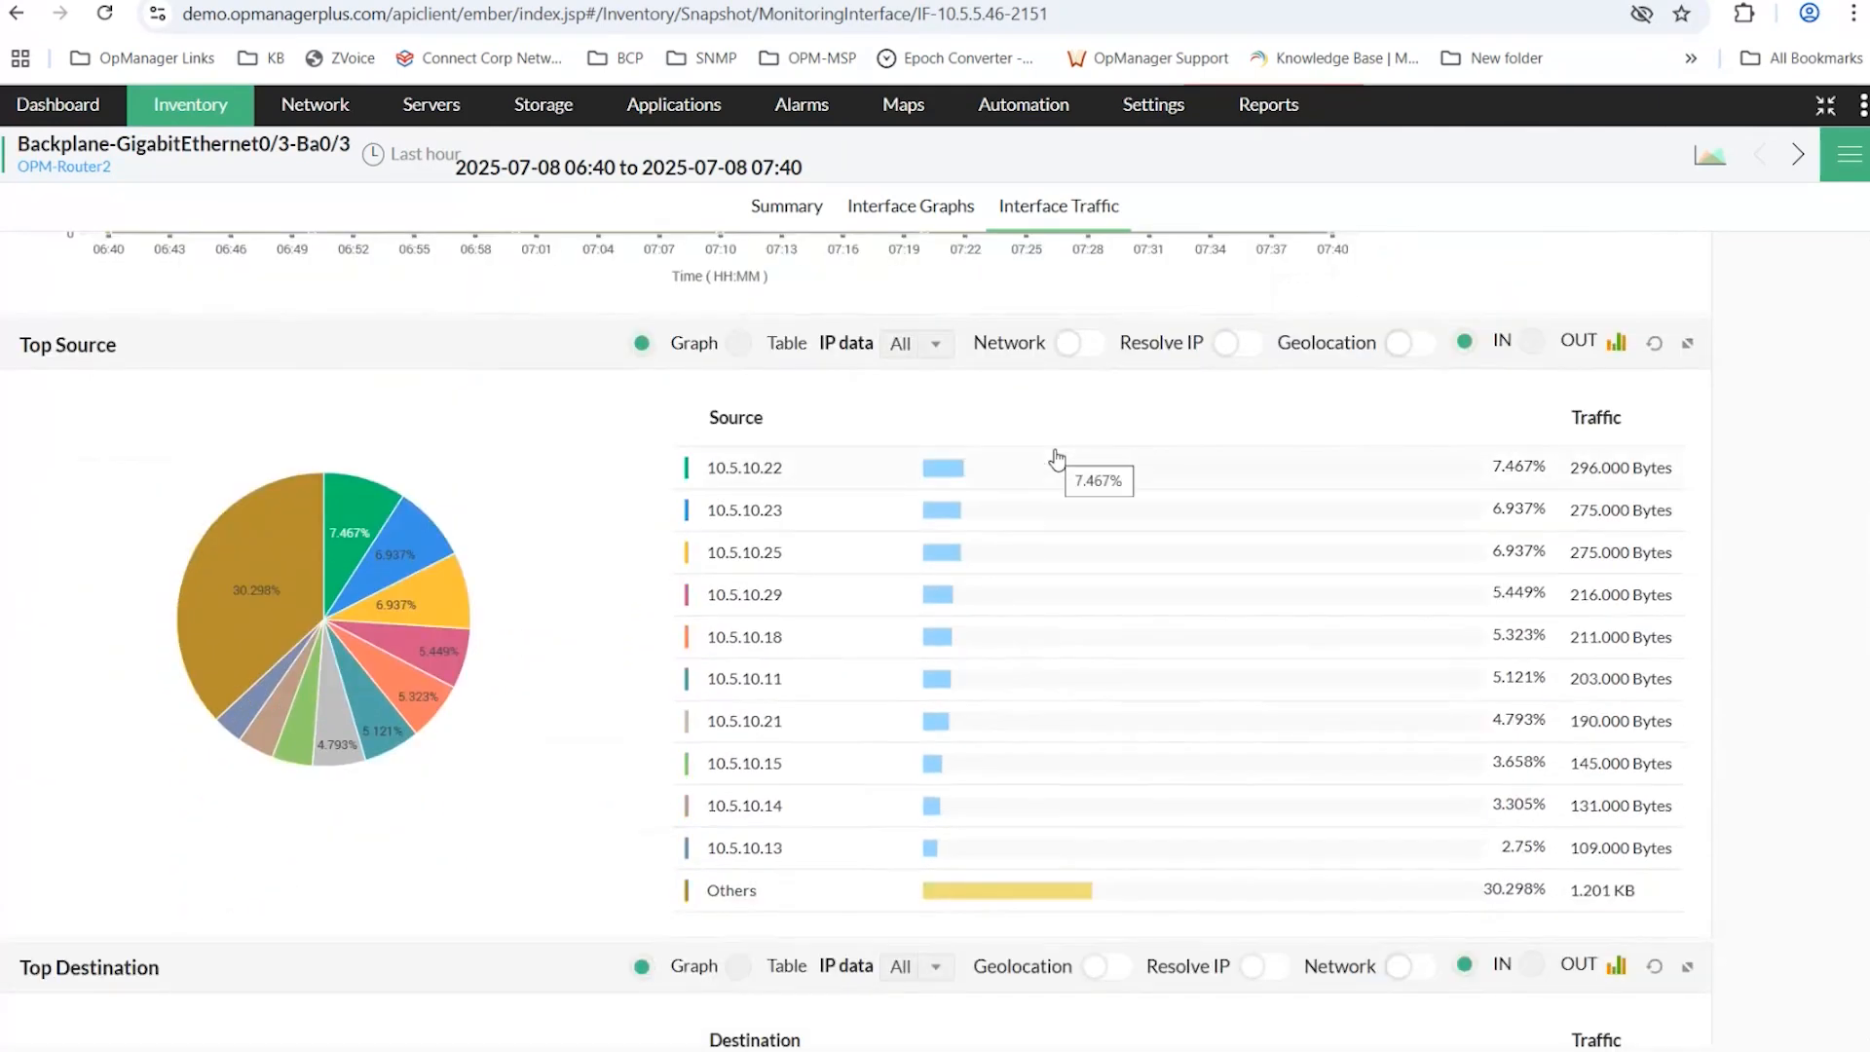
Return to the interface summary, inspect the In Speed and Out Speed fields in its configuration form, and cancel without saving.
left_click(787, 210)
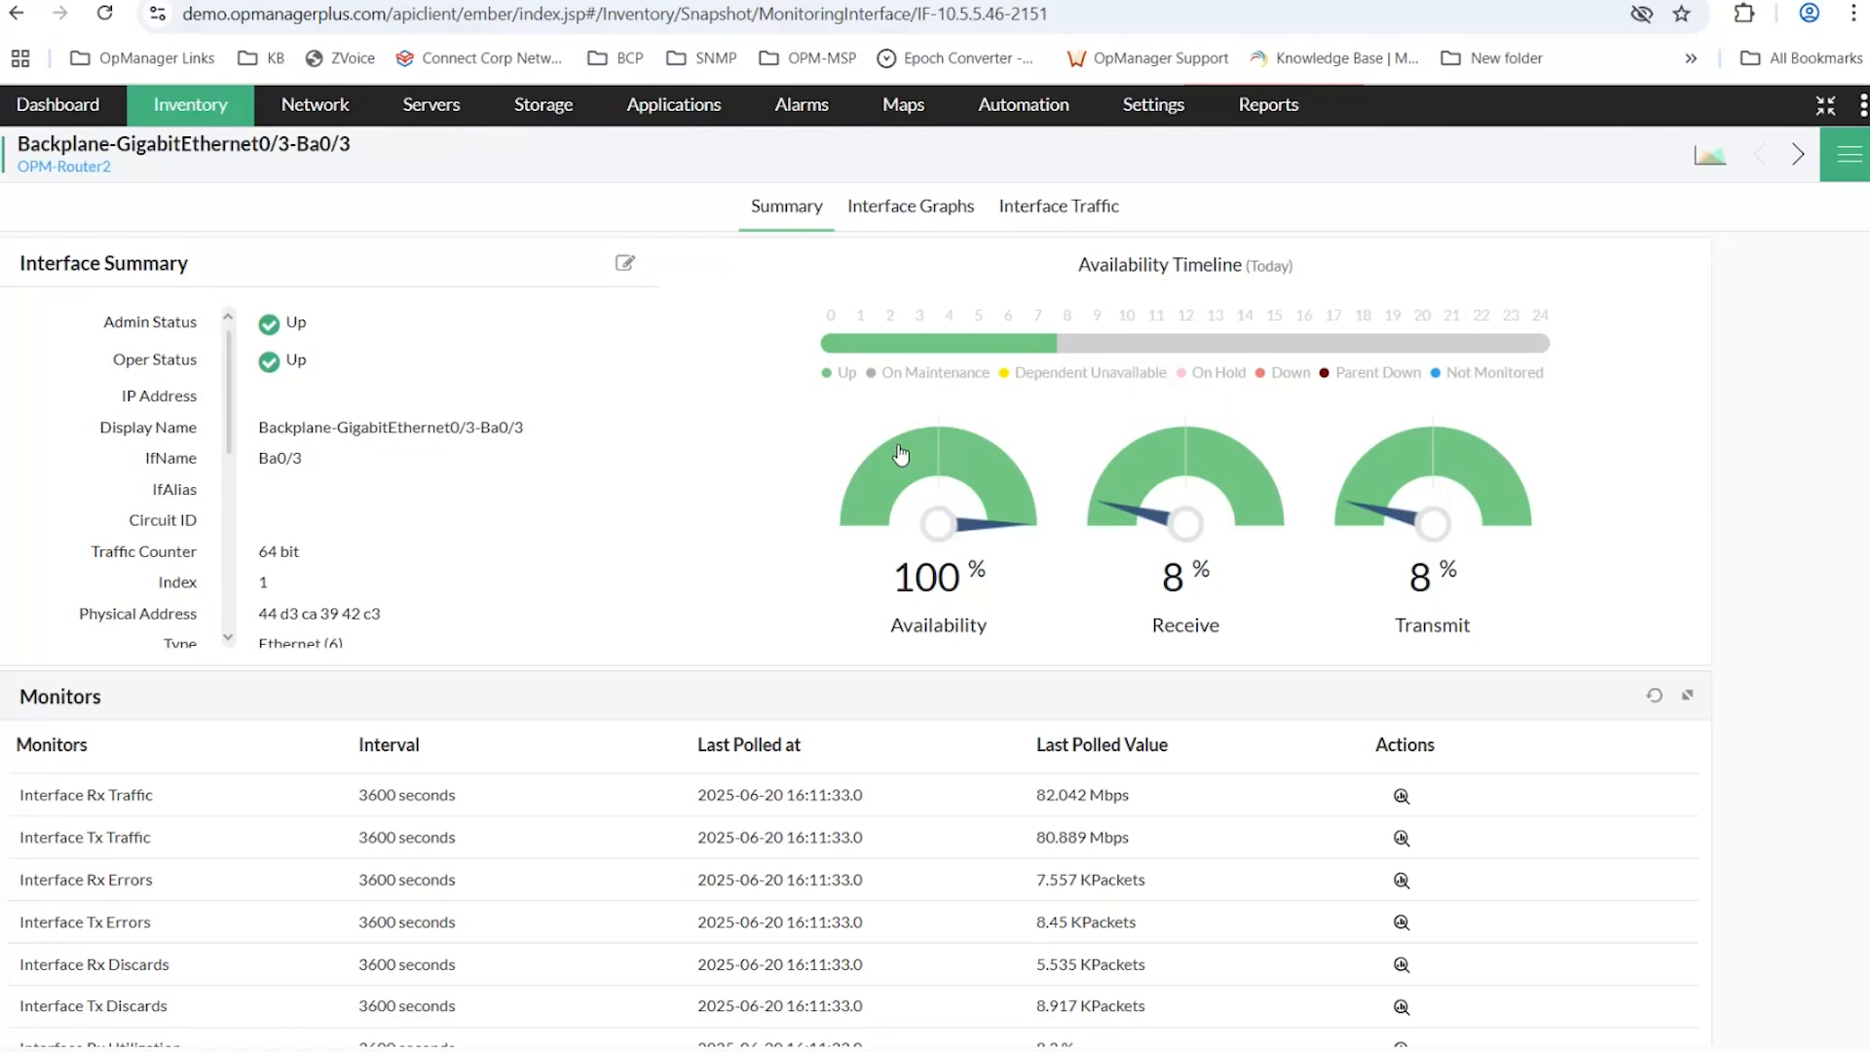
left_click(1849, 158)
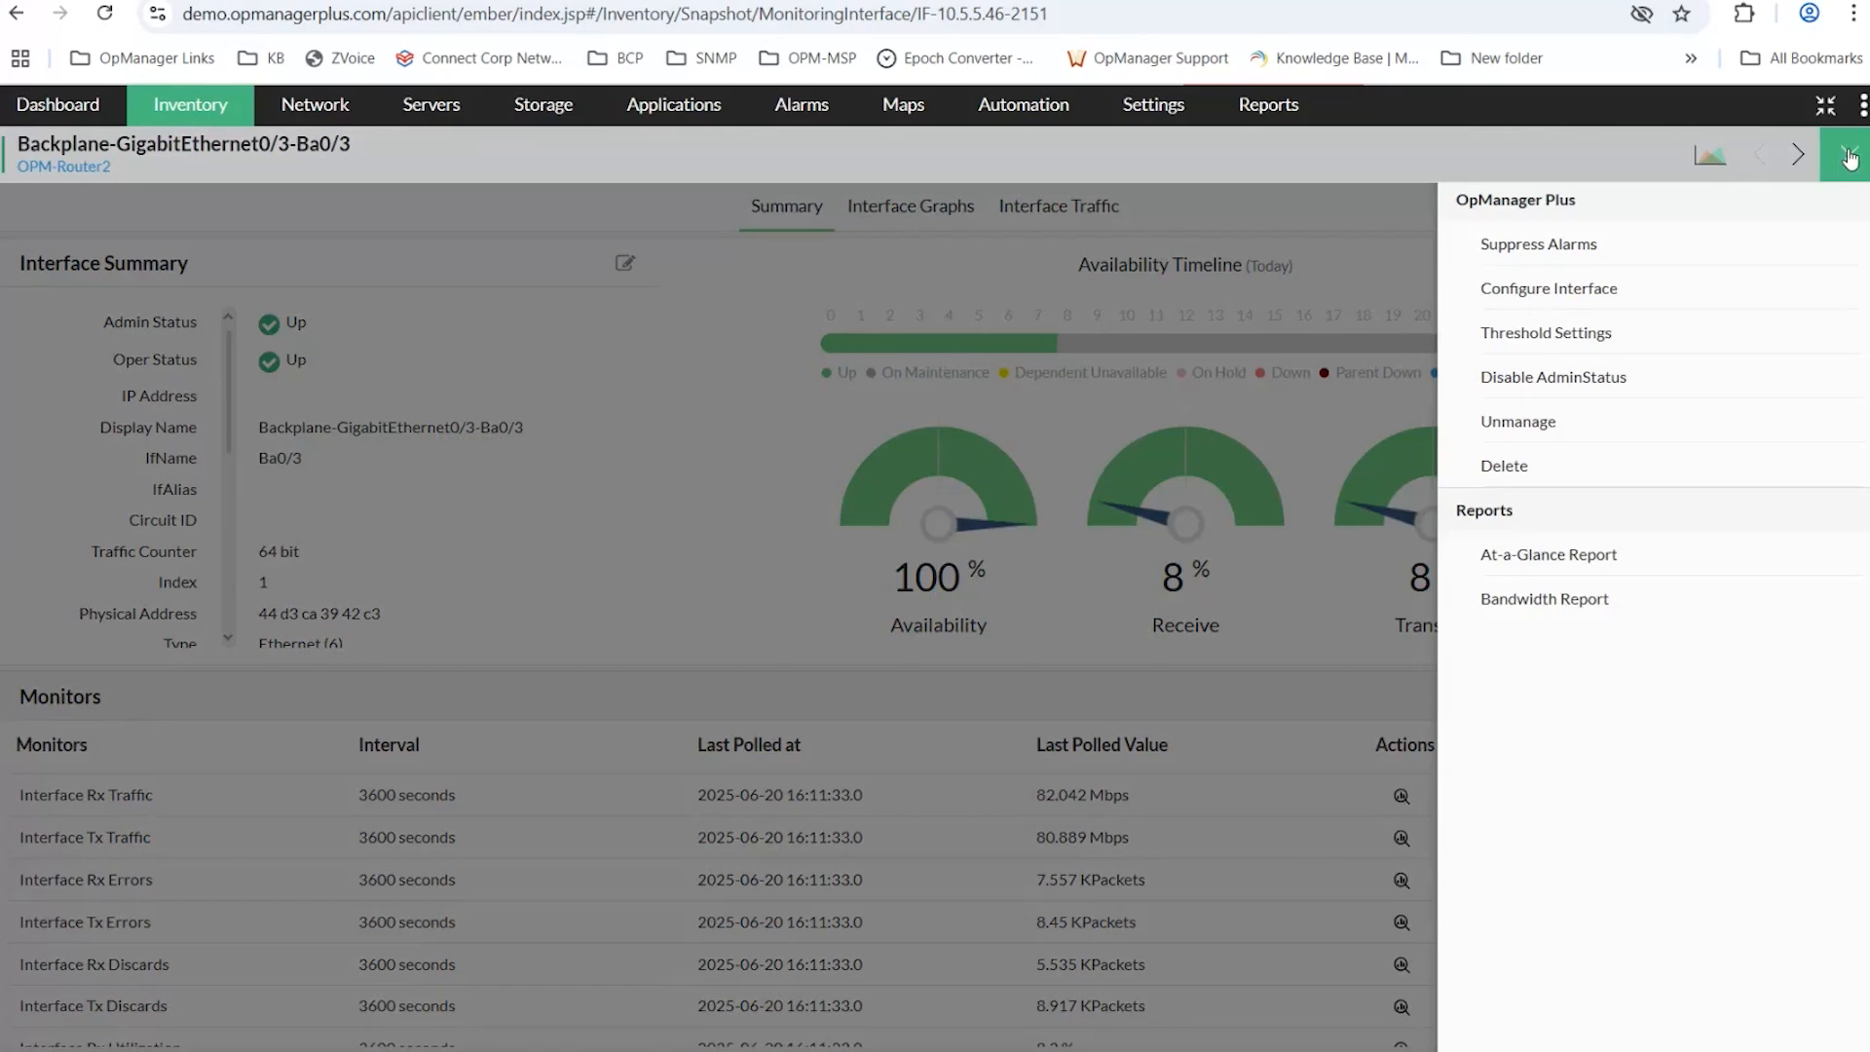
left_click(1579, 290)
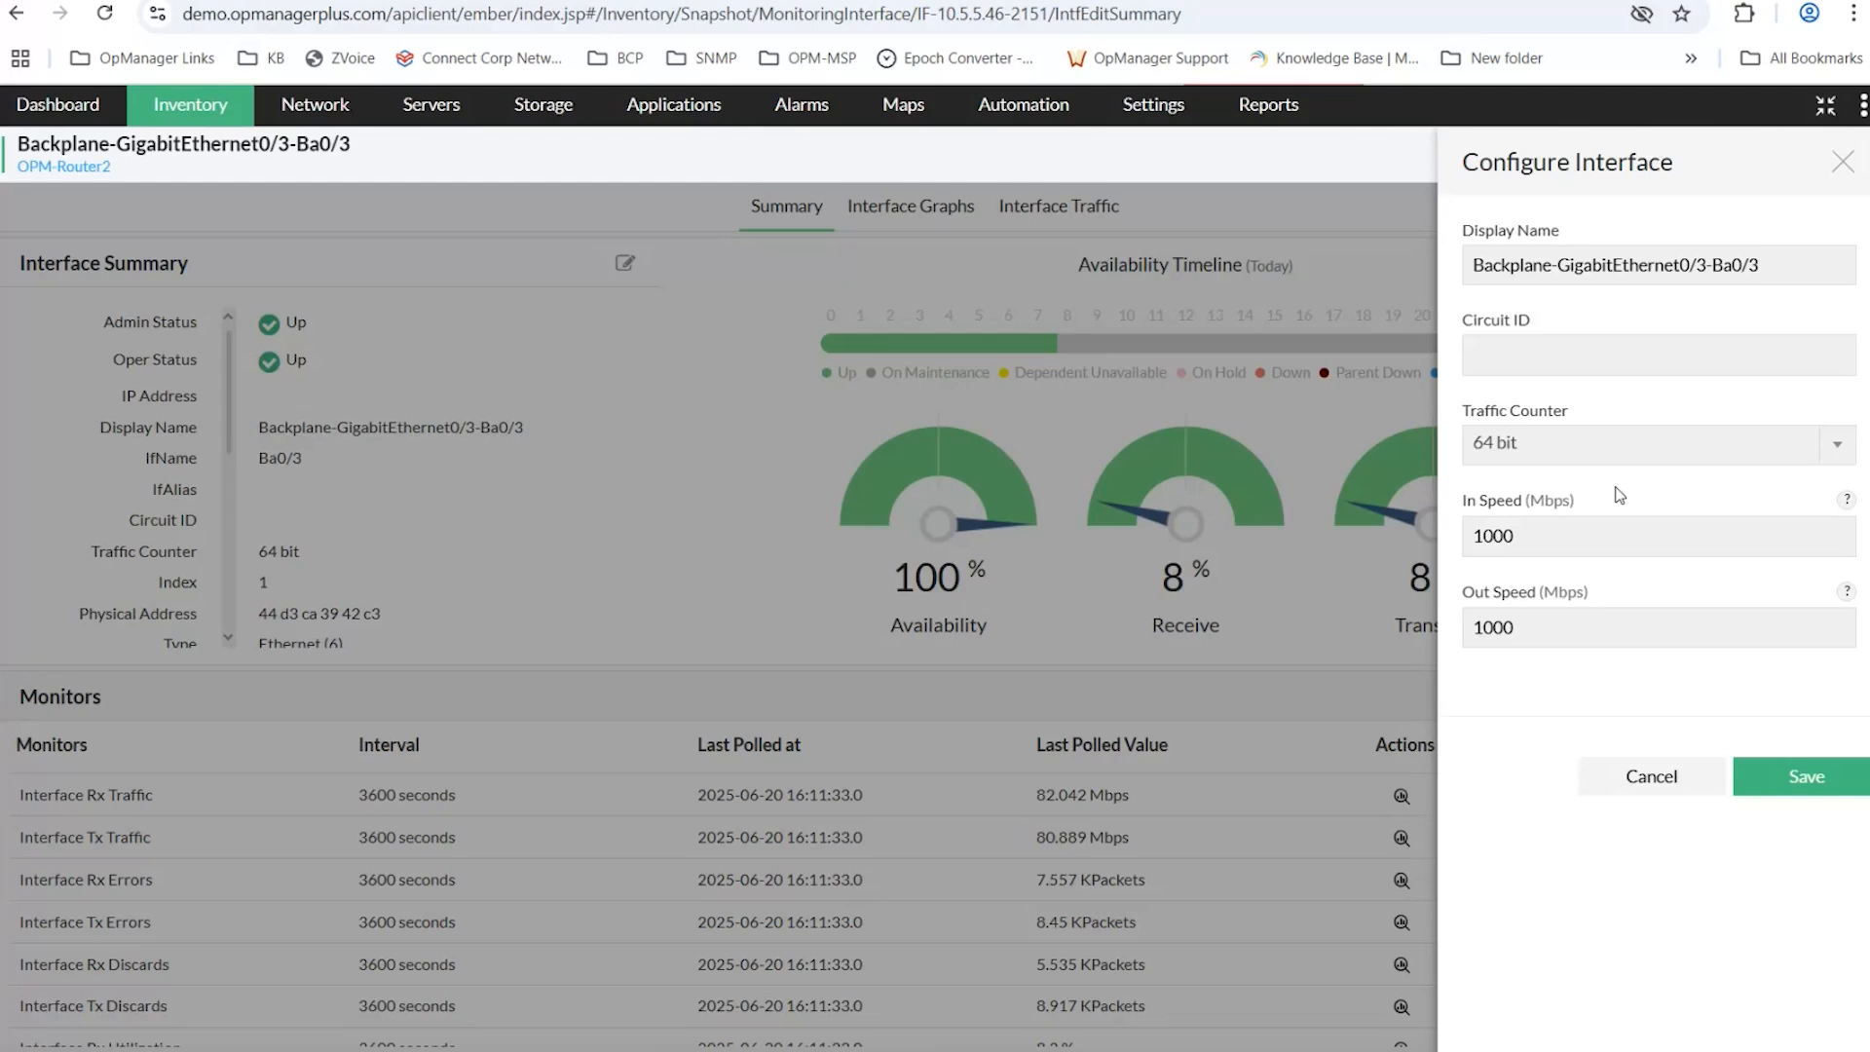
double_click(1504, 535)
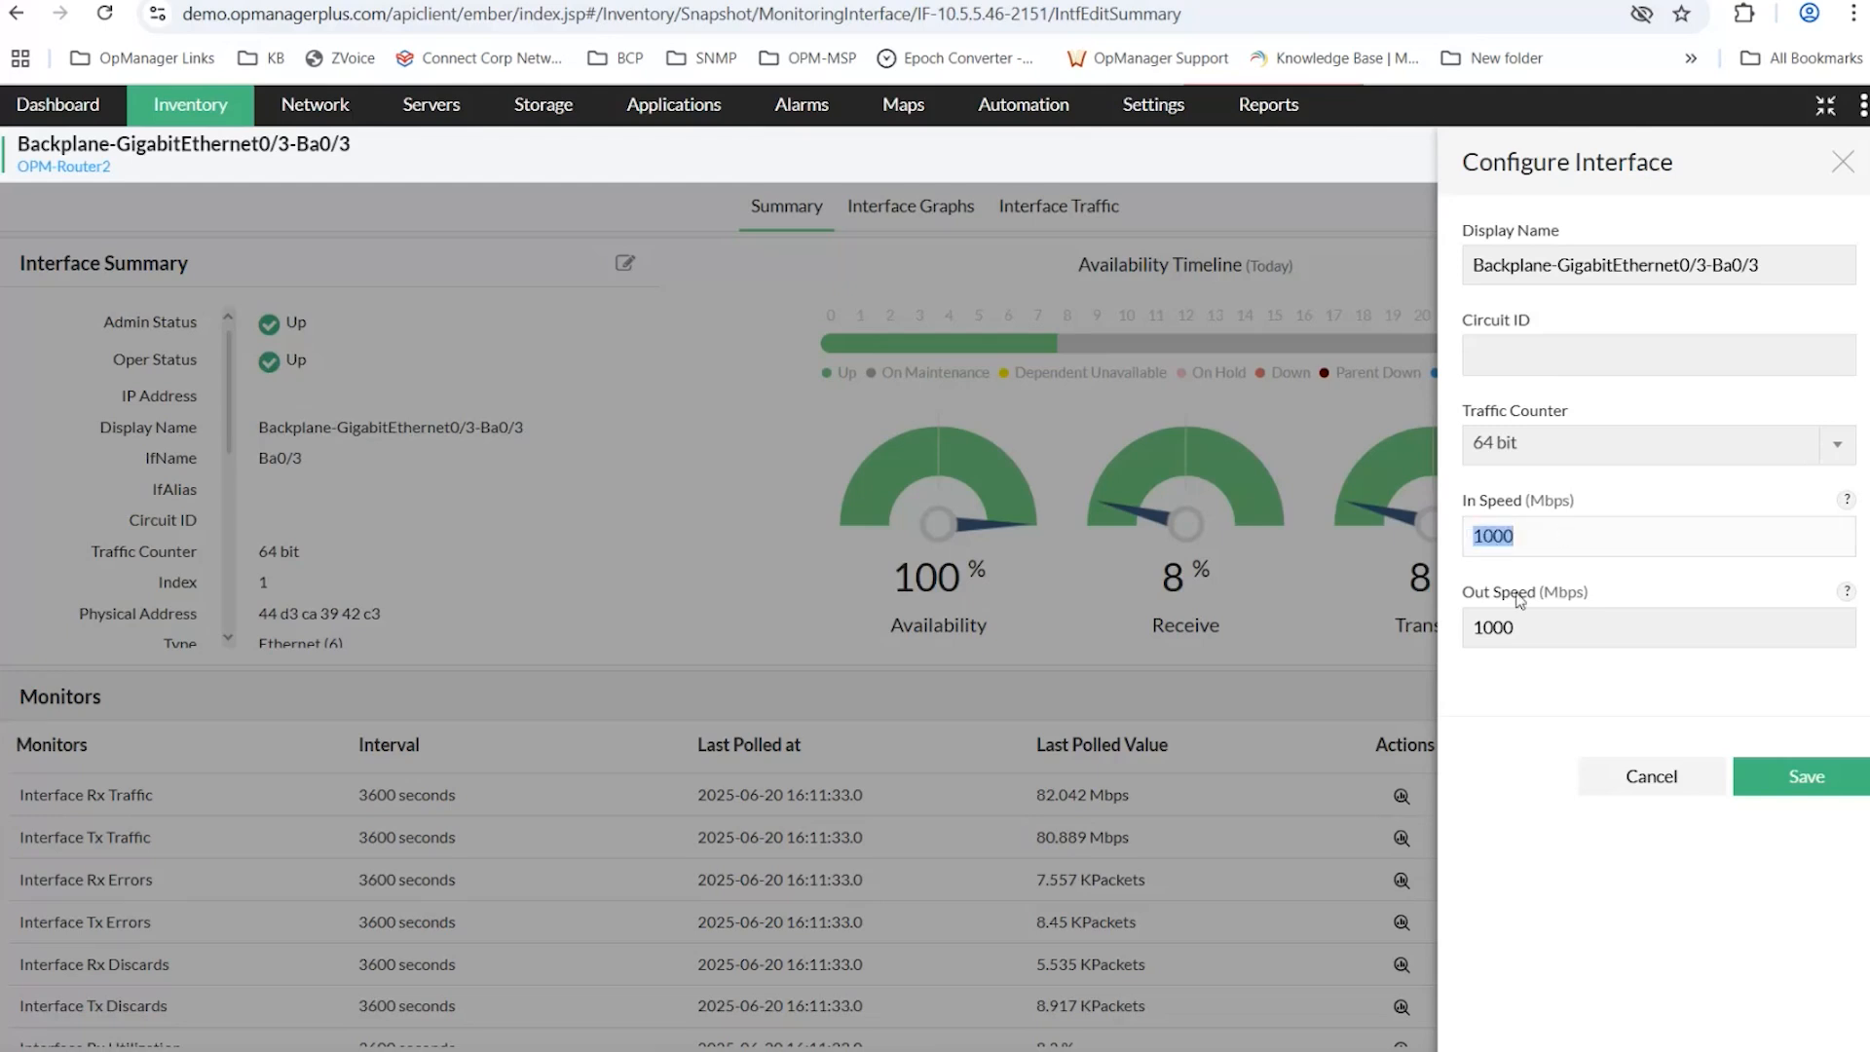
left_click(1679, 774)
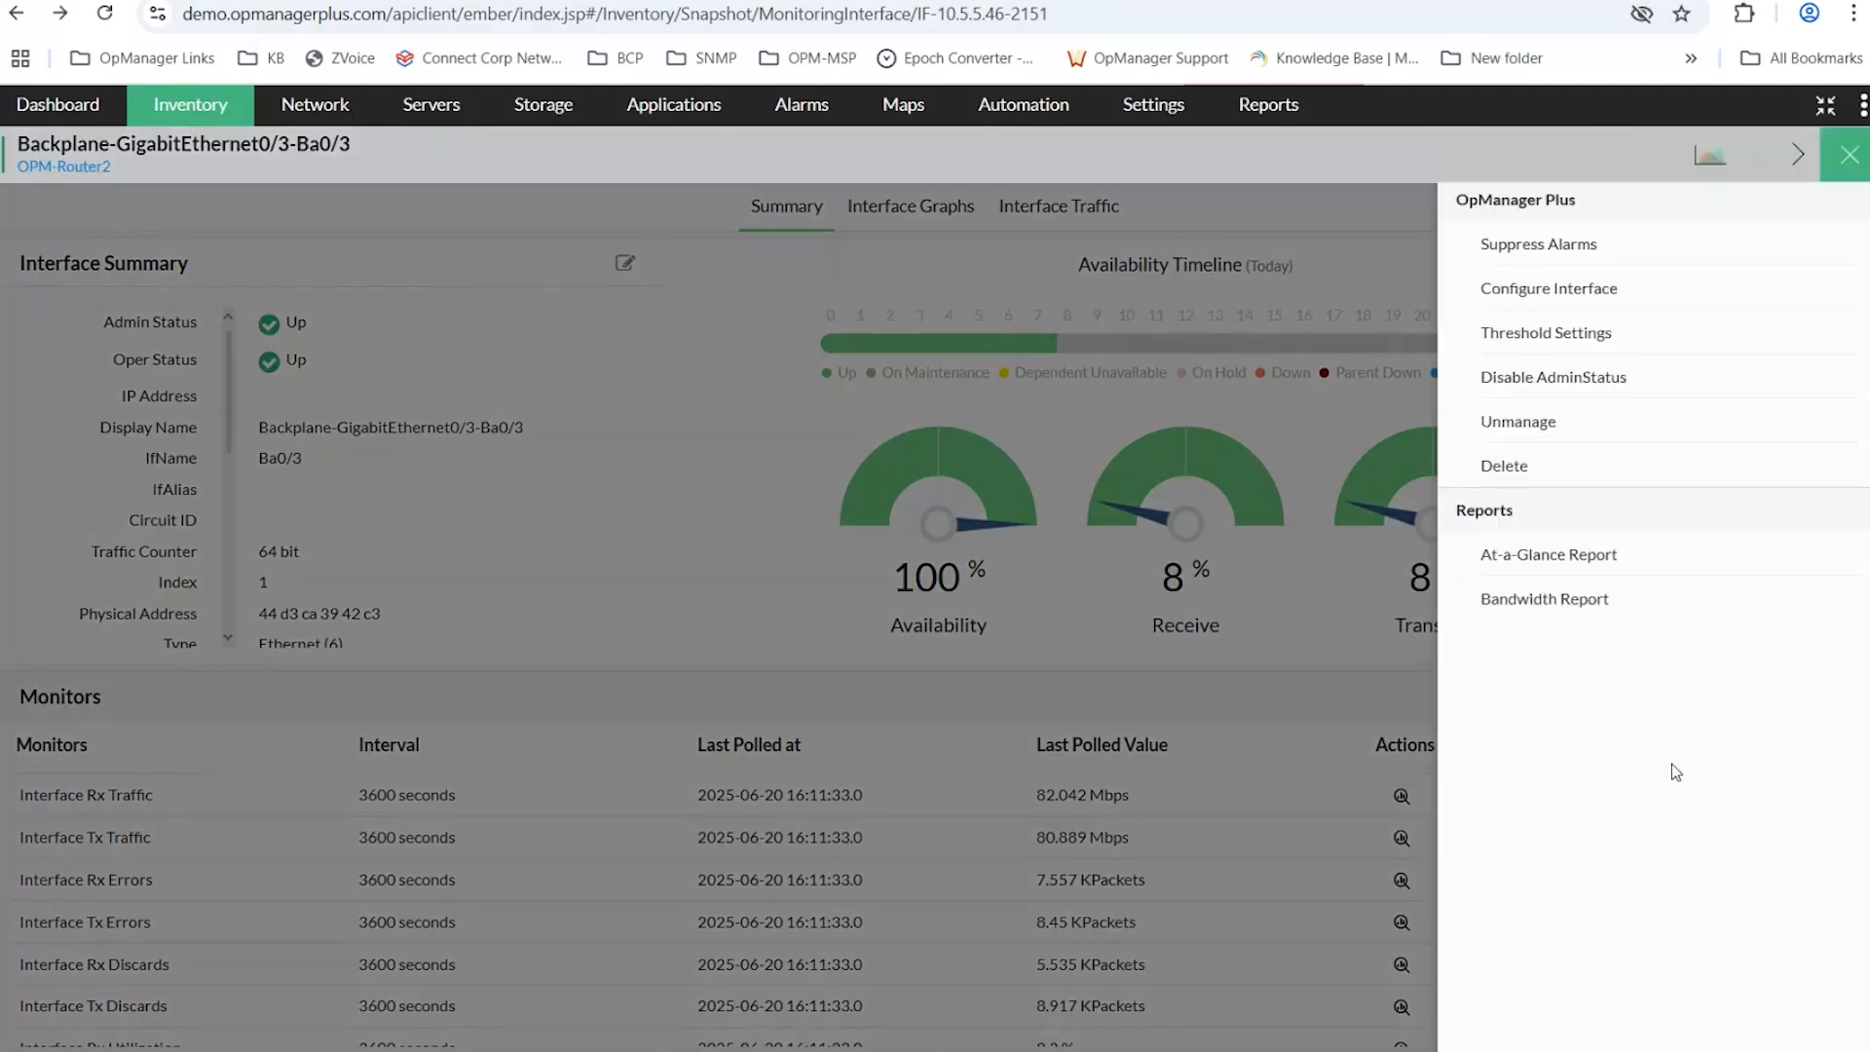
Open the backplane interface's threshold settings and enable the Utilization, Error Rate and Discard Rate thresholds.
left_click(1496, 337)
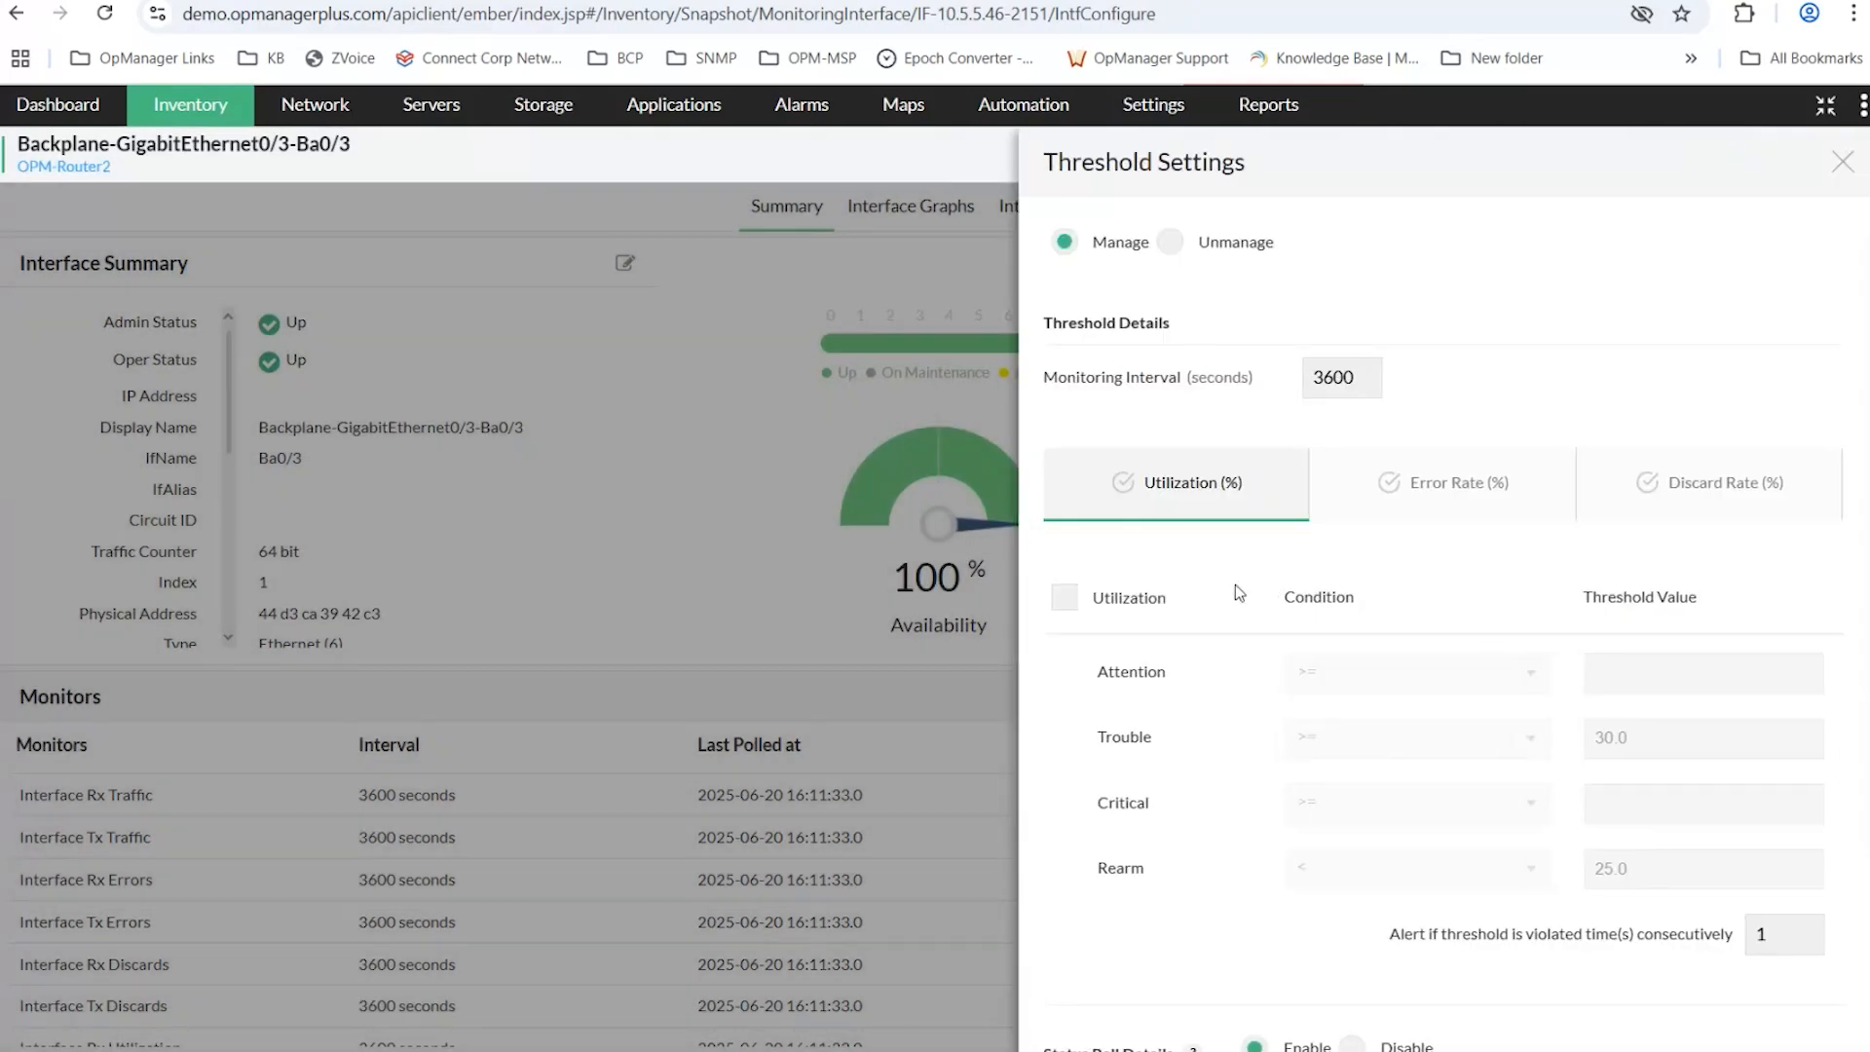
left_click(1065, 600)
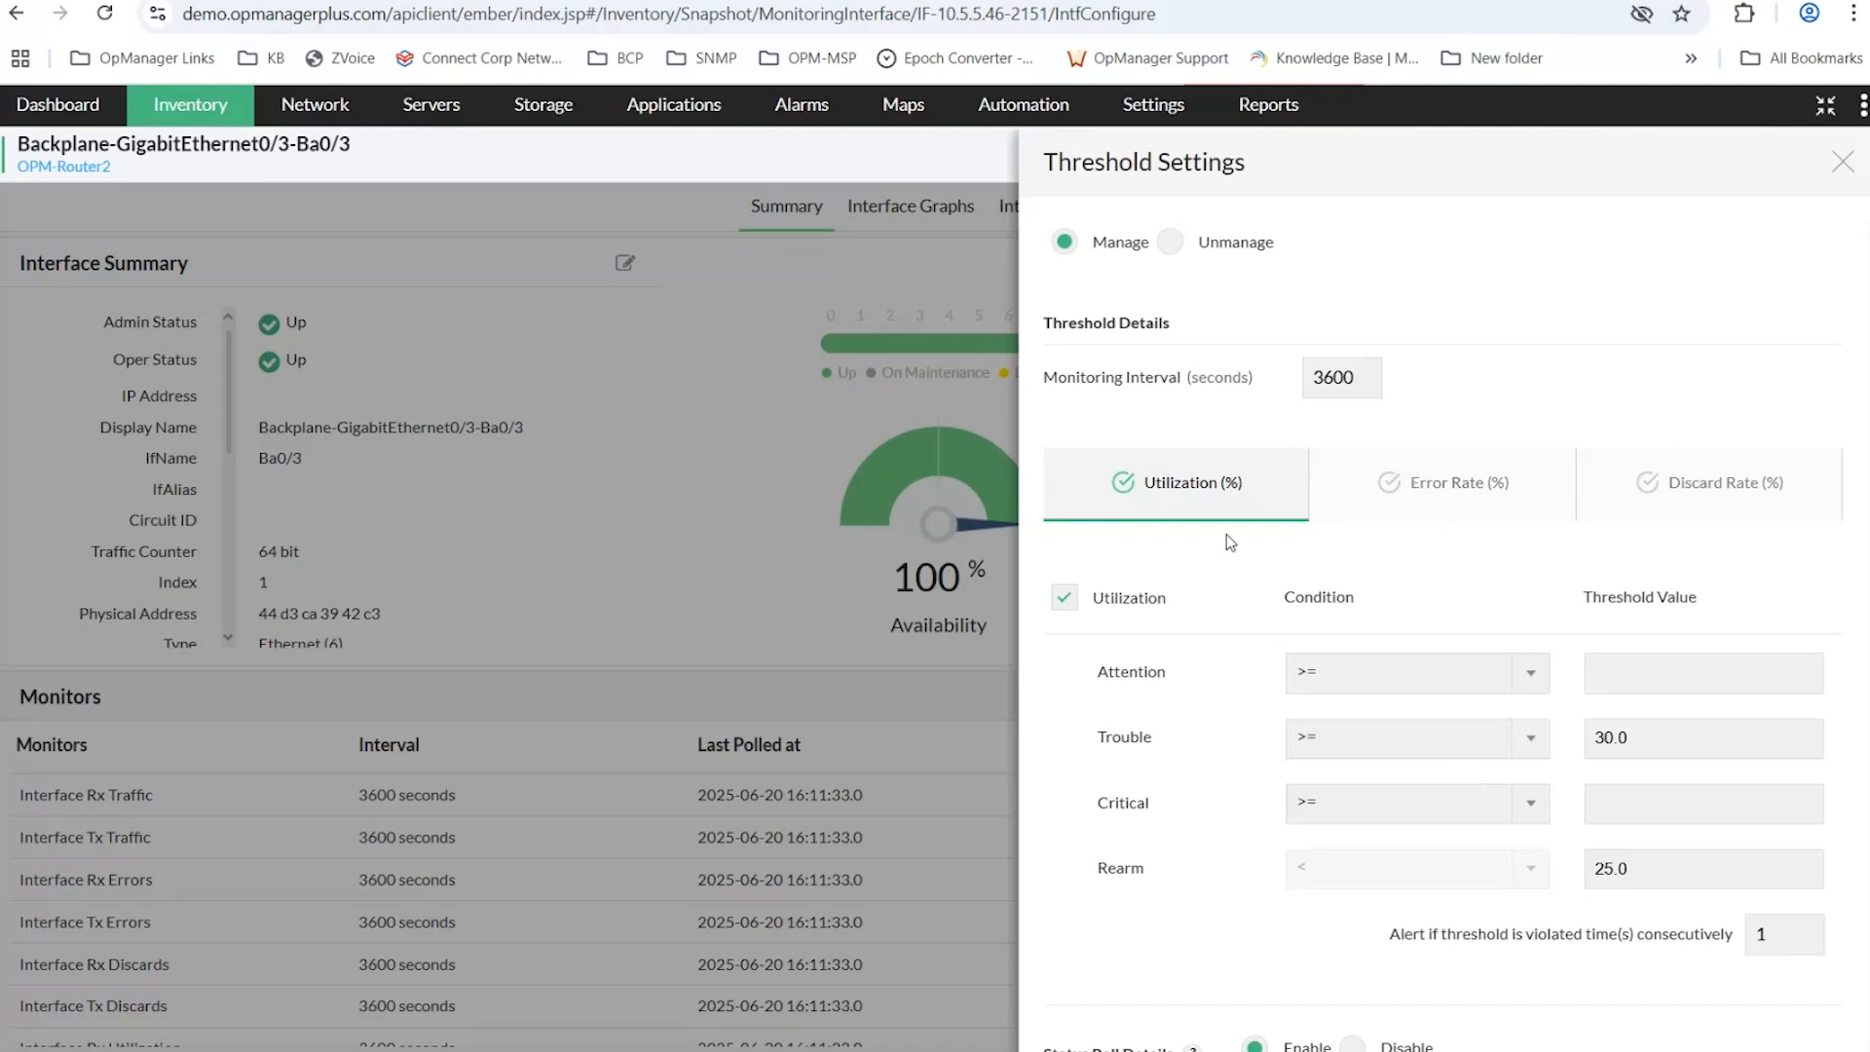
left_click(1363, 511)
left_click(1066, 597)
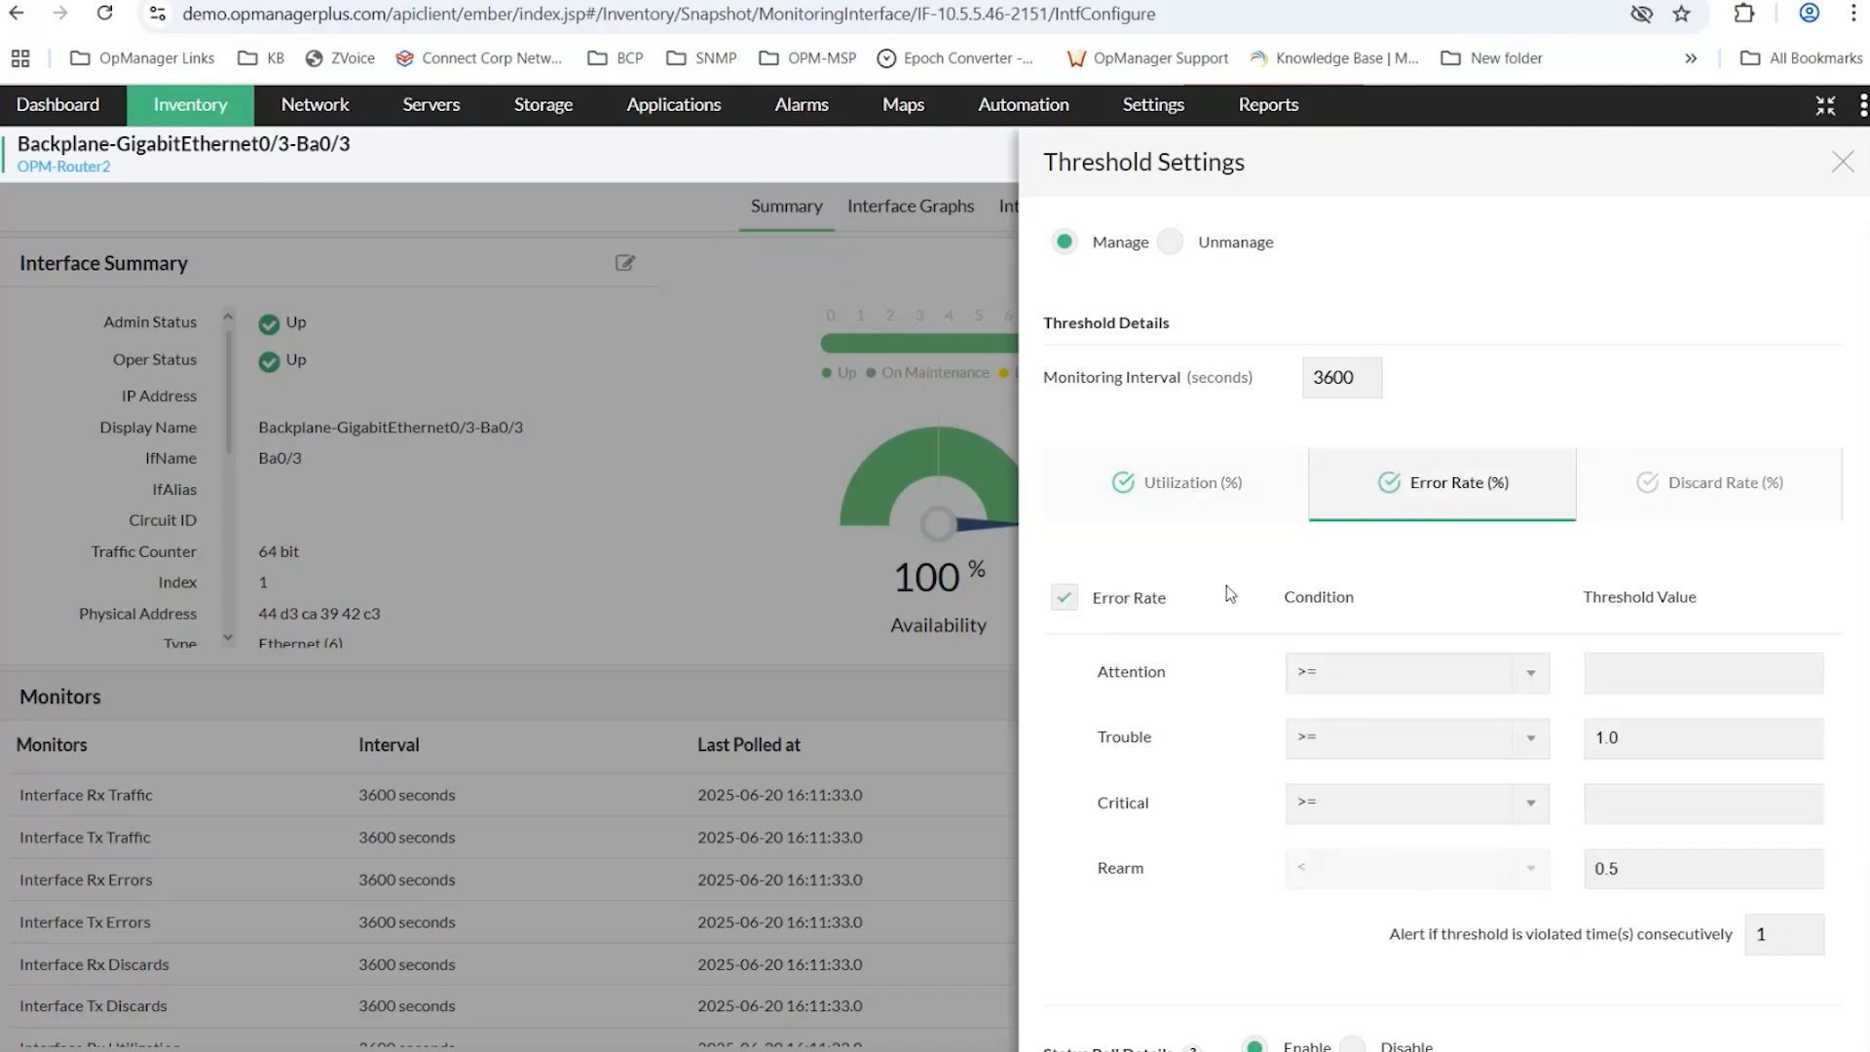
left_click(1714, 490)
left_click(1064, 598)
Review the discard thresholds, Status Poll Details help, consecutive-unavailability alarm count and monitoring interval, and close the threshold settings without saving.
scroll(1280, 749, "down", 1)
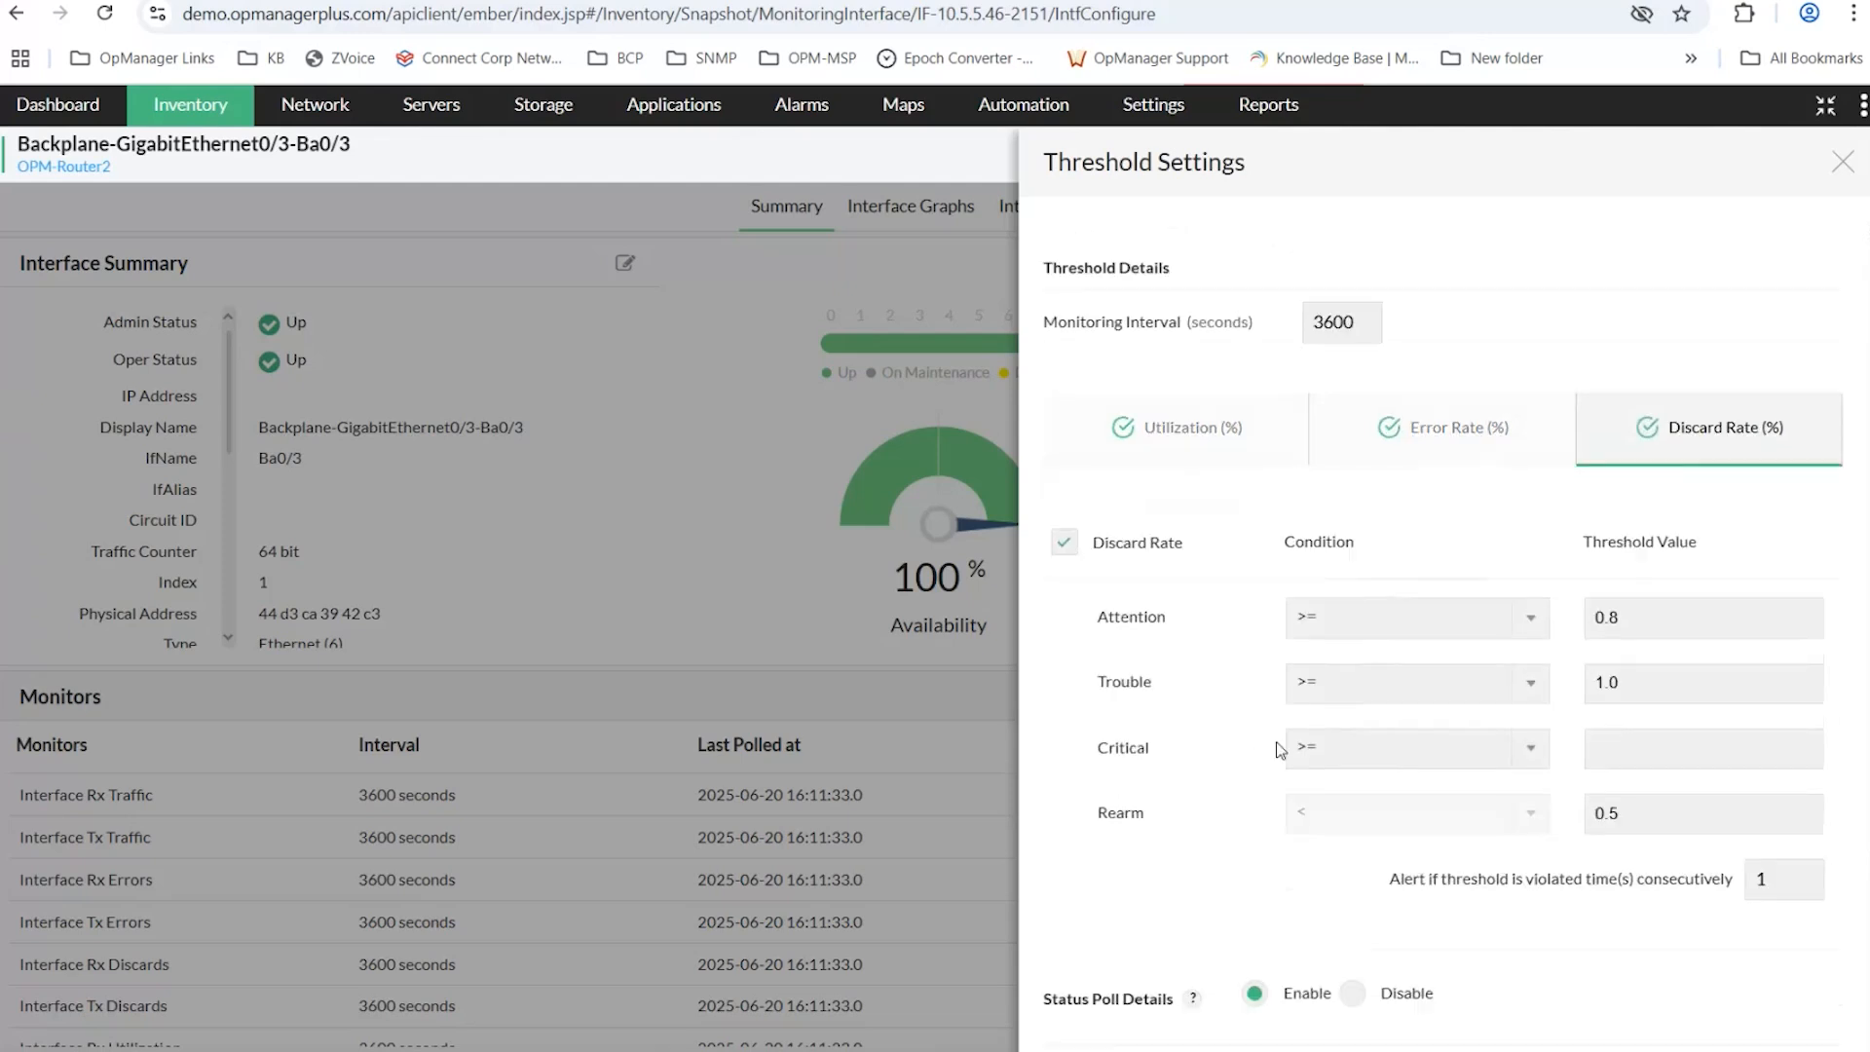
scroll(1279, 750, "down", 2)
scroll(1444, 801, "down", 2)
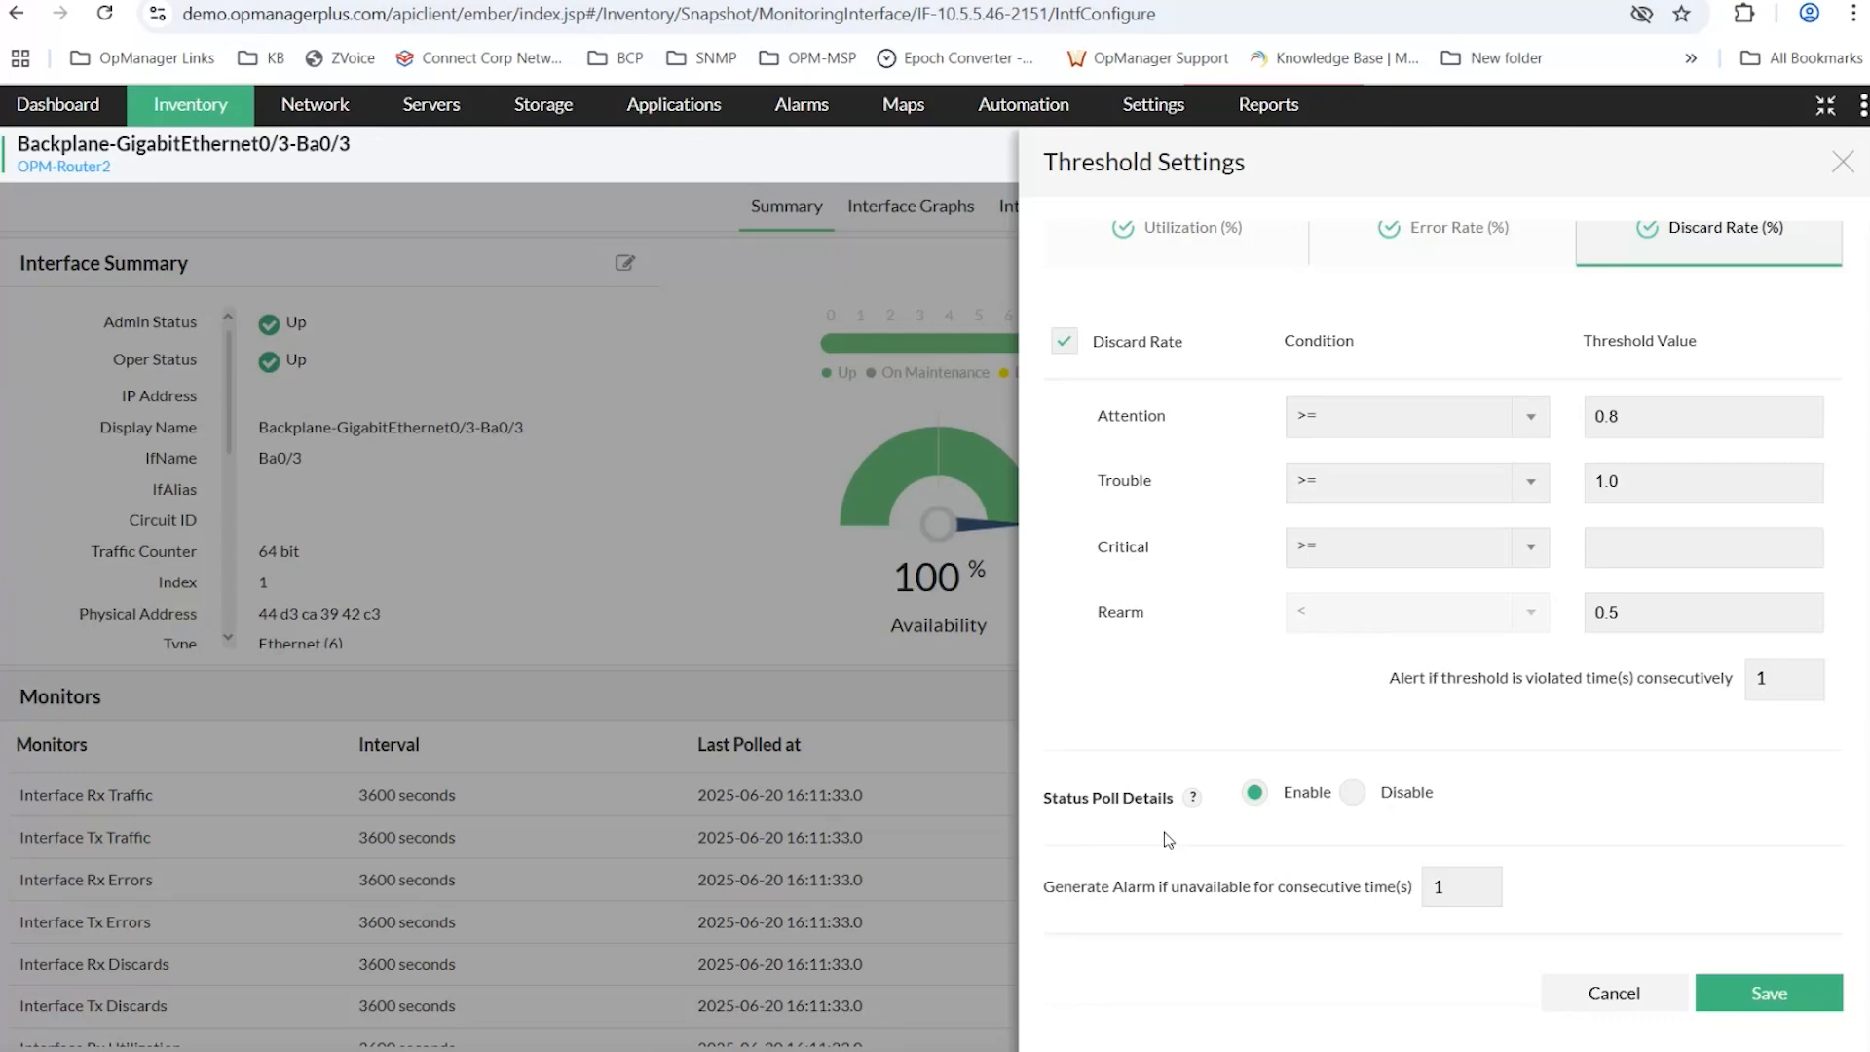
mouse_move(1190, 800)
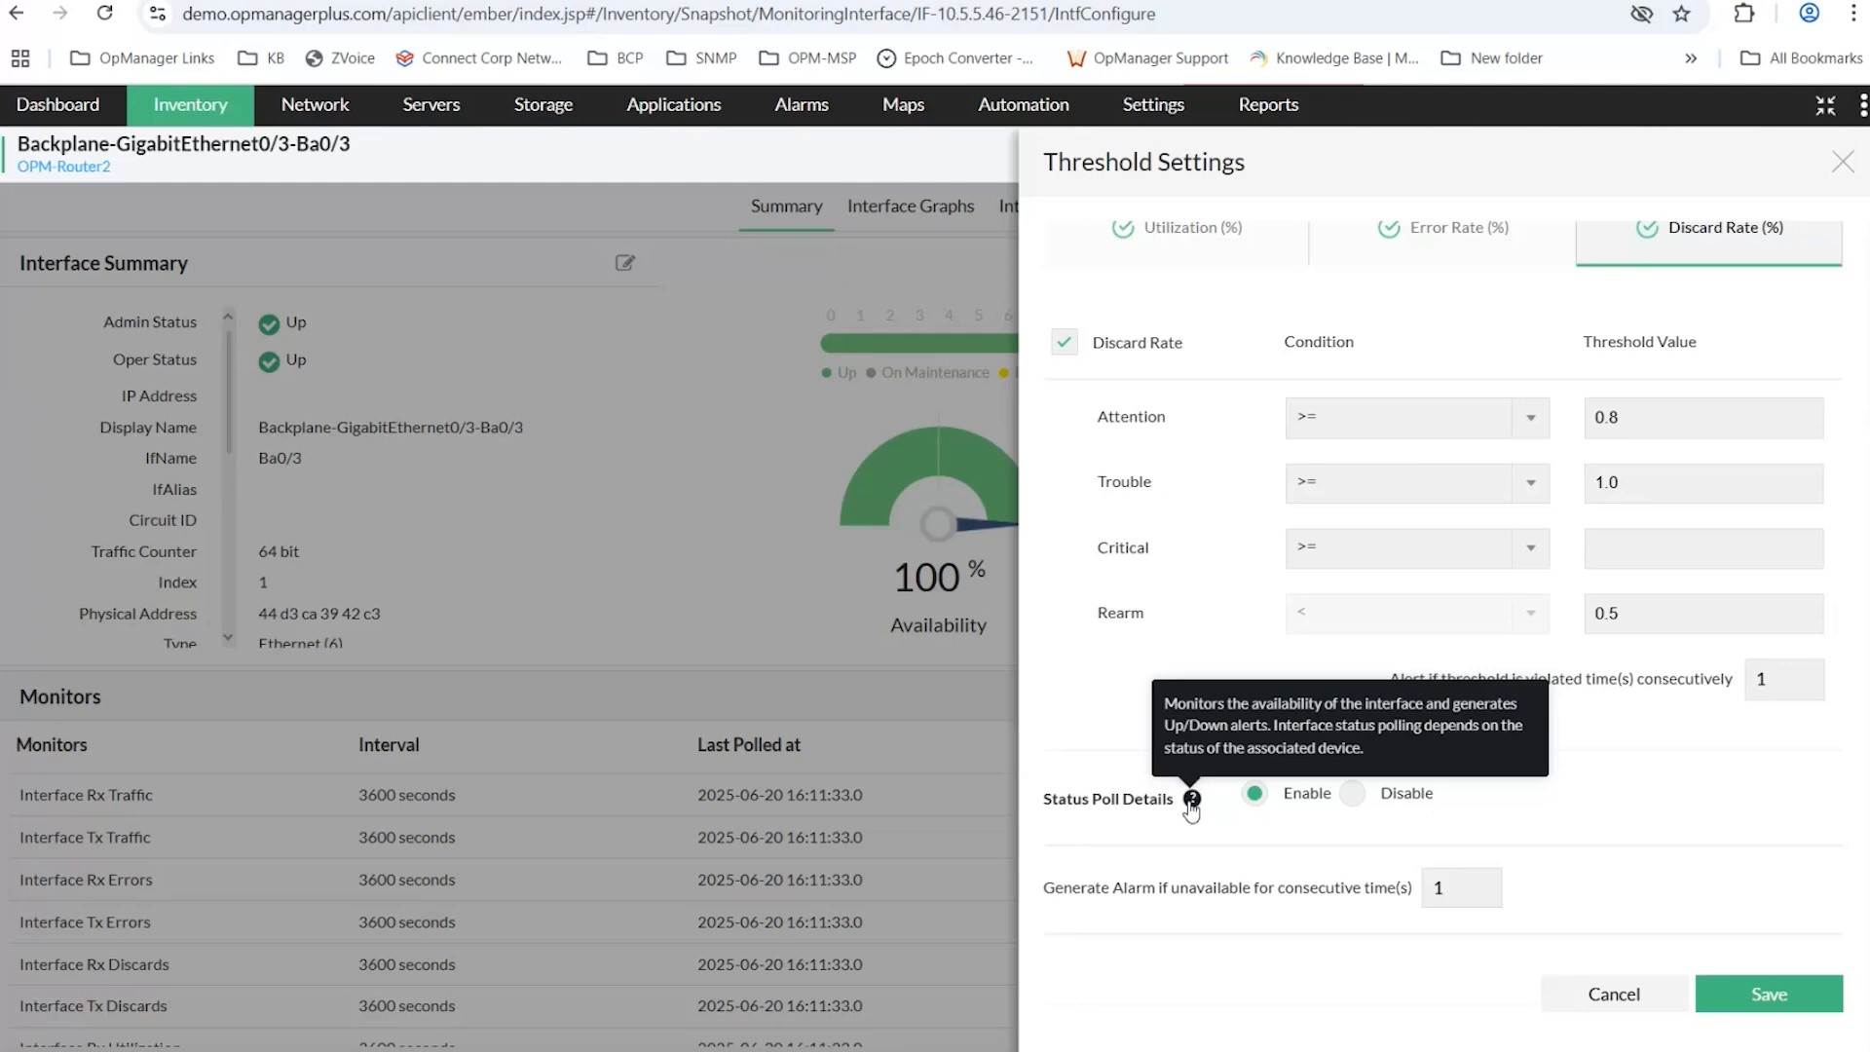
left_click(1458, 898)
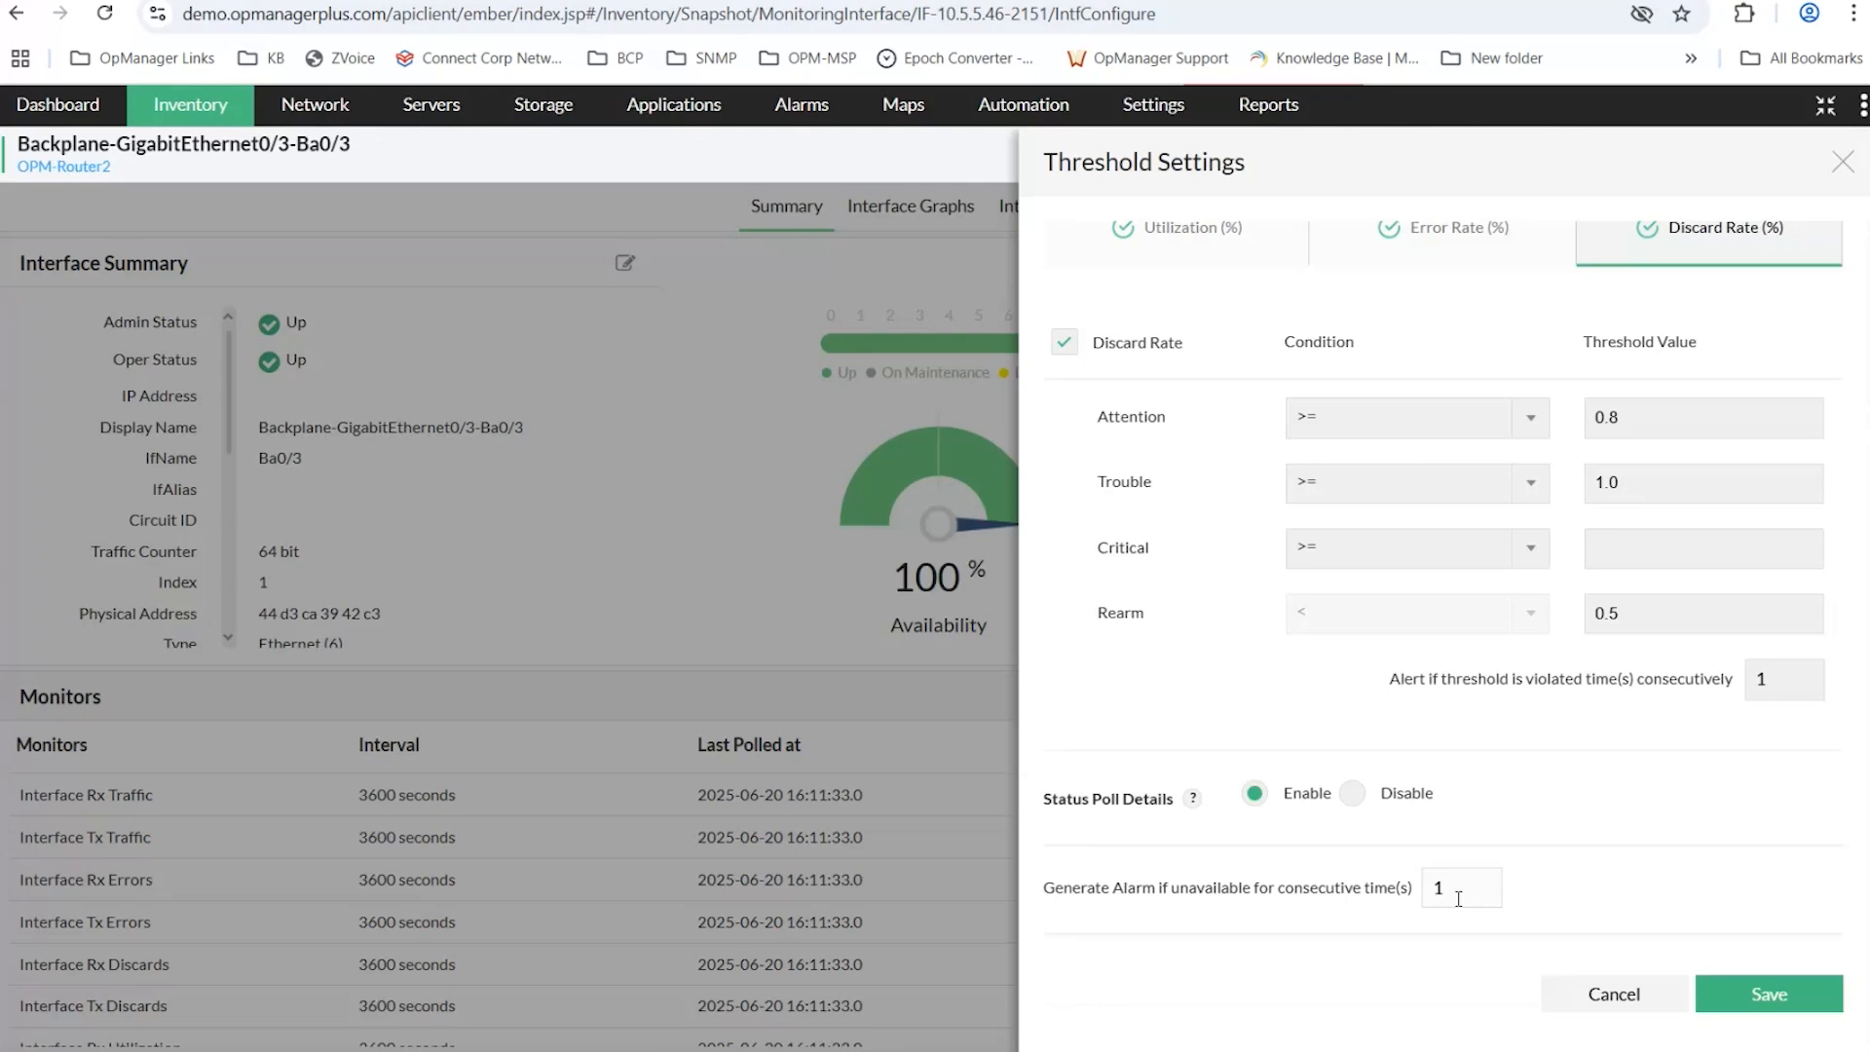
scroll(1460, 900, "up", 2)
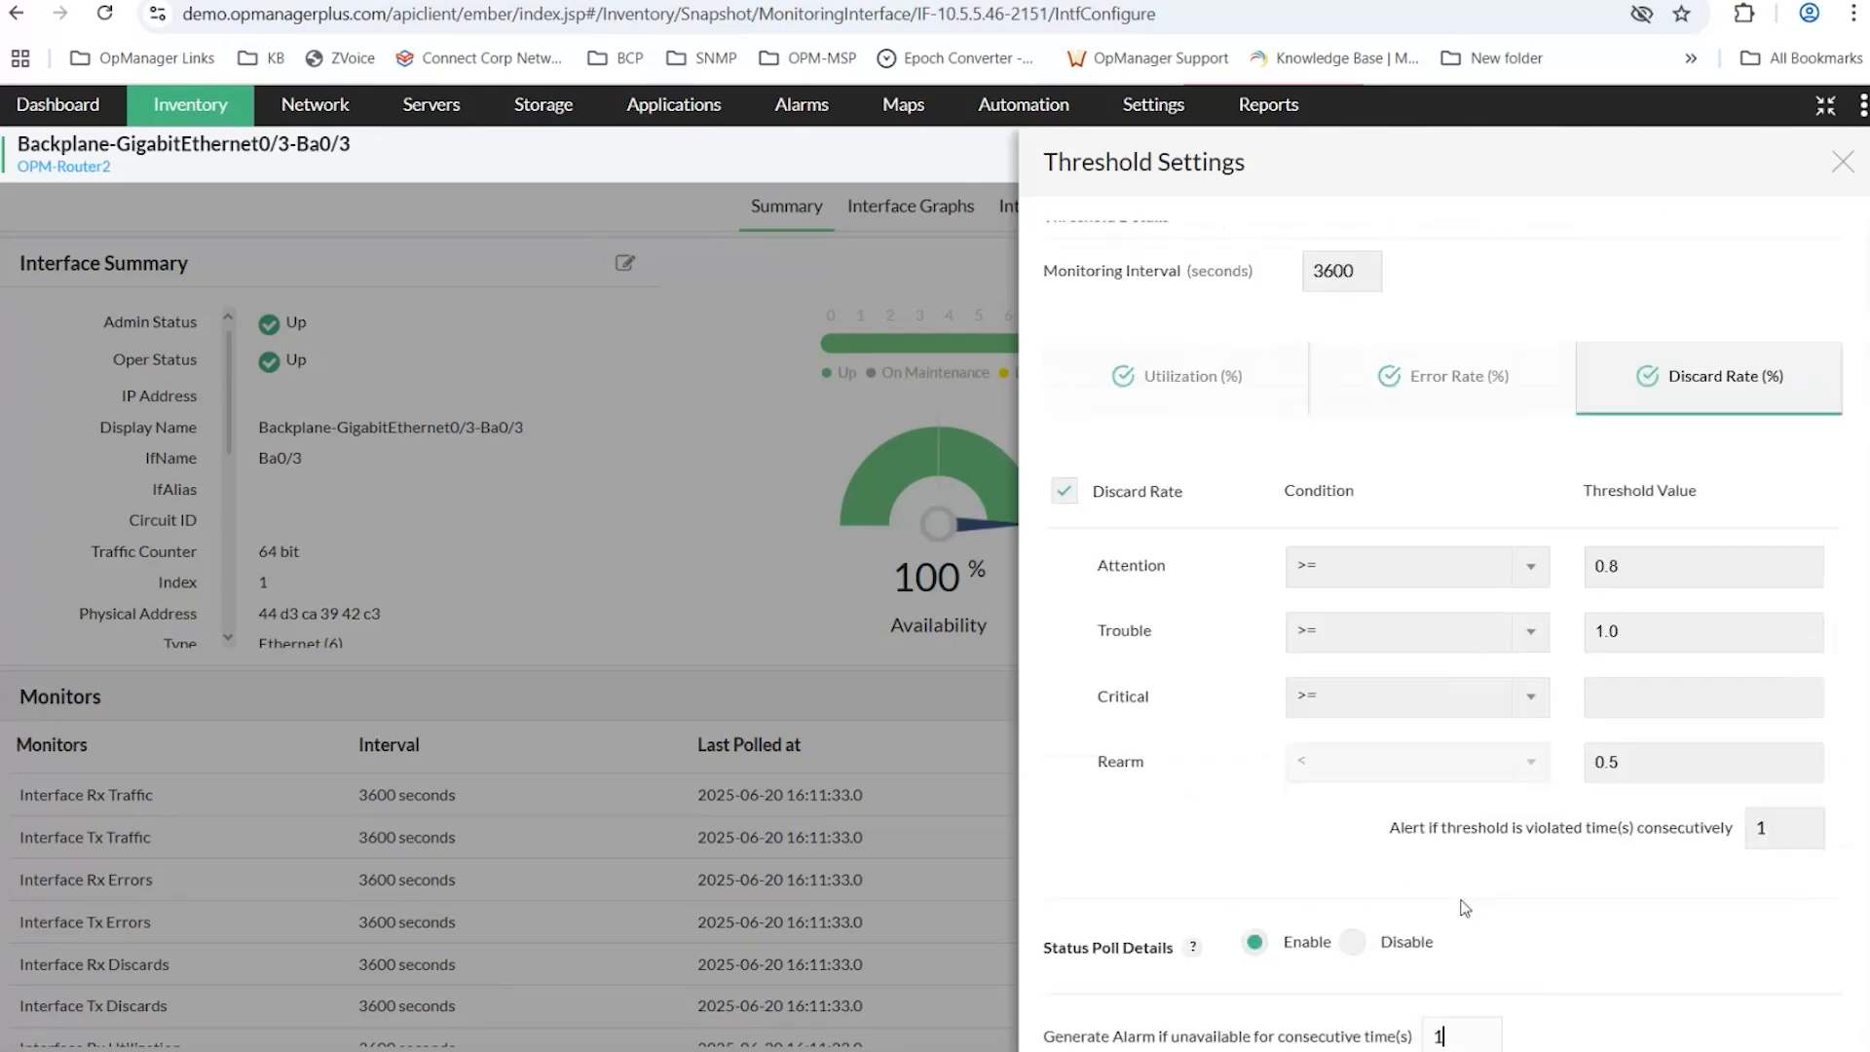
scroll(1465, 908, "down", 1)
scroll(1471, 940, "up", 2)
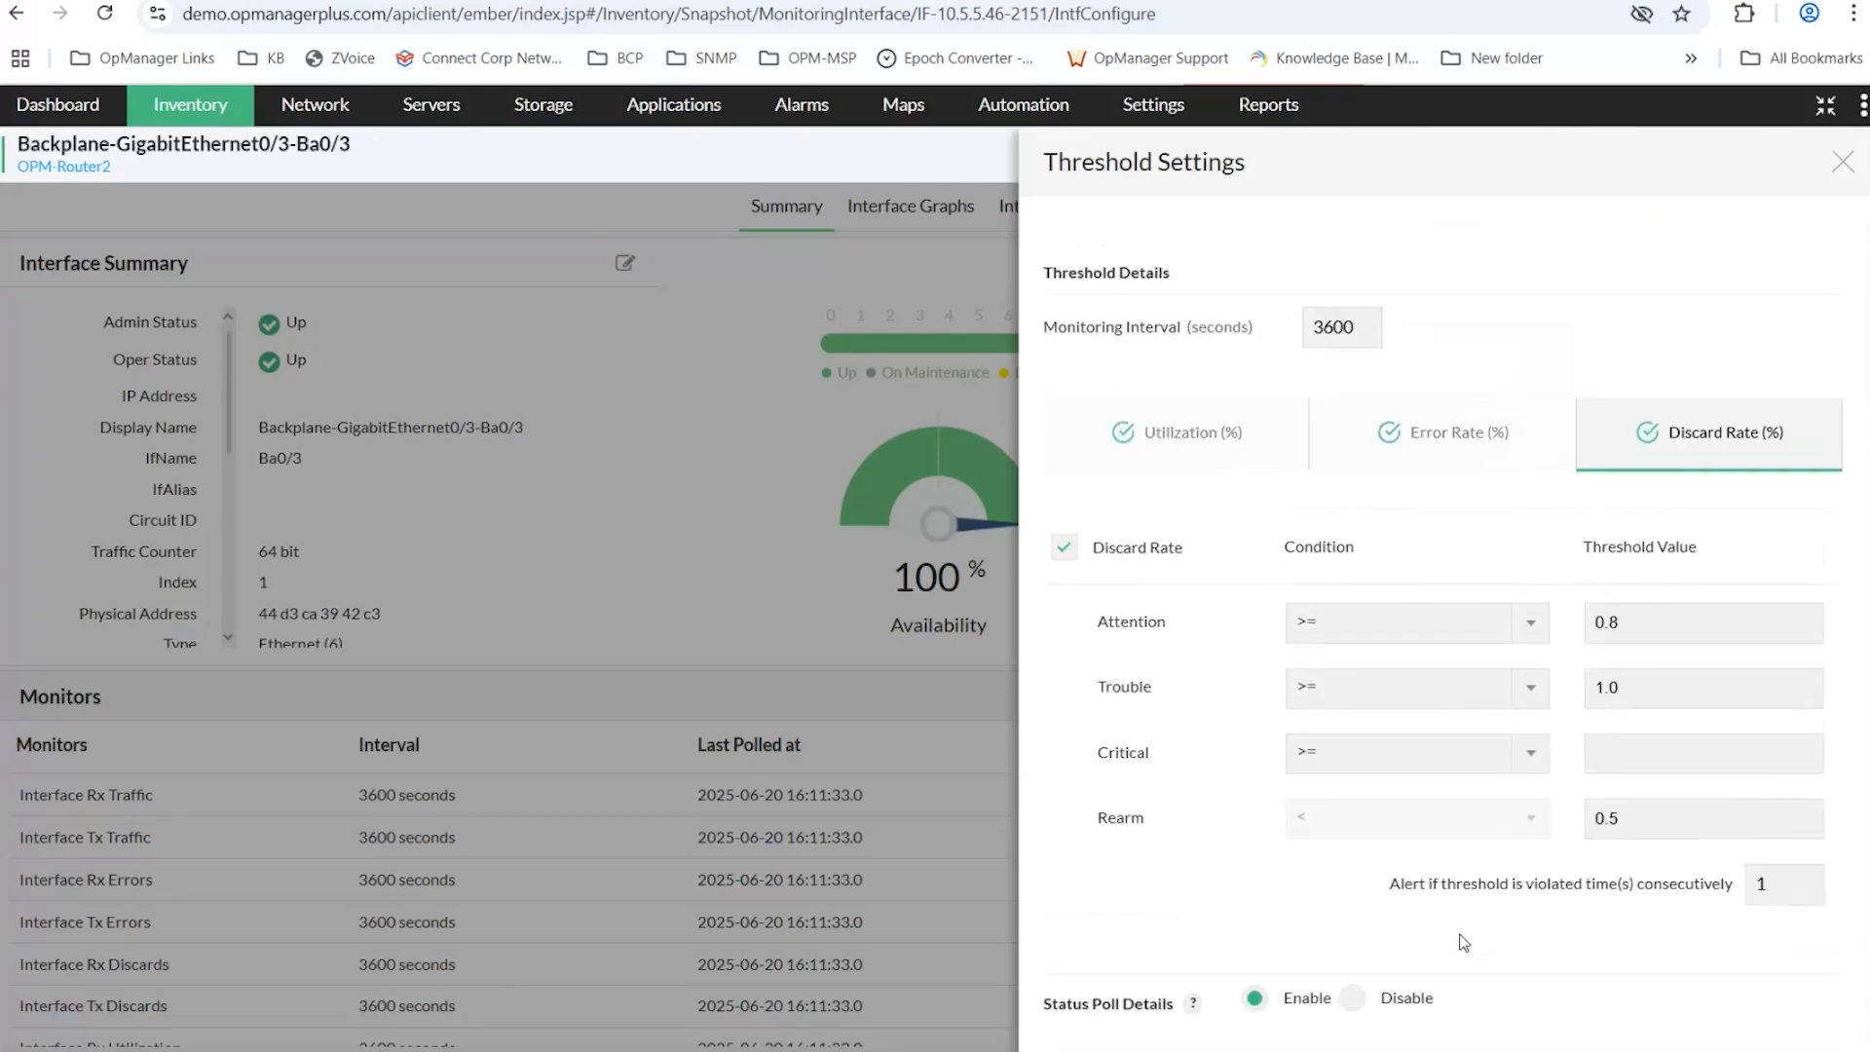
double_click(1332, 371)
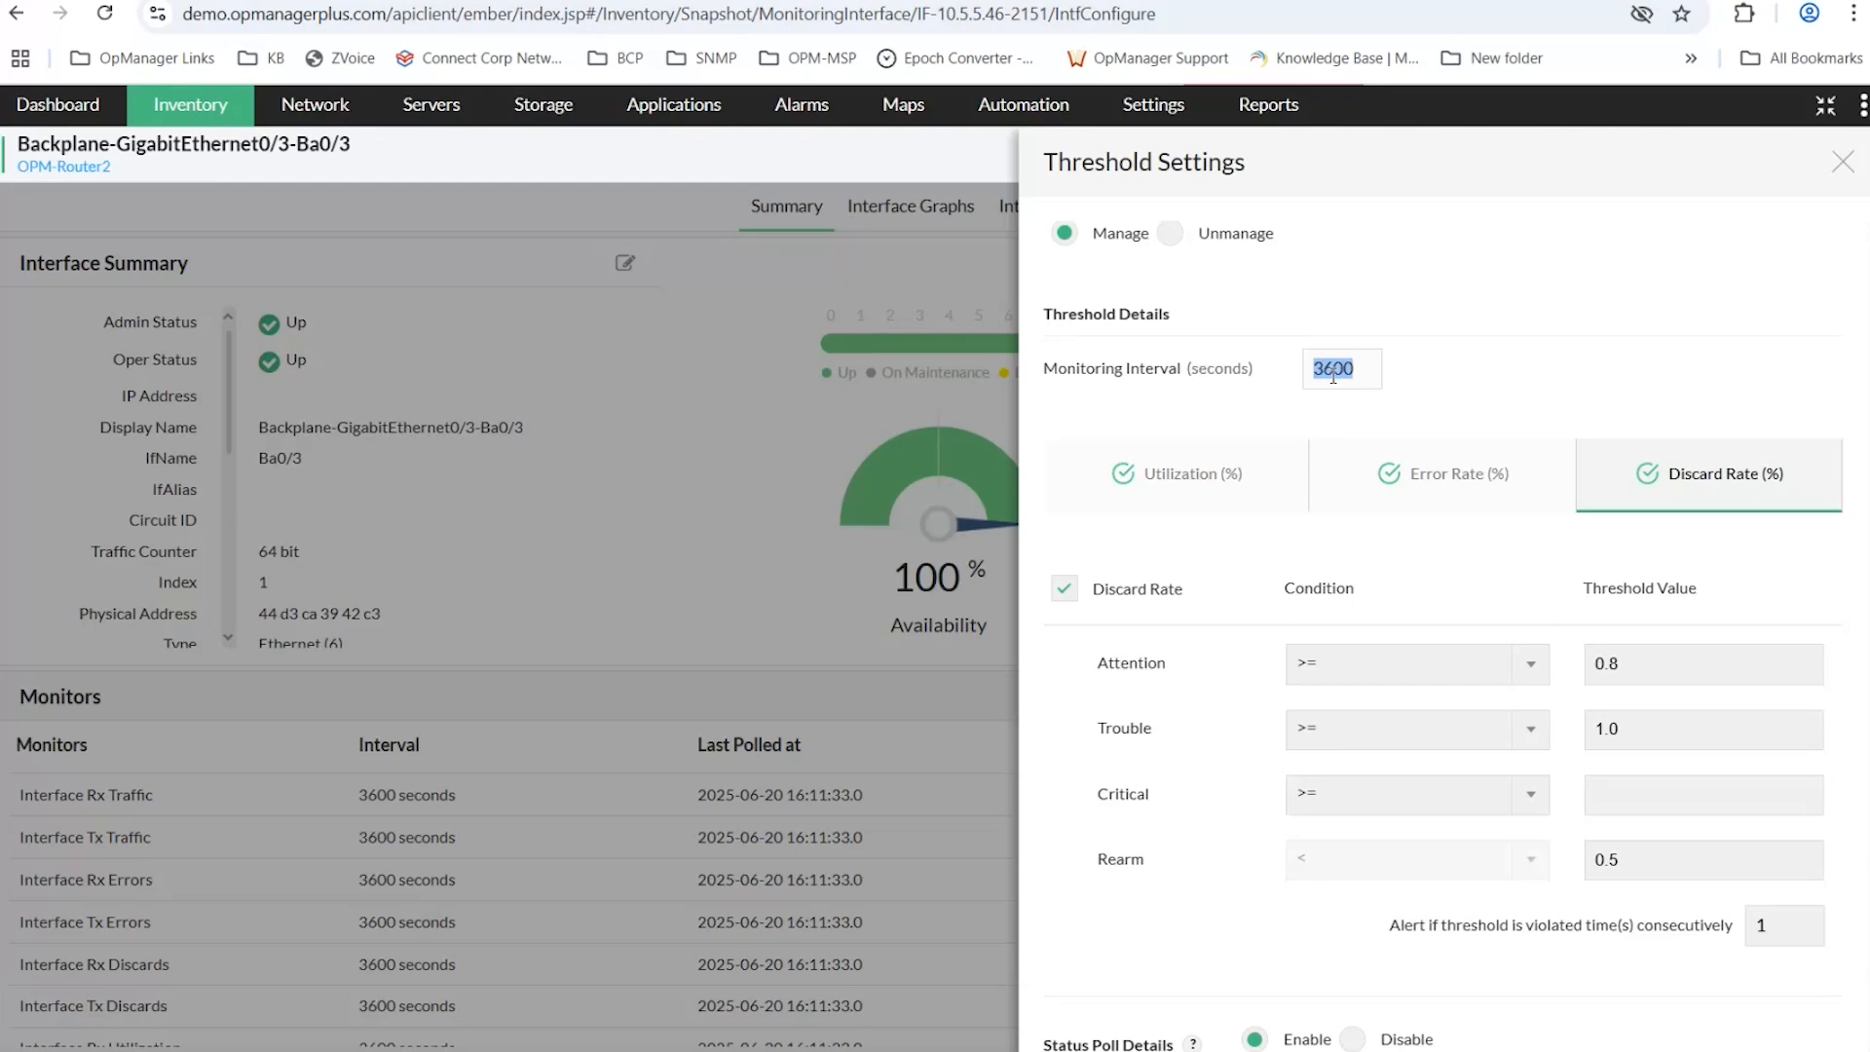
left_click(1842, 161)
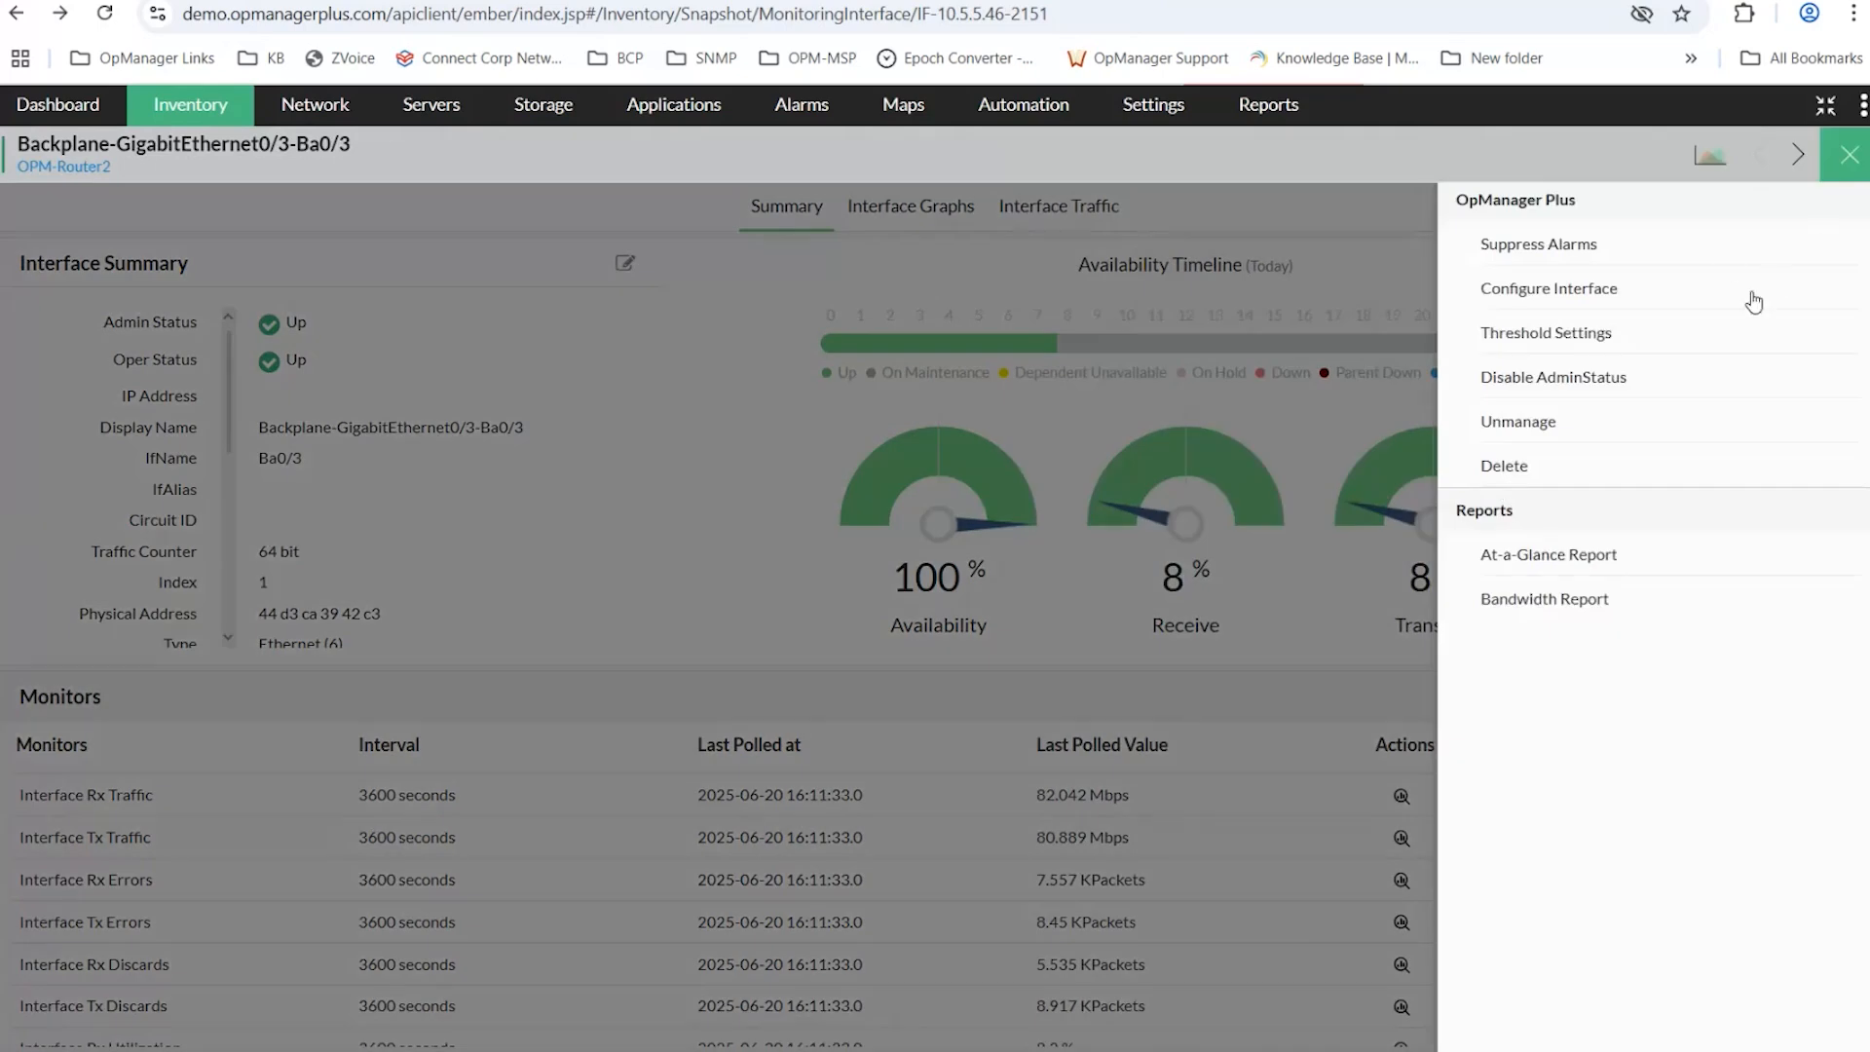
left_click(1846, 158)
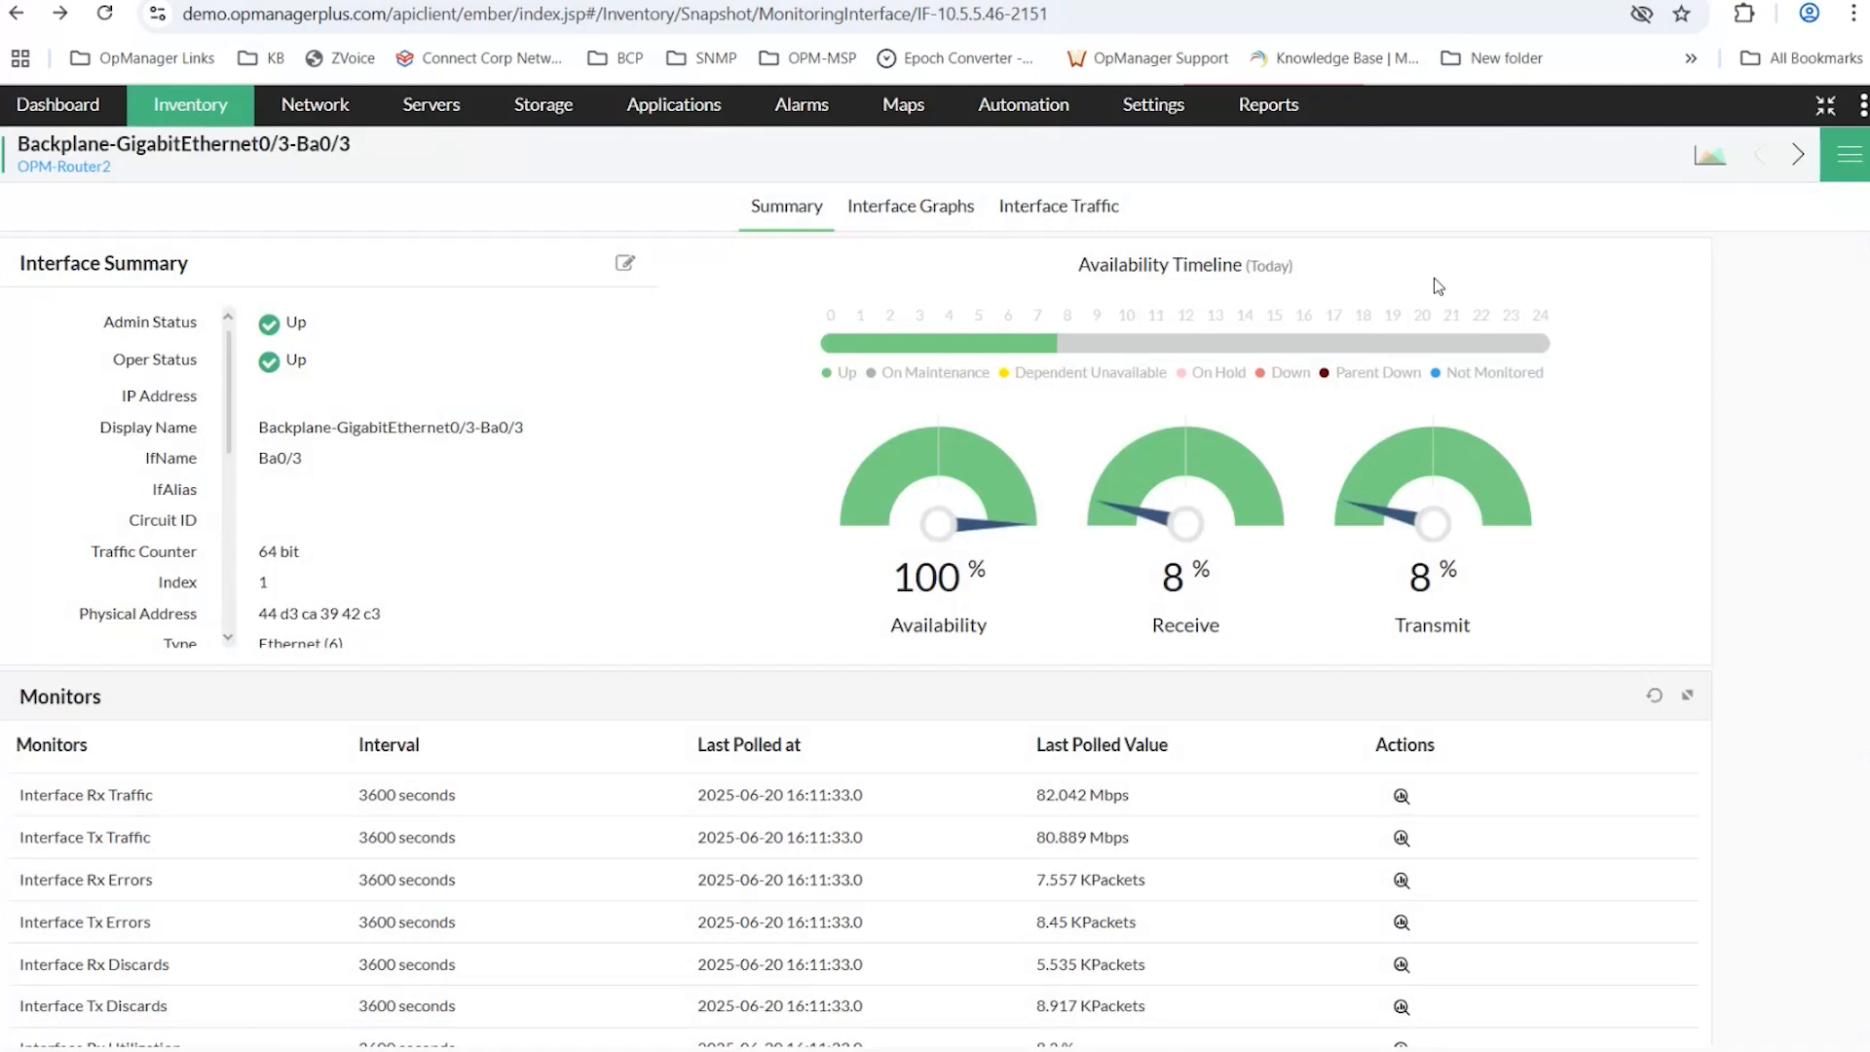
Go to the Interface Templates configuration and open the Ethernet interface type for editing.
mouse_move(1156, 121)
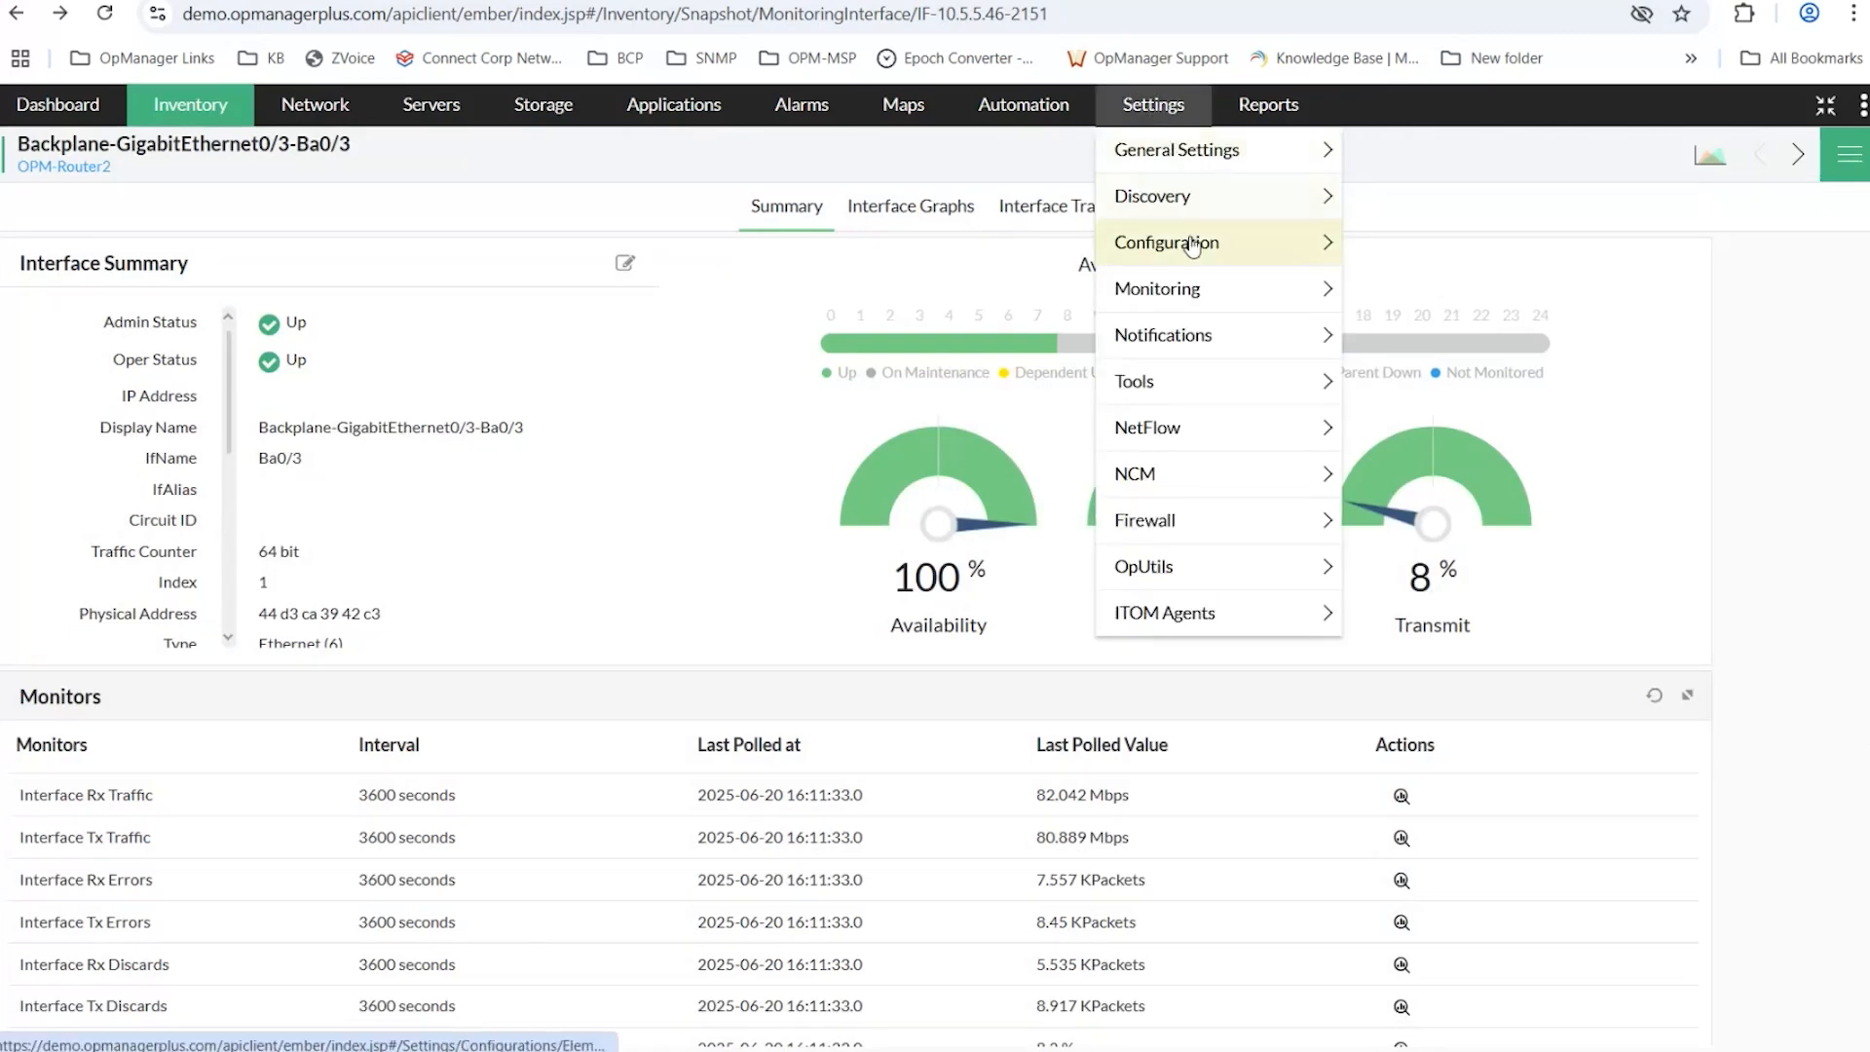
mouse_move(1192, 247)
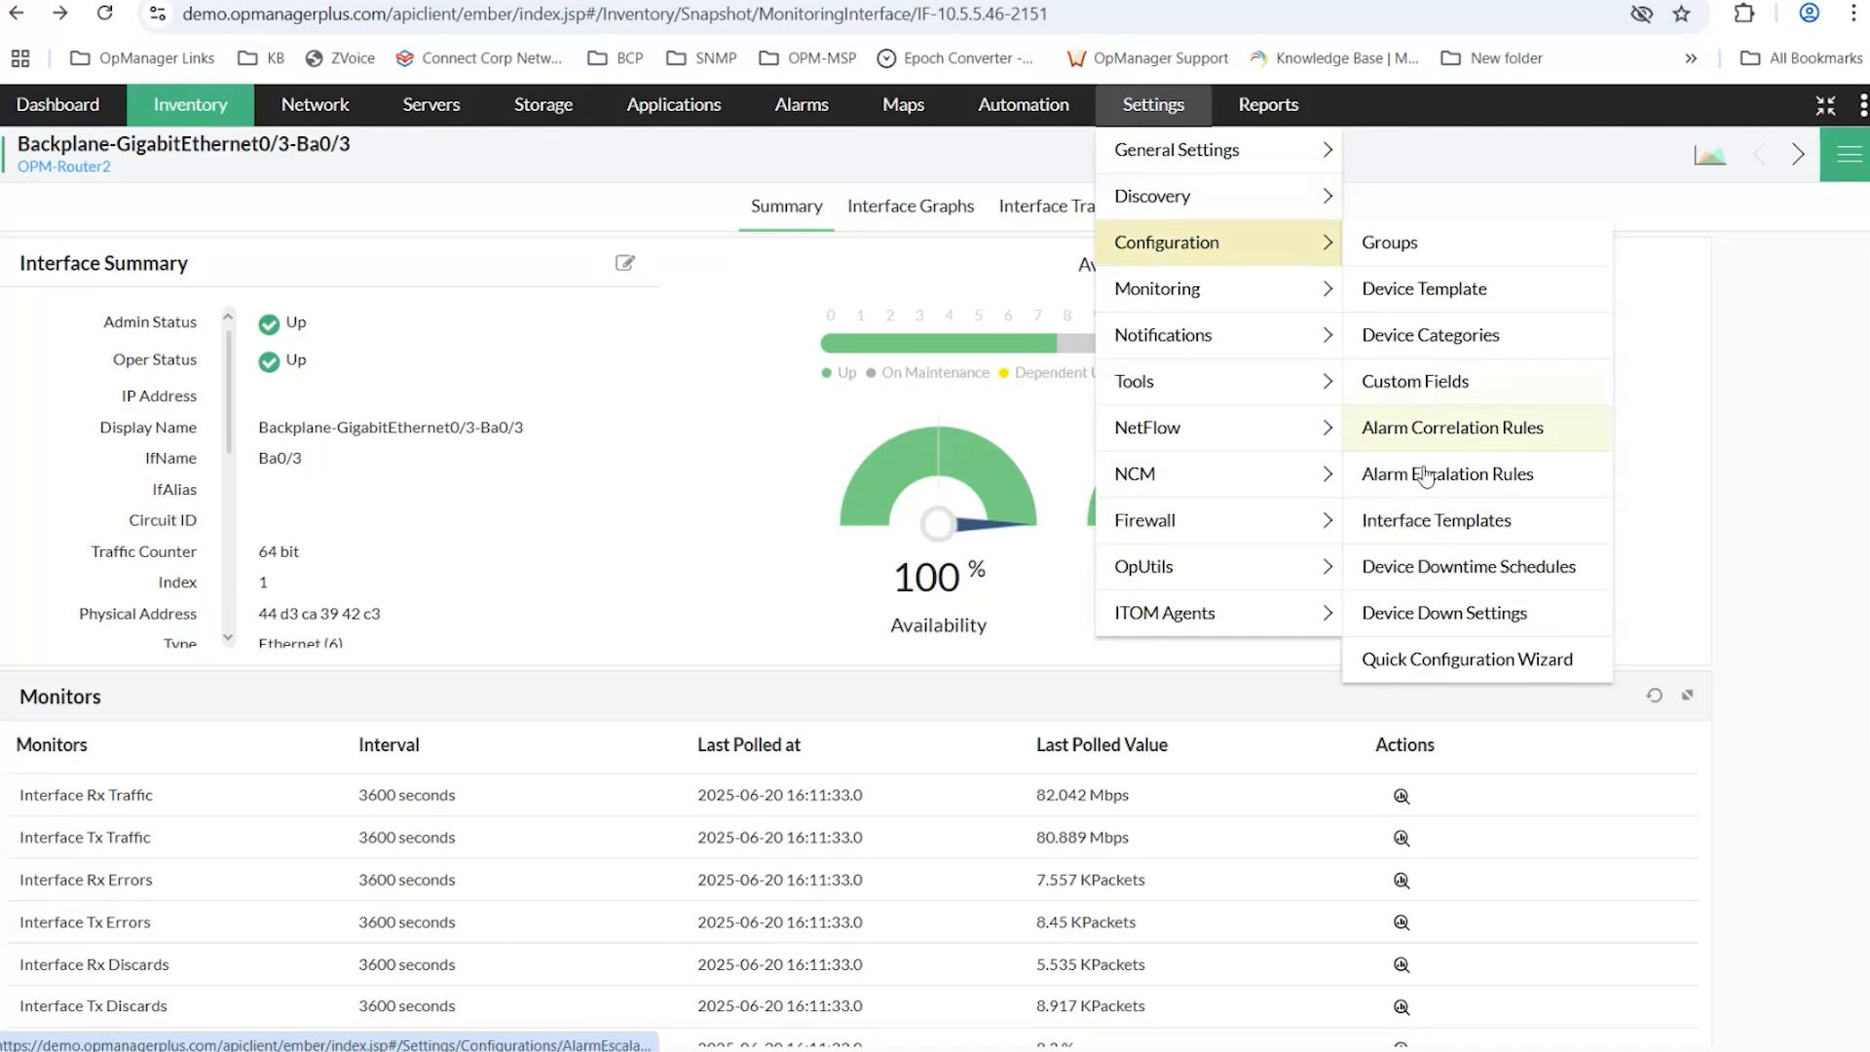
left_click(1435, 523)
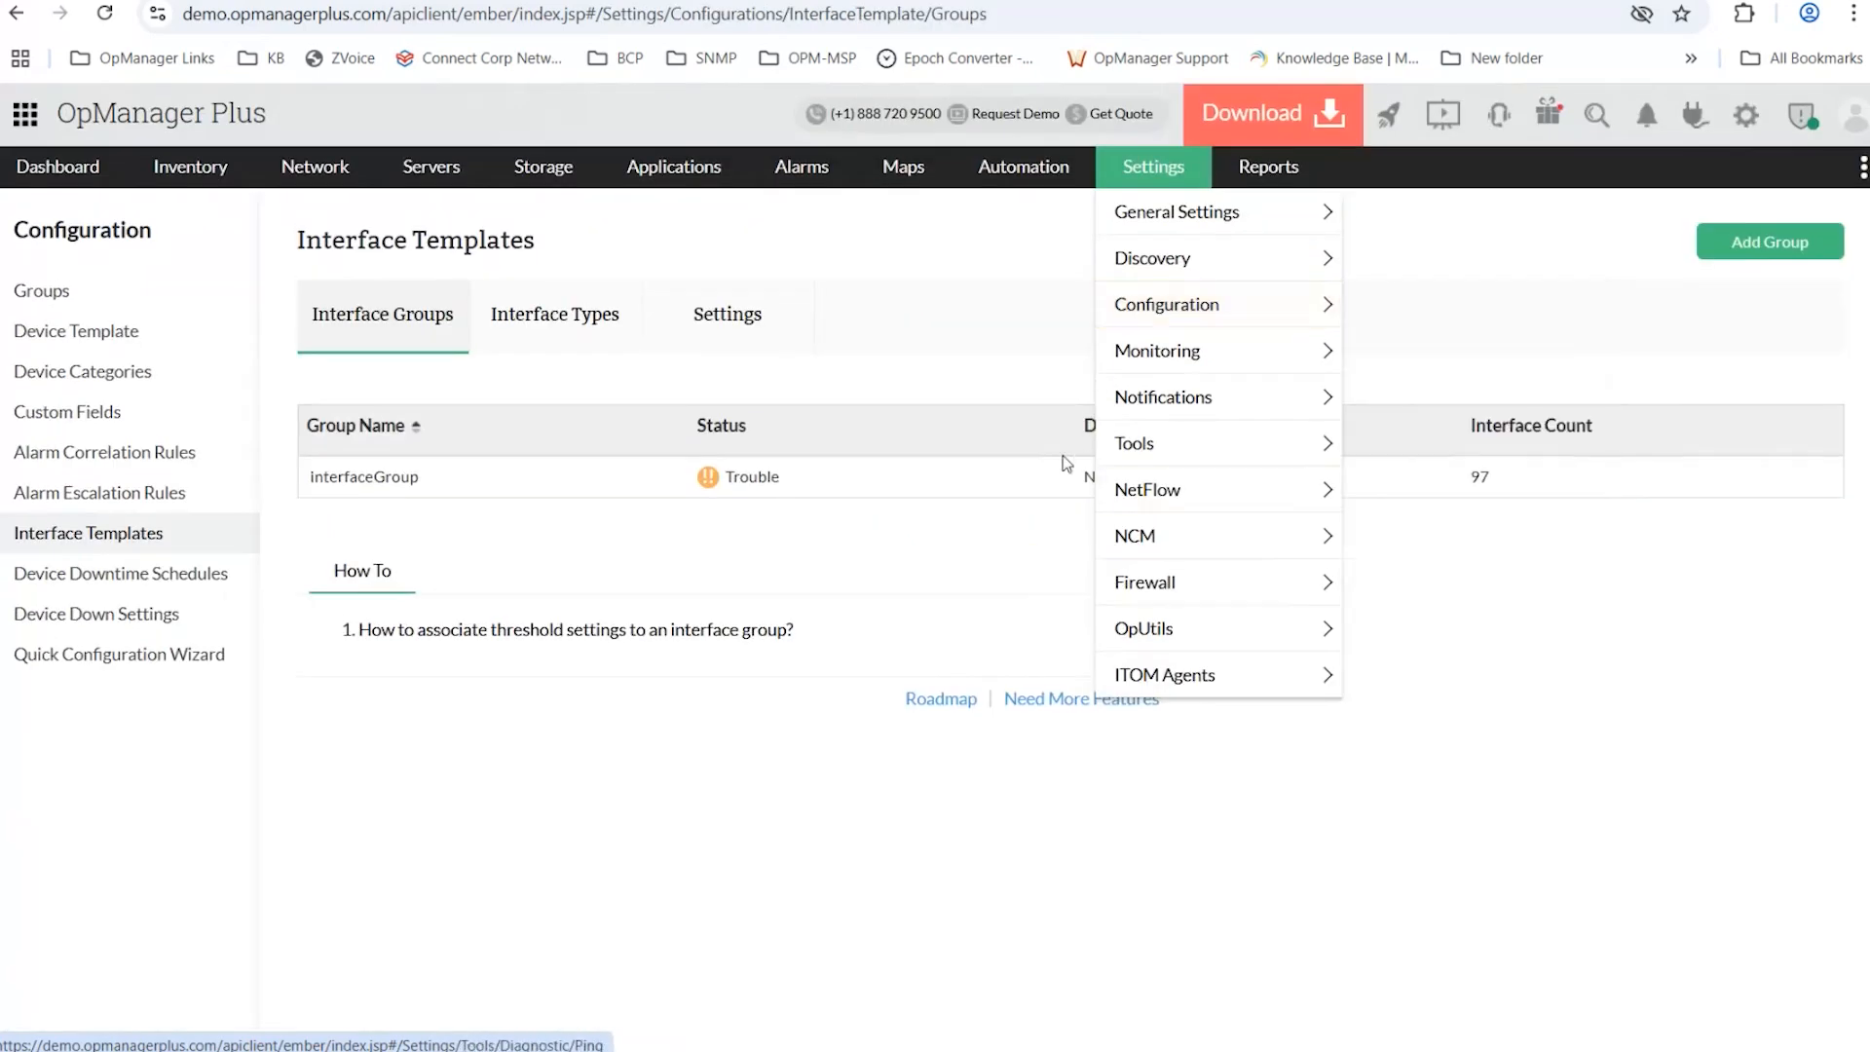
left_click(550, 331)
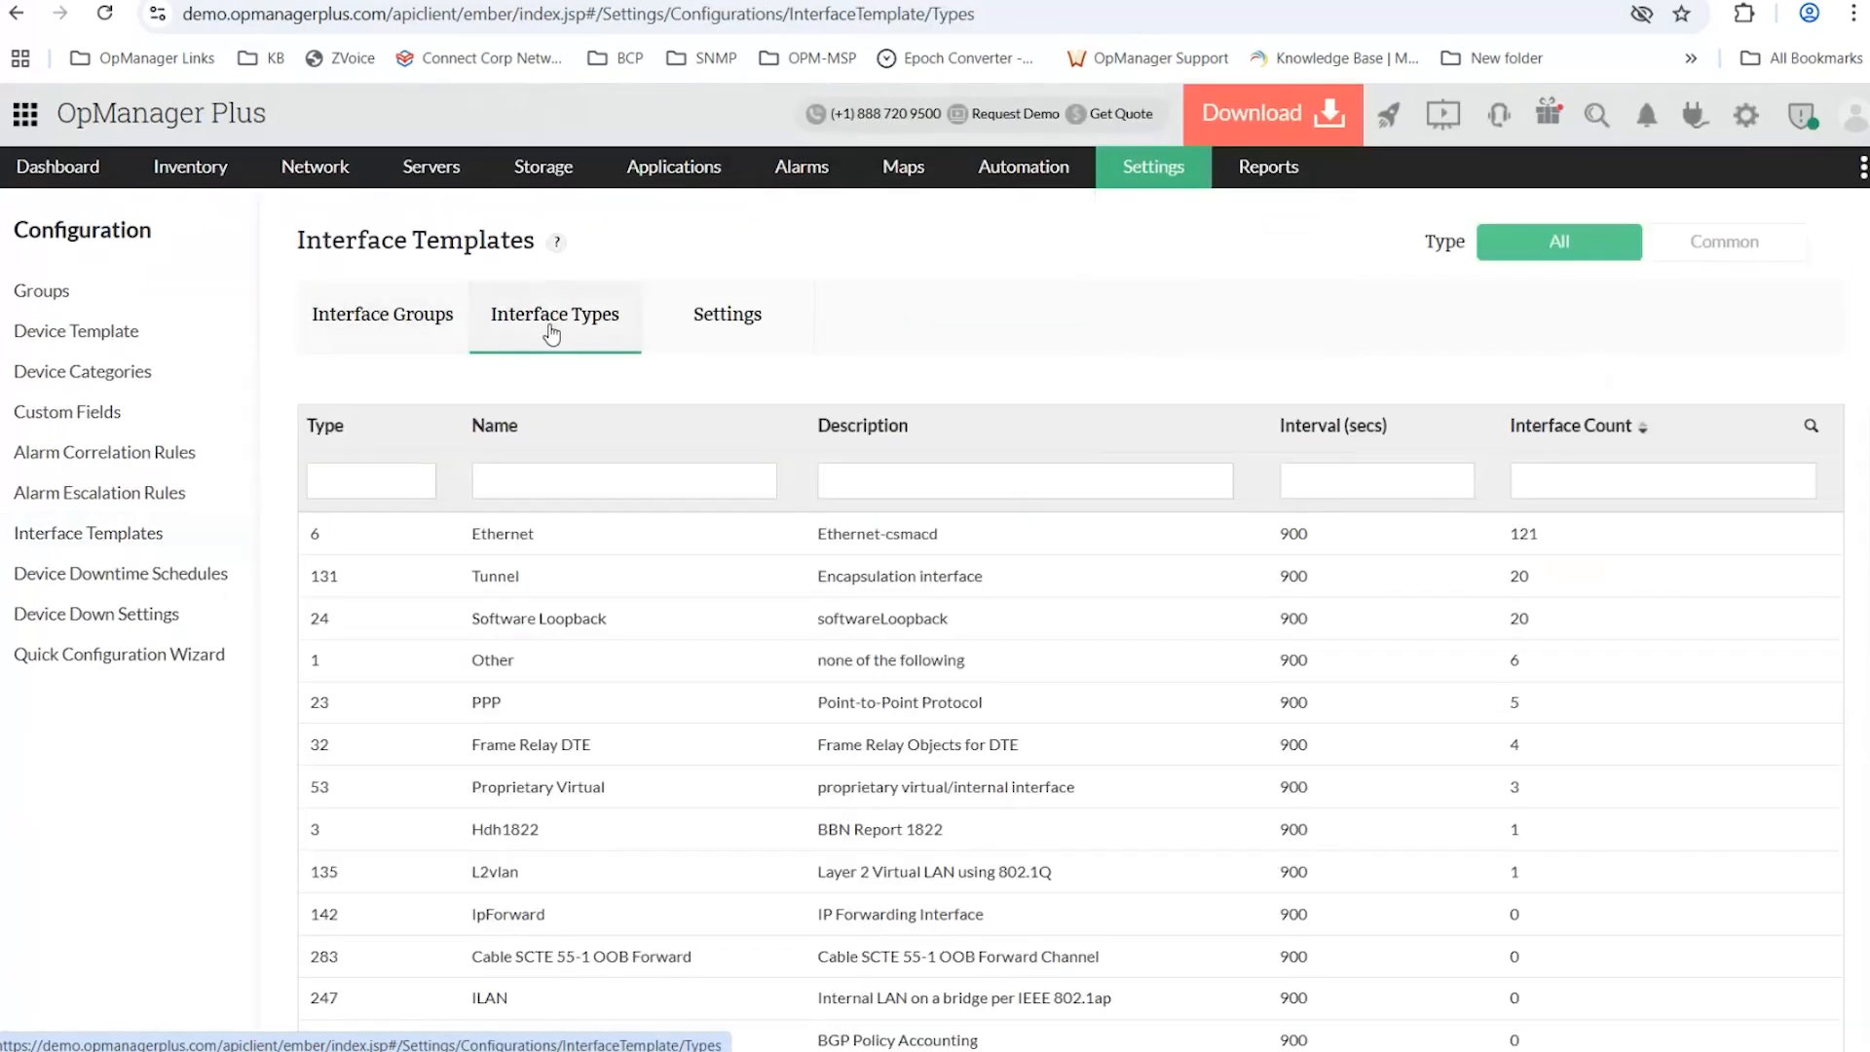
left_click(508, 546)
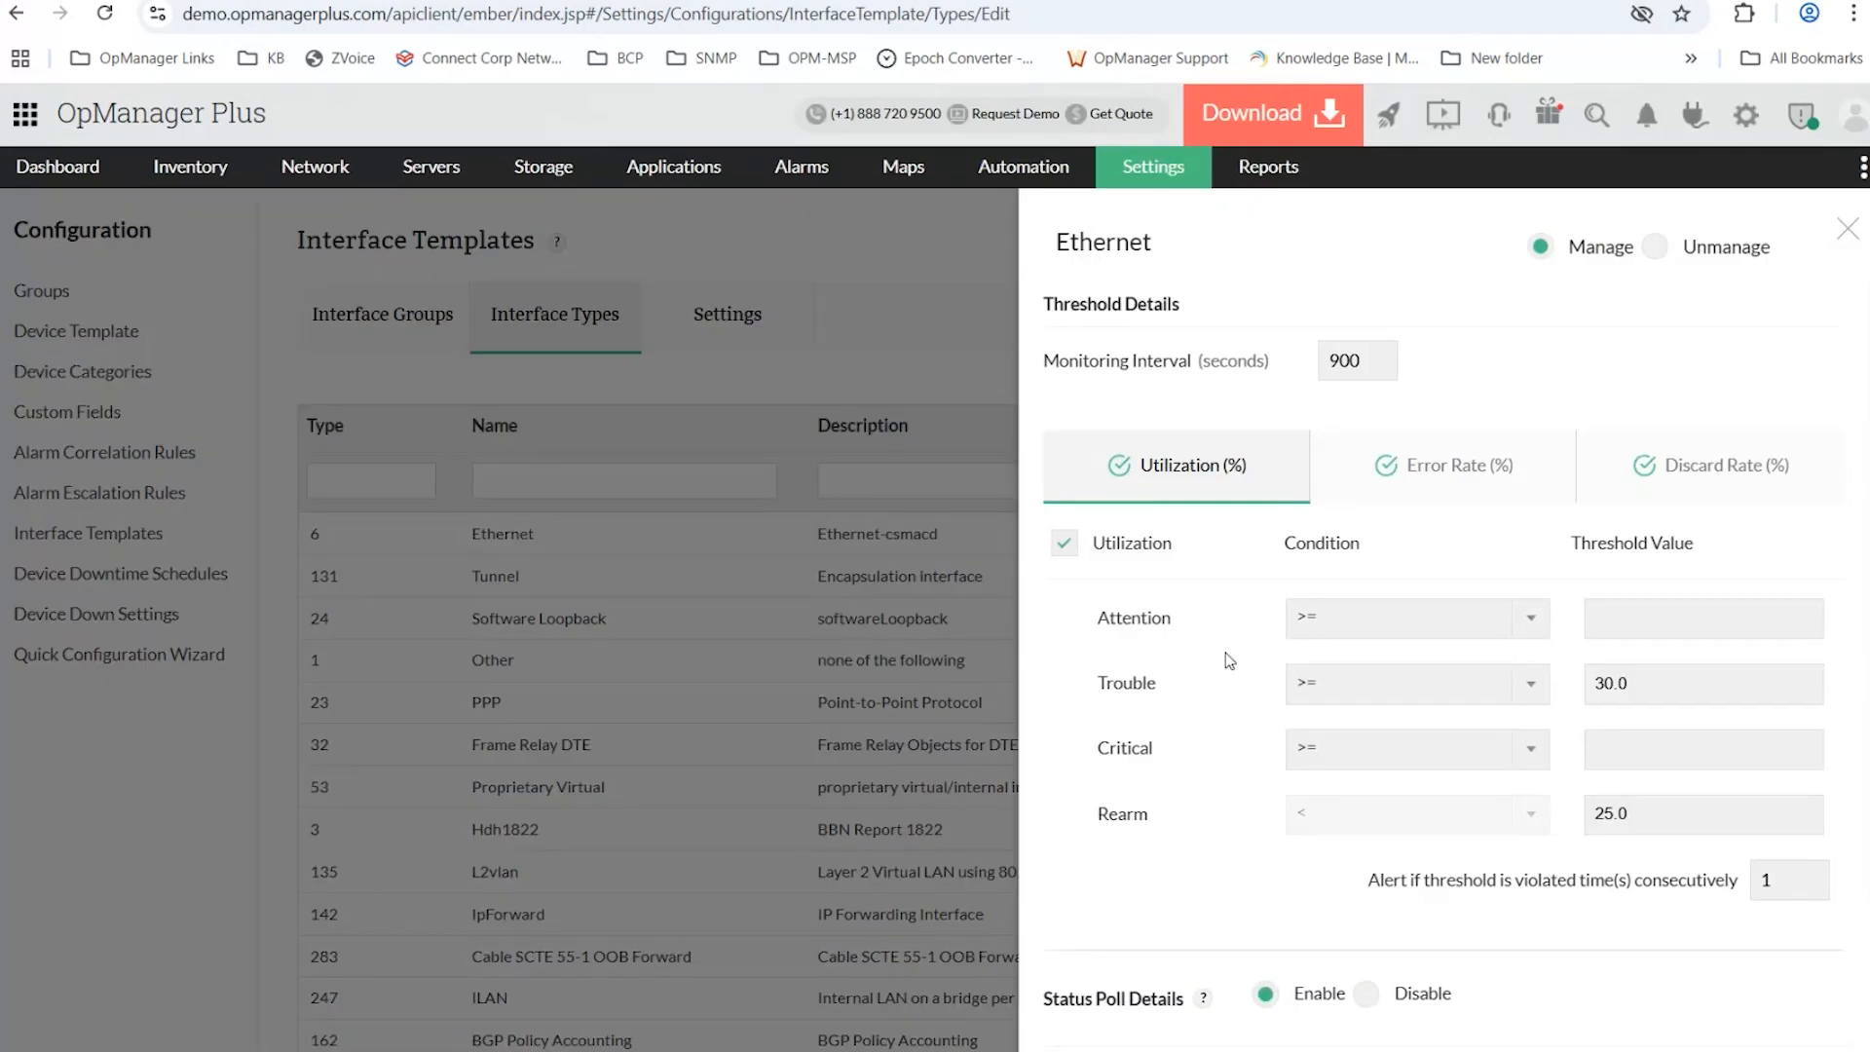
Review the Ethernet template's utilization thresholds and status poll settings, try to save and apply the template, and dismiss the notice.
scroll(1289, 617, "down", 1)
scroll(1289, 617, "up", 1)
scroll(1653, 731, "down", 4)
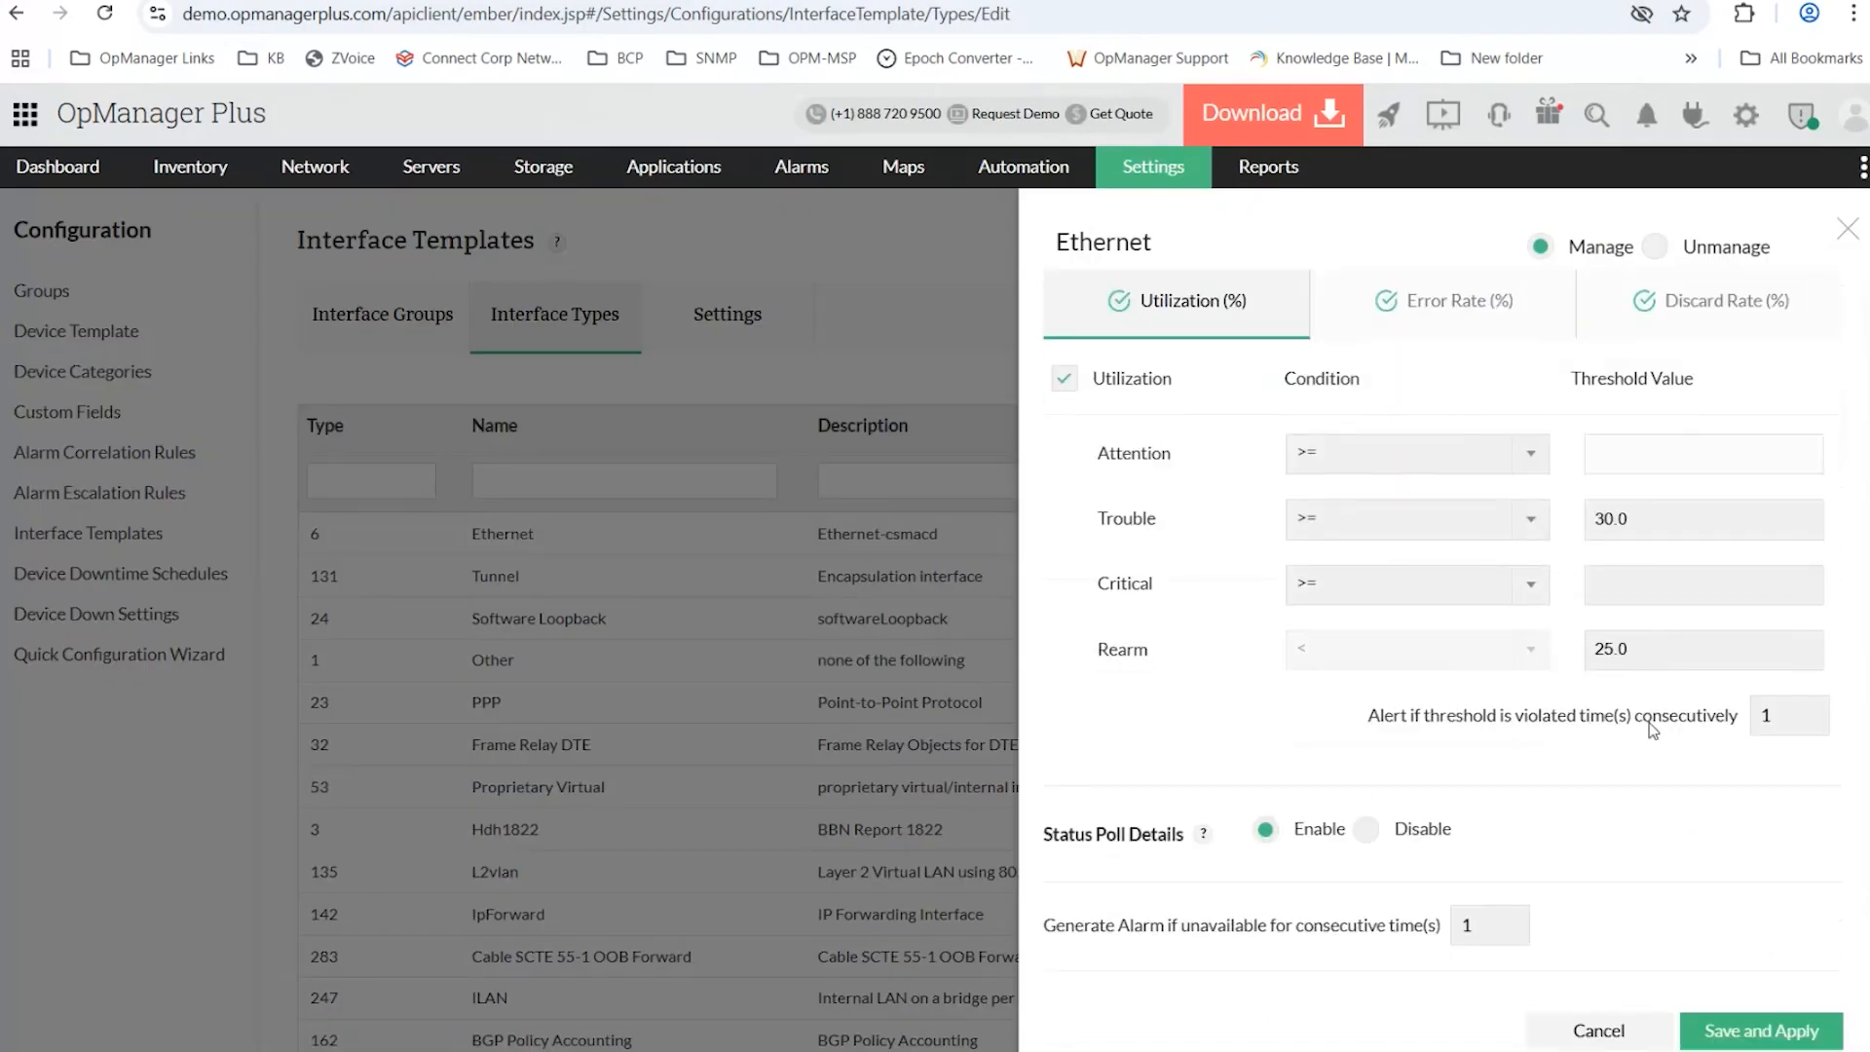
scroll(1744, 960, "down", 1)
left_click(1753, 998)
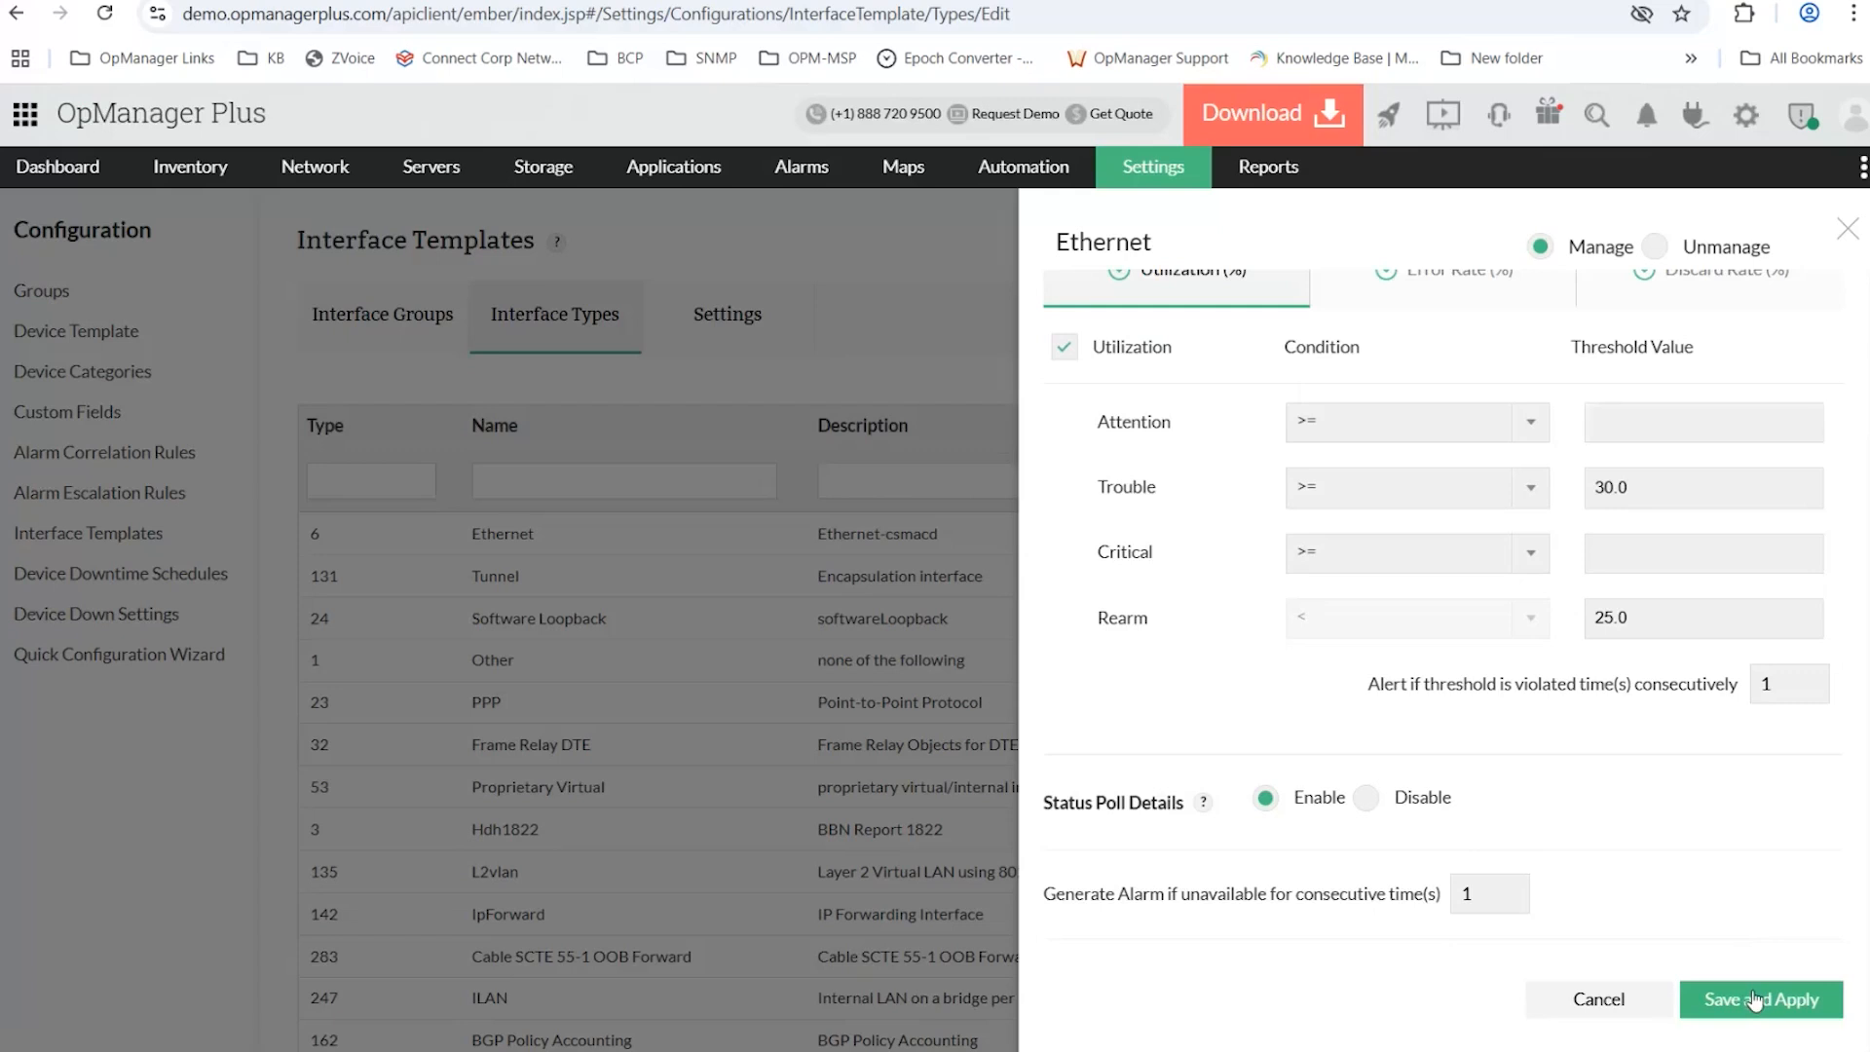
scroll(1490, 603, "up", 1)
scroll(1489, 604, "up", 4)
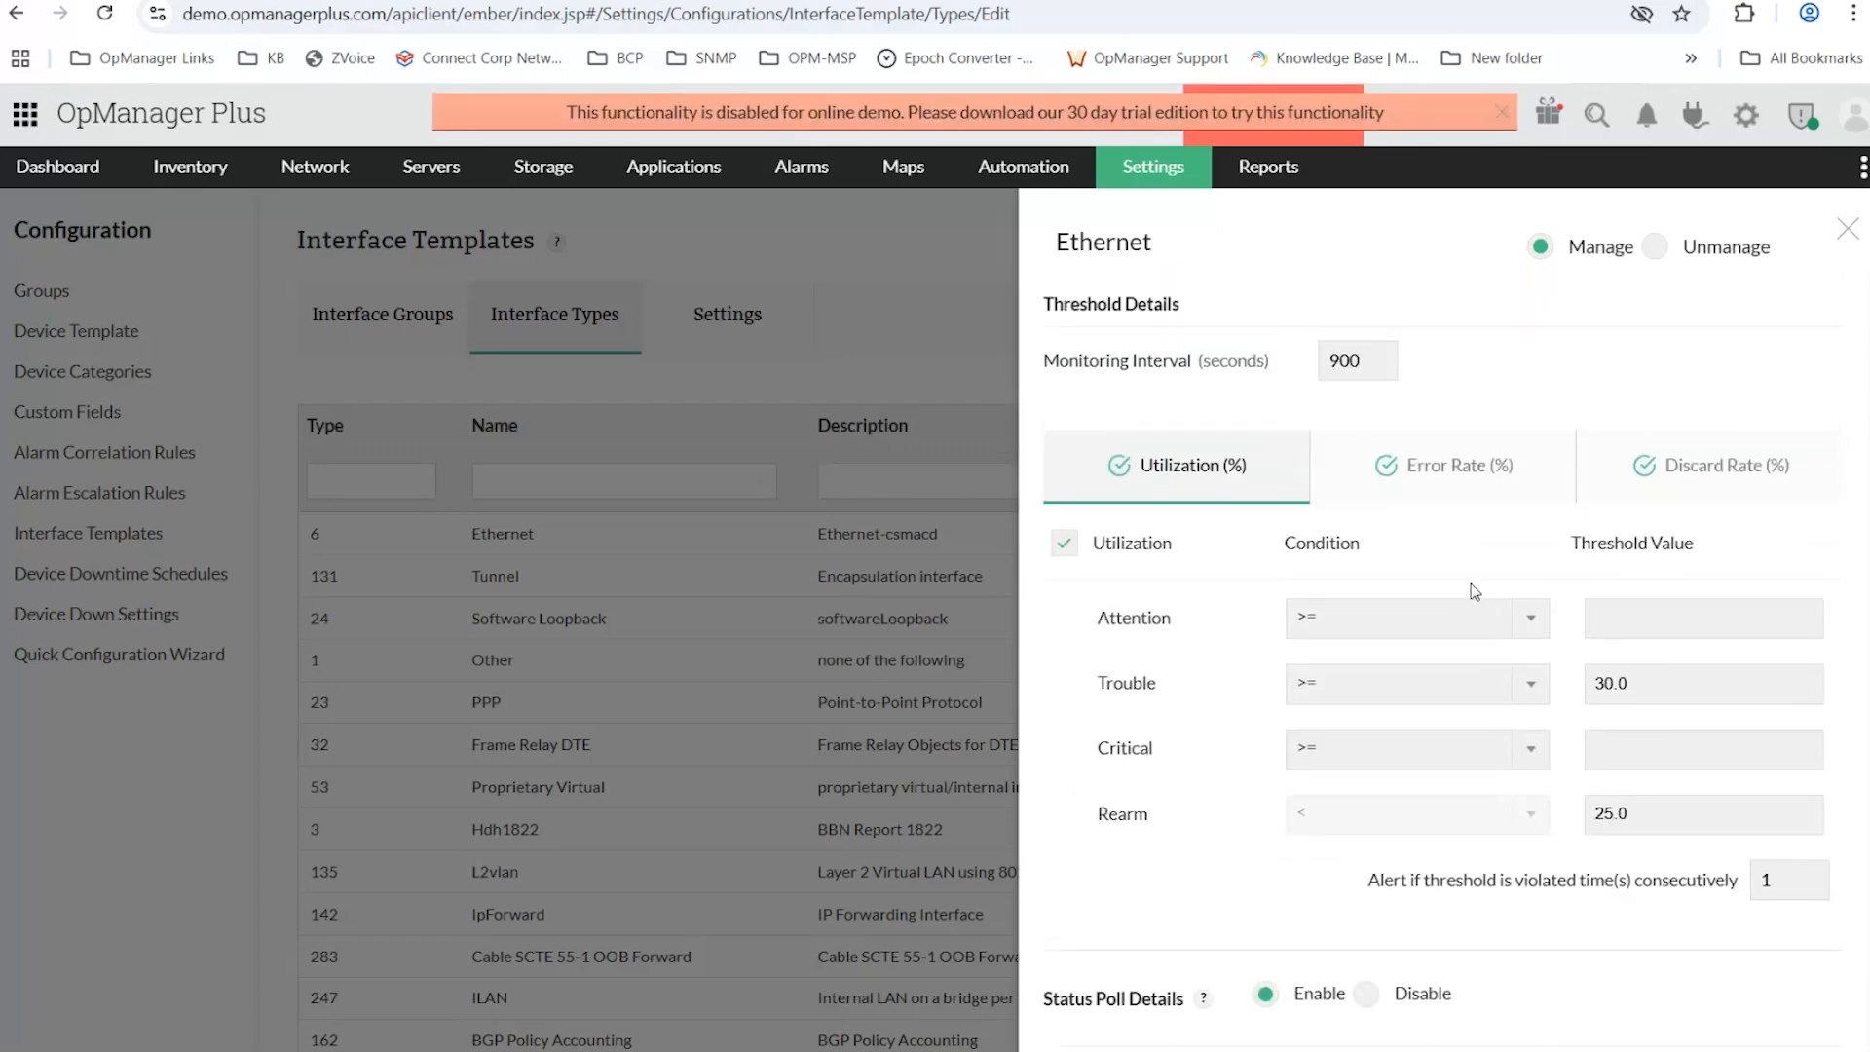
scroll(1471, 584, "down", 4)
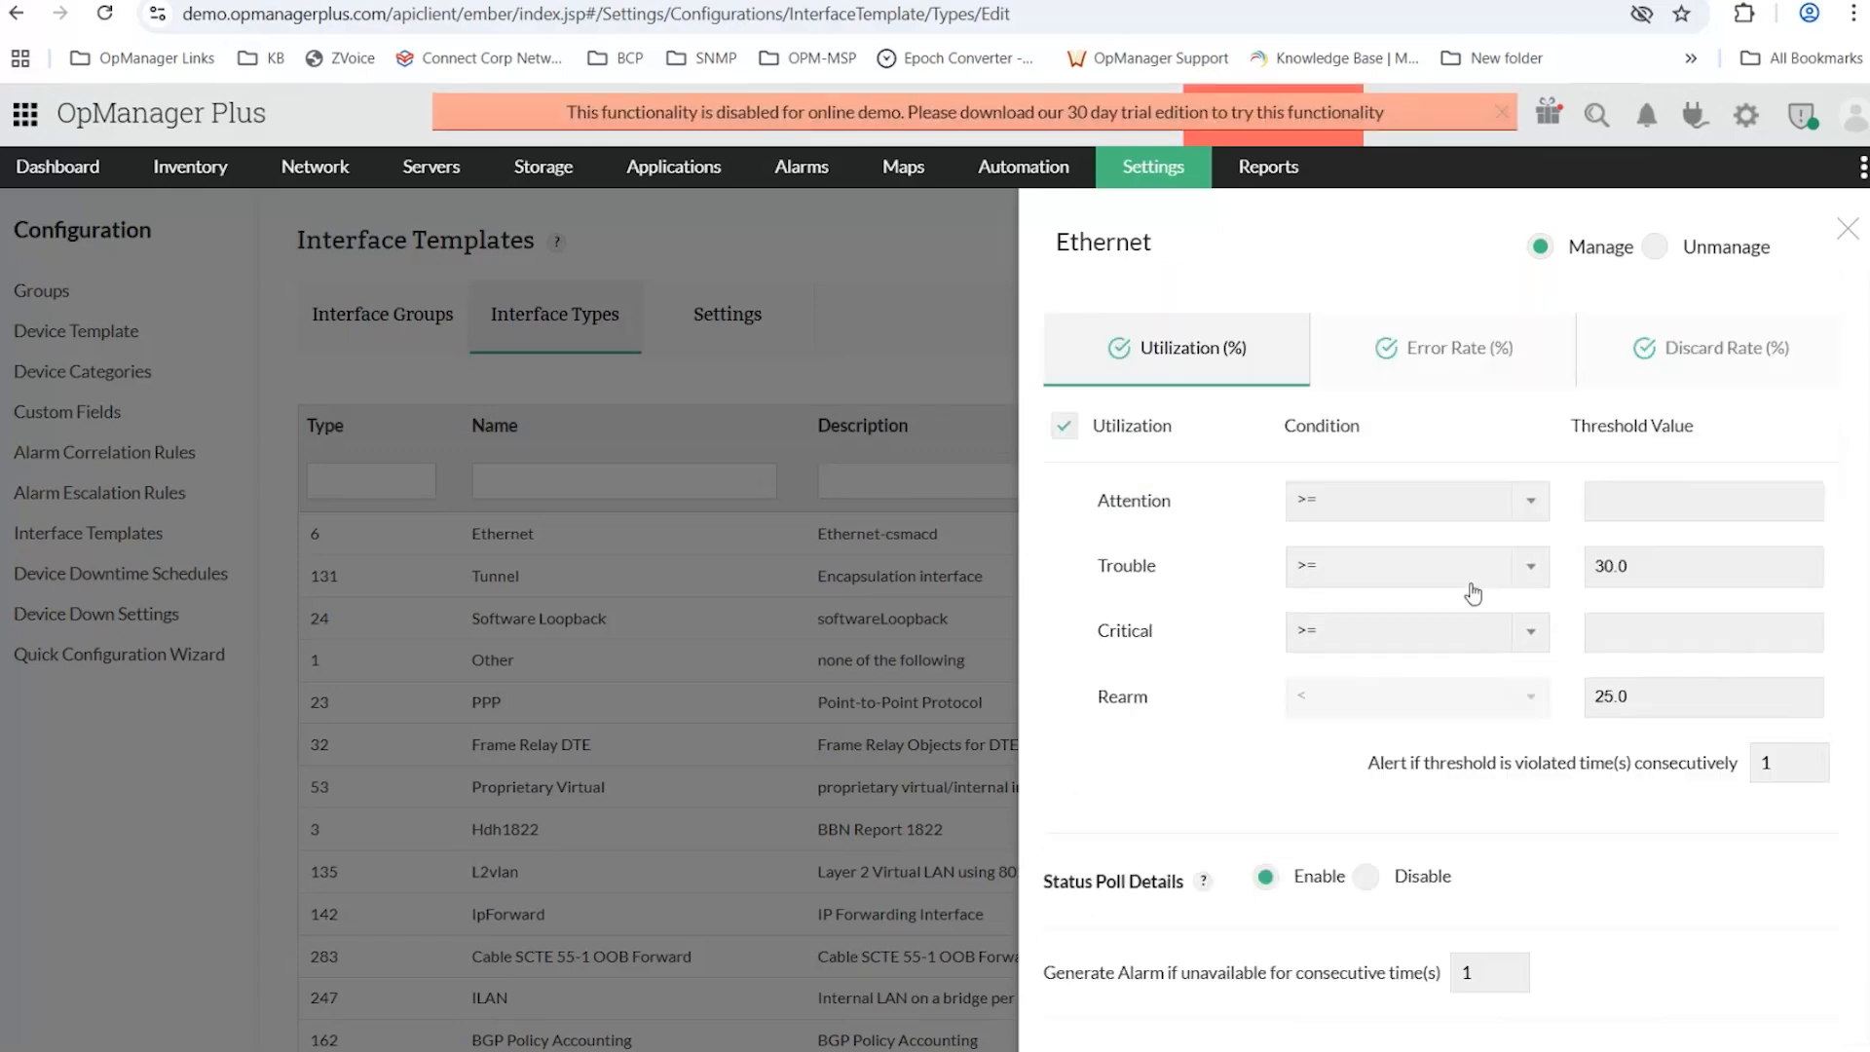
left_click(1501, 114)
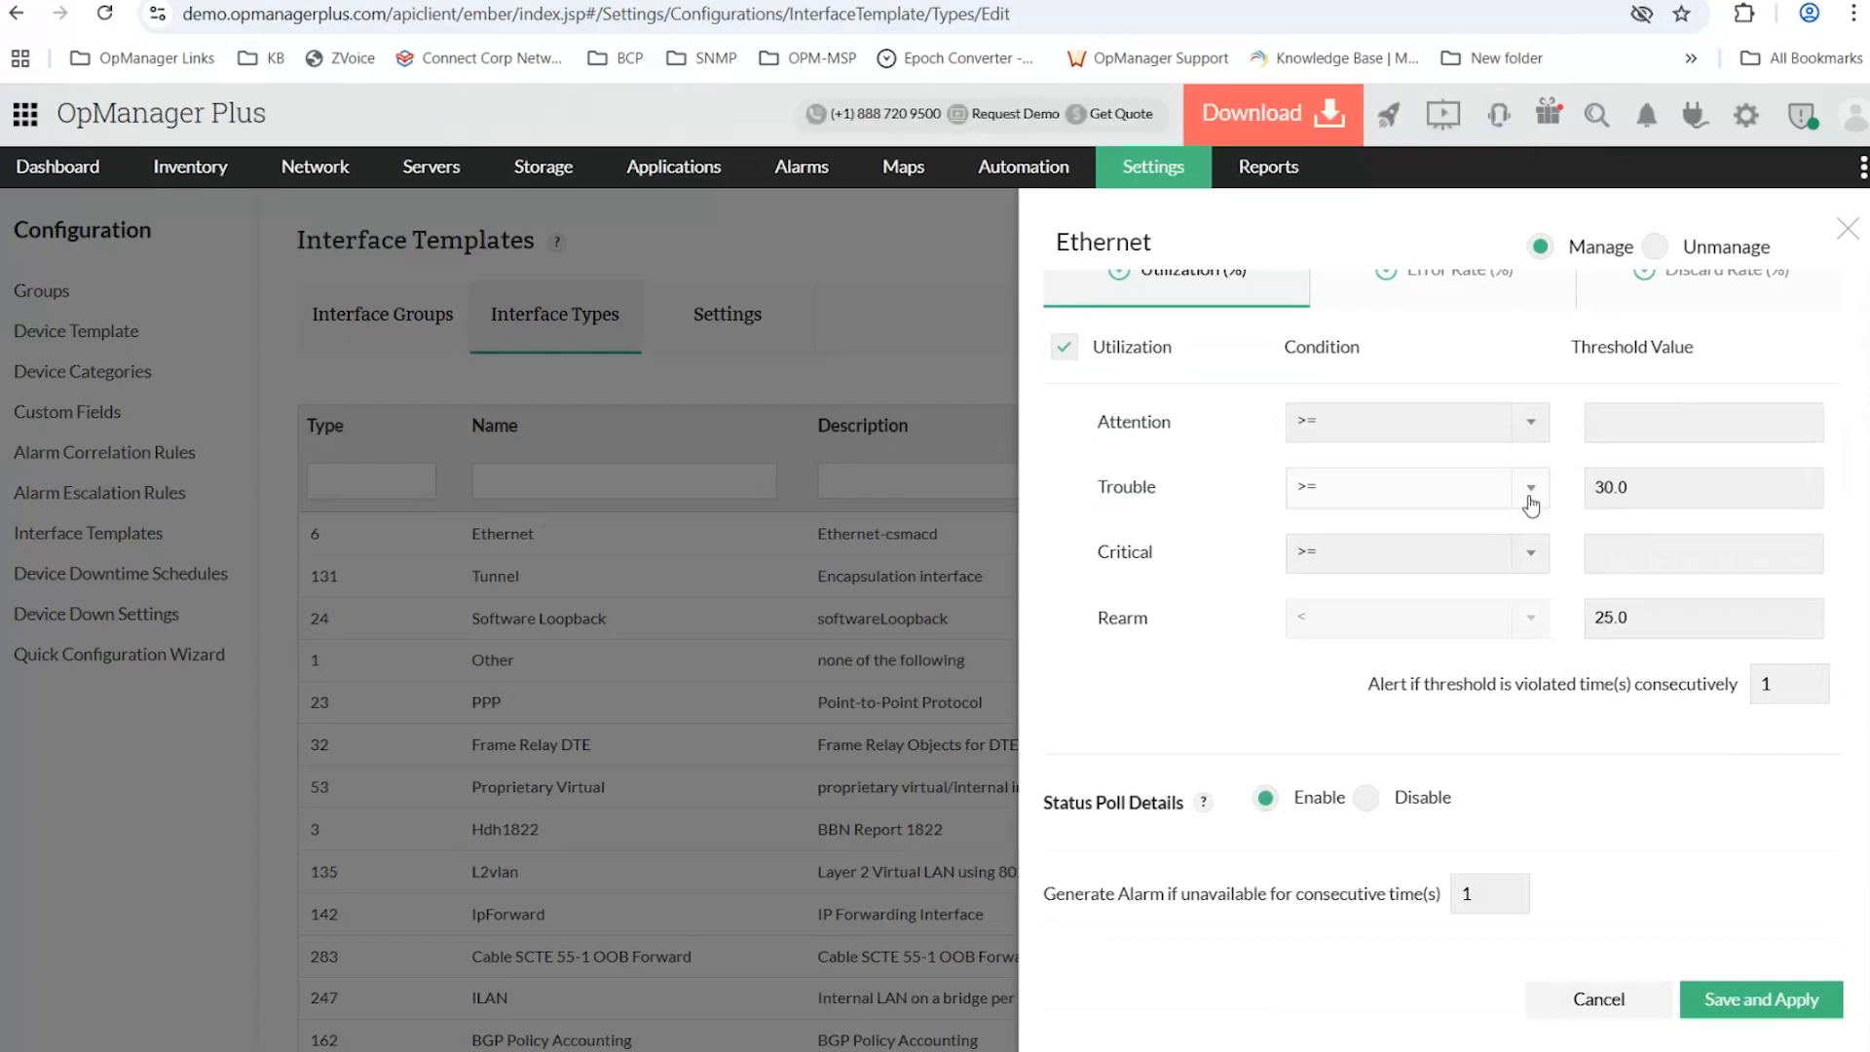